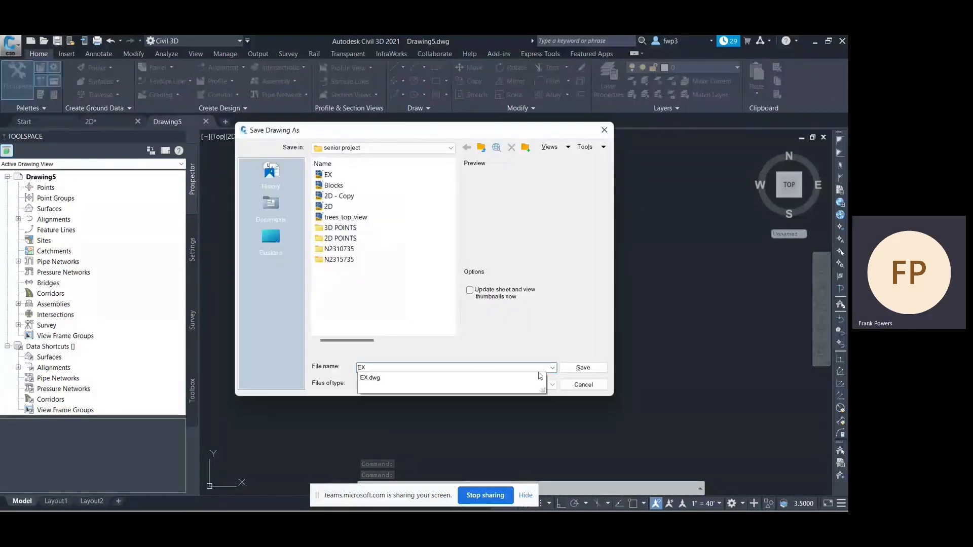
# Step: Save the drawing as EX in the senior project folder, replacing the existing file
pyautogui.click(582, 368)
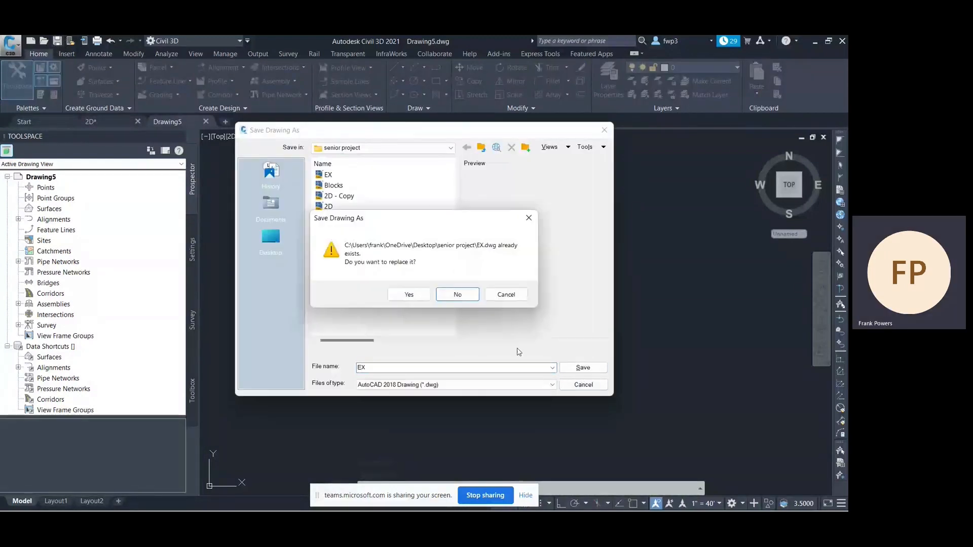
pyautogui.click(410, 294)
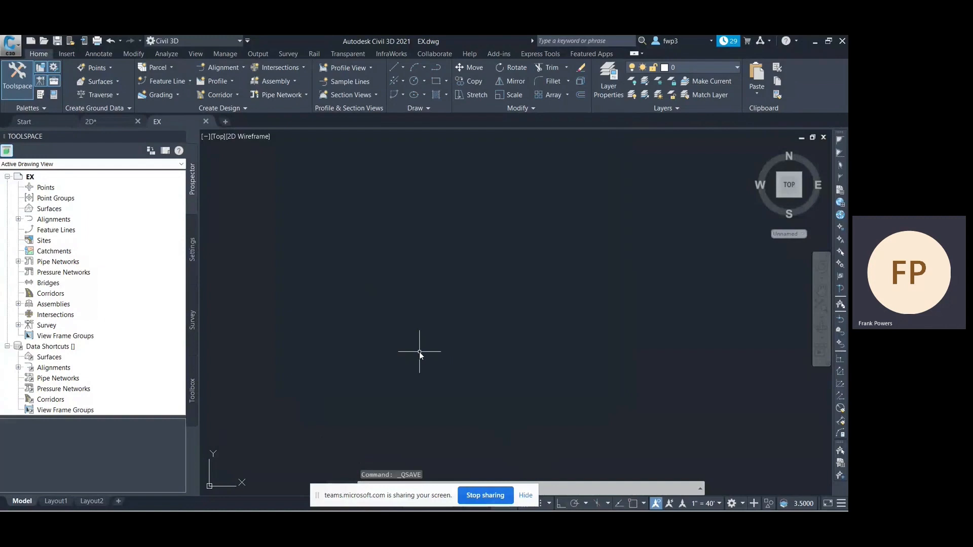
# Step: Open the layer properties and create a new layer named A-AIR
pyautogui.write('layer')
pyautogui.press('Return')
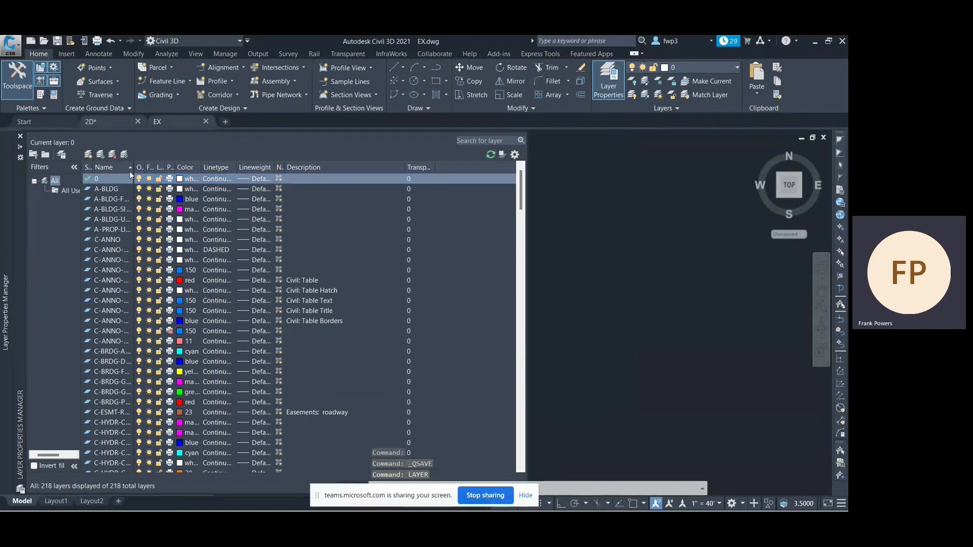
pyautogui.scroll(-4, 304, 230)
pyautogui.scroll(-4, 309, 238)
pyautogui.scroll(8, 320, 255)
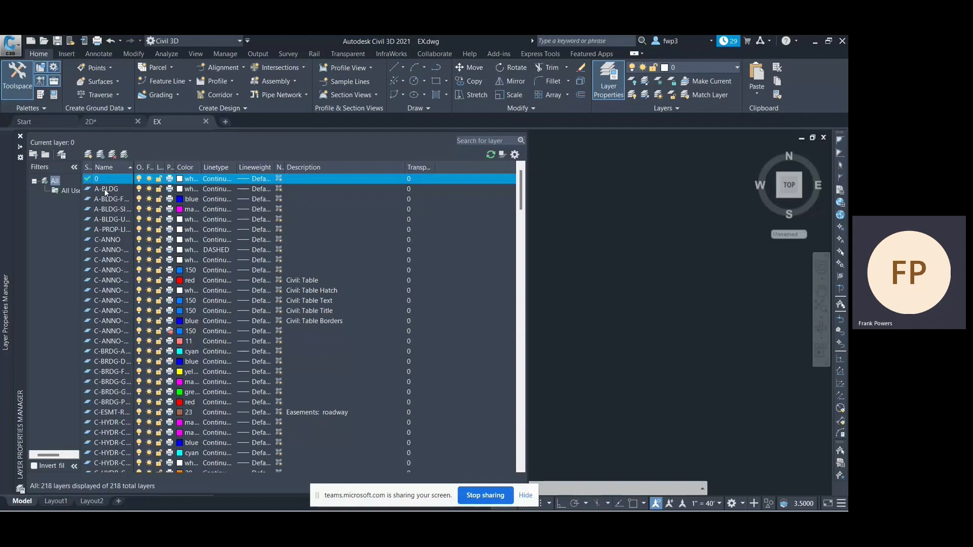
pyautogui.click(120, 189)
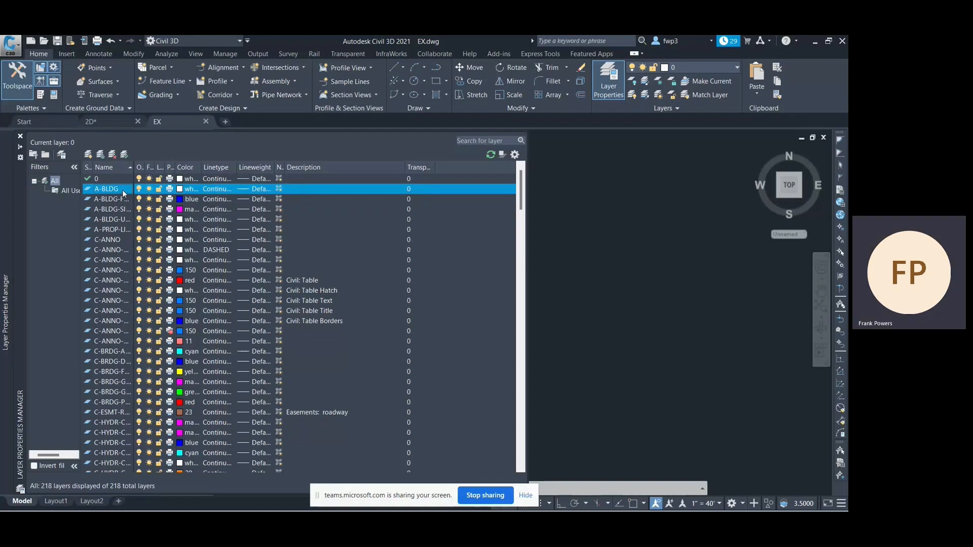
pyautogui.rightClick(122, 189)
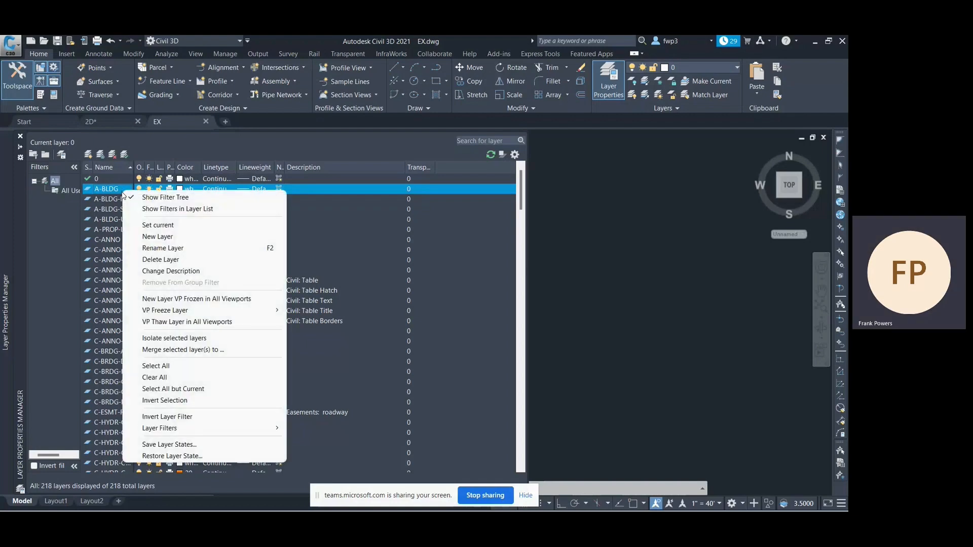
pyautogui.click(160, 236)
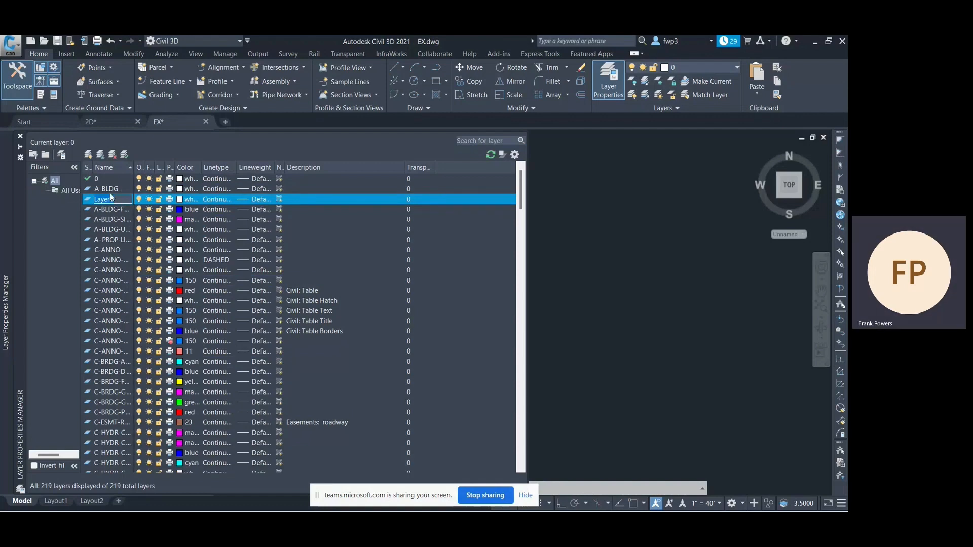
pyautogui.write('A-AI')
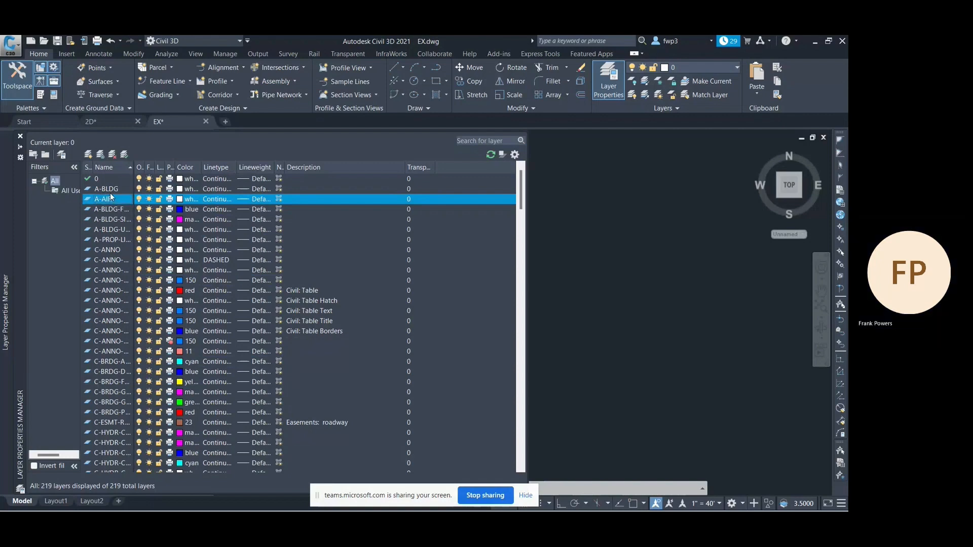
pyautogui.write('R')
# Step: Set the A-AIR layer's color to index 100 and widen the Color column in the layer list
pyautogui.click(181, 199)
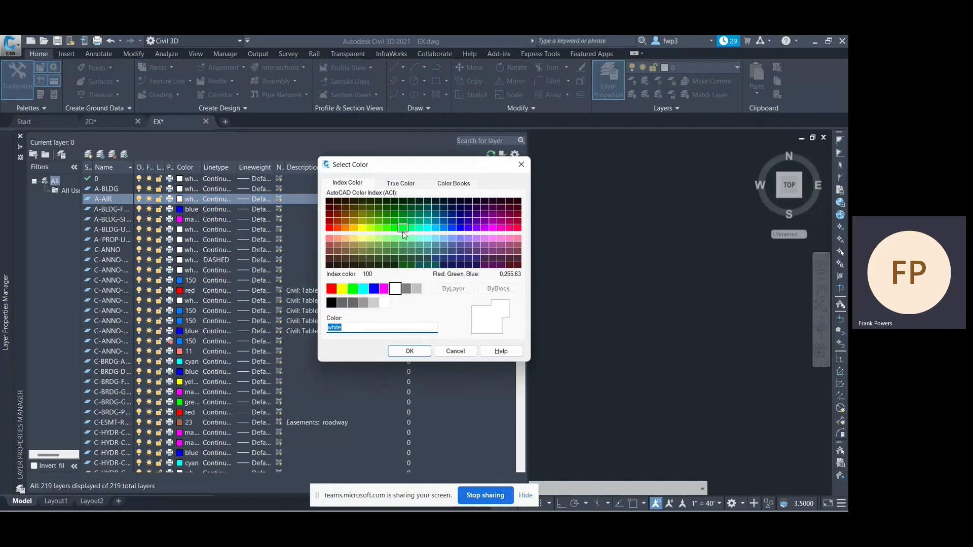
pyautogui.click(403, 229)
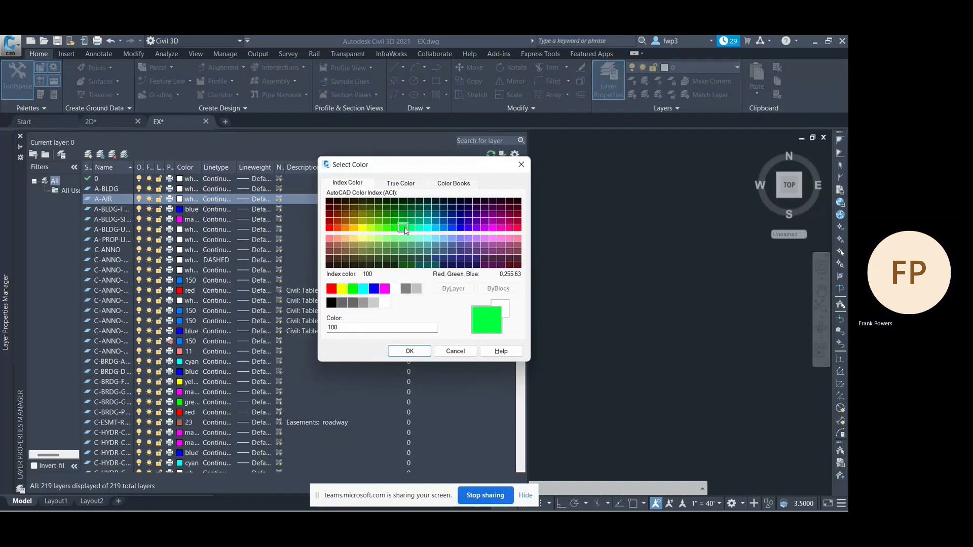
pyautogui.click(422, 356)
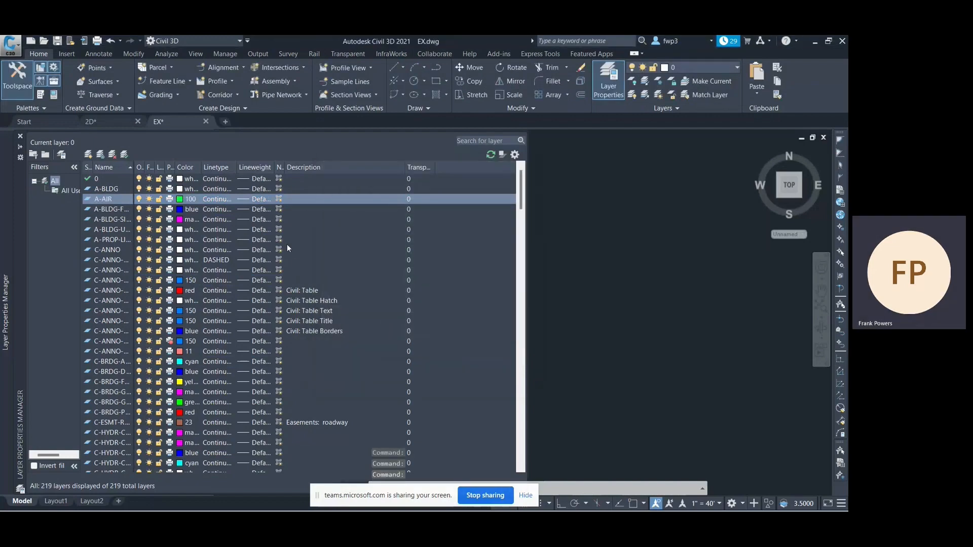
pyautogui.moveTo(201, 167); pyautogui.dragTo(240, 168)
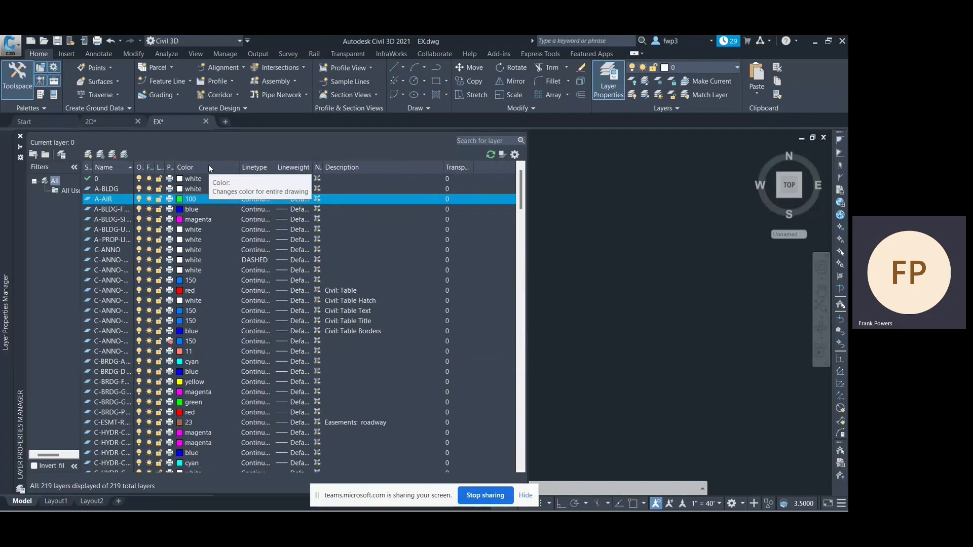
# Step: Display the Toolspace and select Civil 3D as the active workspace
pyautogui.click(17, 76)
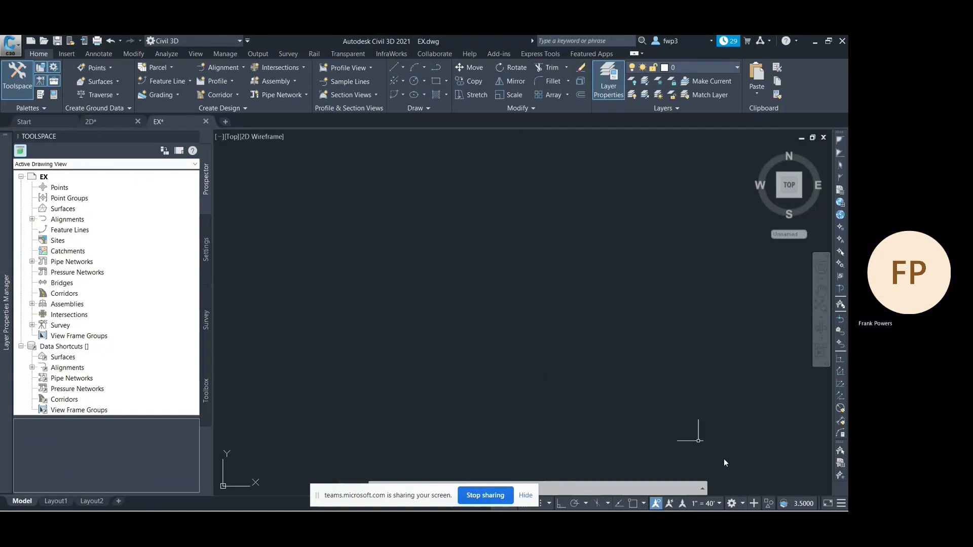
pyautogui.click(738, 502)
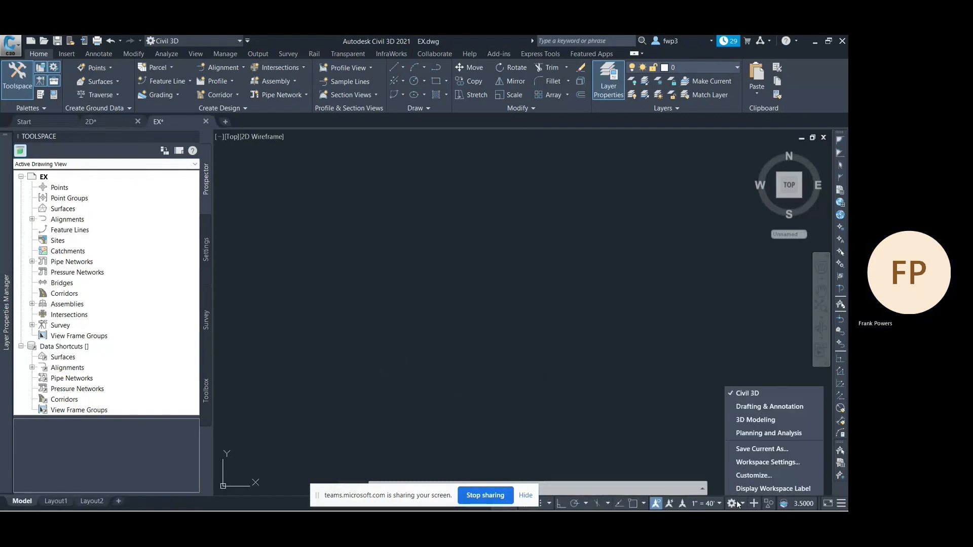
pyautogui.click(755, 392)
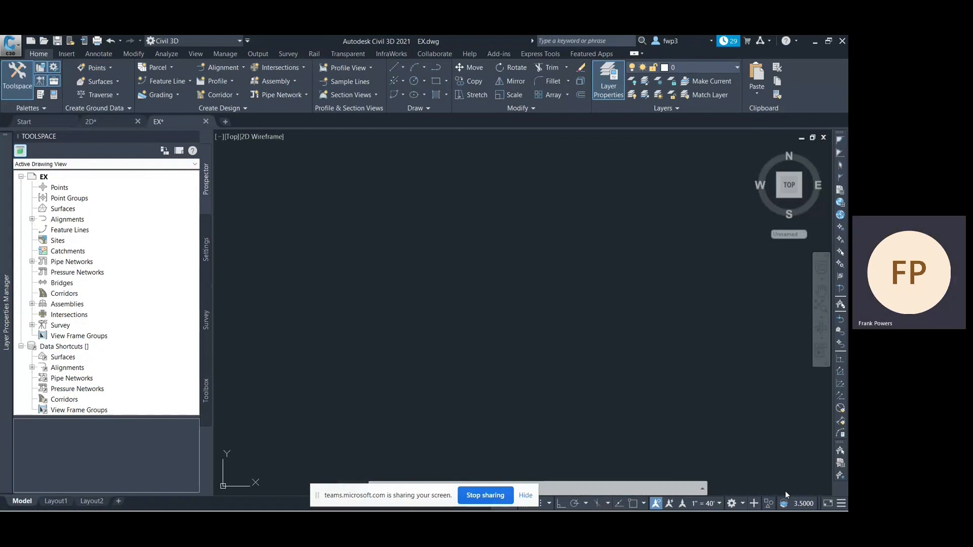
pyautogui.click(740, 503)
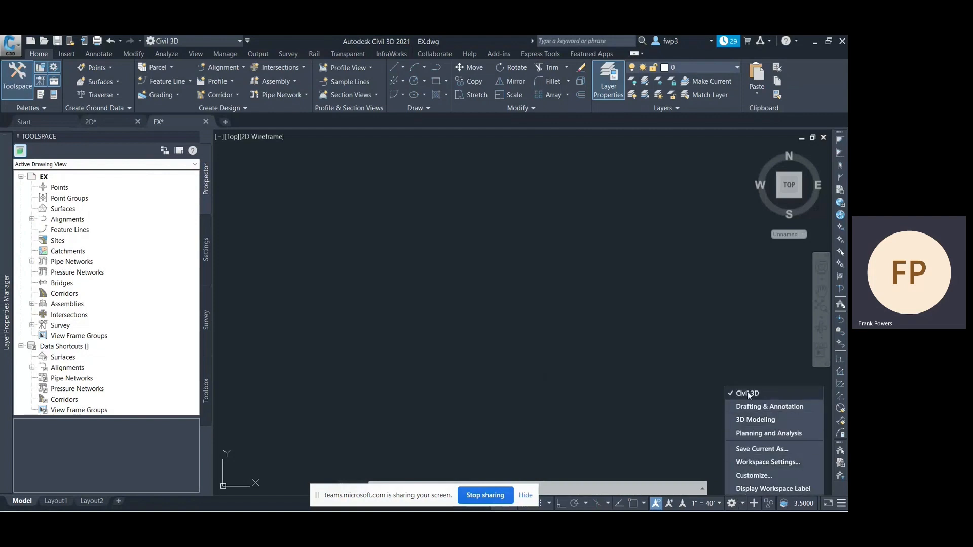
pyautogui.click(249, 210)
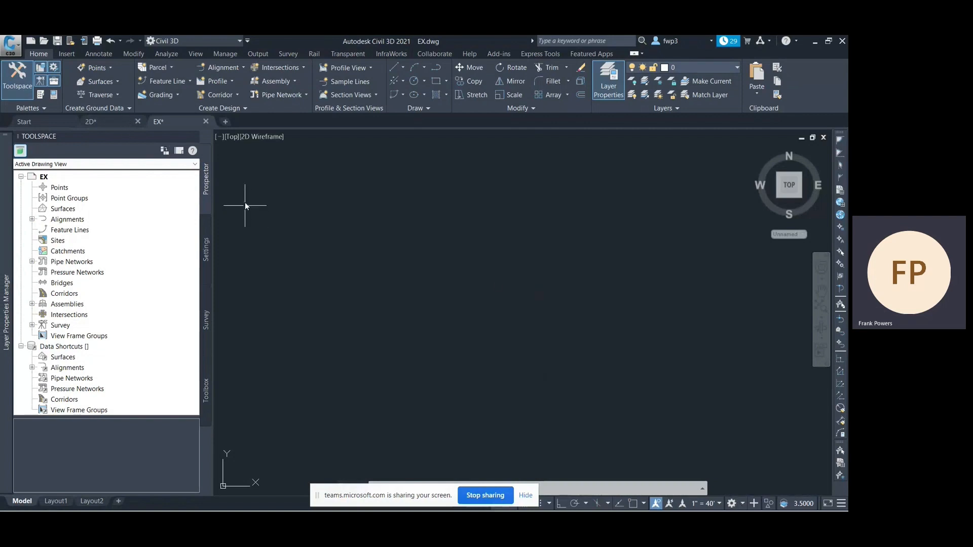
# Step: Close the Toolspace, reopen it and show its Prospector view
pyautogui.click(15, 84)
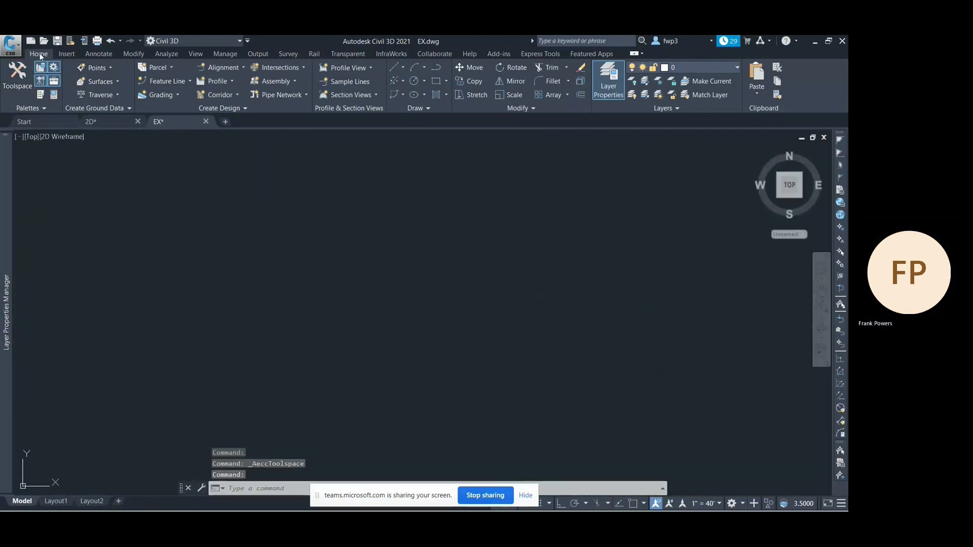
pyautogui.click(13, 73)
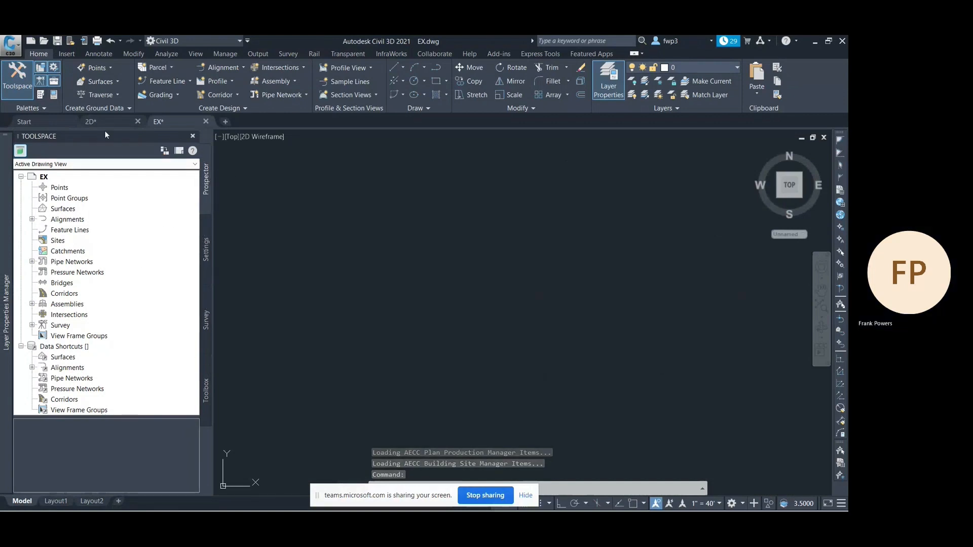
pyautogui.click(41, 68)
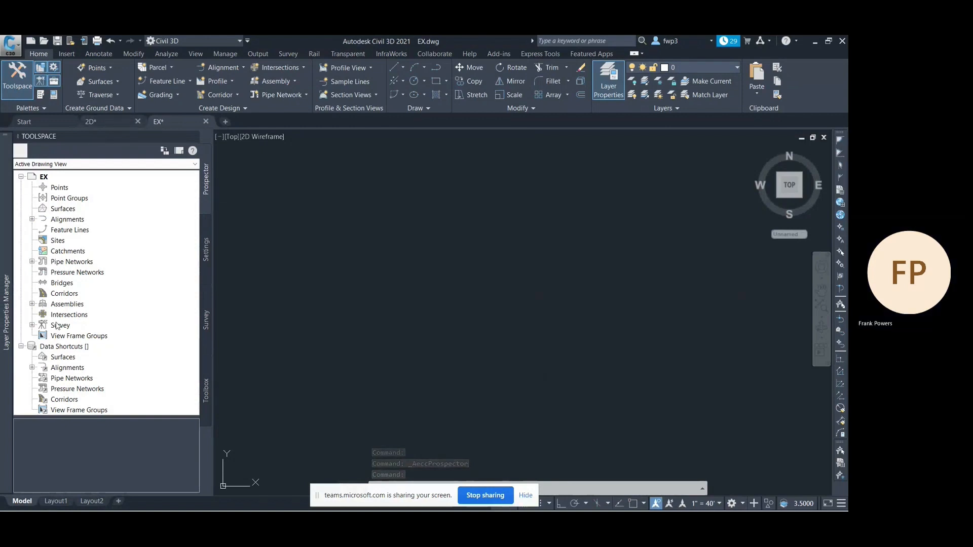
# Step: Import the survey points from the SiteFeatures2D file in the 2D POINTS folder, using the PNEZD (comma delimited) format
pyautogui.click(109, 68)
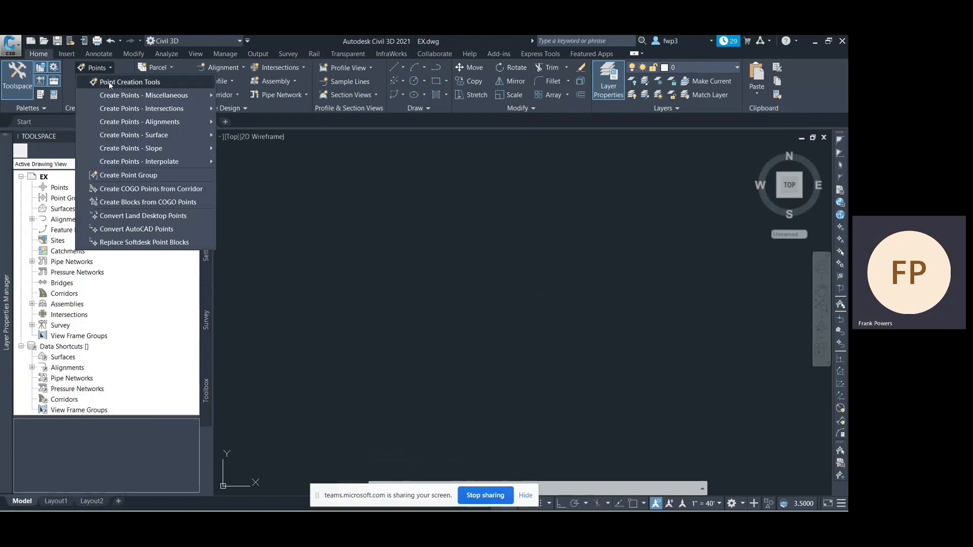
pyautogui.click(111, 82)
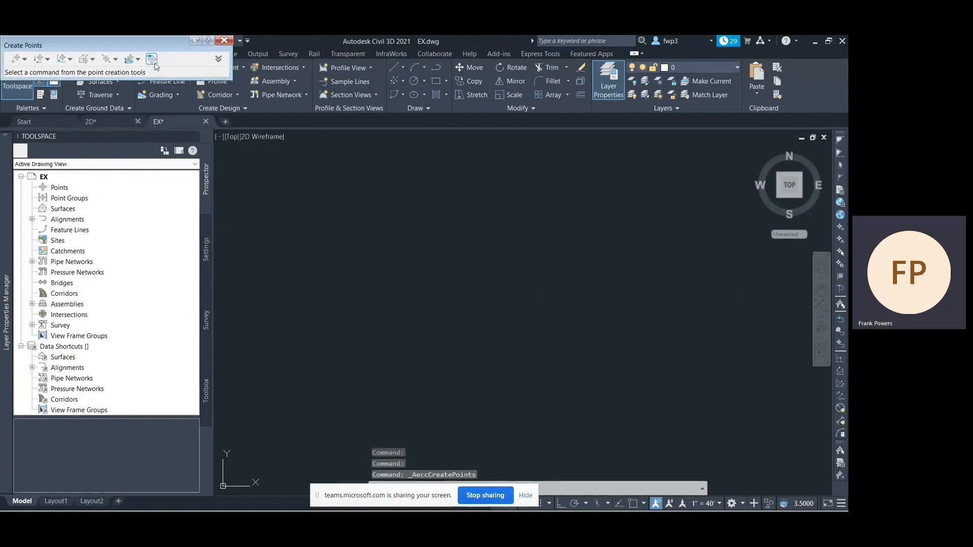
pyautogui.click(152, 60)
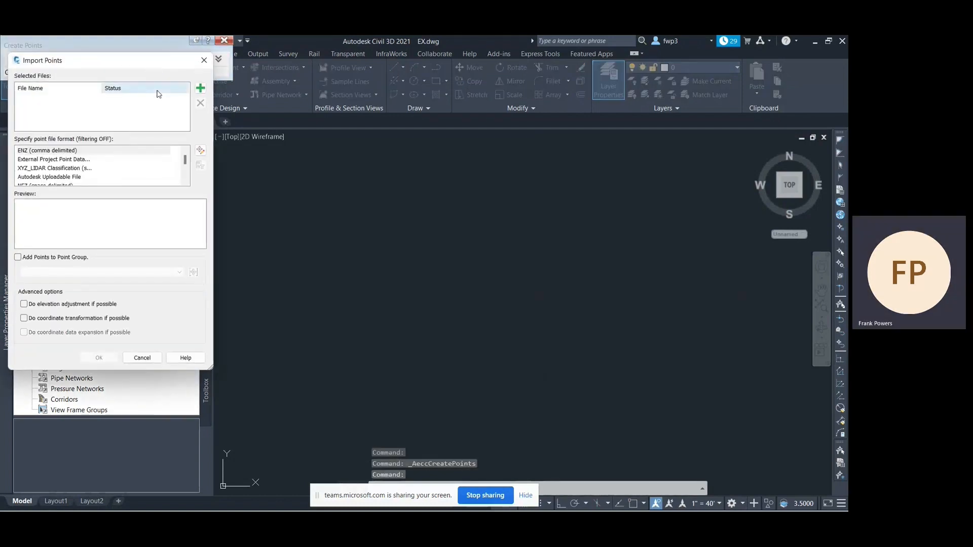
pyautogui.click(200, 89)
pyautogui.click(598, 155)
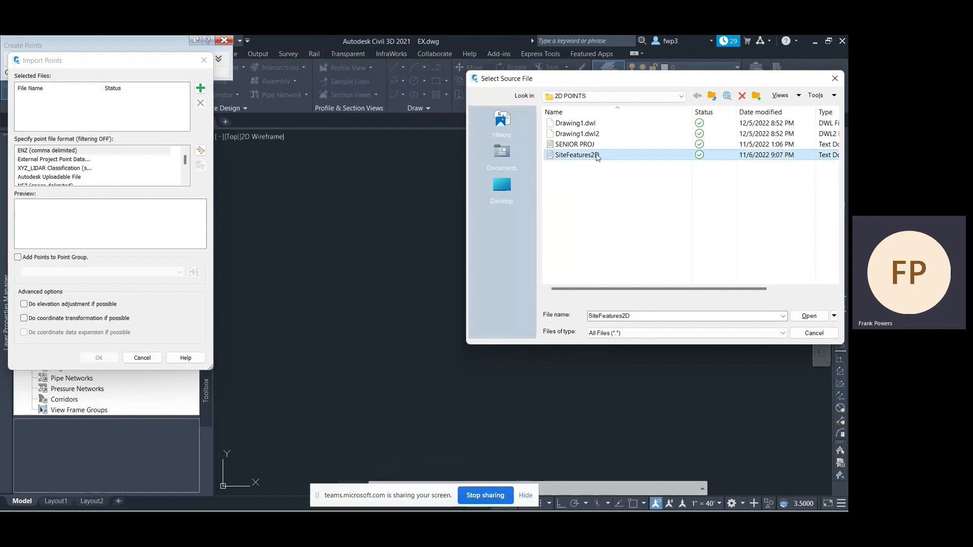
pyautogui.doubleClick(596, 154)
pyautogui.scroll(-2, 163, 179)
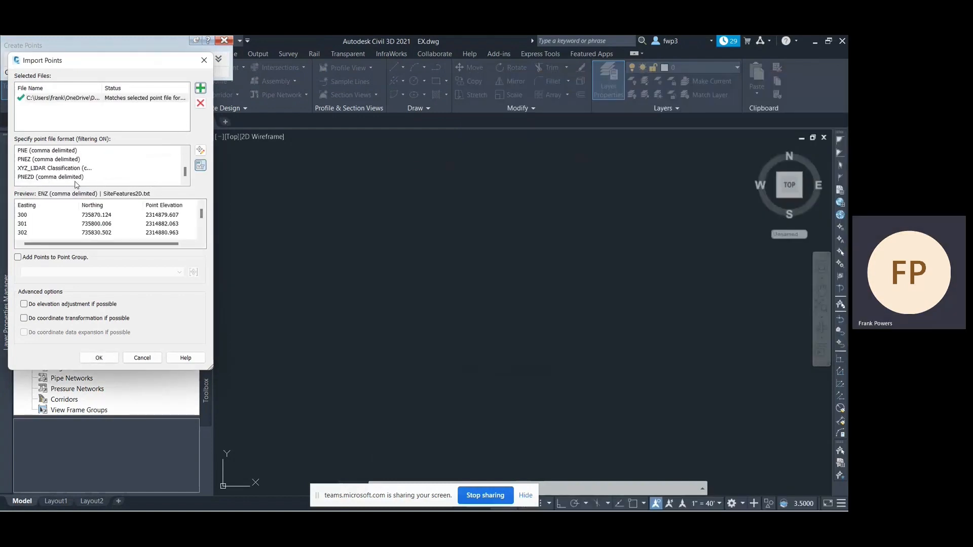
pyautogui.click(77, 178)
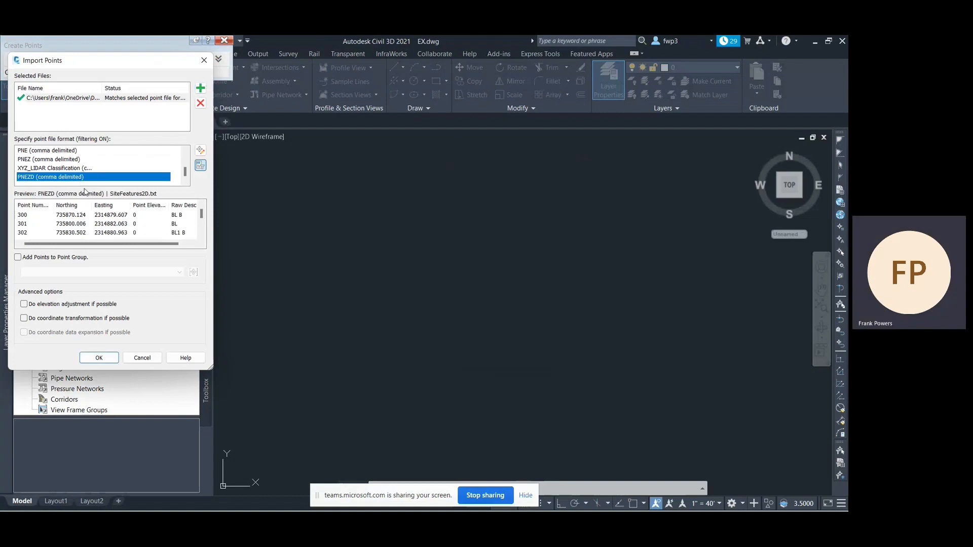
pyautogui.scroll(-1, 120, 226)
pyautogui.click(99, 358)
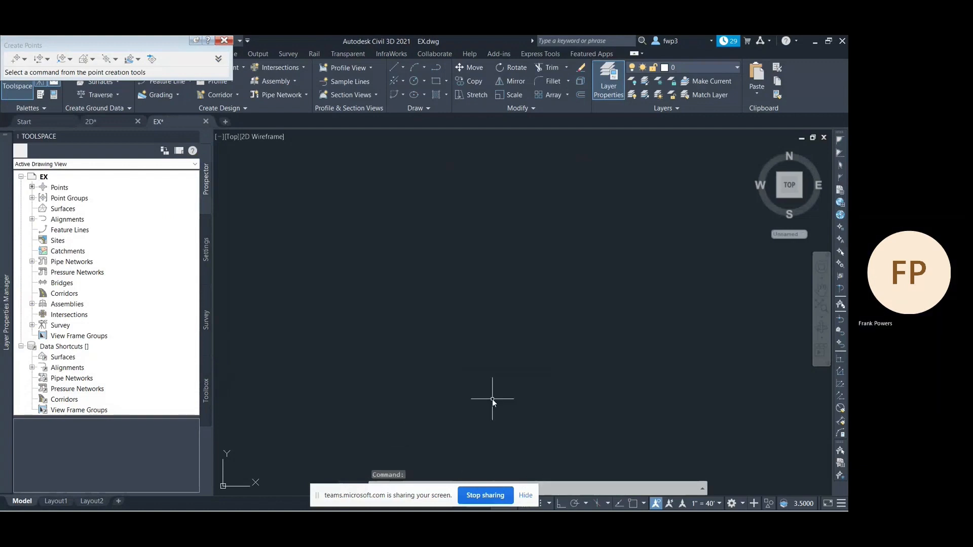
# Step: Set the annotation scale of the drawing with the imported points to 1" = 10'
pyautogui.write('ZE')
pyautogui.press('Return')
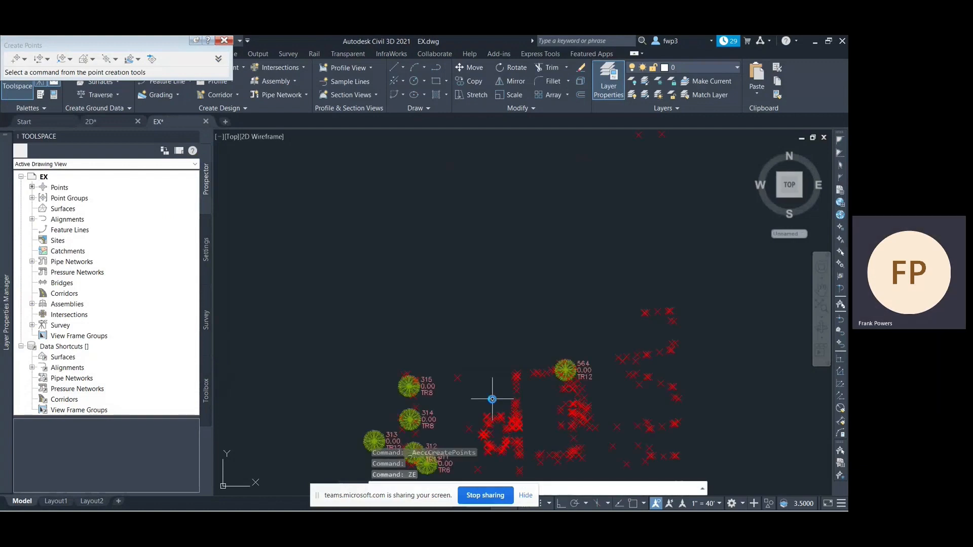
pyautogui.scroll(-2, 587, 299)
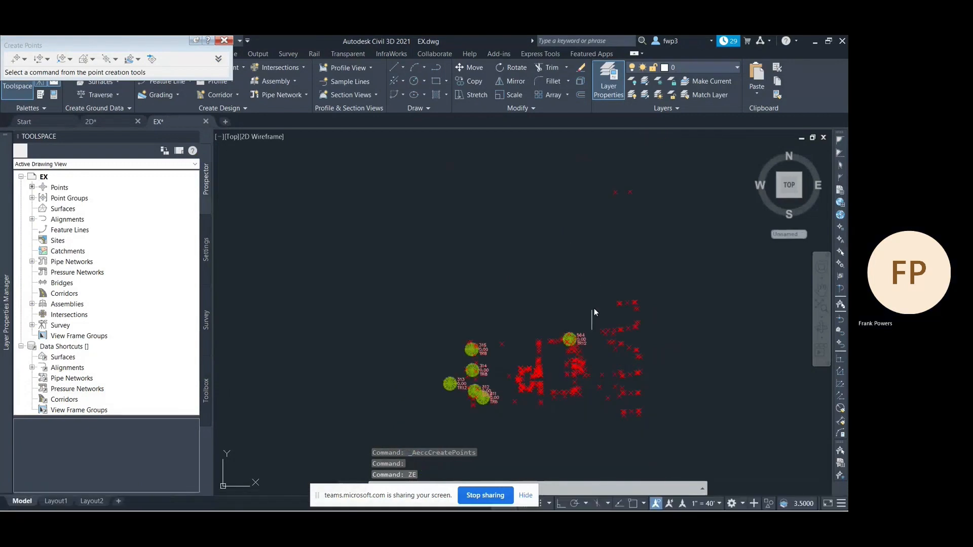
pyautogui.click(719, 504)
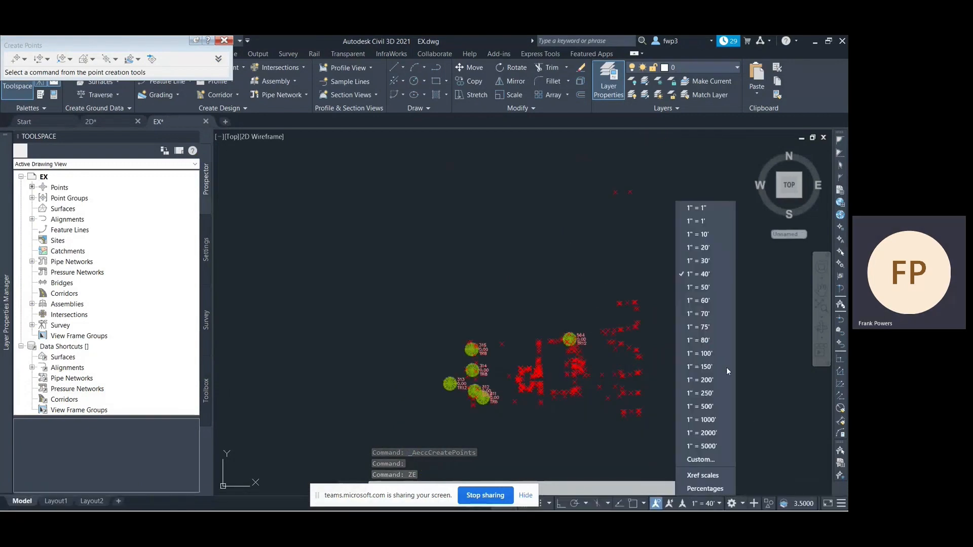
pyautogui.click(718, 234)
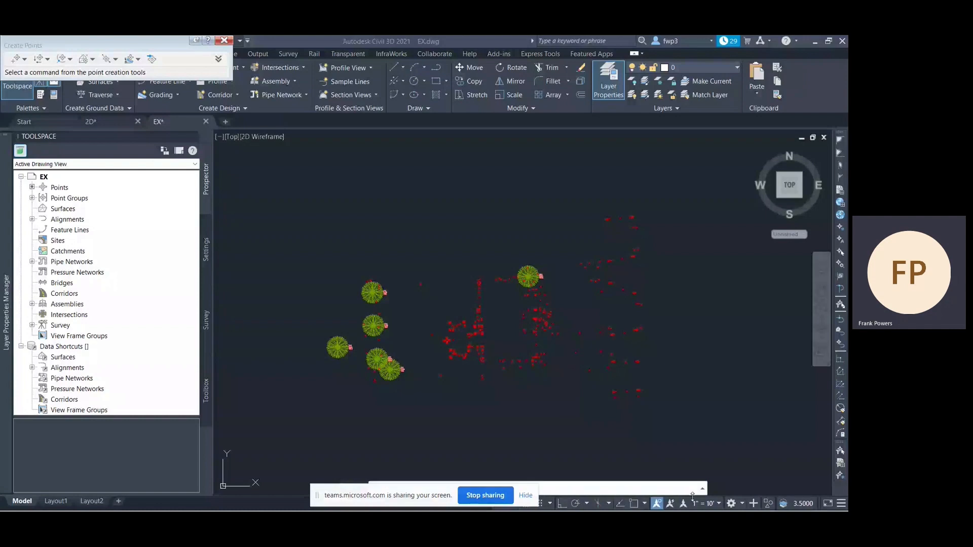
# Step: Switch the workspace to Planning and Analysis and close the Create Points tools
pyautogui.click(735, 503)
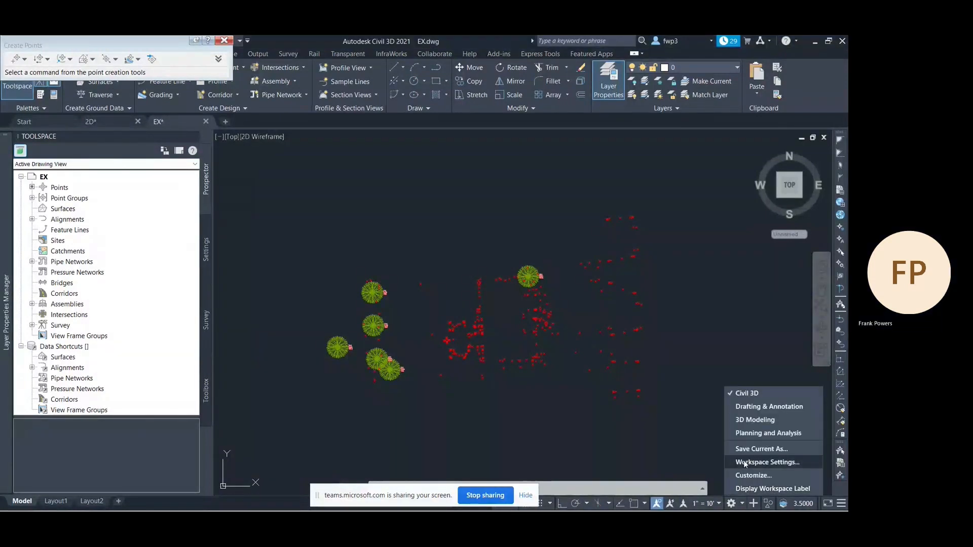
pyautogui.click(757, 434)
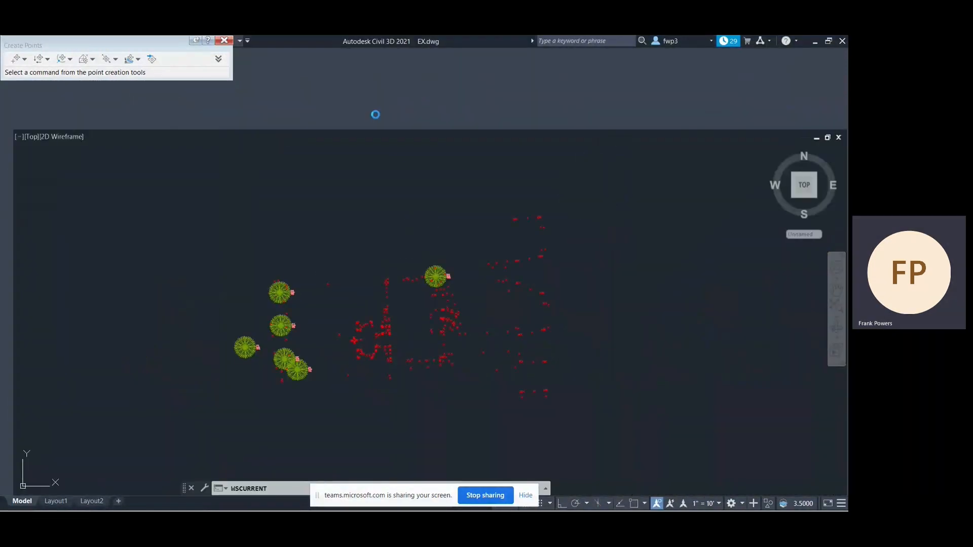
pyautogui.click(224, 40)
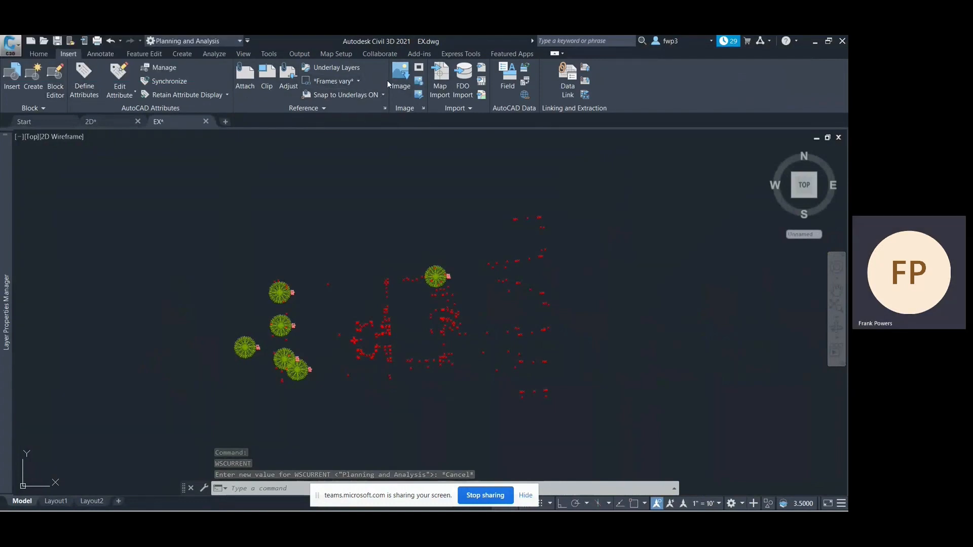
# Step: Insert the N2310735 aerial image, correlated by its world file at X 2310000, Y 735000, scale 1, in feet
pyautogui.click(404, 85)
pyautogui.click(365, 151)
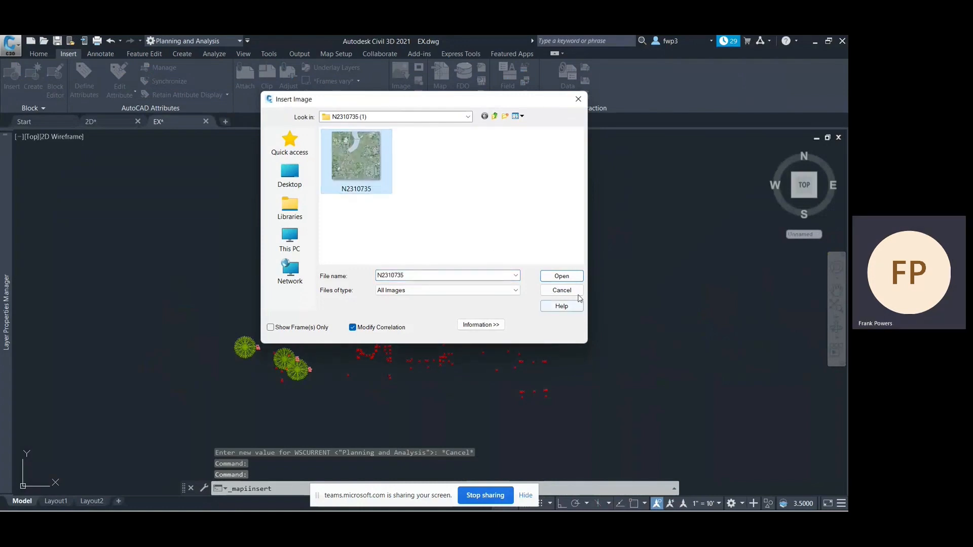
pyautogui.click(561, 276)
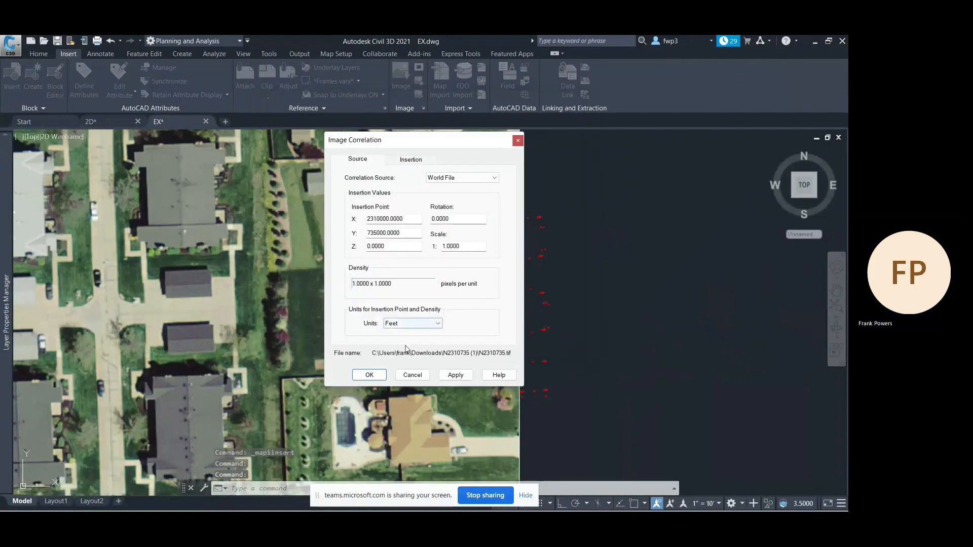
pyautogui.click(370, 375)
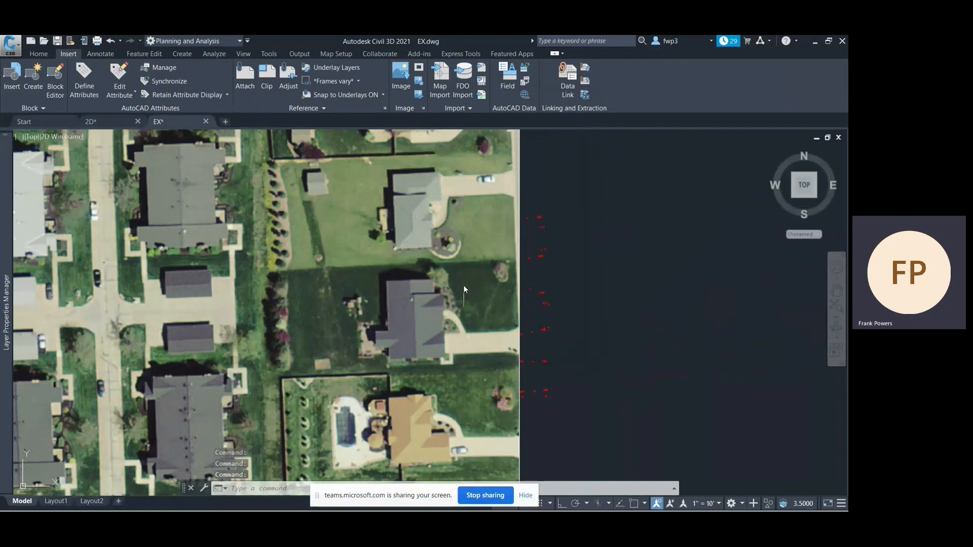
# Step: Send the aerial image to the back of the display order, behind the survey points
pyautogui.scroll(-3, 464, 288)
pyautogui.scroll(3, 466, 283)
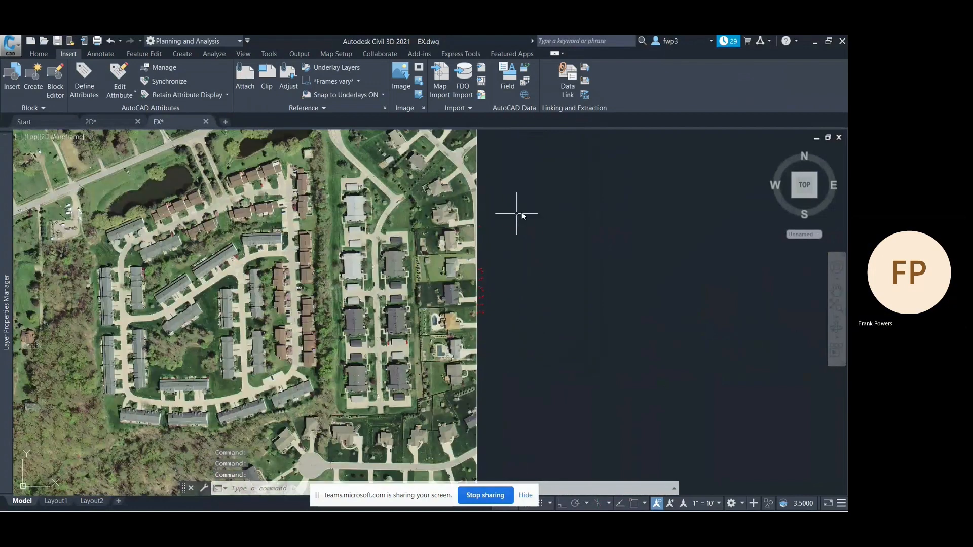
pyautogui.scroll(2, 501, 172)
pyautogui.click(503, 178)
pyautogui.click(454, 189)
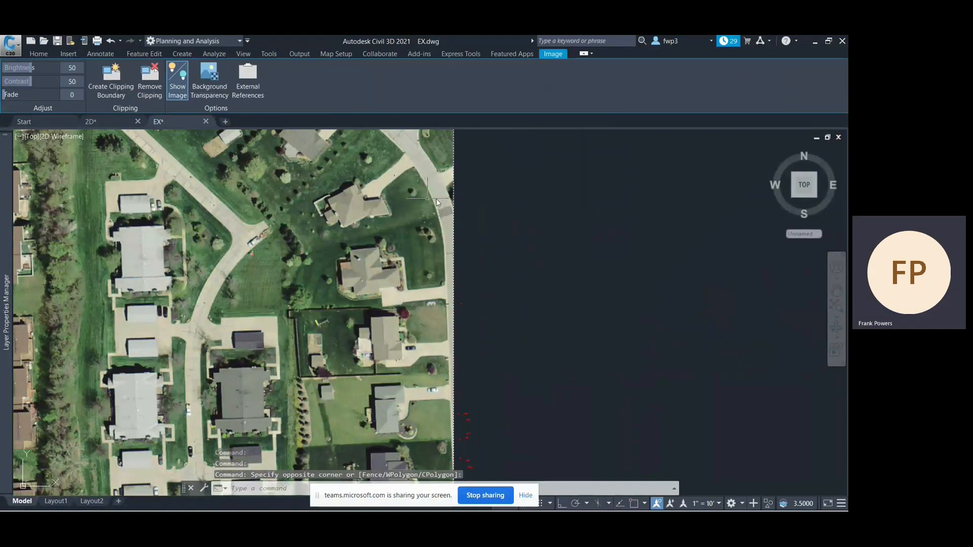
pyautogui.rightClick(485, 185)
pyautogui.moveTo(537, 253)
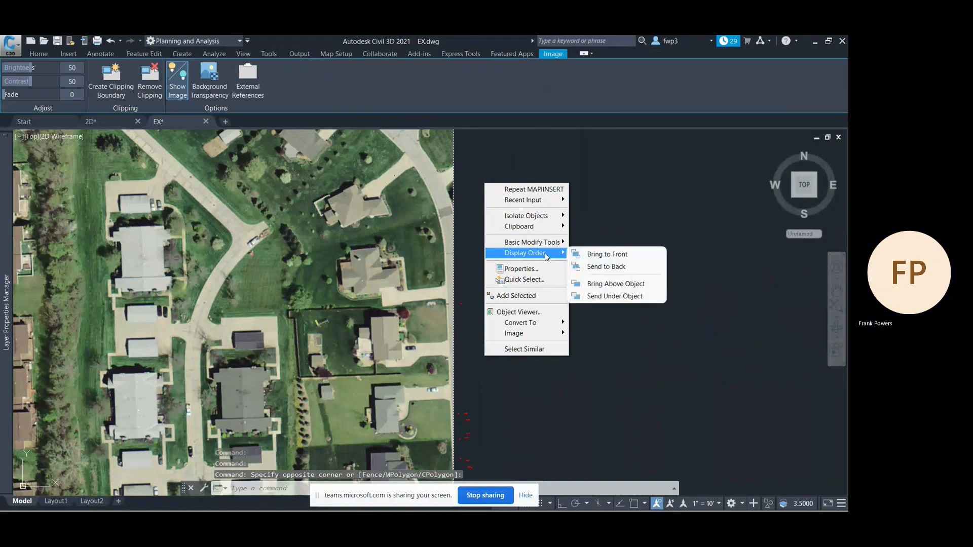
pyautogui.click(582, 267)
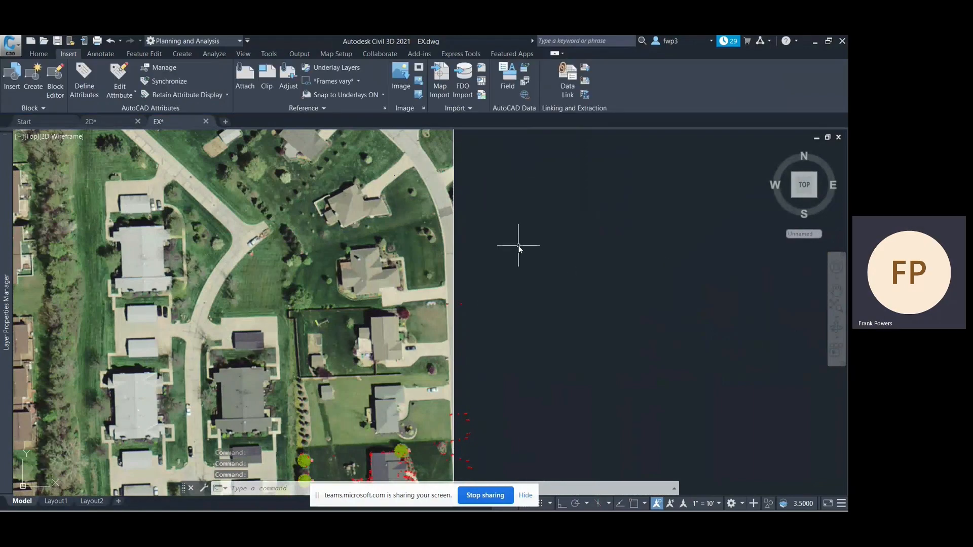
pyautogui.scroll(-3, 518, 242)
pyautogui.scroll(4, 517, 241)
pyautogui.rightClick(490, 223)
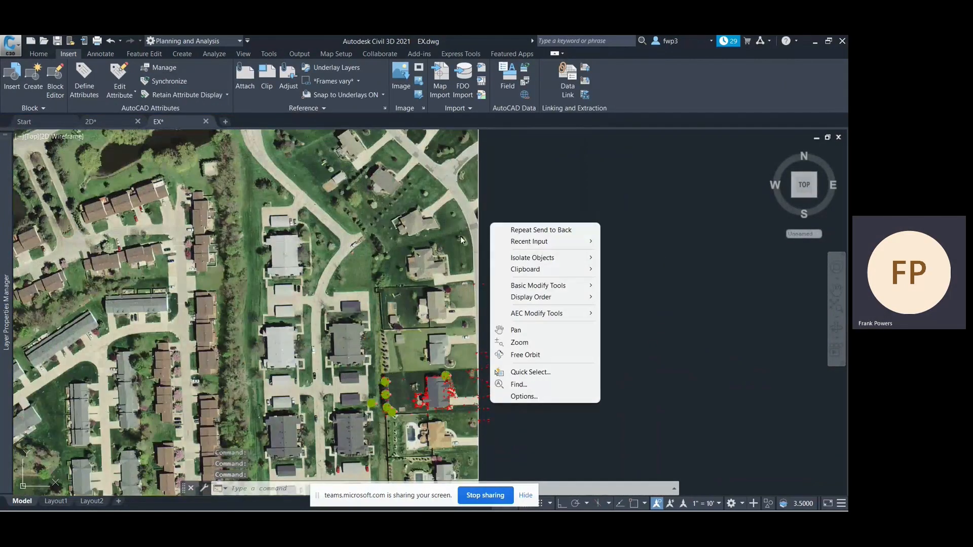
pyautogui.click(487, 209)
pyautogui.rightClick(514, 204)
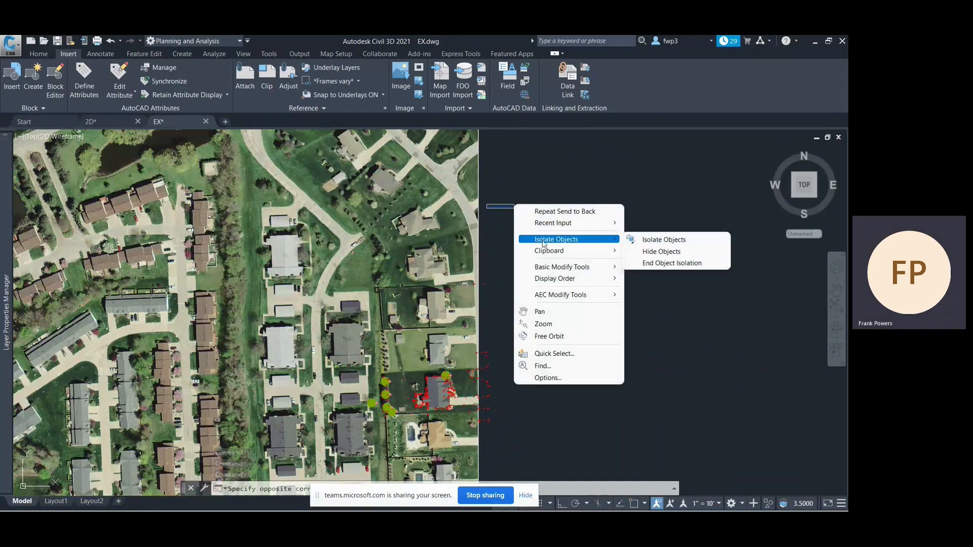
pyautogui.click(540, 187)
pyautogui.rightClick(517, 199)
# Step: Set the aerial image's fade to 50 in its properties and close the Properties palette
pyautogui.click(511, 188)
pyautogui.click(474, 202)
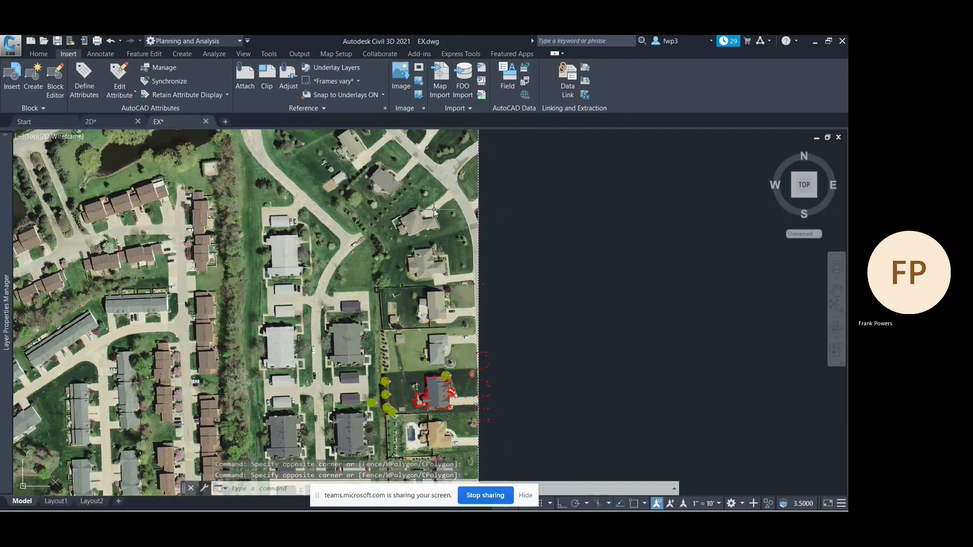
pyautogui.rightClick(514, 204)
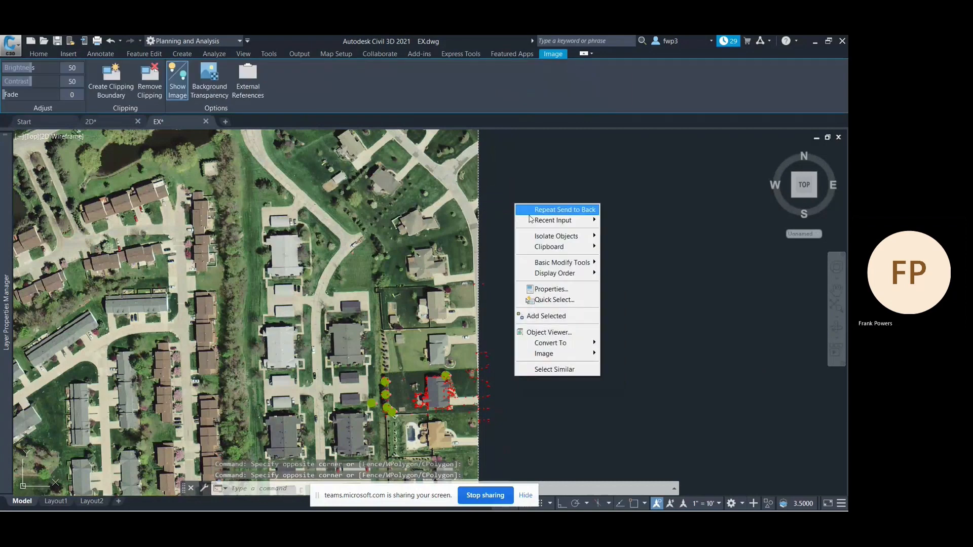
pyautogui.click(554, 290)
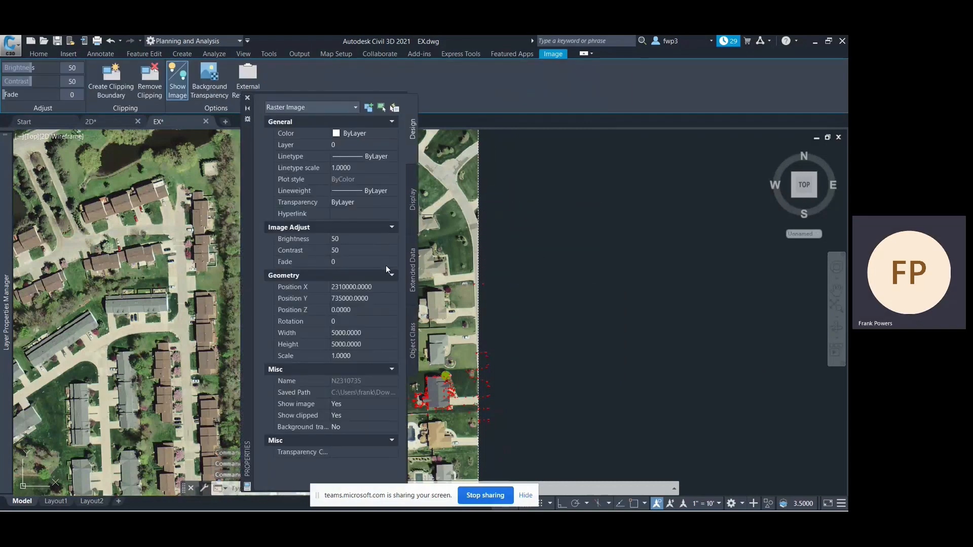
pyautogui.click(387, 263)
pyautogui.click(391, 263)
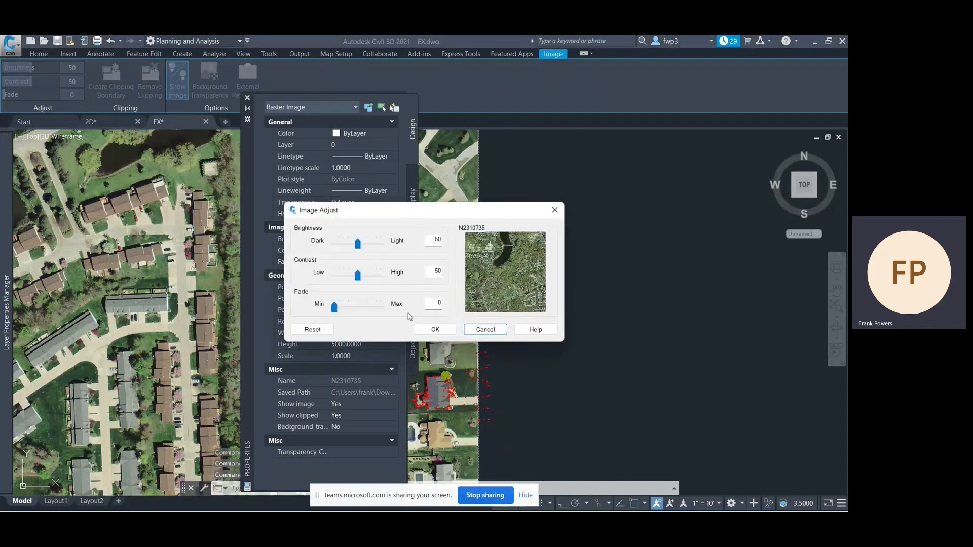
pyautogui.click(432, 304)
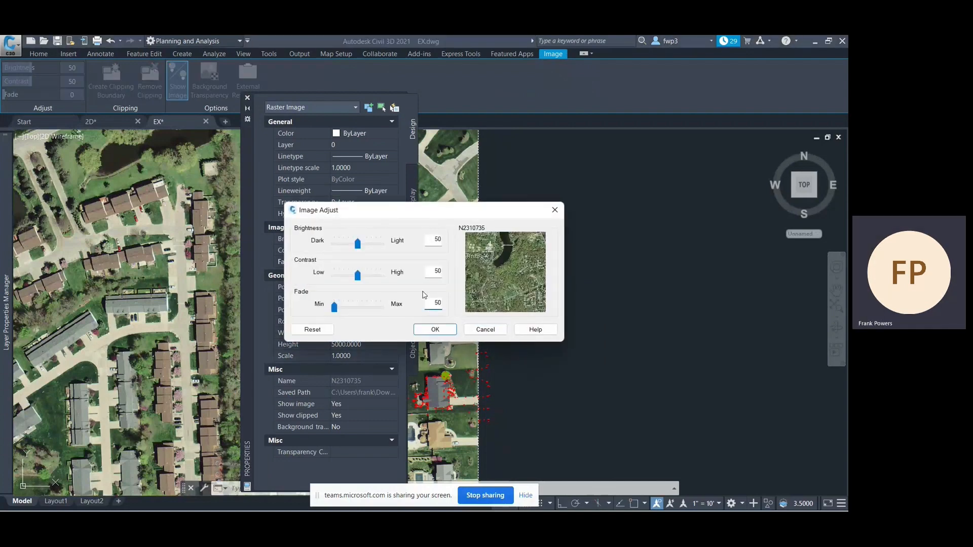
pyautogui.click(447, 331)
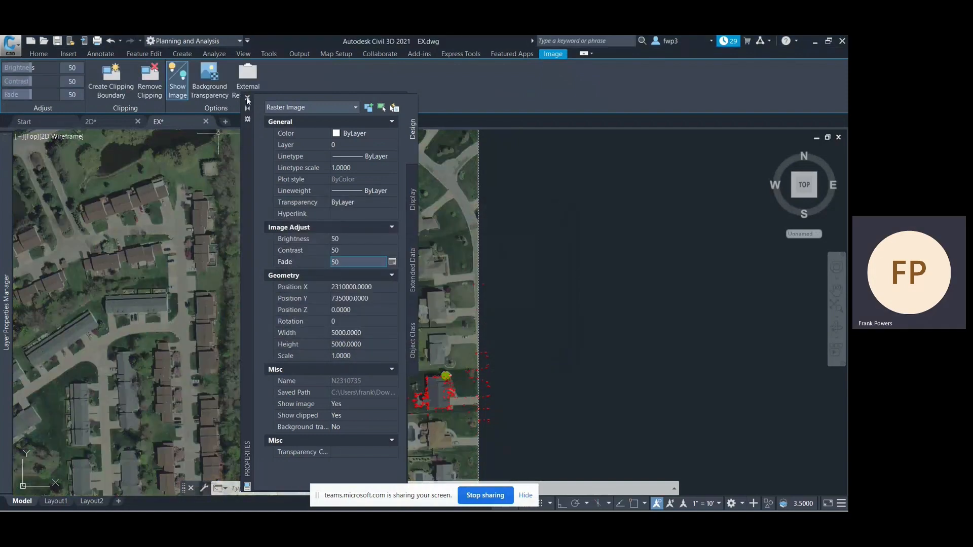
pyautogui.click(247, 98)
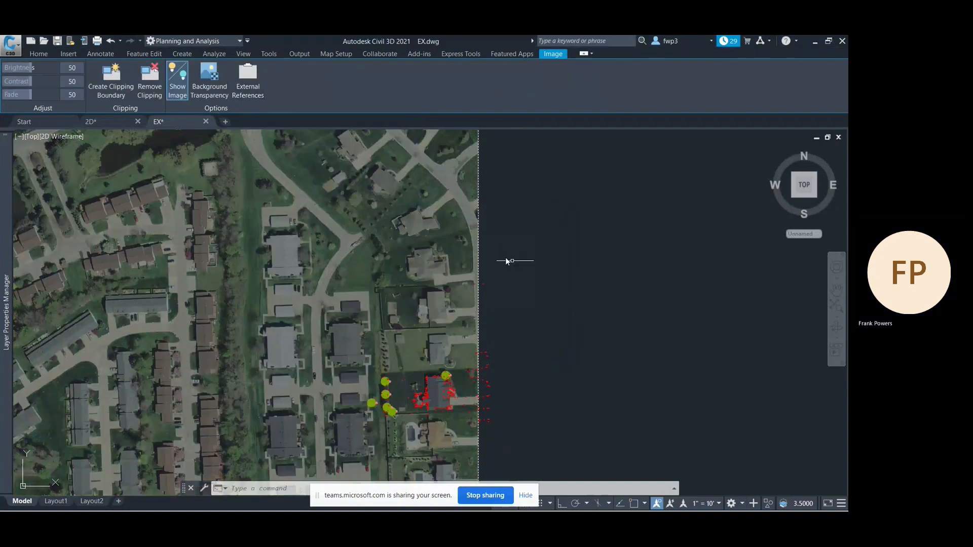
# Step: Switch the workspace to Civil 3D
pyautogui.scroll(-2, 528, 310)
pyautogui.scroll(2, 680, 460)
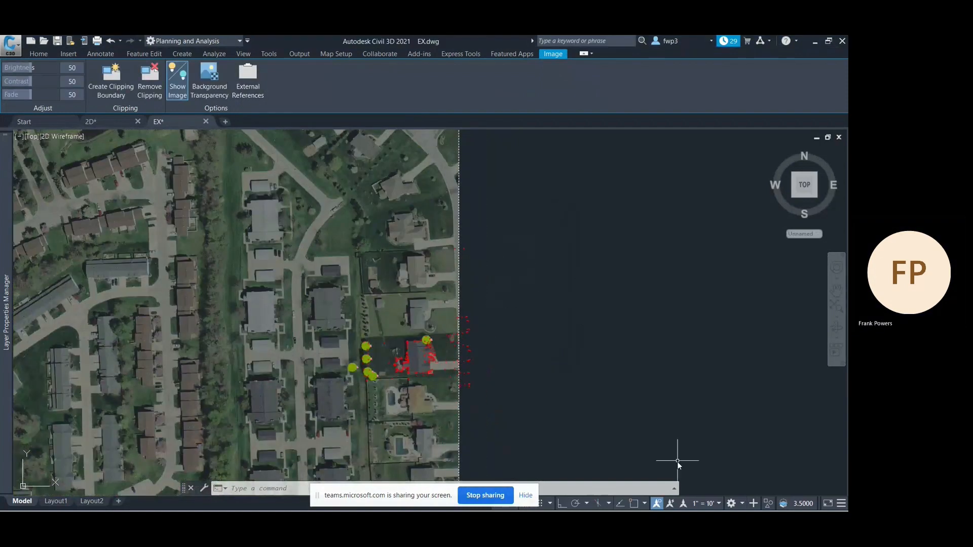
pyautogui.click(732, 503)
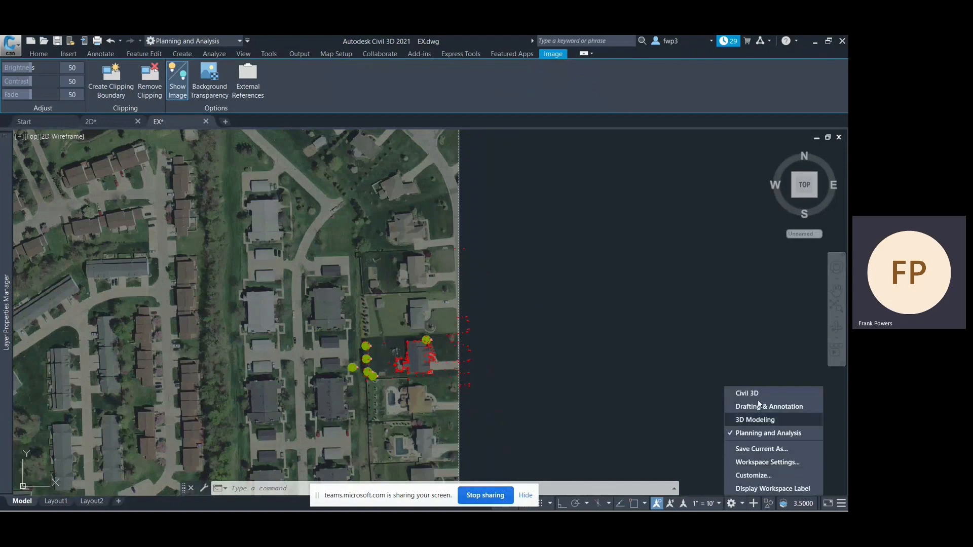
pyautogui.click(759, 393)
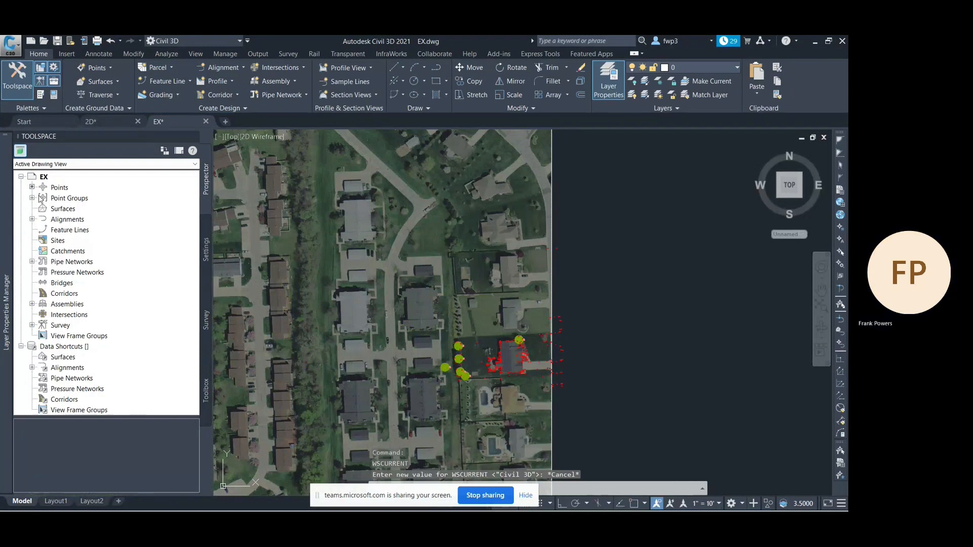
# Step: Start a new point group in the EX drawing and name it Pavement
pyautogui.click(71, 199)
pyautogui.rightClick(71, 201)
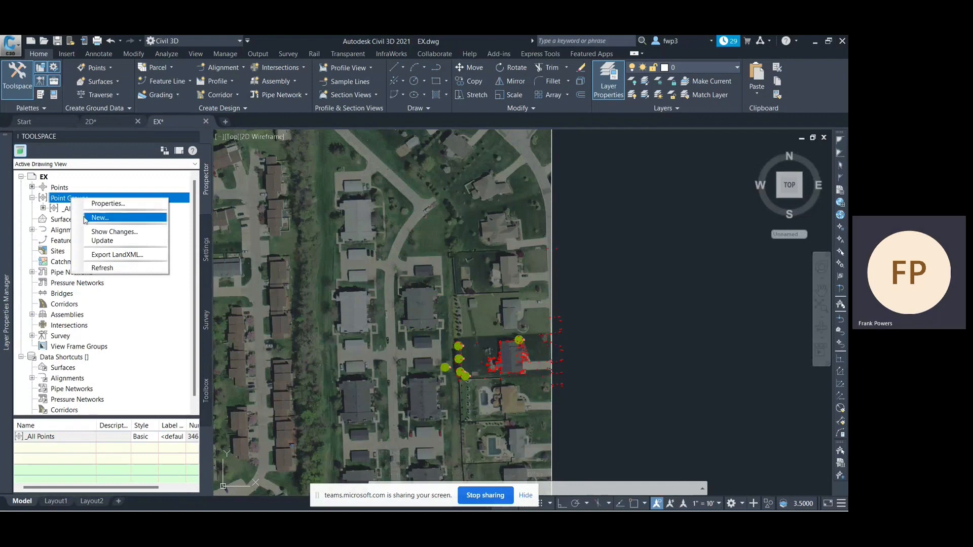
pyautogui.click(91, 219)
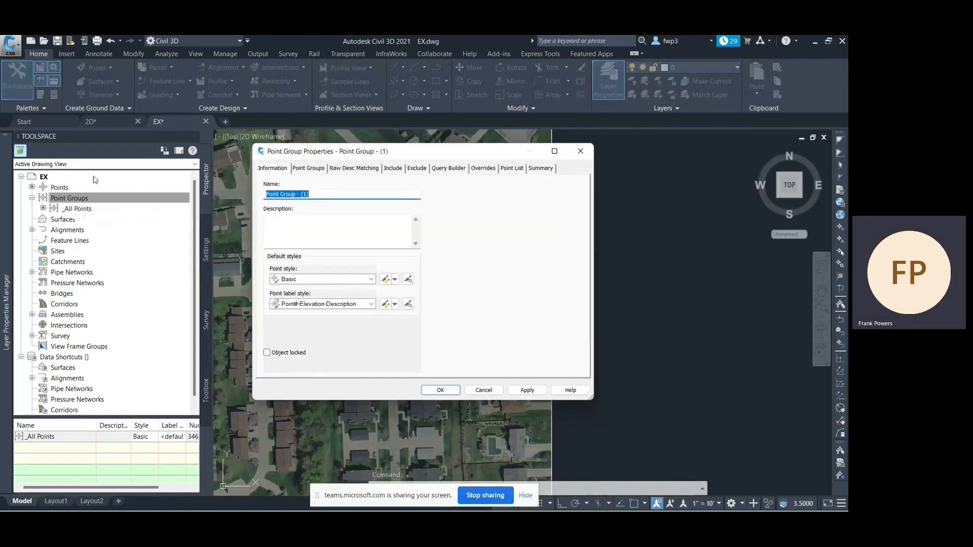
pyautogui.write('Pavement')
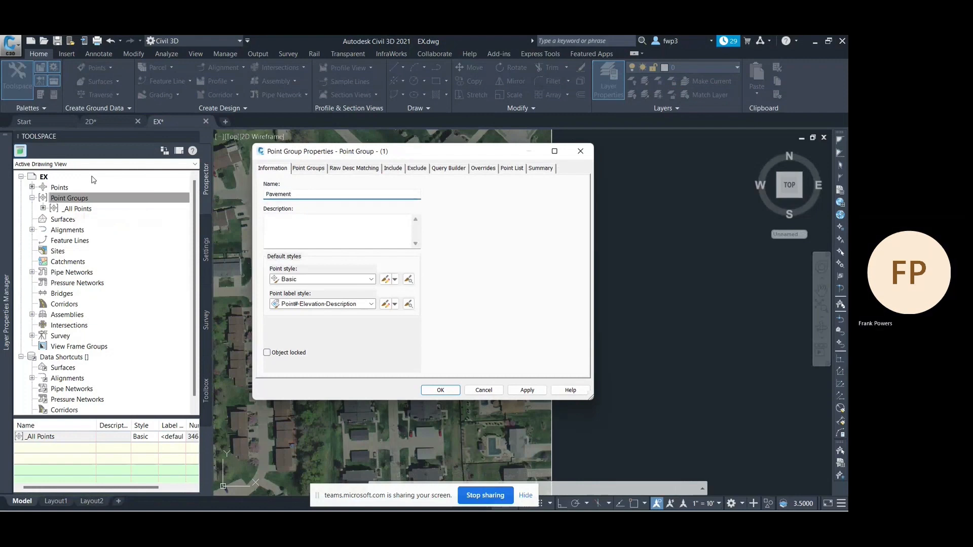
# Step: Include points in the Pavement group by raw description, pasting the copied code list ending in BW B CIR, BW, BW CLS, and create the group
pyautogui.click(362, 170)
pyautogui.click(394, 170)
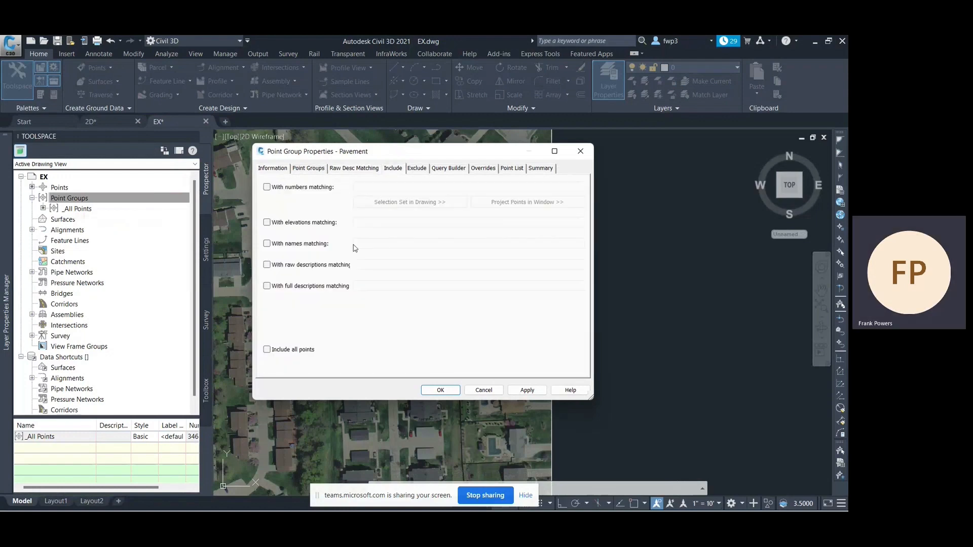
pyautogui.click(270, 267)
pyautogui.rightClick(363, 267)
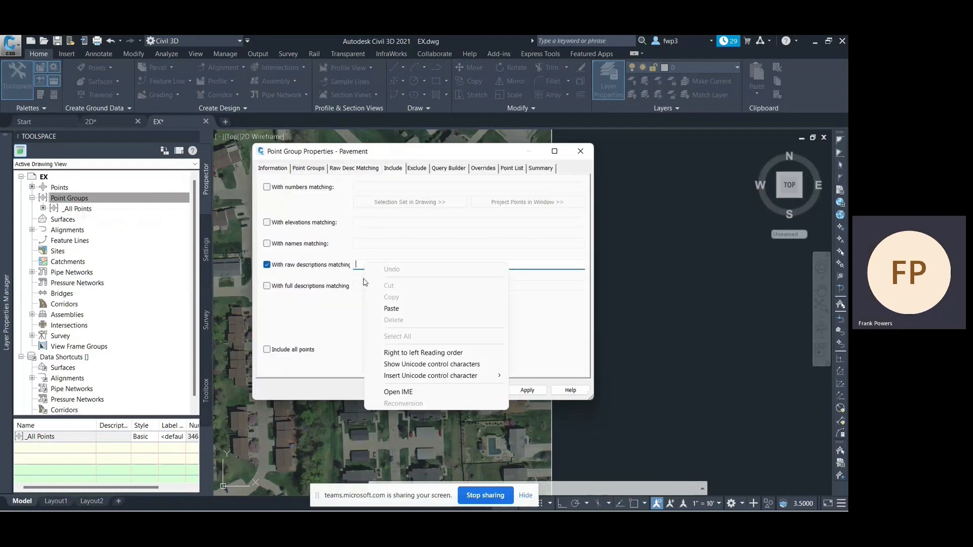
pyautogui.click(386, 309)
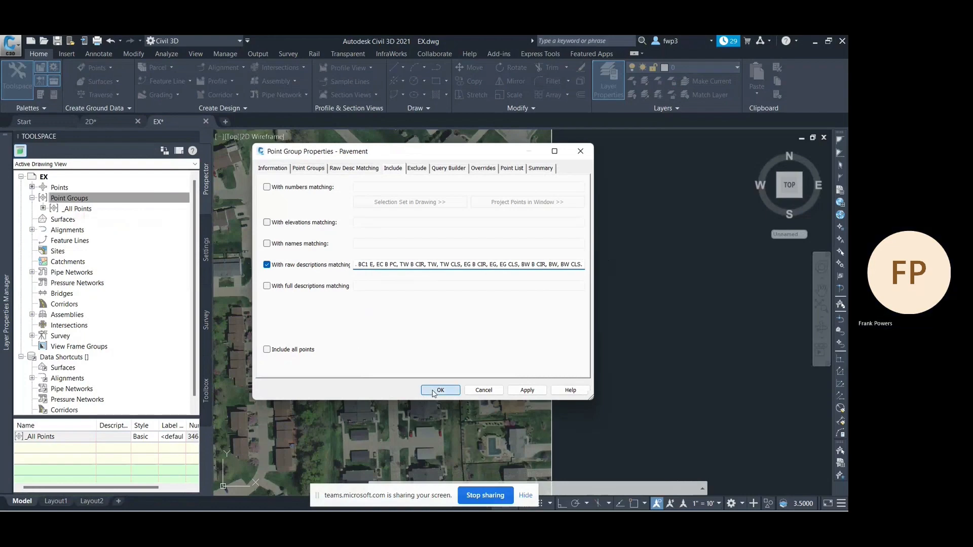
pyautogui.click(434, 392)
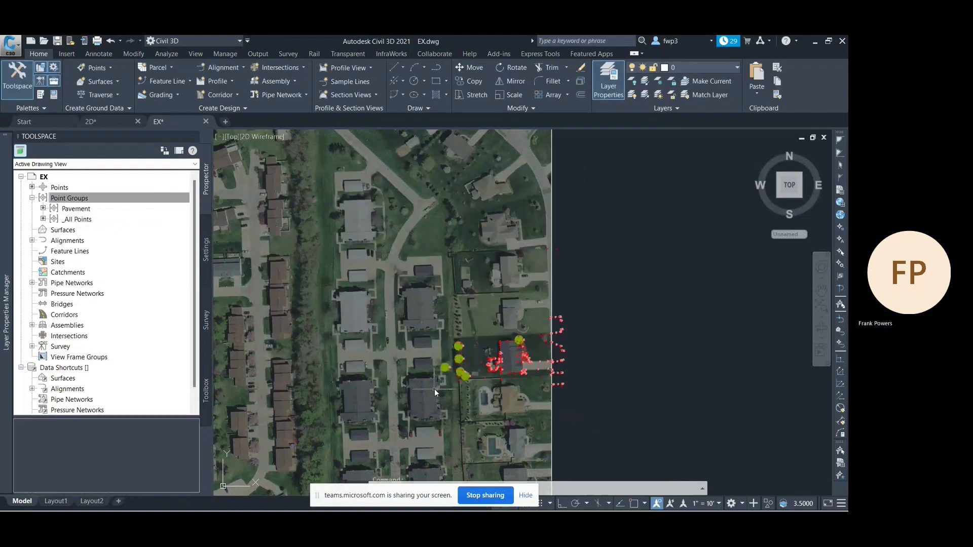
# Step: Examine the list of points contained in the Pavement point group
pyautogui.click(75, 210)
pyautogui.scroll(-10, 122, 435)
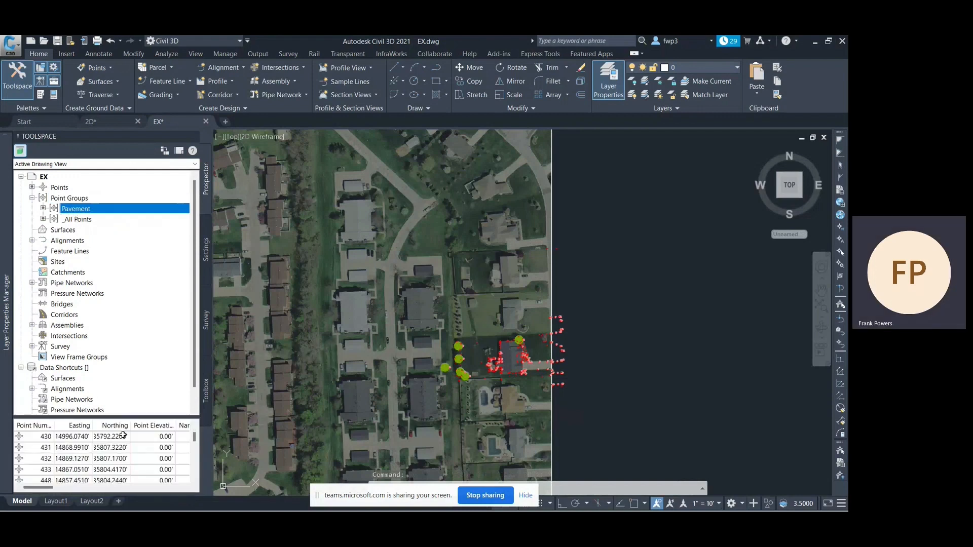
pyautogui.scroll(-10, 127, 437)
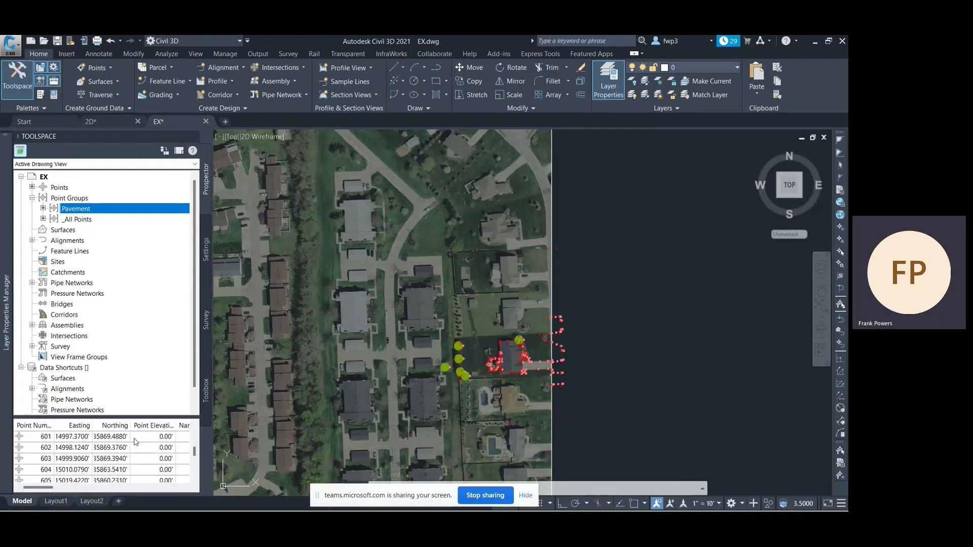
pyautogui.scroll(-5, 141, 438)
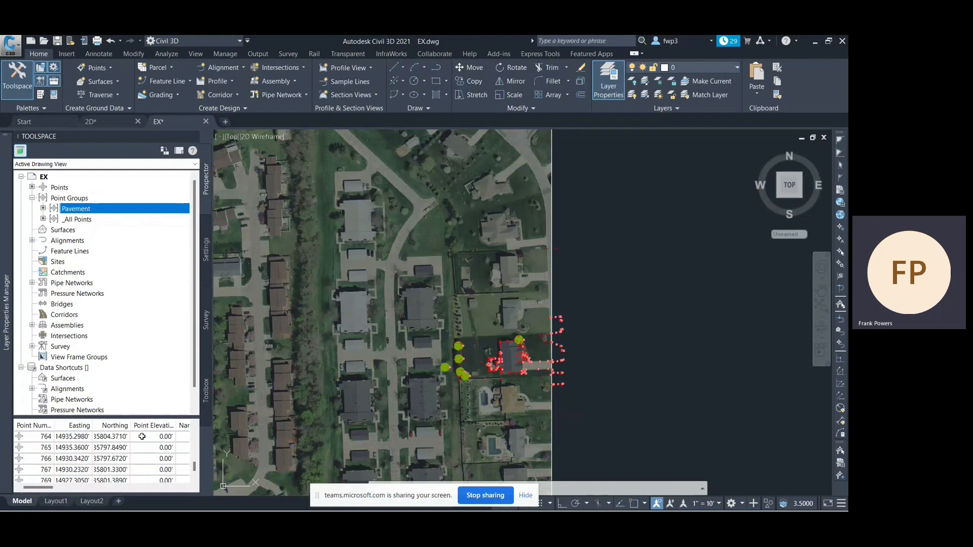
pyautogui.scroll(5, 145, 443)
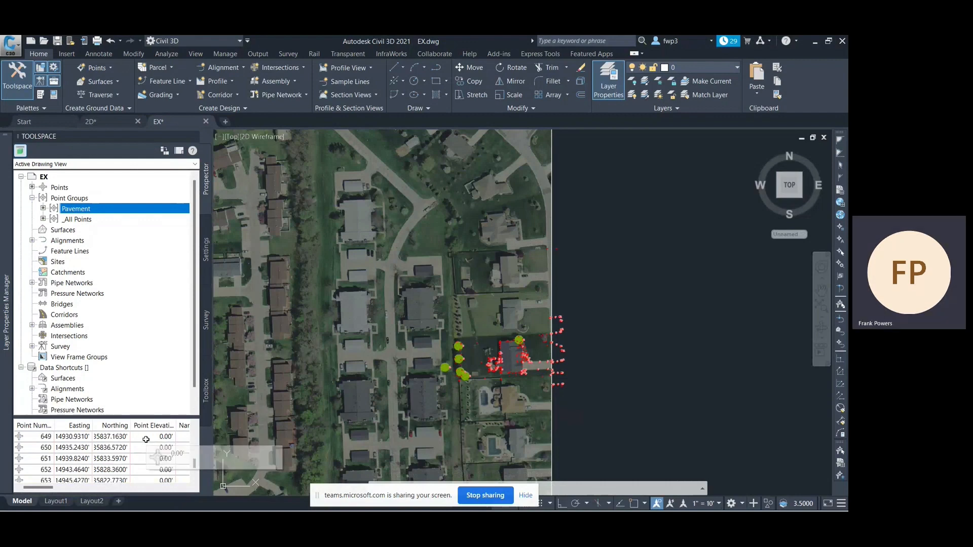
pyautogui.scroll(8, 150, 442)
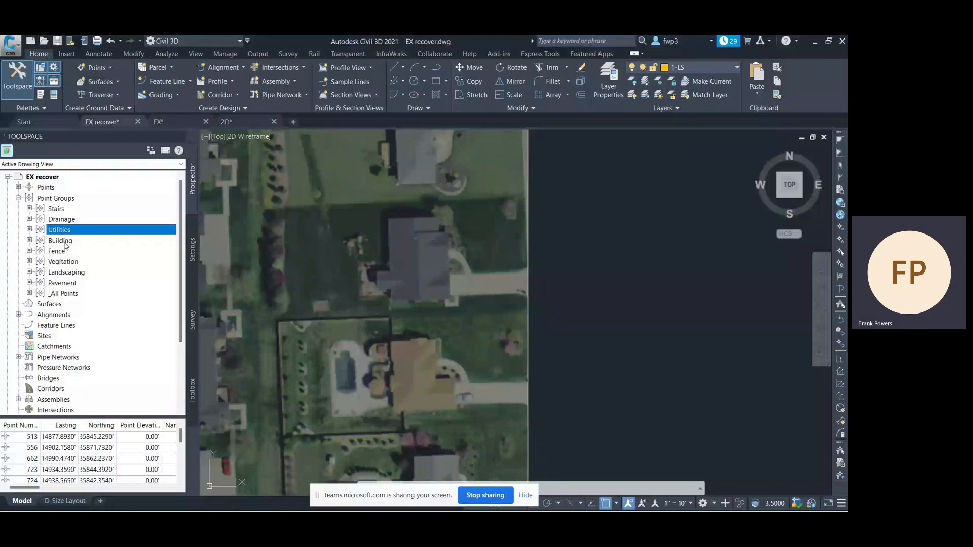
# Step: In the EX recover drawing, set the Building point group's point style to Basic and its label style to one showing point descriptions
pyautogui.rightClick(90, 239)
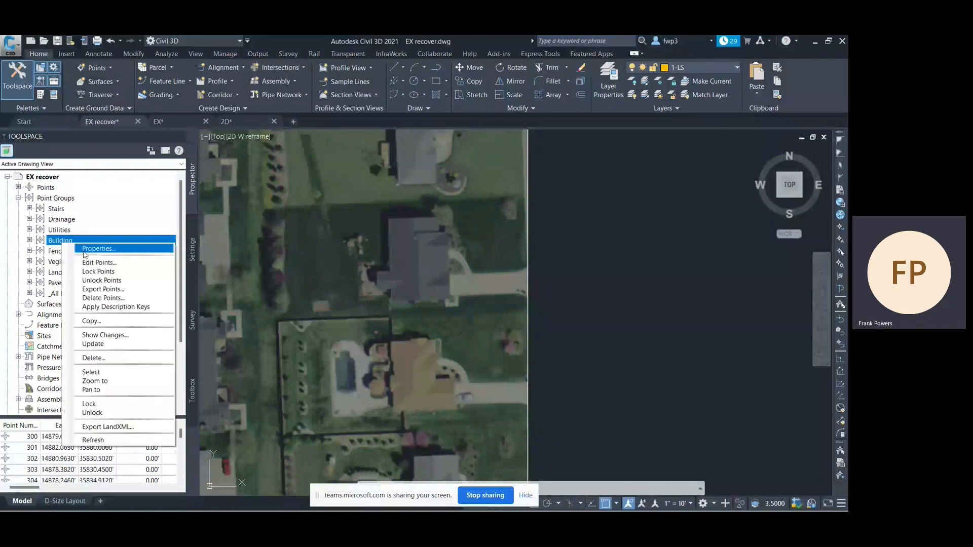
pyautogui.click(99, 248)
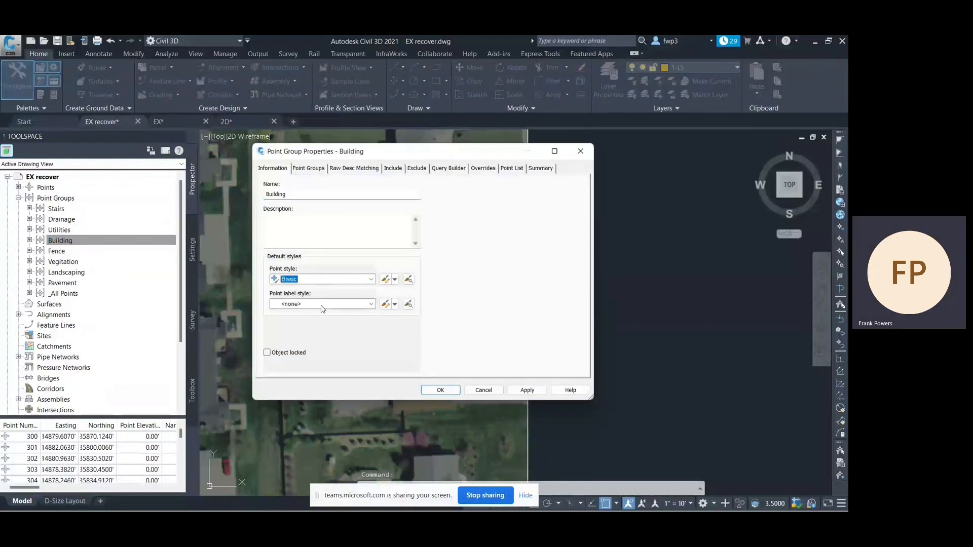
pyautogui.scroll(-1, 321, 306)
pyautogui.click(441, 390)
pyautogui.scroll(3, 419, 309)
pyautogui.scroll(2, 393, 219)
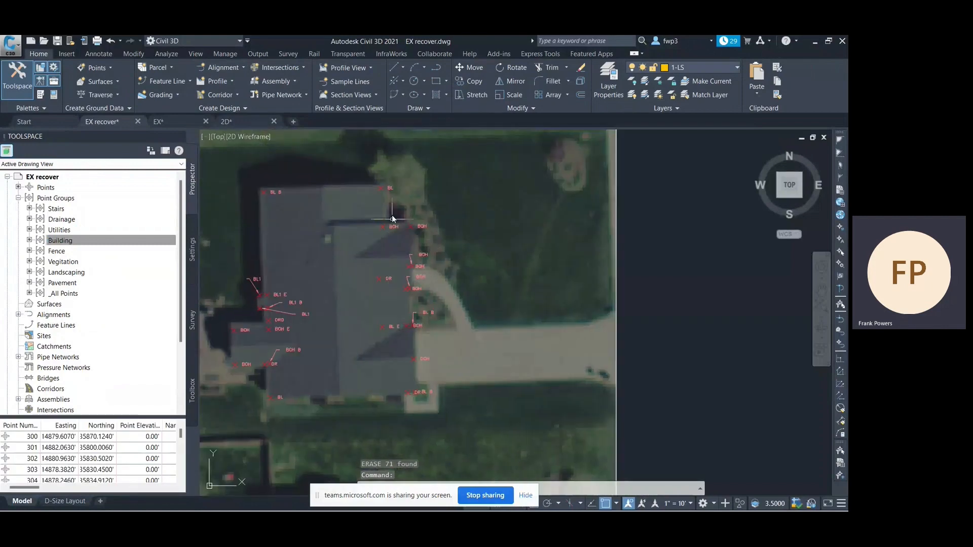
pyautogui.scroll(-3, 392, 219)
pyautogui.scroll(3, 336, 199)
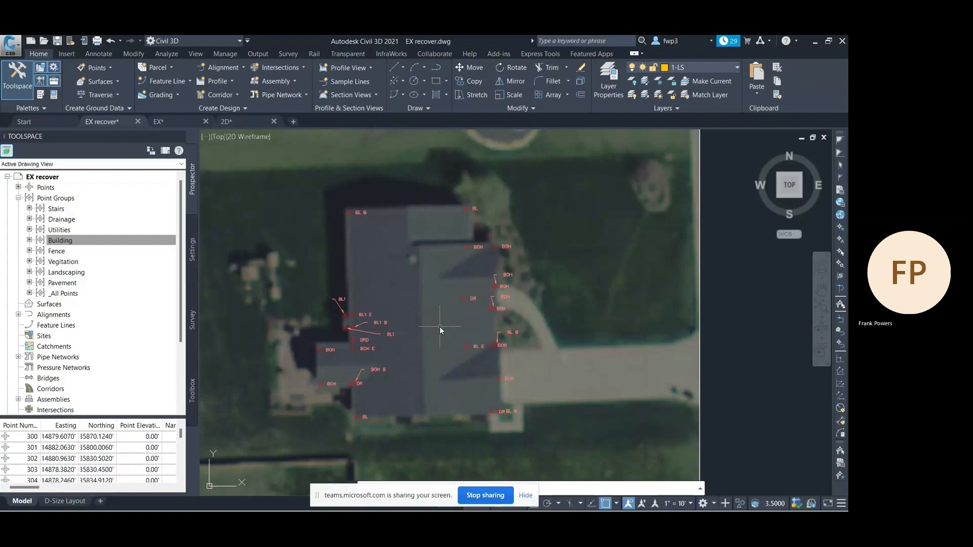
# Step: Make 1-BC the current layer in the EX recover drawing
pyautogui.write('la')
pyautogui.press('Return')
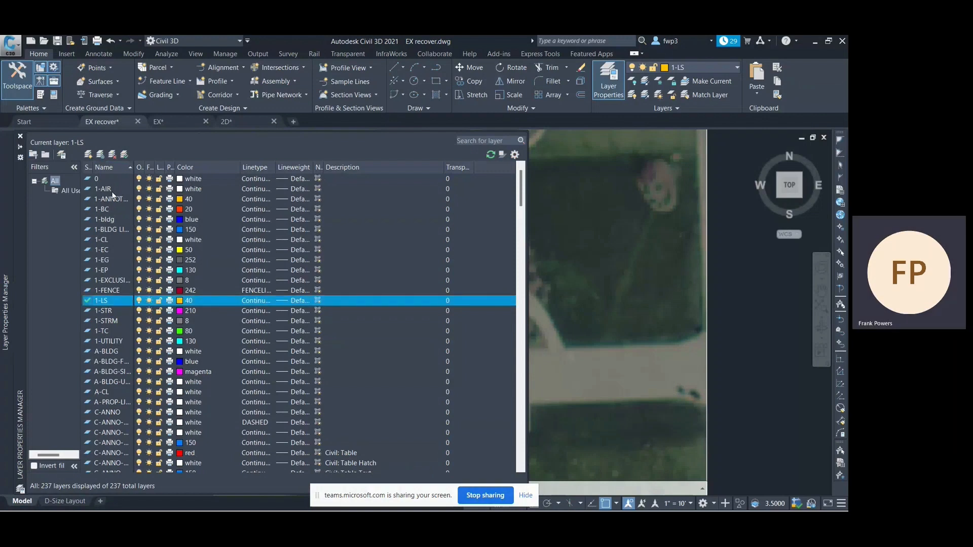
pyautogui.doubleClick(91, 209)
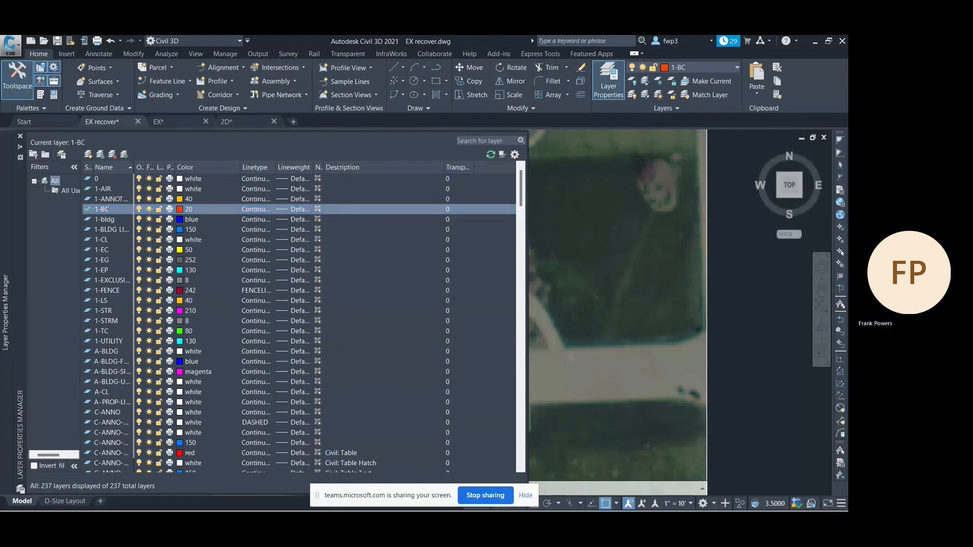
pyautogui.click(21, 136)
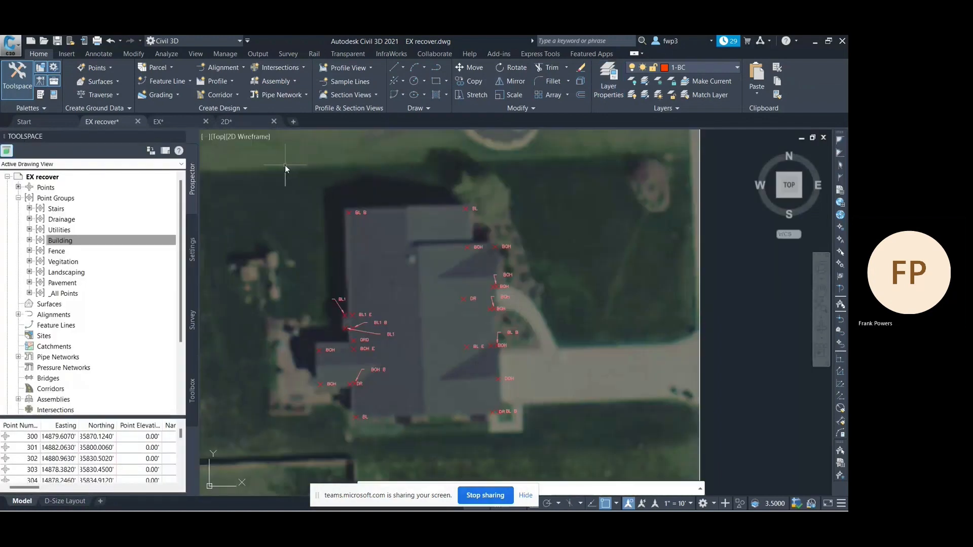
# Step: Draw a polyline from the house's northwest BL B point through the northeast BL point to the BL E point
pyautogui.write('pline')
pyautogui.press('Return')
pyautogui.scroll(4, 338, 213)
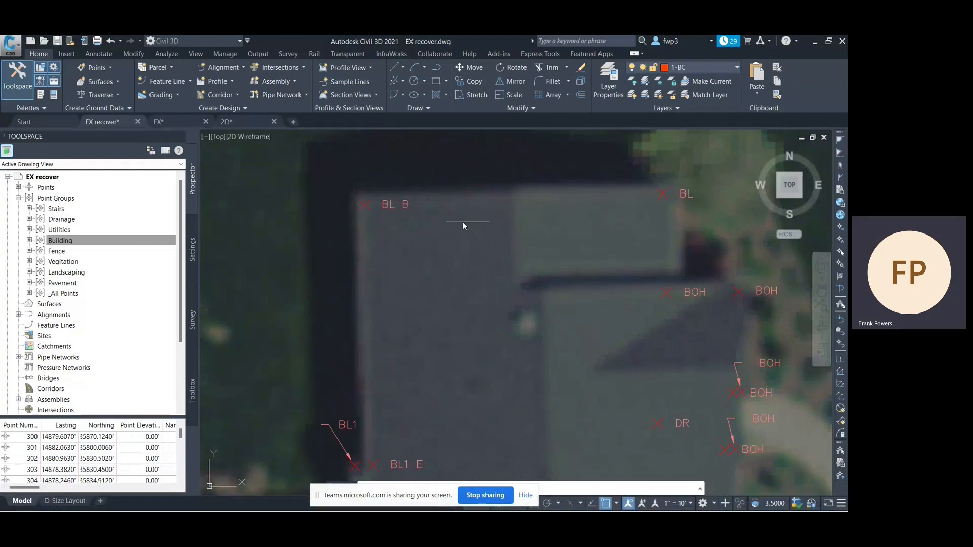
pyautogui.click(364, 204)
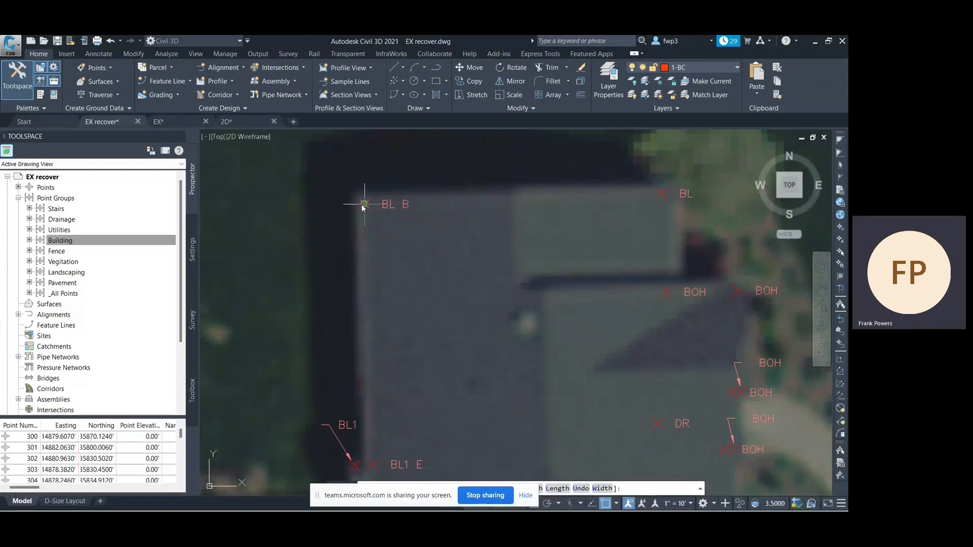
pyautogui.scroll(-5, 362, 205)
pyautogui.scroll(6, 409, 232)
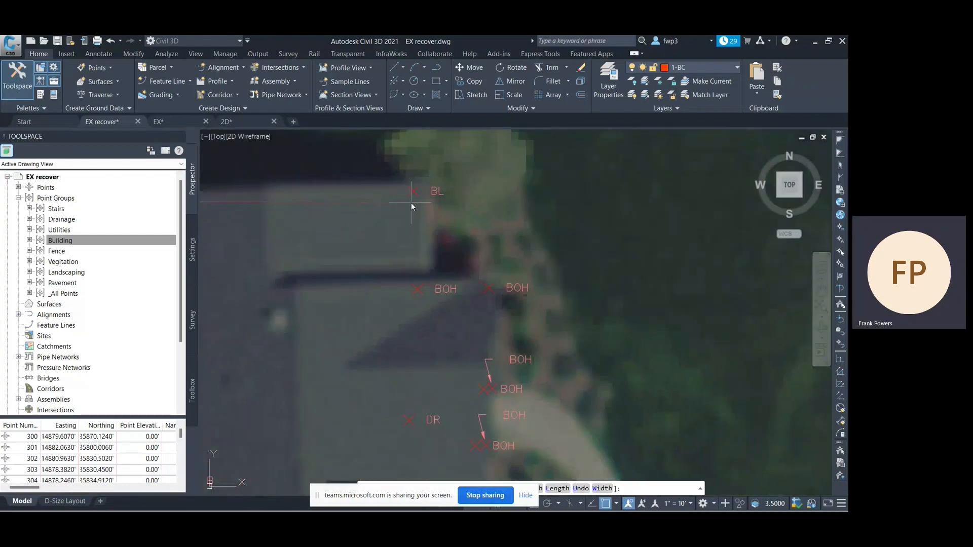
pyautogui.click(414, 192)
pyautogui.scroll(-5, 414, 195)
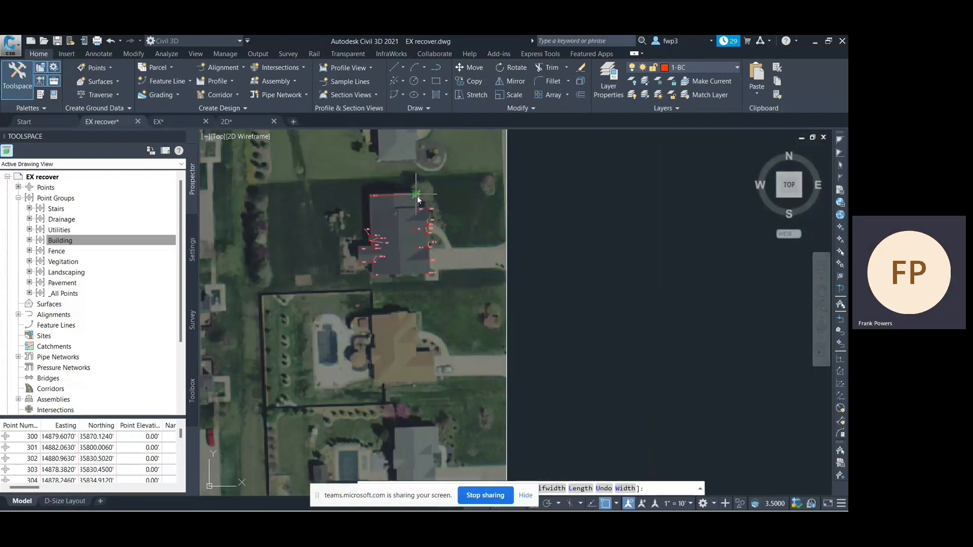
pyautogui.scroll(6, 415, 248)
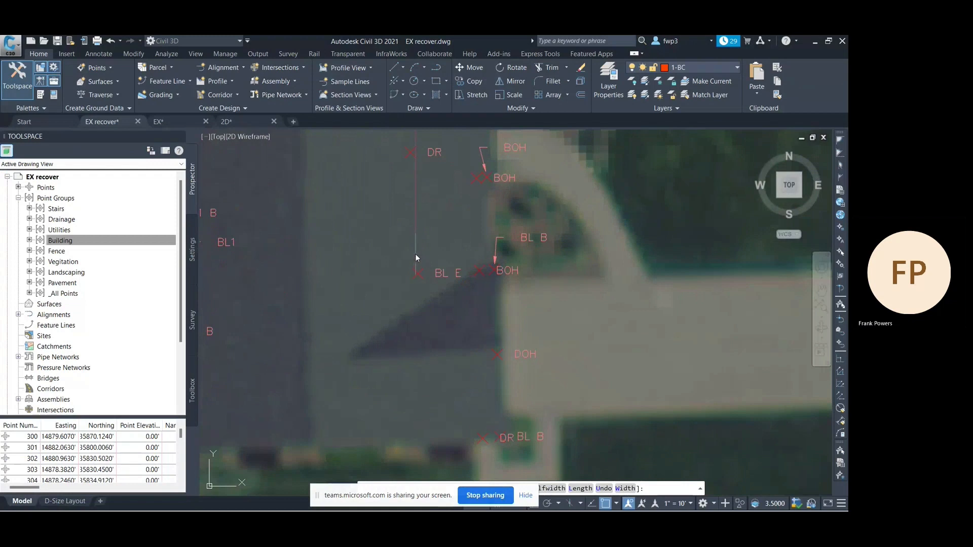
pyautogui.click(418, 273)
pyautogui.press('Escape')
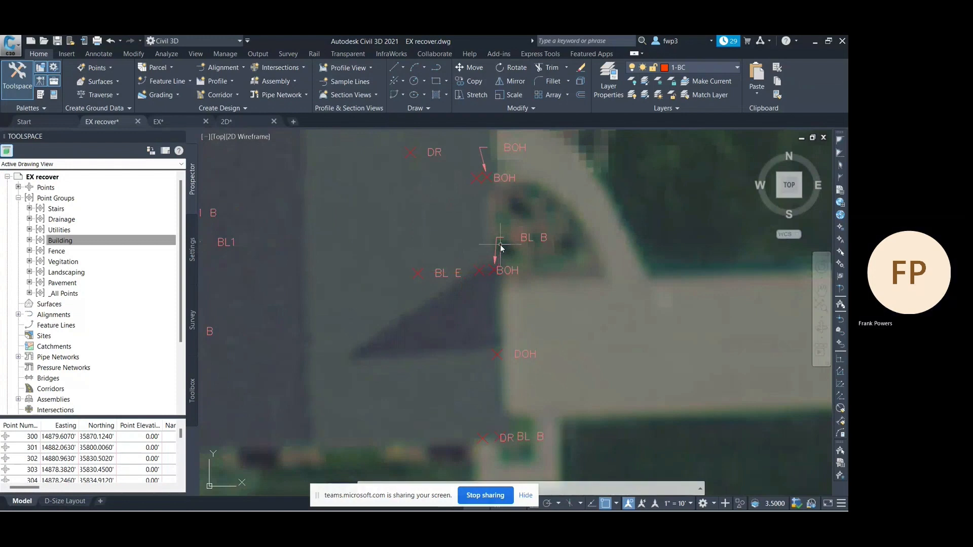
# Step: Start another building polyline at the northwest BL B point and run it through BL and BL E to the BL B point near BOH
pyautogui.write('pline')
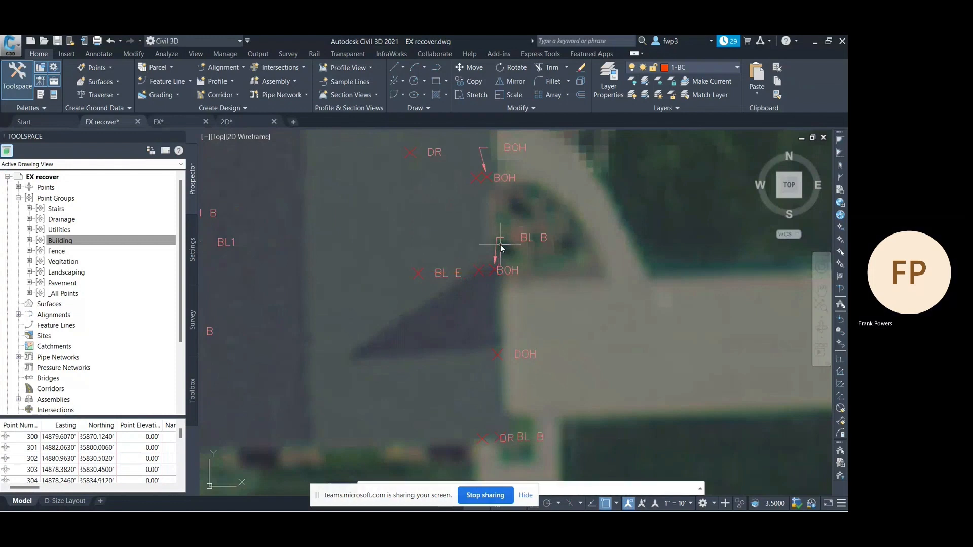
pyautogui.press('Return')
pyautogui.scroll(-5, 467, 264)
pyautogui.scroll(10, 405, 197)
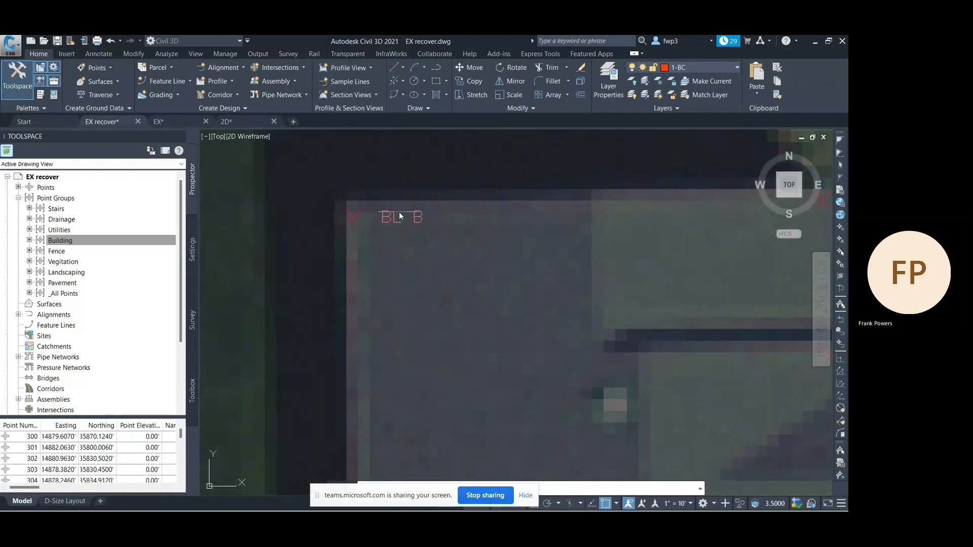
pyautogui.click(353, 217)
pyautogui.scroll(-6, 349, 227)
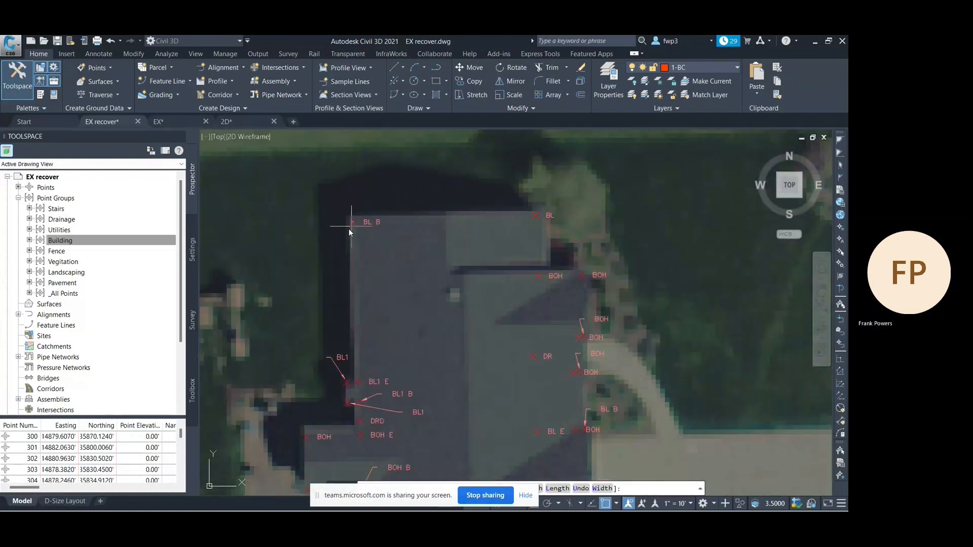
pyautogui.scroll(8, 406, 230)
pyautogui.click(374, 227)
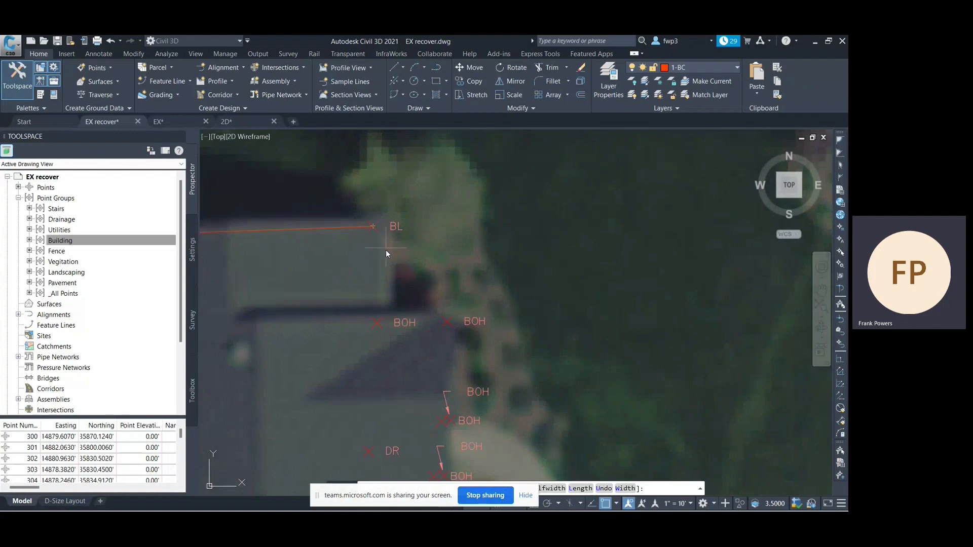
pyautogui.scroll(-6, 385, 250)
pyautogui.scroll(4, 390, 308)
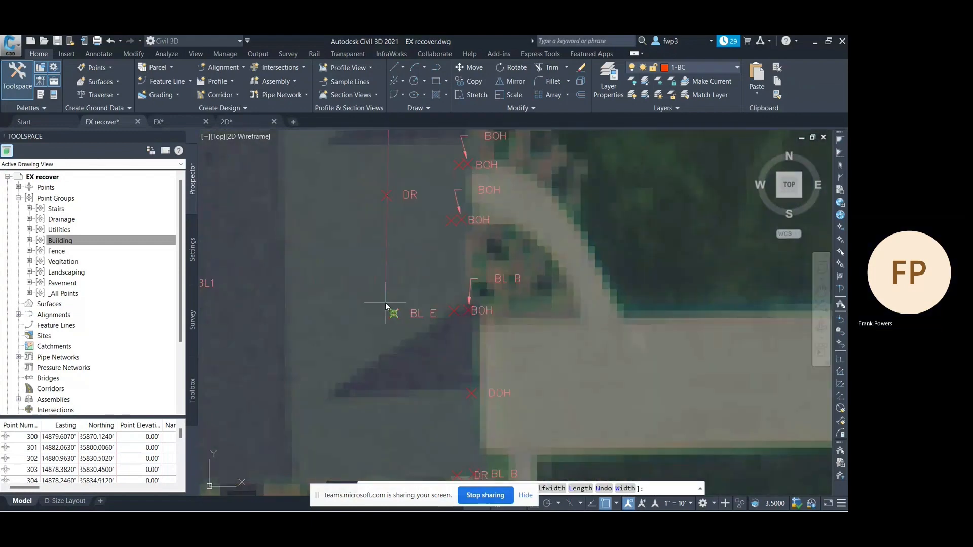
pyautogui.click(393, 313)
pyautogui.click(467, 311)
# Step: Continue the building polyline through the southeast BL B point and the southwest BL point, and finish it
pyautogui.scroll(-4, 466, 314)
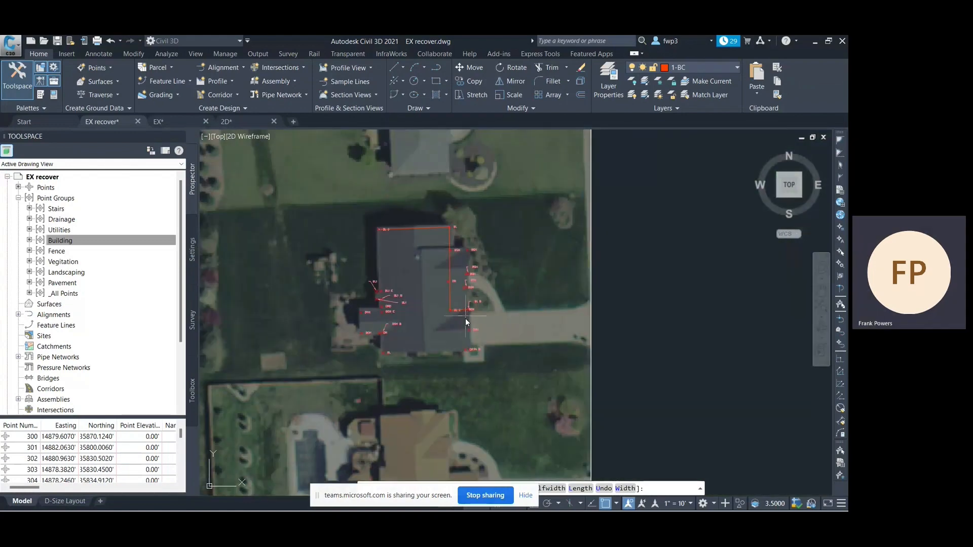
pyautogui.scroll(4, 485, 368)
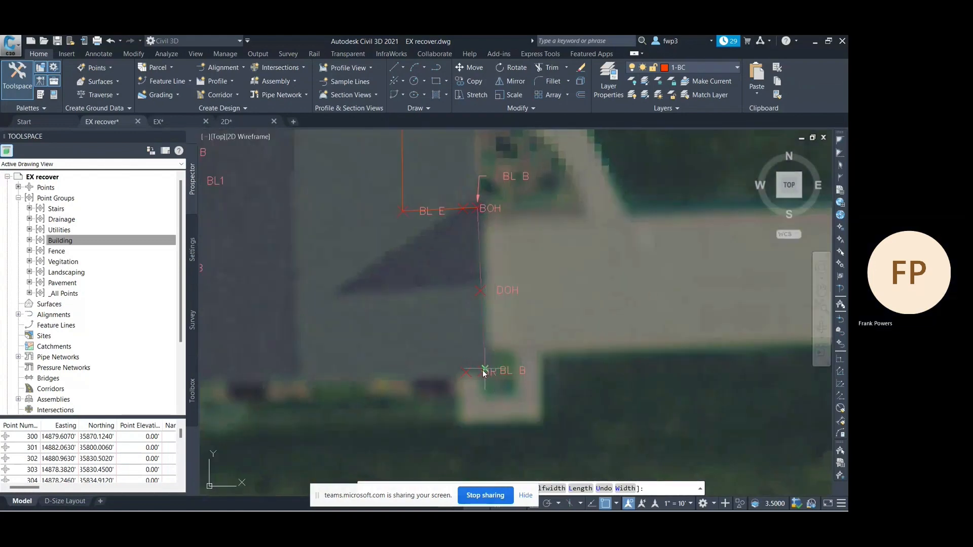
pyautogui.click(484, 370)
pyautogui.scroll(-4, 483, 369)
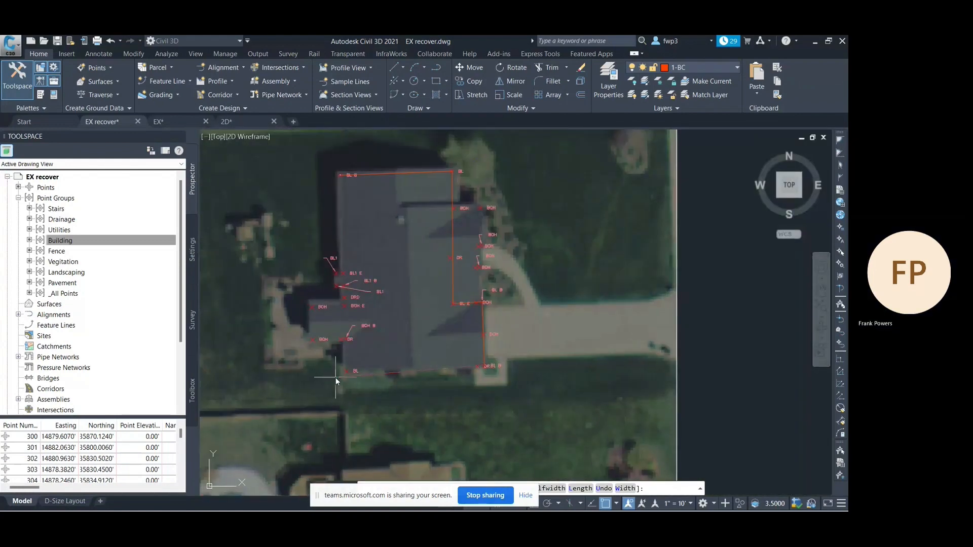
pyautogui.scroll(5, 335, 378)
pyautogui.scroll(-6, 365, 255)
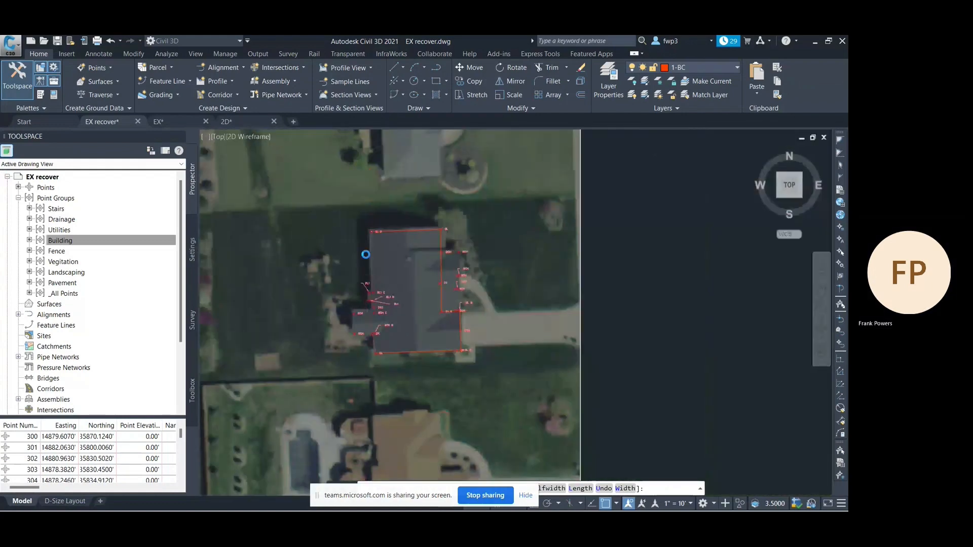
pyautogui.scroll(4, 365, 254)
pyautogui.rightClick(404, 258)
pyautogui.click(425, 272)
# Step: Begin a third building polyline at the northwest BL B point, passing through the northeast BL point and along the front jog to the next BL B point
pyautogui.rightClick(425, 252)
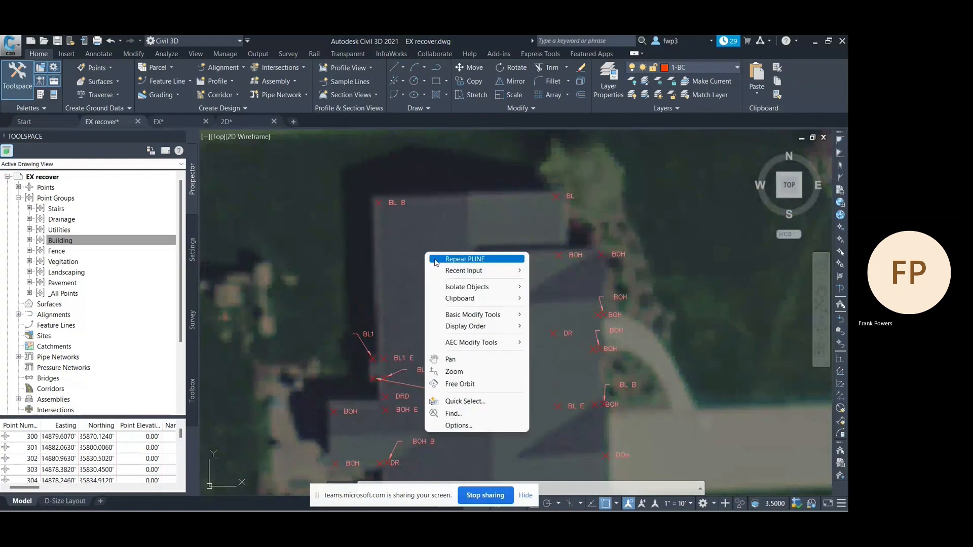
pyautogui.click(448, 261)
pyautogui.scroll(2, 370, 191)
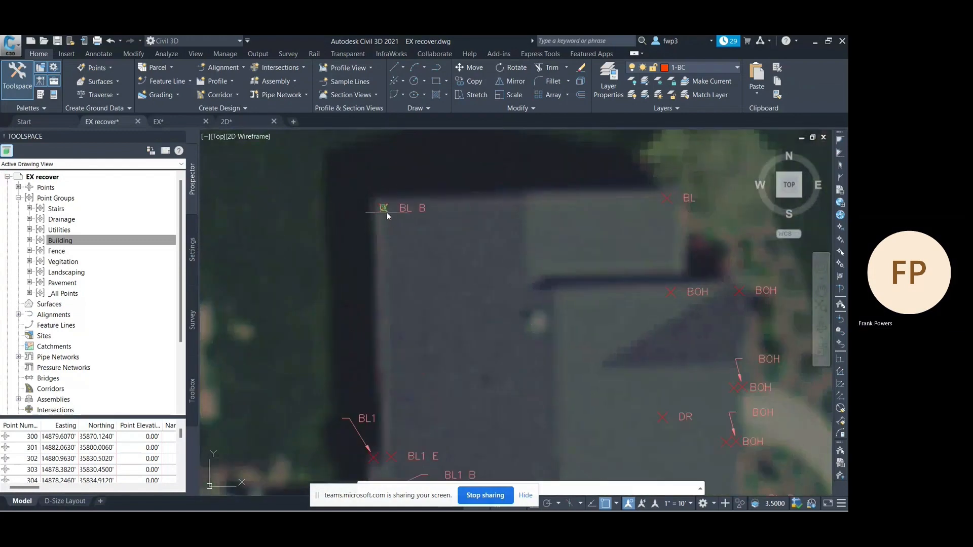
pyautogui.click(384, 208)
pyautogui.scroll(-2, 597, 238)
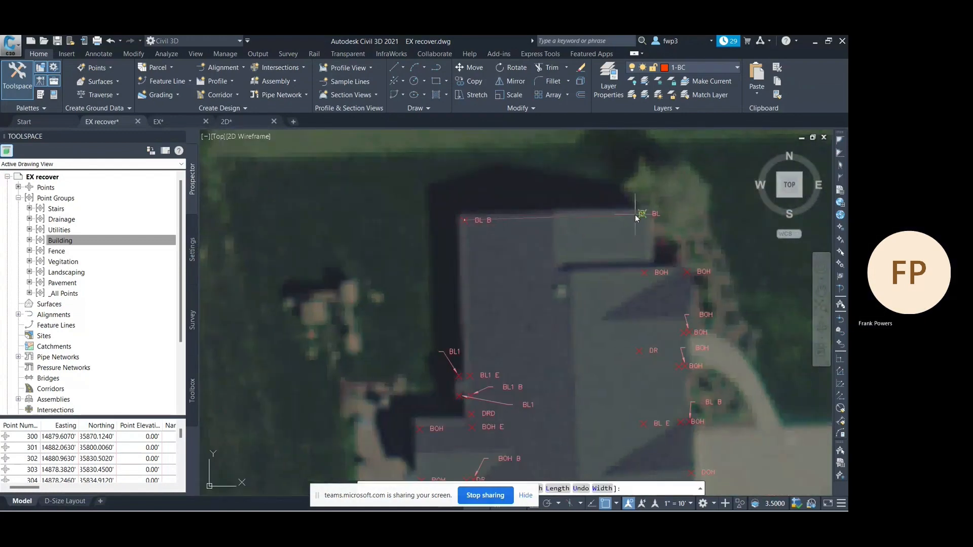
pyautogui.click(635, 214)
pyautogui.scroll(-5, 620, 230)
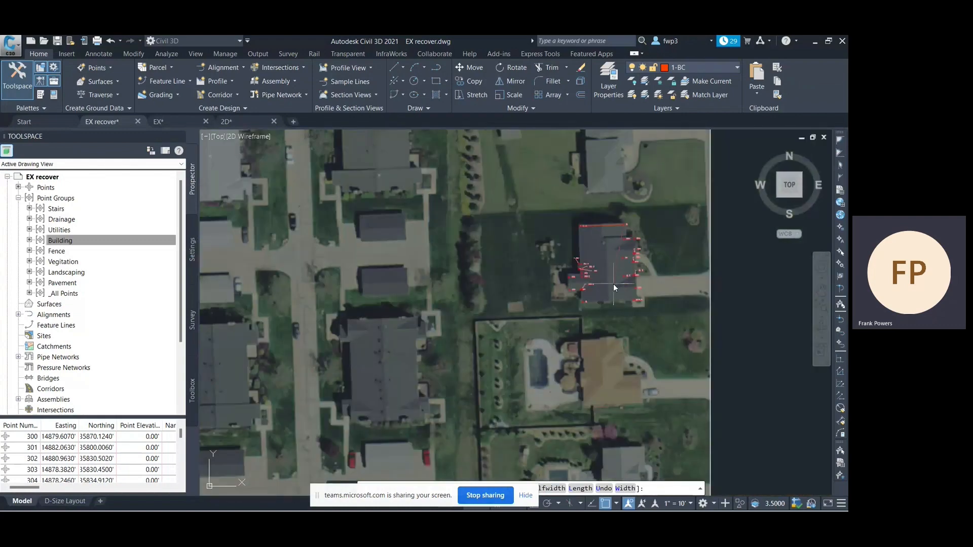
pyautogui.scroll(5, 614, 286)
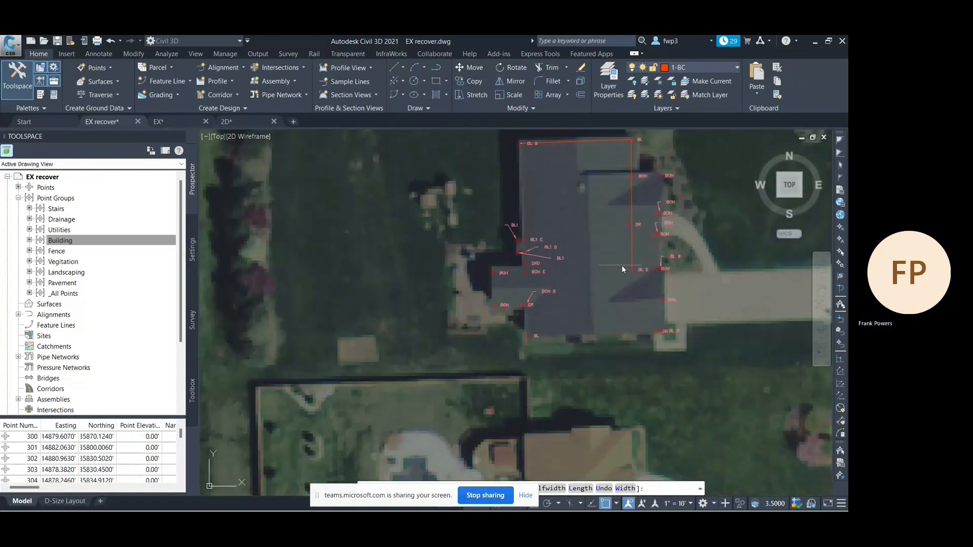
pyautogui.scroll(5, 670, 270)
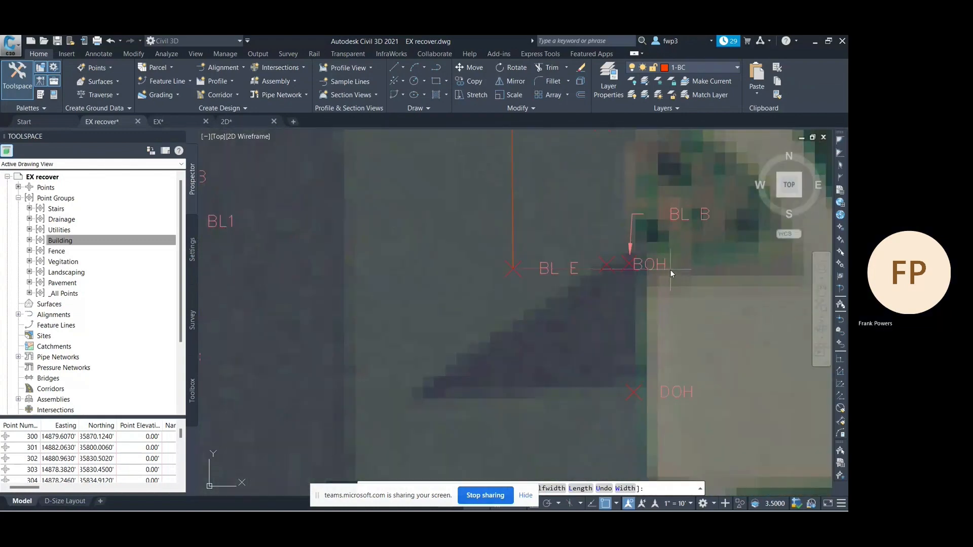
pyautogui.click(627, 263)
# Step: Complete the third outline through the southeast BL B and southwest BL points and back to its northwest start
pyautogui.scroll(-5, 623, 264)
pyautogui.scroll(5, 624, 300)
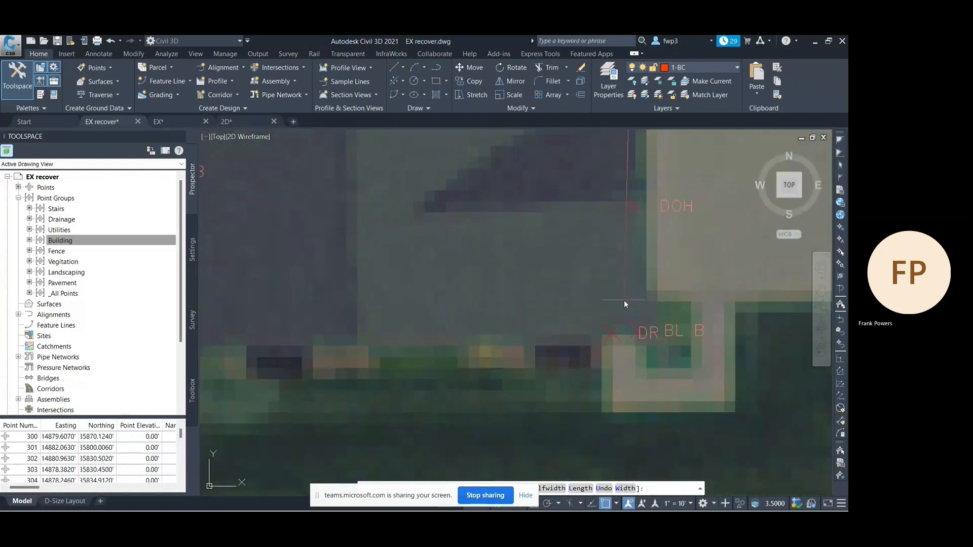
pyautogui.click(638, 330)
pyautogui.scroll(-5, 639, 327)
pyautogui.scroll(7, 615, 335)
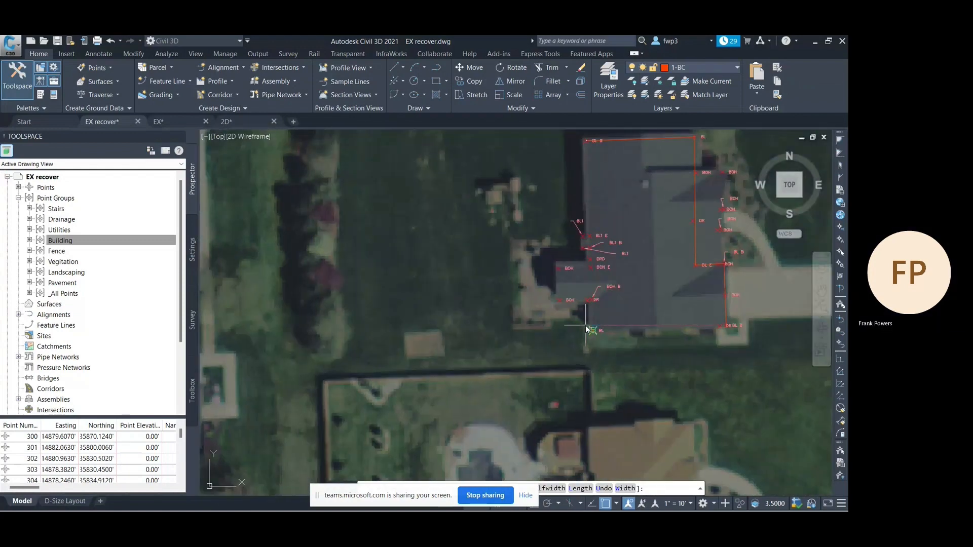
pyautogui.click(609, 346)
pyautogui.scroll(-5, 606, 340)
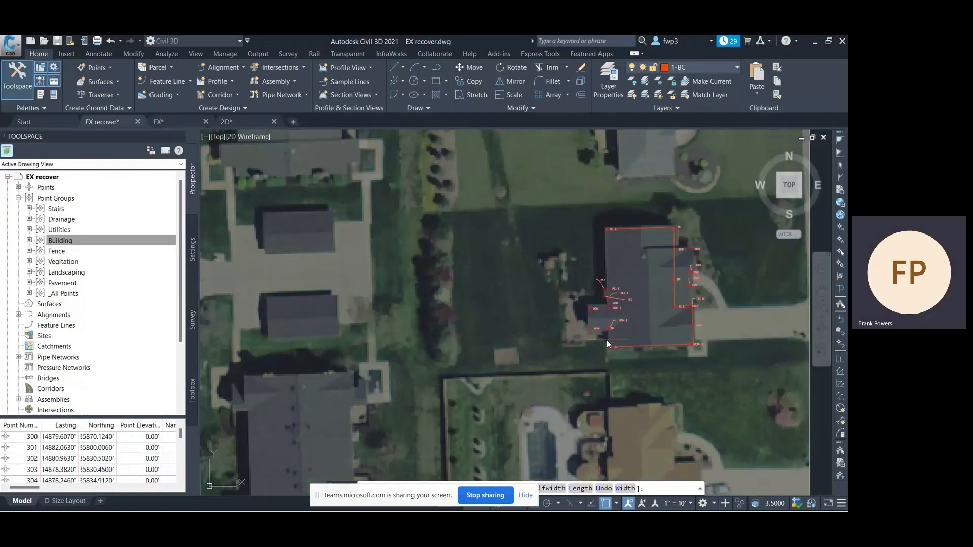
pyautogui.scroll(5, 609, 226)
pyautogui.click(598, 247)
pyautogui.rightClick(615, 273)
pyautogui.click(623, 282)
# Step: Bring the building outline polyline to the front of the display order, above the aerial image
pyautogui.scroll(-5, 619, 282)
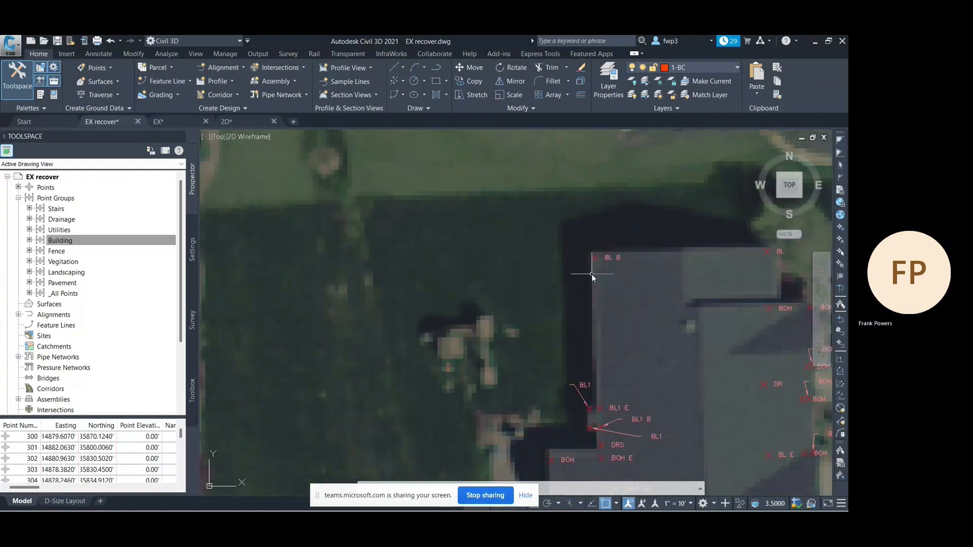
pyautogui.scroll(-4, 622, 281)
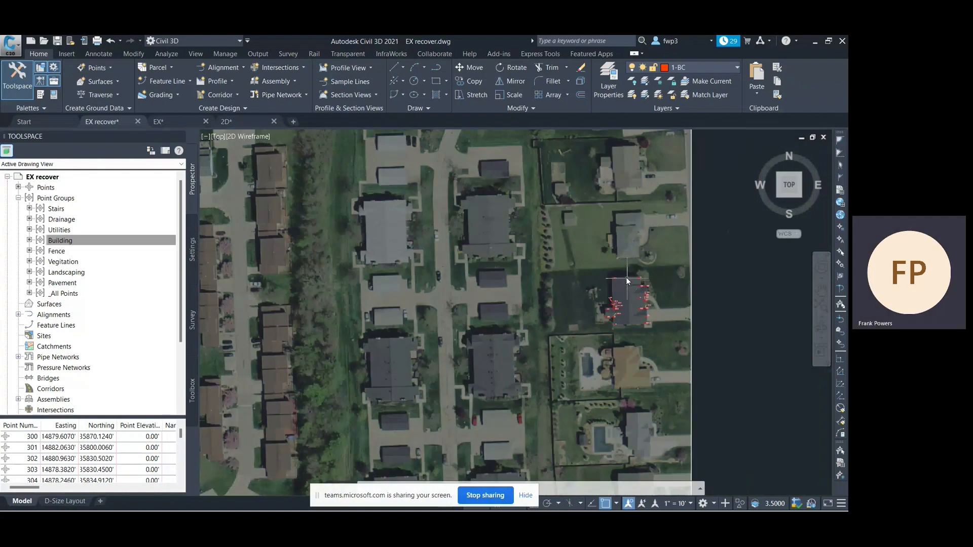
pyautogui.scroll(3, 629, 273)
pyautogui.scroll(2, 633, 264)
pyautogui.click(631, 283)
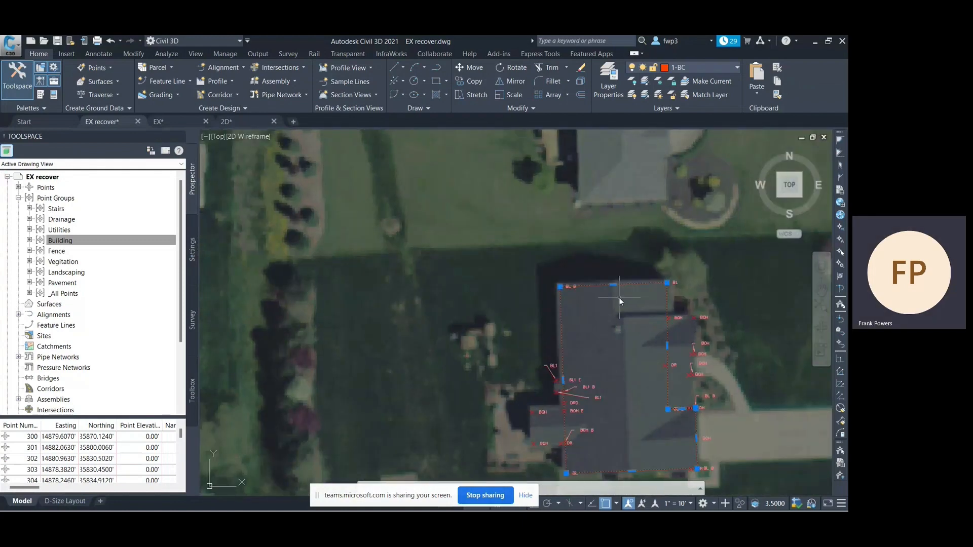
pyautogui.rightClick(606, 247)
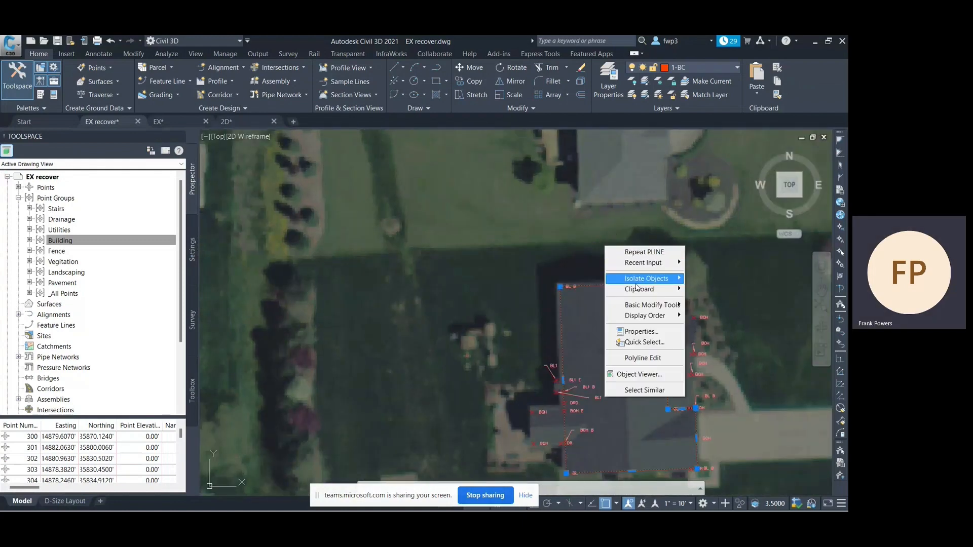
pyautogui.moveTo(652, 317)
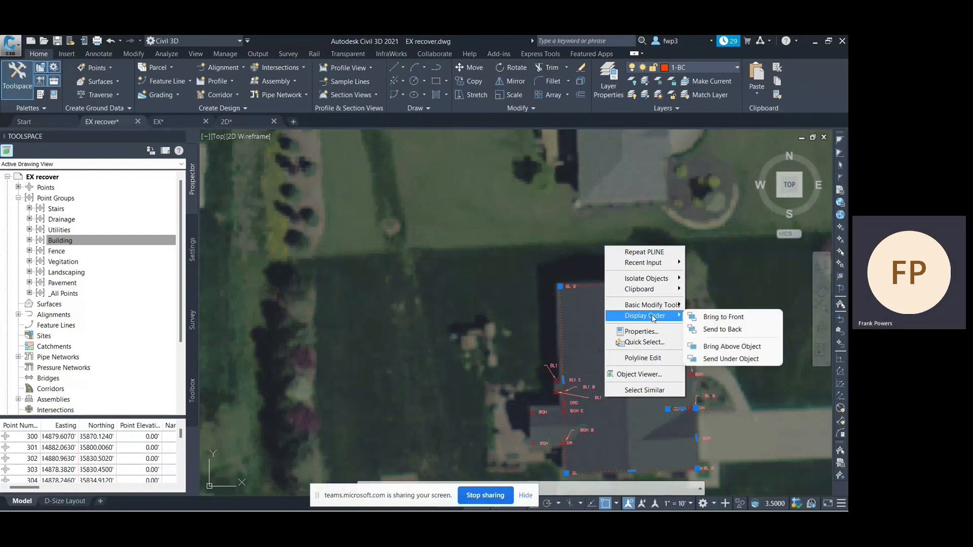
pyautogui.click(693, 317)
pyautogui.scroll(1, 638, 282)
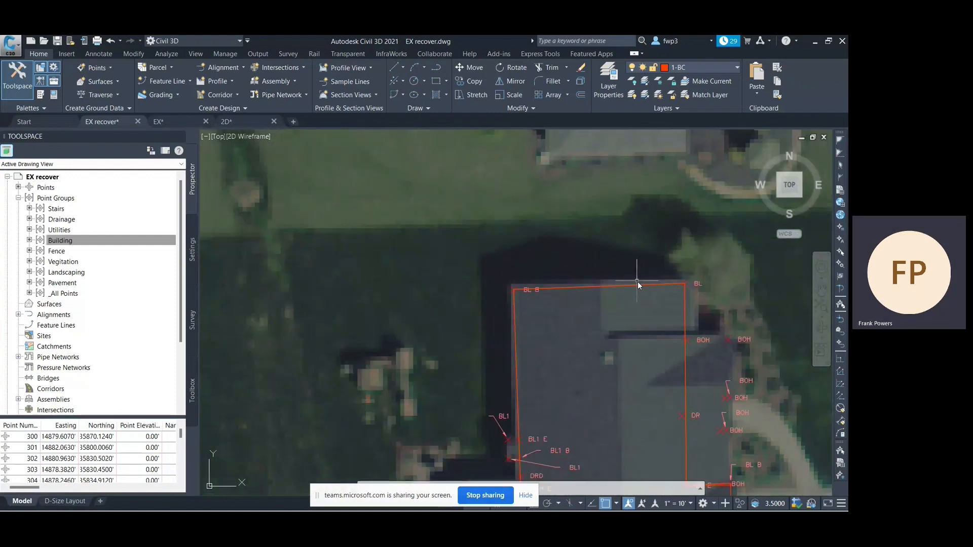
# Step: Move the selected building outline polylines to the 1-bldg layer through their properties
pyautogui.click(668, 277)
pyautogui.click(598, 312)
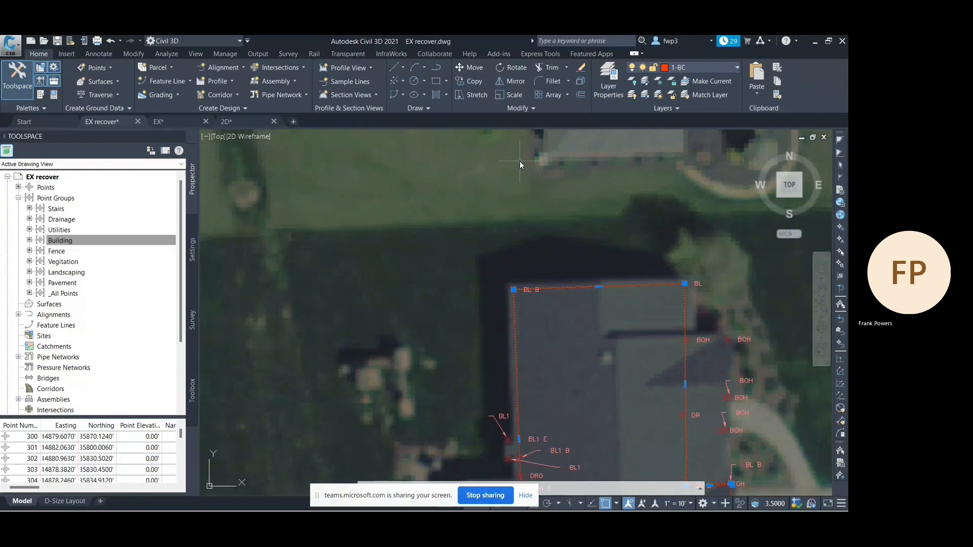
pyautogui.write('pr')
pyautogui.press('Return')
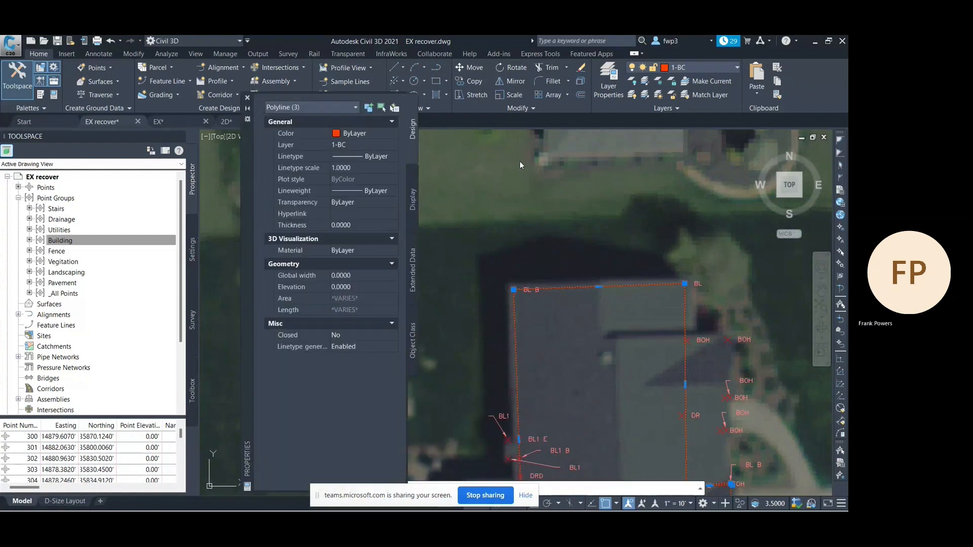
pyautogui.click(372, 142)
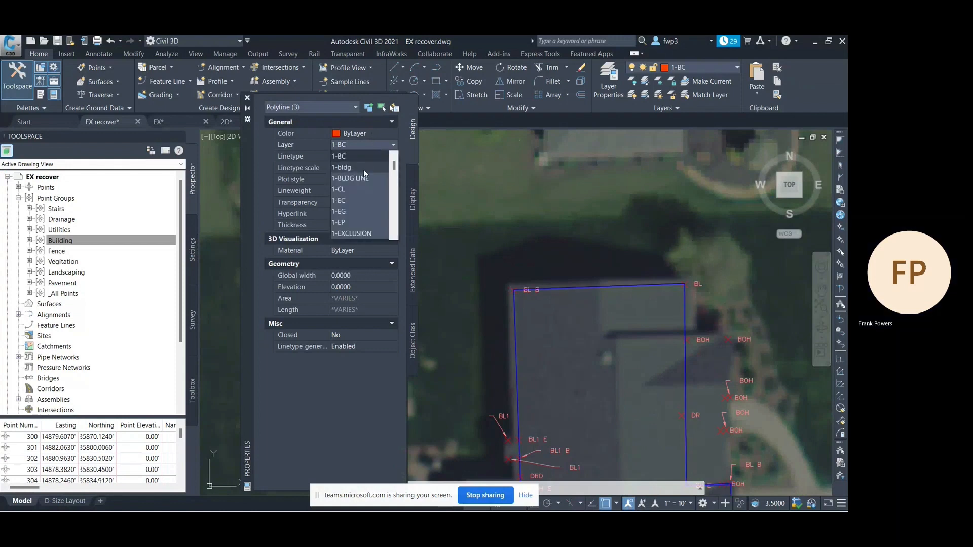
pyautogui.click(364, 169)
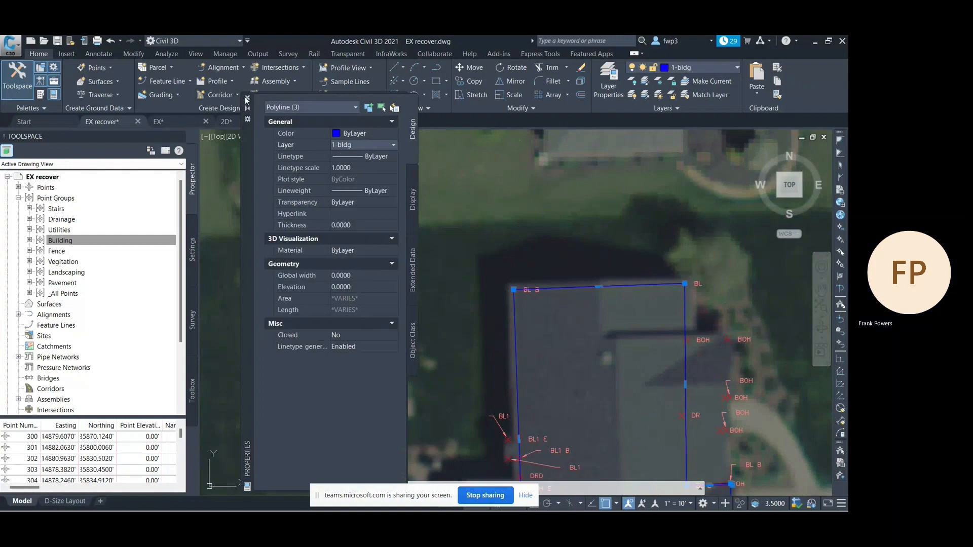
pyautogui.click(247, 98)
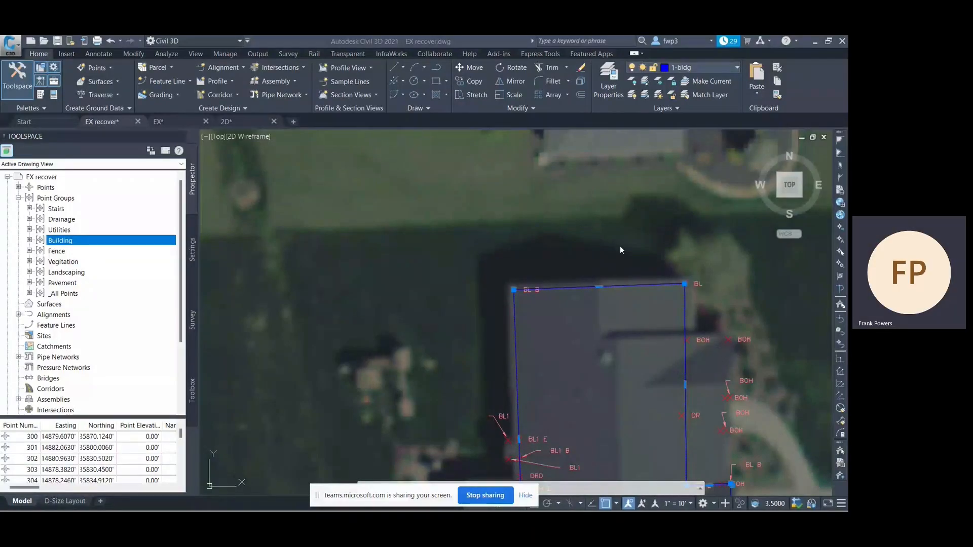
# Step: Make 1-bldg the current layer in the layer manager
pyautogui.press('Escape')
pyautogui.write('l')
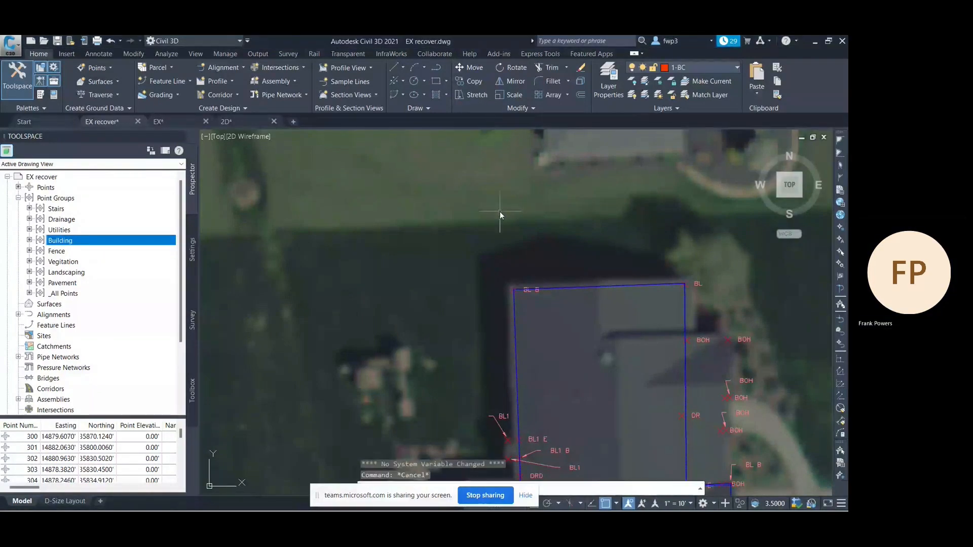
pyautogui.write('a')
pyautogui.press('Return')
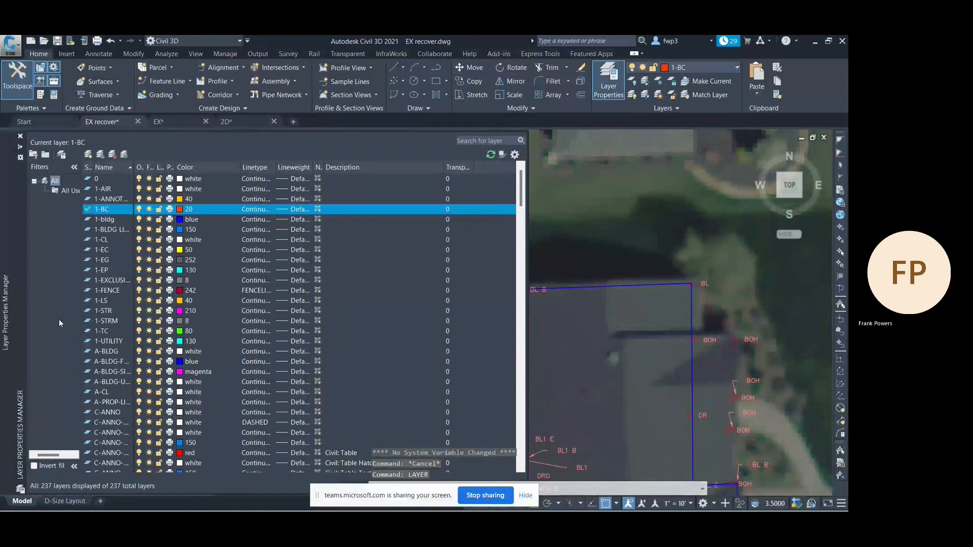
pyautogui.click(87, 219)
pyautogui.doubleClick(87, 220)
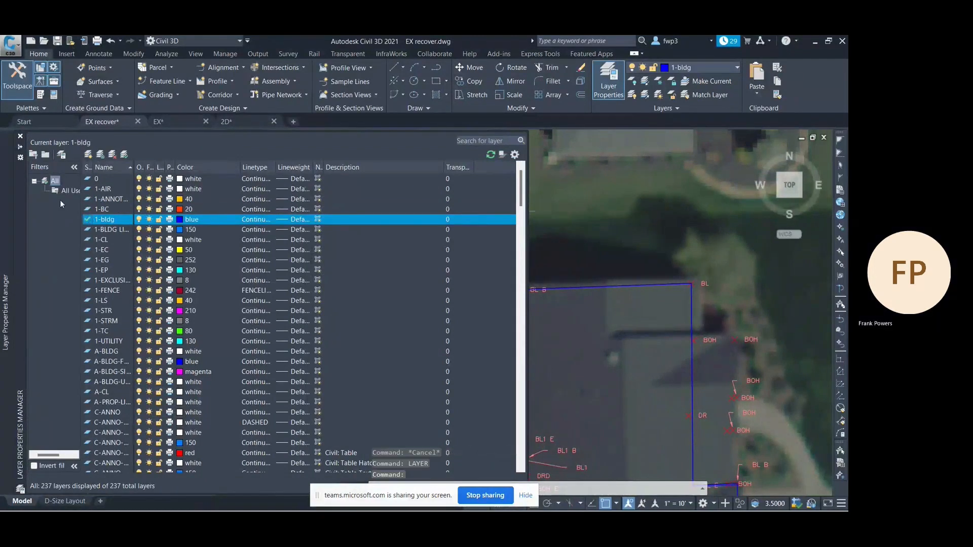
pyautogui.click(21, 138)
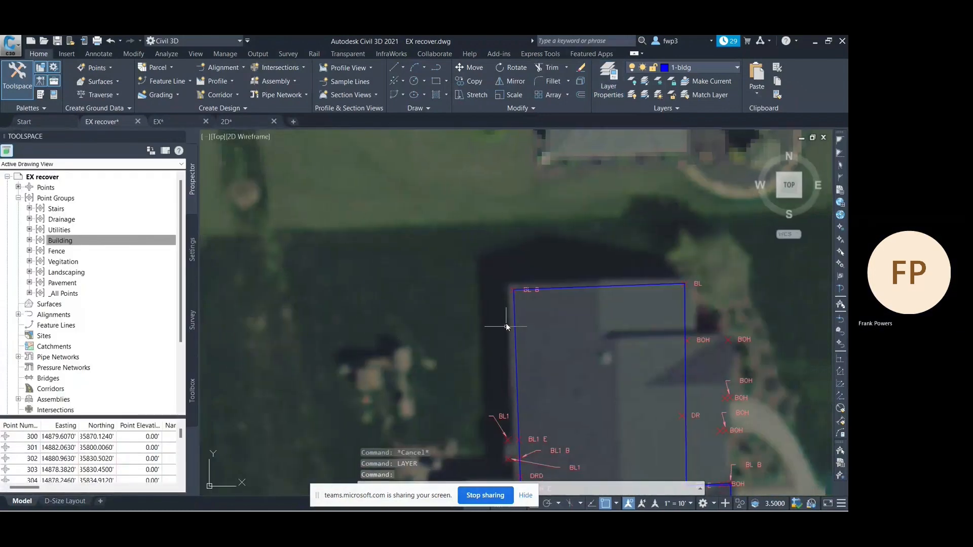
# Step: Start a polyline at the BOH point on the northeast wall and run it east to the outer BOH corner point
pyautogui.scroll(-3, 467, 339)
pyautogui.scroll(3, 539, 313)
pyautogui.rightClick(588, 297)
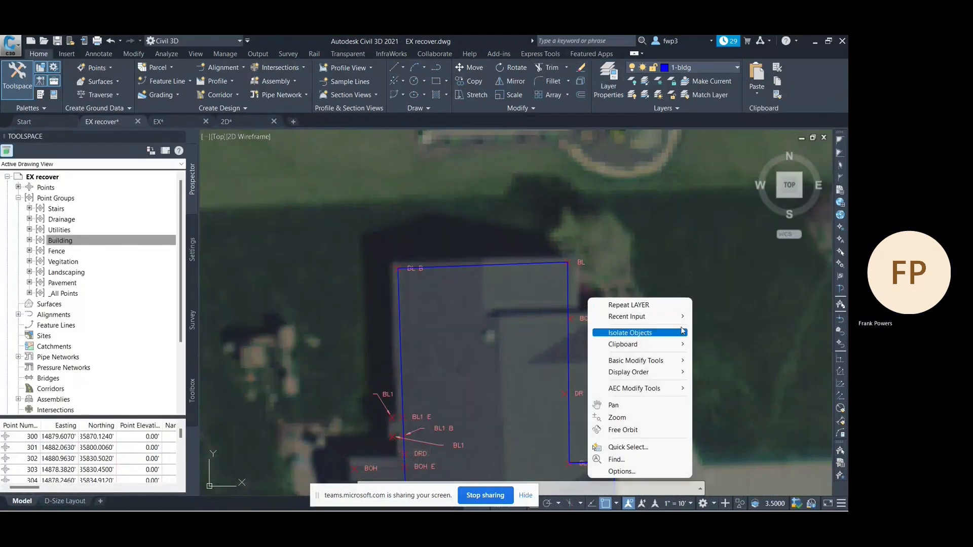
pyautogui.moveTo(684, 317)
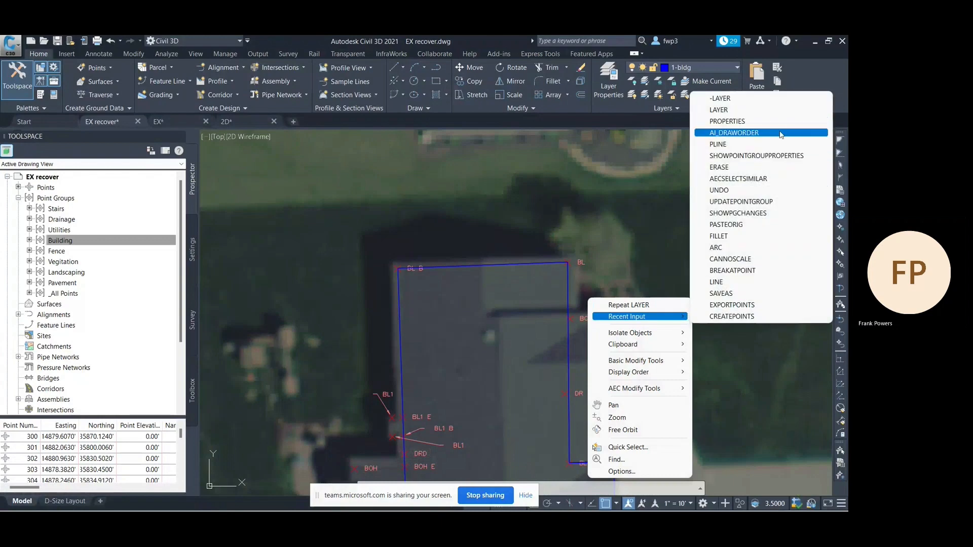
pyautogui.click(718, 144)
pyautogui.scroll(5, 575, 320)
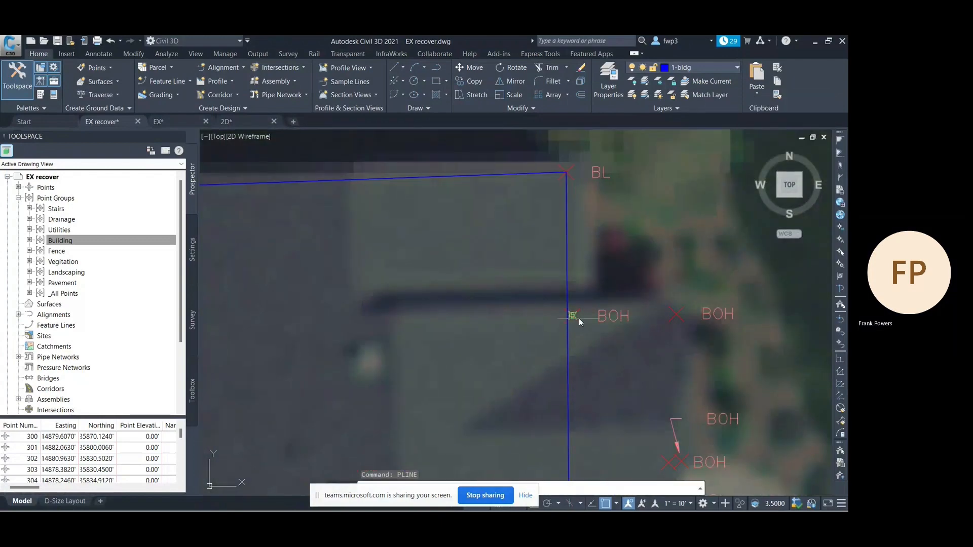
pyautogui.click(578, 316)
pyautogui.scroll(-3, 578, 315)
pyautogui.scroll(3, 659, 314)
pyautogui.click(672, 315)
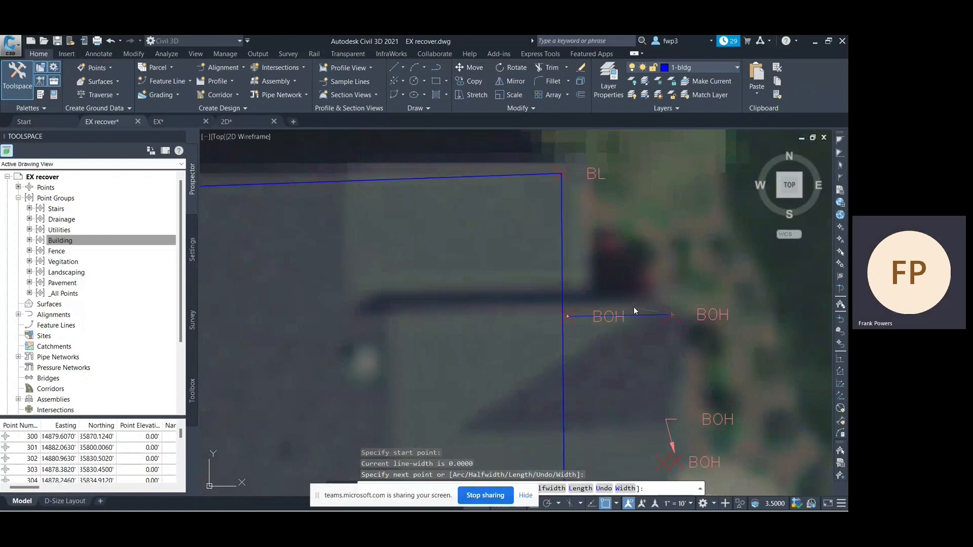
# Step: Continue the overhang polyline south along the BOH jog points to the BOH point beside the BL E wall, and end it
pyautogui.scroll(-3, 636, 324)
pyautogui.scroll(3, 640, 364)
pyautogui.click(637, 366)
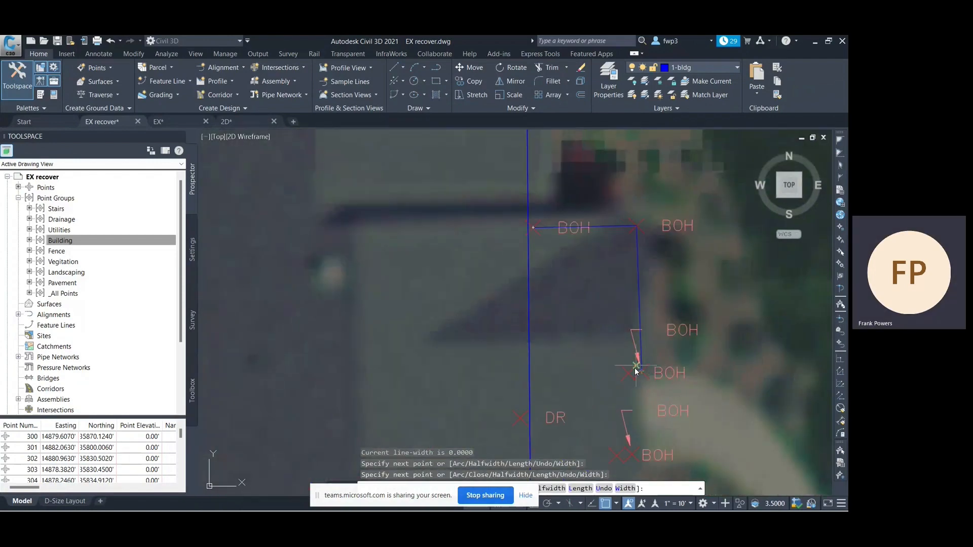
pyautogui.click(629, 373)
pyautogui.scroll(-3, 613, 357)
pyautogui.scroll(3, 606, 420)
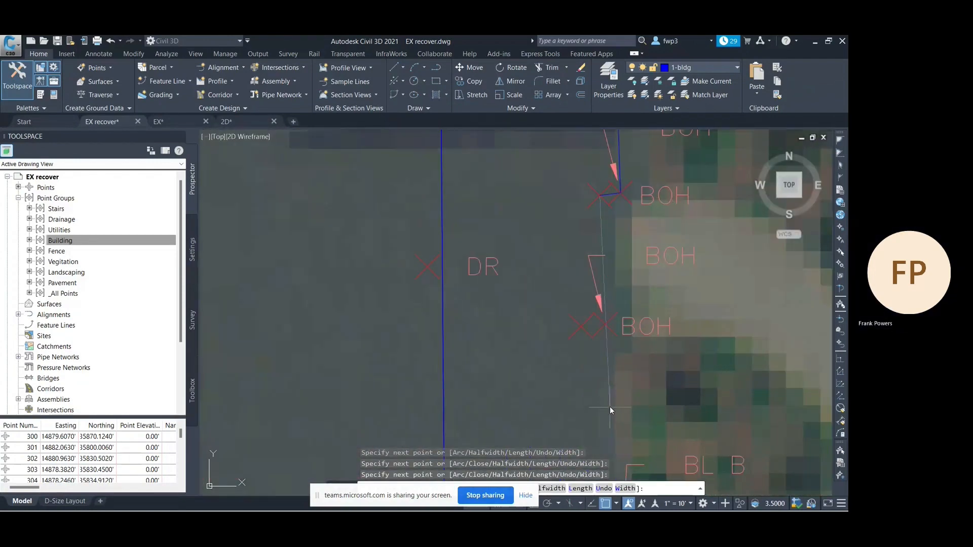
pyautogui.click(605, 325)
pyautogui.scroll(-3, 581, 325)
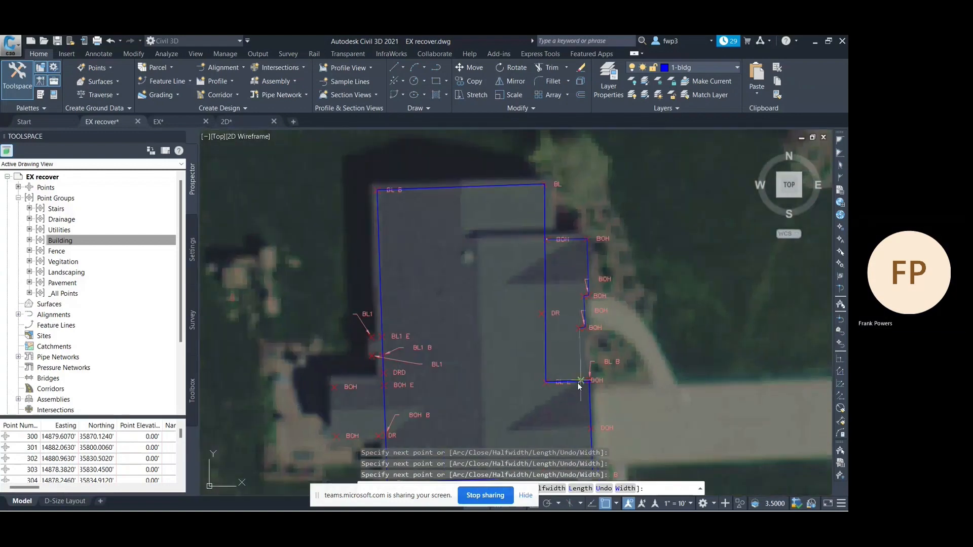
pyautogui.scroll(5, 576, 382)
pyautogui.click(589, 376)
pyautogui.rightClick(566, 360)
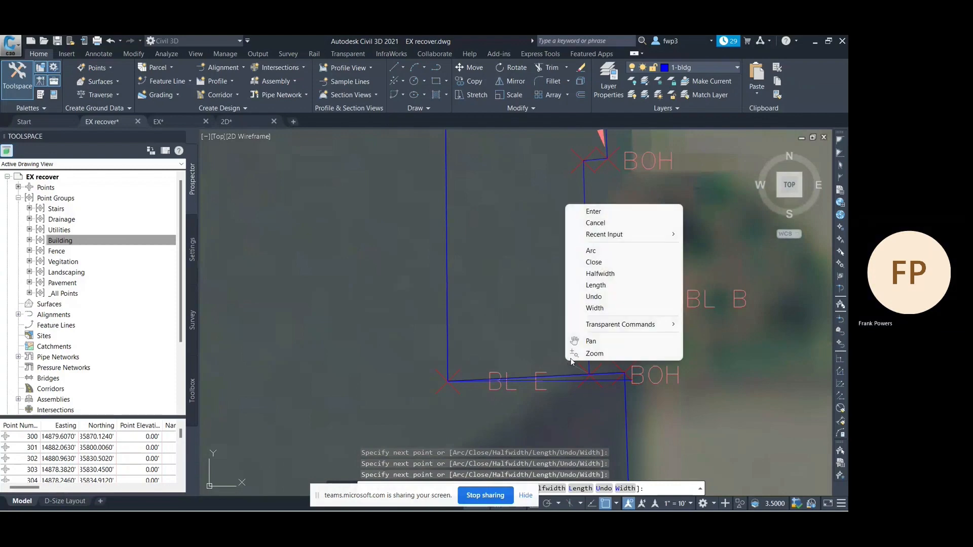
pyautogui.click(595, 222)
# Step: Try to split the stray line near the BL E point with BREAKATPOINT, using the BL E corner as the break point
pyautogui.scroll(-3, 552, 299)
pyautogui.scroll(3, 573, 318)
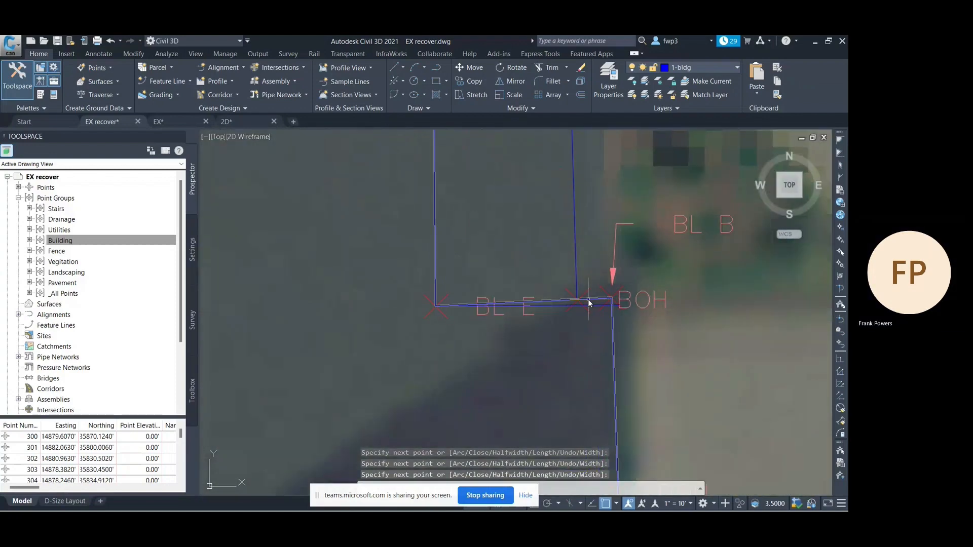
pyautogui.click(591, 304)
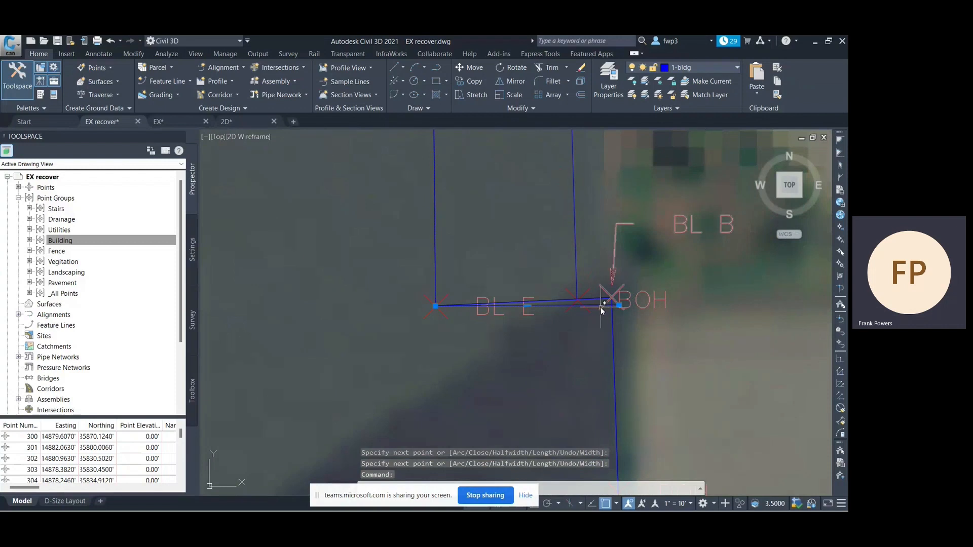
pyautogui.scroll(2, 409, 305)
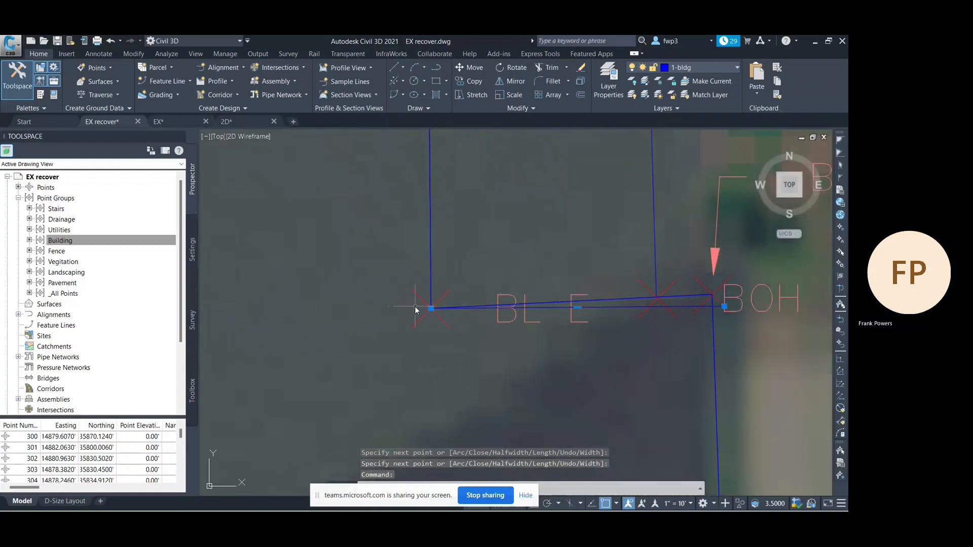
pyautogui.scroll(-2, 418, 309)
pyautogui.scroll(2, 428, 306)
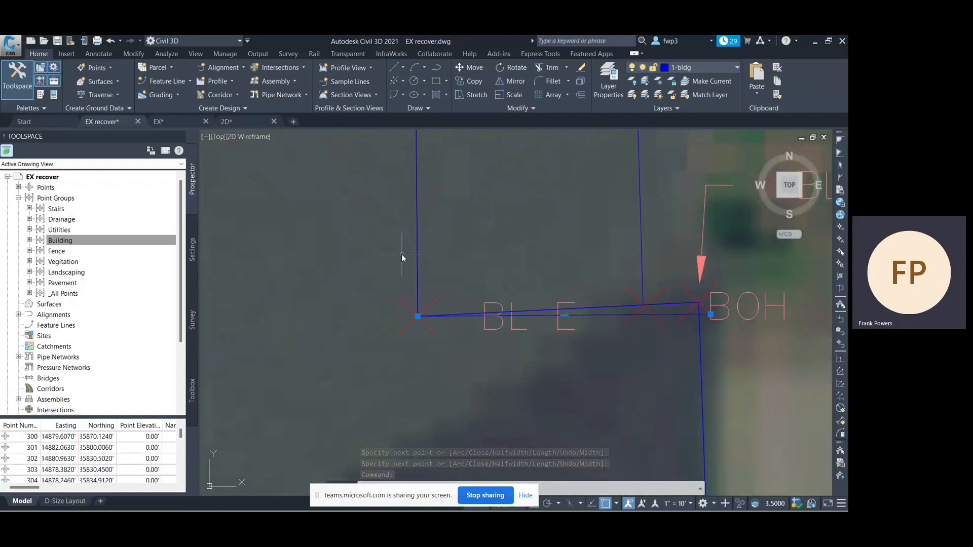
pyautogui.write('breat')
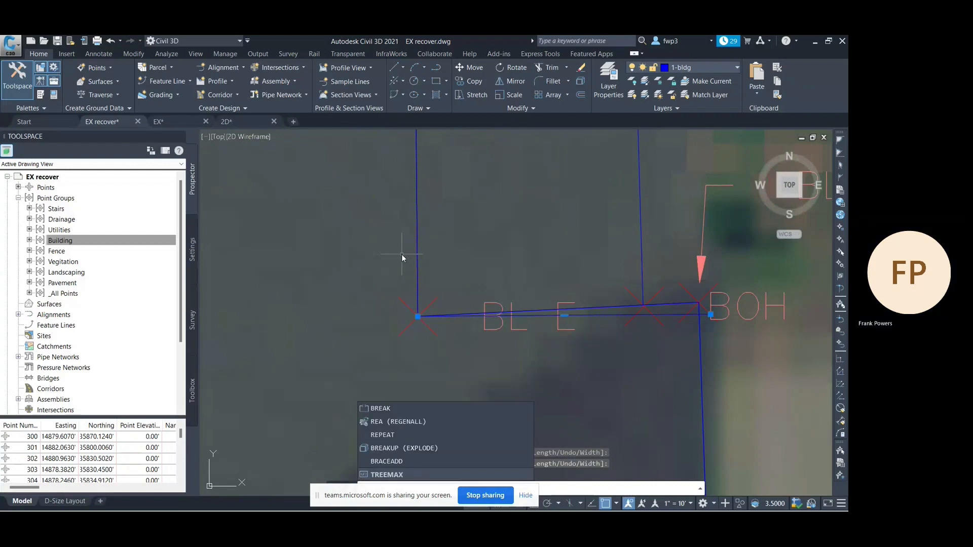
pyautogui.press('BackSpace')
pyautogui.press('BackSpace')
pyautogui.press('BackSpace')
pyautogui.press('BackSpace')
pyautogui.write('b')
pyautogui.press('BackSpace')
pyautogui.write('rea')
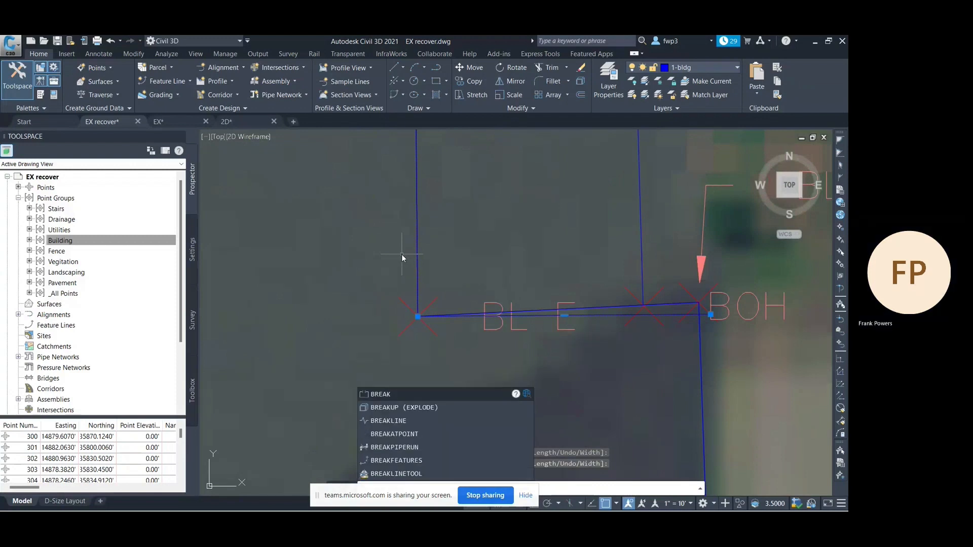
pyautogui.press('Down')
pyautogui.press('Down')
pyautogui.press('Down')
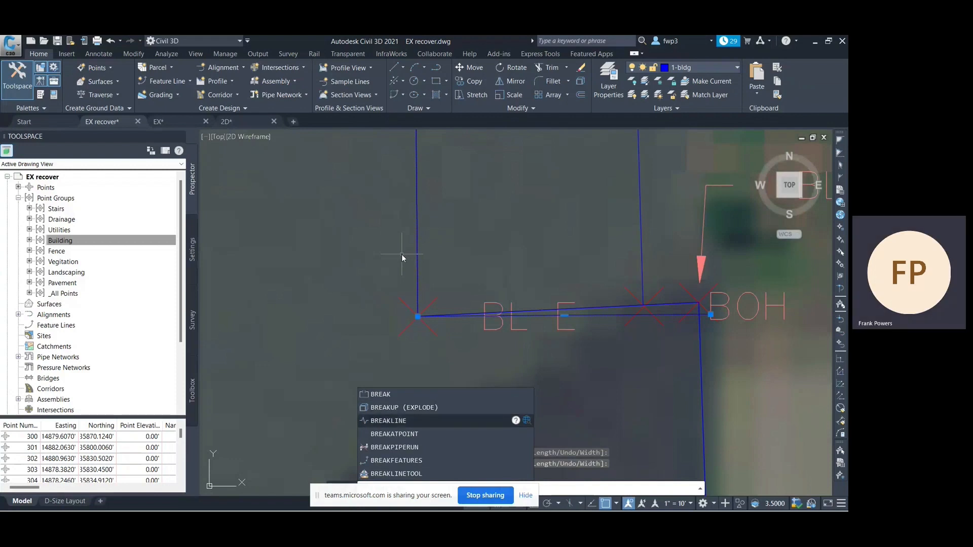
pyautogui.press('Return')
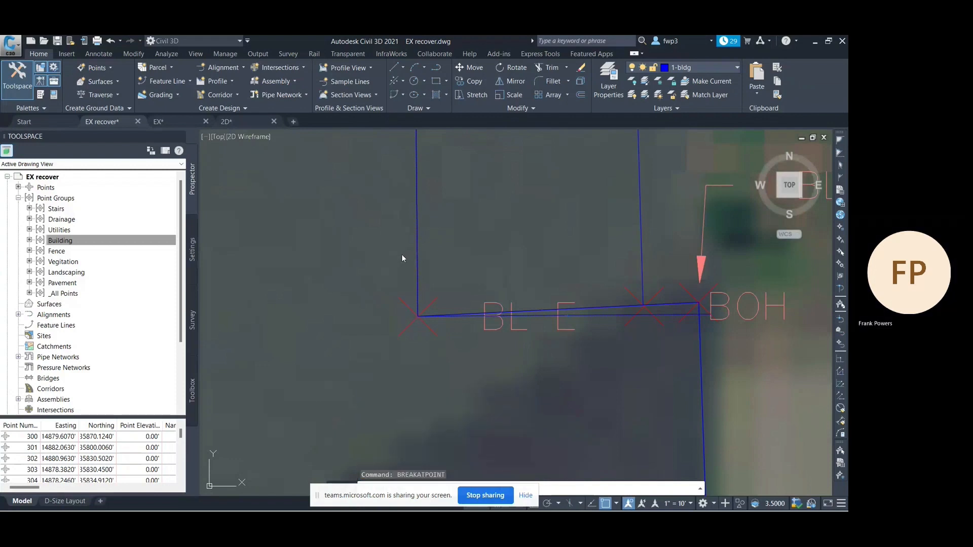
pyautogui.click(588, 312)
pyautogui.click(420, 317)
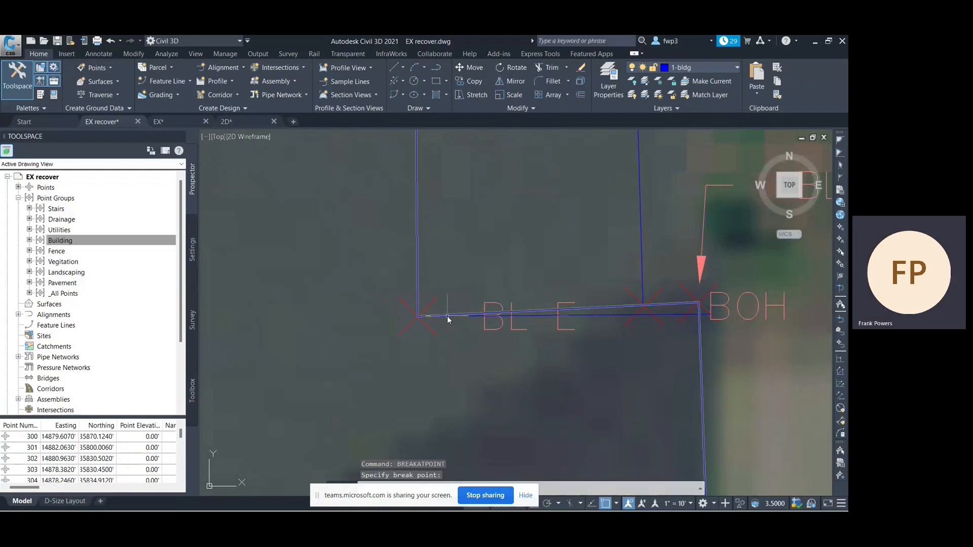
# Step: Erase the stray line running east from the BL E point just below the building outline
pyautogui.scroll(2, 503, 294)
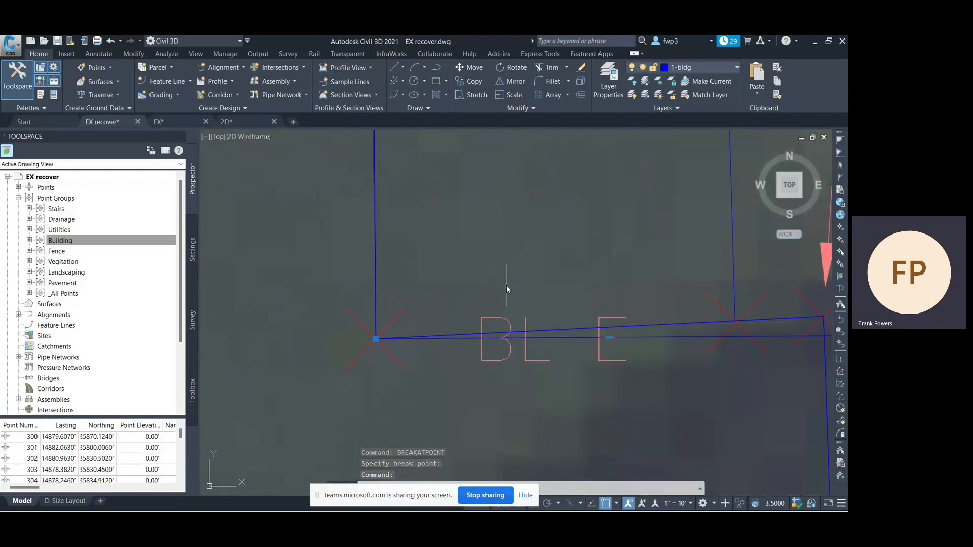
pyautogui.write('delete')
pyautogui.press('Return')
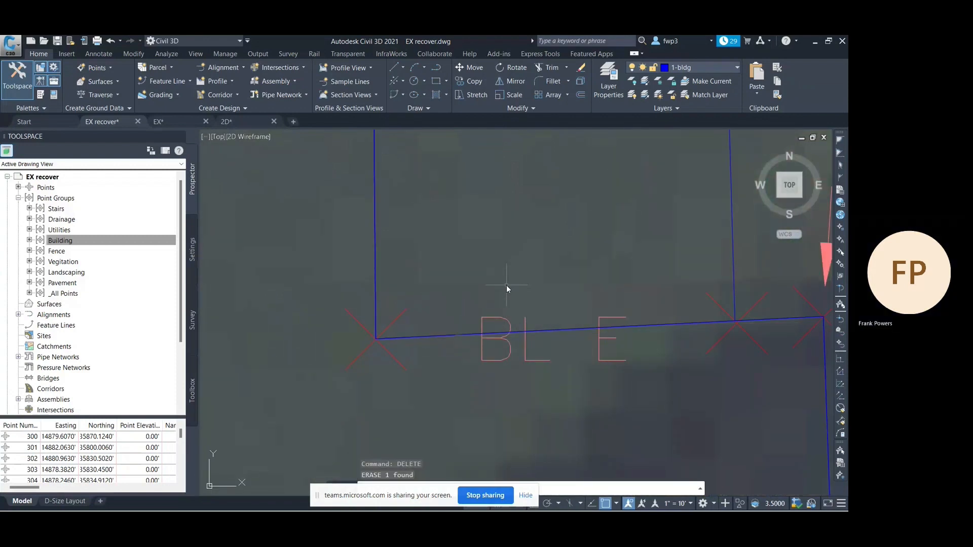
pyautogui.scroll(-10, 608, 286)
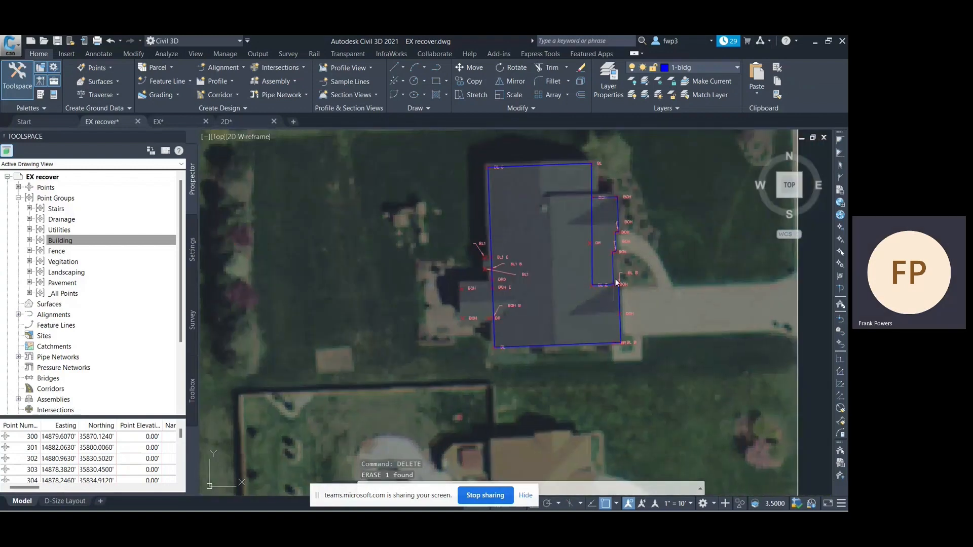
pyautogui.scroll(8, 605, 176)
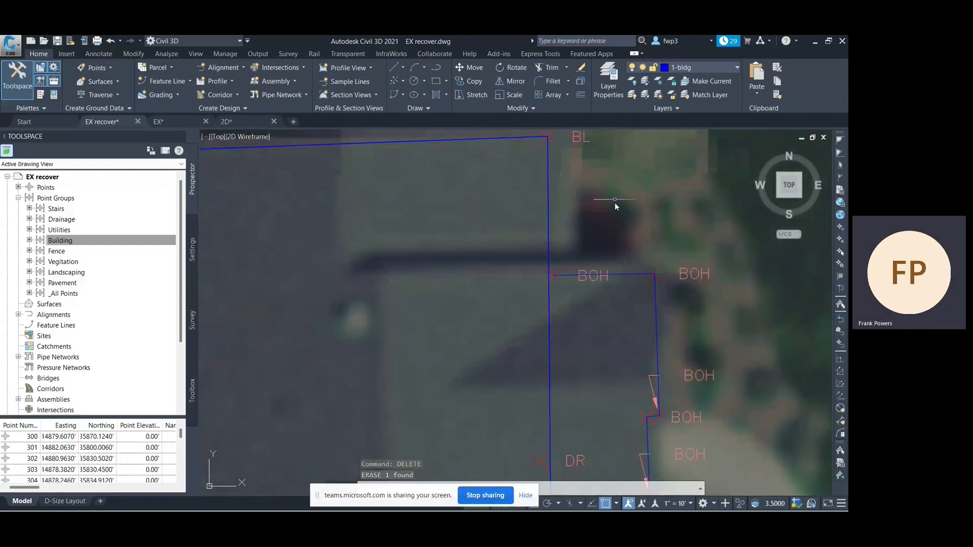
pyautogui.click(555, 309)
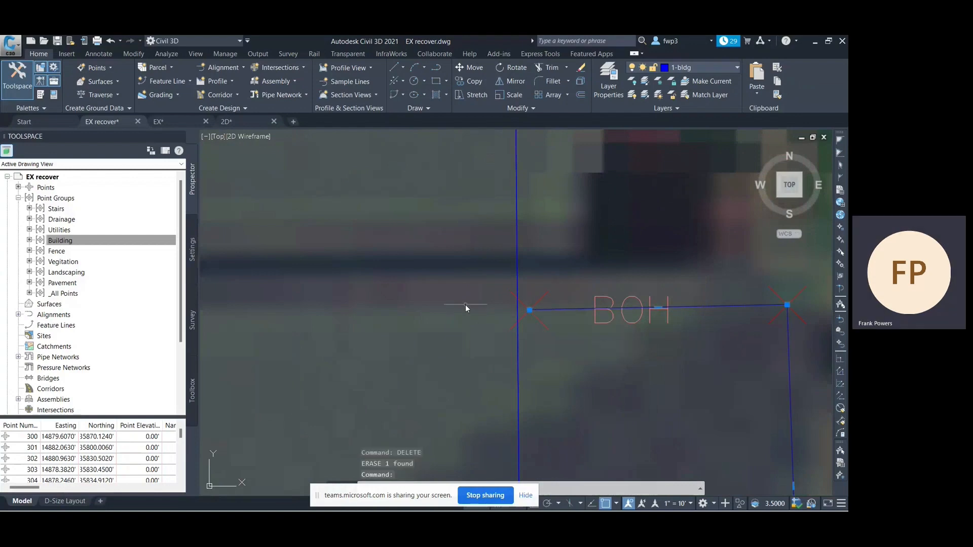
pyautogui.scroll(-5, 459, 302)
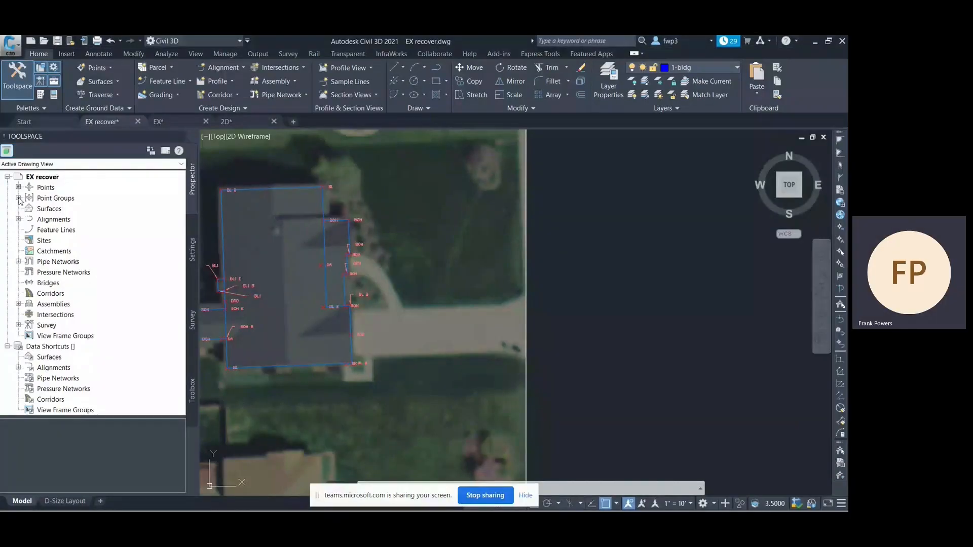
# Step: Change the Building point group's default point style and point label style so that its points and labels are hidden
pyautogui.click(18, 198)
pyautogui.click(59, 241)
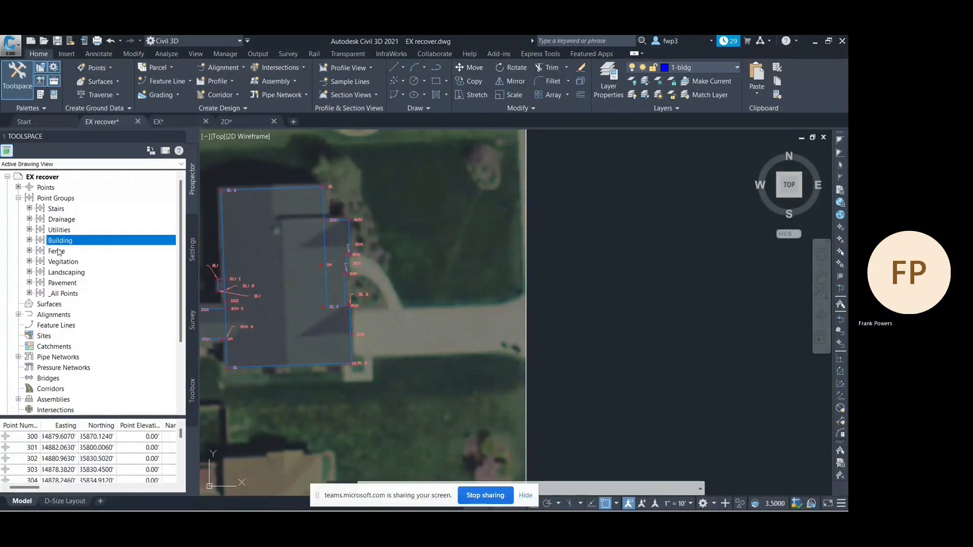
pyautogui.rightClick(60, 240)
pyautogui.click(83, 244)
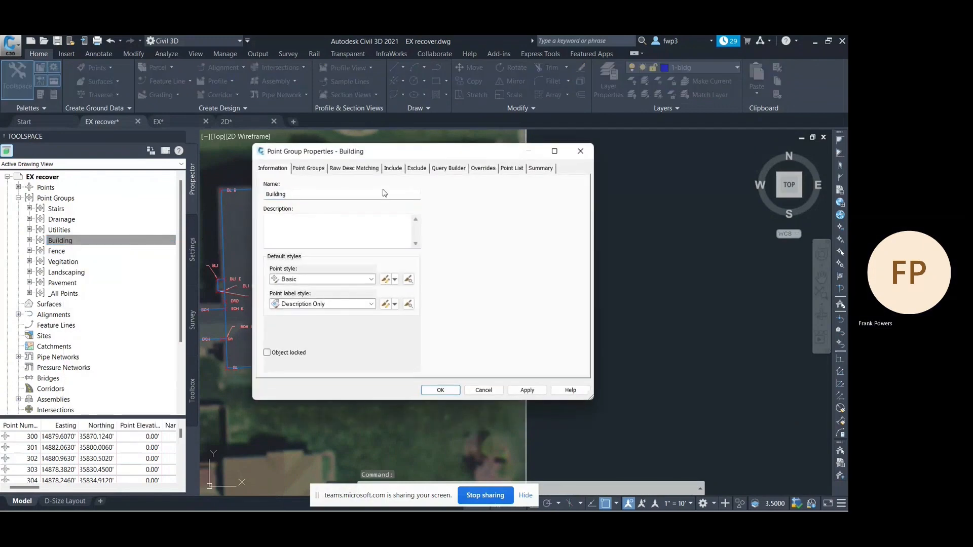
pyautogui.click(305, 276)
pyautogui.click(333, 303)
pyautogui.click(435, 391)
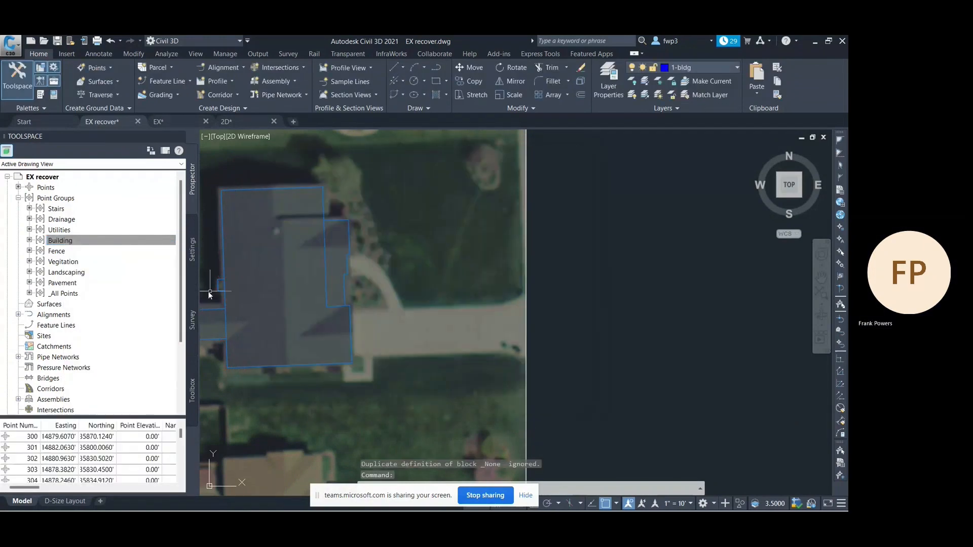
# Step: Change the Pavement point group's default point style and point label style so that its points and labels are shown
pyautogui.click(76, 284)
pyautogui.rightClick(78, 286)
pyautogui.click(93, 292)
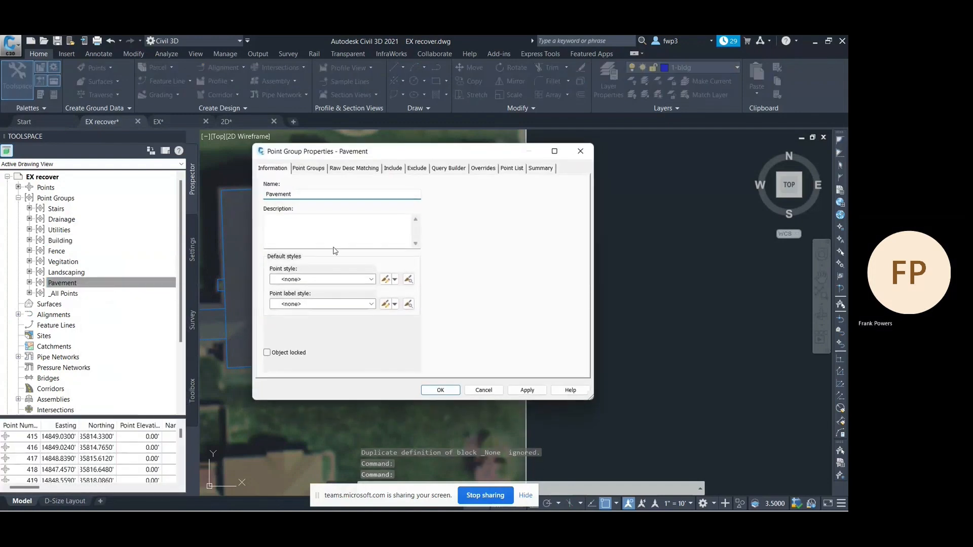
pyautogui.scroll(-1, 331, 279)
pyautogui.scroll(-1, 347, 302)
pyautogui.click(439, 390)
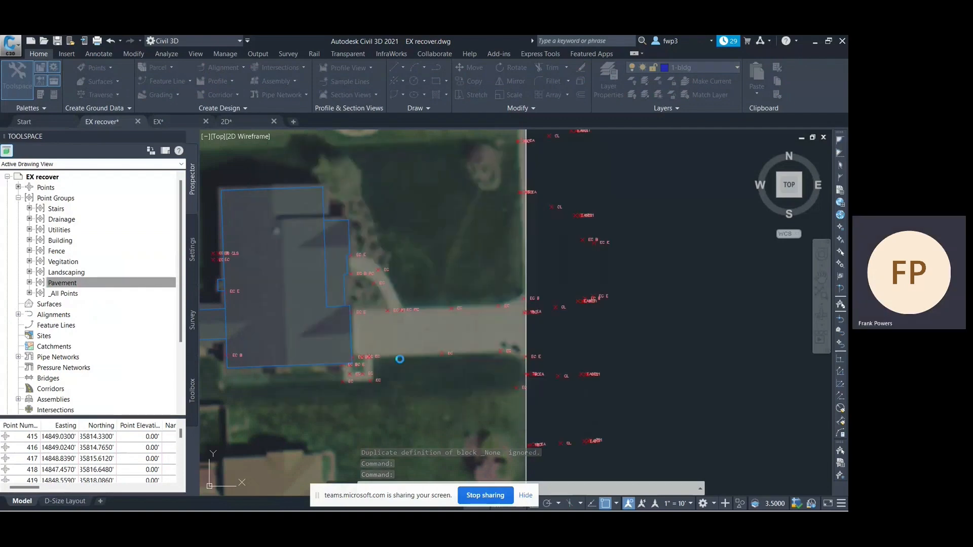
# Step: Make 1-CL the current layer
pyautogui.scroll(-2, 374, 287)
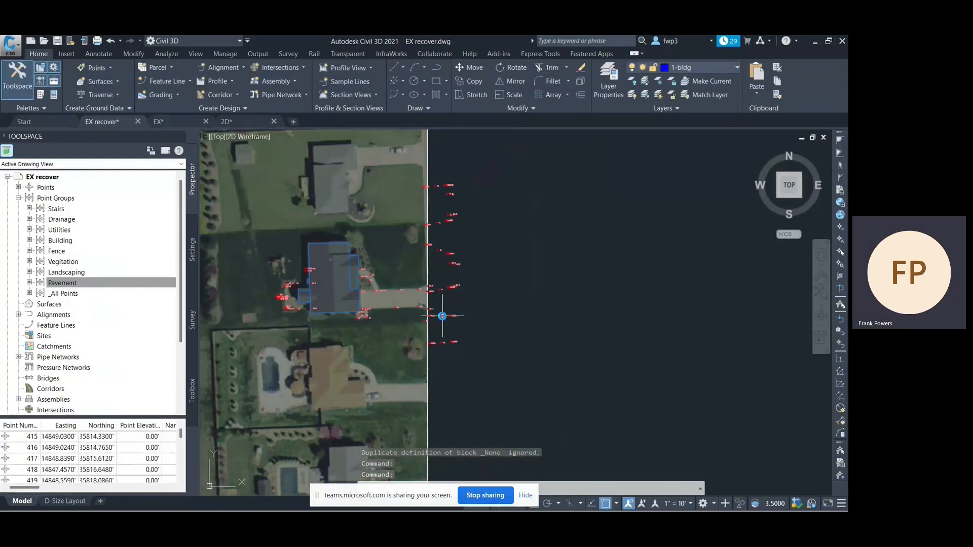
pyautogui.scroll(2, 442, 317)
pyautogui.scroll(-1, 437, 272)
pyautogui.rightClick(482, 205)
pyautogui.click(568, 482)
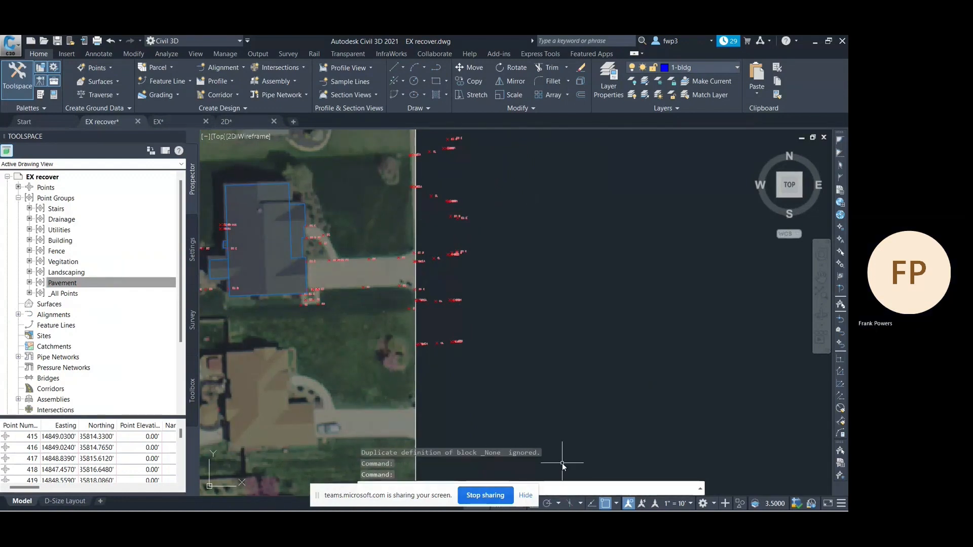
pyautogui.write('la')
pyautogui.press('Return')
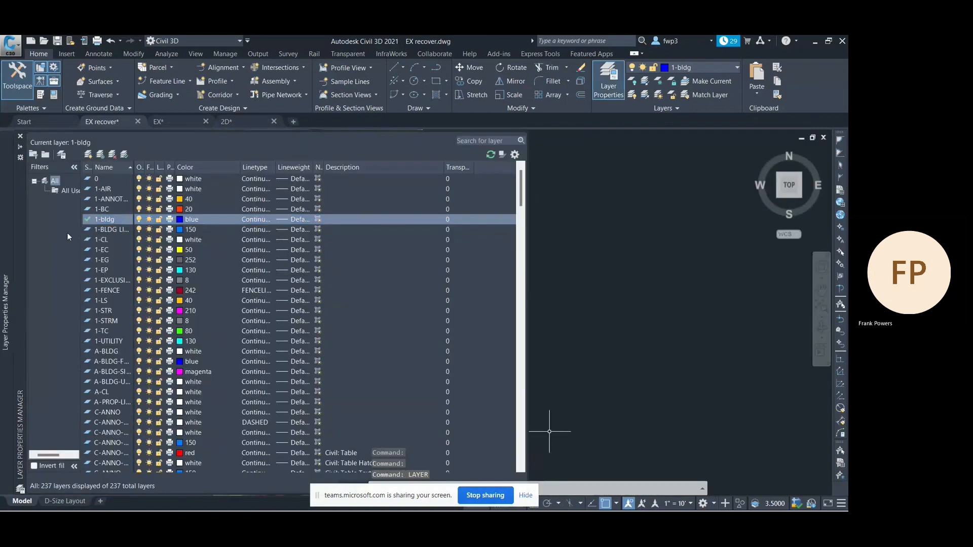
pyautogui.doubleClick(89, 239)
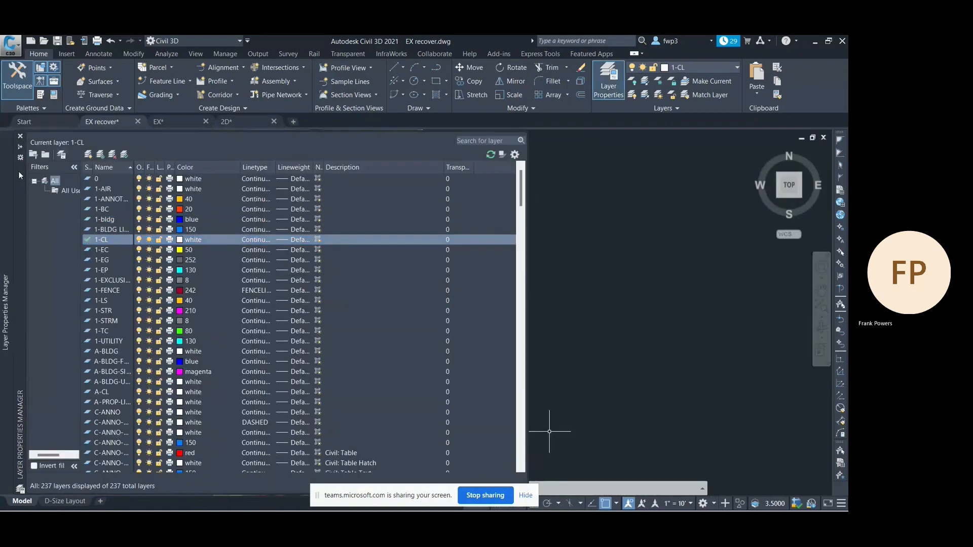
pyautogui.click(20, 136)
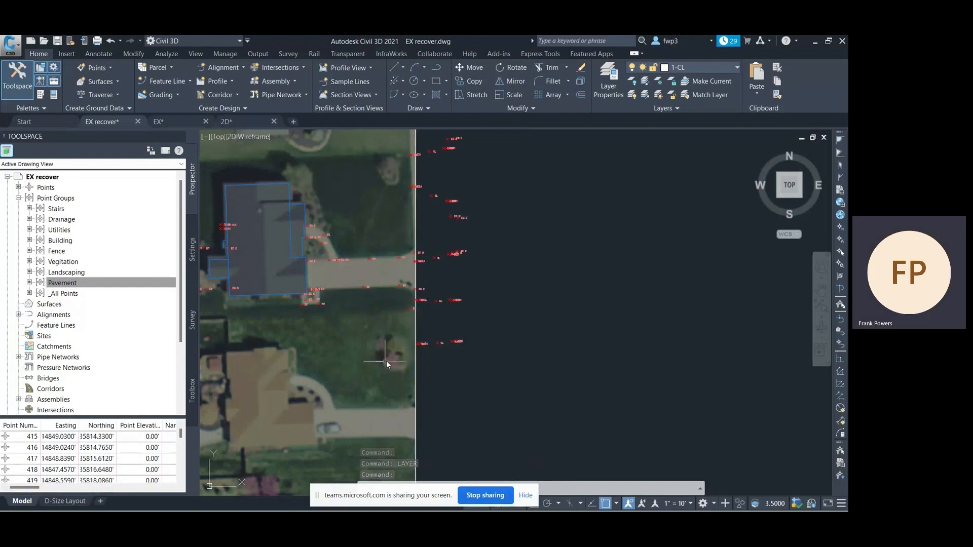
# Step: Start the road centreline polyline at the southernmost CL point and run it north through the next two CL points
pyautogui.scroll(2, 449, 320)
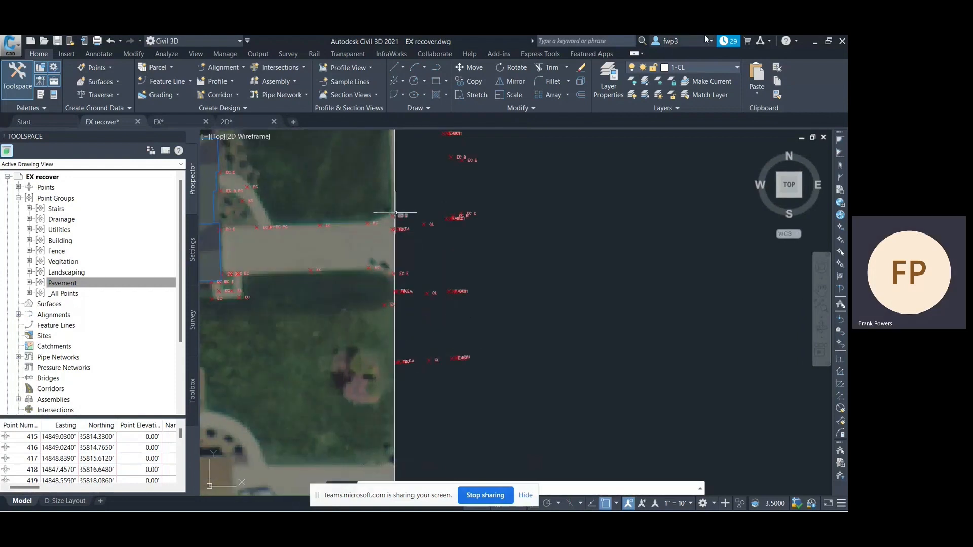
pyautogui.write('PLINE')
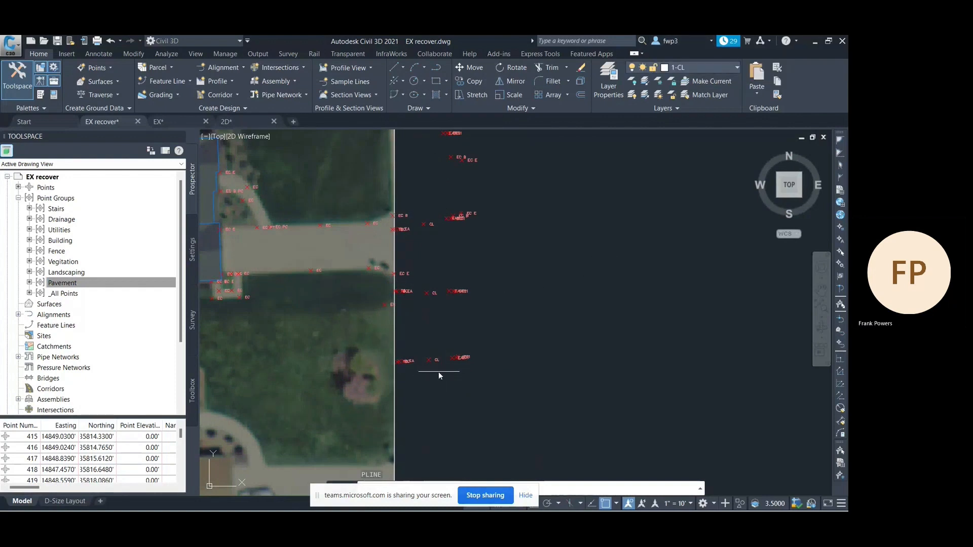
pyautogui.scroll(2, 435, 371)
pyautogui.click(420, 347)
pyautogui.scroll(-3, 416, 348)
pyautogui.scroll(3, 435, 335)
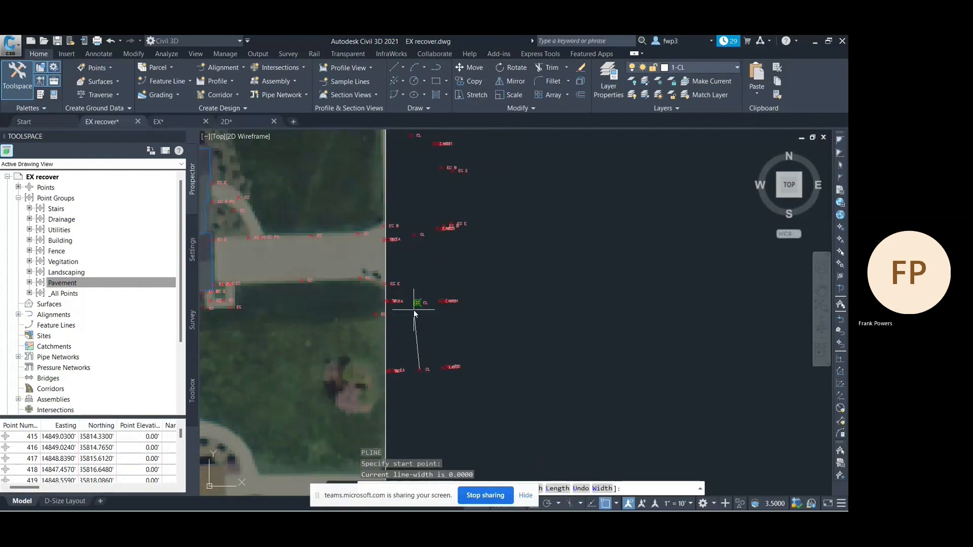
pyautogui.click(417, 299)
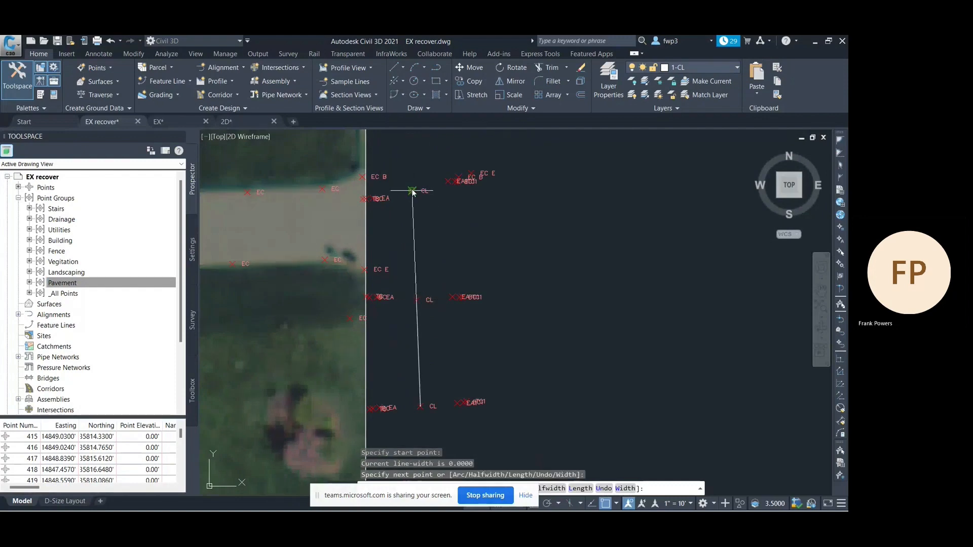
pyautogui.click(411, 191)
# Step: Continue the centreline polyline north through the remaining CL points to the northernmost one, and end it
pyautogui.scroll(-3, 406, 203)
pyautogui.scroll(2, 446, 207)
pyautogui.scroll(-2, 447, 206)
pyautogui.scroll(3, 474, 200)
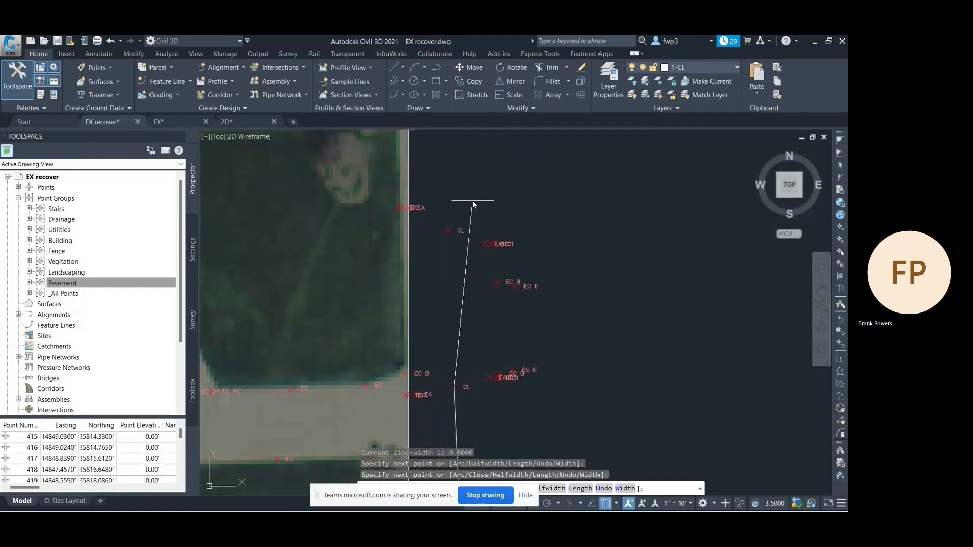
pyautogui.click(447, 230)
pyautogui.scroll(-3, 447, 231)
pyautogui.scroll(3, 449, 199)
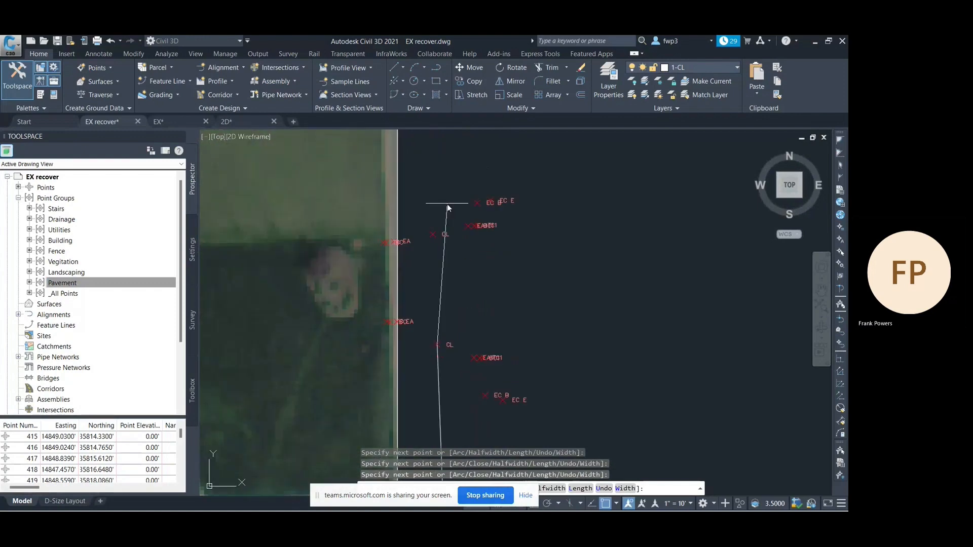
pyautogui.click(435, 235)
pyautogui.scroll(-2, 437, 232)
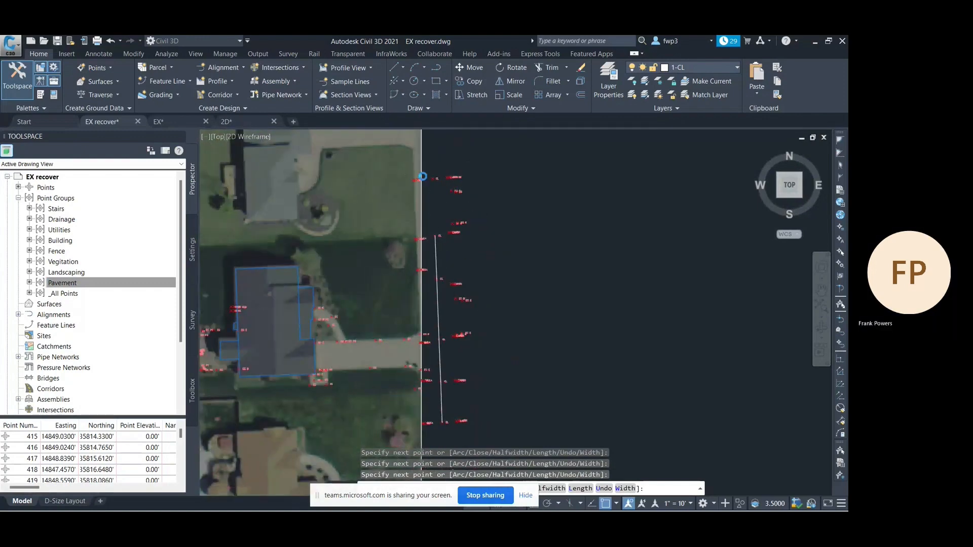
pyautogui.scroll(4, 448, 190)
pyautogui.rightClick(435, 172)
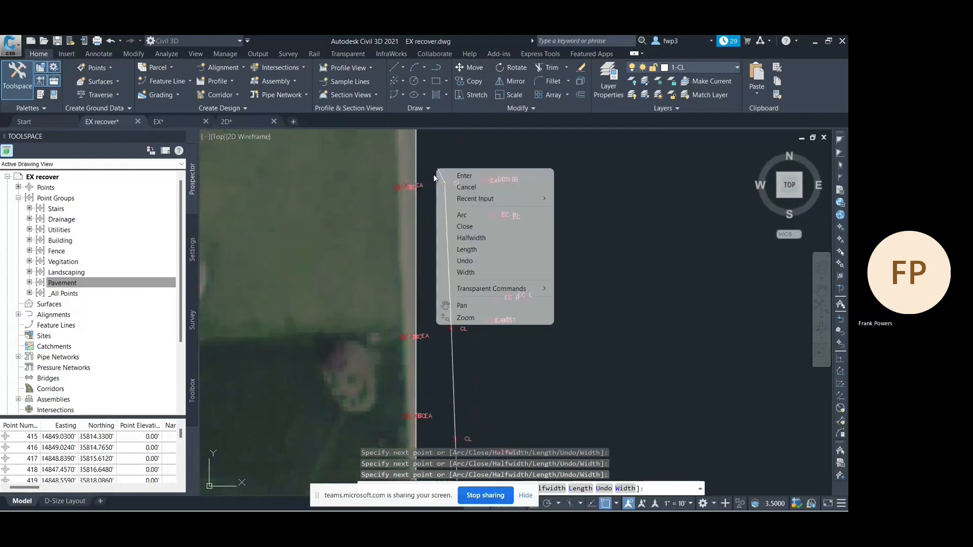
pyautogui.click(465, 176)
pyautogui.scroll(5, 469, 202)
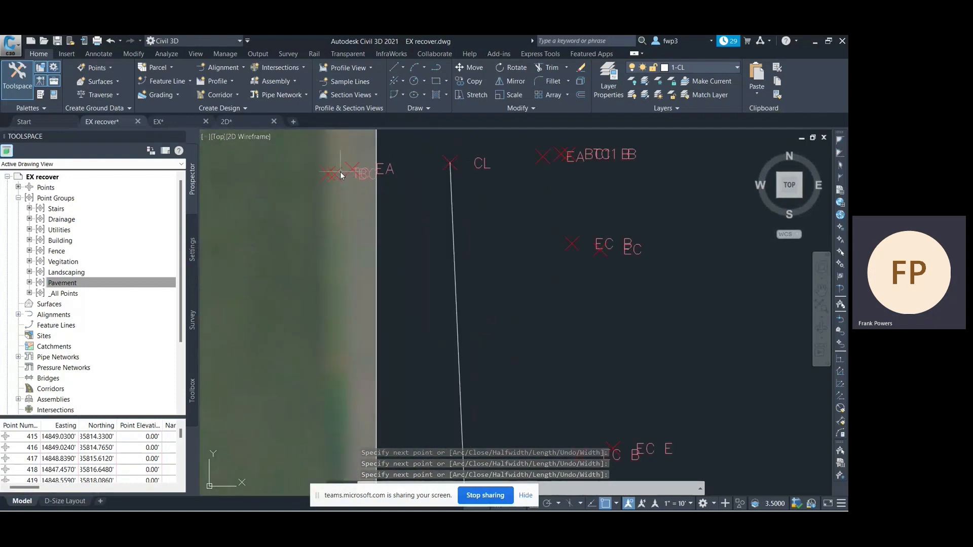
pyautogui.scroll(-2, 322, 172)
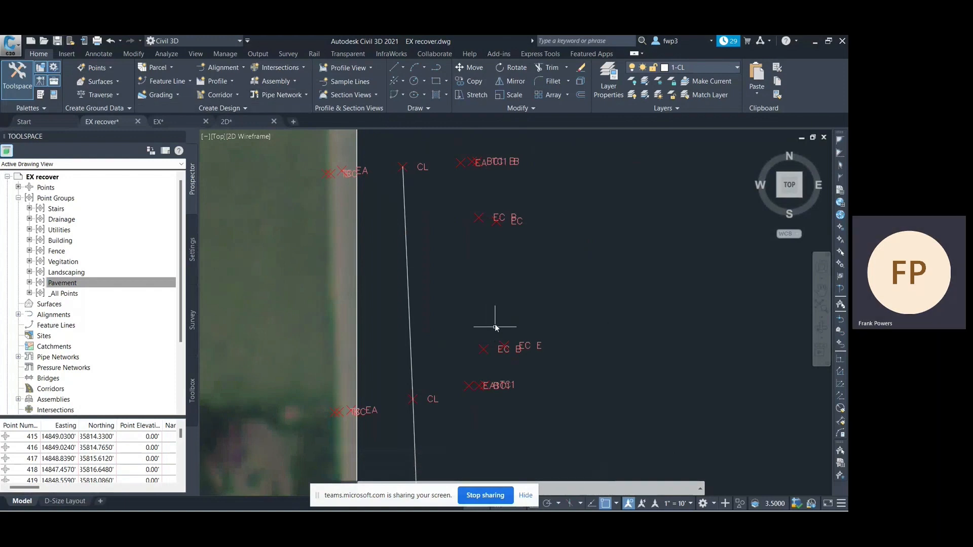
pyautogui.scroll(-3, 499, 329)
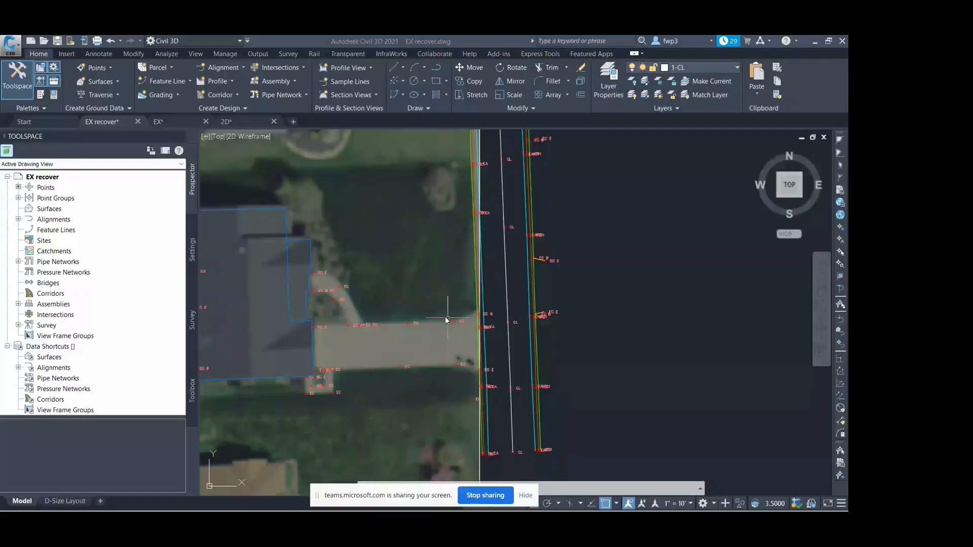
# Step: Make 1-EC the current layer
pyautogui.click(516, 415)
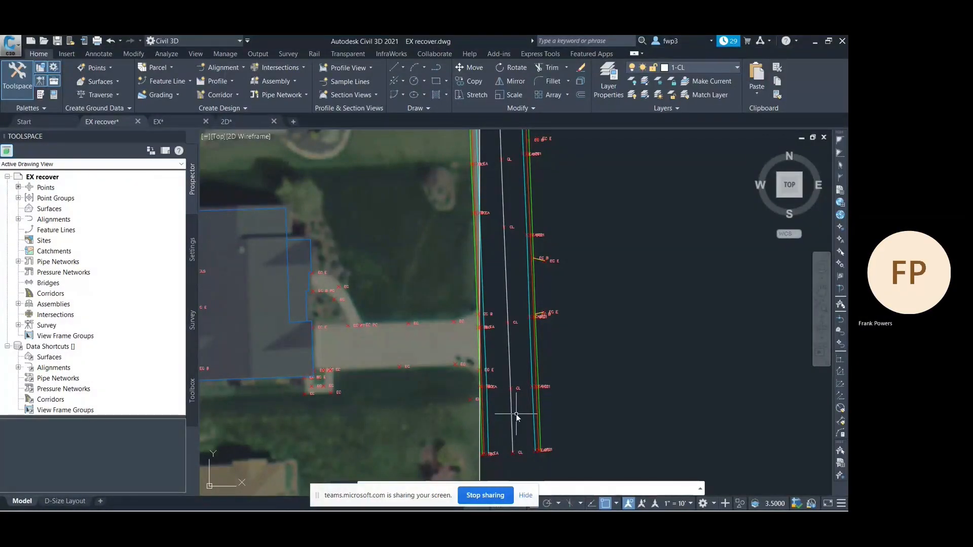
pyautogui.press('Return')
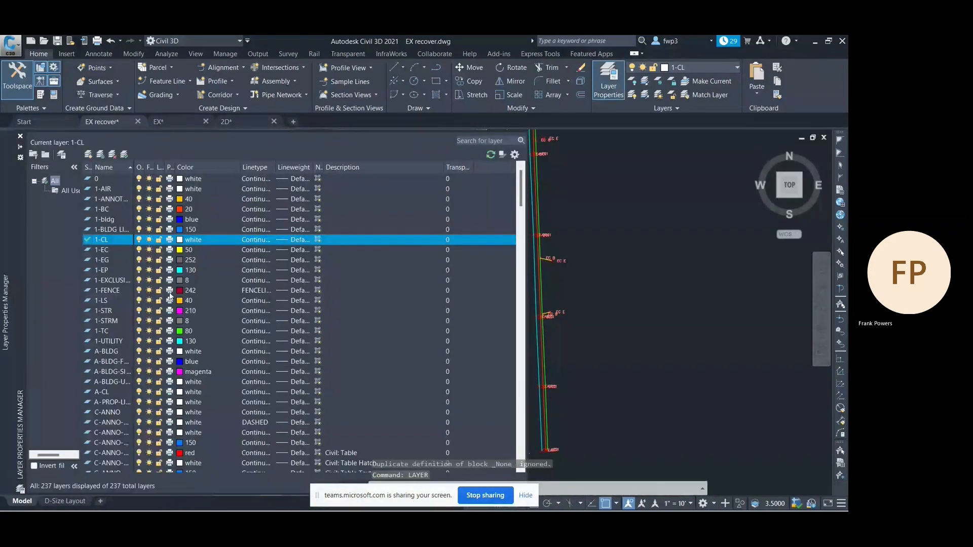
pyautogui.doubleClick(88, 250)
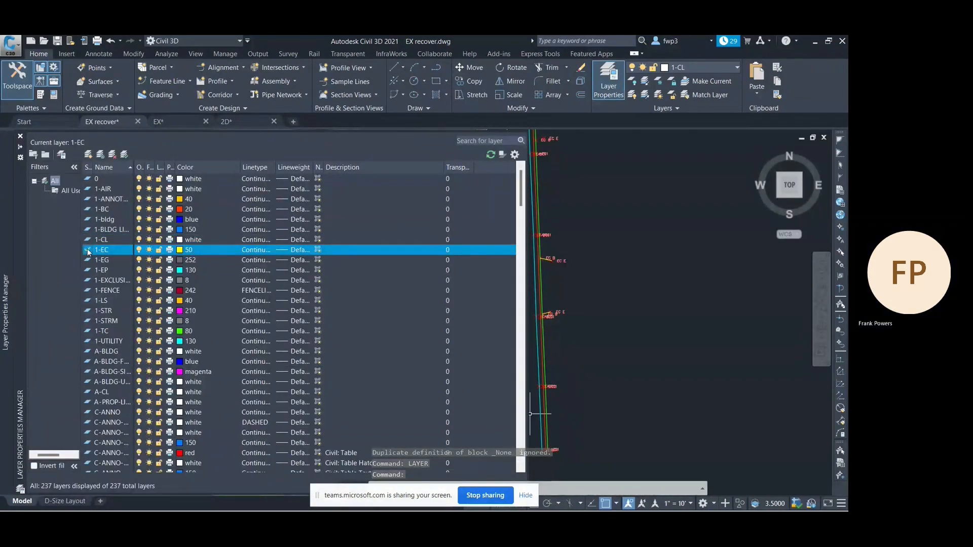
pyautogui.click(20, 136)
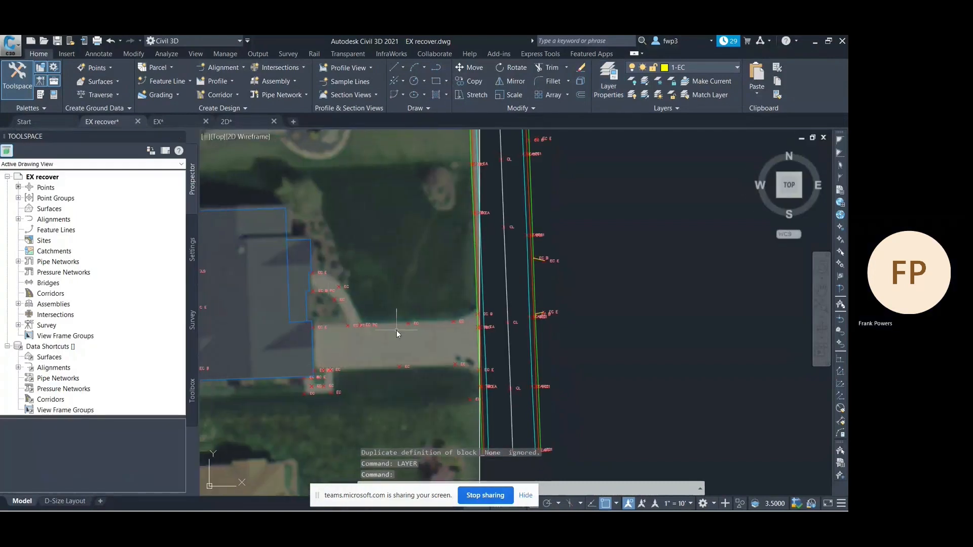
# Step: Start a polyline along the driveway's north edge at the EC B point by the road and run it west through the next two EC points
pyautogui.scroll(4, 449, 314)
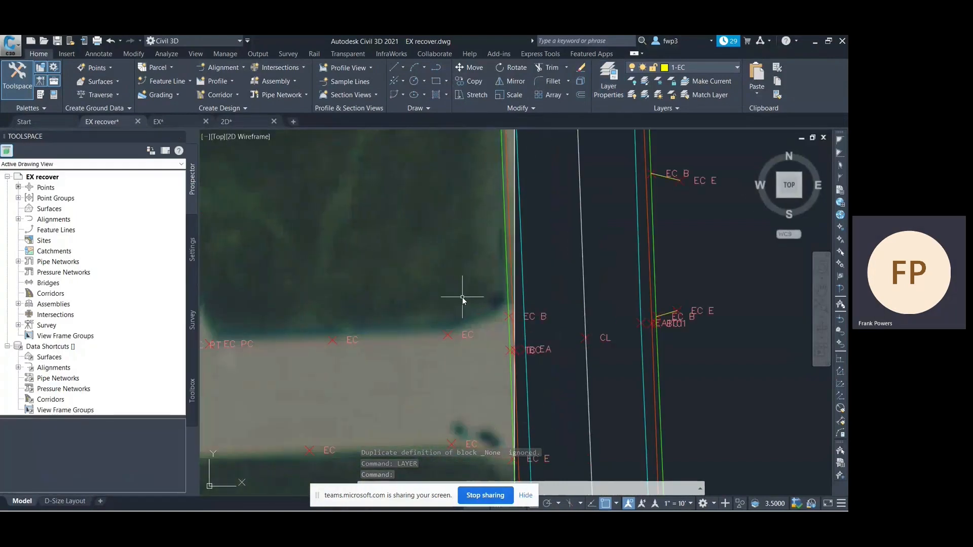
pyautogui.write('PLINE')
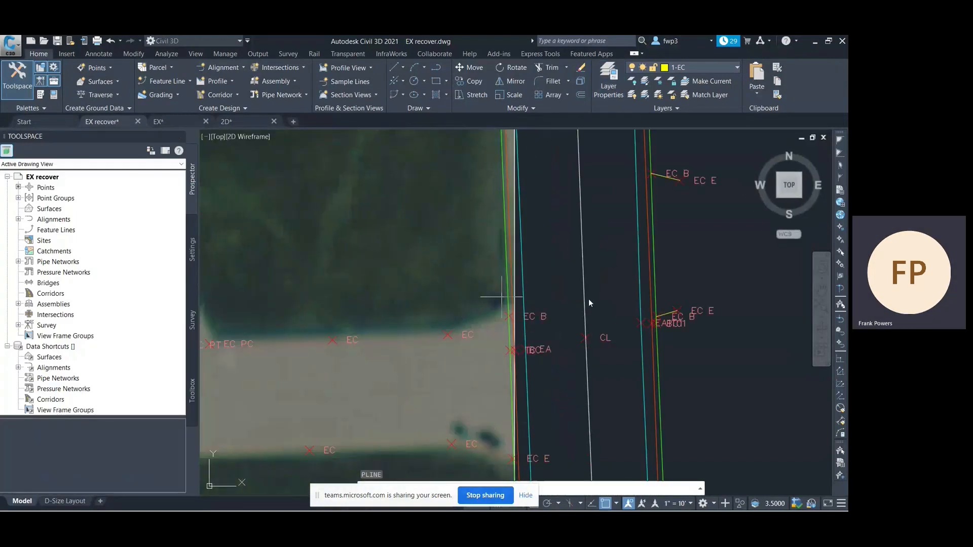
pyautogui.scroll(6, 507, 315)
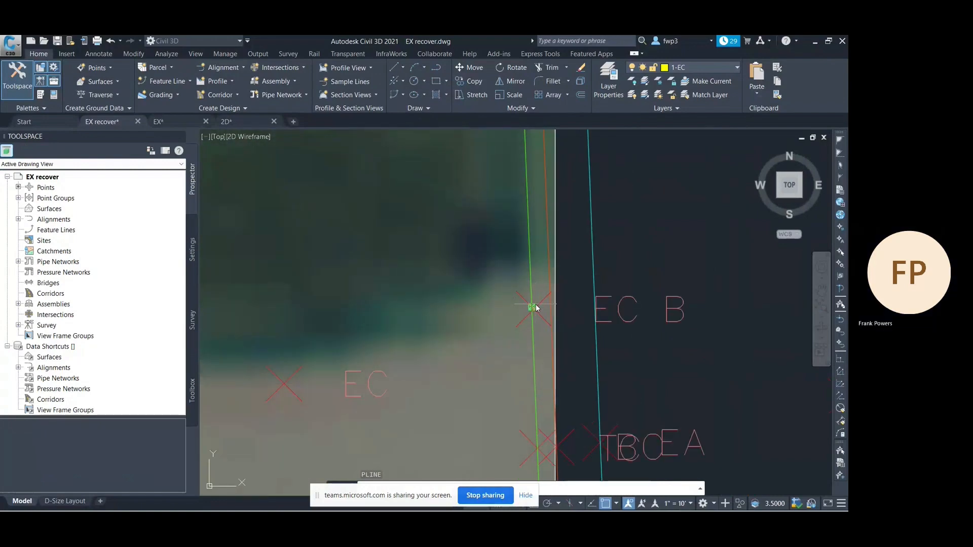
pyautogui.scroll(3, 536, 307)
pyautogui.press('Return')
pyautogui.scroll(-5, 545, 312)
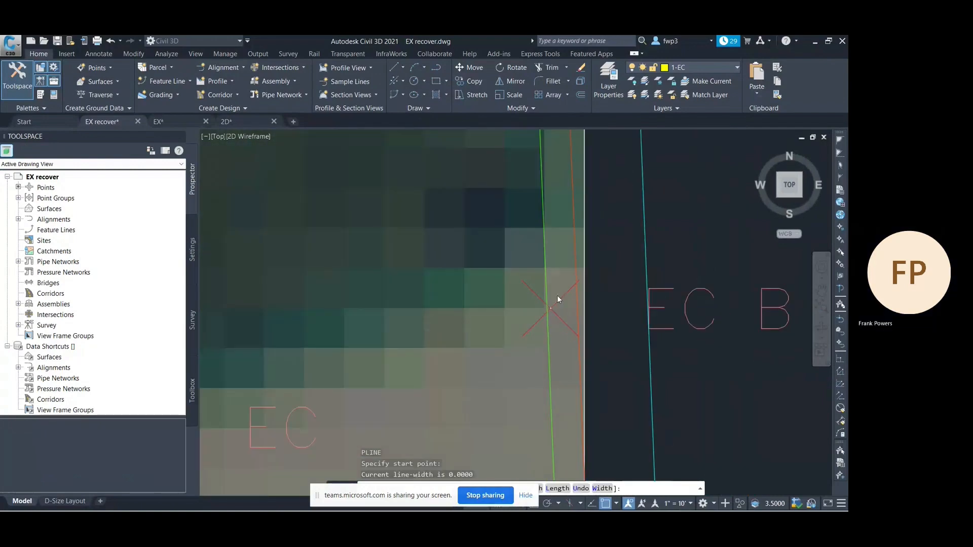
pyautogui.click(553, 299)
pyautogui.click(456, 328)
pyautogui.scroll(-5, 419, 327)
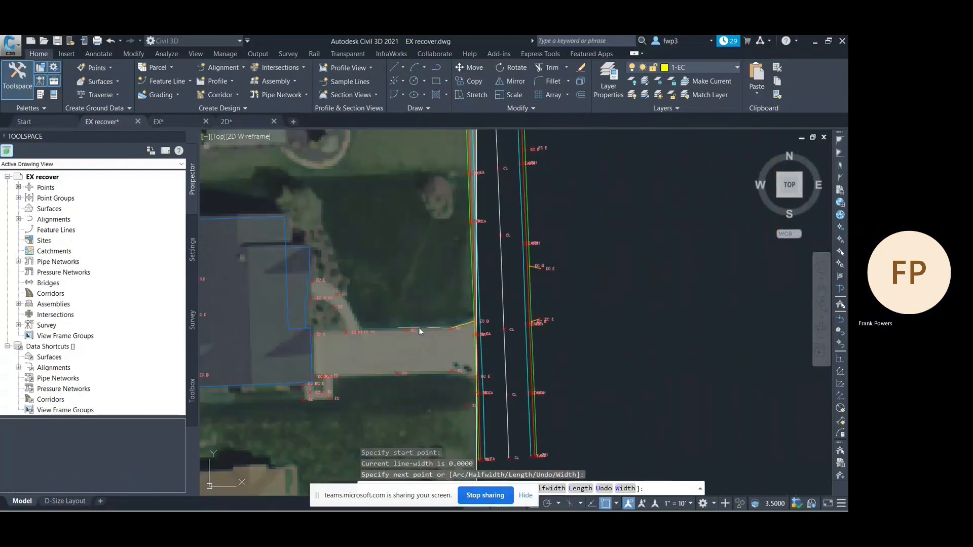
pyautogui.scroll(3, 414, 339)
pyautogui.scroll(-5, 416, 343)
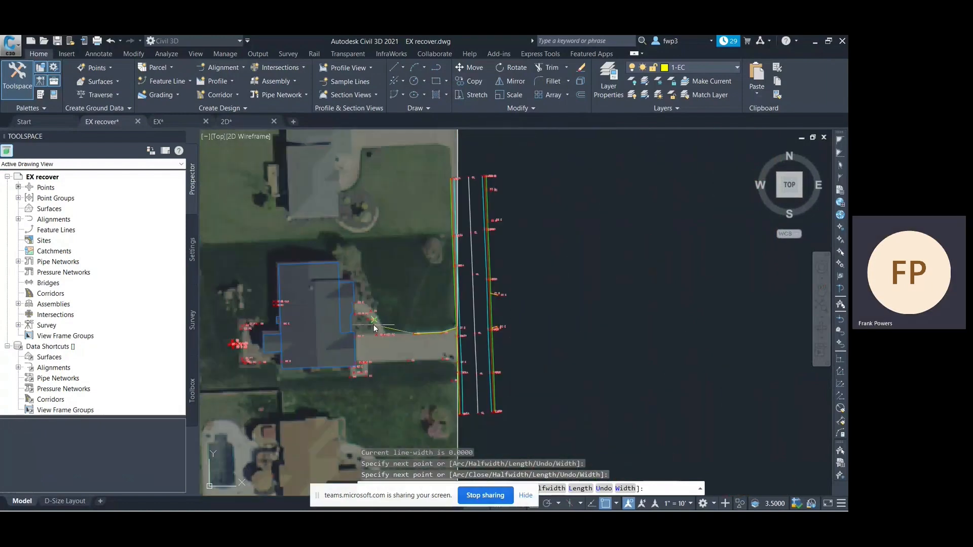
# Step: Continue the driveway's north edge polyline west through the EC PC and EC PT points to the EC E point at the building, and end it
pyautogui.scroll(5, 399, 345)
pyautogui.scroll(3, 399, 365)
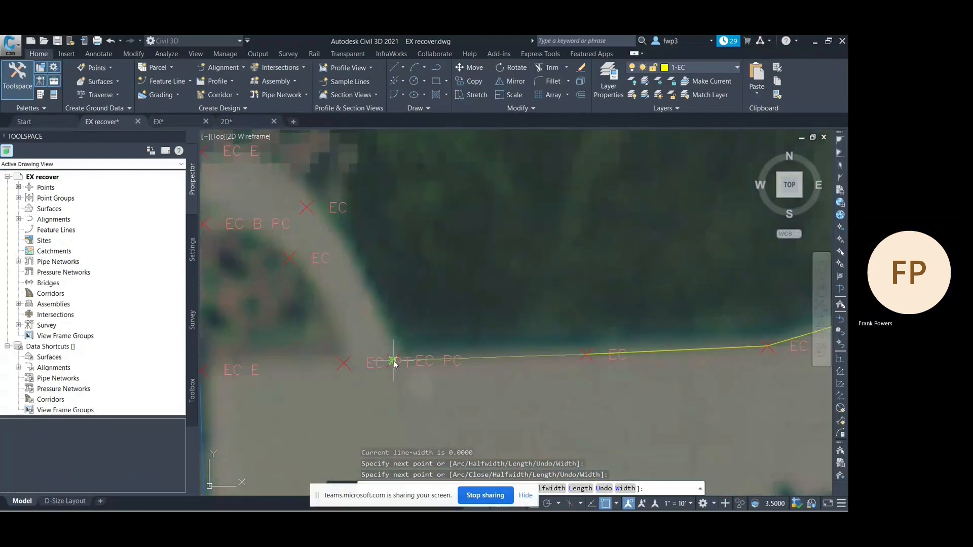
pyautogui.click(393, 361)
pyautogui.click(344, 363)
pyautogui.scroll(-6, 340, 355)
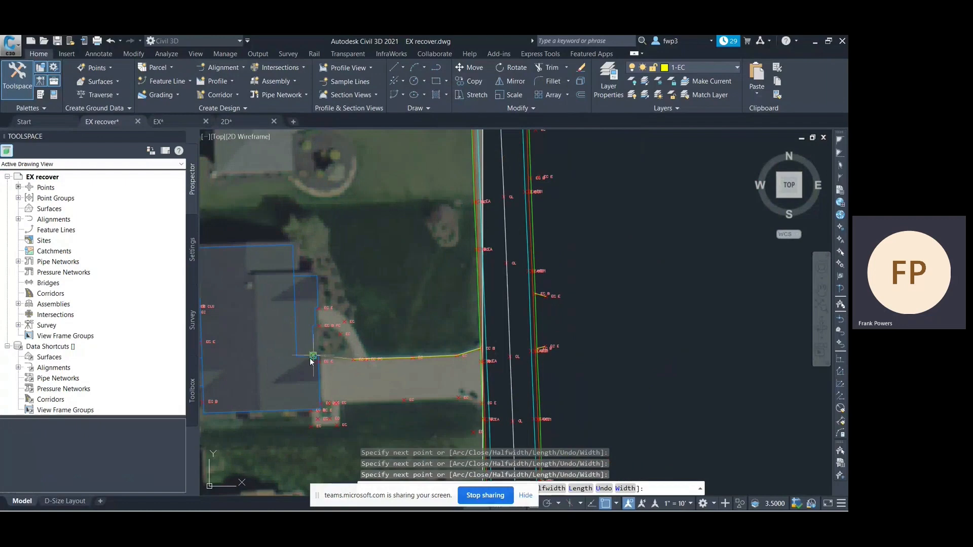
pyautogui.scroll(5, 337, 357)
pyautogui.rightClick(346, 374)
pyautogui.click(373, 353)
# Step: Start a polyline along the driveway's south edge at the EC E point by the road and run it west through the next two EC points
pyautogui.scroll(-6, 373, 351)
pyautogui.scroll(5, 400, 362)
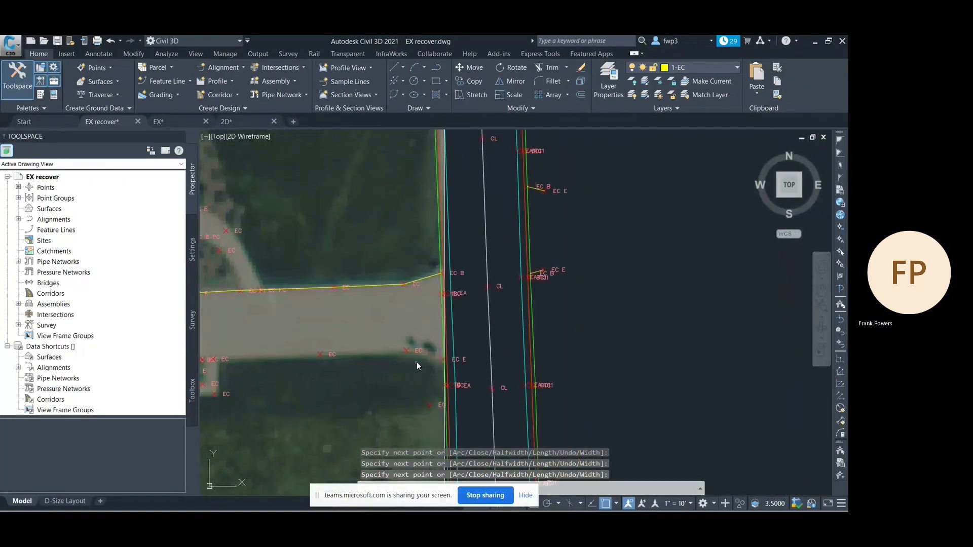
pyautogui.rightClick(414, 361)
pyautogui.click(452, 188)
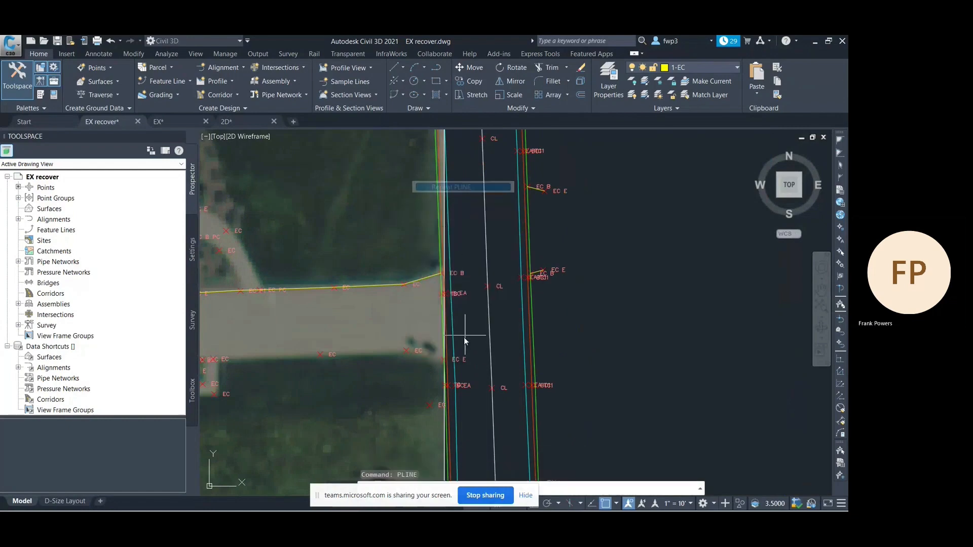
pyautogui.scroll(4, 432, 374)
pyautogui.click(397, 364)
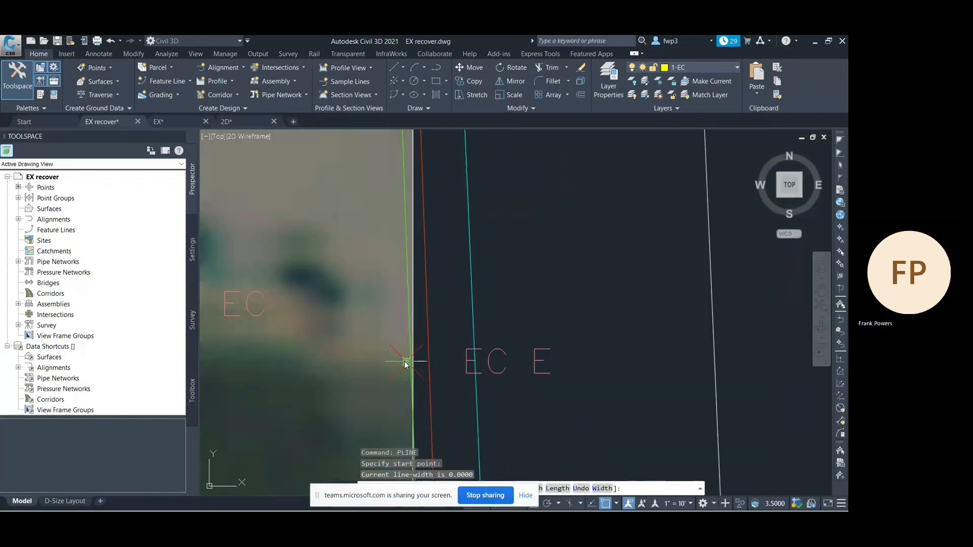
pyautogui.scroll(-2, 404, 361)
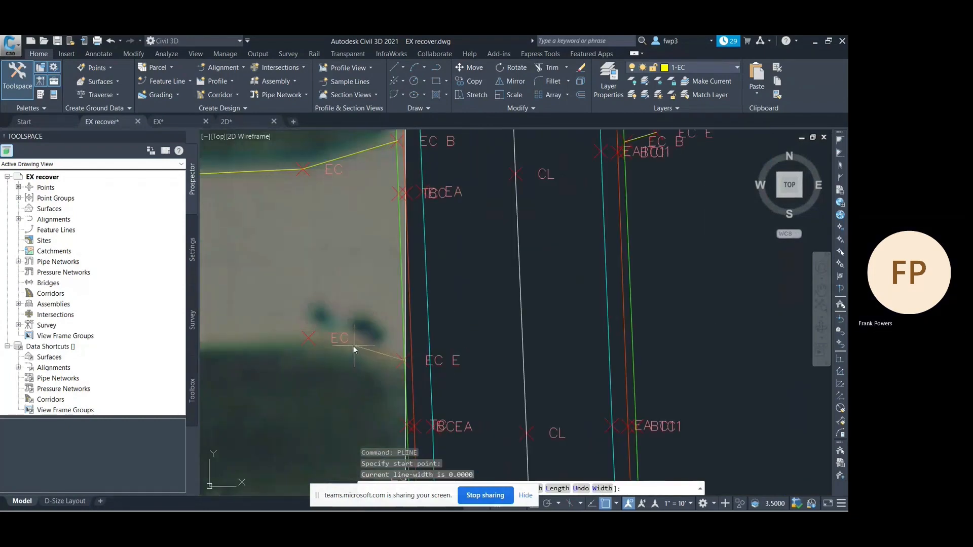
pyautogui.click(309, 338)
pyautogui.scroll(-5, 325, 339)
pyautogui.scroll(5, 264, 344)
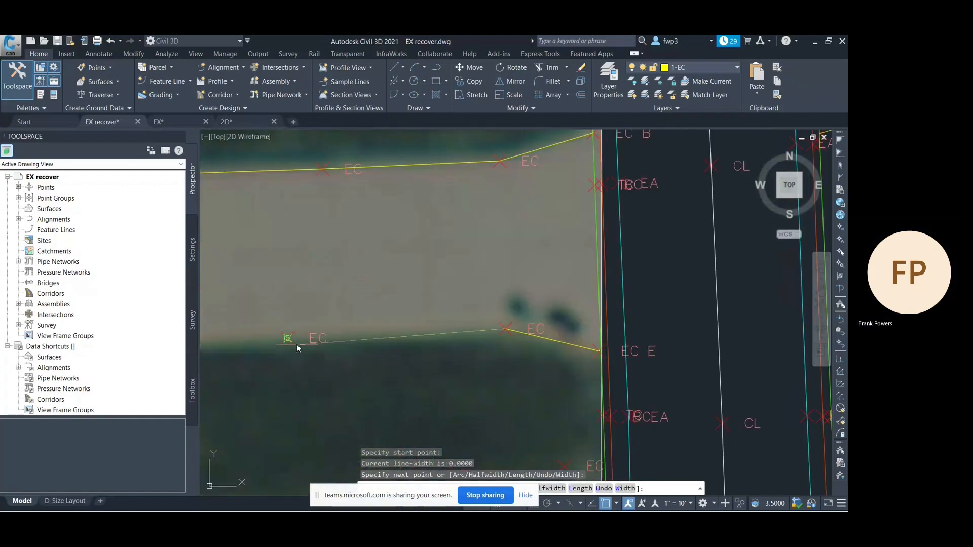
pyautogui.click(293, 341)
# Step: Continue the driveway's south edge polyline west to the EC B point at the building wall, and end it
pyautogui.scroll(-3, 236, 332)
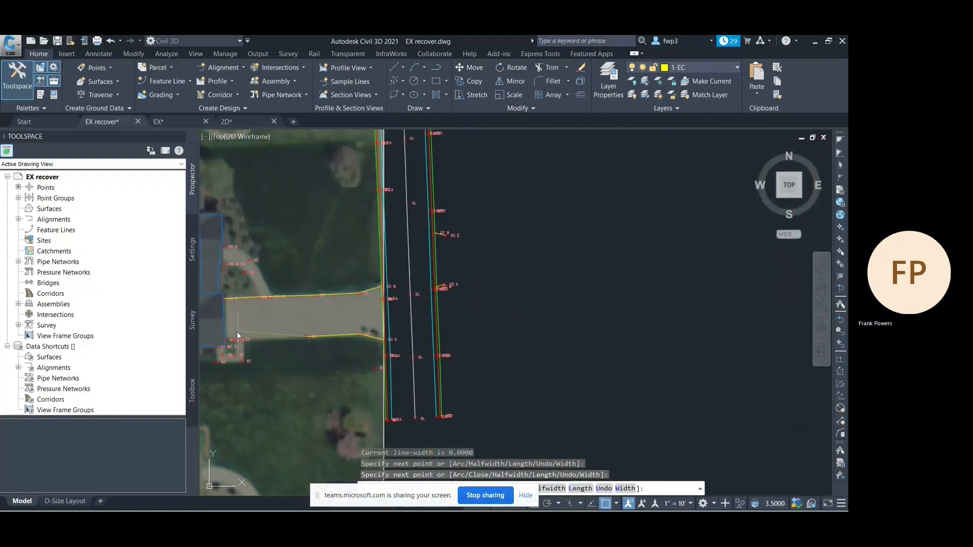
pyautogui.scroll(4, 236, 337)
pyautogui.scroll(-4, 256, 350)
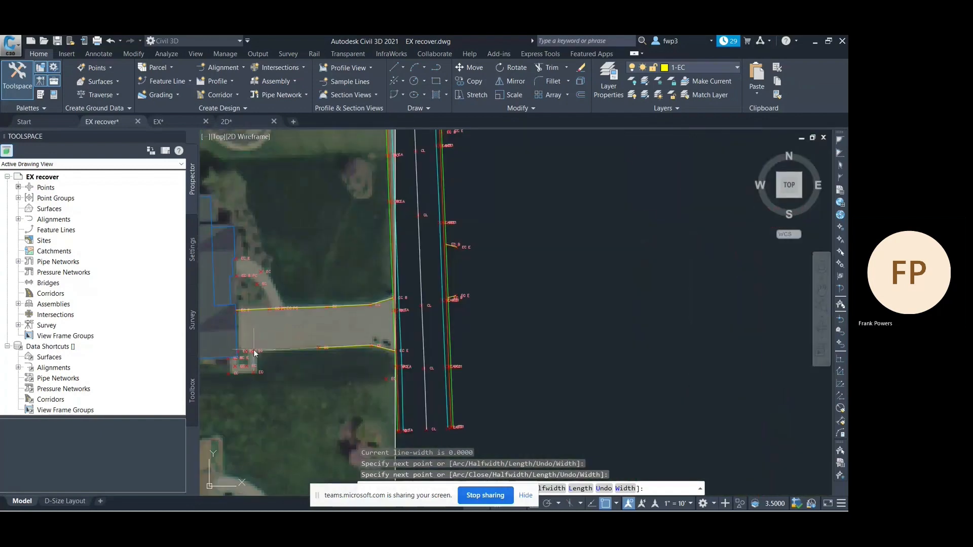
pyautogui.scroll(3, 228, 348)
pyautogui.scroll(3, 253, 356)
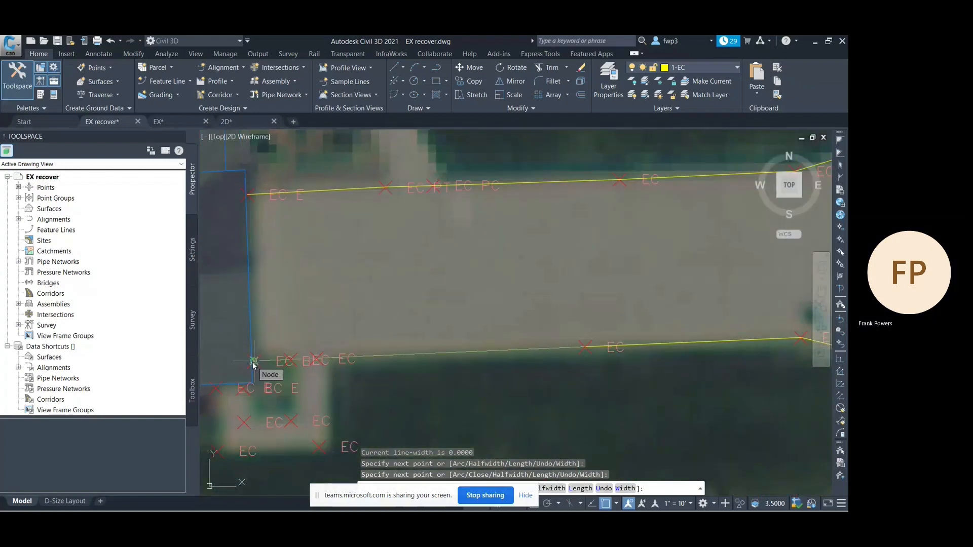
pyautogui.click(254, 360)
pyautogui.rightClick(312, 329)
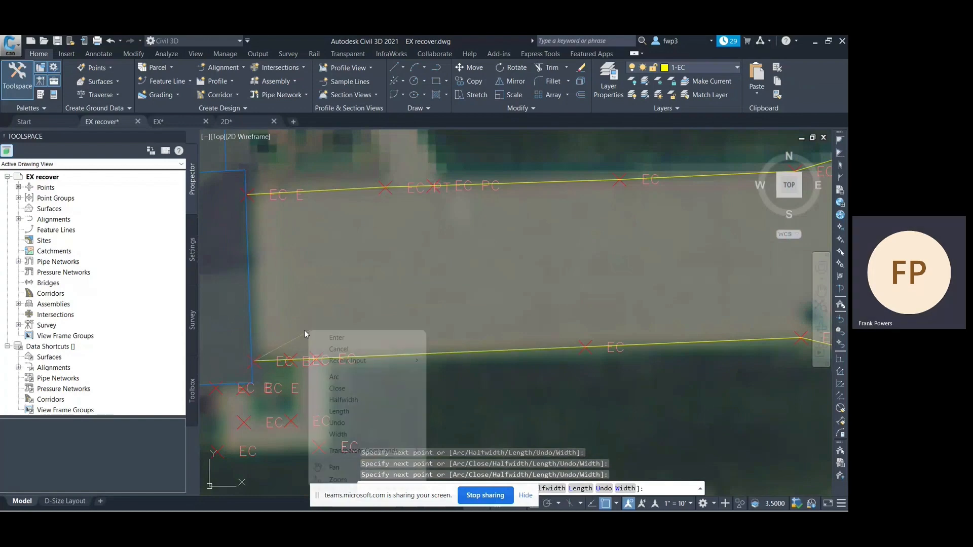
pyautogui.click(324, 337)
# Step: Draw the curved walkway's outer edge as a 3-point arc from the driveway's EC PC point through the EC point to EC E at the building
pyautogui.scroll(-5, 381, 248)
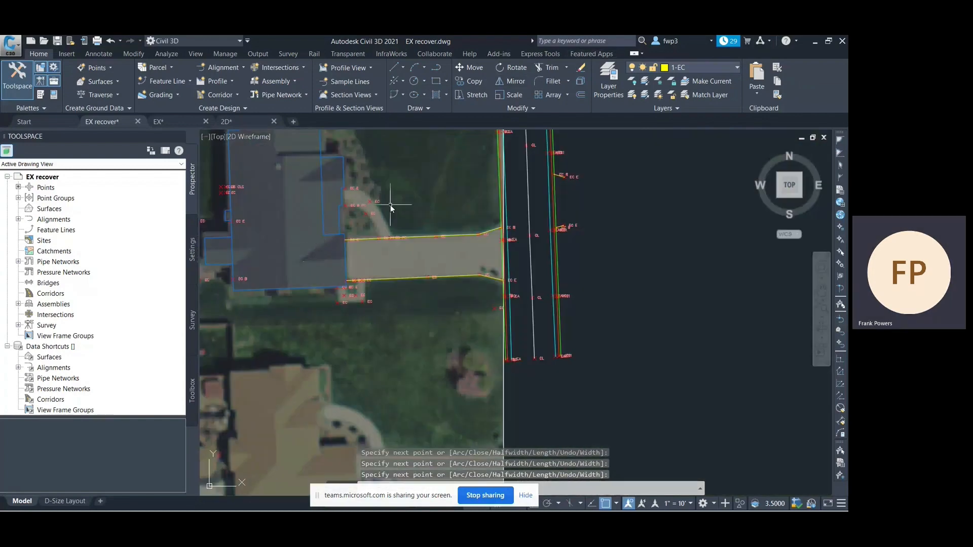
pyautogui.scroll(3, 355, 187)
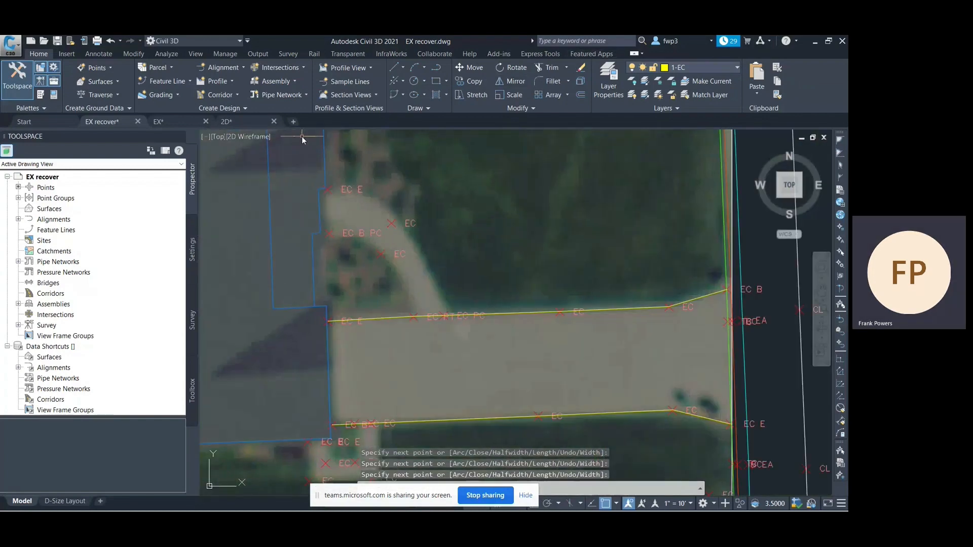
pyautogui.click(425, 67)
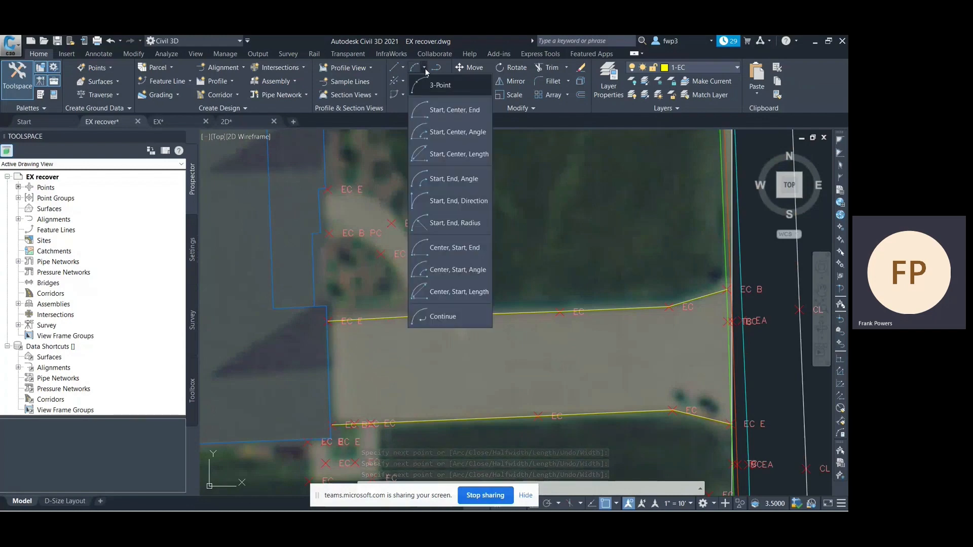
pyautogui.click(429, 81)
pyautogui.scroll(2, 443, 314)
pyautogui.click(442, 316)
pyautogui.scroll(2, 441, 278)
pyautogui.scroll(-3, 441, 274)
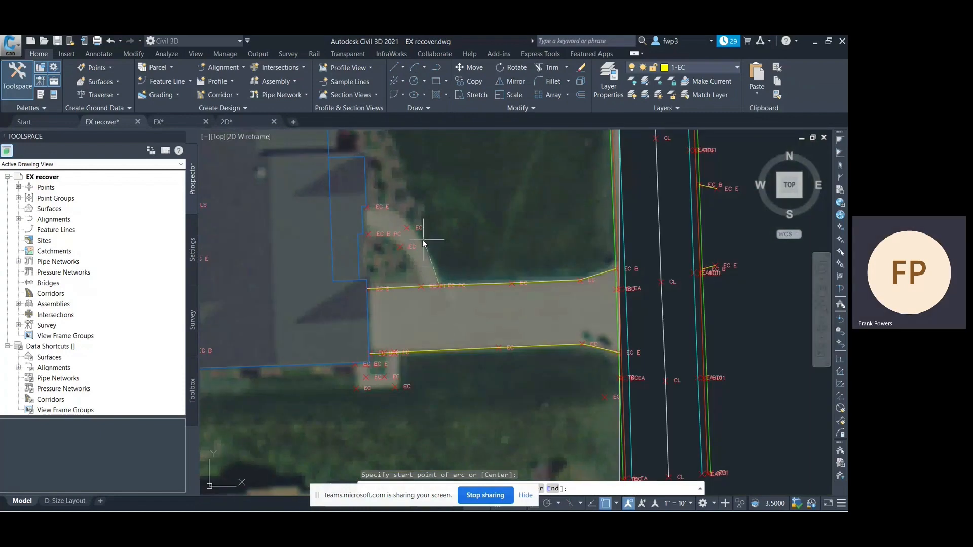
pyautogui.click(406, 227)
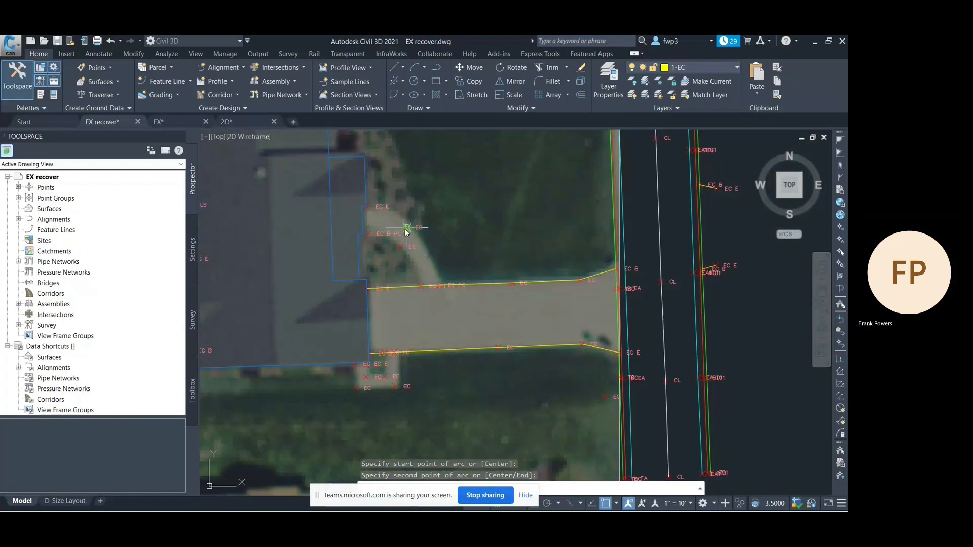
pyautogui.scroll(3, 360, 203)
pyautogui.scroll(3, 380, 213)
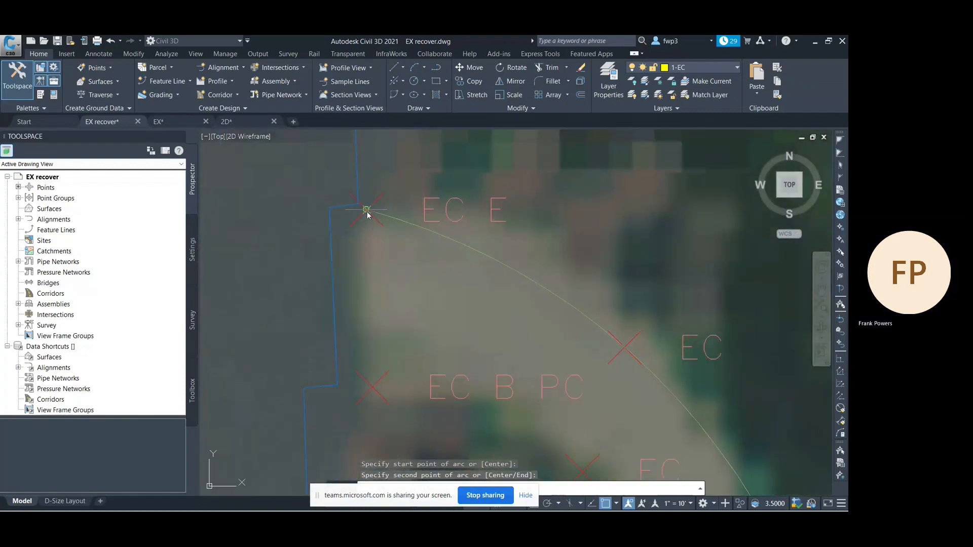
pyautogui.click(367, 212)
# Step: Draw the walkway's inner edge as a 3-point arc from EC B PC at the building through the EC point to the driveway's EC PT point
pyautogui.rightClick(368, 232)
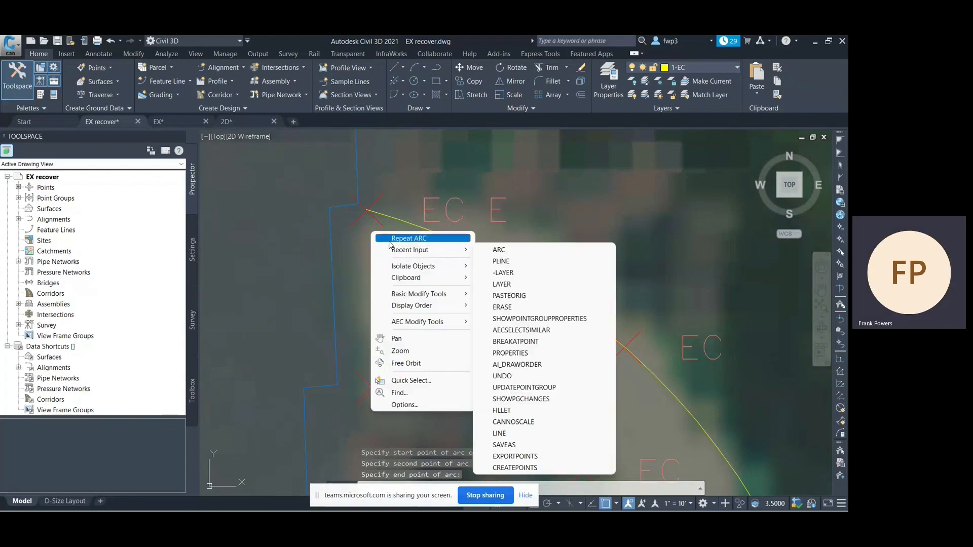
pyautogui.click(403, 238)
pyautogui.scroll(-5, 386, 238)
pyautogui.click(385, 259)
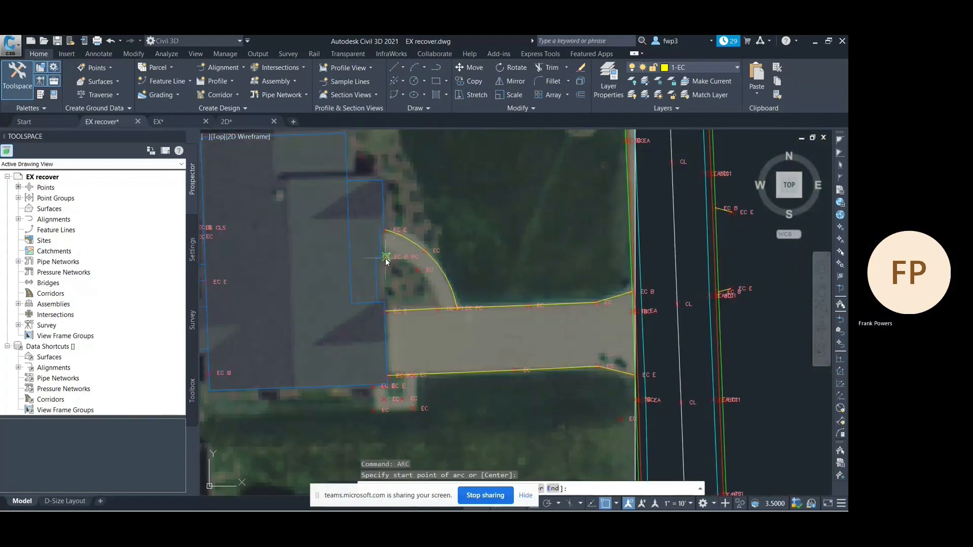
pyautogui.click(418, 270)
pyautogui.scroll(4, 447, 319)
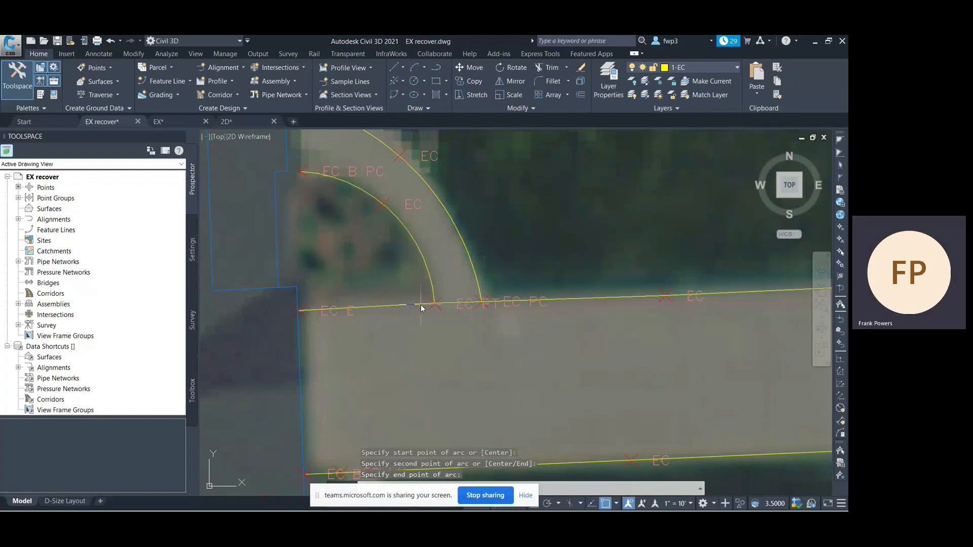
# Step: Break the driveway's north edge polyline at the point where the walkway's inner arc meets it
pyautogui.scroll(-5, 505, 307)
pyautogui.scroll(3, 496, 312)
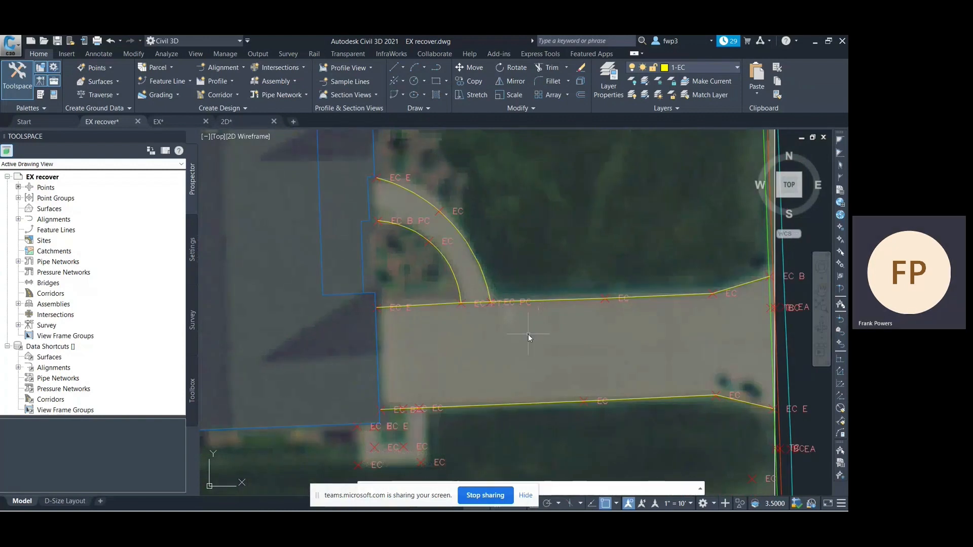
pyautogui.write('break')
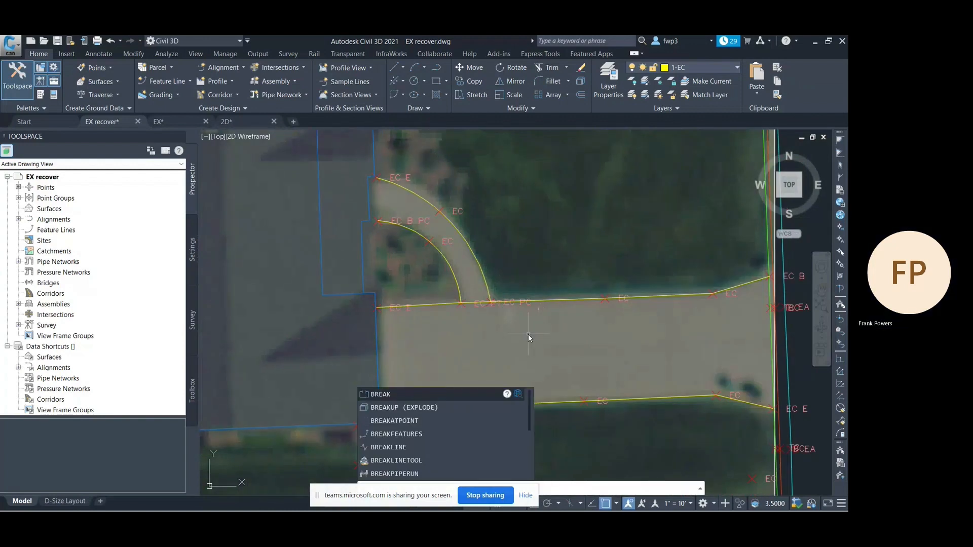
pyautogui.click(469, 421)
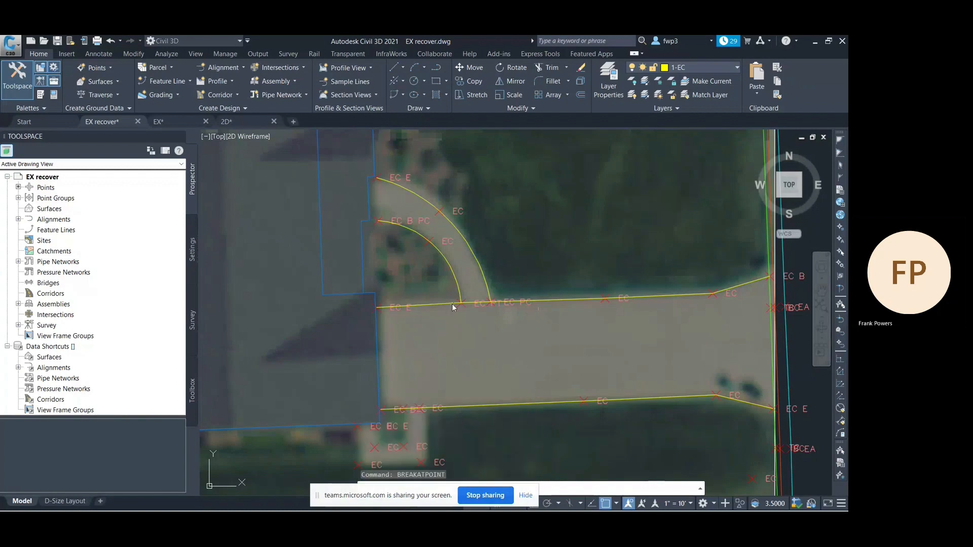
pyautogui.scroll(2, 458, 307)
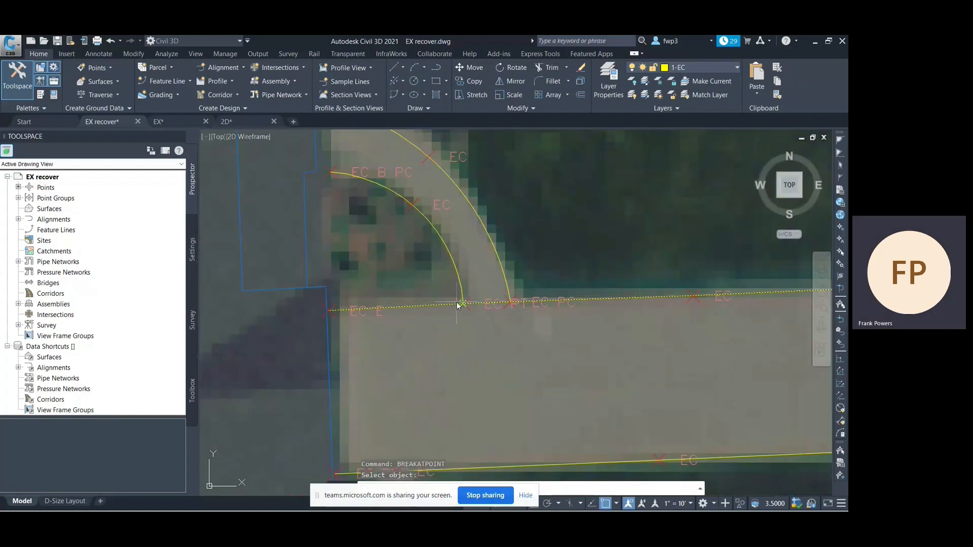
pyautogui.click(464, 306)
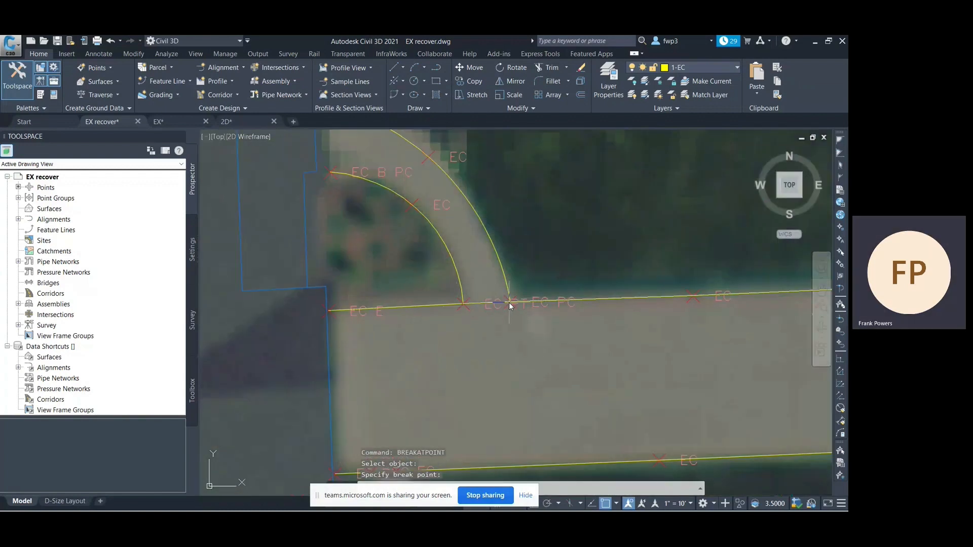
# Step: Break the driveway's north edge at the outer arc's end and erase the segment crossing the walkway opening
pyautogui.scroll(1, 510, 305)
pyautogui.rightClick(511, 330)
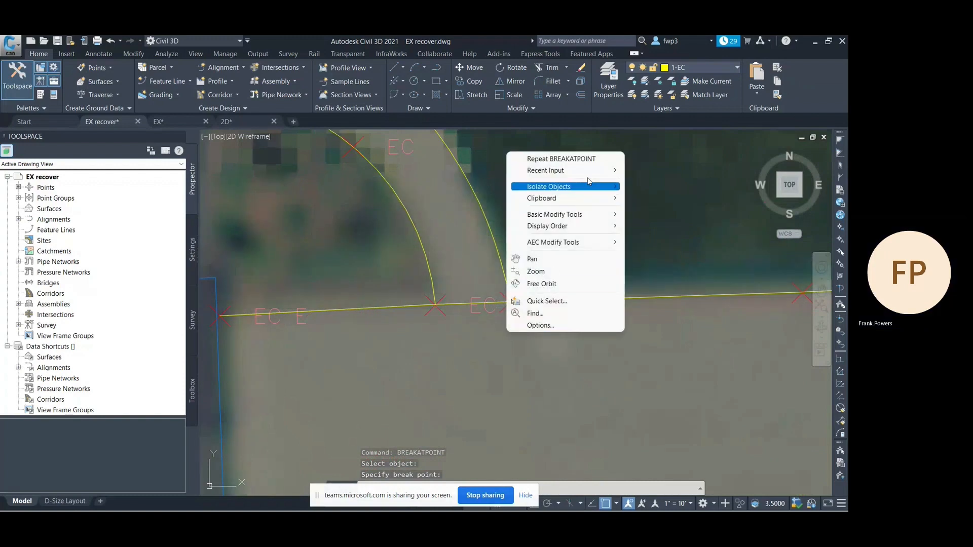
pyautogui.click(527, 158)
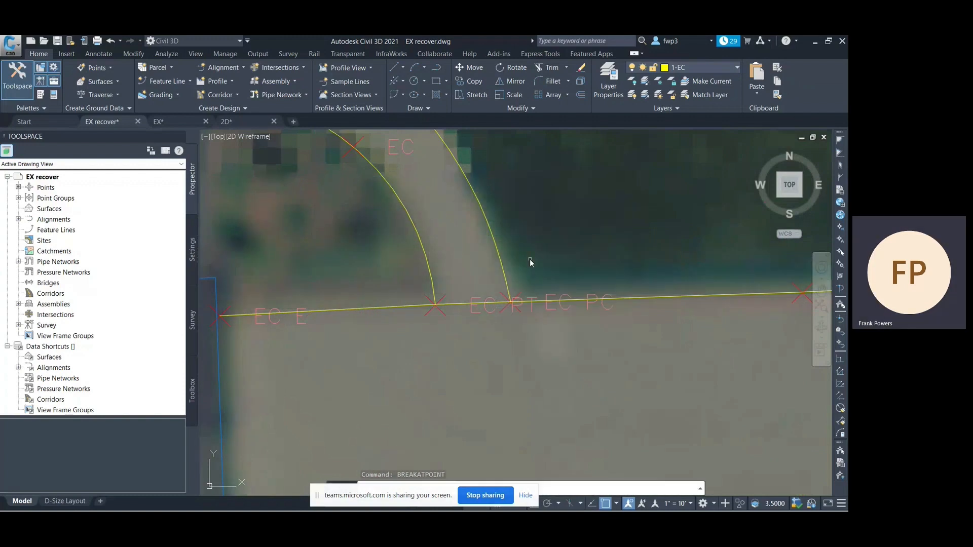
pyautogui.click(504, 302)
pyautogui.click(506, 301)
pyautogui.press('Delete')
pyautogui.scroll(-5, 505, 296)
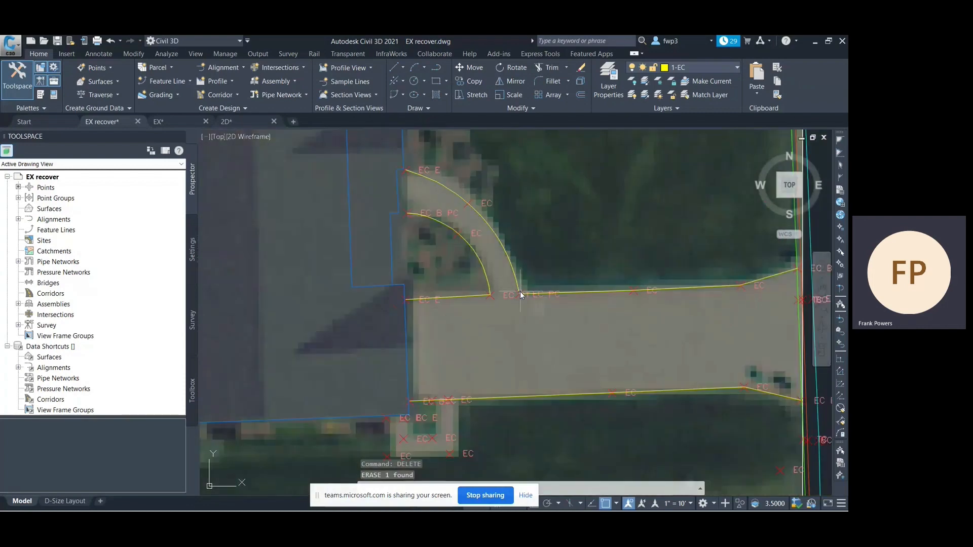
pyautogui.scroll(-2, 515, 295)
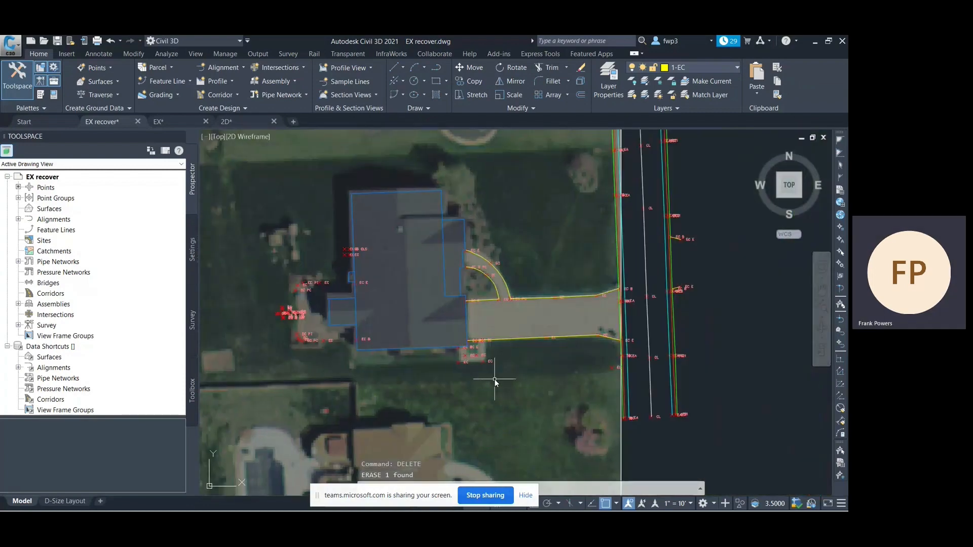
pyautogui.scroll(5, 494, 379)
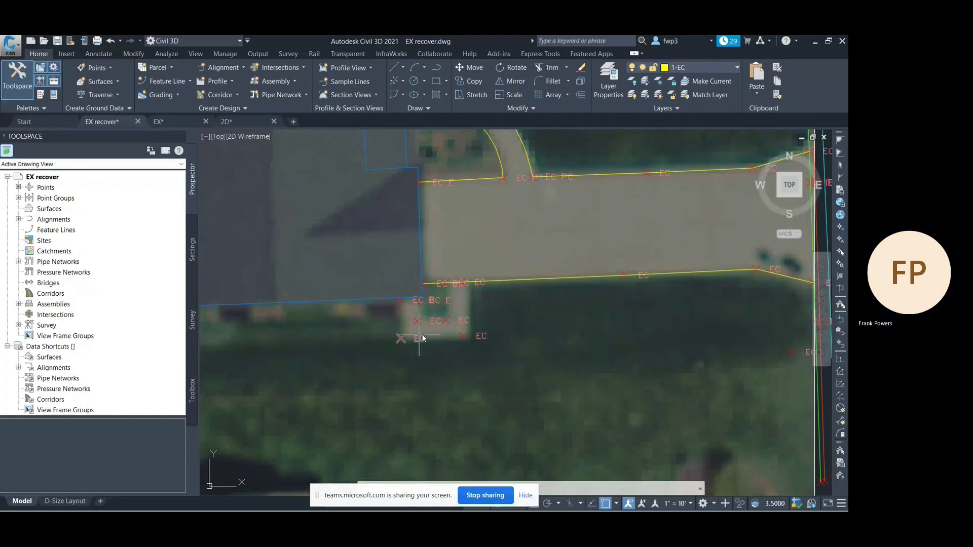
pyautogui.scroll(-4, 443, 336)
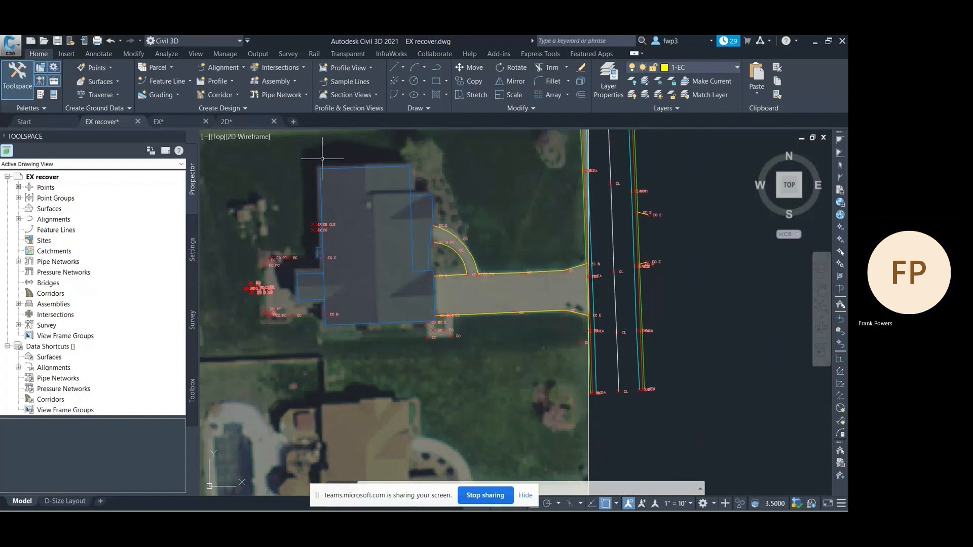
pyautogui.hotkey('alt', 'Tab')
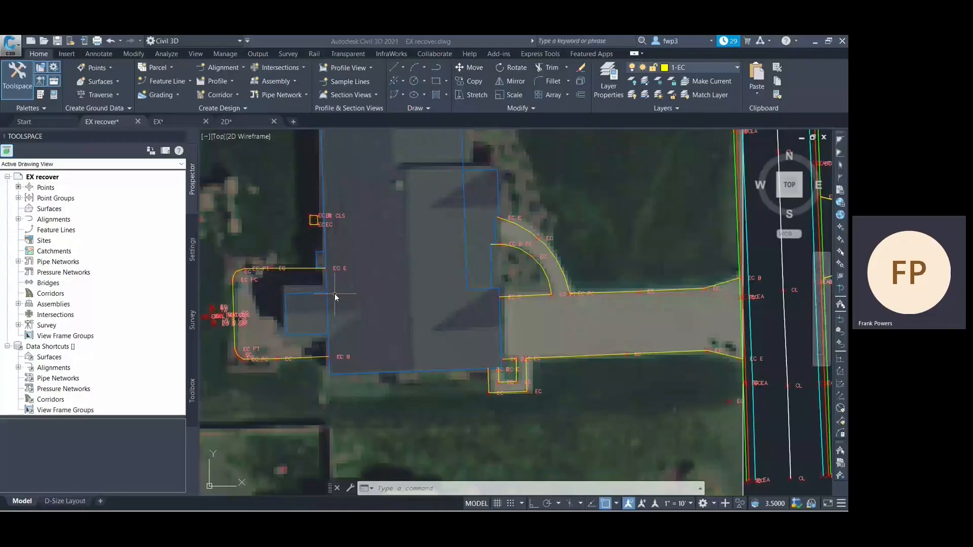
pyautogui.scroll(2, 312, 219)
pyautogui.scroll(-3, 313, 219)
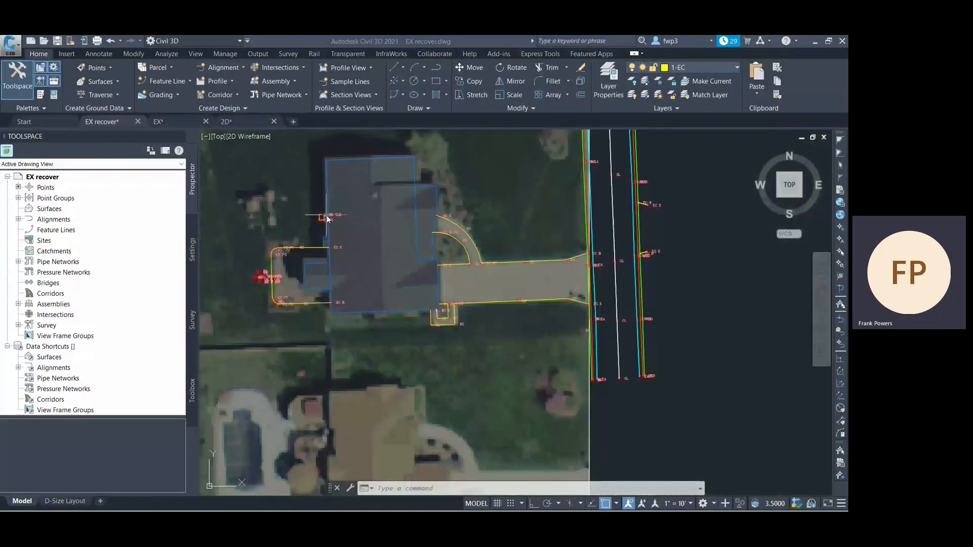
pyautogui.scroll(1, 304, 248)
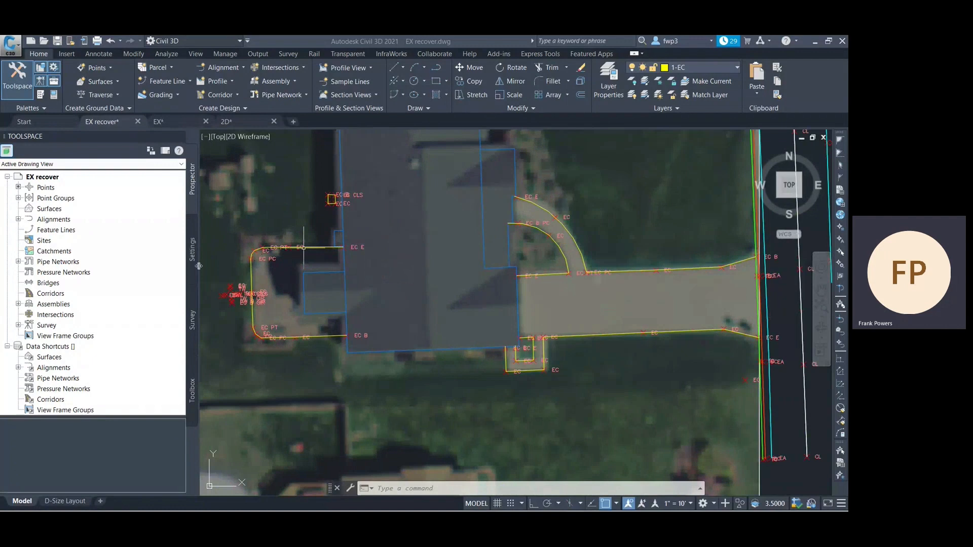
# Step: Change the Pavement point group's properties so its point markers and labels are hidden in the drawing
pyautogui.click(19, 198)
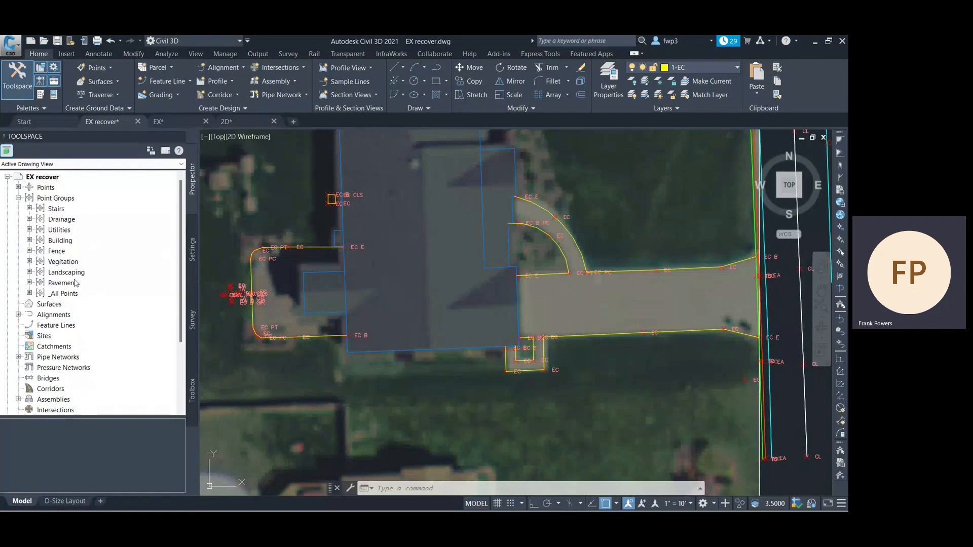
pyautogui.click(69, 287)
pyautogui.rightClick(93, 286)
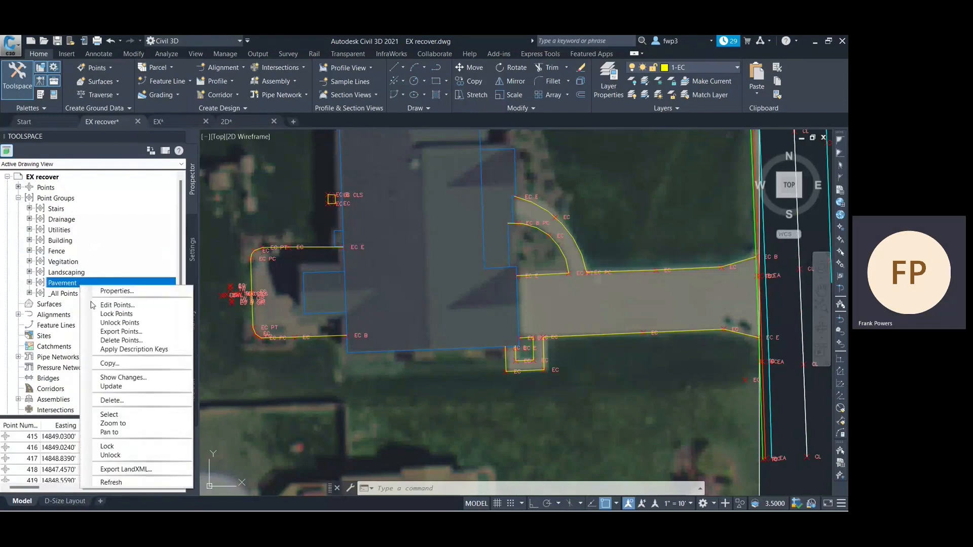
pyautogui.click(118, 291)
pyautogui.click(304, 279)
pyautogui.click(303, 303)
pyautogui.click(439, 390)
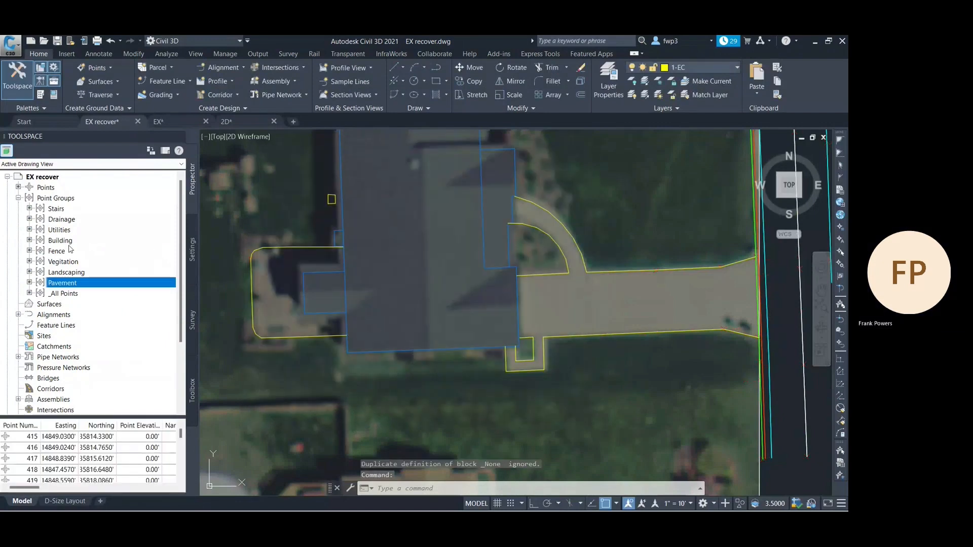
# Step: Set the Landscaping point group's point style to Basic and its label style to one showing the point descriptions
pyautogui.rightClick(76, 272)
pyautogui.click(127, 276)
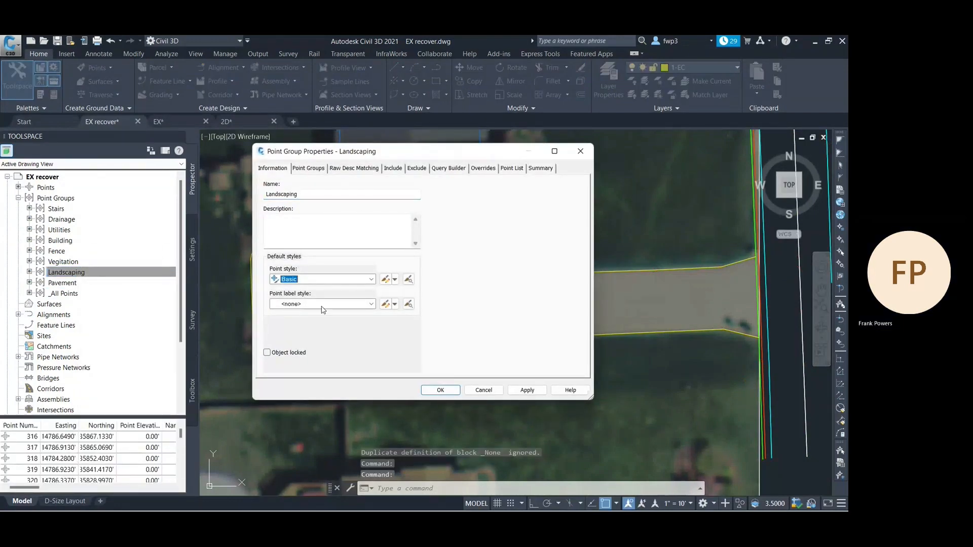
pyautogui.click(321, 306)
pyautogui.press('d')
pyautogui.click(439, 390)
pyautogui.scroll(-5, 344, 332)
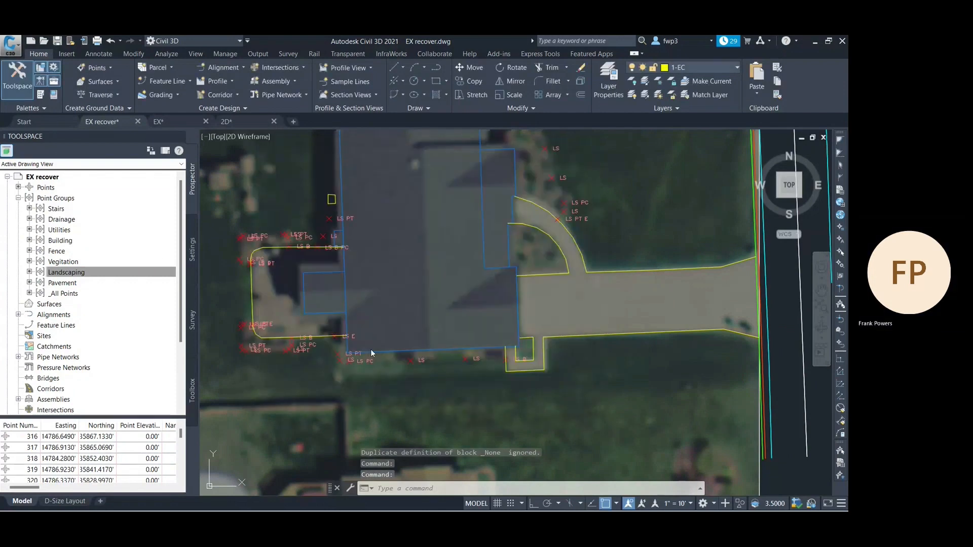
pyautogui.scroll(5, 268, 328)
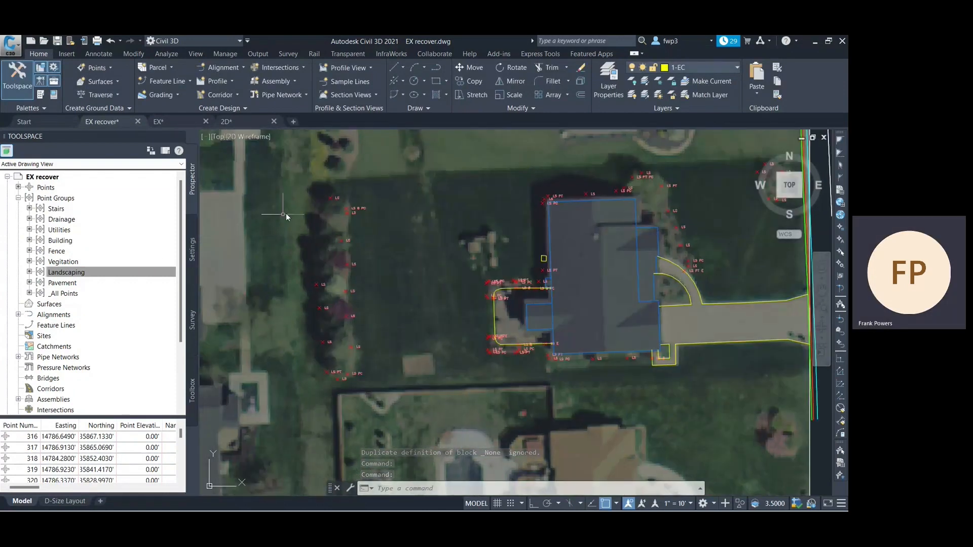
pyautogui.scroll(2, 340, 396)
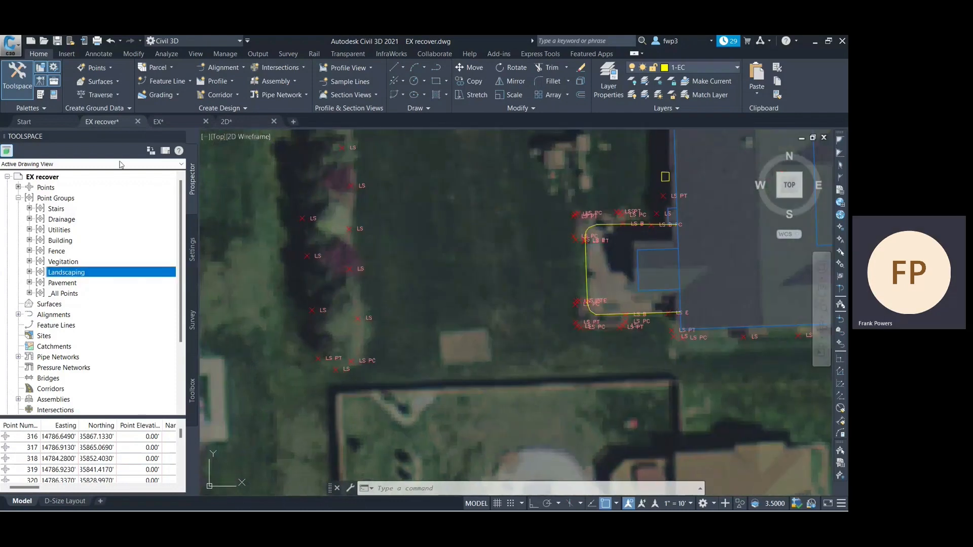
pyautogui.scroll(2, 336, 380)
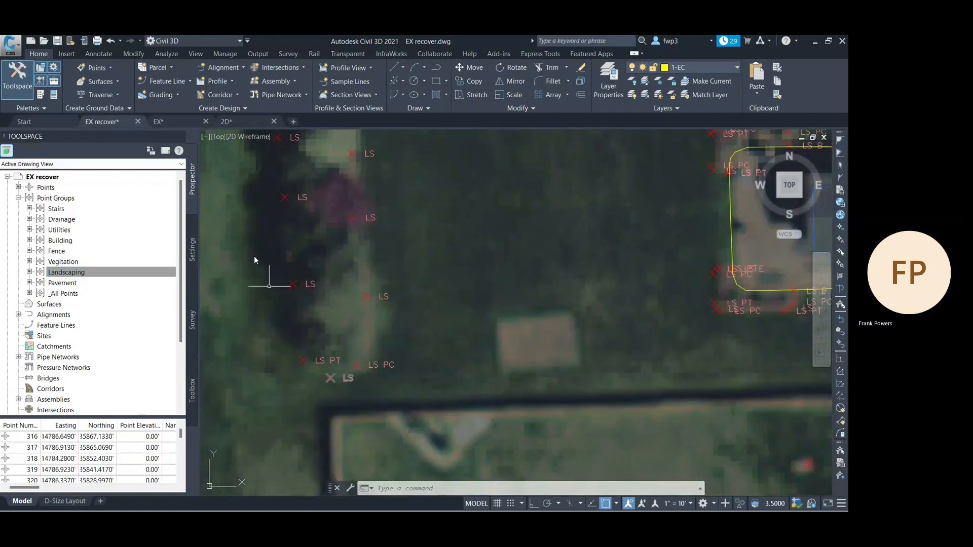
pyautogui.click(425, 68)
pyautogui.click(439, 97)
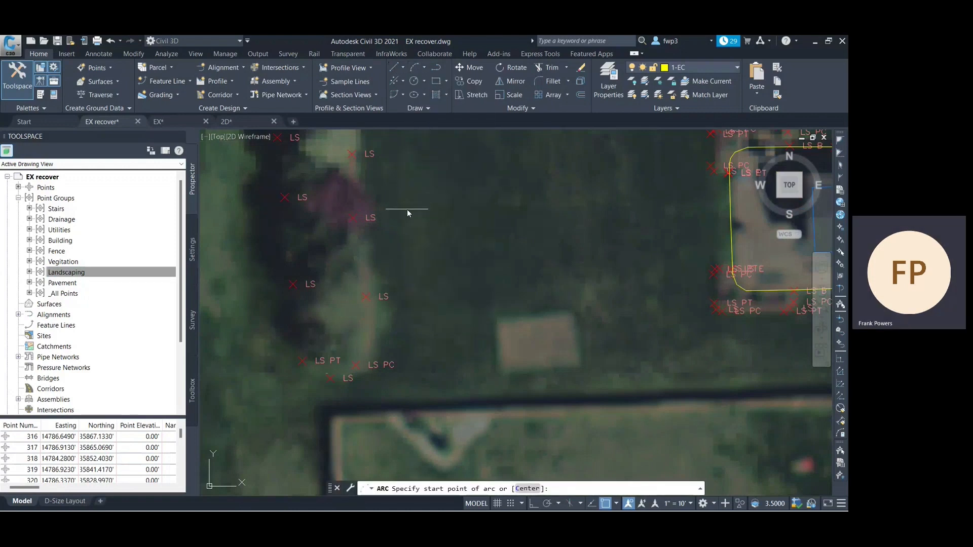
pyautogui.press('Escape')
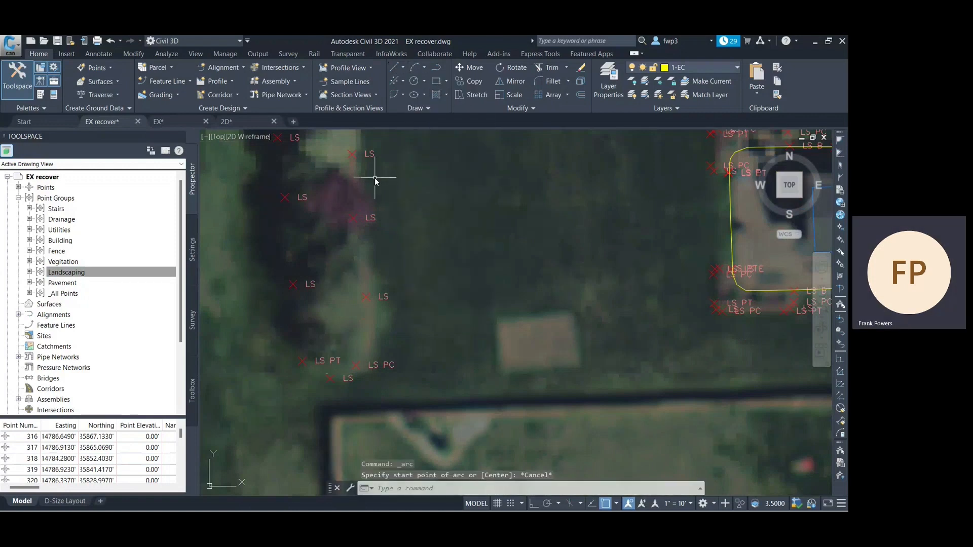
# Step: Make 1-LS the current layer for the landscaping linework
pyautogui.write('la')
pyautogui.press('Return')
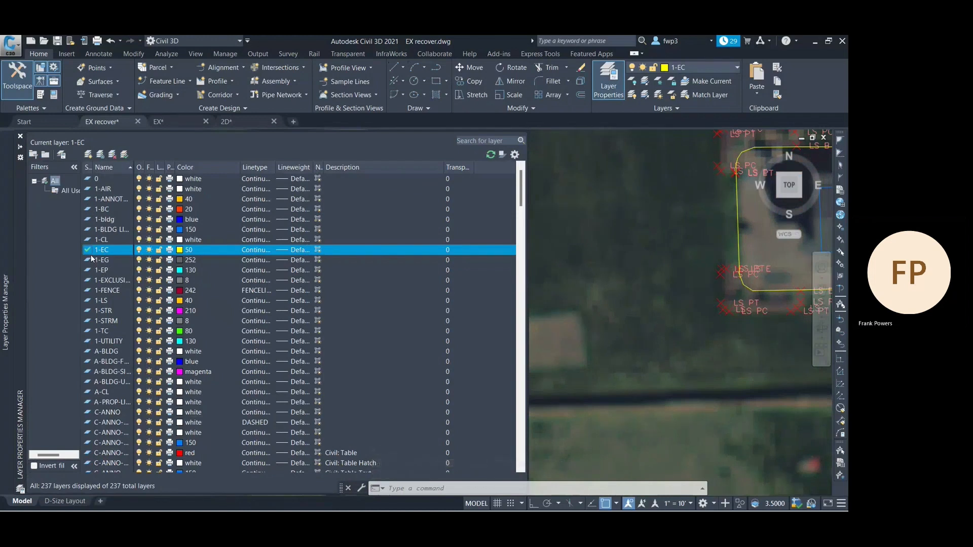
pyautogui.doubleClick(88, 301)
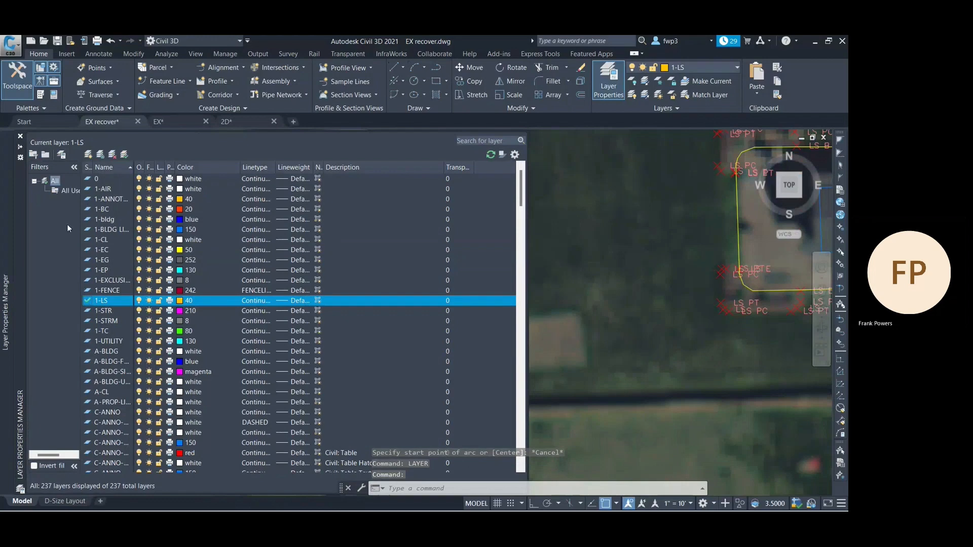
pyautogui.click(21, 137)
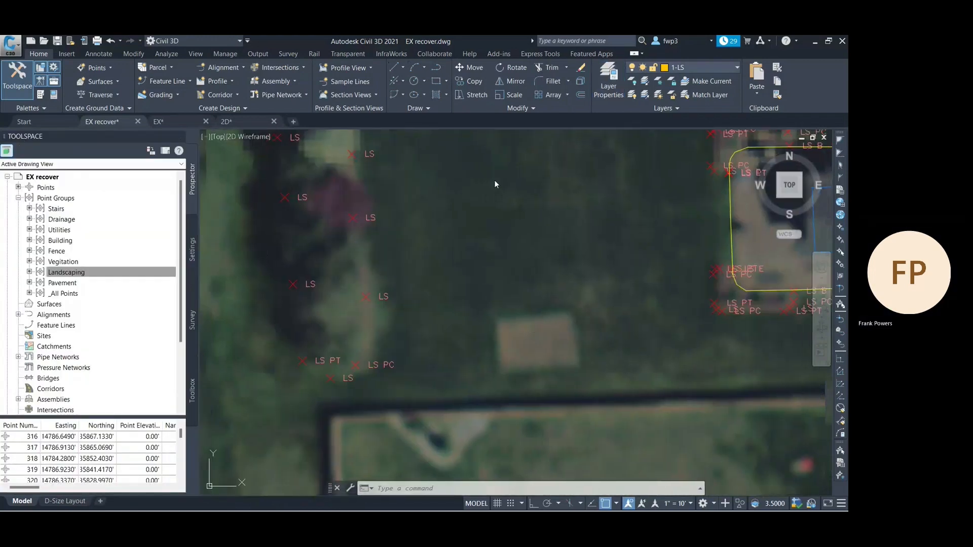
# Step: Draw a 3-point arc at the west landscaping bed's south end, from LS PC through the LS point to LS PT
pyautogui.click(419, 70)
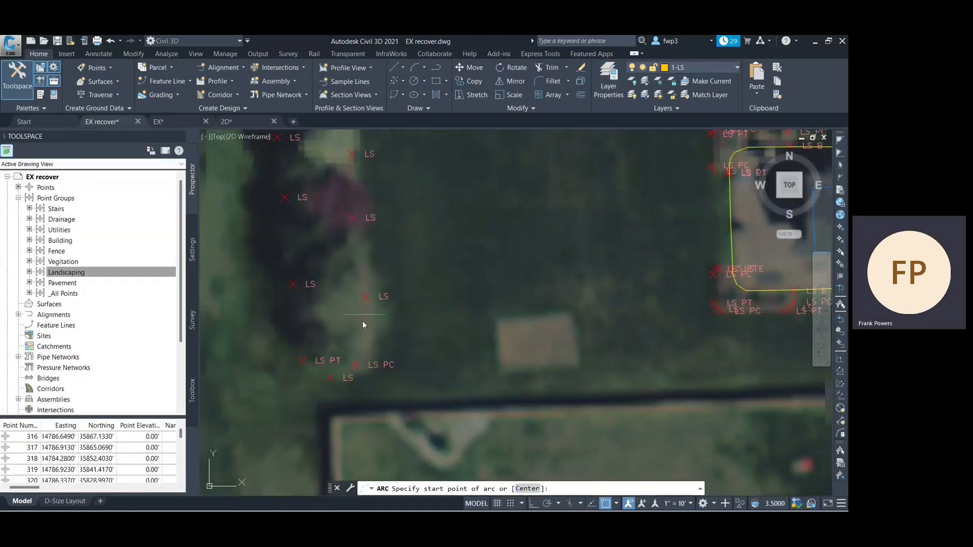
pyautogui.click(354, 365)
pyautogui.click(330, 378)
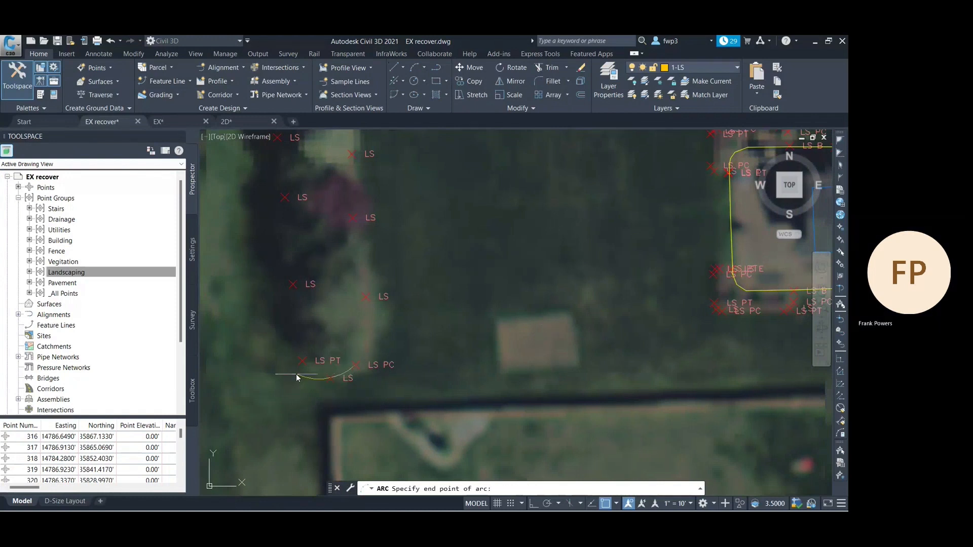
pyautogui.click(303, 361)
# Step: Draw a 3-point arc at the bed's north end, from the northernmost LS point through LS B PC to the adjacent LS point
pyautogui.rightClick(297, 347)
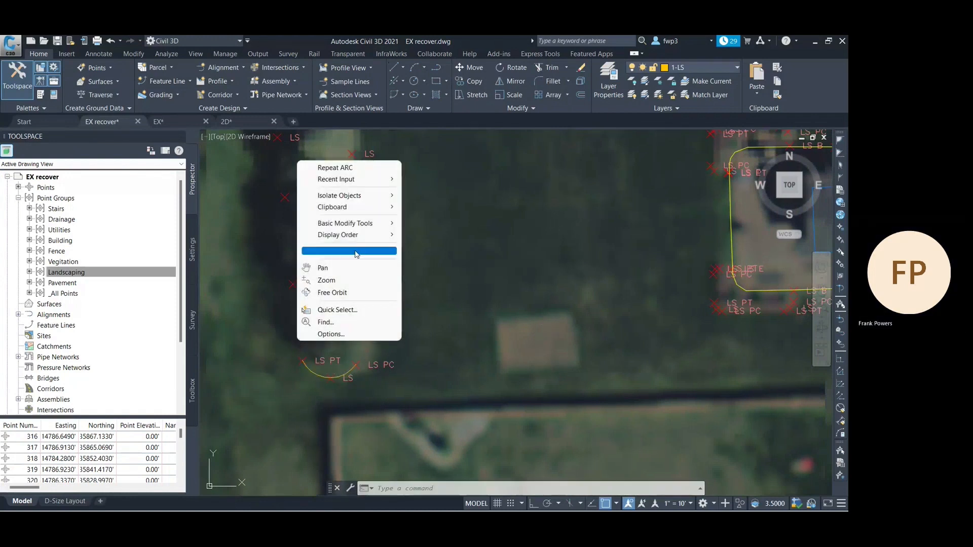
pyautogui.click(368, 168)
pyautogui.scroll(-5, 331, 243)
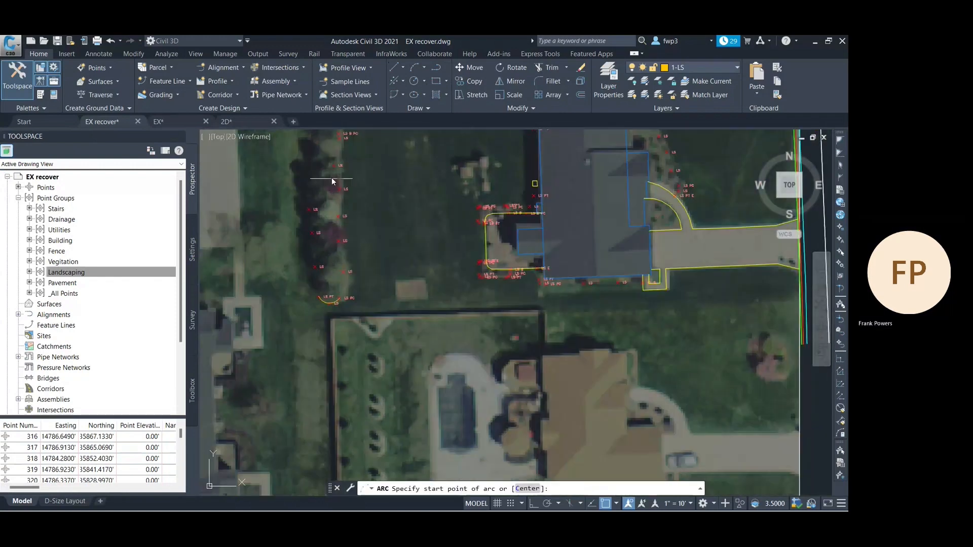
pyautogui.scroll(3, 308, 162)
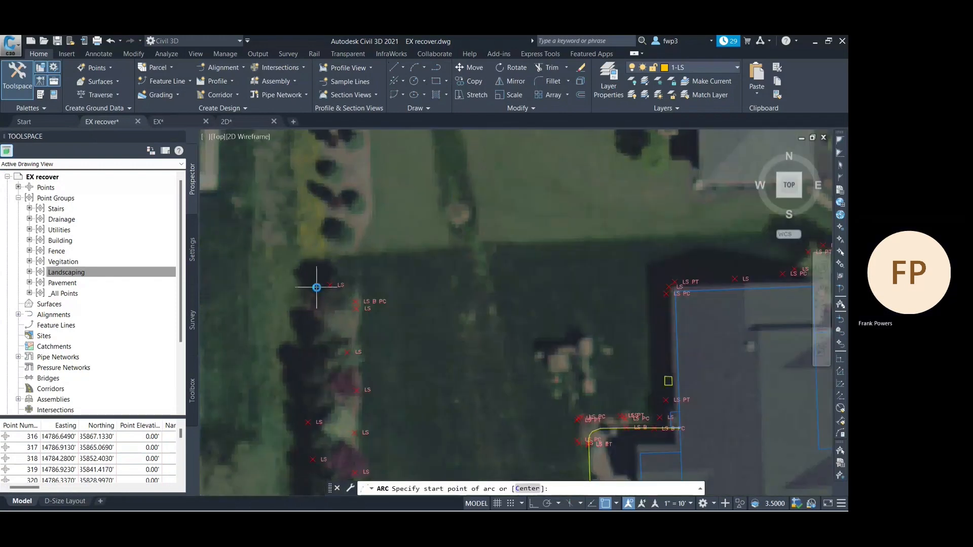
pyautogui.scroll(3, 324, 289)
pyautogui.click(337, 283)
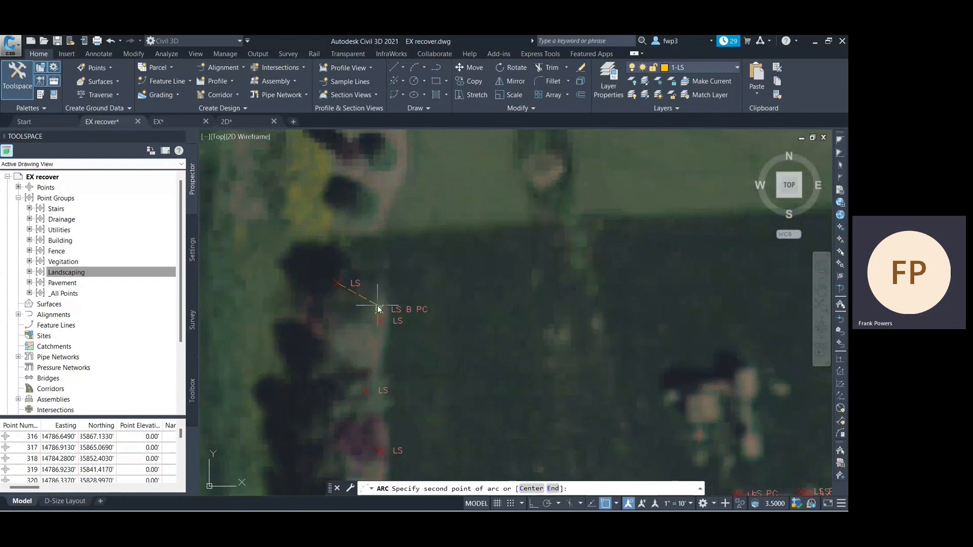
pyautogui.click(378, 309)
pyautogui.click(376, 321)
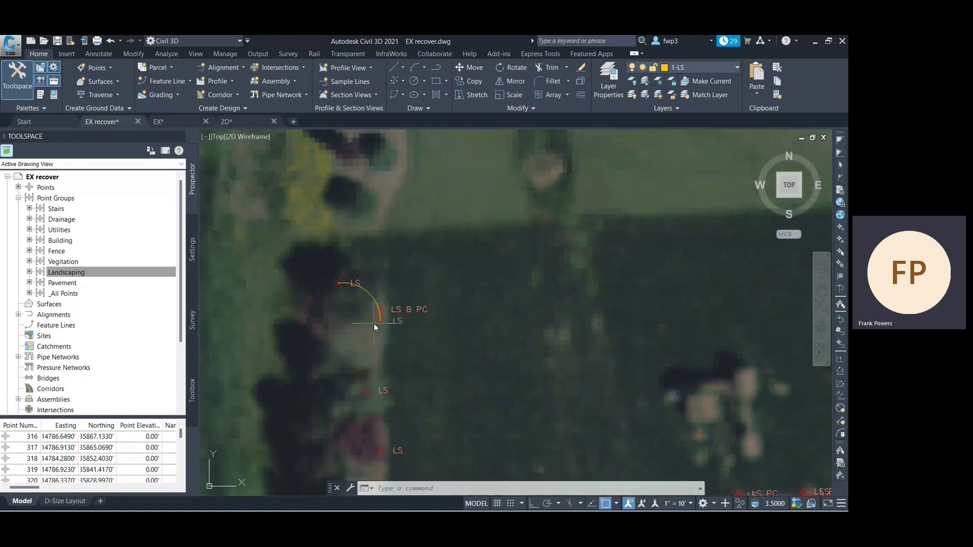
pyautogui.scroll(-2, 344, 327)
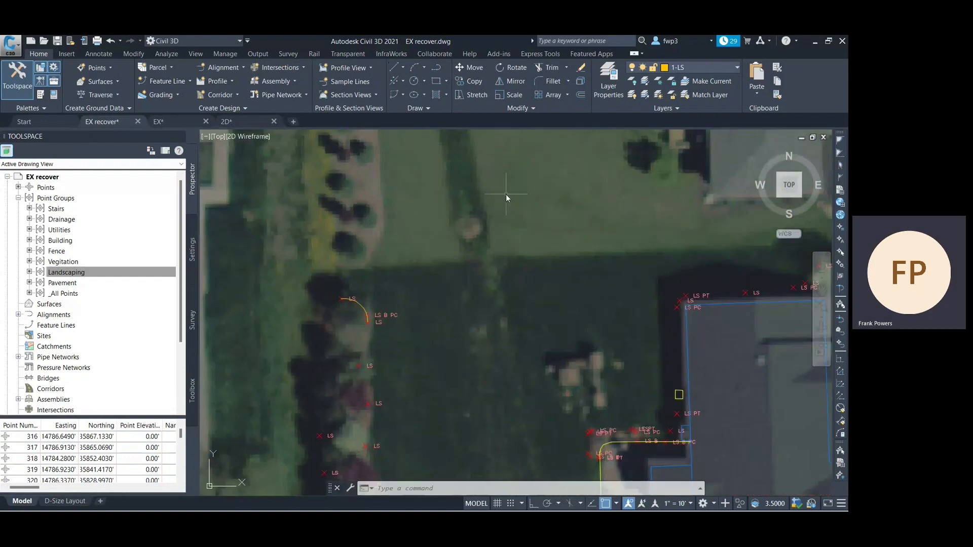
# Step: Draw a polyline along the bed's east edge from the north arc's end through the LS points to the south arc's LS PC point
pyautogui.write('PLINE')
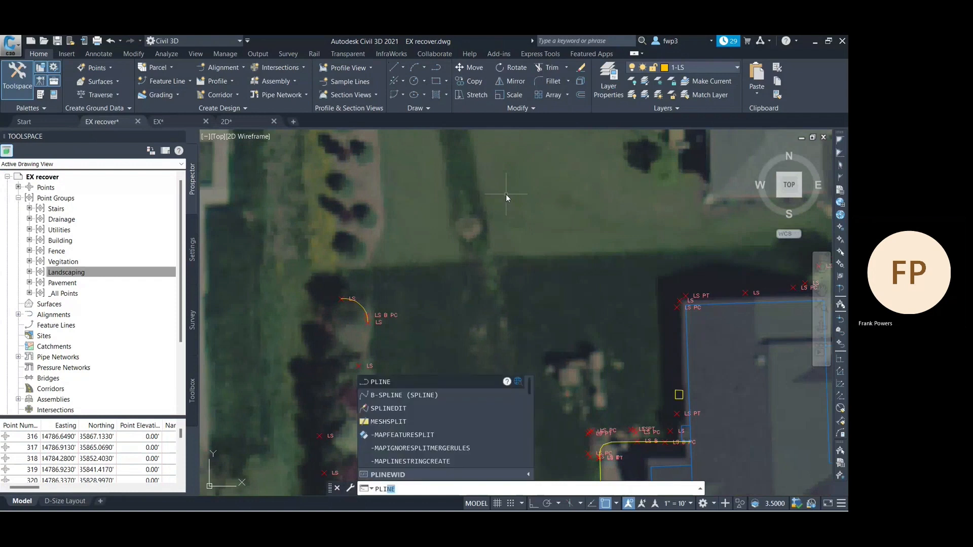
pyautogui.press('Return')
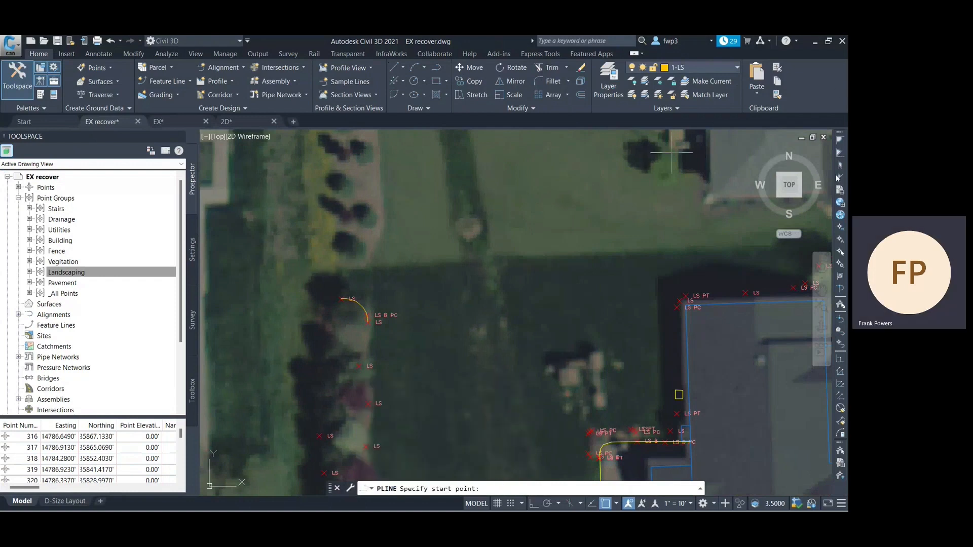
pyautogui.scroll(4, 367, 323)
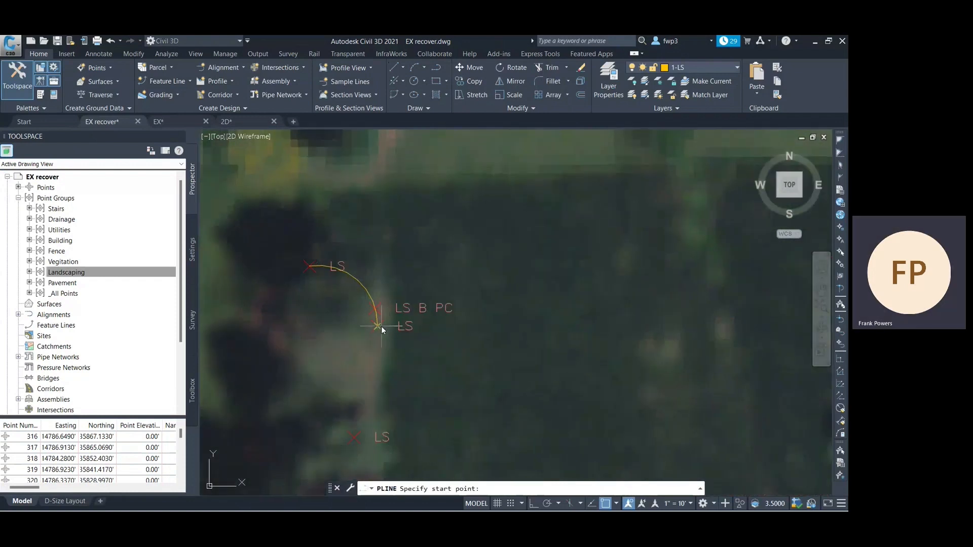
pyautogui.click(379, 328)
pyautogui.scroll(-3, 354, 366)
pyautogui.scroll(3, 366, 376)
pyautogui.click(368, 365)
pyautogui.scroll(-3, 369, 364)
pyautogui.scroll(2, 375, 385)
pyautogui.scroll(-2, 375, 377)
pyautogui.scroll(3, 370, 390)
pyautogui.scroll(-2, 368, 396)
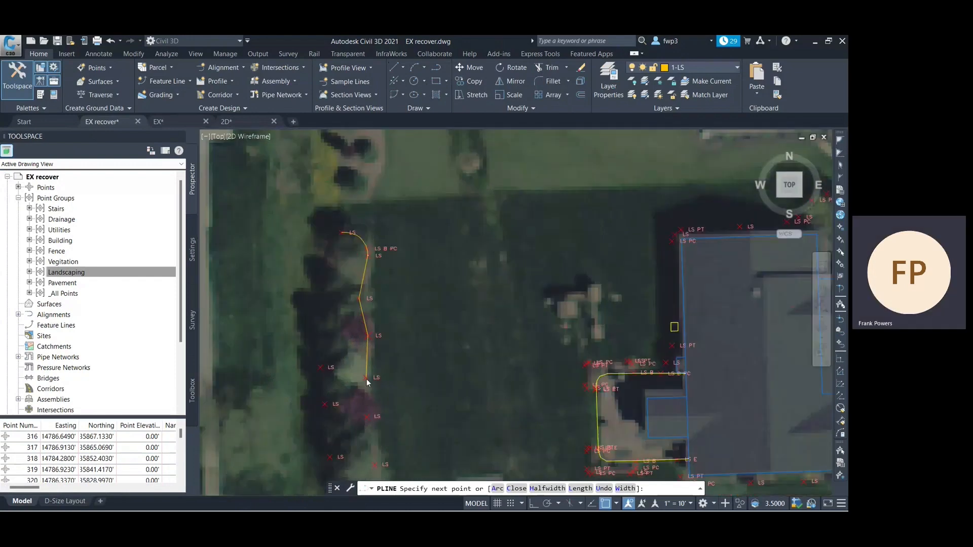
pyautogui.scroll(3, 367, 396)
pyautogui.scroll(-4, 368, 400)
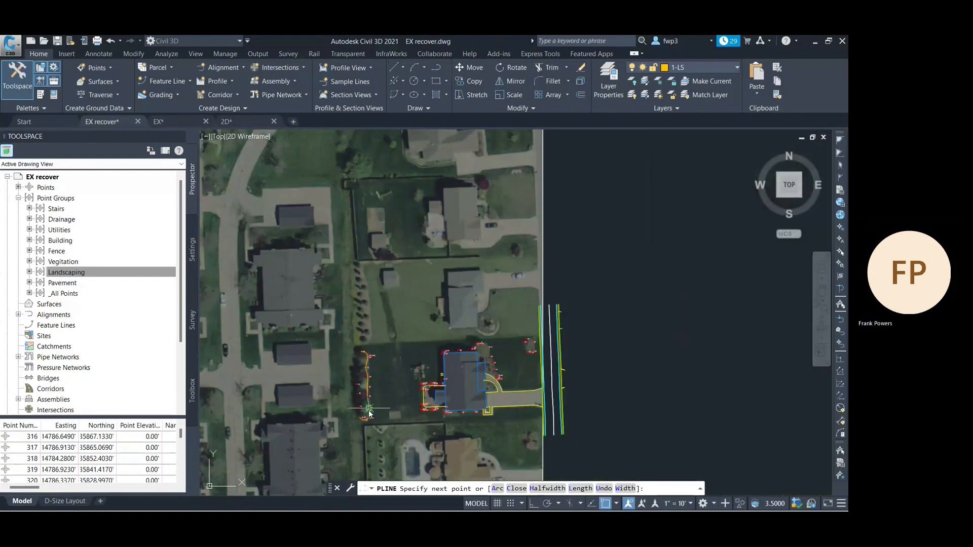
pyautogui.scroll(2, 368, 401)
pyautogui.scroll(-1, 358, 438)
pyautogui.scroll(4, 357, 438)
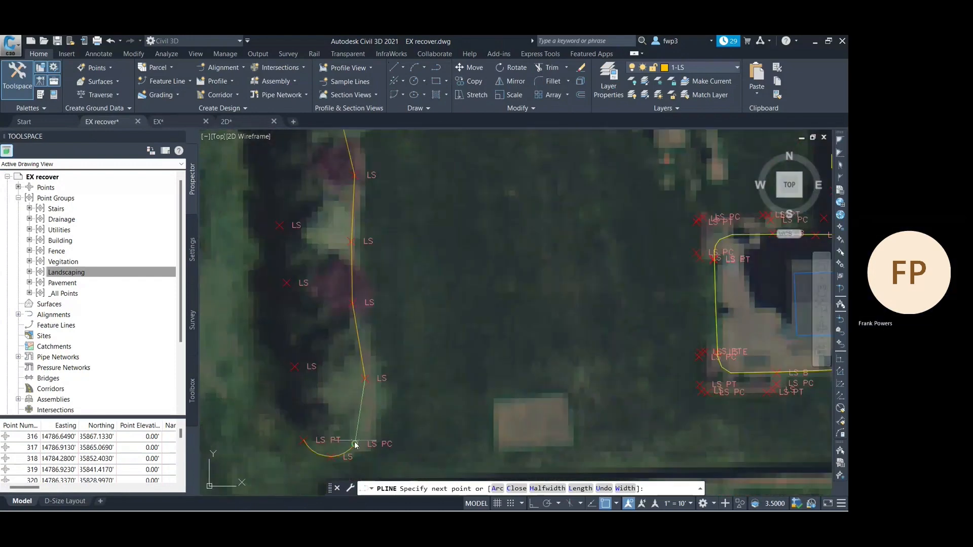
pyautogui.rightClick(339, 409)
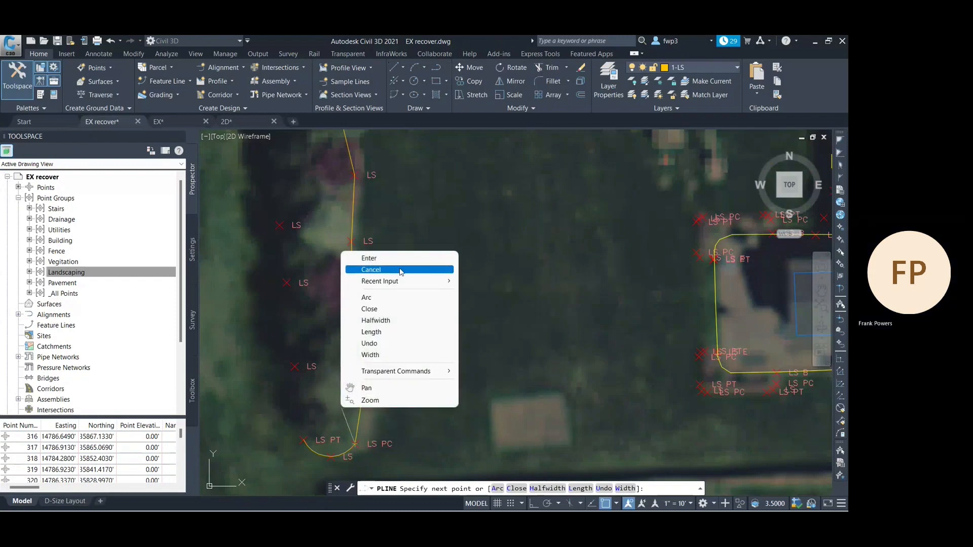
pyautogui.click(372, 258)
# Step: Draw a polyline along the bed's west edge from LS PT through the three LS points to the north arc's start point
pyautogui.rightClick(327, 342)
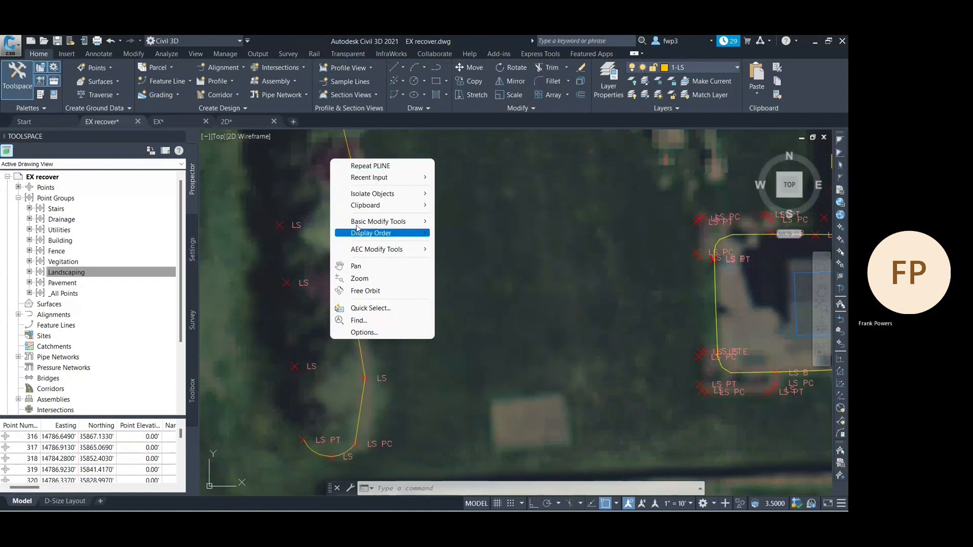
pyautogui.click(369, 168)
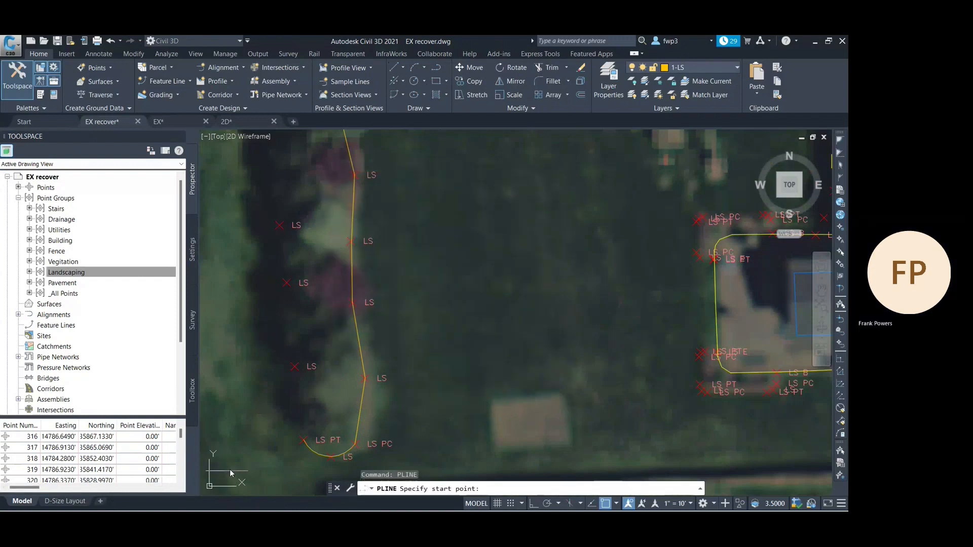
pyautogui.click(299, 442)
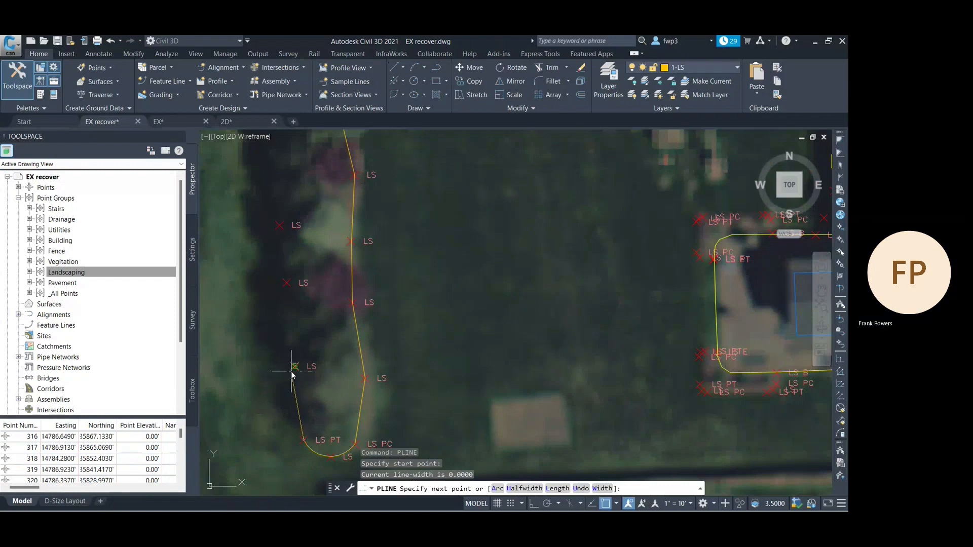
pyautogui.click(287, 283)
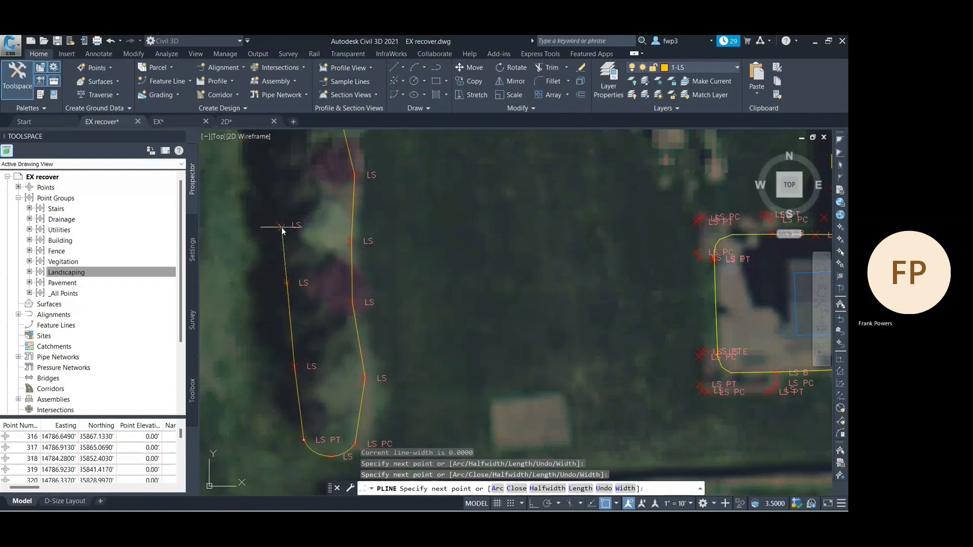
pyautogui.click(281, 226)
pyautogui.scroll(-3, 279, 223)
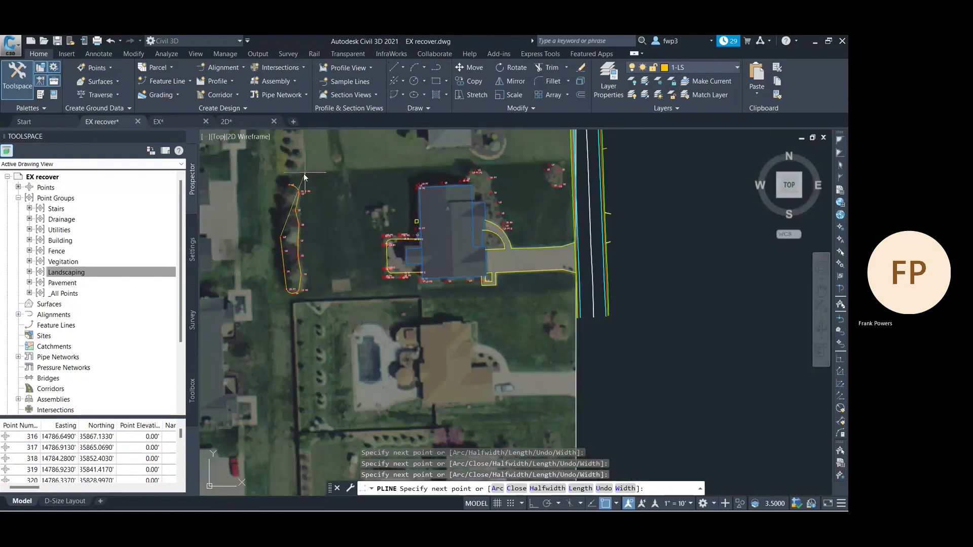
pyautogui.scroll(-2, 268, 185)
pyautogui.scroll(2, 269, 185)
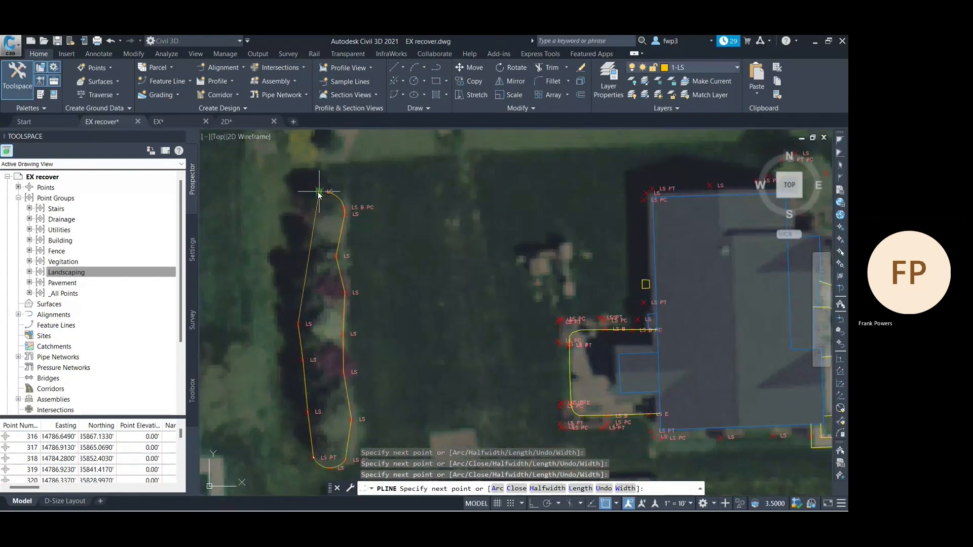
pyautogui.scroll(3, 319, 191)
pyautogui.click(319, 192)
pyautogui.rightClick(282, 218)
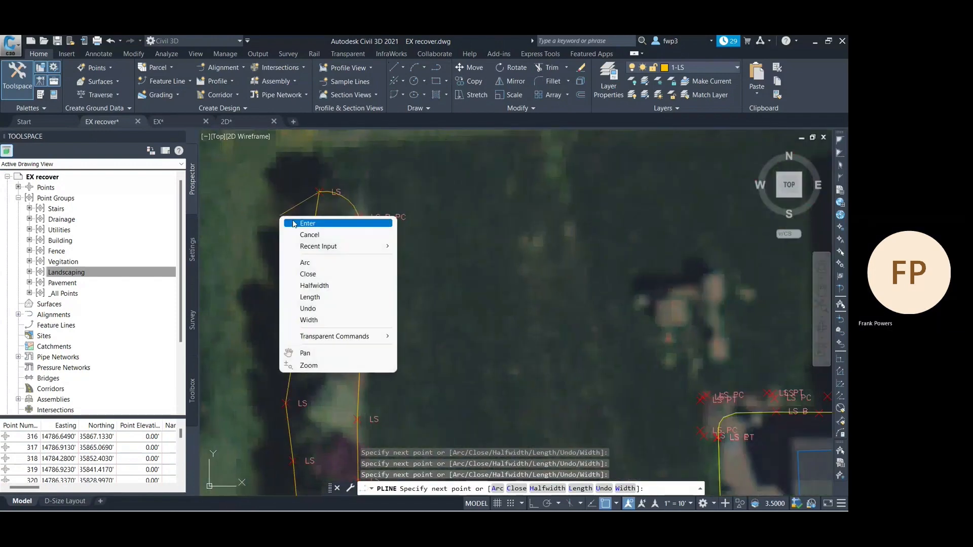
pyautogui.click(319, 223)
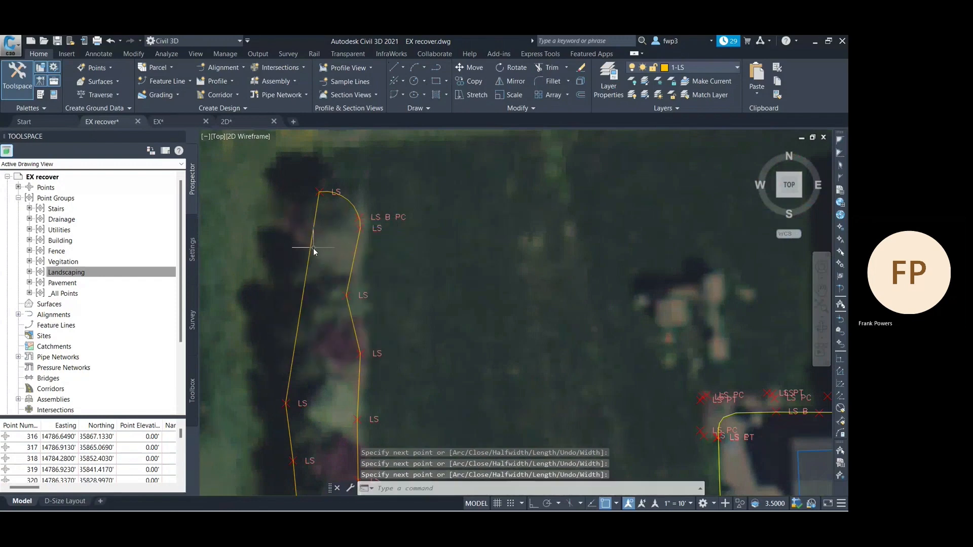
pyautogui.scroll(-2, 313, 244)
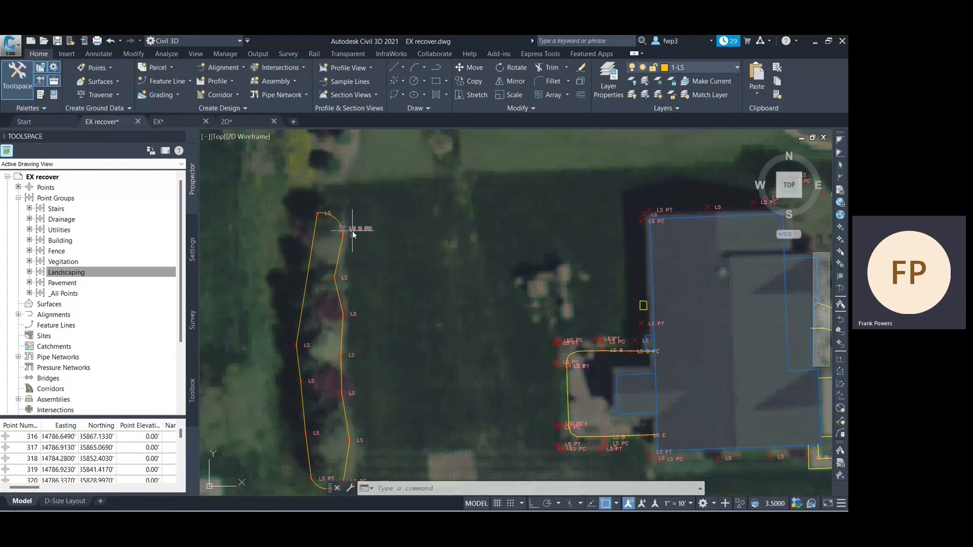
pyautogui.scroll(2, 327, 272)
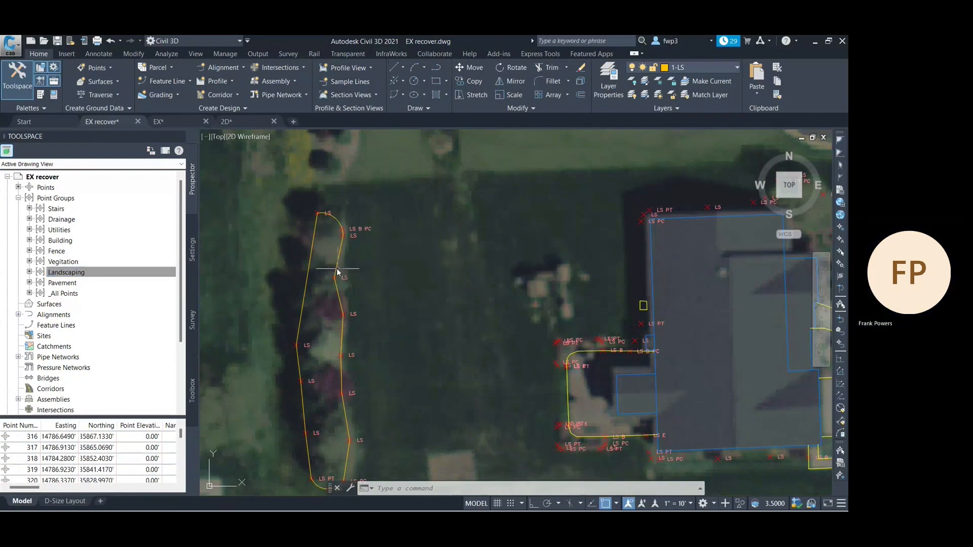
# Step: Fillet the west landscaping bed's east edge polyline with a 10 radius at the LS vertex between its two northernmost straight segments
pyautogui.scroll(-2, 332, 273)
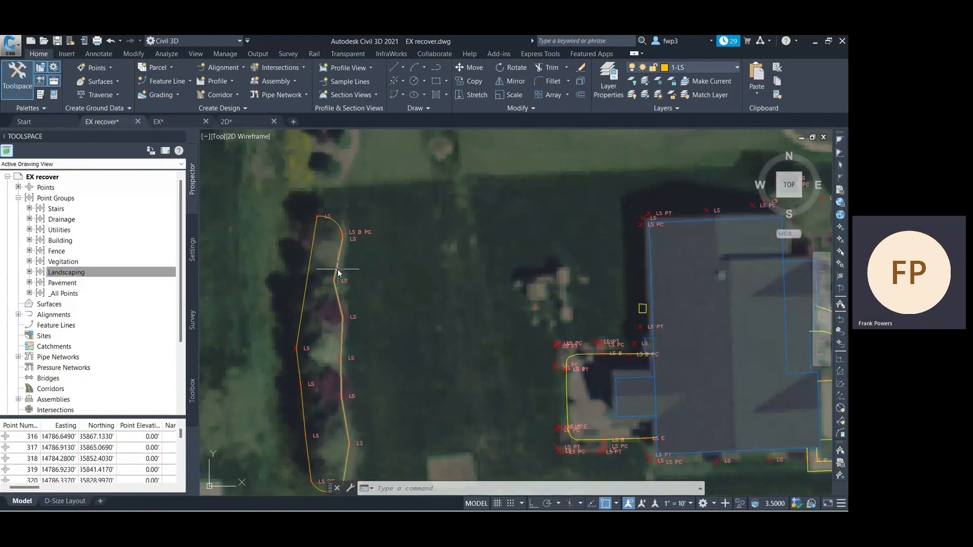
pyautogui.scroll(2, 334, 271)
pyautogui.click(334, 271)
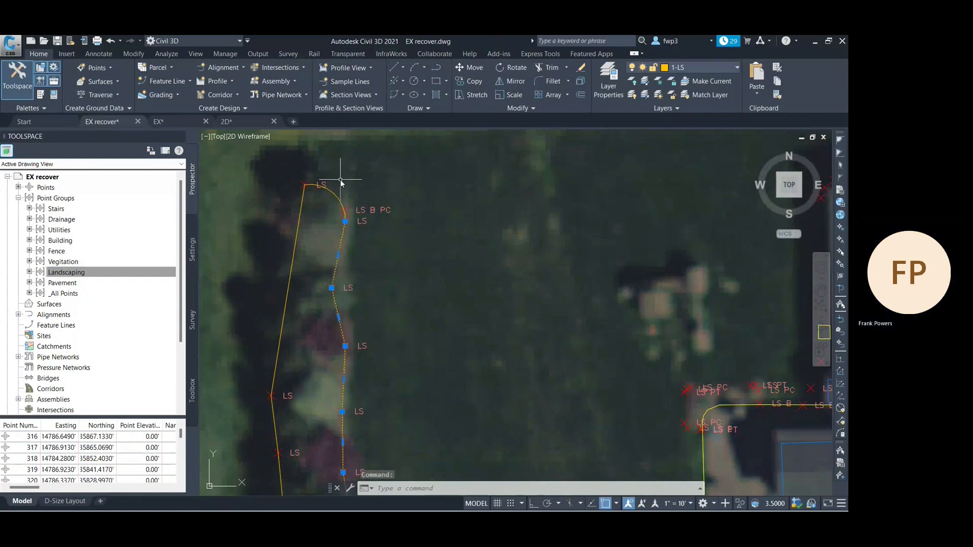
pyautogui.press('Escape')
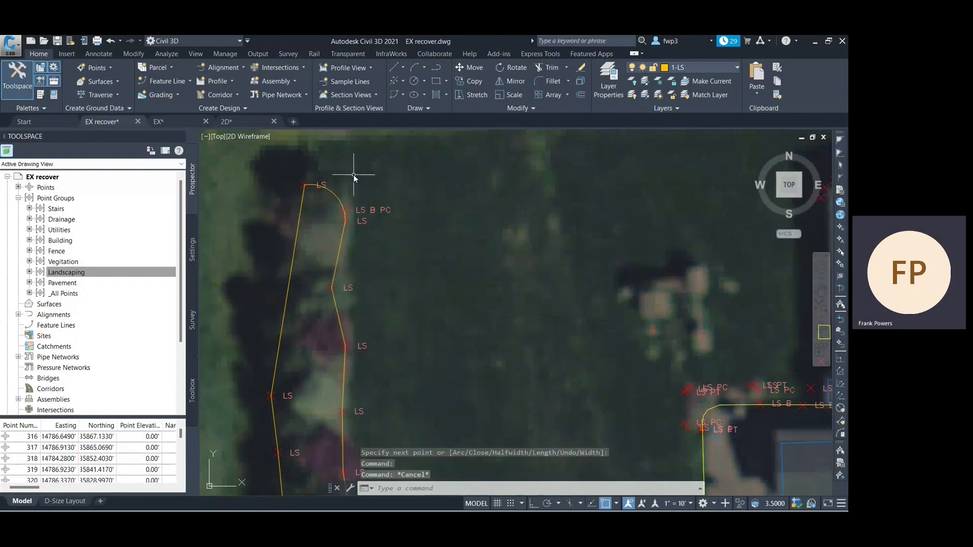
pyautogui.scroll(2, 342, 290)
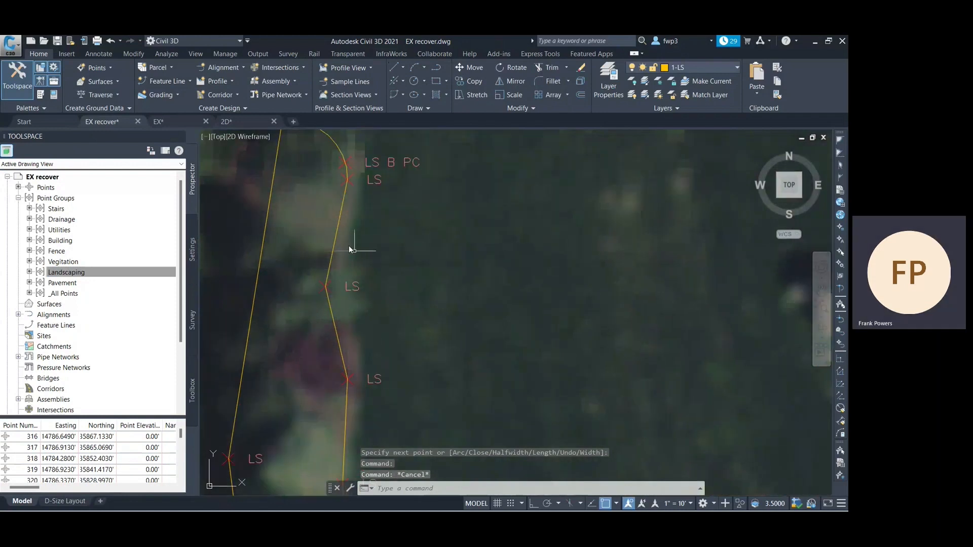
pyautogui.write('FILL')
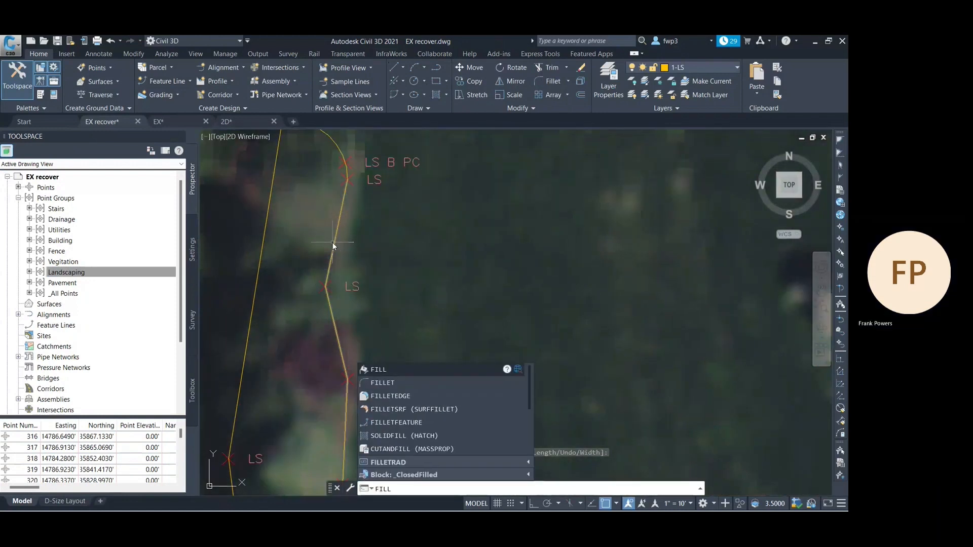
pyautogui.press('Down')
pyautogui.press('Return')
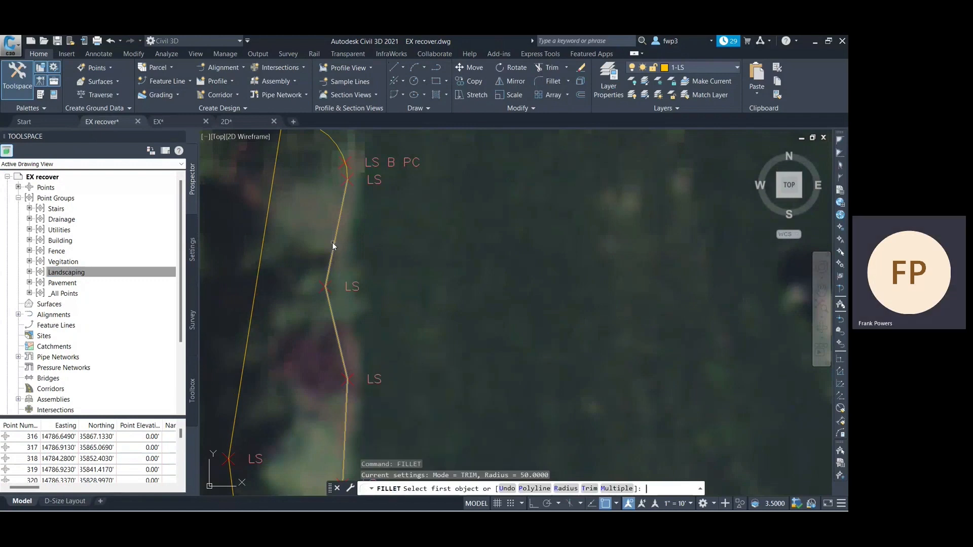
pyautogui.write('R')
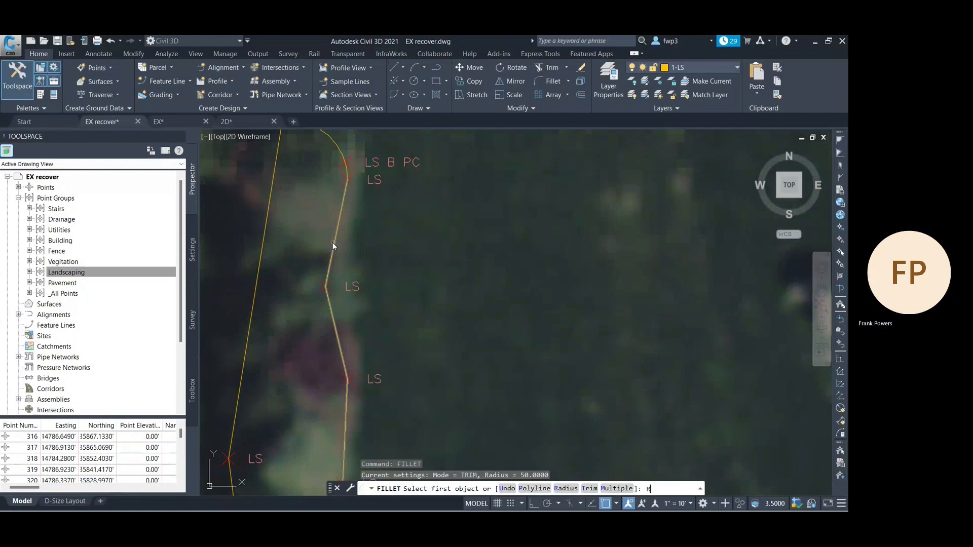
pyautogui.press('Return')
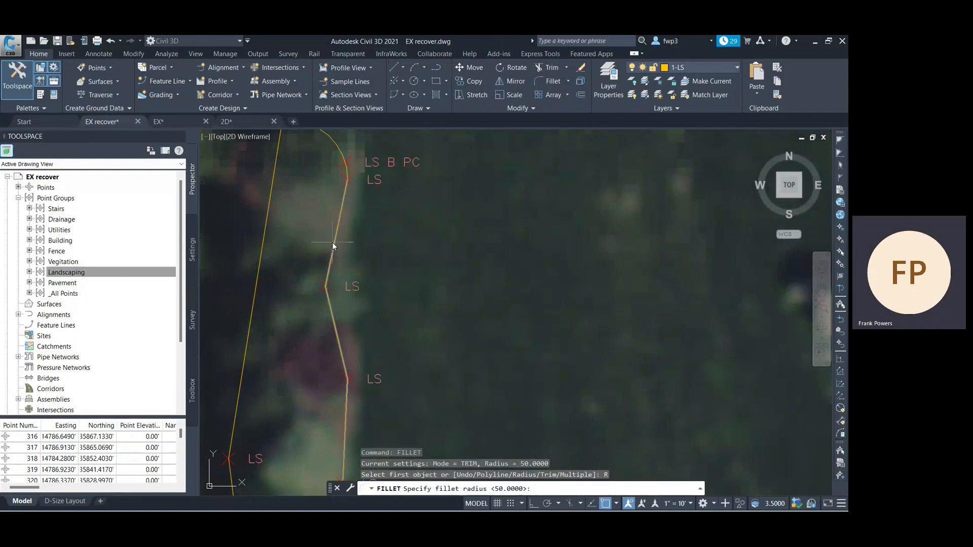
pyautogui.write('10')
pyautogui.press('Return')
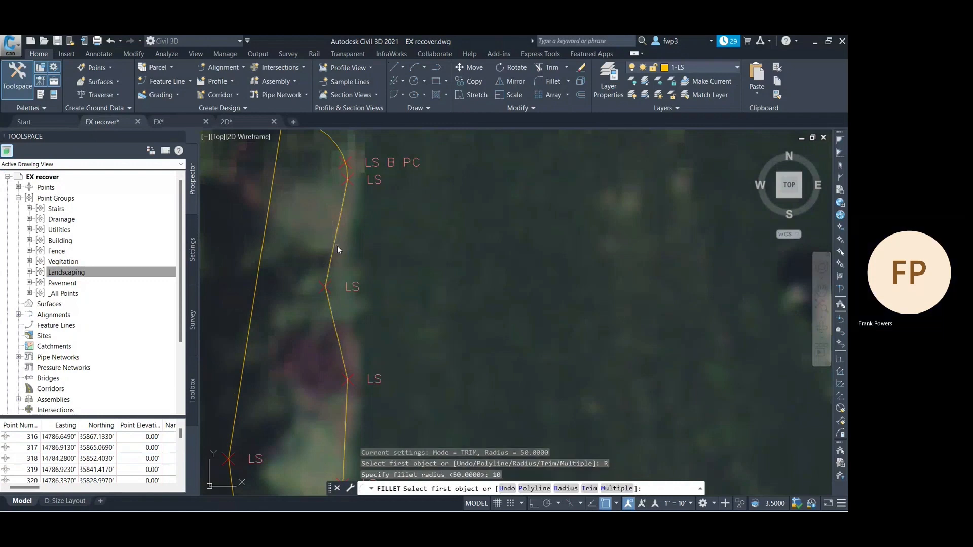
pyautogui.click(335, 246)
pyautogui.click(328, 300)
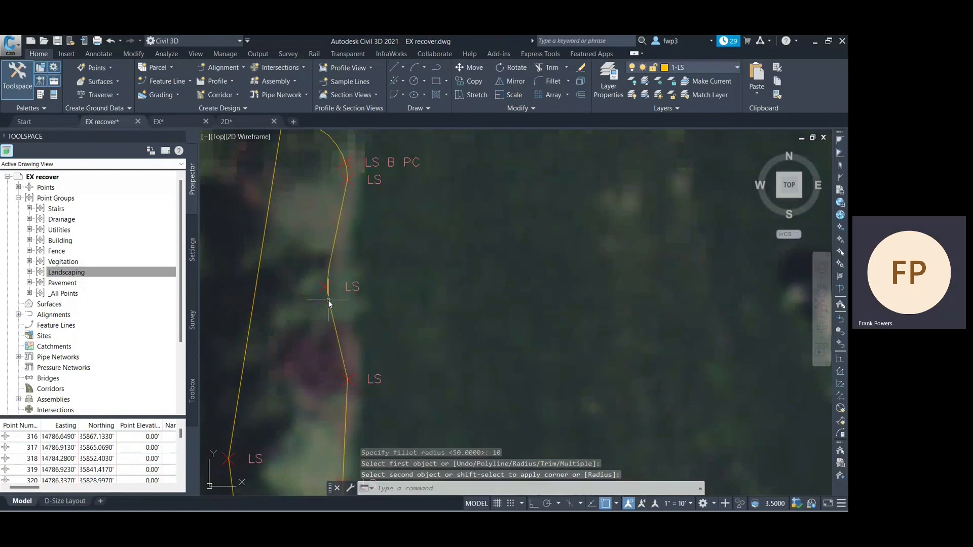
# Step: Examine the filleted east edge of the west landscaping bed and its remaining vertices
pyautogui.scroll(3, 325, 268)
pyautogui.scroll(-5, 339, 254)
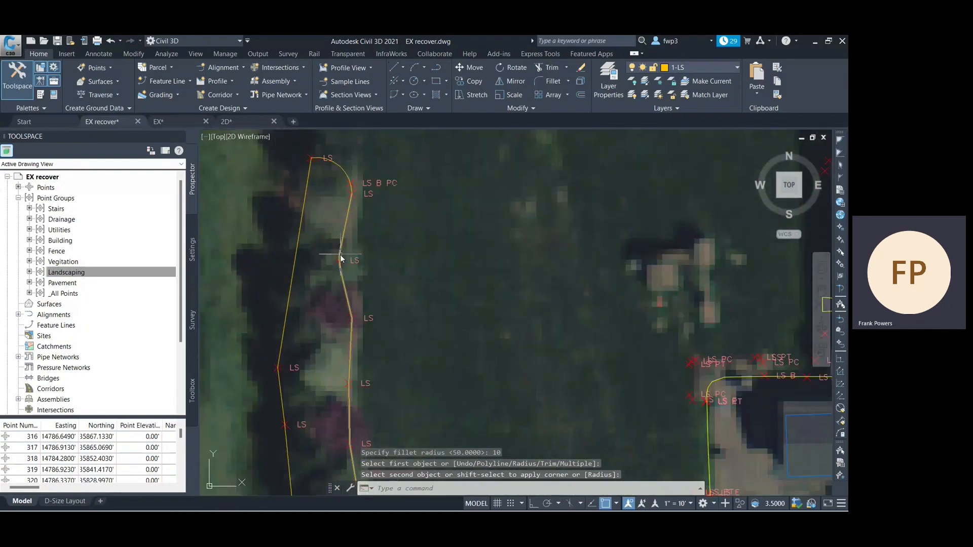
pyautogui.scroll(-5, 332, 354)
pyautogui.scroll(3, 342, 351)
pyautogui.click(341, 339)
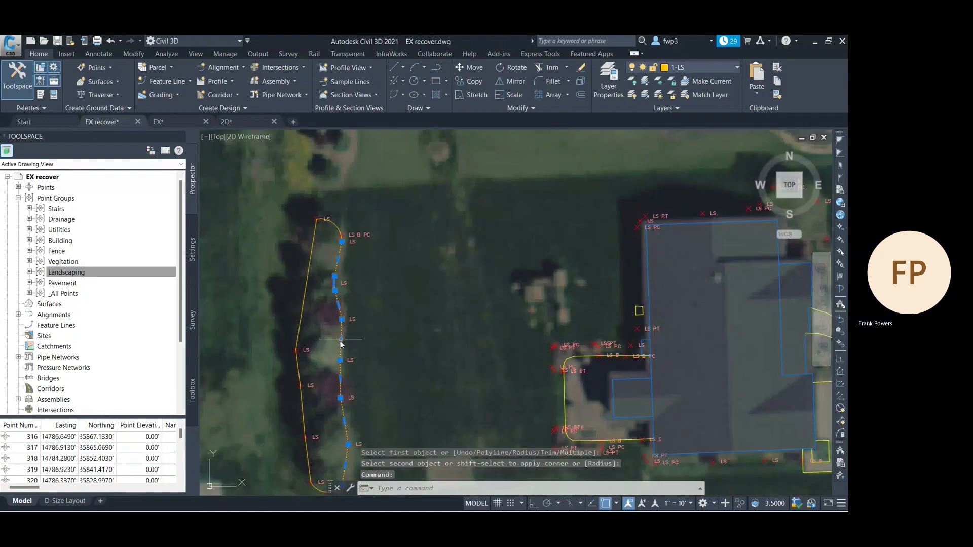
pyautogui.scroll(2, 337, 376)
pyautogui.scroll(-2, 310, 332)
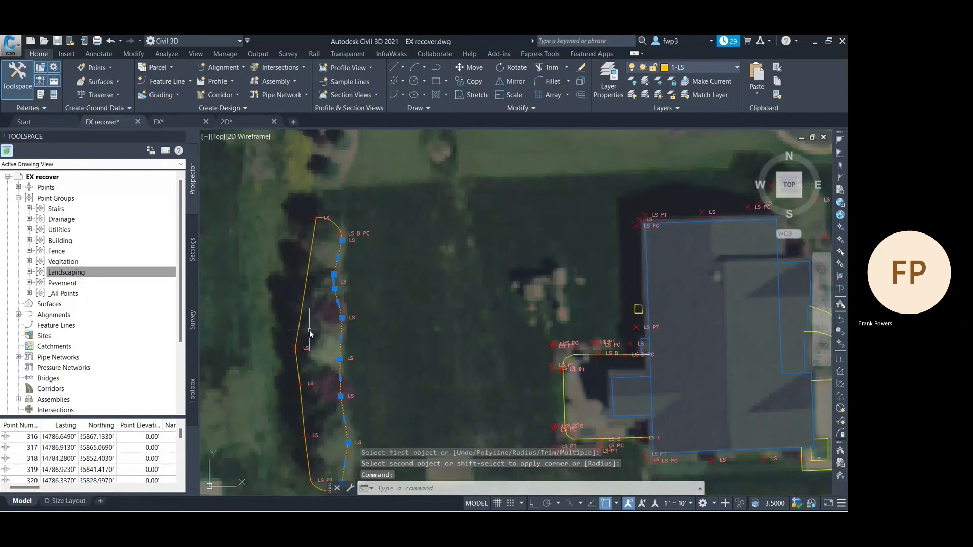
pyautogui.press('Escape')
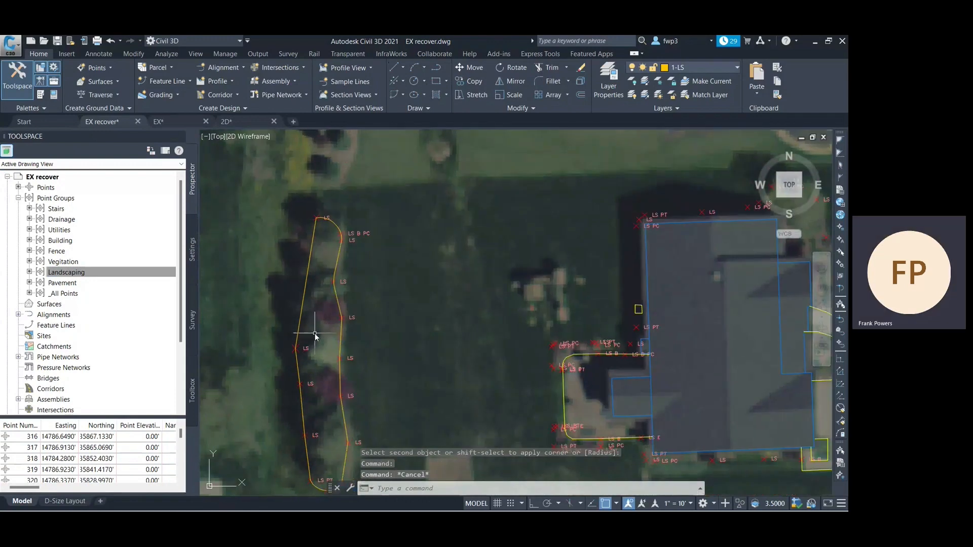
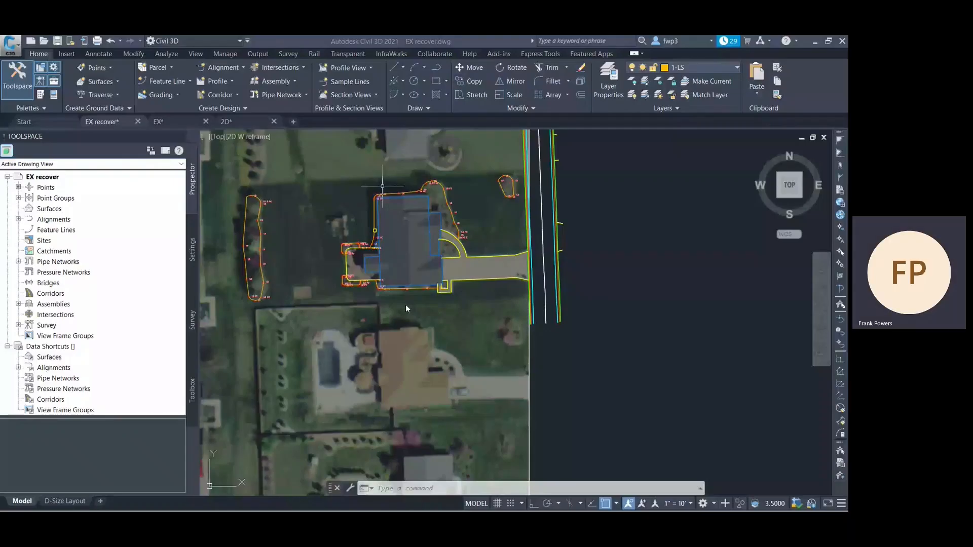
# Step: Expand the point groups and review the Vegitation group's default point and label styles
pyautogui.scroll(2, 439, 283)
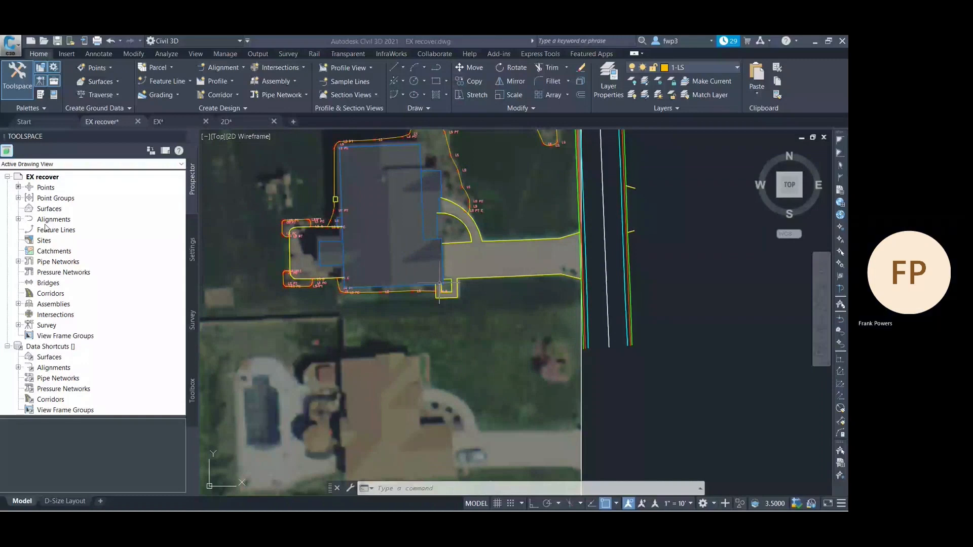
pyautogui.click(18, 197)
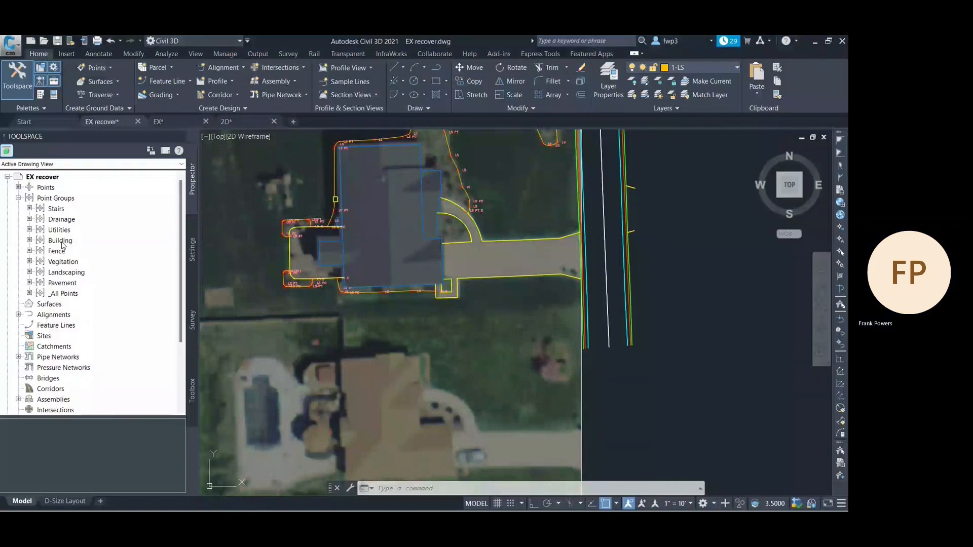
pyautogui.click(63, 262)
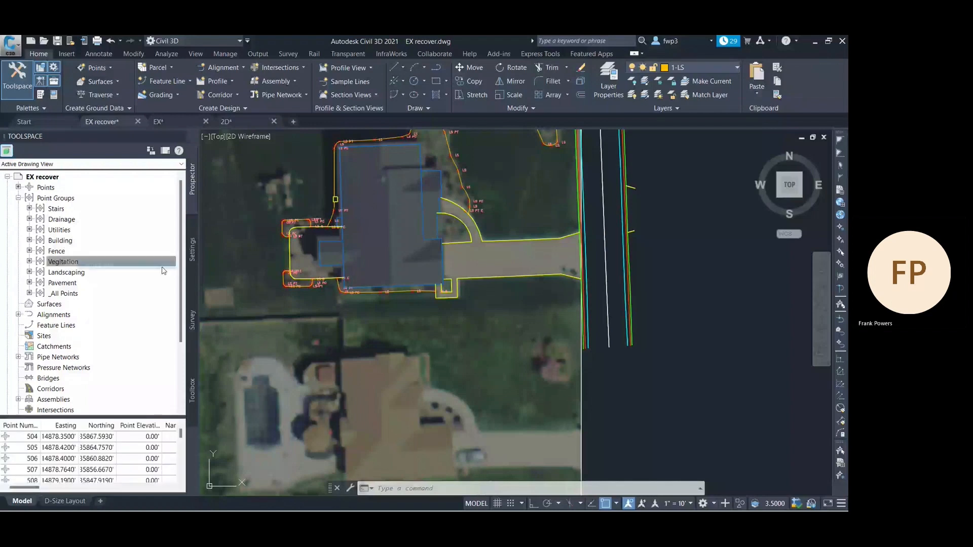
pyautogui.doubleClick(162, 265)
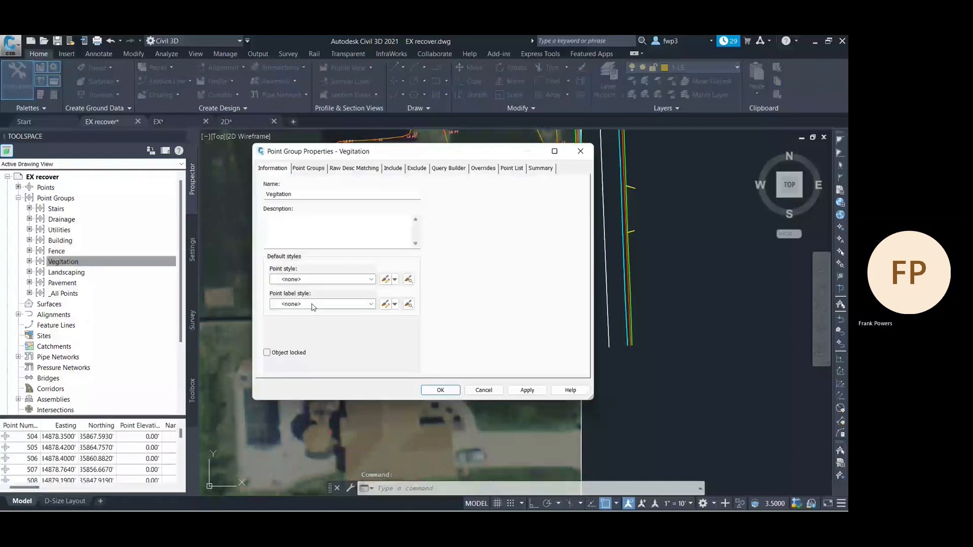
pyautogui.press('Return')
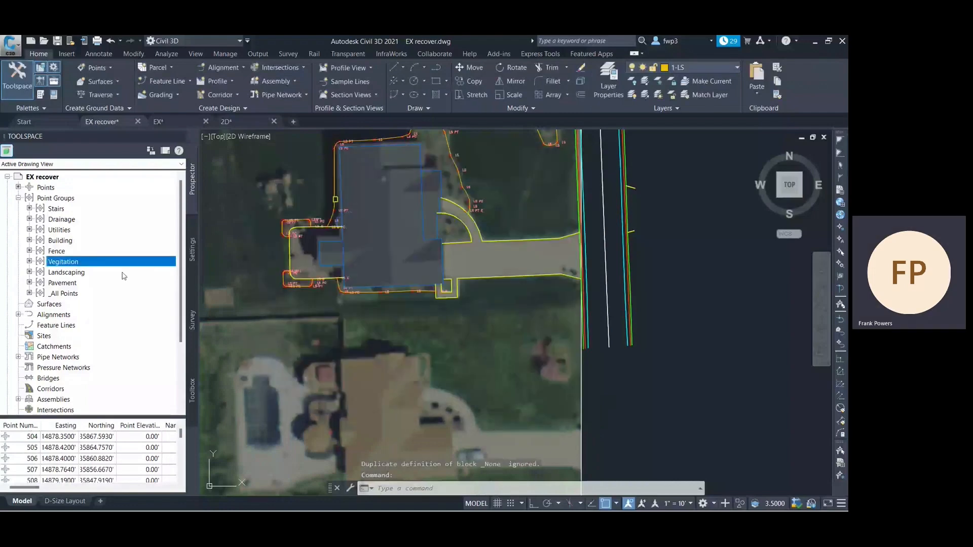
# Step: Hide the Landscaping point group by setting its point style and point label style to <none>
pyautogui.click(73, 274)
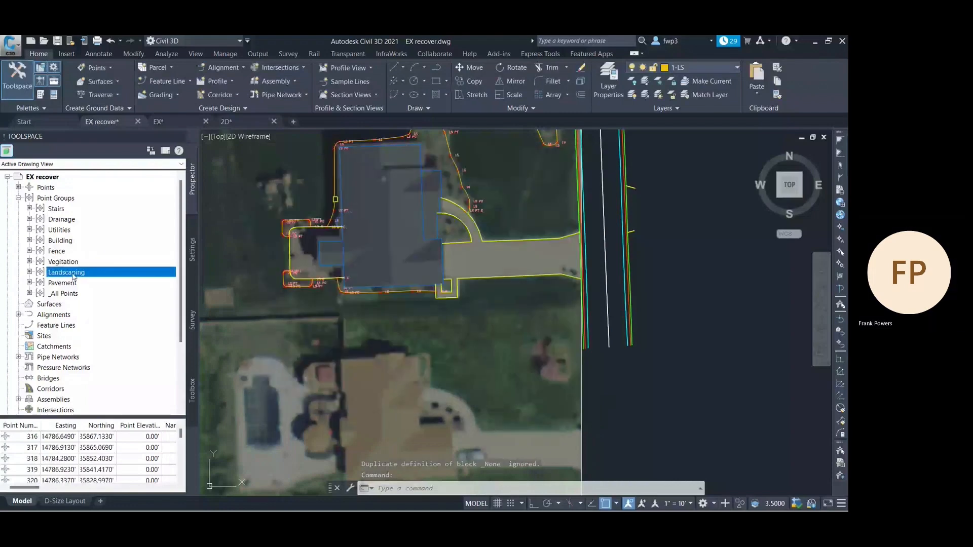
pyautogui.rightClick(74, 276)
pyautogui.click(101, 277)
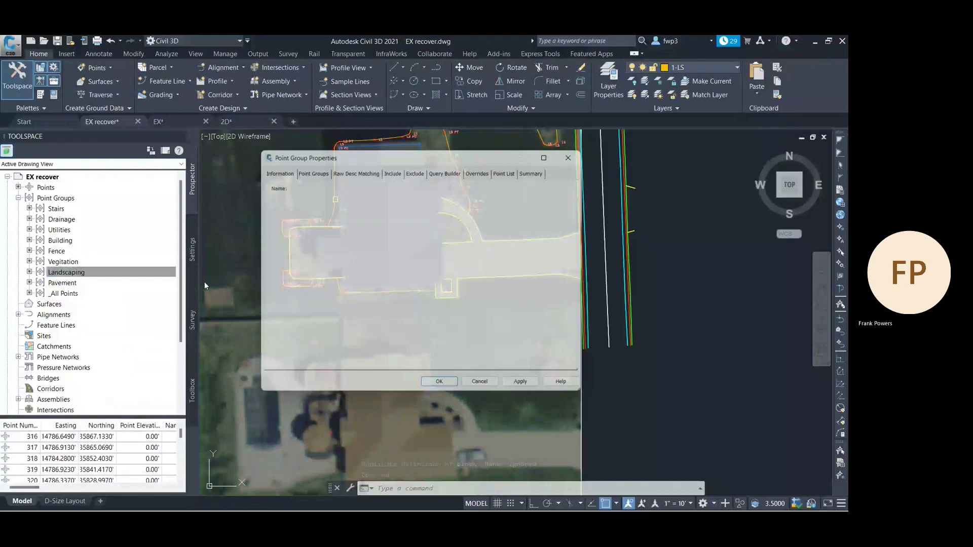
pyautogui.click(319, 304)
pyautogui.click(310, 314)
pyautogui.click(440, 390)
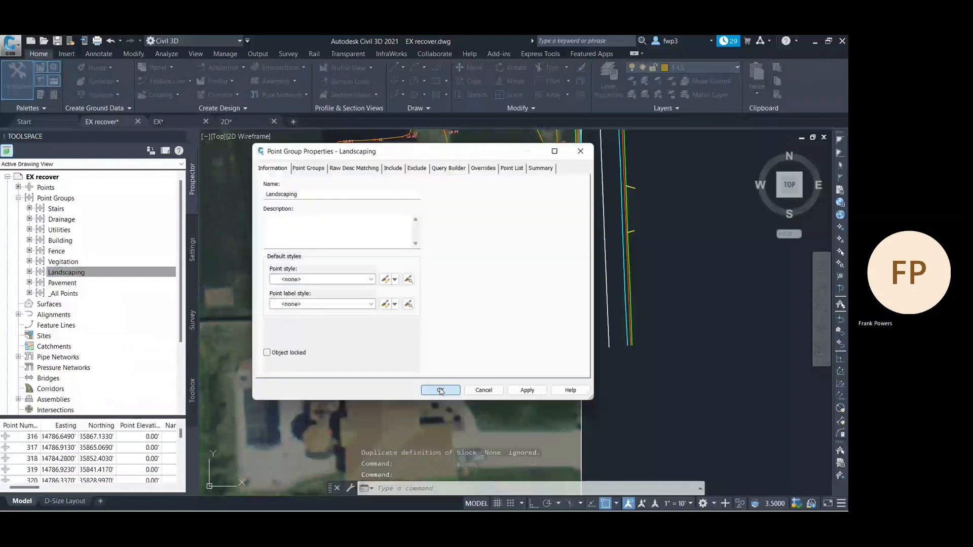
# Step: Set the Vegitation point group's point style to Basic and its point label style to Description Only
pyautogui.click(76, 263)
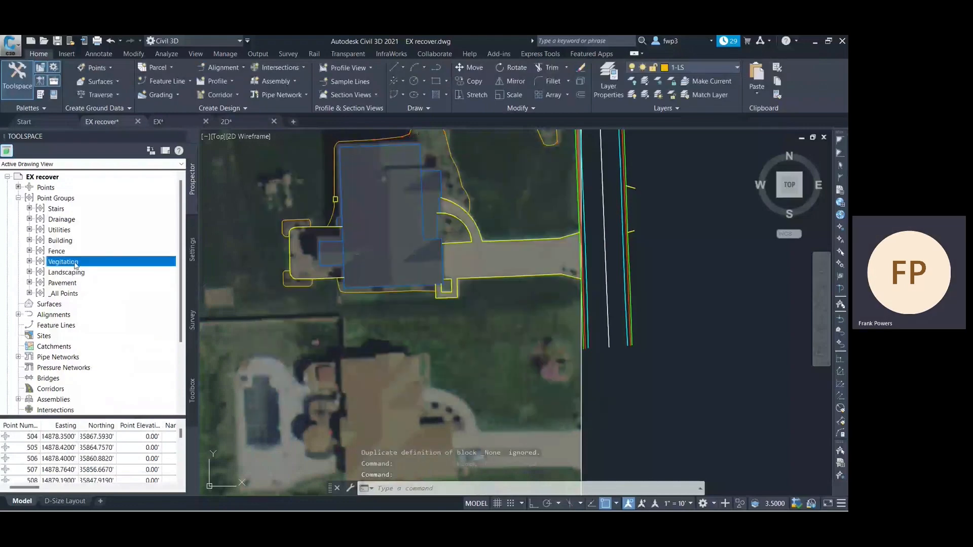
pyautogui.rightClick(76, 263)
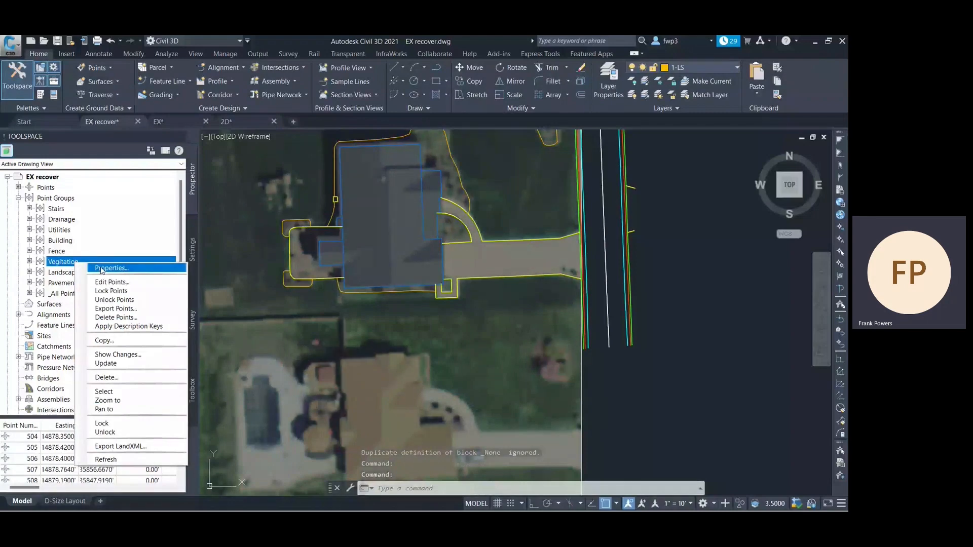
pyautogui.click(101, 269)
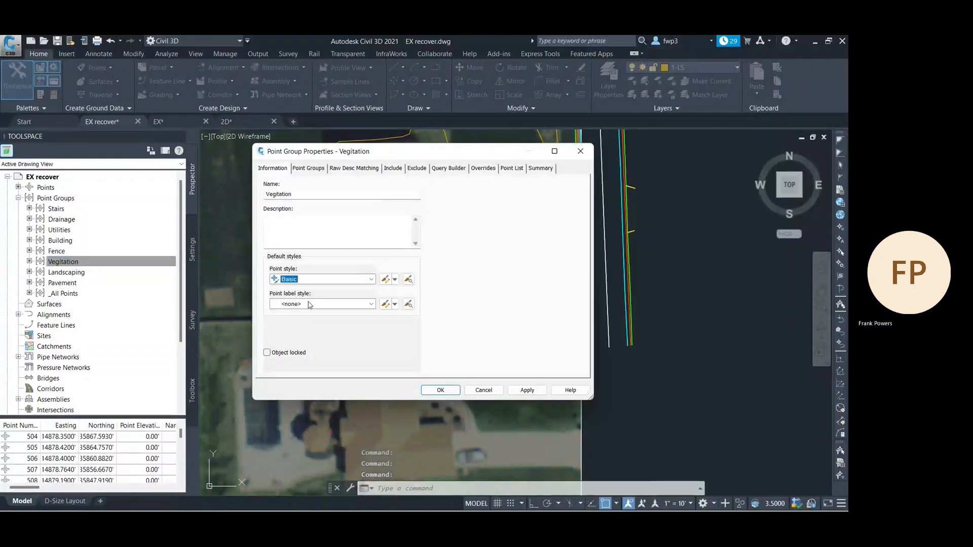
pyautogui.scroll(-1, 309, 304)
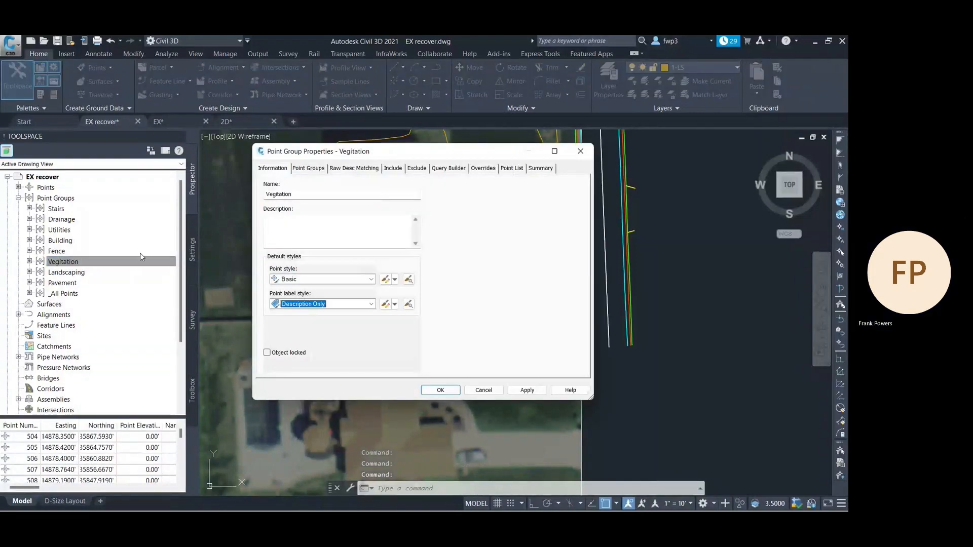
pyautogui.click(433, 392)
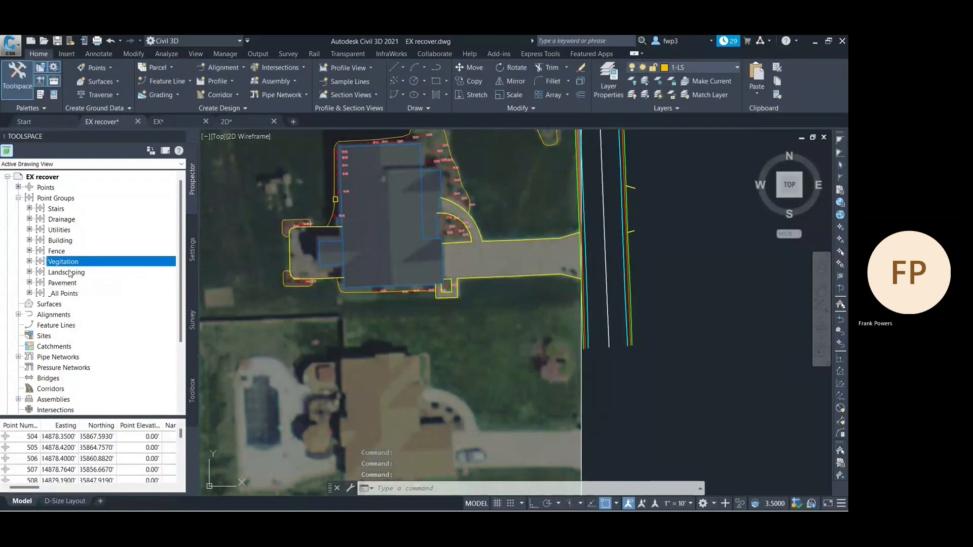
# Step: Assign a point style and a point label style to the Fence point group to display its points in the drawing
pyautogui.click(62, 249)
pyautogui.rightClick(72, 251)
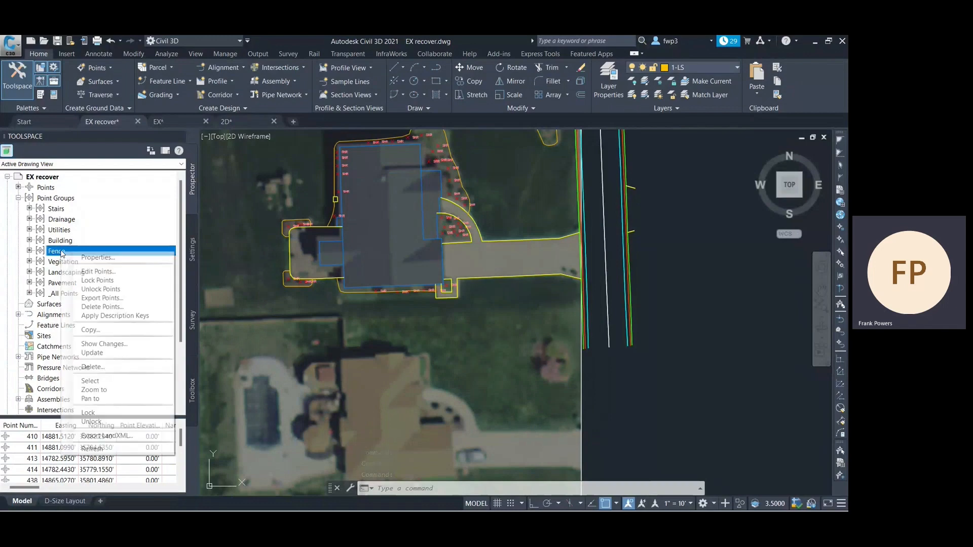
pyautogui.click(77, 257)
pyautogui.click(296, 283)
pyautogui.click(298, 304)
pyautogui.click(440, 390)
pyautogui.scroll(-5, 294, 300)
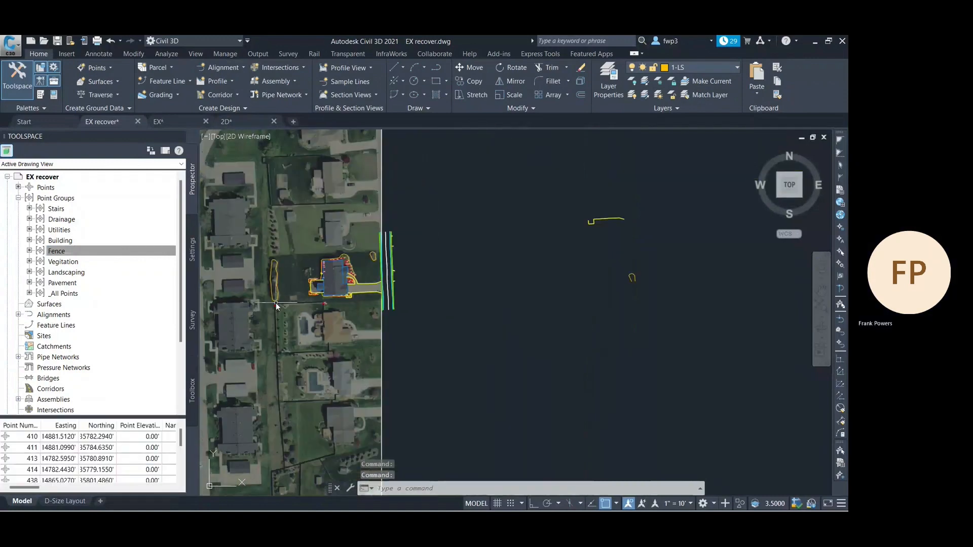
# Step: Make 1-FENCE the current layer
pyautogui.scroll(5, 277, 306)
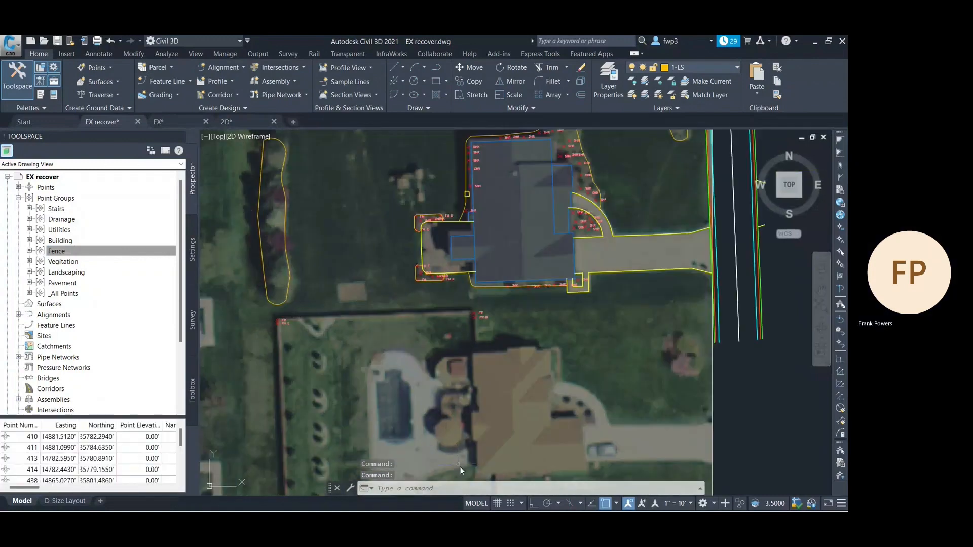
pyautogui.write('l')
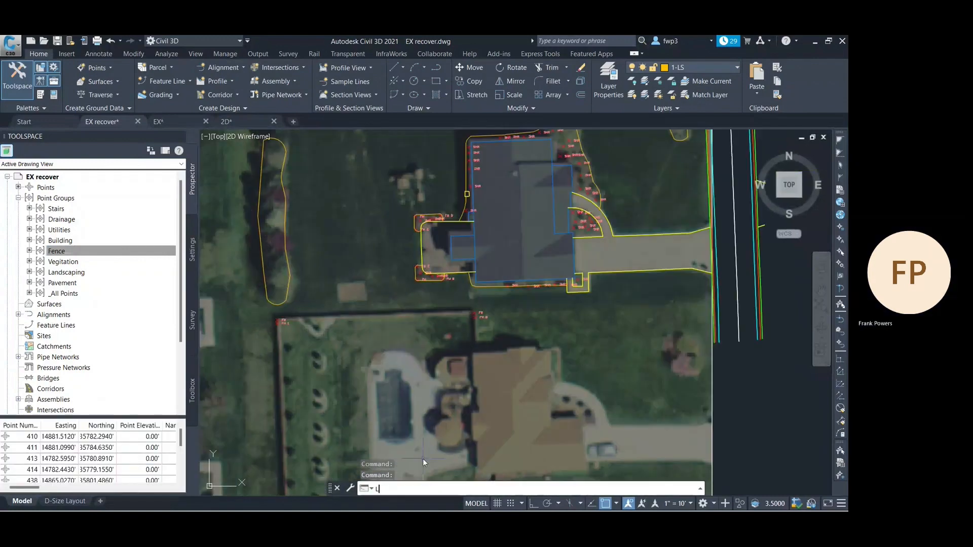
pyautogui.write('a')
pyautogui.press('Return')
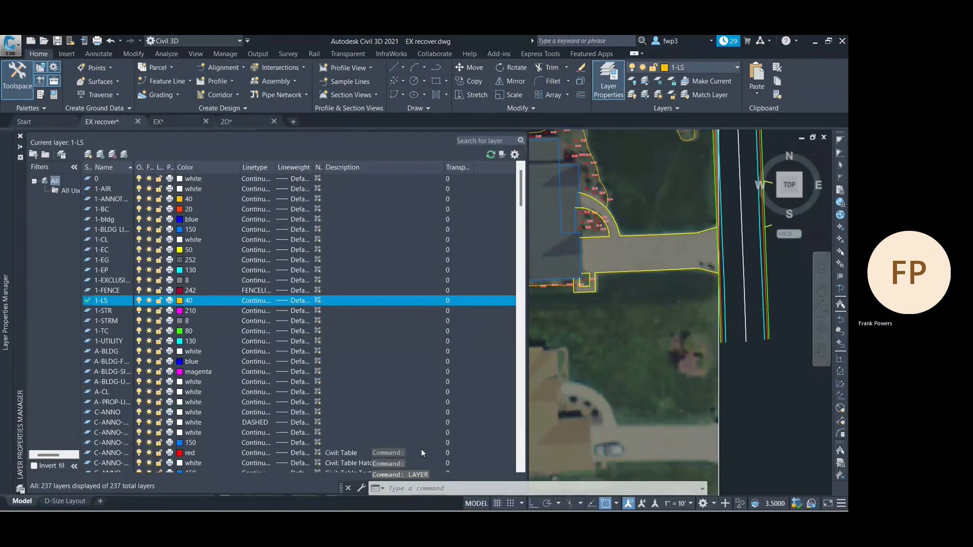
pyautogui.doubleClick(87, 290)
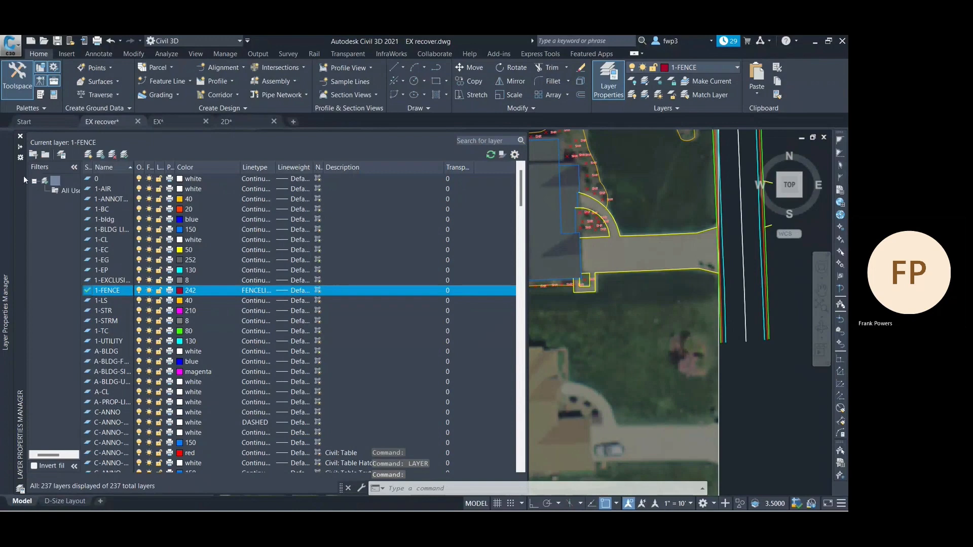
pyautogui.click(20, 136)
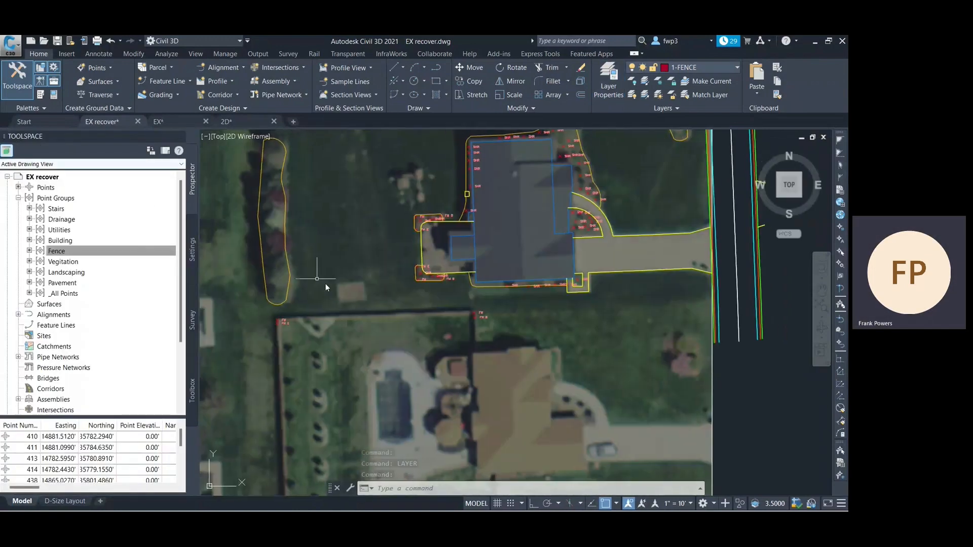
# Step: Draw the neighbouring lot's fence as a polyline from the FW B point through both FW corner points to FW E
pyautogui.scroll(3, 494, 337)
pyautogui.scroll(2, 436, 258)
pyautogui.write('PLINE')
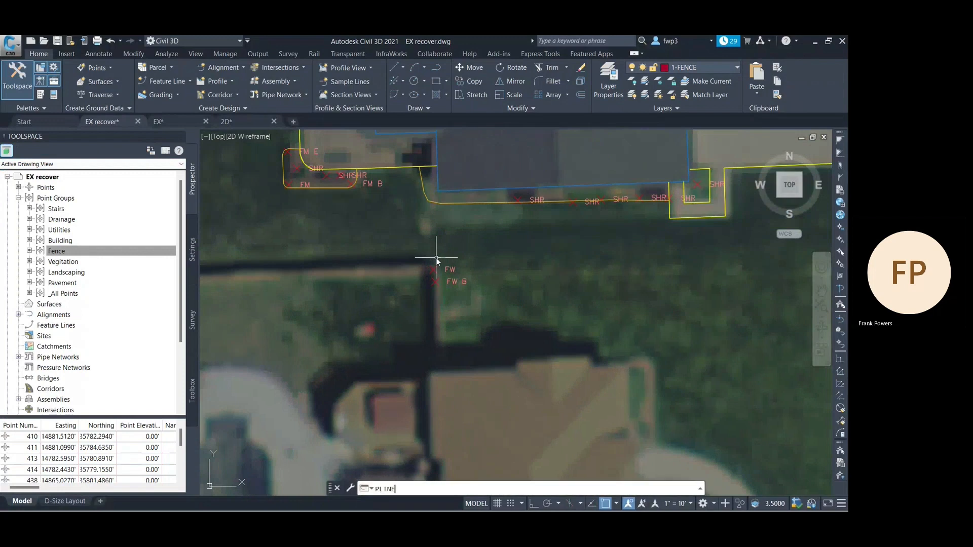
pyautogui.press('Return')
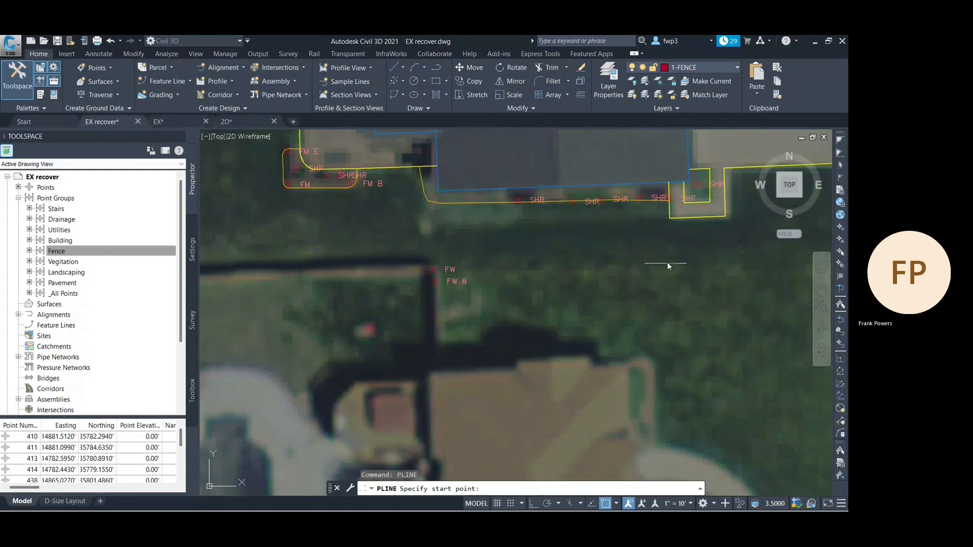
pyautogui.scroll(4, 443, 279)
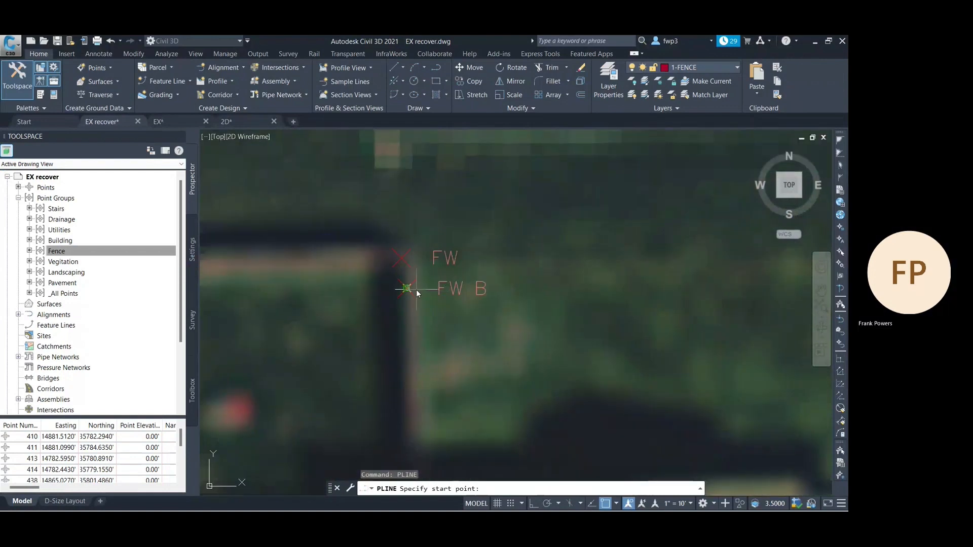
pyautogui.click(393, 289)
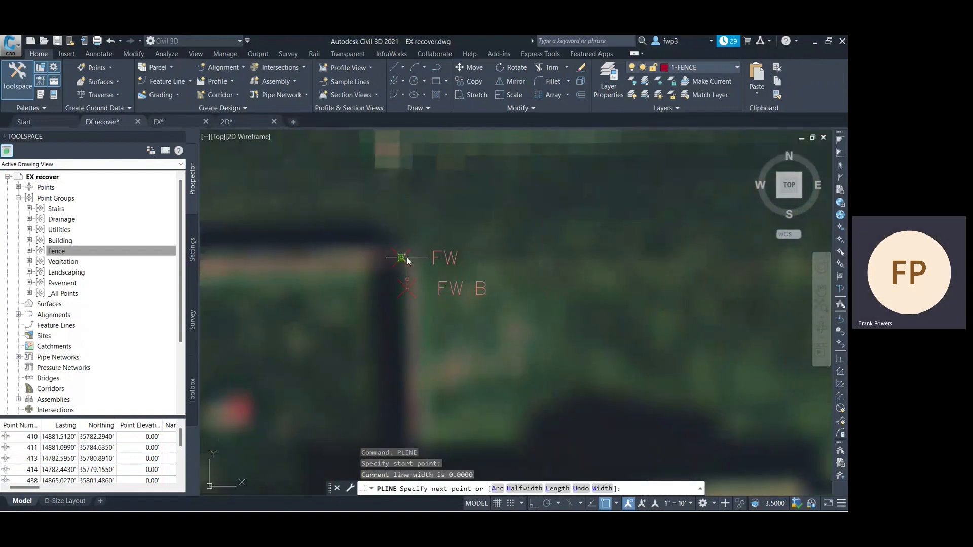
pyautogui.click(401, 258)
pyautogui.scroll(-6, 404, 256)
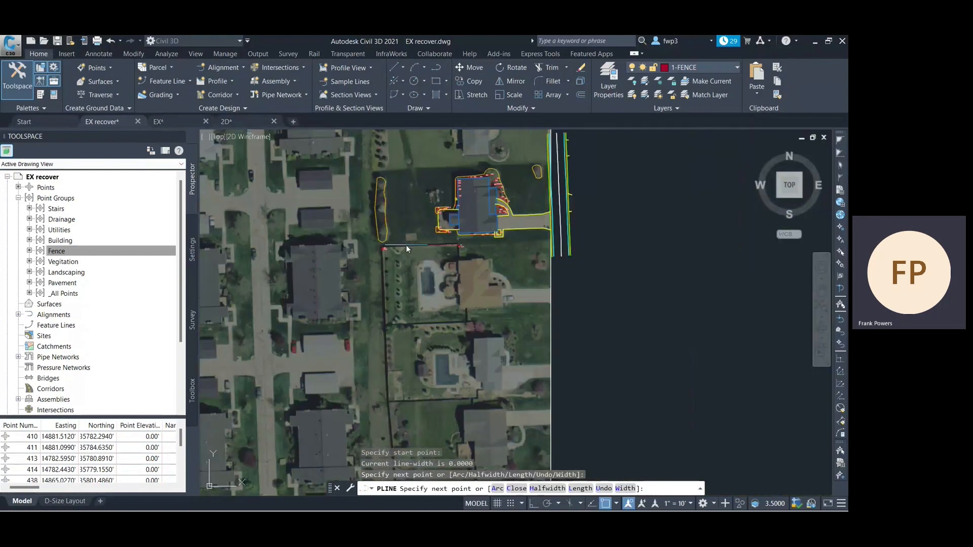
pyautogui.scroll(8, 388, 245)
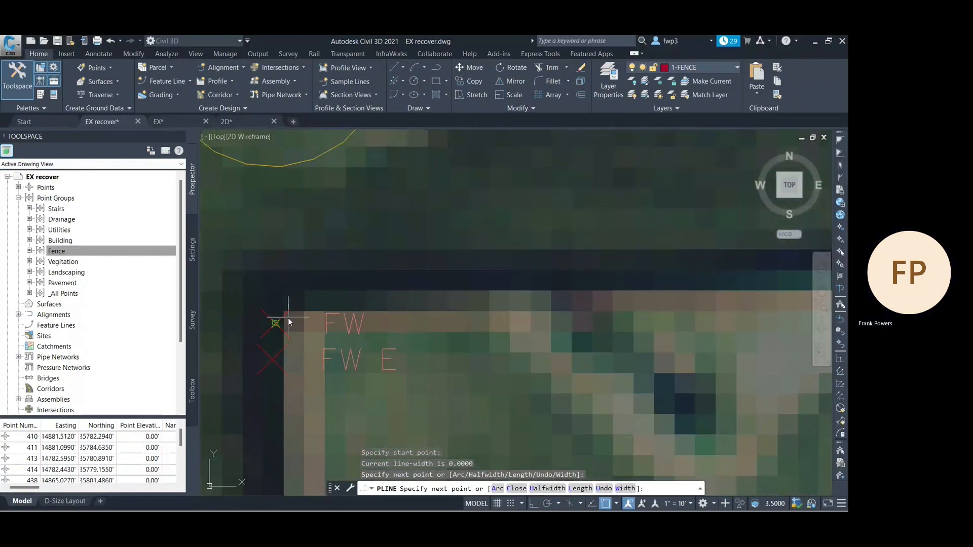
pyautogui.click(276, 323)
pyautogui.click(272, 358)
pyautogui.rightClick(269, 272)
pyautogui.click(293, 276)
# Step: Draw a fence polyline through the FM B, FM and FM E points in the planting bed at the patio's south corner
pyautogui.scroll(-6, 278, 278)
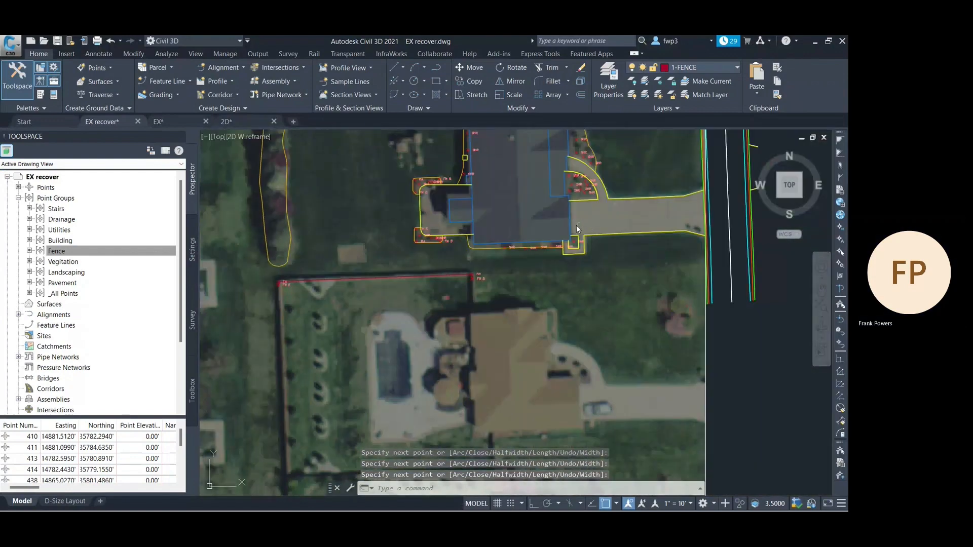
pyautogui.scroll(3, 433, 227)
pyautogui.scroll(4, 432, 227)
pyautogui.rightClick(394, 327)
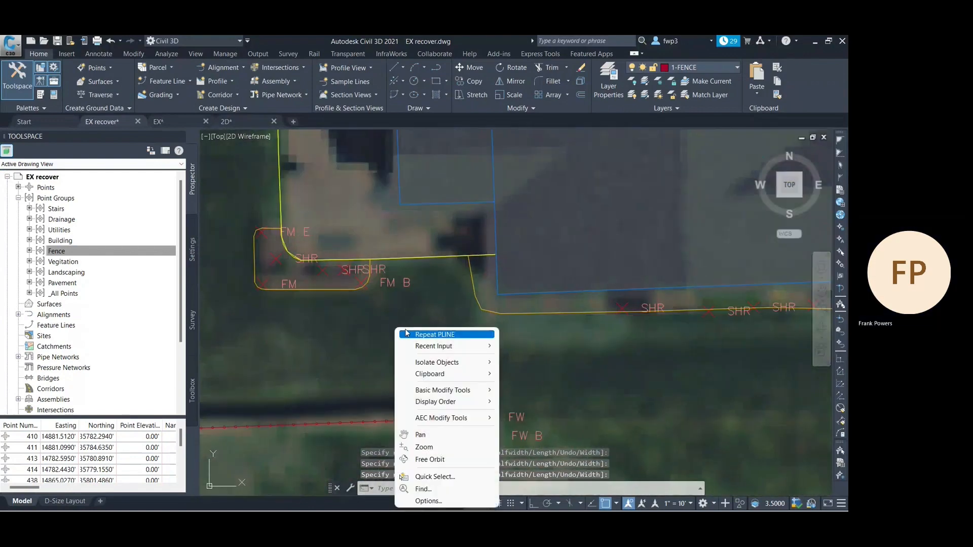
pyautogui.click(421, 334)
pyautogui.scroll(2, 353, 287)
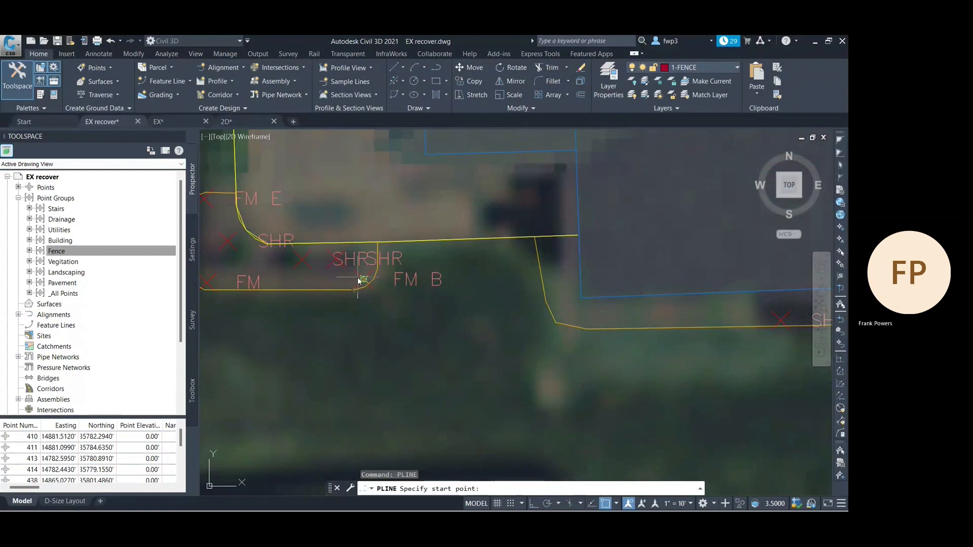
pyautogui.click(363, 280)
pyautogui.scroll(-8, 201, 284)
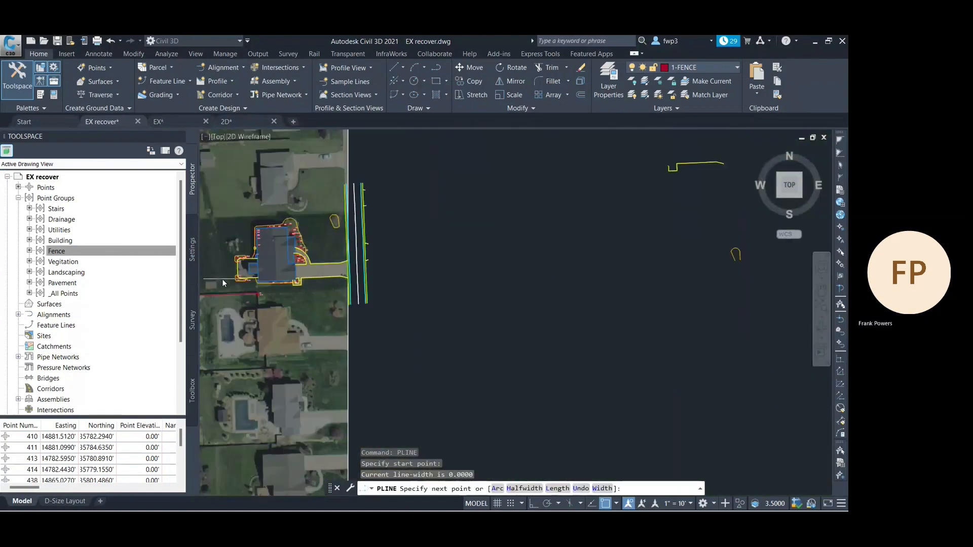
pyautogui.scroll(10, 223, 282)
pyautogui.click(267, 290)
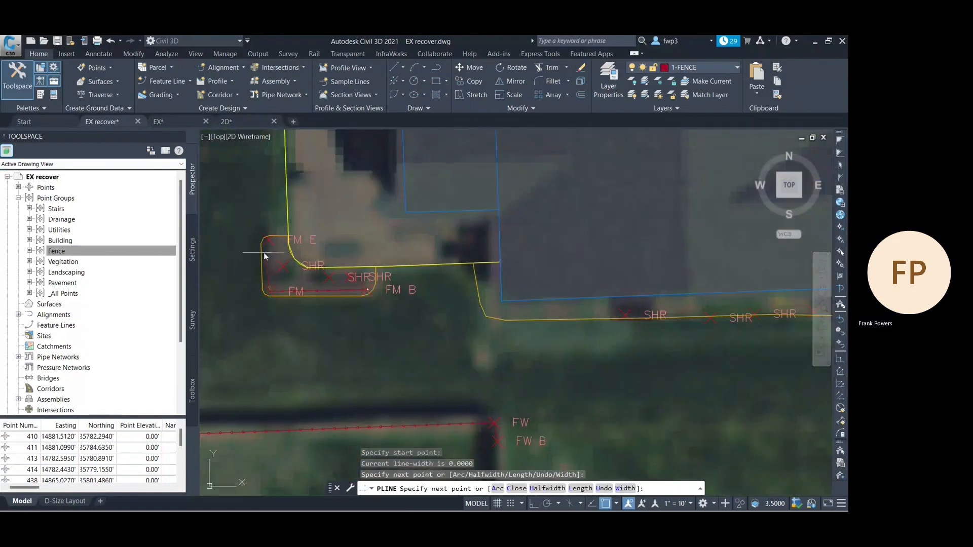
pyautogui.click(267, 241)
pyautogui.rightClick(259, 212)
pyautogui.click(273, 215)
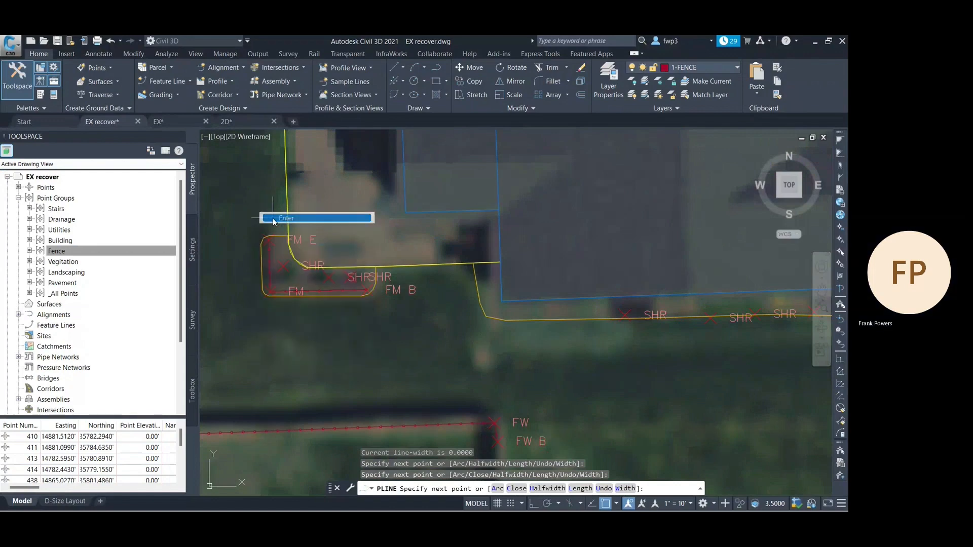
# Step: Draw a fence polyline through the FM E, FM and FM B points in the planting bed at the patio's north corner
pyautogui.scroll(-5, 272, 238)
pyautogui.scroll(-2, 271, 235)
pyautogui.scroll(8, 263, 192)
pyautogui.rightClick(280, 216)
pyautogui.click(290, 225)
pyautogui.click(267, 250)
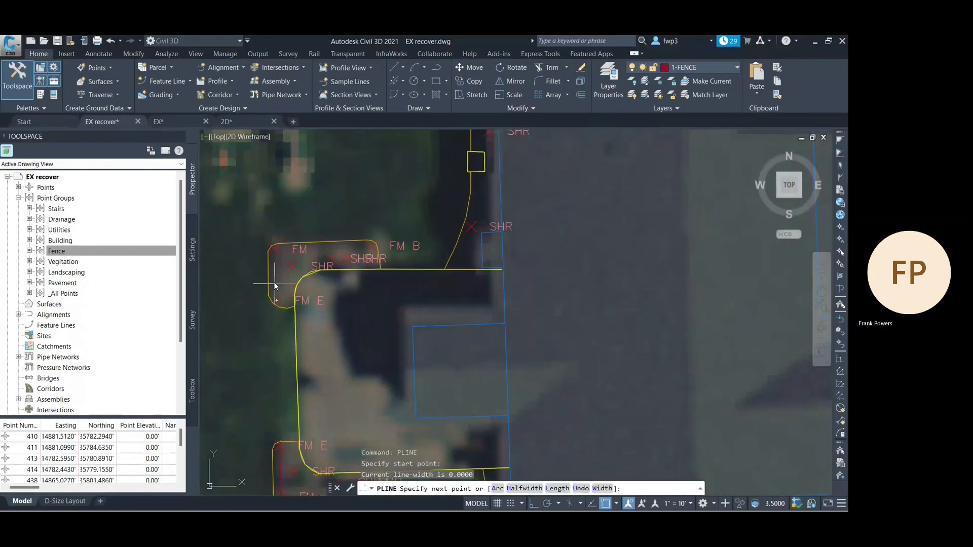
pyautogui.click(359, 250)
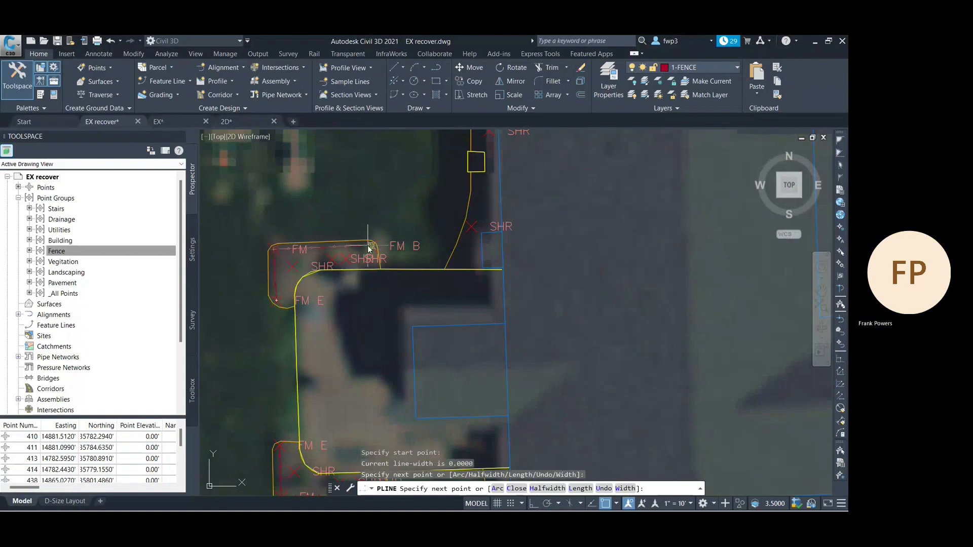
pyautogui.click(370, 248)
pyautogui.rightClick(375, 211)
pyautogui.click(388, 217)
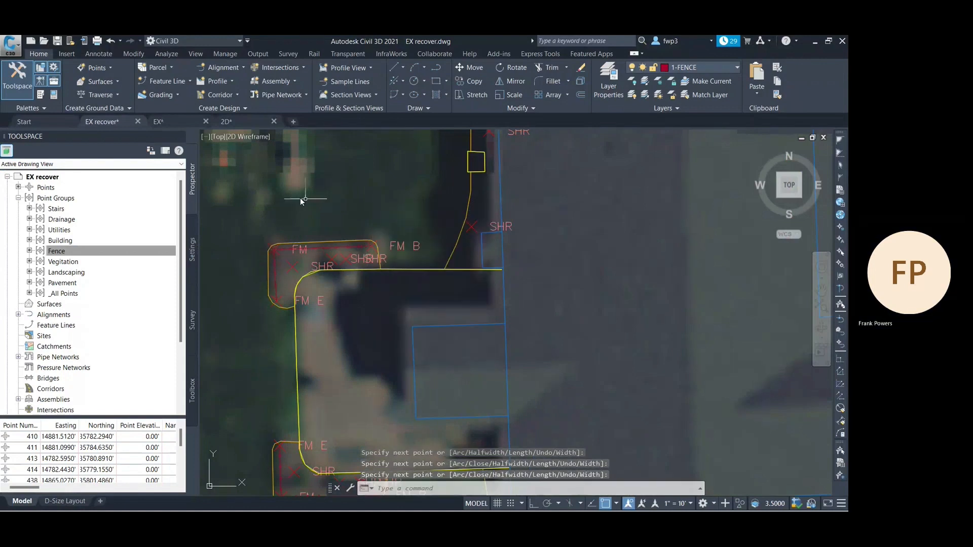
pyautogui.scroll(-6, 271, 225)
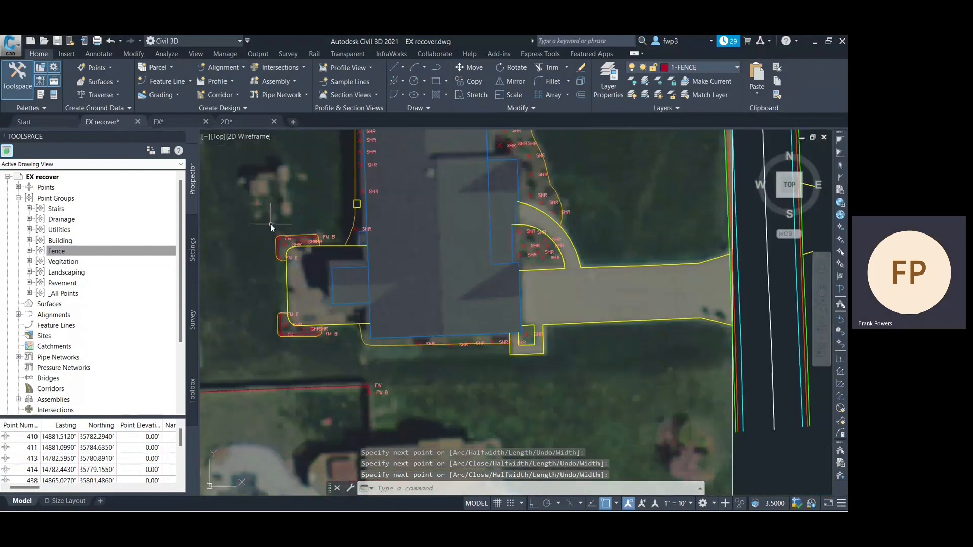
pyautogui.scroll(5, 387, 187)
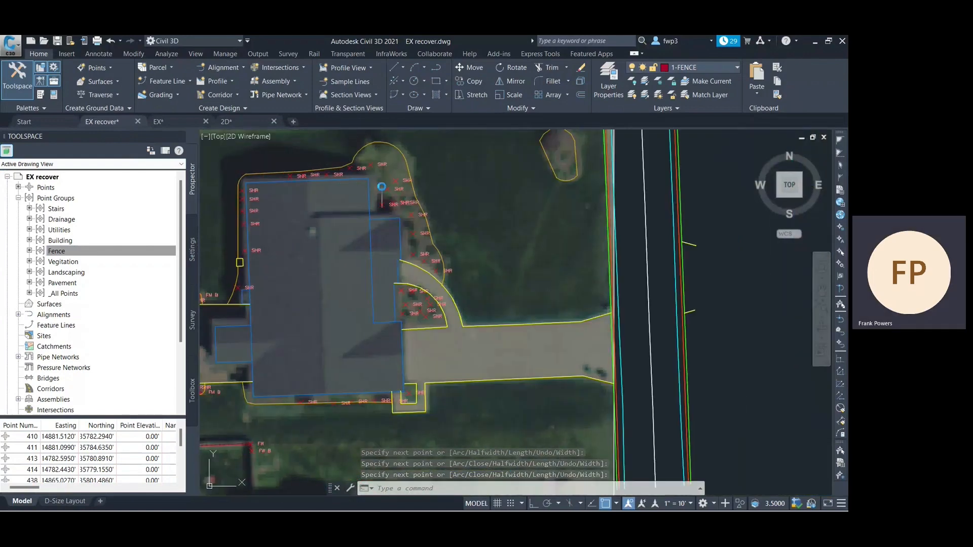
pyautogui.scroll(-3, 390, 178)
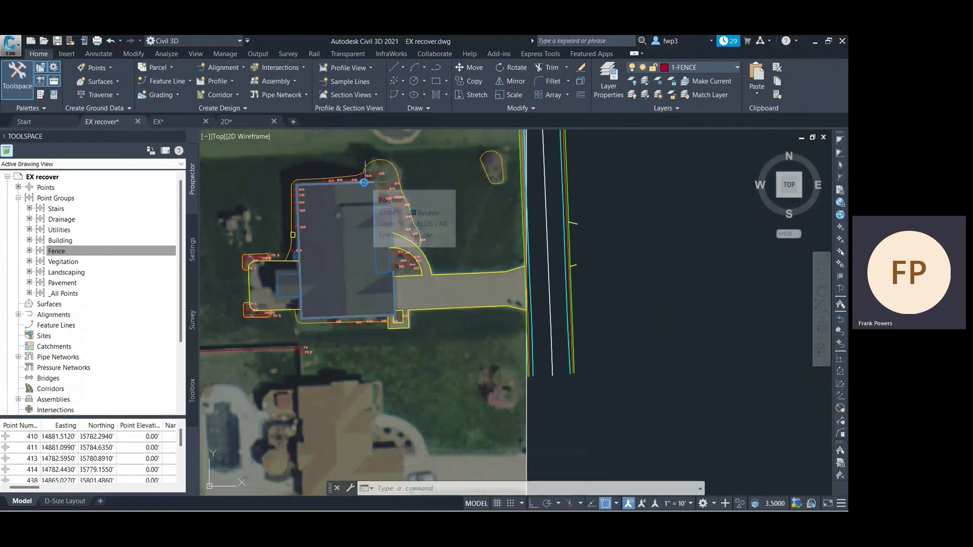
pyautogui.scroll(2, 365, 182)
pyautogui.scroll(2, 394, 168)
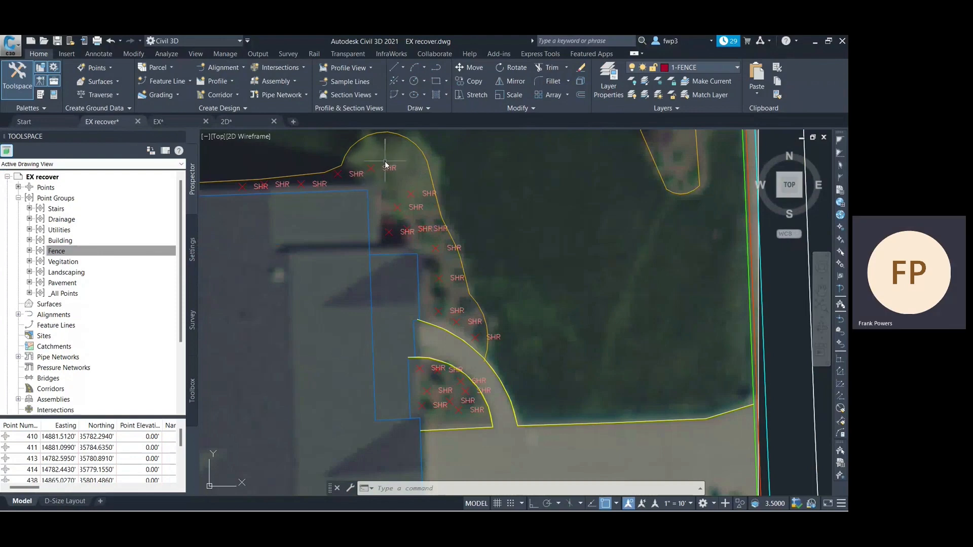
# Step: Open the recent Blocks drawing and copy its entire table of block symbols to the clipboard
pyautogui.click(50, 123)
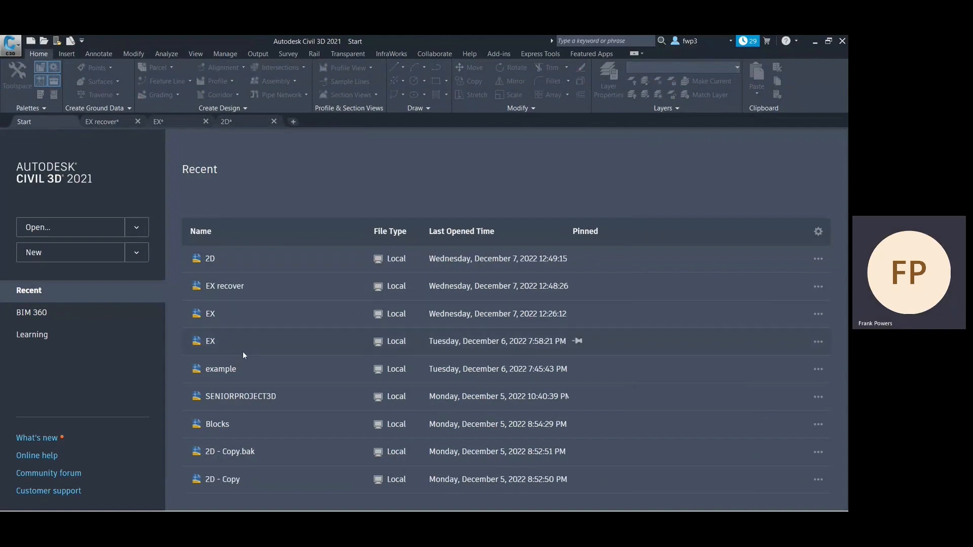
pyautogui.click(216, 424)
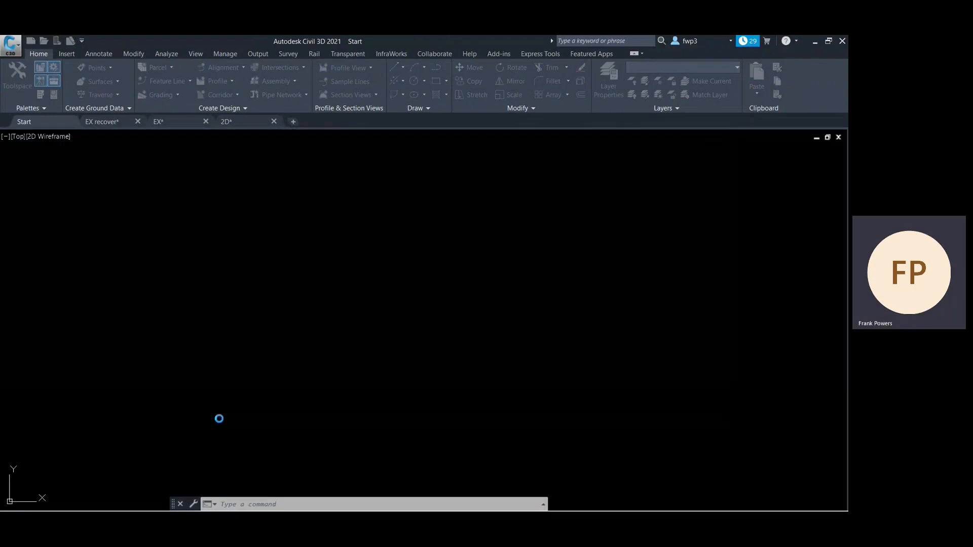
pyautogui.scroll(-5, 439, 245)
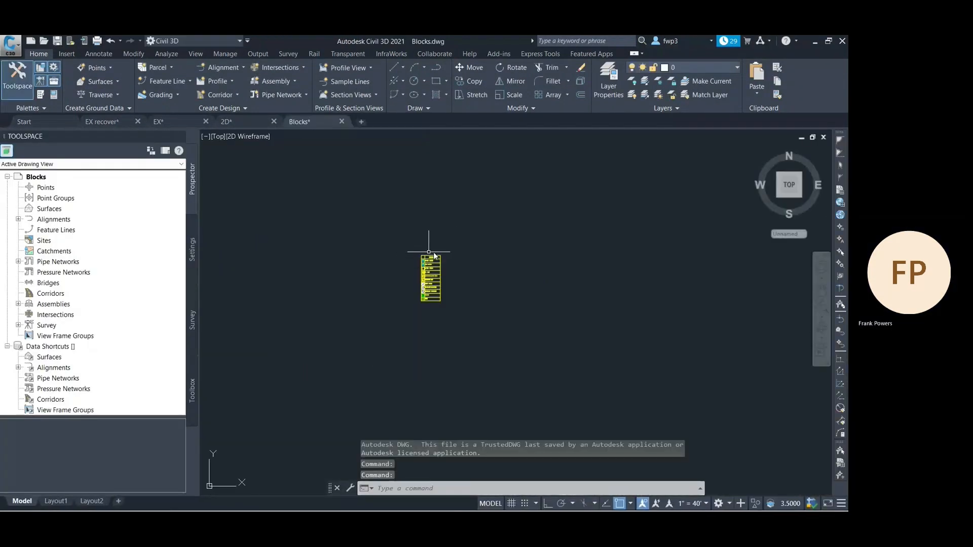
pyautogui.click(448, 240)
pyautogui.click(374, 307)
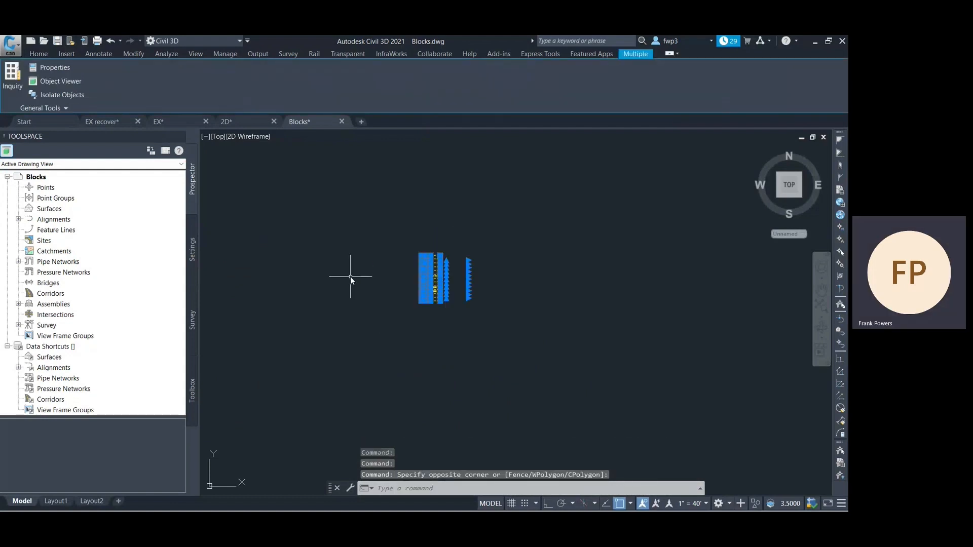
pyautogui.hotkey('ctrl', 'c')
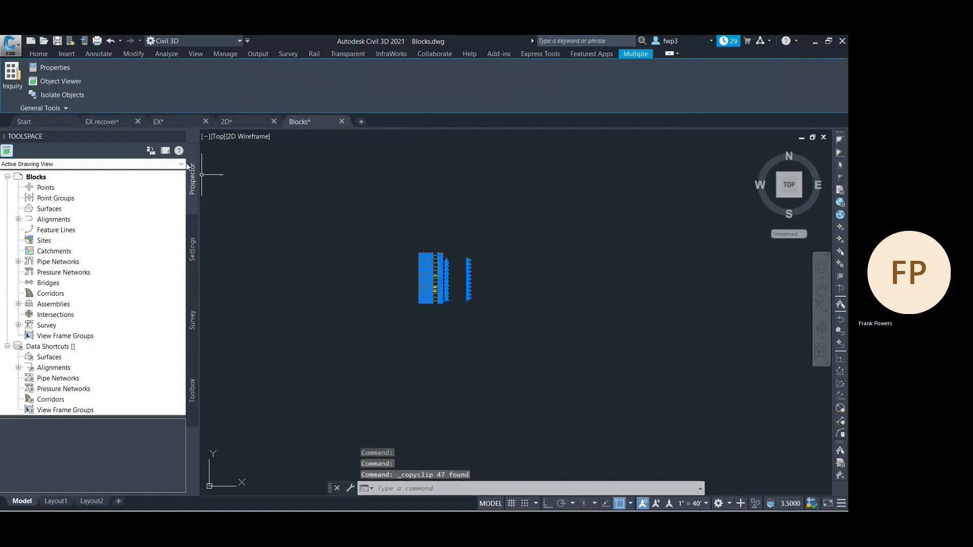
# Step: Paste the copied block table into the EX recover drawing, in the empty area east of the road
pyautogui.click(108, 123)
pyautogui.scroll(-2, 267, 199)
pyautogui.scroll(4, 341, 196)
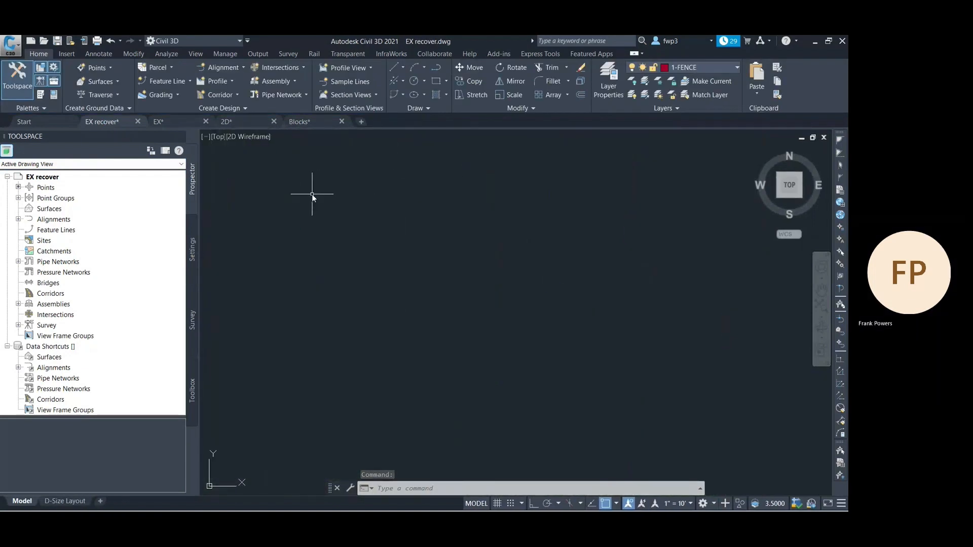
pyautogui.hotkey('ctrl', 'v')
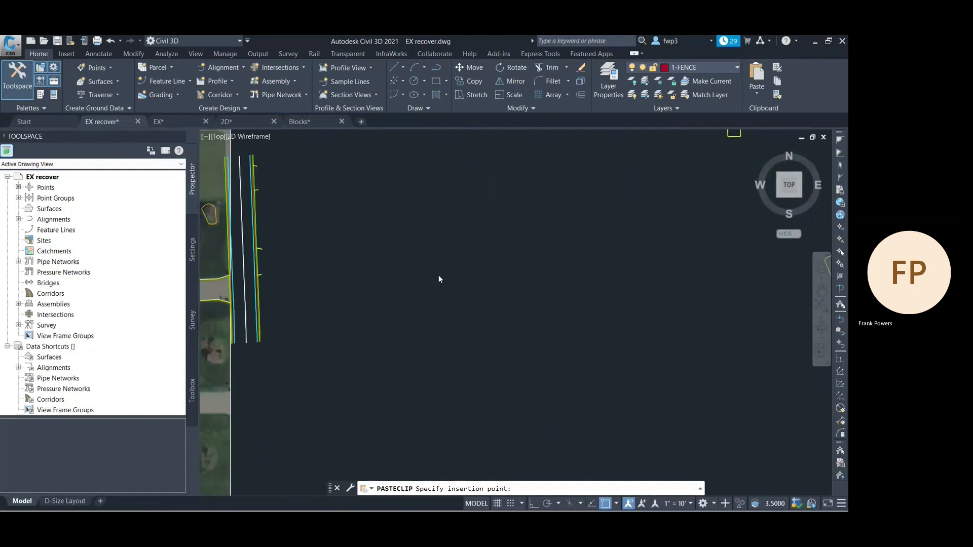
pyautogui.scroll(4, 391, 273)
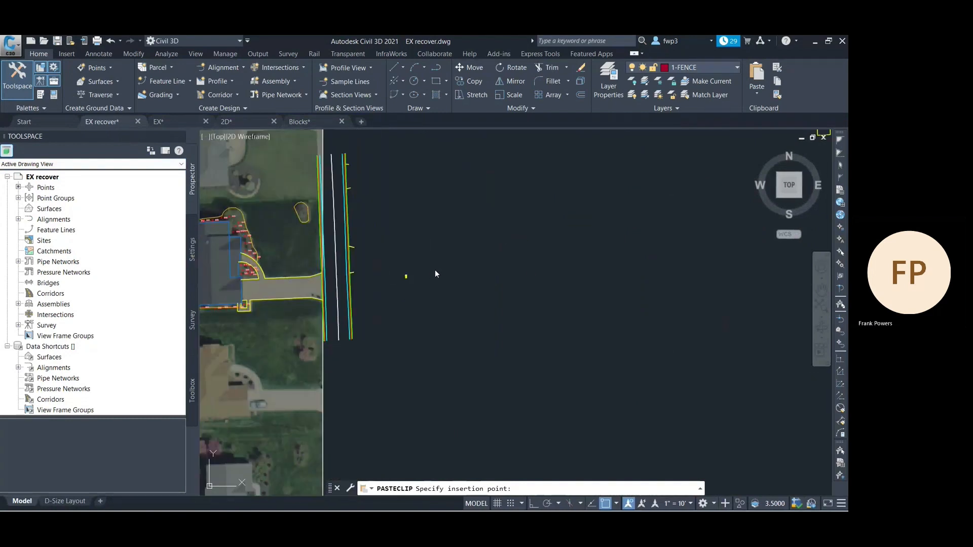
pyautogui.click(417, 263)
# Step: Scale up the pasted block table about its lower-left corner to roughly half the length of the drawn road
pyautogui.click(415, 258)
pyautogui.click(341, 327)
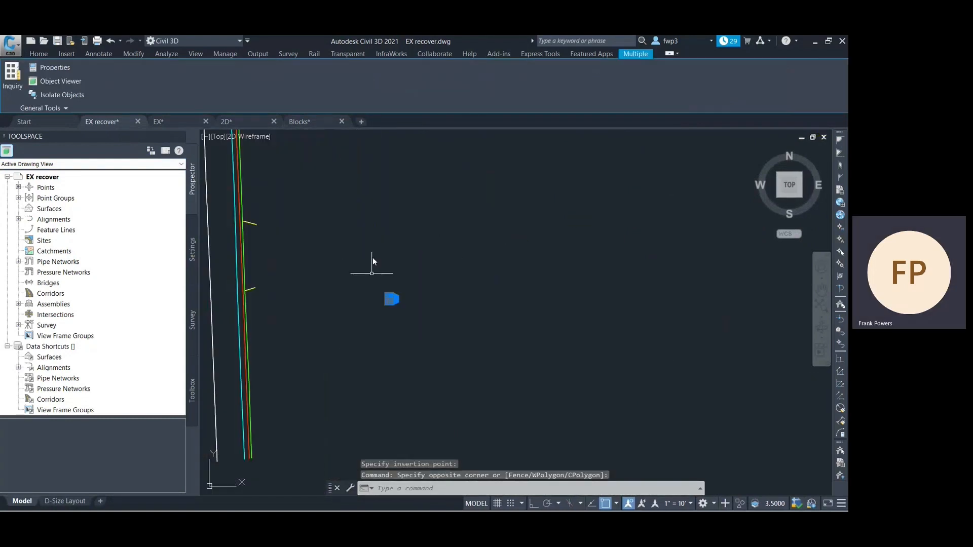
pyautogui.write('SCALE')
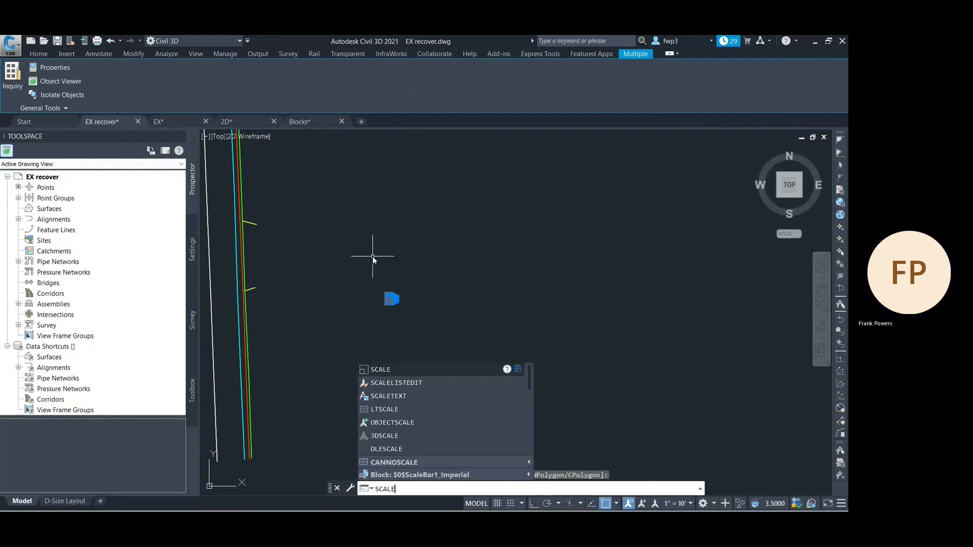
pyautogui.press('Return')
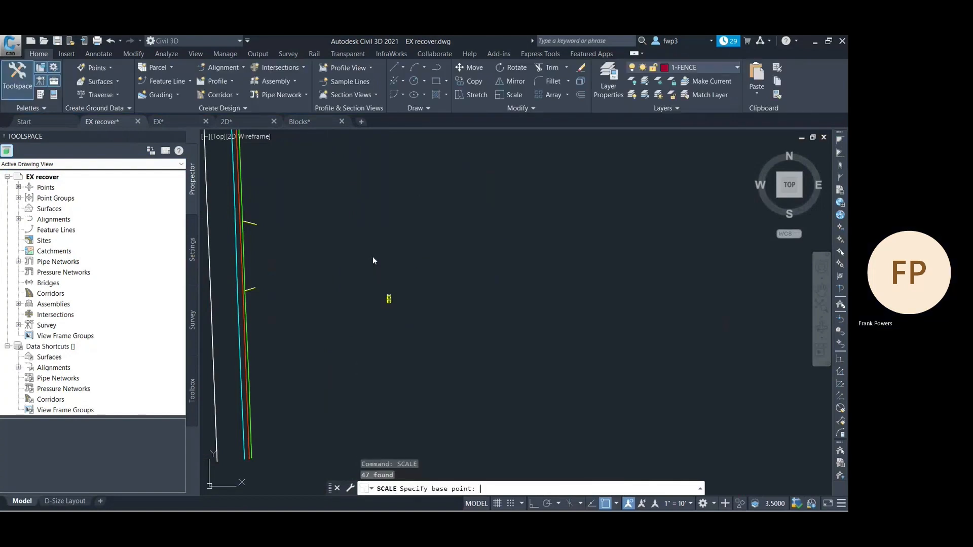
pyautogui.scroll(2, 389, 303)
pyautogui.click(382, 301)
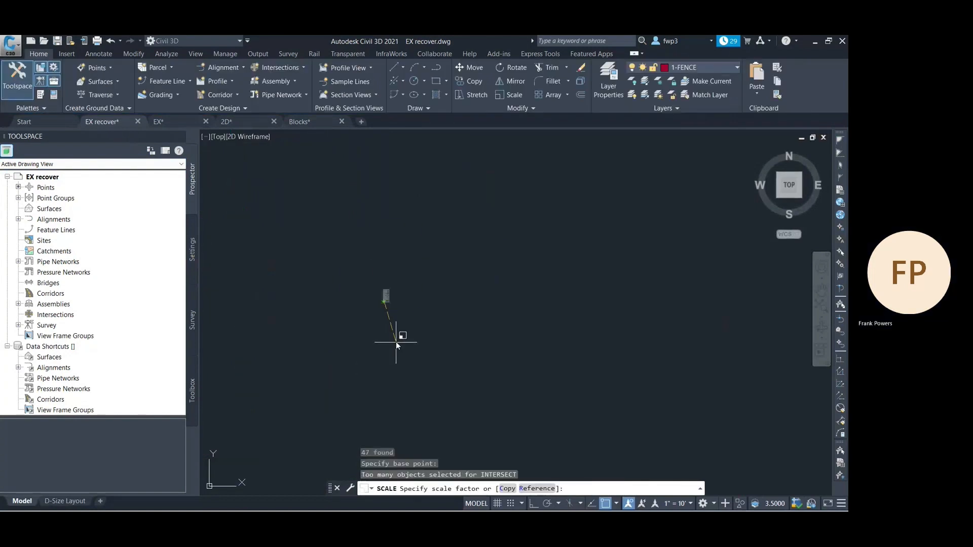
pyautogui.scroll(-2, 396, 341)
pyautogui.click(407, 375)
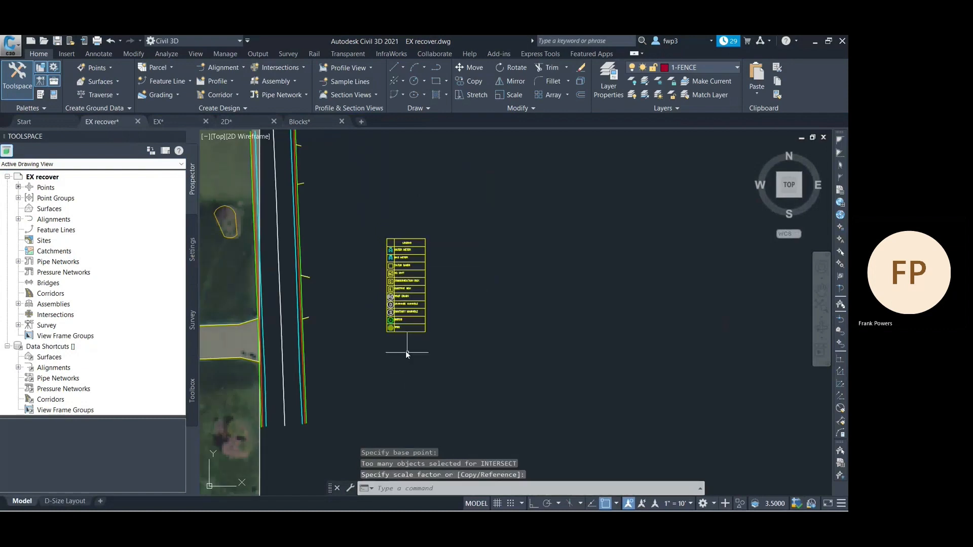
# Step: Copy the SHRUB symbol from the block table to the clipboard with its centre as the base point
pyautogui.scroll(-2, 403, 347)
pyautogui.scroll(5, 396, 342)
pyautogui.scroll(-2, 398, 342)
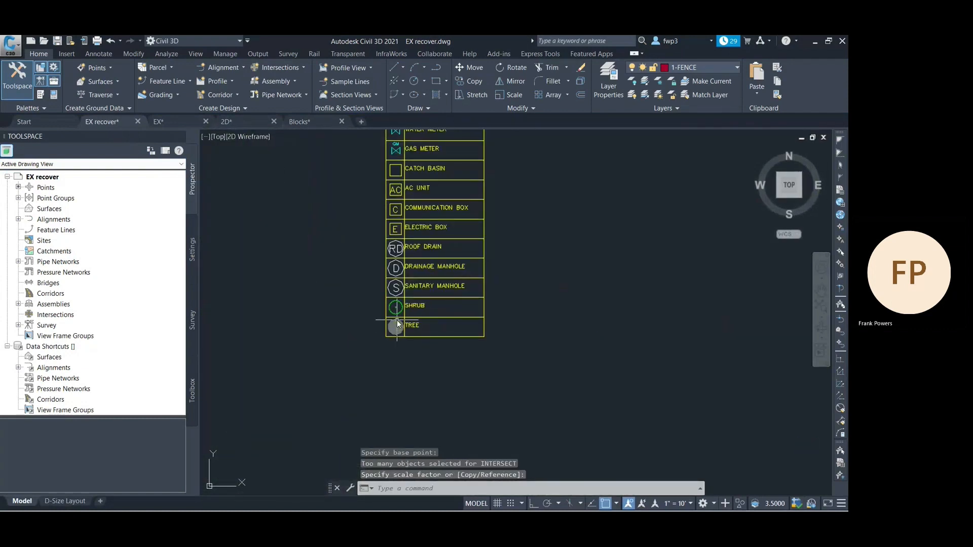
pyautogui.scroll(2, 394, 309)
pyautogui.click(394, 301)
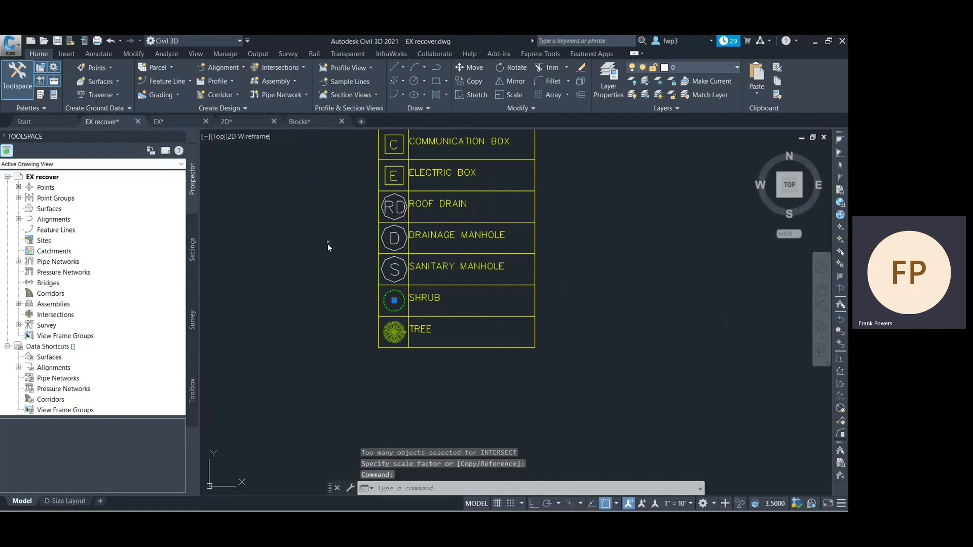
pyautogui.write('COPY')
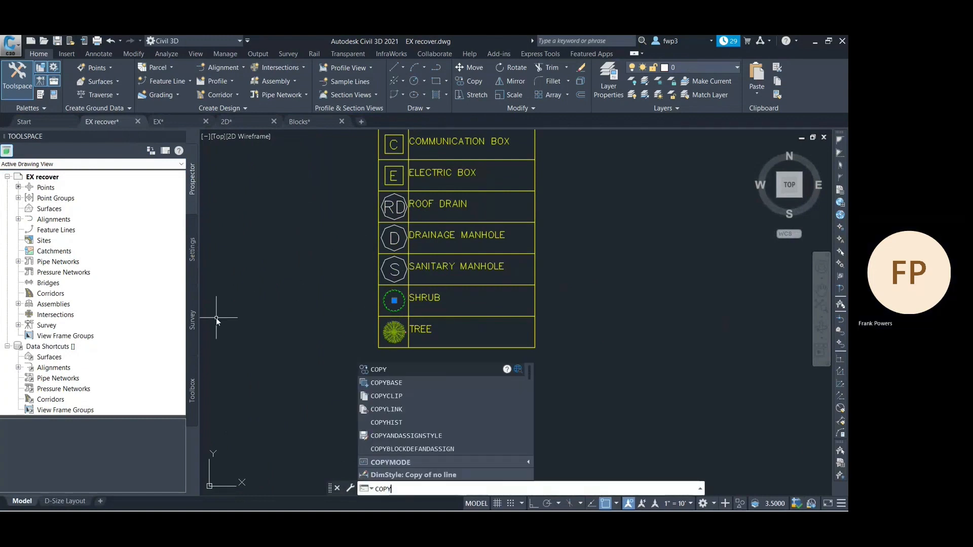
pyautogui.press('Down')
pyautogui.press('Return')
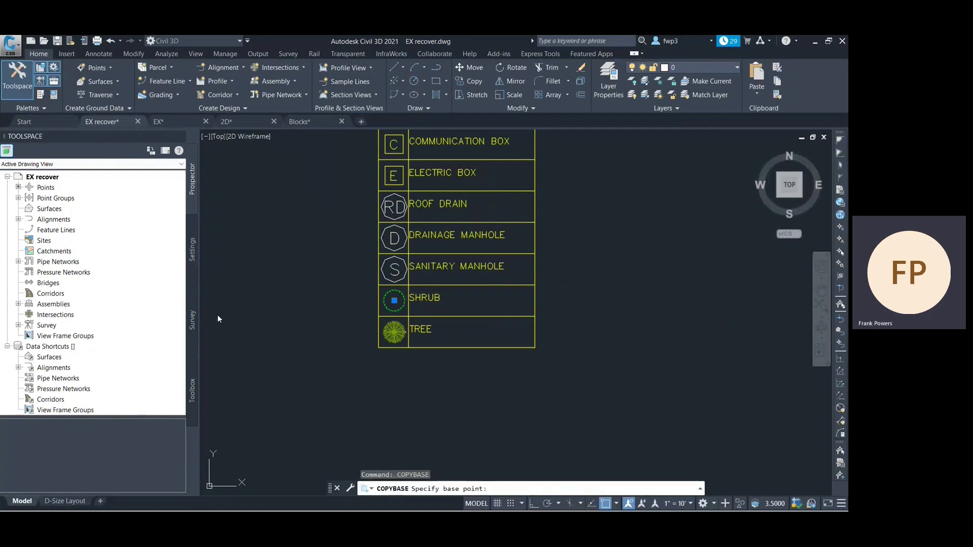
pyautogui.click(391, 297)
# Step: Paste the shrub symbol onto the SHR point in the small bed at the house's southeast corner by the driveway
pyautogui.scroll(-8, 390, 298)
pyautogui.scroll(-3, 379, 304)
pyautogui.scroll(3, 355, 304)
pyautogui.scroll(-4, 341, 307)
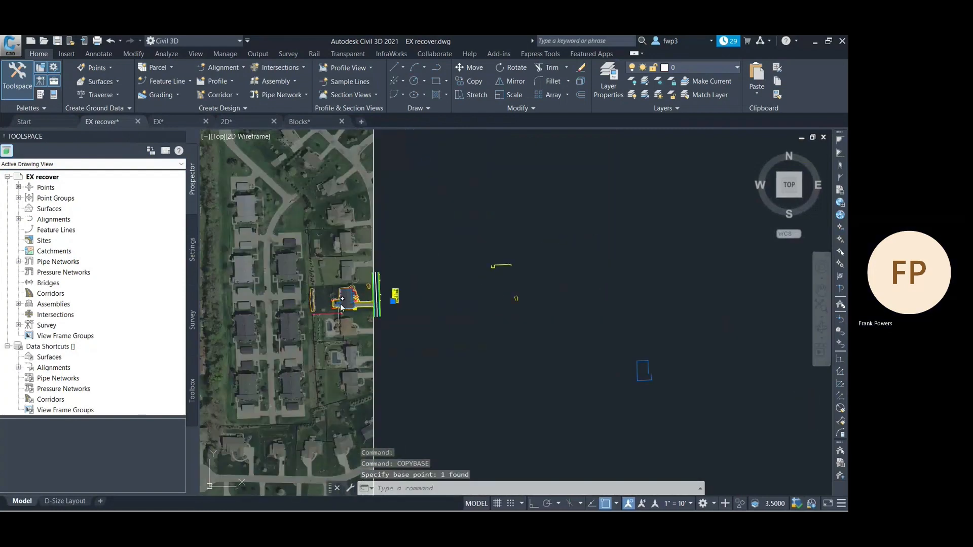
pyautogui.scroll(10, 341, 304)
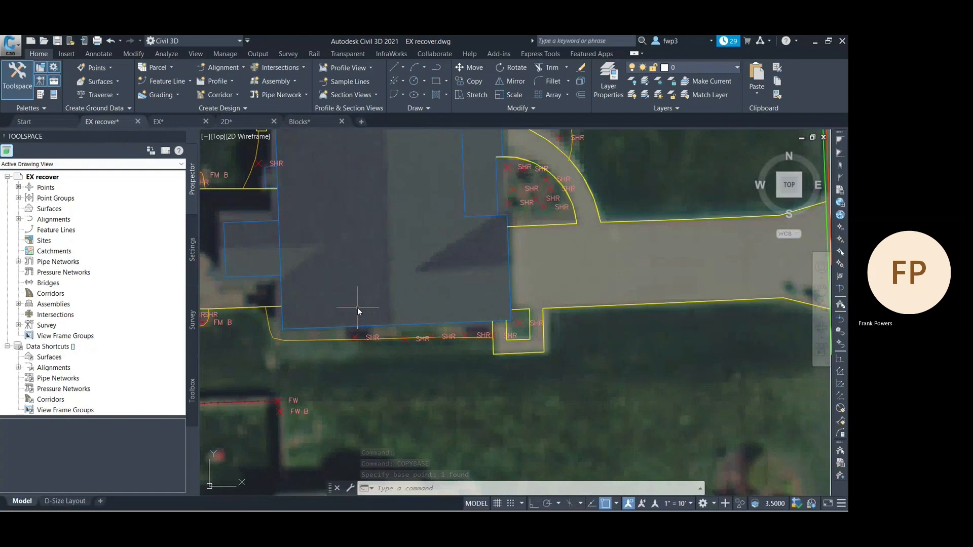
pyautogui.hotkey('ctrl', 'v')
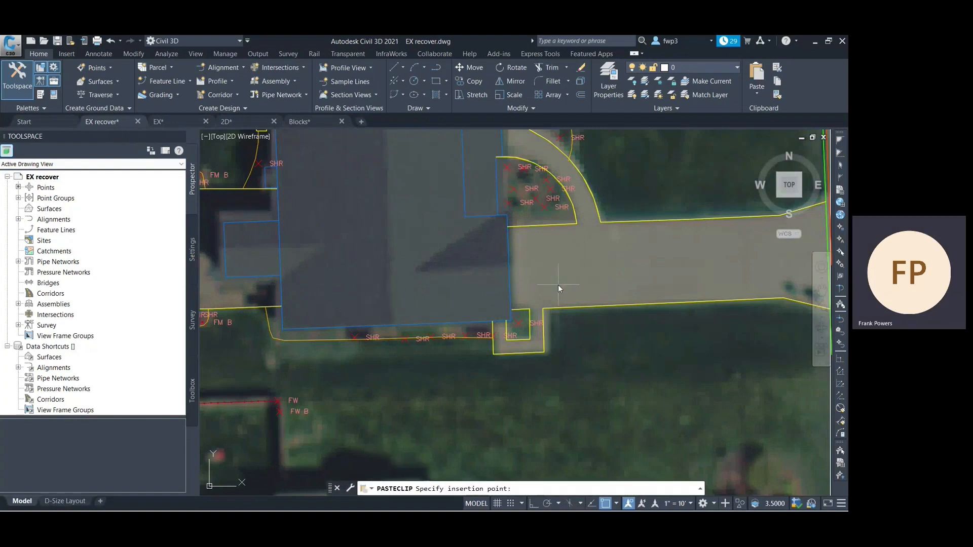
pyautogui.scroll(4, 532, 325)
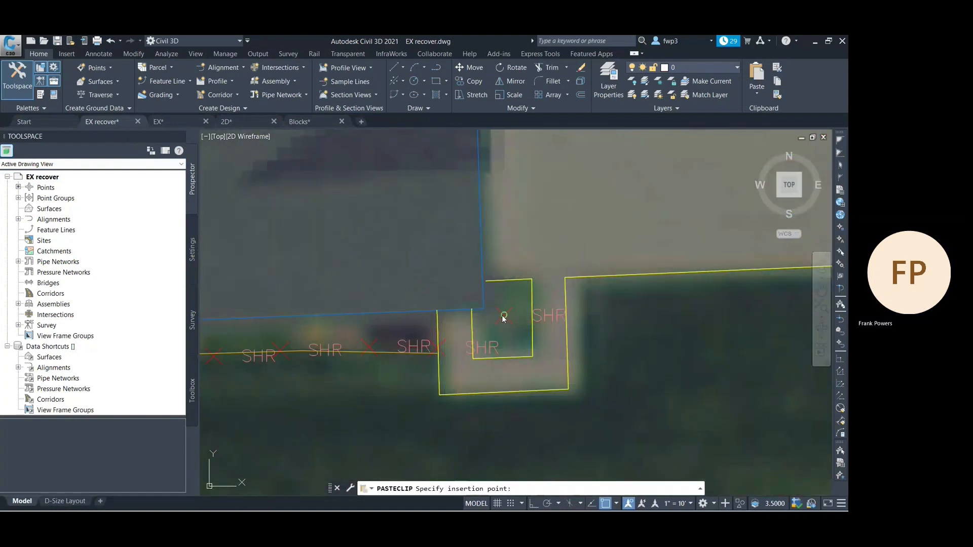
pyautogui.click(503, 316)
# Step: Paste the shrub symbol onto two more SHR points in the planting bed along the house's south wall
pyautogui.hotkey('ctrl', 'v')
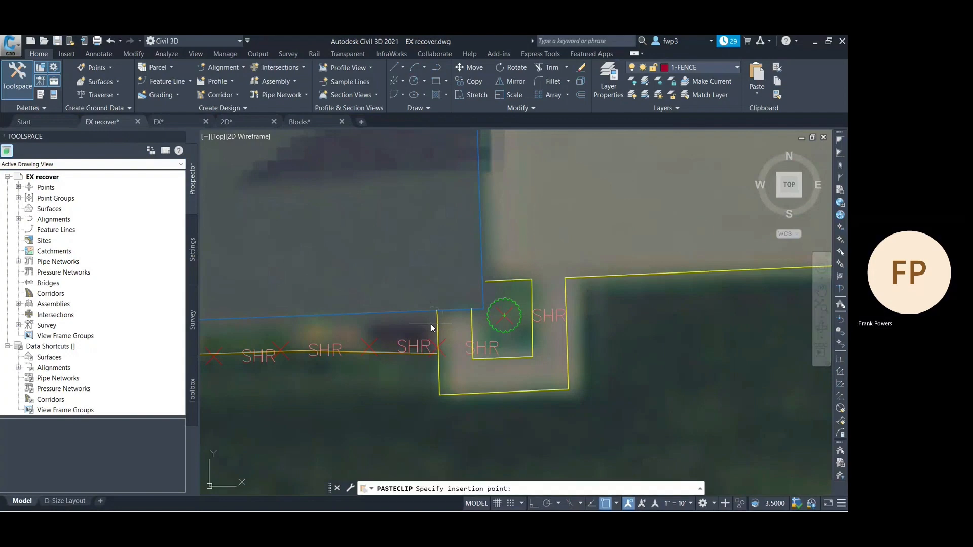
pyautogui.click(366, 344)
pyautogui.scroll(-5, 382, 345)
pyautogui.scroll(4, 330, 321)
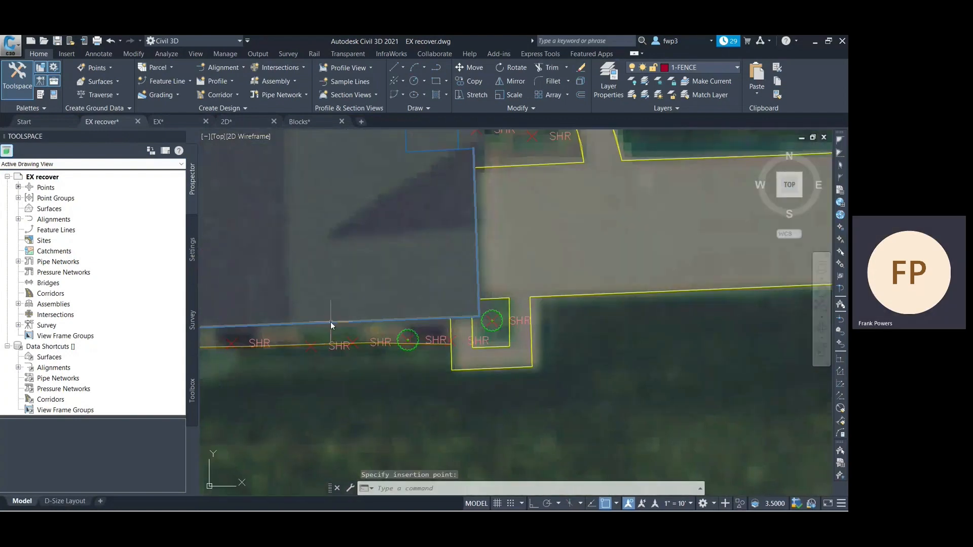
pyautogui.hotkey('ctrl', 'v')
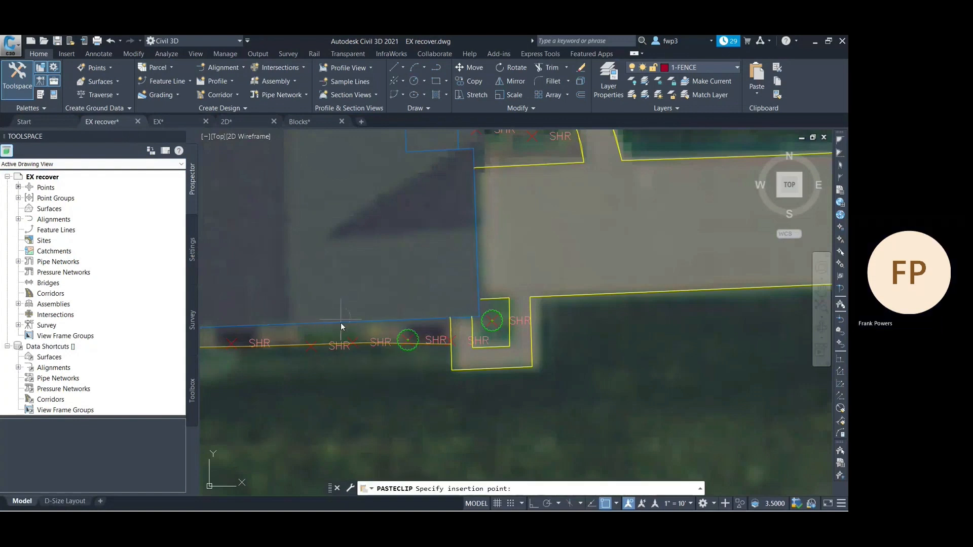
pyautogui.click(355, 345)
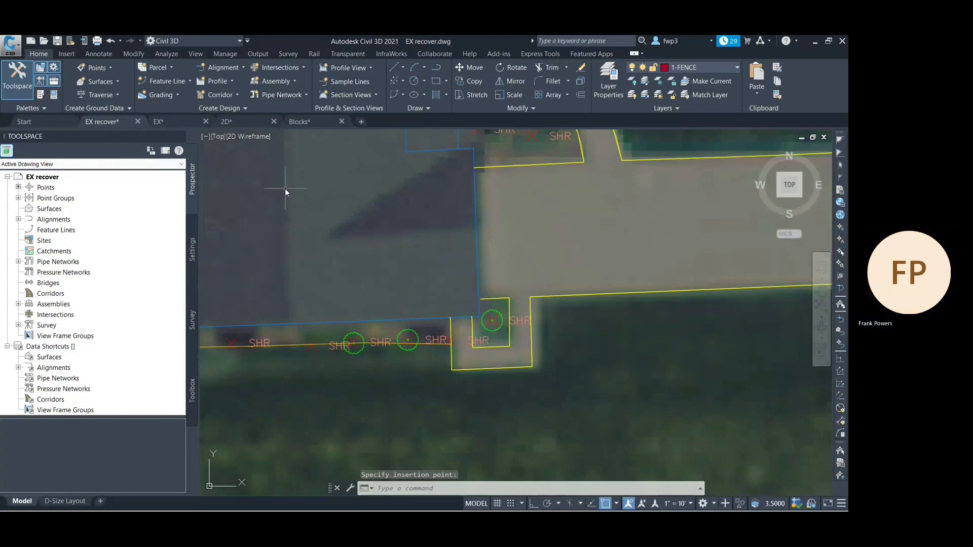
# Step: Update the out-of-date Vegitation point group
pyautogui.moveTo(106, 126)
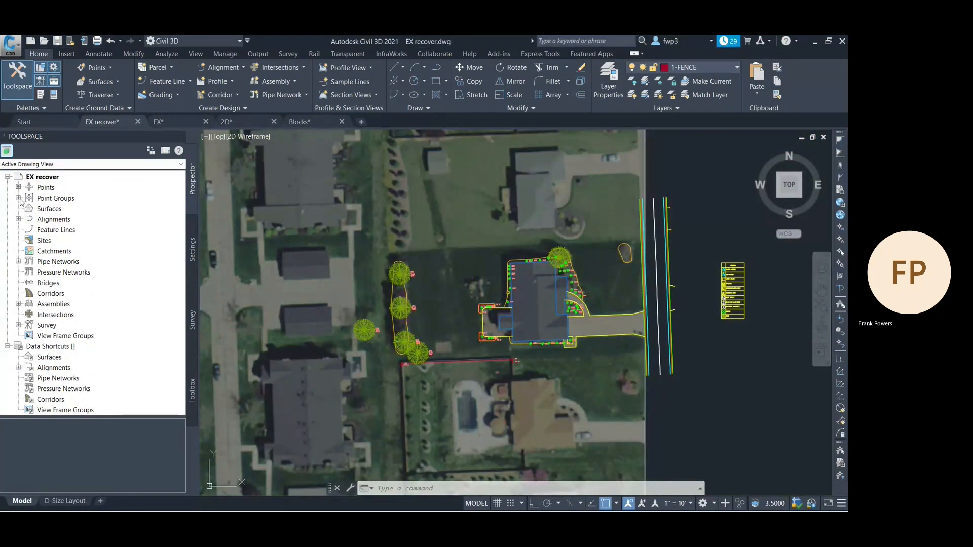
pyautogui.click(19, 198)
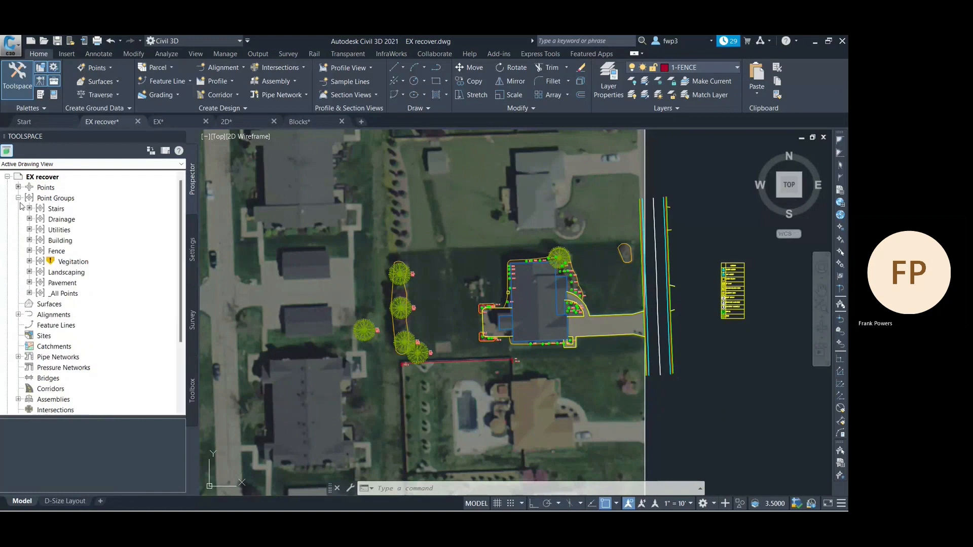
pyautogui.click(71, 261)
pyautogui.rightClick(75, 264)
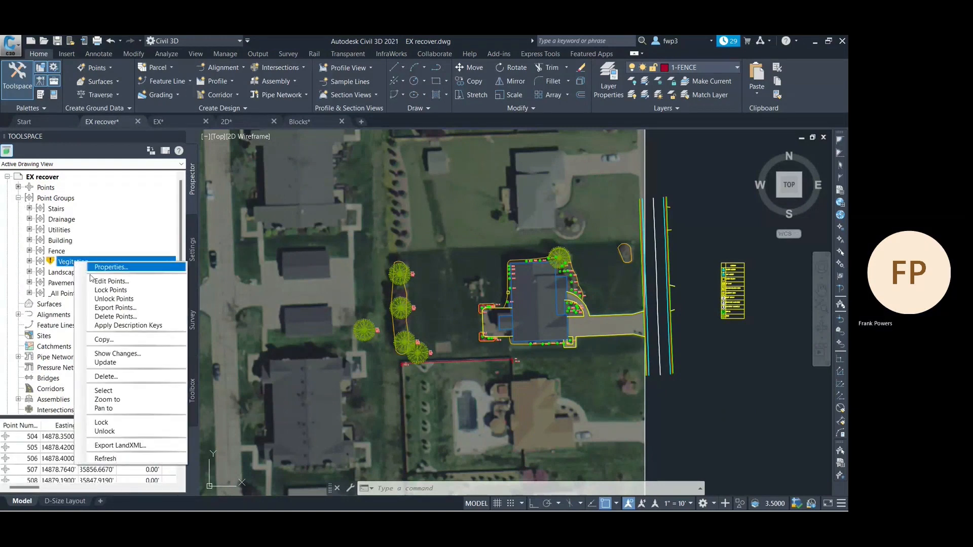
pyautogui.click(106, 363)
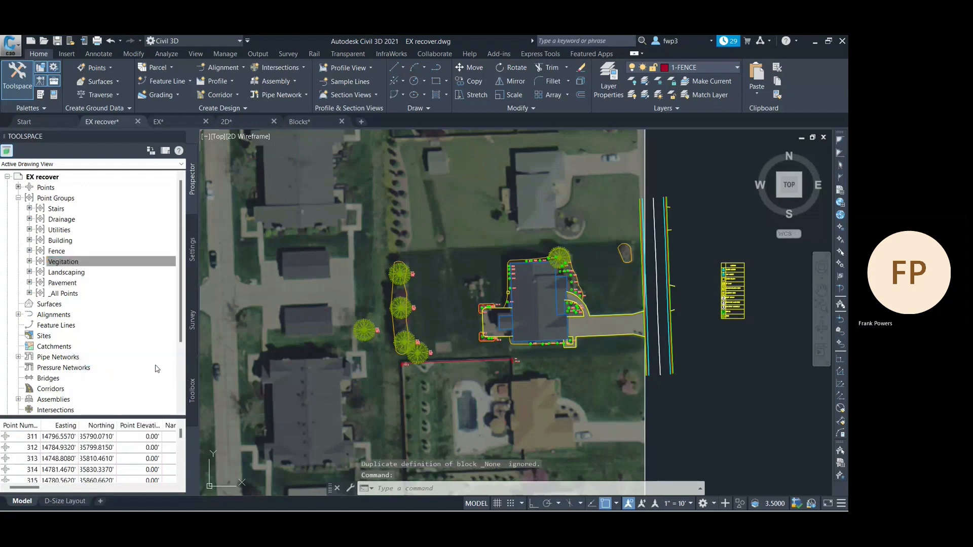
# Step: Set both the point style and the point label style of the Fence point group to <none>
pyautogui.click(62, 252)
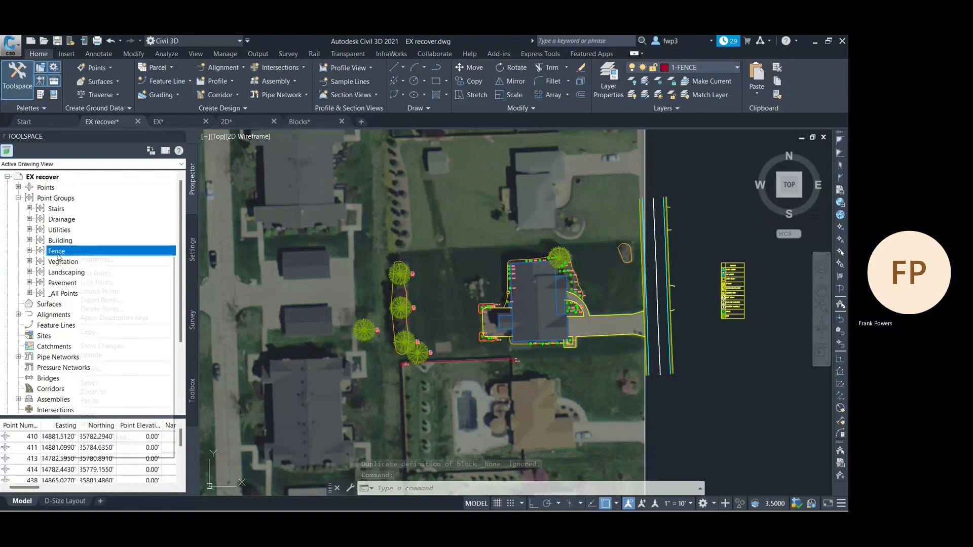
pyautogui.rightClick(61, 256)
pyautogui.click(108, 262)
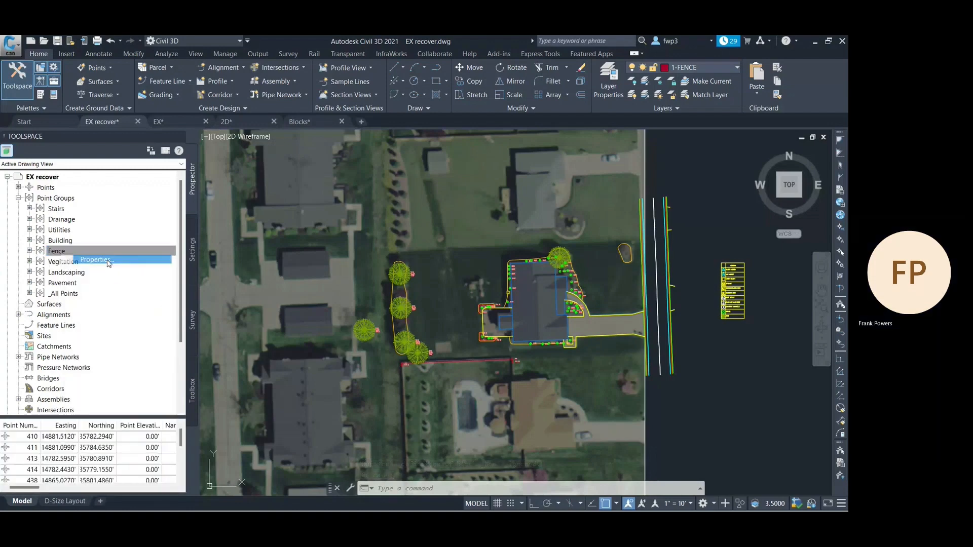
pyautogui.click(301, 307)
pyautogui.click(302, 315)
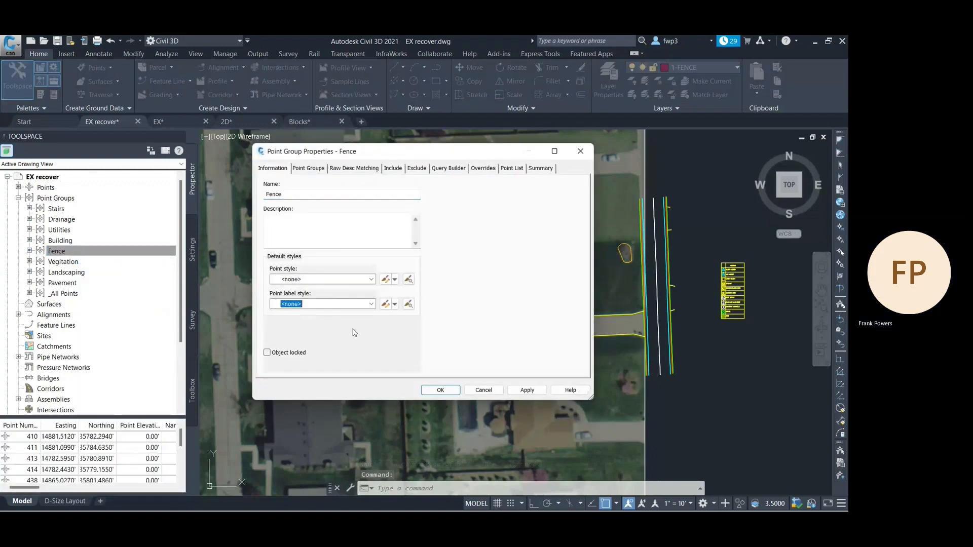
pyautogui.click(439, 391)
# Step: Set both the point style and the point label style of the Vegitation point group to <none>
pyautogui.click(63, 262)
pyautogui.rightClick(62, 263)
pyautogui.click(99, 266)
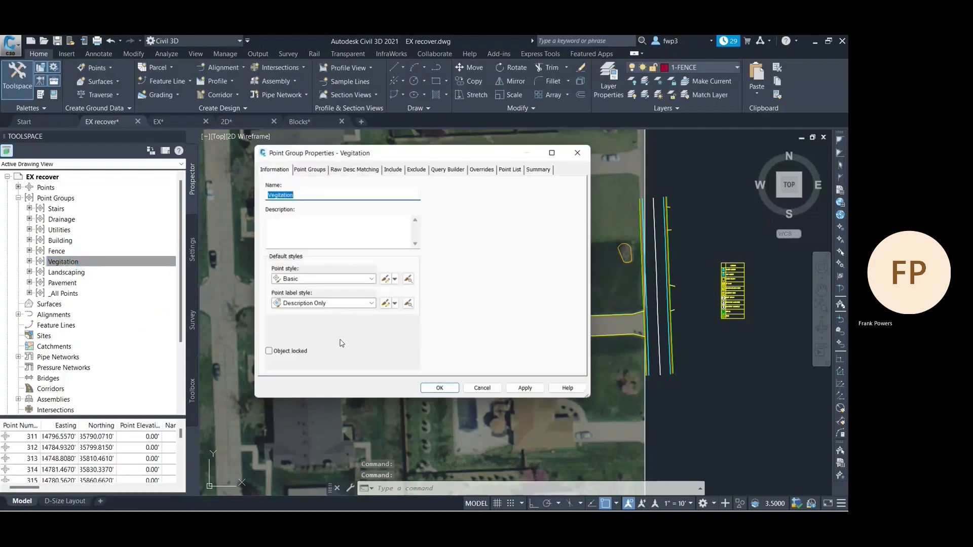
pyautogui.click(314, 287)
pyautogui.click(315, 304)
pyautogui.click(317, 313)
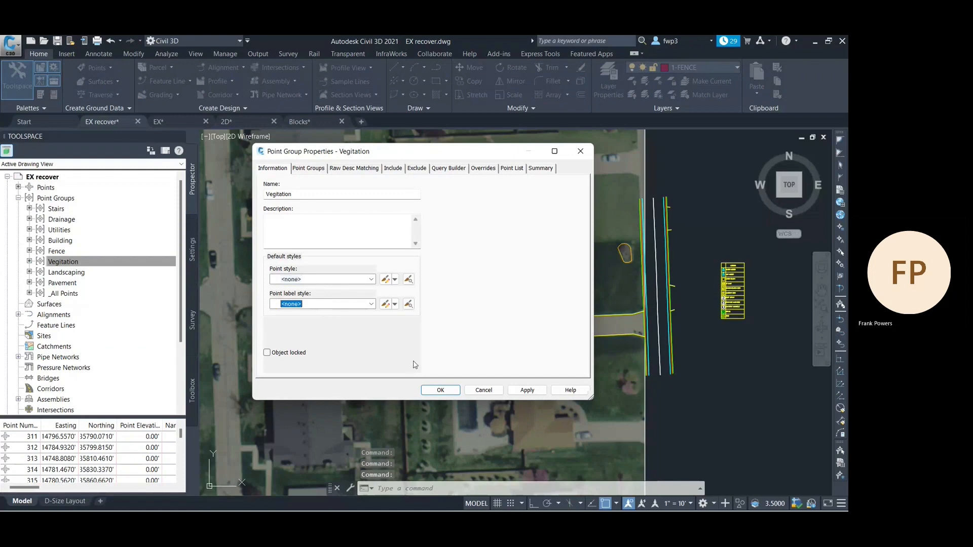
pyautogui.click(446, 390)
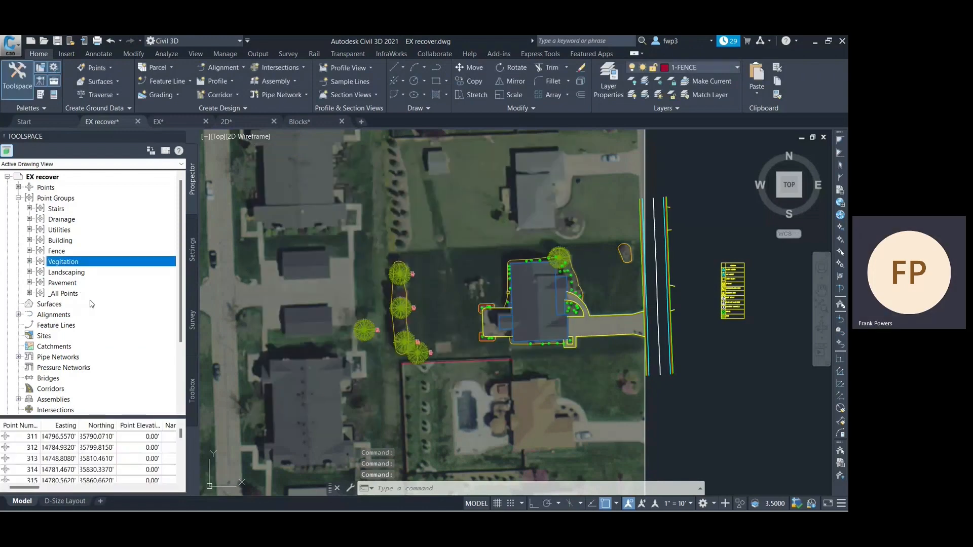
# Step: Set the Utilities point group to the Basic point style and the Description Only label style
pyautogui.rightClick(56, 230)
pyautogui.click(89, 233)
pyautogui.click(328, 279)
pyautogui.click(325, 300)
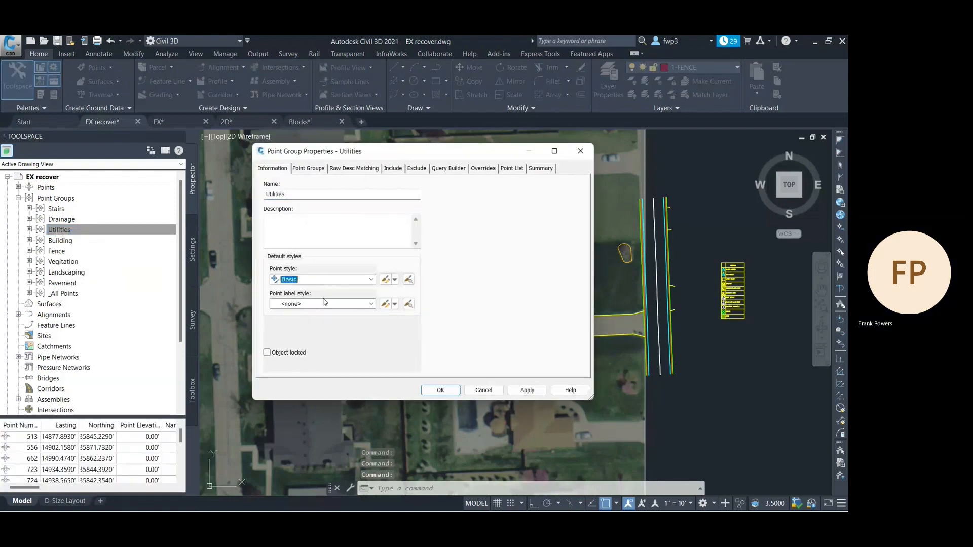
pyautogui.click(327, 303)
pyautogui.click(326, 325)
pyautogui.click(451, 392)
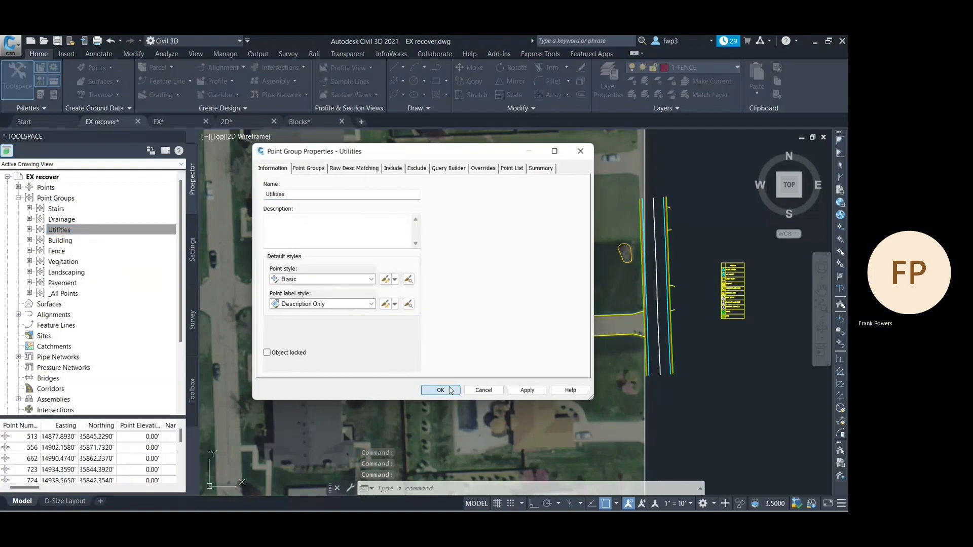
# Step: Examine the utility point descriptions around the house walls, the front yard and the road edge
pyautogui.scroll(-3, 373, 300)
pyautogui.scroll(5, 458, 302)
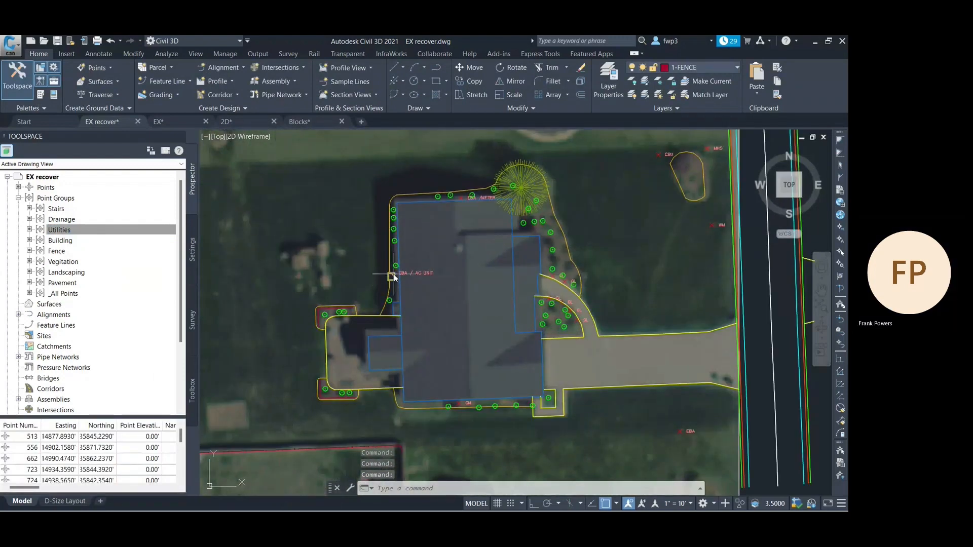
pyautogui.scroll(2, 394, 277)
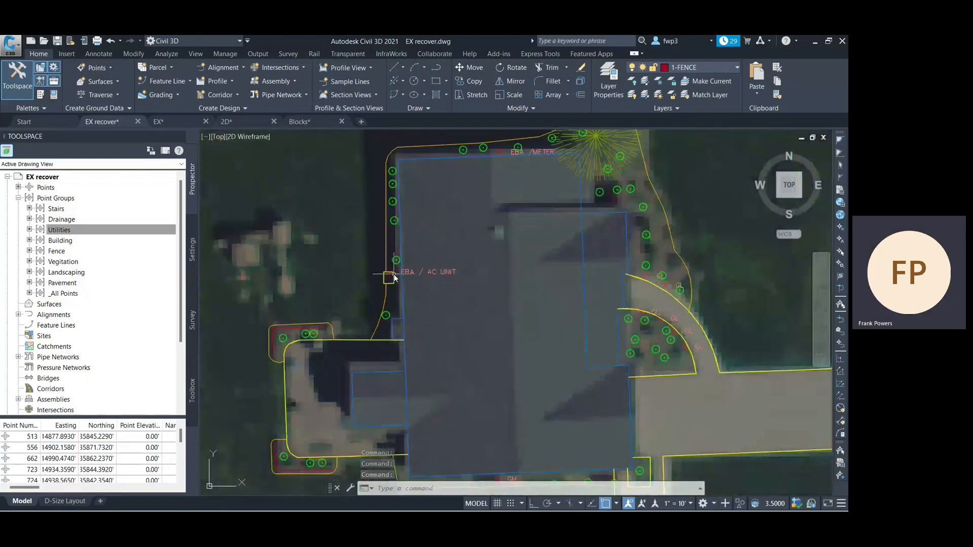
pyautogui.scroll(-6, 498, 220)
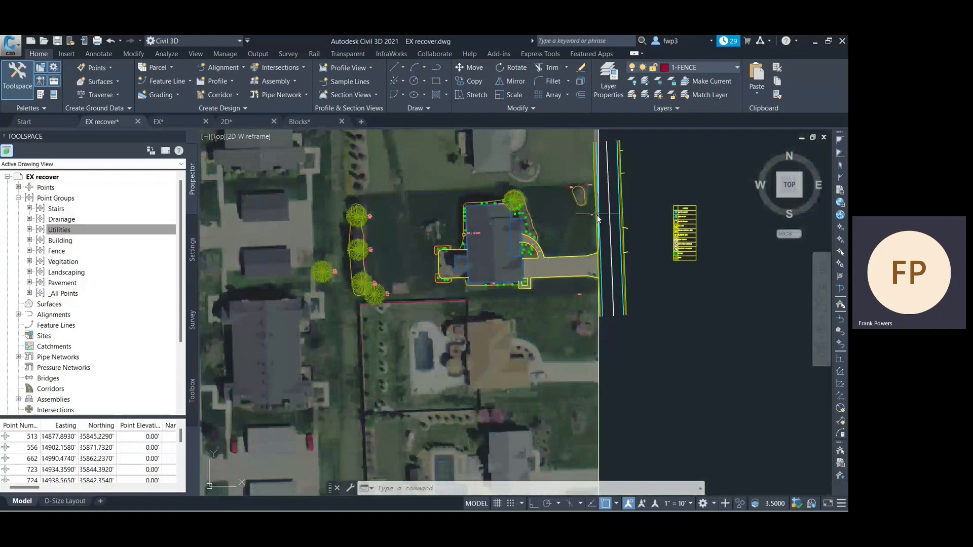
pyautogui.scroll(4, 578, 236)
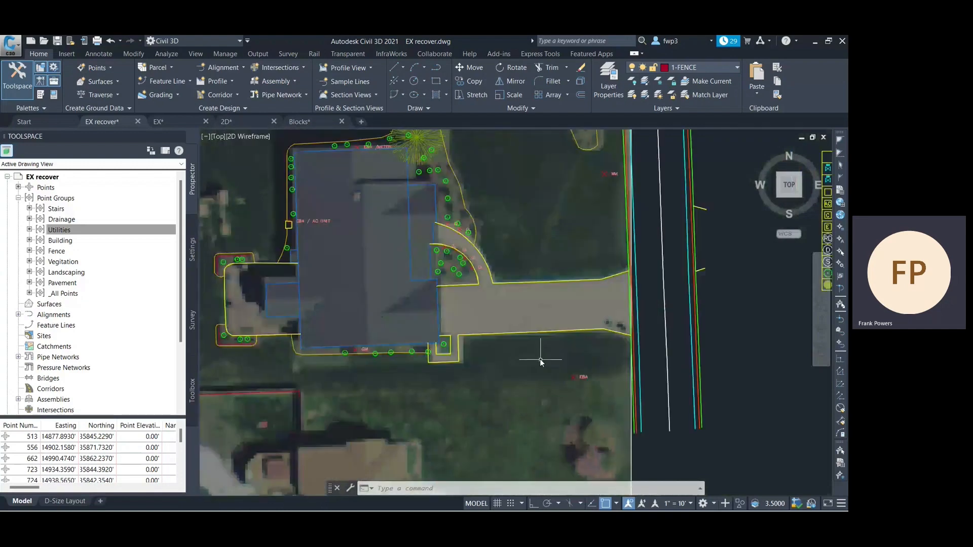
pyautogui.scroll(-2, 667, 388)
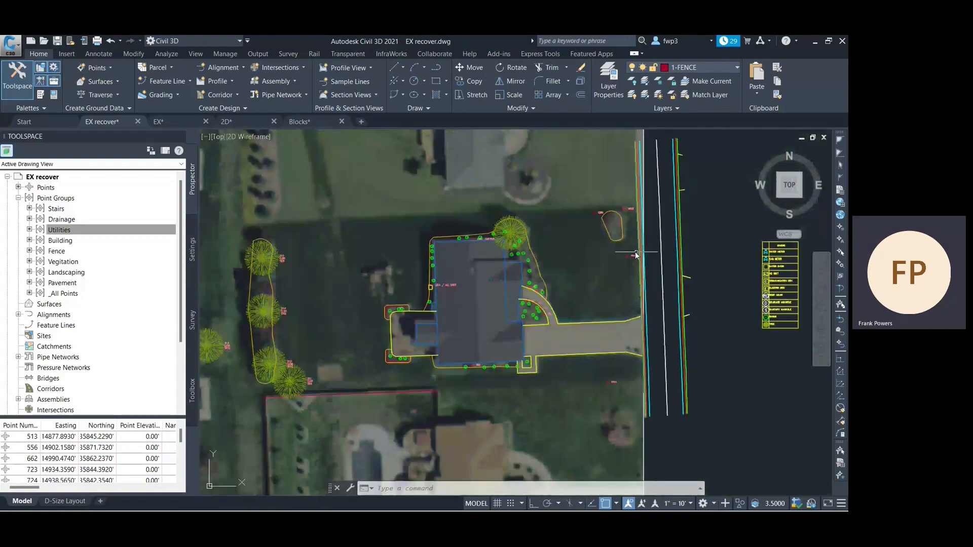
pyautogui.scroll(2, 636, 255)
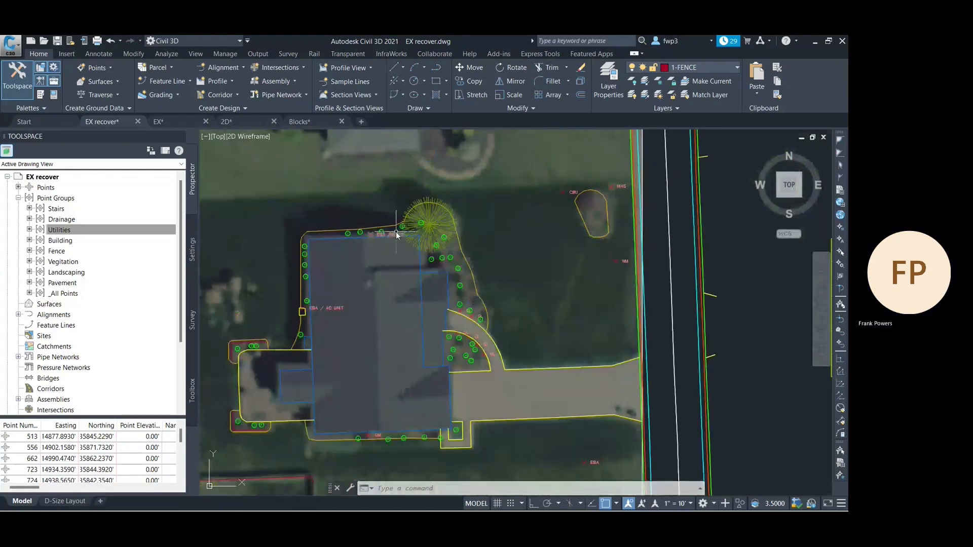
# Step: Copy the water meter symbol from the legend with a base point at the middle of its valve shape
pyautogui.scroll(-2, 396, 232)
pyautogui.scroll(-2, 338, 279)
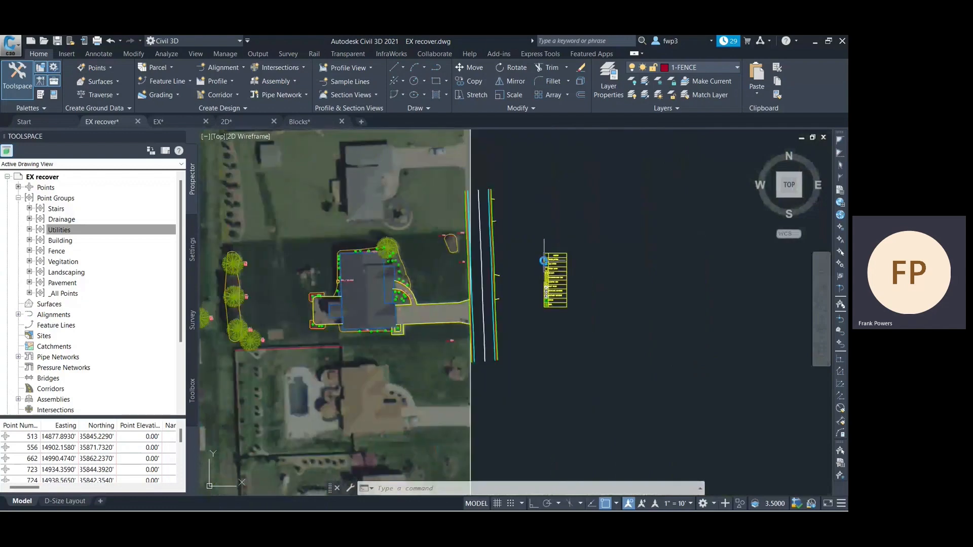
pyautogui.scroll(6, 543, 261)
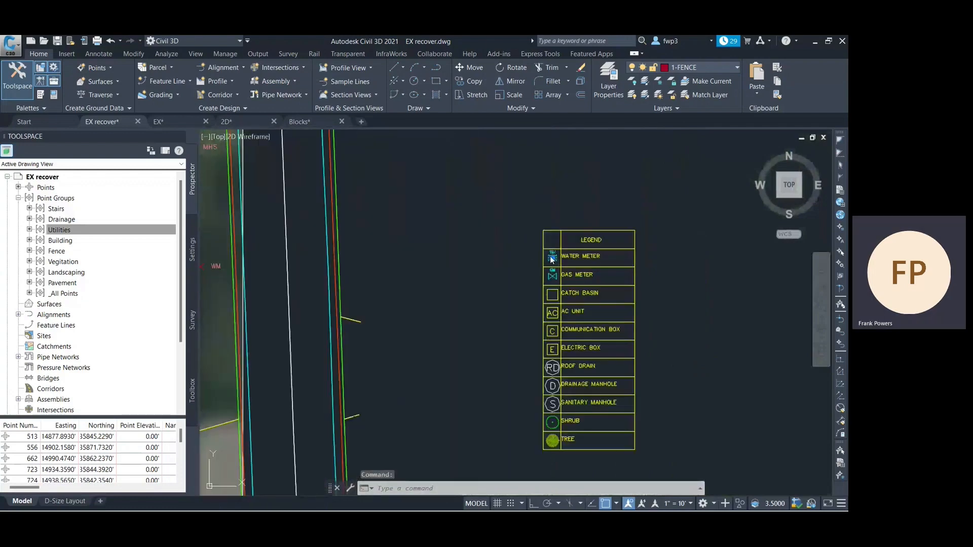
pyautogui.scroll(4, 545, 251)
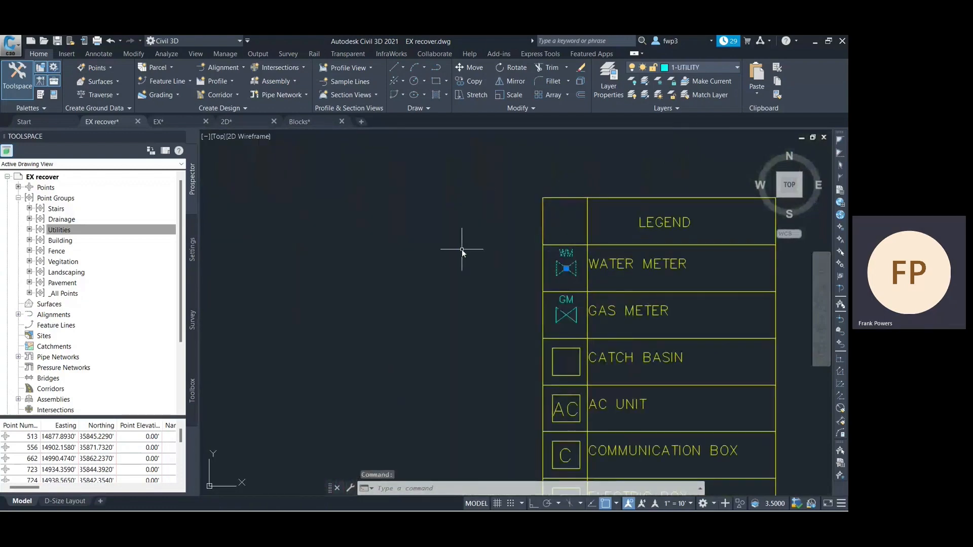
pyautogui.write('COPY')
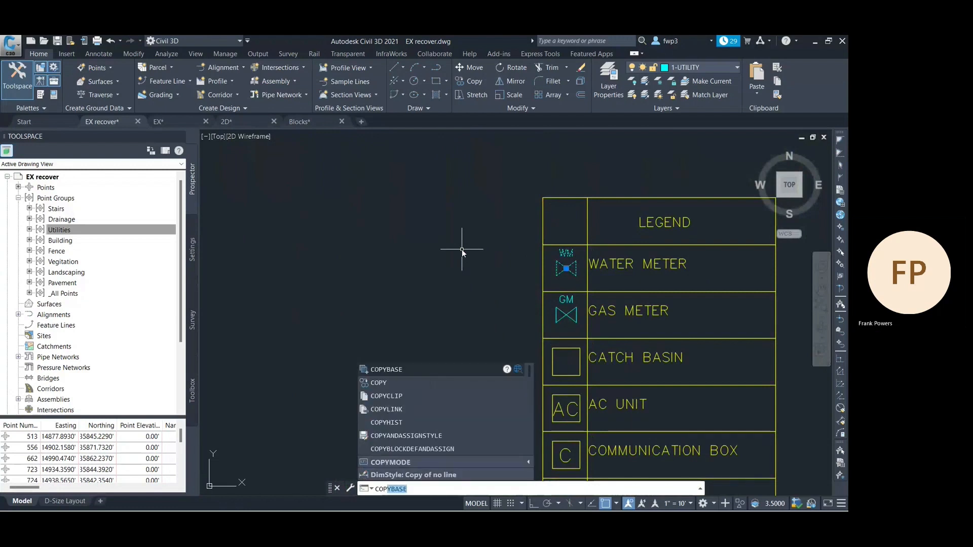
pyautogui.write('B')
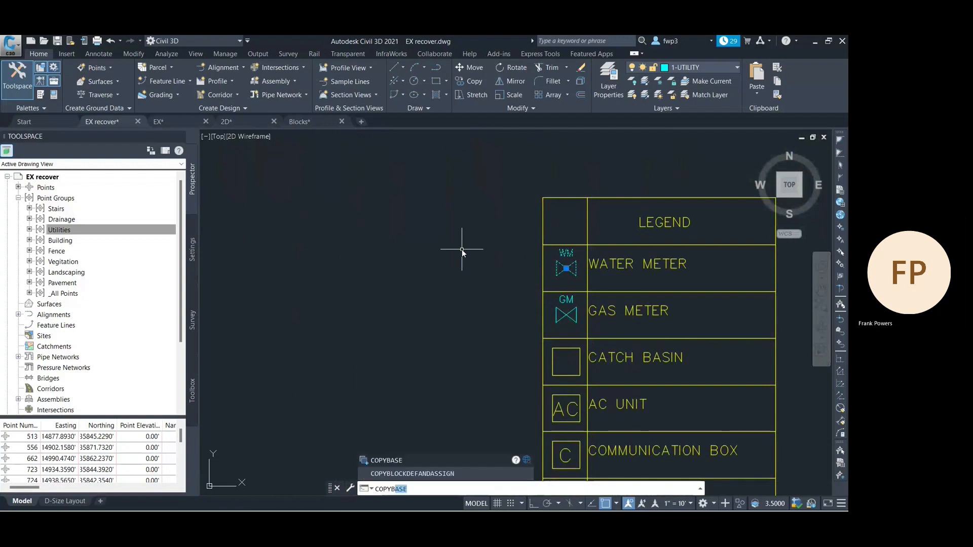
pyautogui.press('Return')
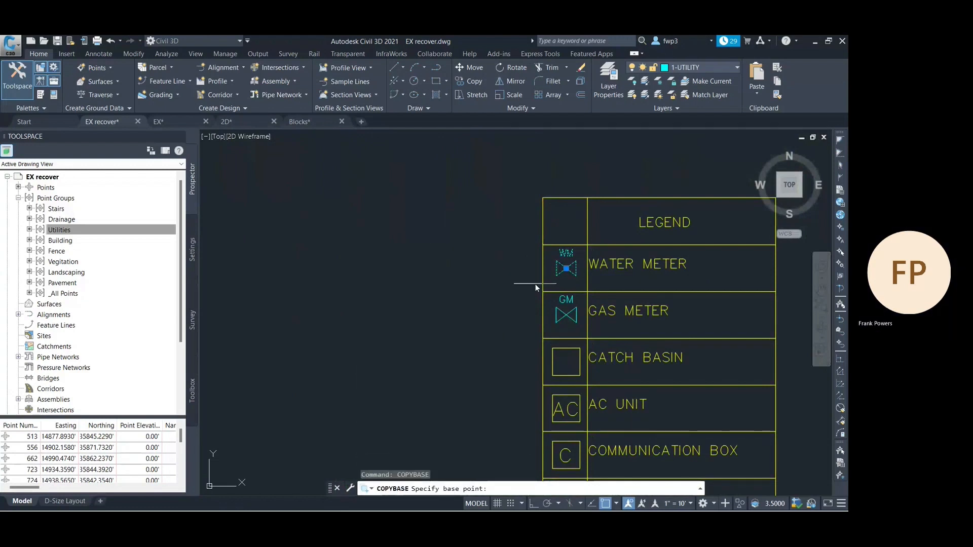
pyautogui.click(566, 272)
# Step: Repeat the base-point copy of the selected legend water meter symbol, picking the valve's midpoint again
pyautogui.scroll(-10, 557, 261)
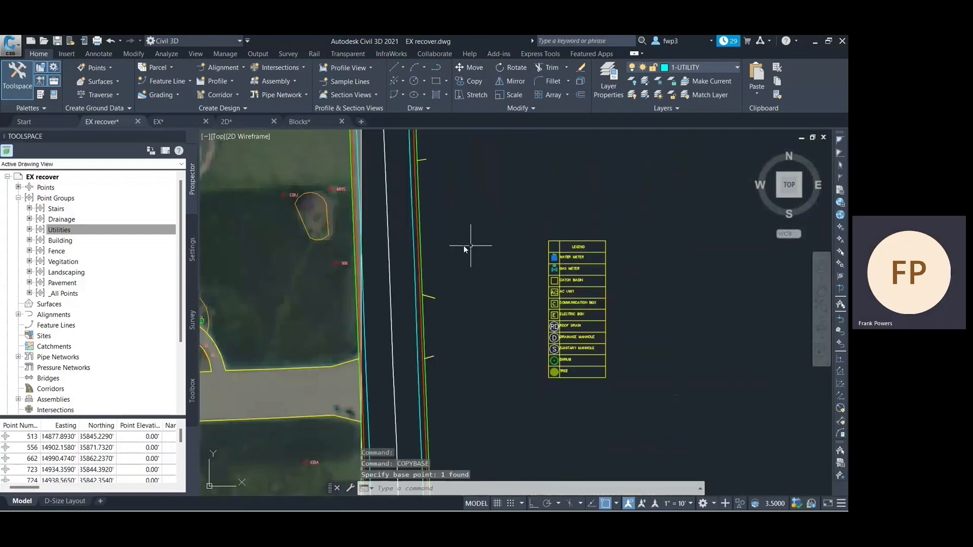
pyautogui.scroll(5, 411, 254)
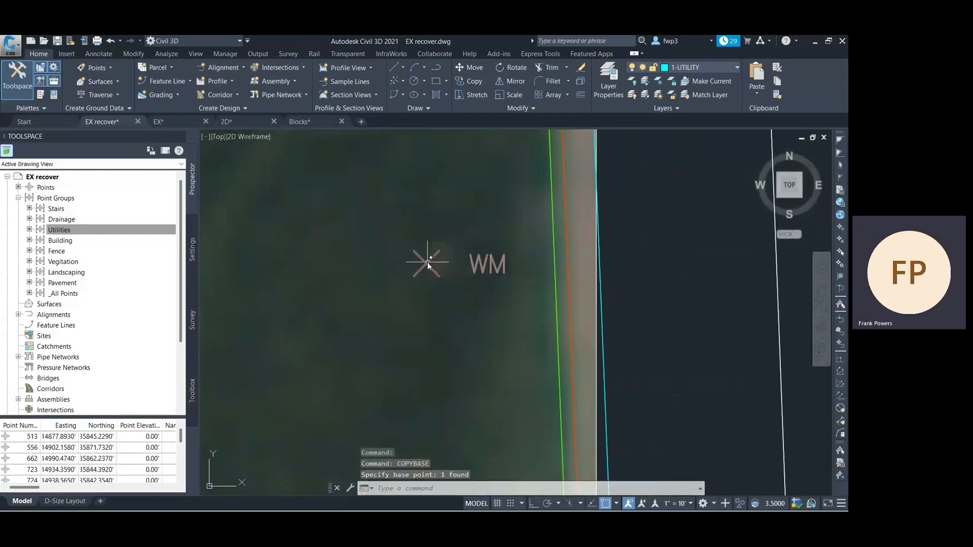
pyautogui.scroll(-2, 436, 259)
pyautogui.scroll(-4, 438, 263)
pyautogui.rightClick(527, 246)
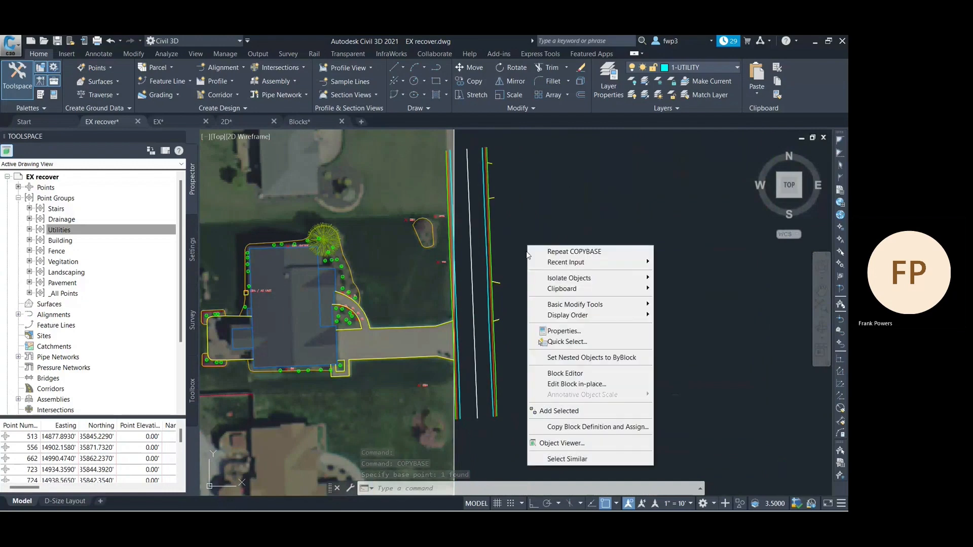
pyautogui.click(546, 252)
pyautogui.scroll(5, 567, 258)
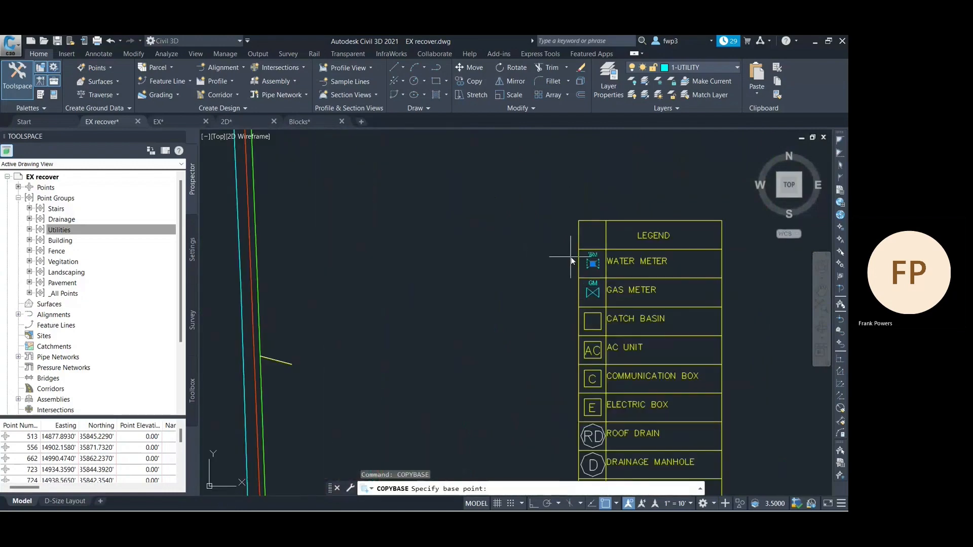
pyautogui.click(594, 264)
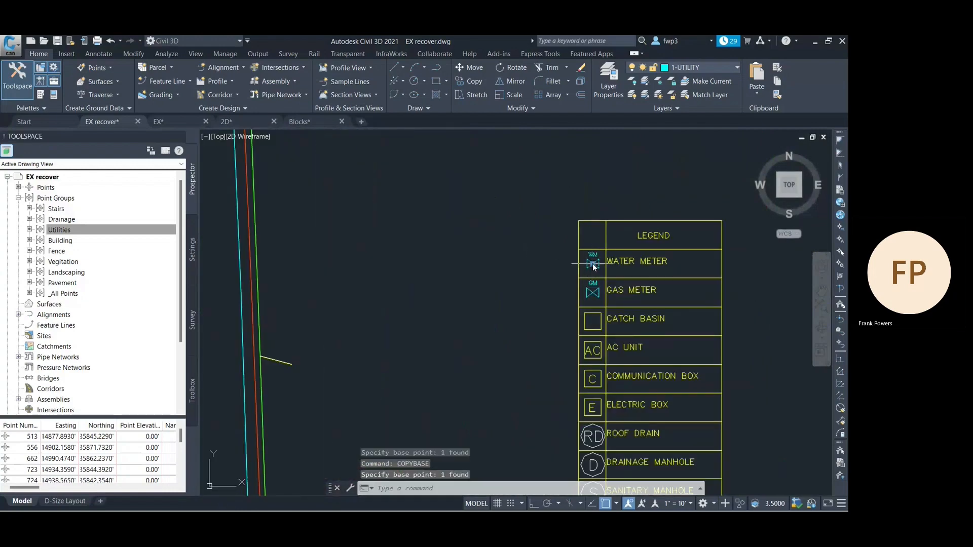
# Step: Paste the water meter symbol onto the WM survey point beside the road edge
pyautogui.scroll(-5, 479, 241)
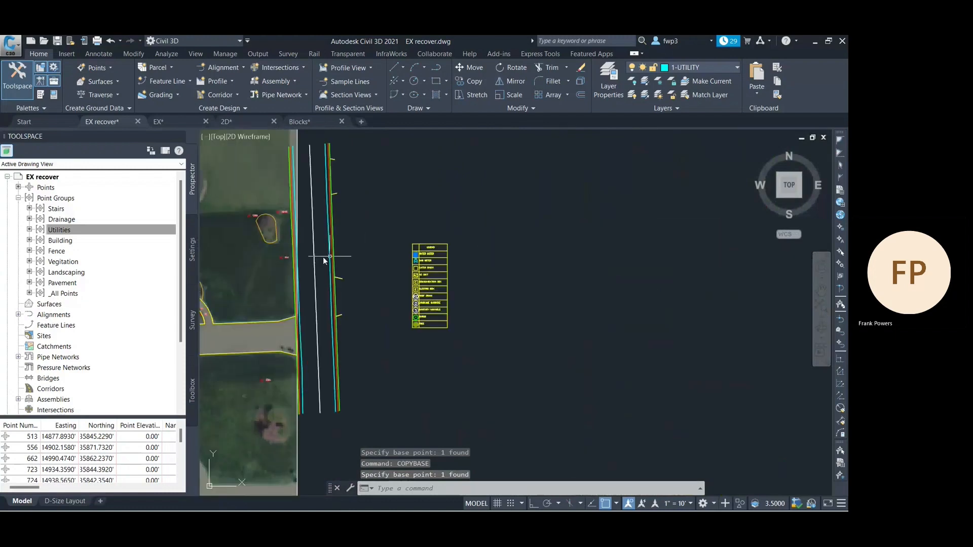
pyautogui.scroll(8, 298, 259)
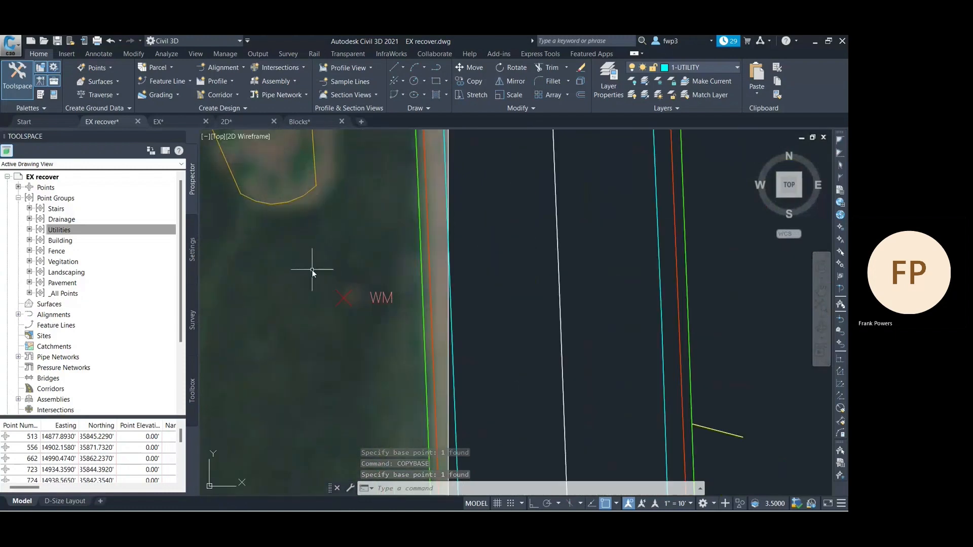
pyautogui.hotkey('ctrl', 'v')
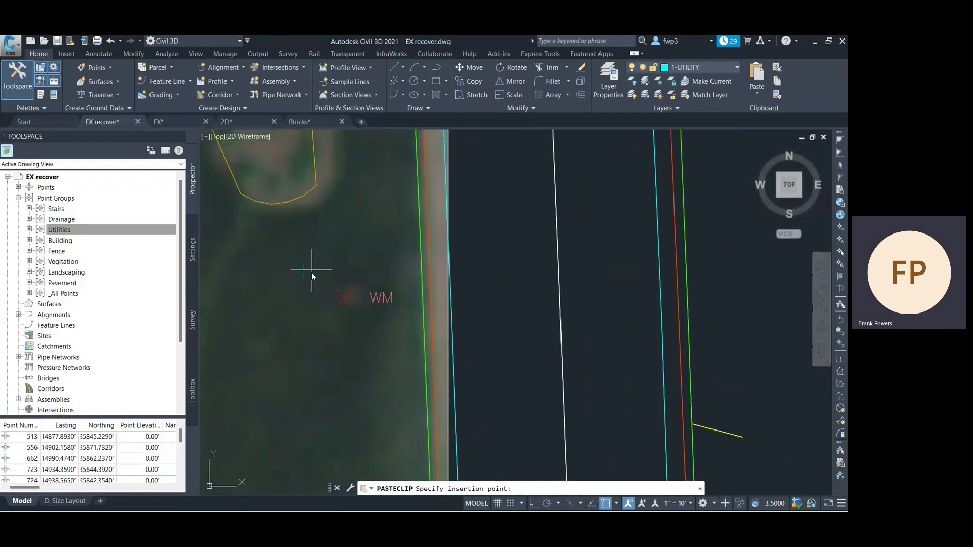
pyautogui.click(342, 299)
# Step: Copy the square outline of the legend's communication box symbol with a base point at its centre
pyautogui.scroll(-5, 341, 300)
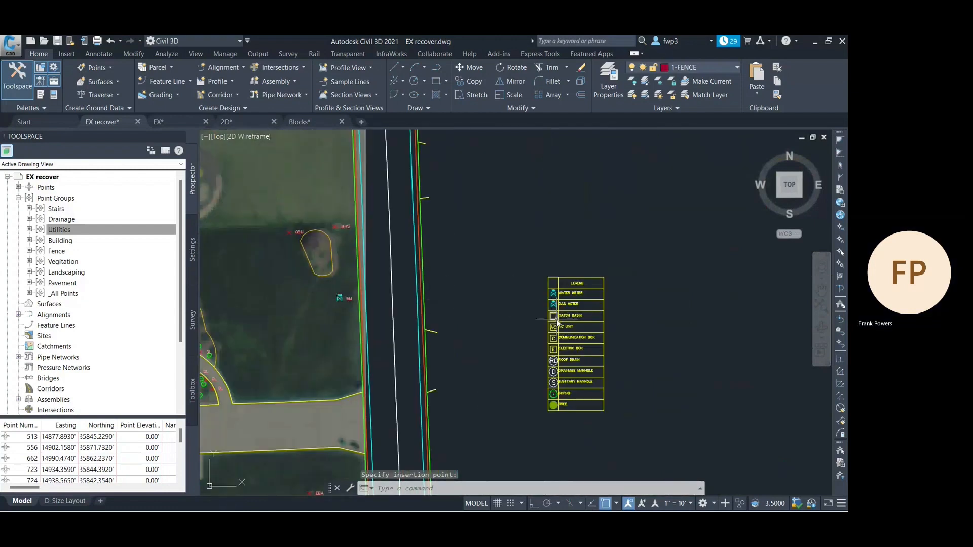
pyautogui.scroll(4, 593, 342)
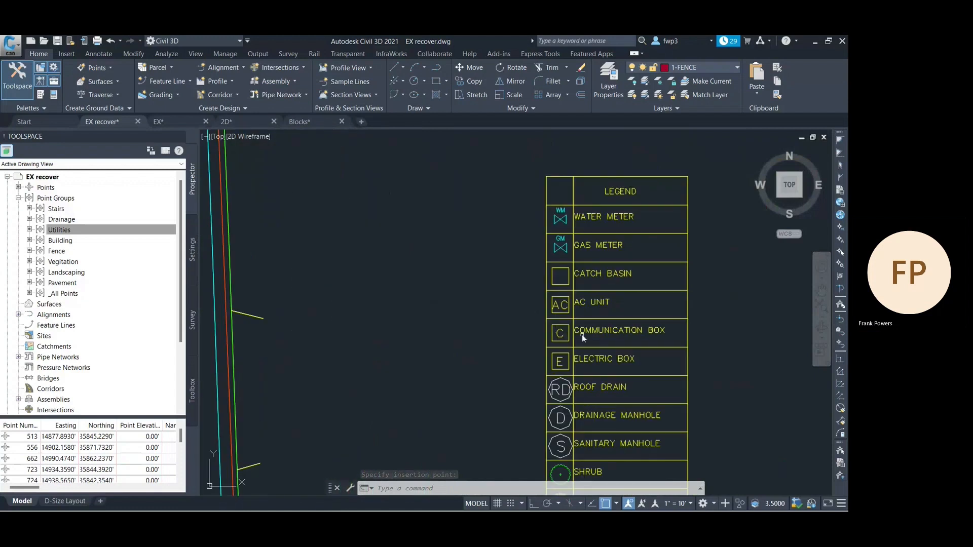
pyautogui.click(563, 332)
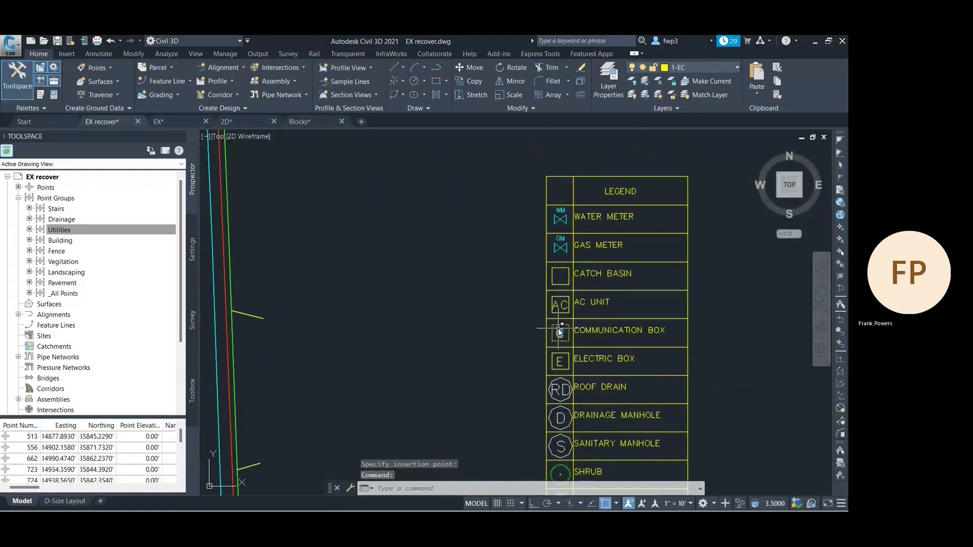
pyautogui.write('COP')
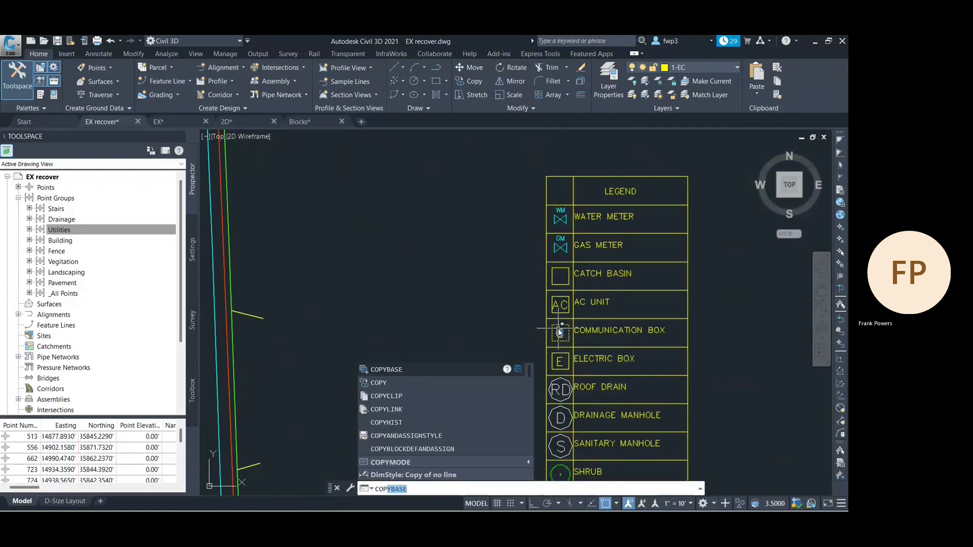
pyautogui.click(484, 368)
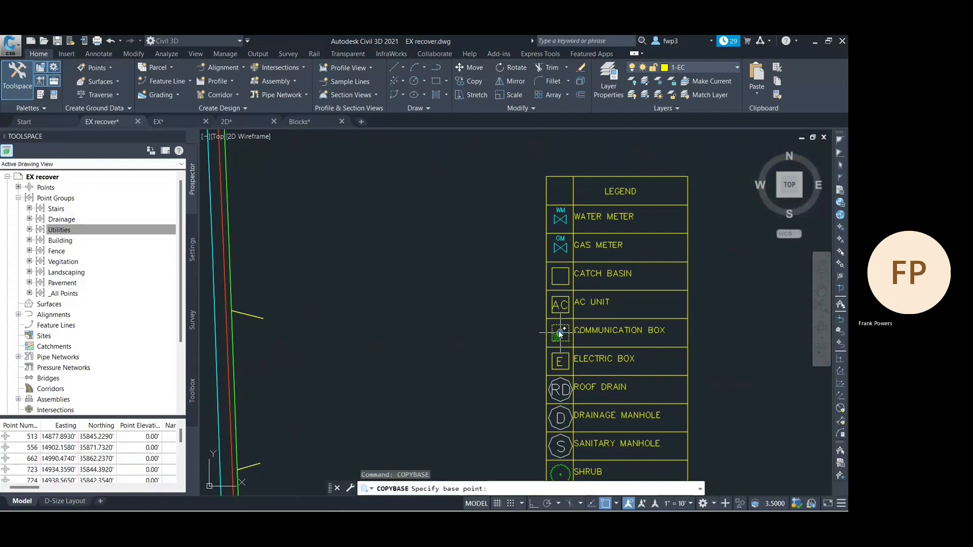
pyautogui.scroll(4, 559, 331)
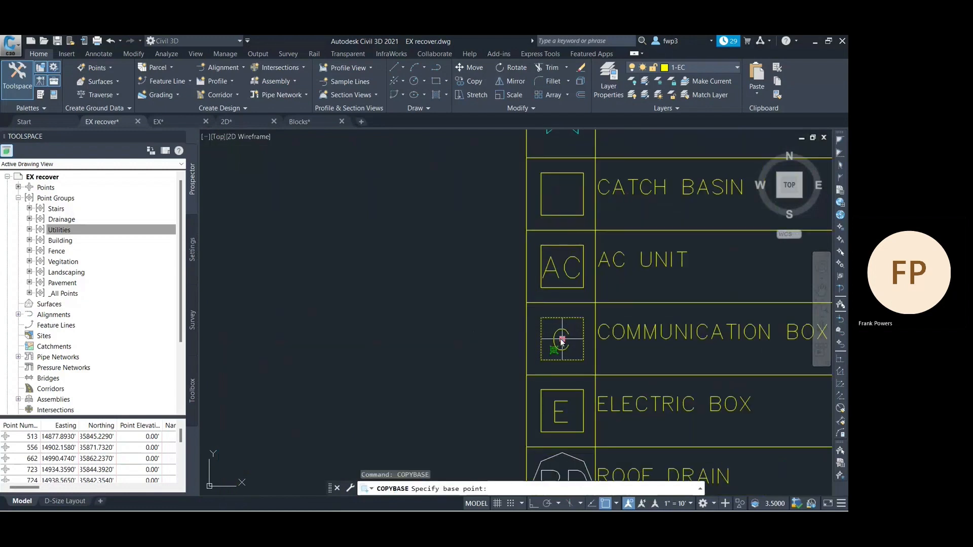
pyautogui.click(560, 339)
# Step: Paste the copied communication box outline near the CBU point beside the planting bed
pyautogui.scroll(-6, 527, 337)
pyautogui.scroll(3, 452, 314)
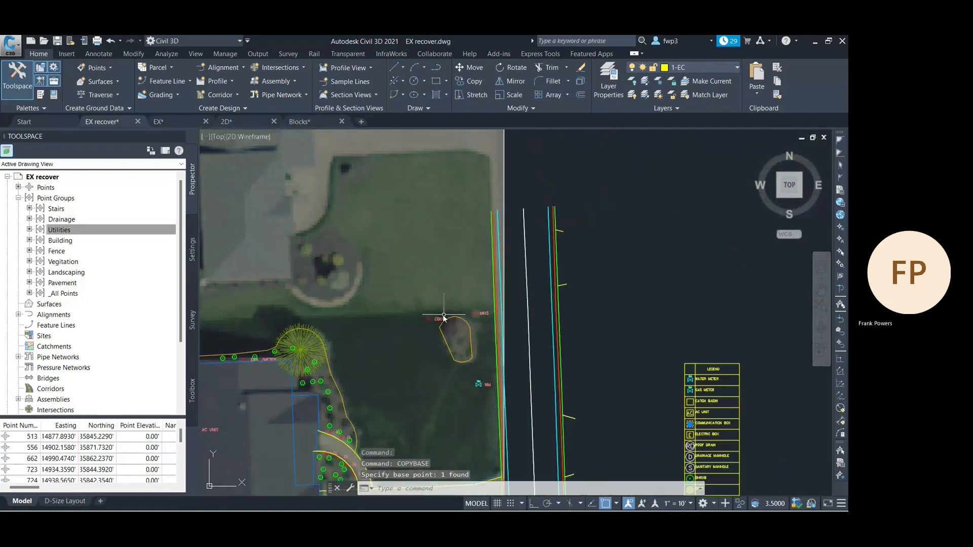
pyautogui.scroll(4, 438, 315)
pyautogui.hotkey('ctrl', 'v')
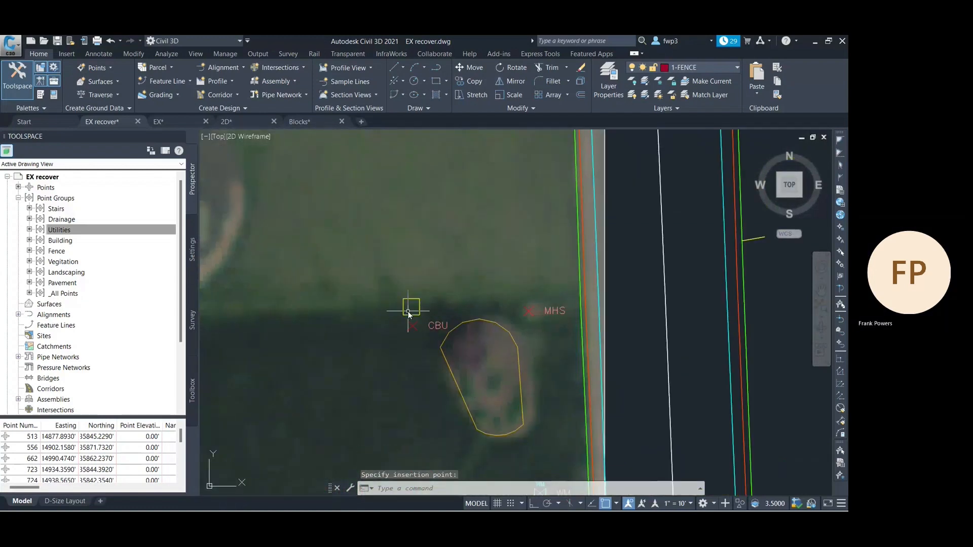
# Step: Erase the pasted communication box outline near the CBU point
pyautogui.click(427, 295)
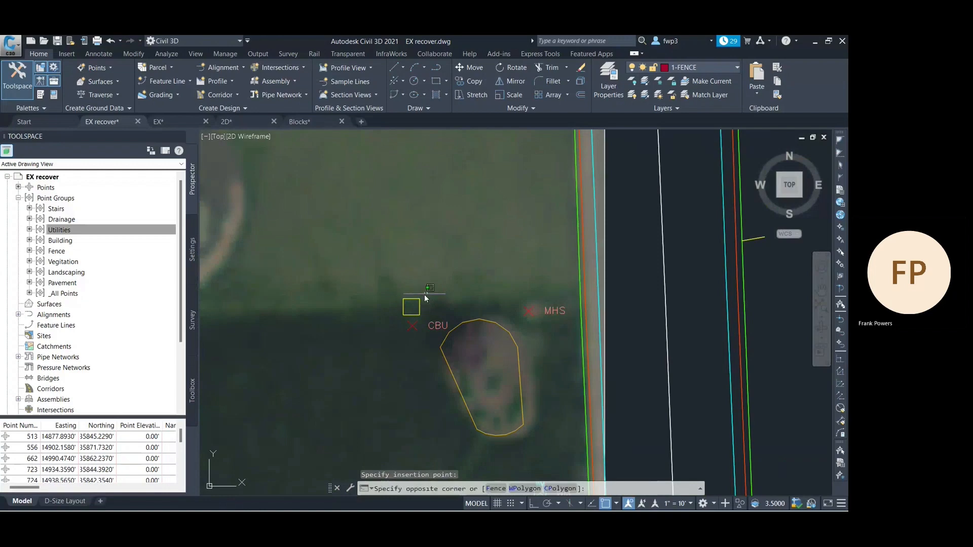
pyautogui.click(403, 309)
pyautogui.write('DE')
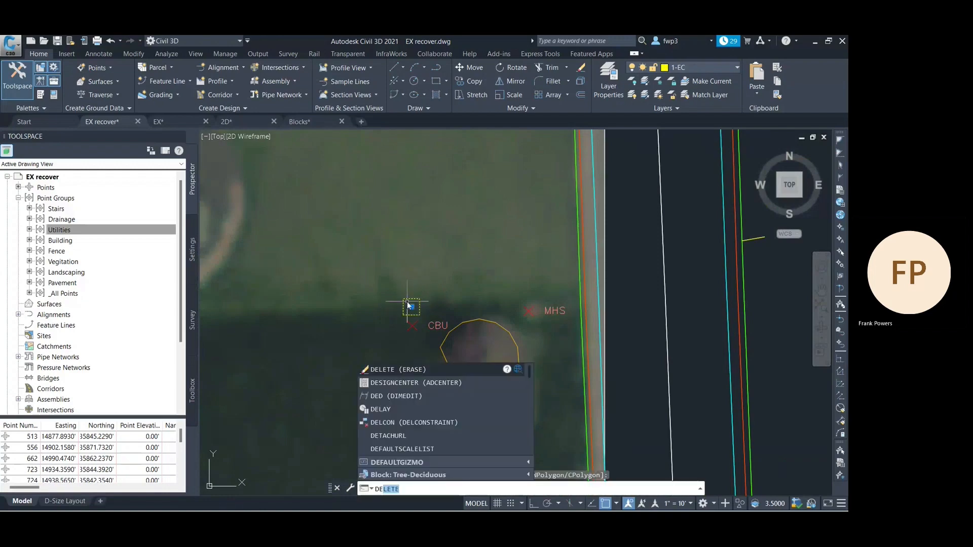
pyautogui.press('Return')
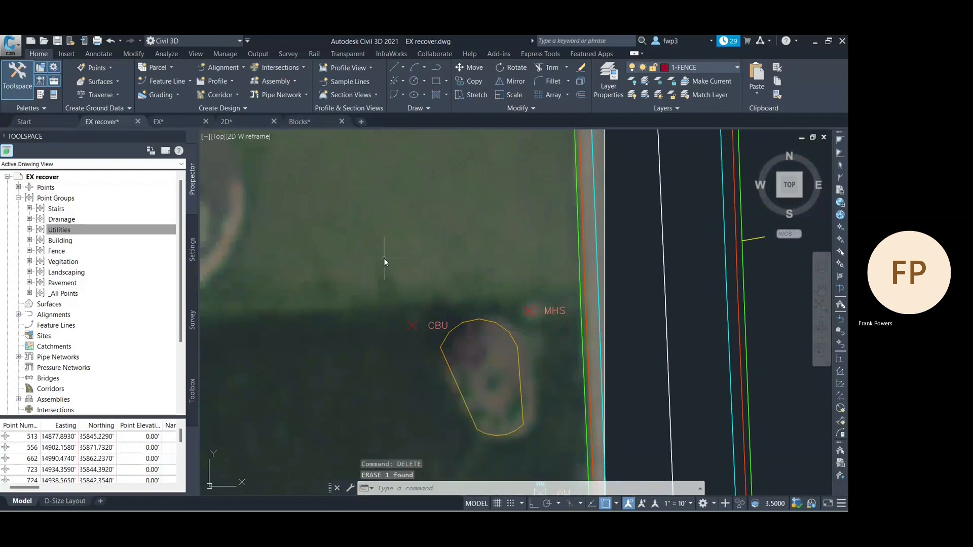
# Step: Group the square and the letter C of the legend's communication box symbol into one object
pyautogui.scroll(-6, 382, 258)
pyautogui.scroll(10, 461, 327)
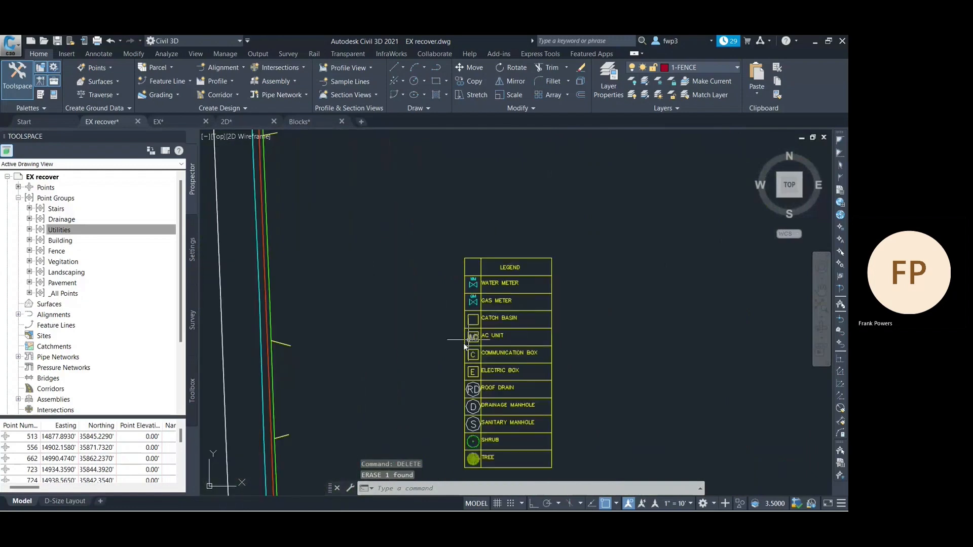
pyautogui.click(475, 340)
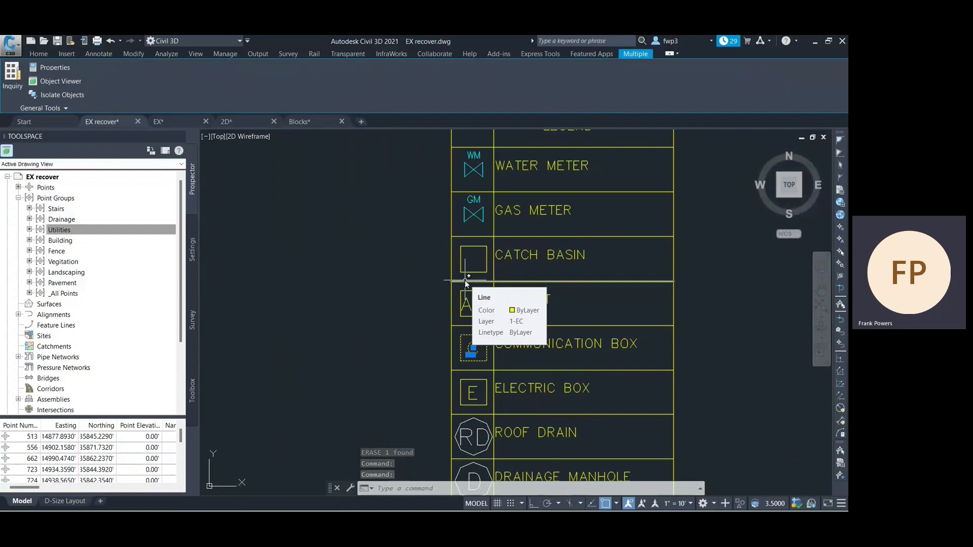
pyautogui.write('GROP')
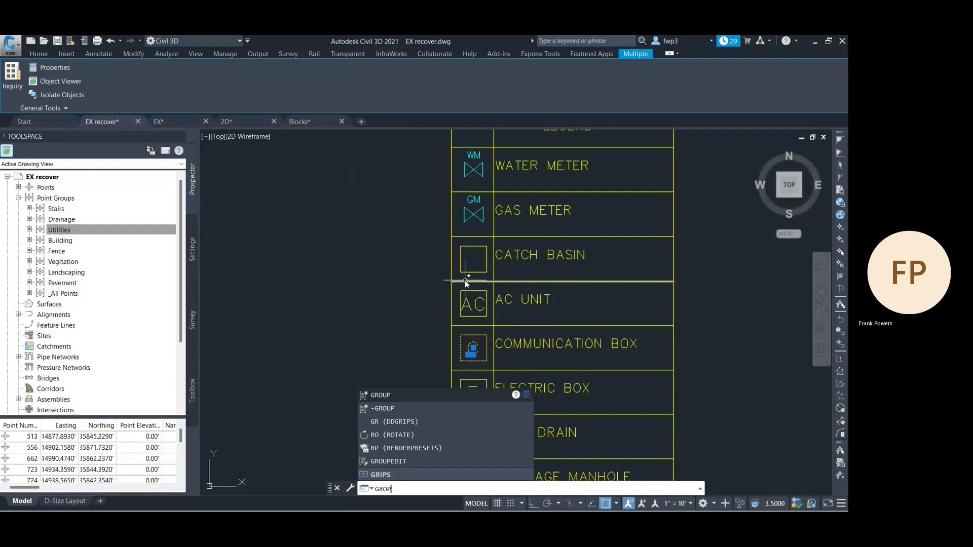
pyautogui.press('Return')
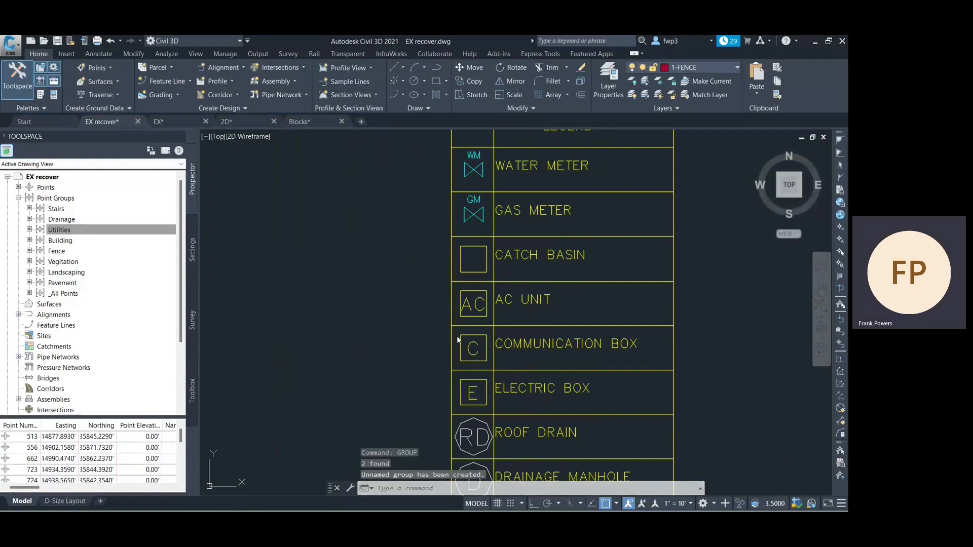
# Step: Copy the legend's grouped communication box symbol with its centre as base point, enabling Center, Endpoint, Midpoint and Geometric Center object snaps
pyautogui.click(463, 335)
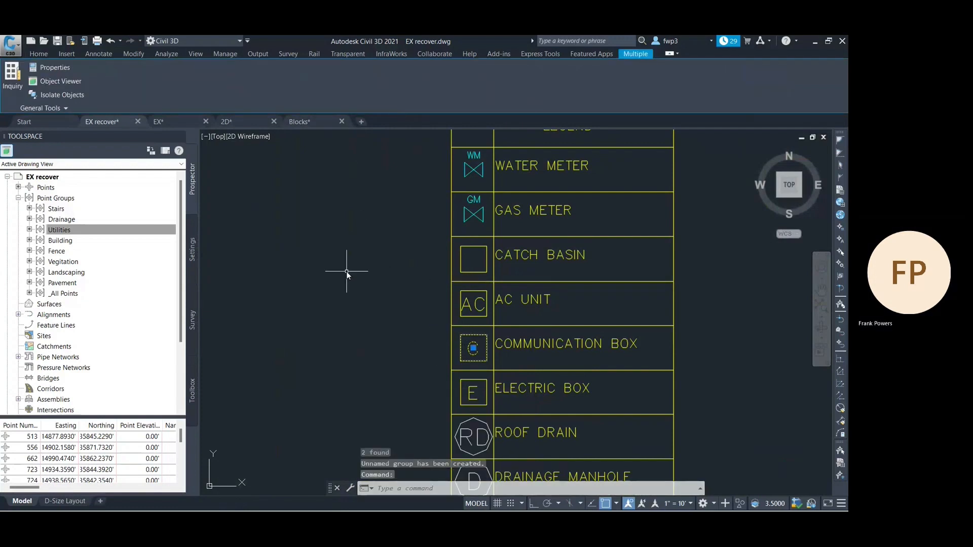
pyautogui.write('COPY')
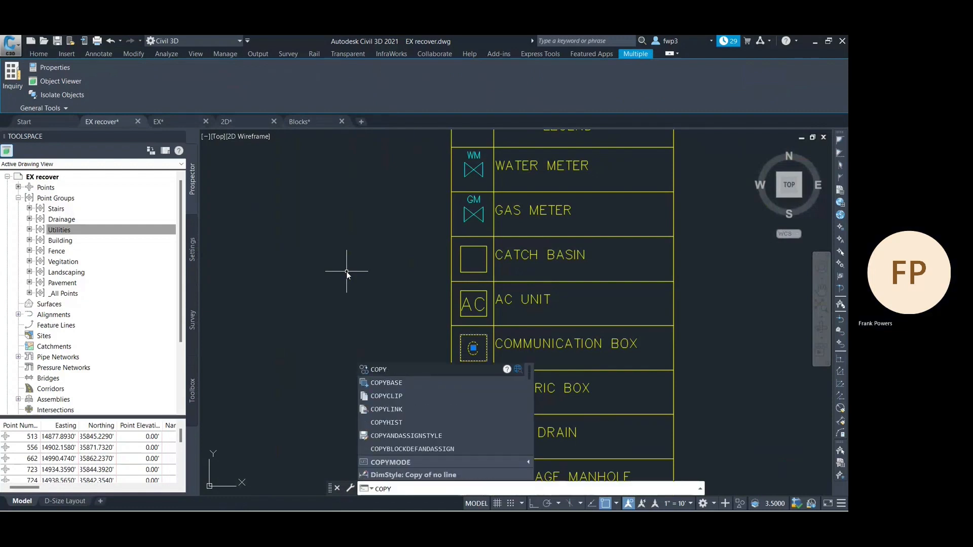
pyautogui.press('Up')
pyautogui.press('Return')
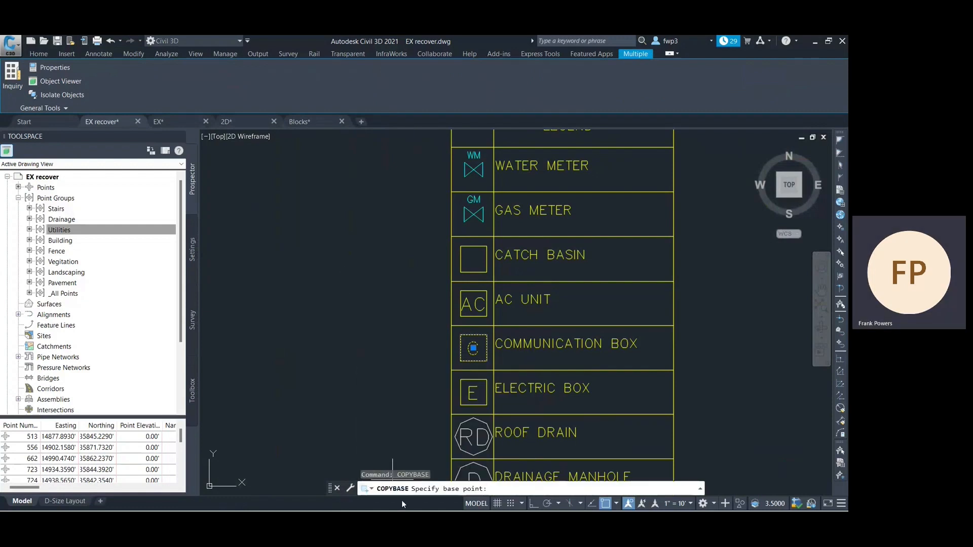
pyautogui.scroll(2, 475, 347)
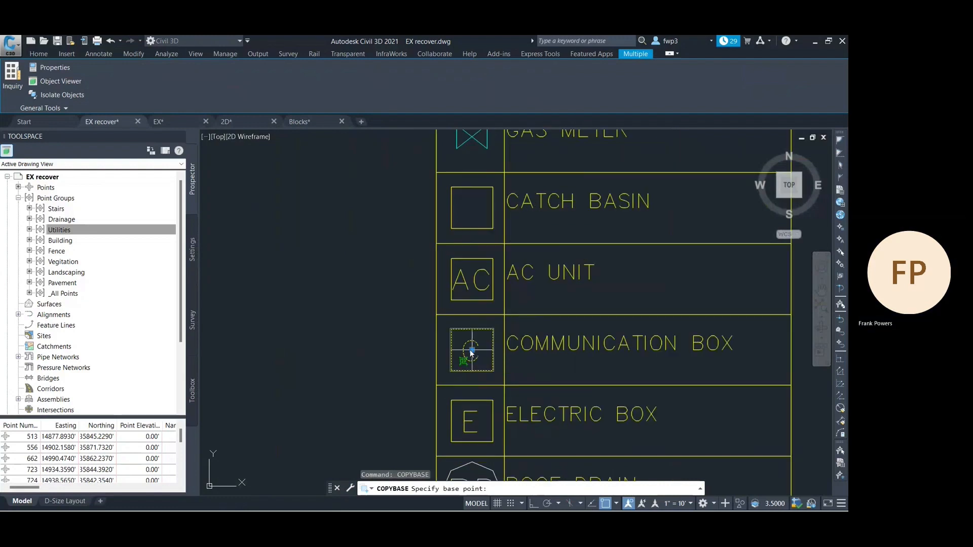
pyautogui.click(616, 504)
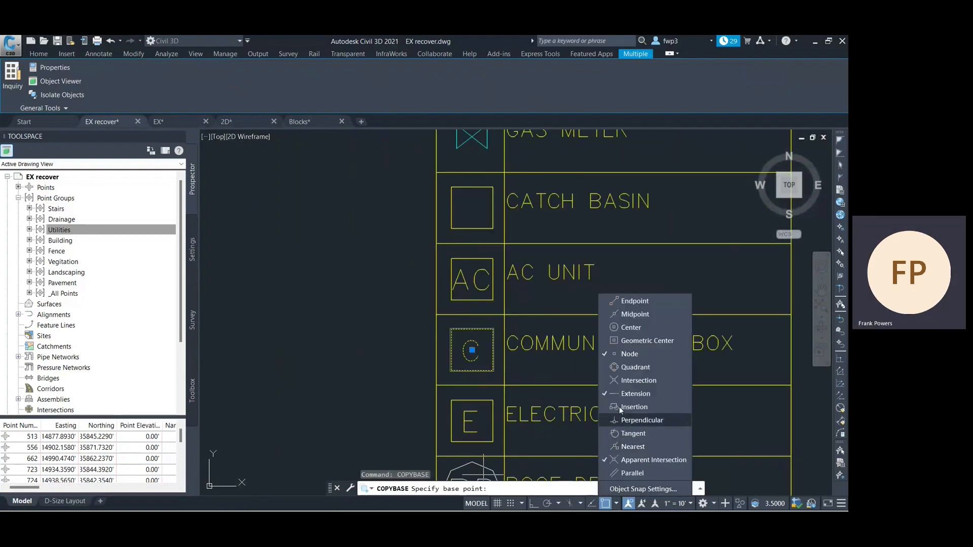
pyautogui.click(469, 364)
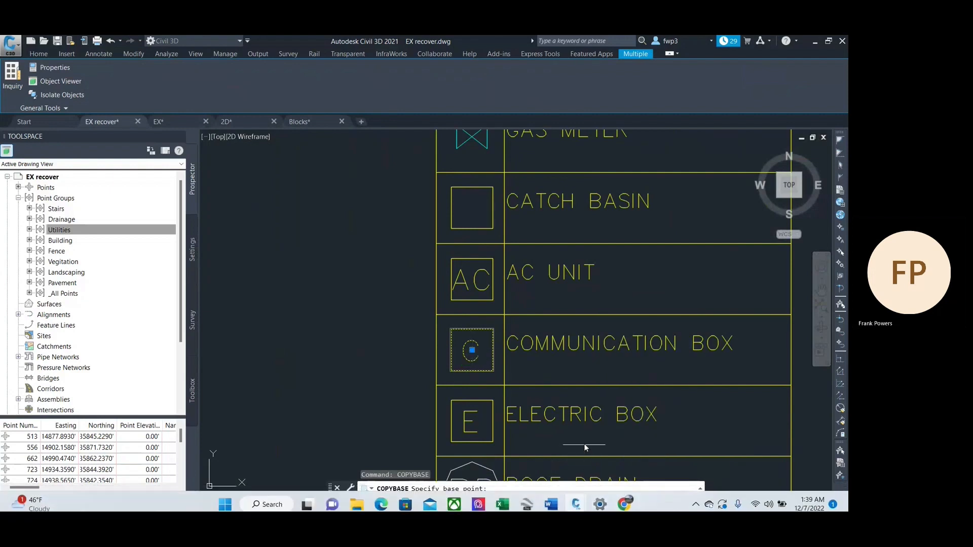
pyautogui.click(616, 504)
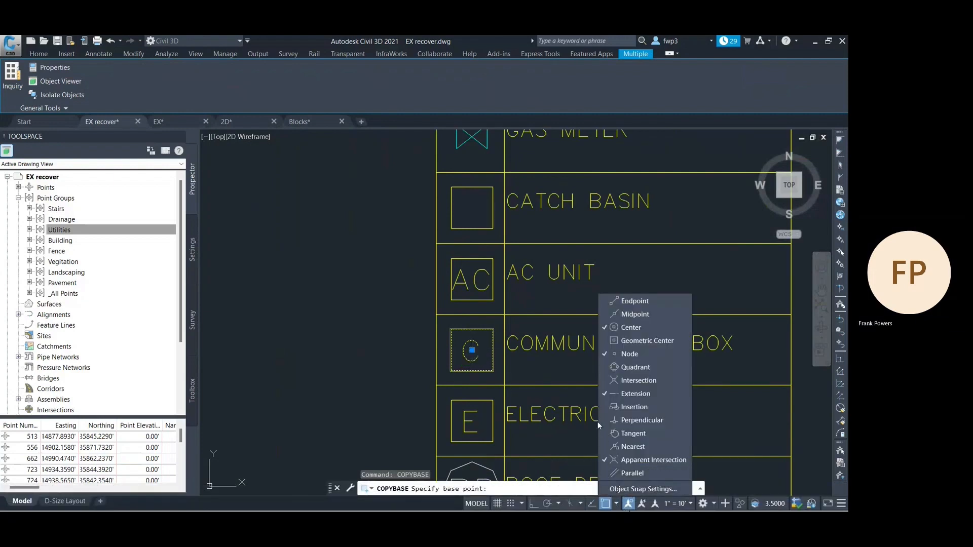
pyautogui.click(628, 301)
pyautogui.click(628, 315)
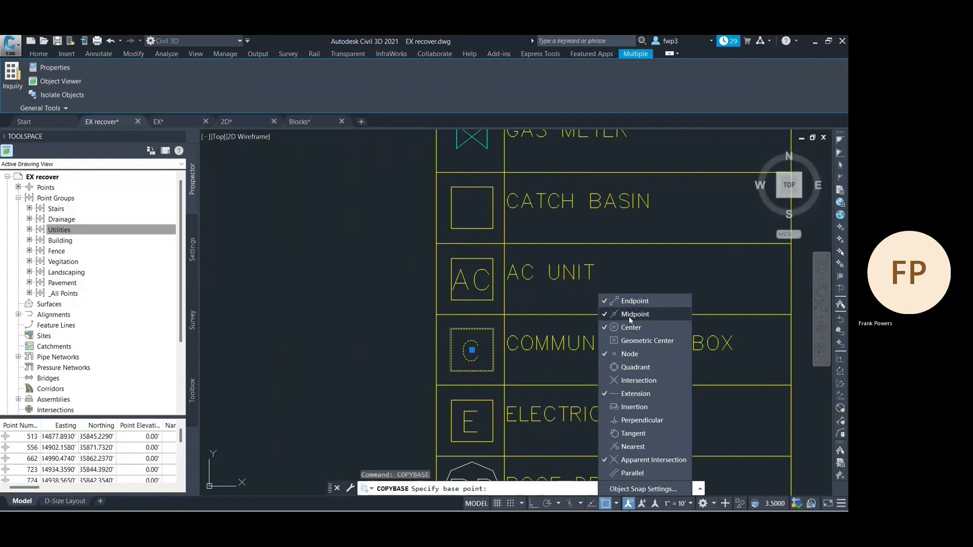
pyautogui.click(630, 342)
pyautogui.click(368, 339)
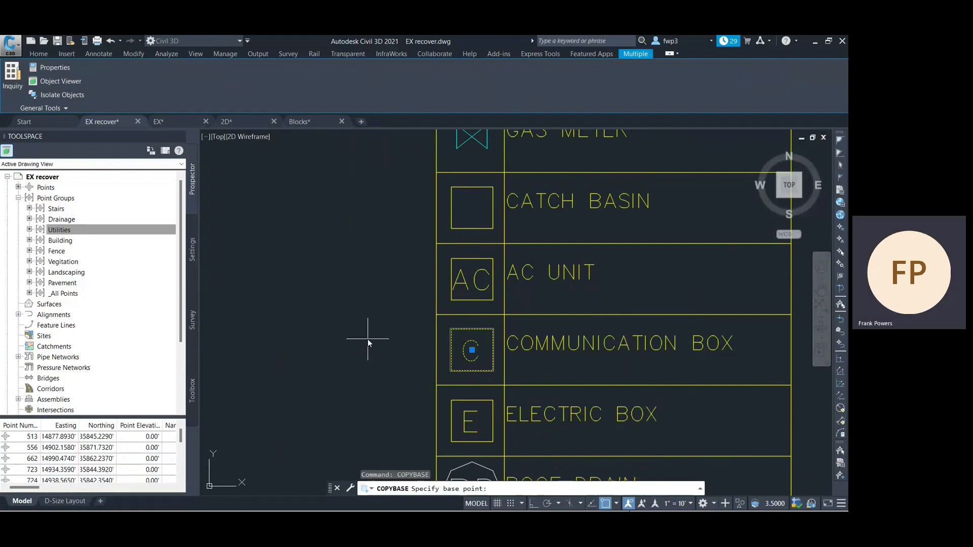
pyautogui.click(473, 350)
# Step: Paste the communication box symbol onto the CBU point beside the planting bed
pyautogui.scroll(-10, 476, 354)
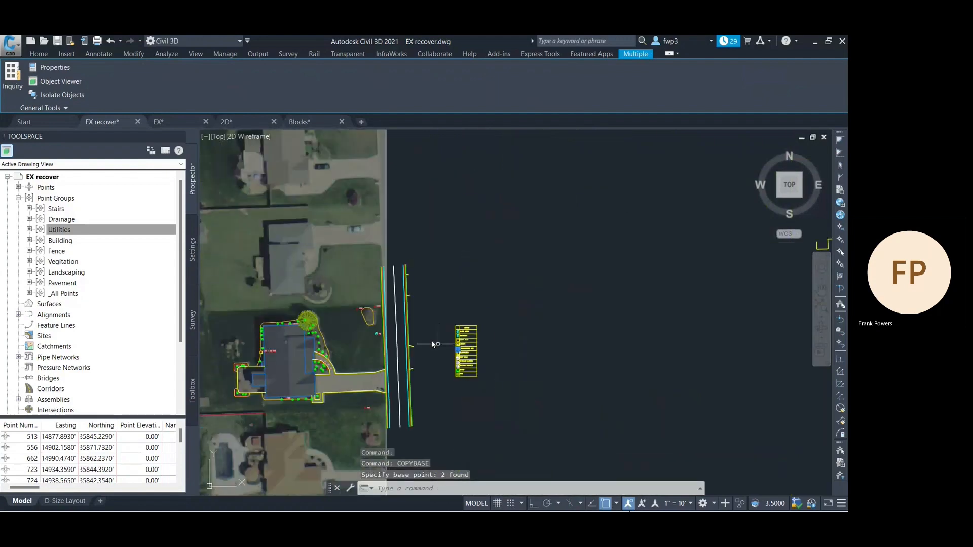
pyautogui.scroll(5, 355, 303)
pyautogui.scroll(5, 354, 302)
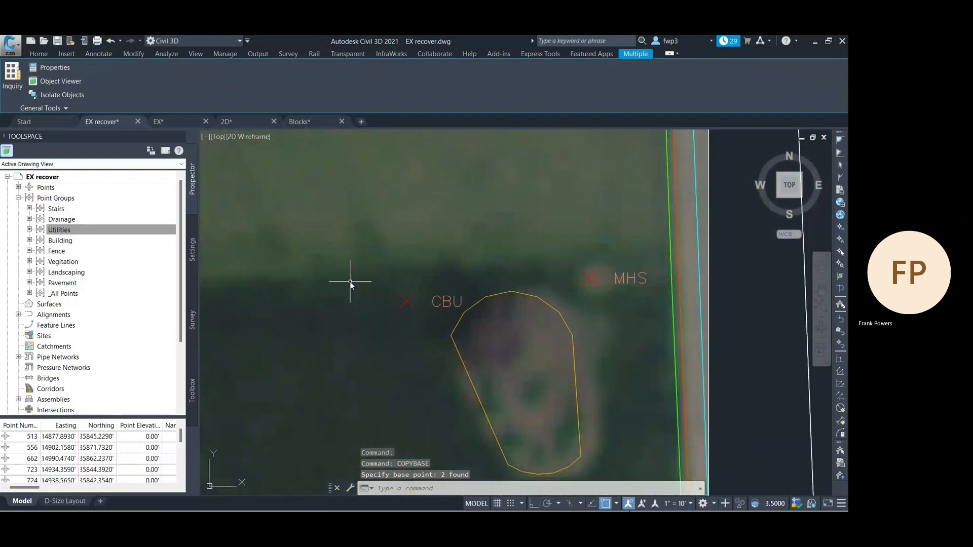
pyautogui.hotkey('ctrl', 'v')
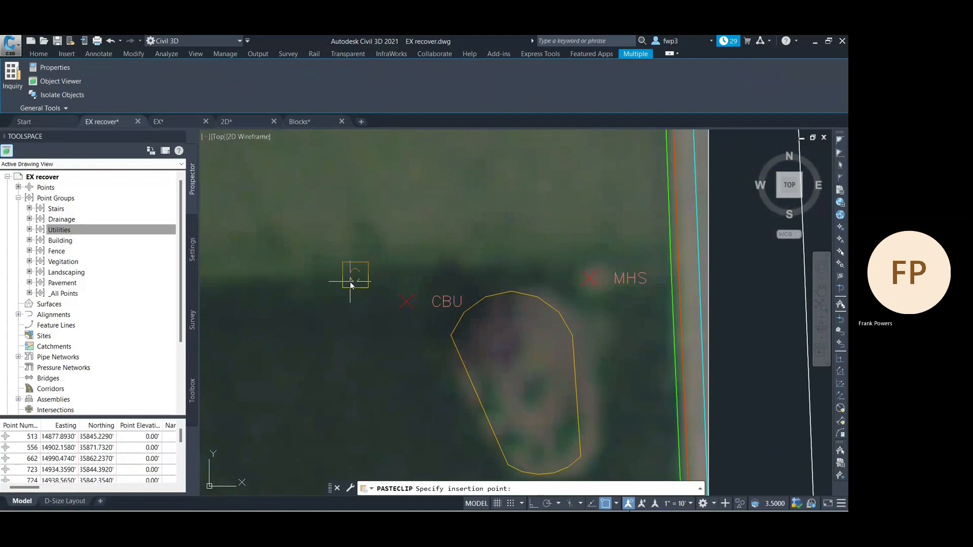
pyautogui.click(402, 308)
# Step: Hide the Utilities point group's labels by changing the default style in its point group properties
pyautogui.scroll(-6, 378, 301)
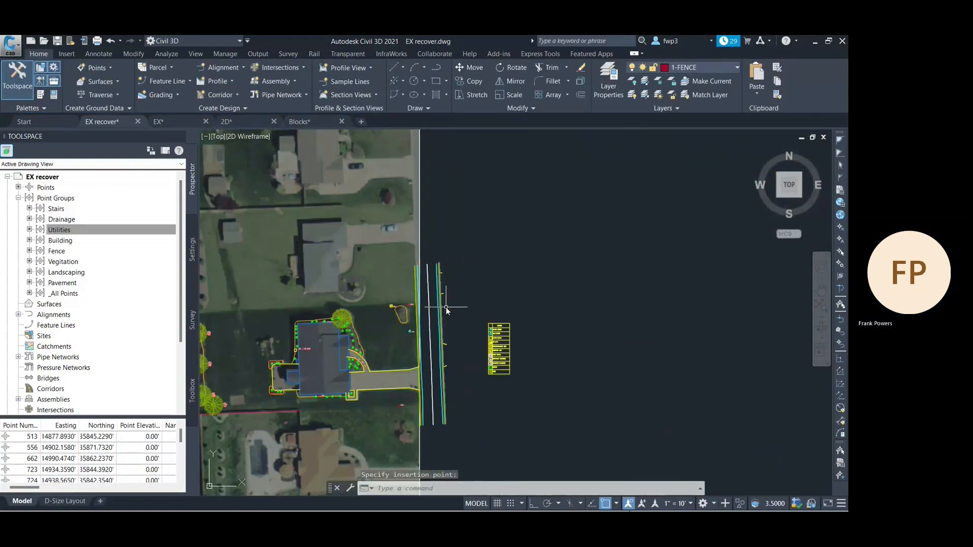
pyautogui.scroll(2, 400, 314)
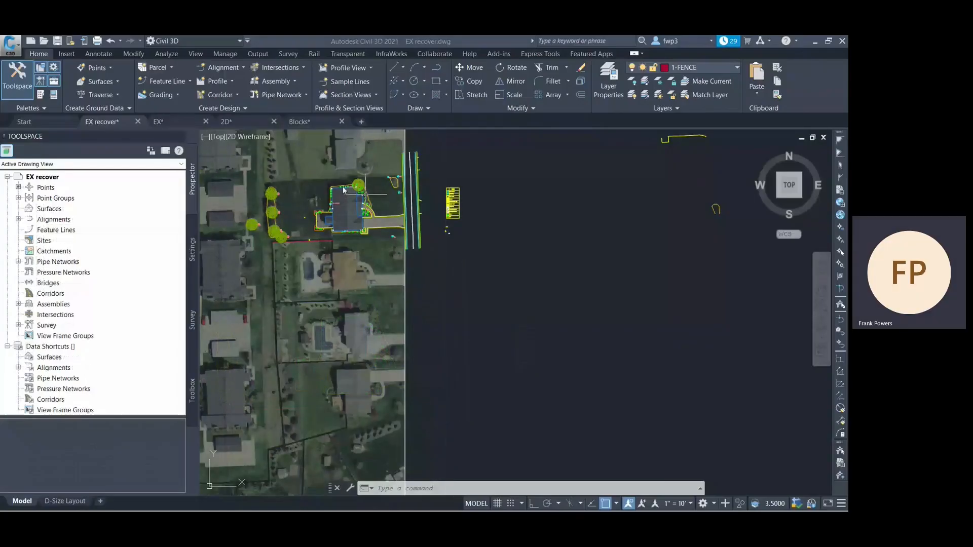
pyautogui.click(18, 198)
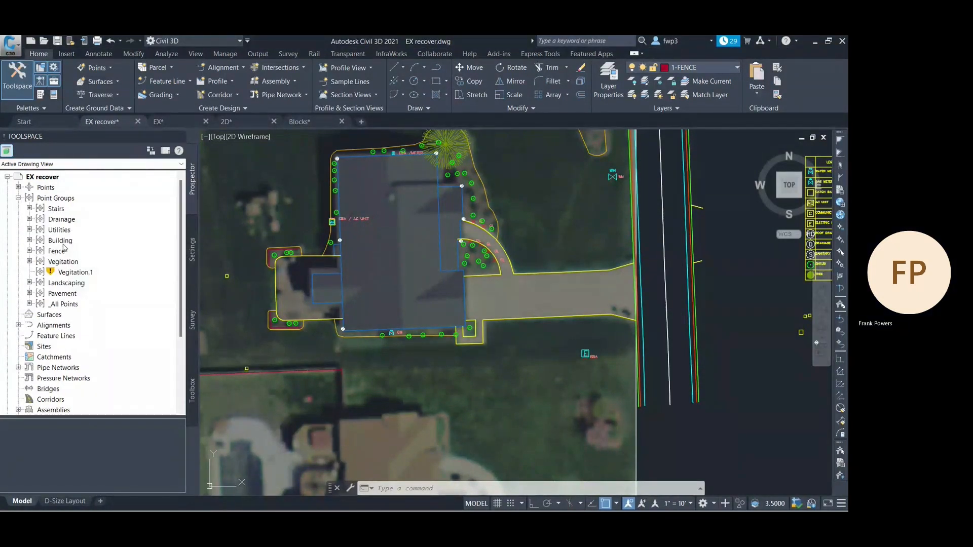
pyautogui.click(59, 231)
pyautogui.rightClick(71, 231)
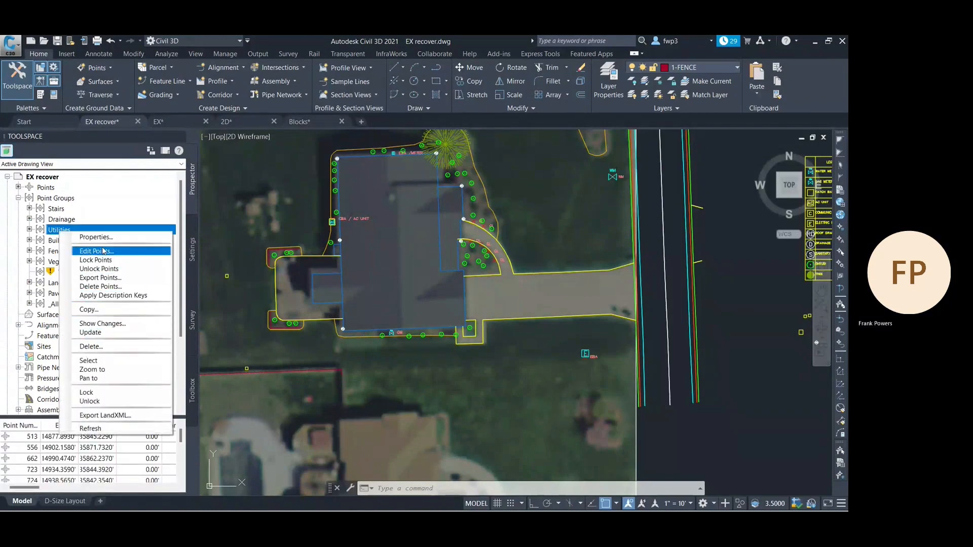
pyautogui.click(117, 237)
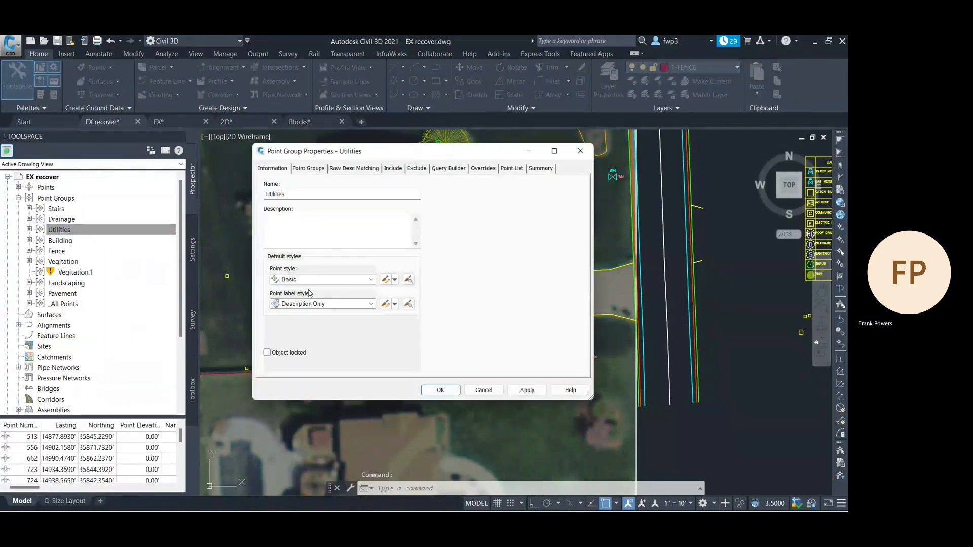
pyautogui.scroll(1, 307, 300)
pyautogui.click(426, 390)
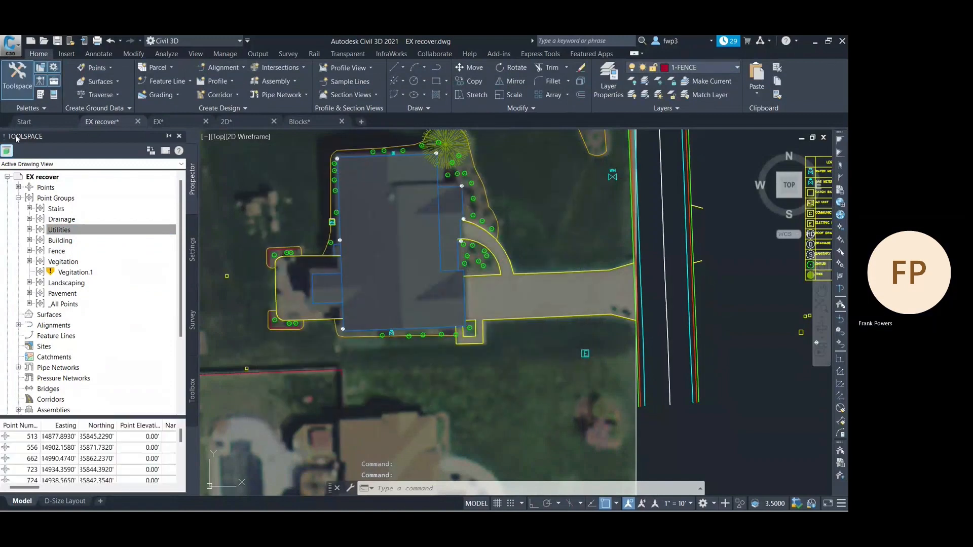
# Step: Dimension the house's long west wall using the "no line" dimension style, placing the text just inside the building
pyautogui.click(98, 53)
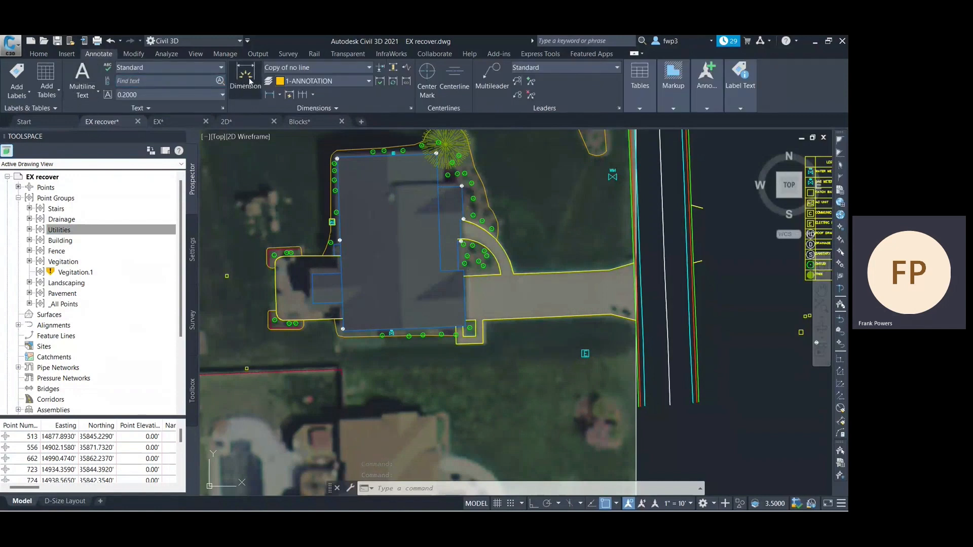
pyautogui.click(275, 68)
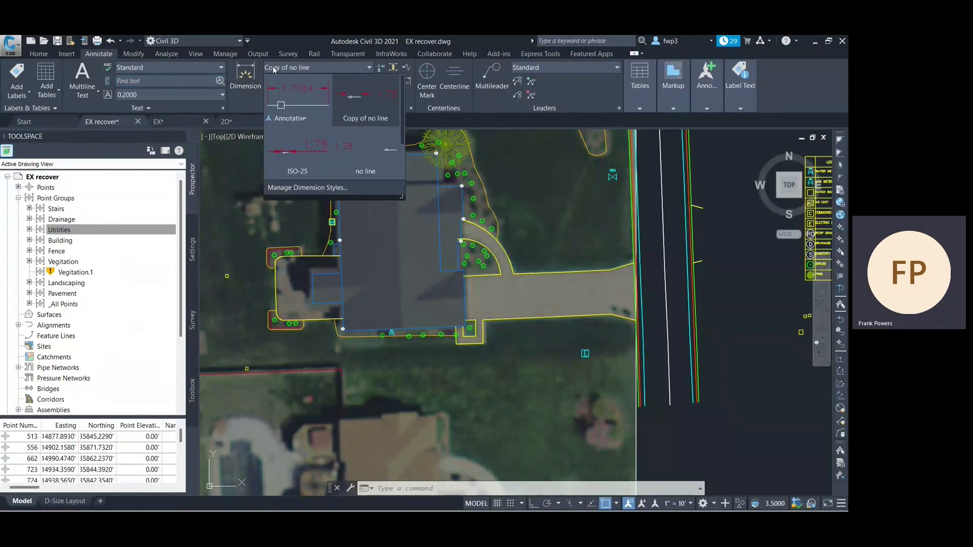
pyautogui.click(353, 147)
pyautogui.click(245, 76)
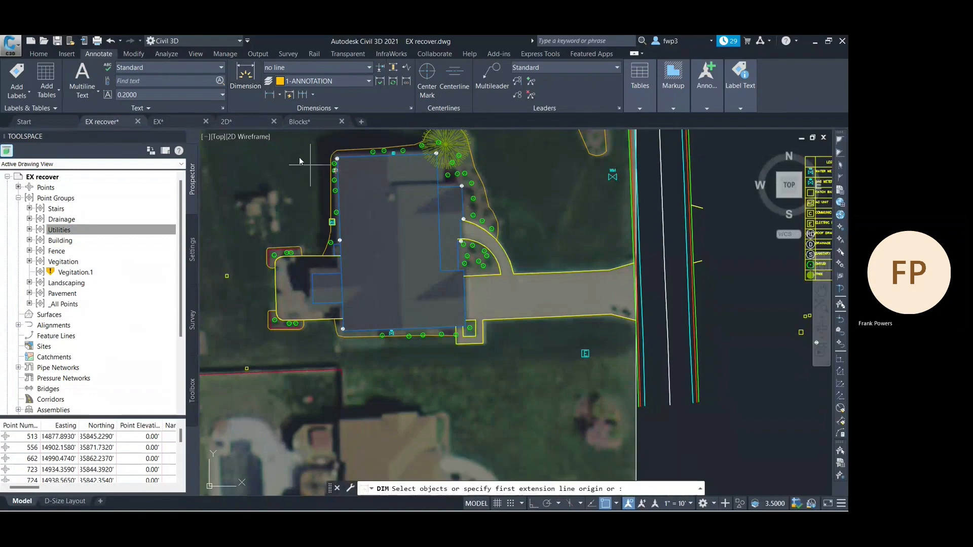
pyautogui.scroll(4, 348, 178)
pyautogui.click(326, 172)
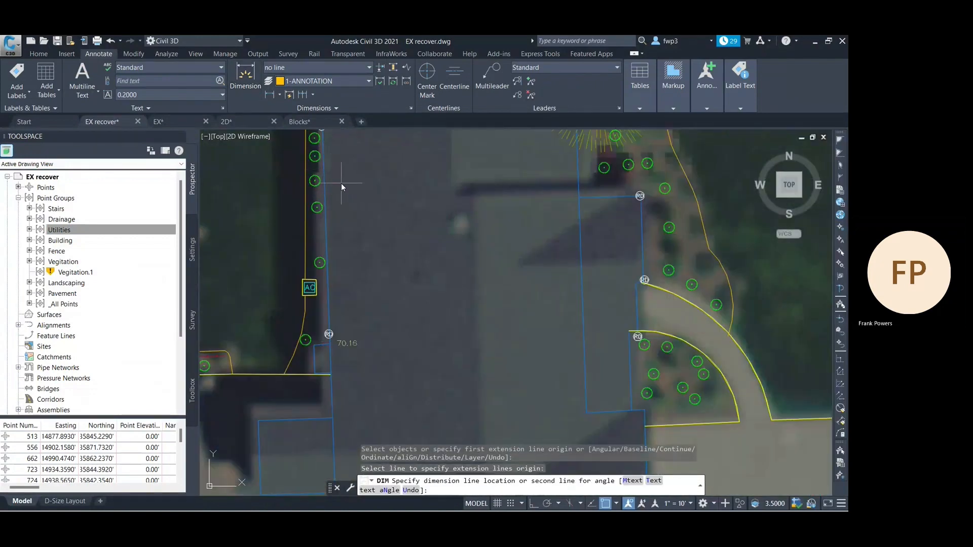
pyautogui.click(341, 185)
pyautogui.scroll(-4, 343, 181)
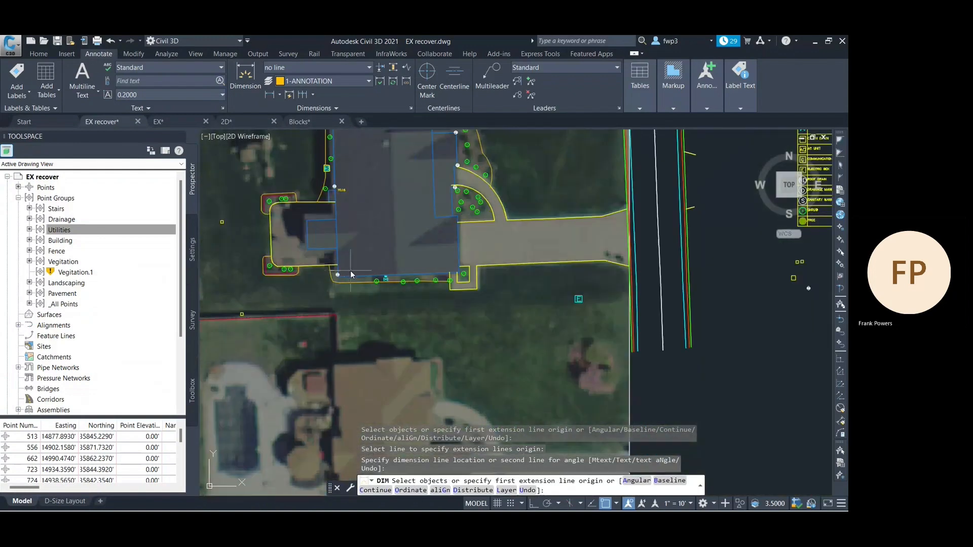
# Step: Dimension the house's south wall, placing the text just inside the building above the gas meter
pyautogui.scroll(4, 350, 271)
pyautogui.click(399, 301)
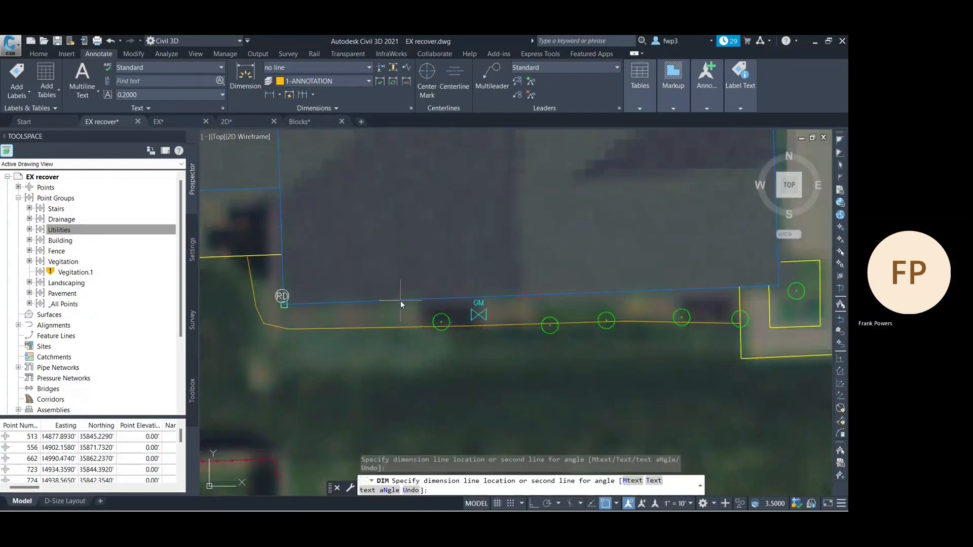
pyautogui.click(397, 287)
pyautogui.scroll(-4, 323, 202)
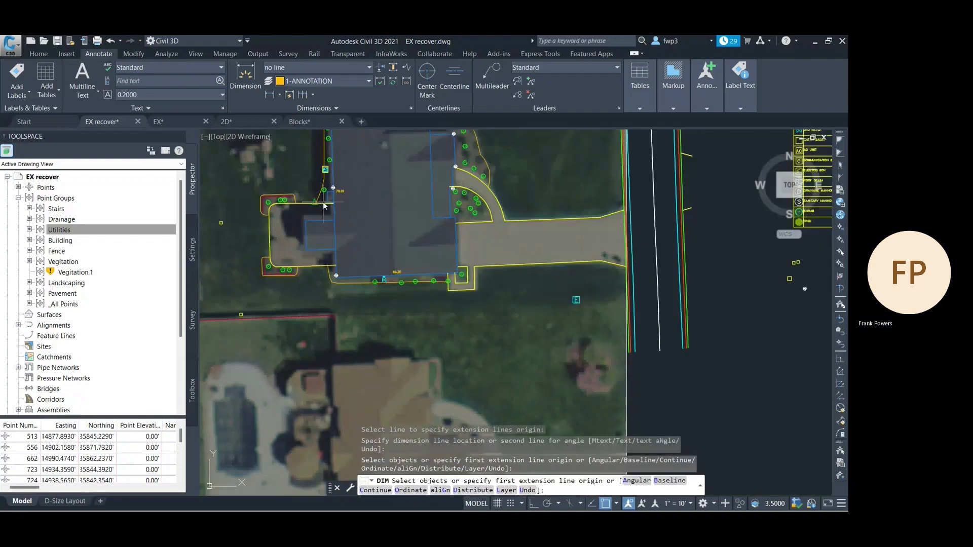
pyautogui.scroll(-4, 332, 187)
pyautogui.scroll(6, 330, 181)
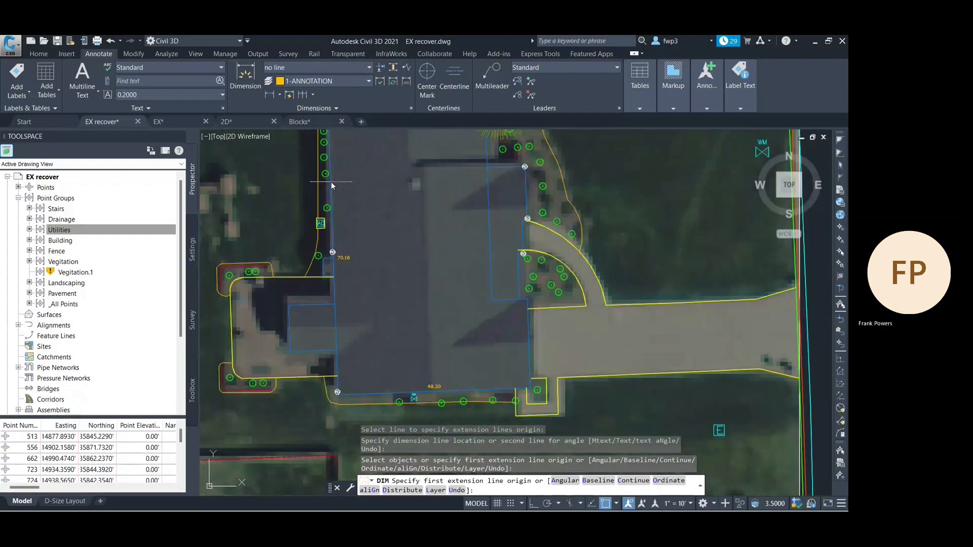
pyautogui.scroll(1, 344, 232)
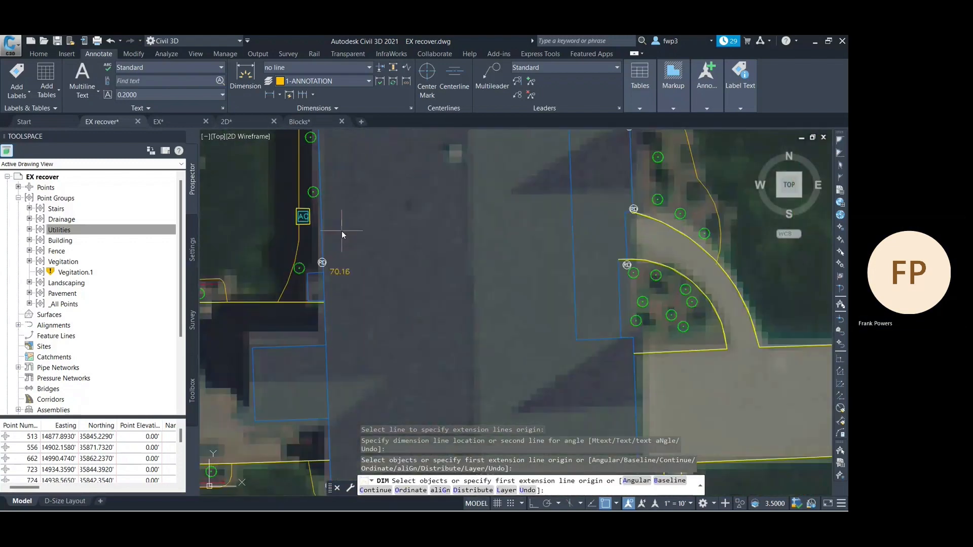
pyautogui.scroll(-3, 342, 231)
pyautogui.scroll(4, 319, 218)
pyautogui.click(302, 214)
pyautogui.press('Escape')
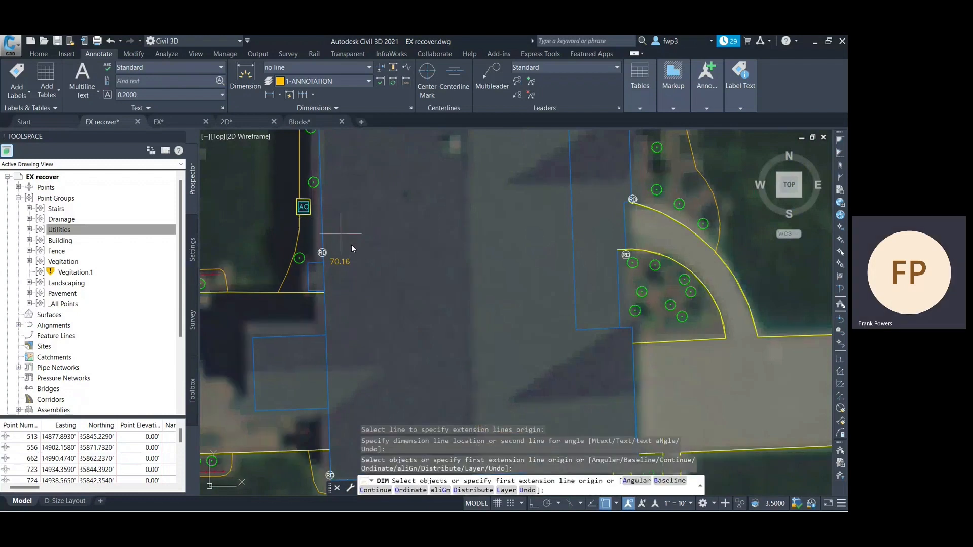
pyautogui.scroll(2, 348, 255)
pyautogui.press('Escape')
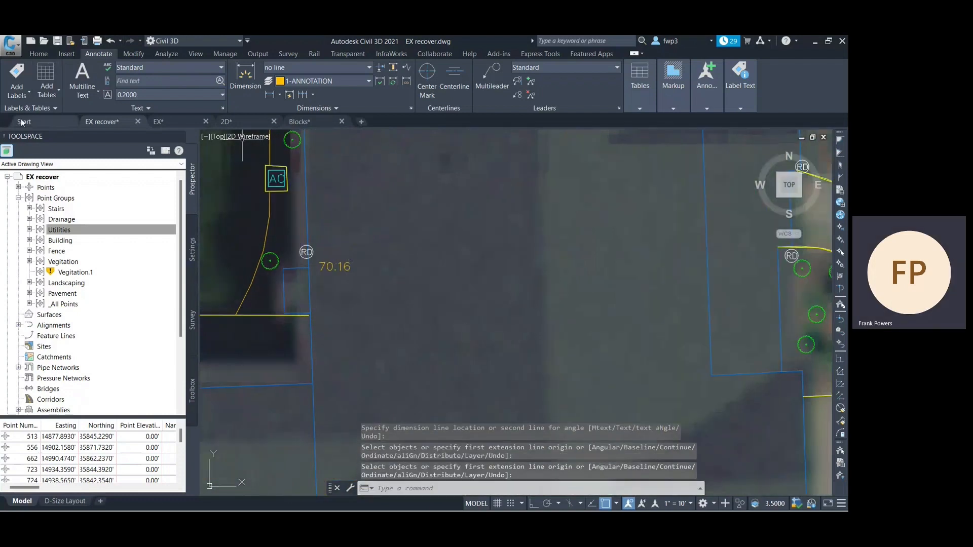
pyautogui.press('Escape')
# Step: Set the text rotation of the west wall's dimension to 90 in its properties
pyautogui.click(335, 268)
pyautogui.write('PROP')
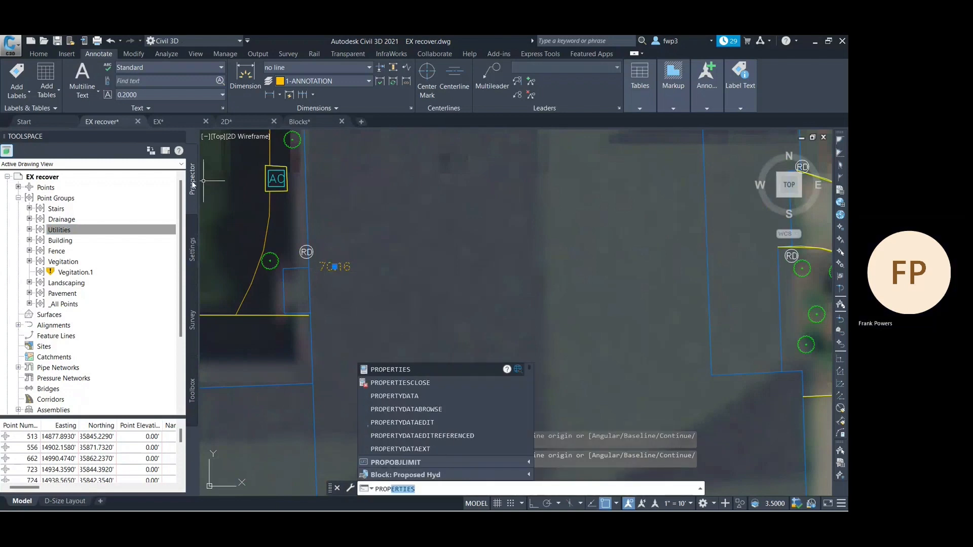
pyautogui.press('Return')
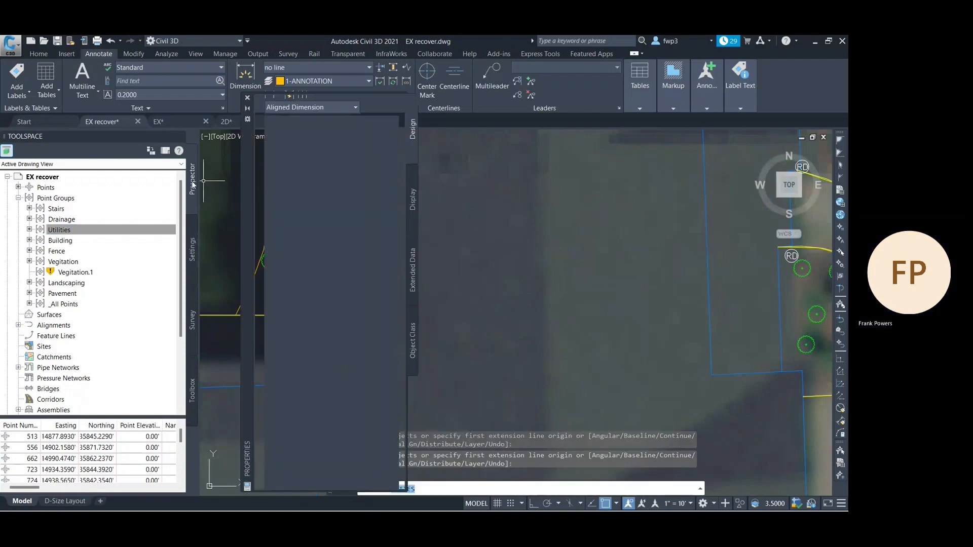
pyautogui.scroll(-5, 387, 368)
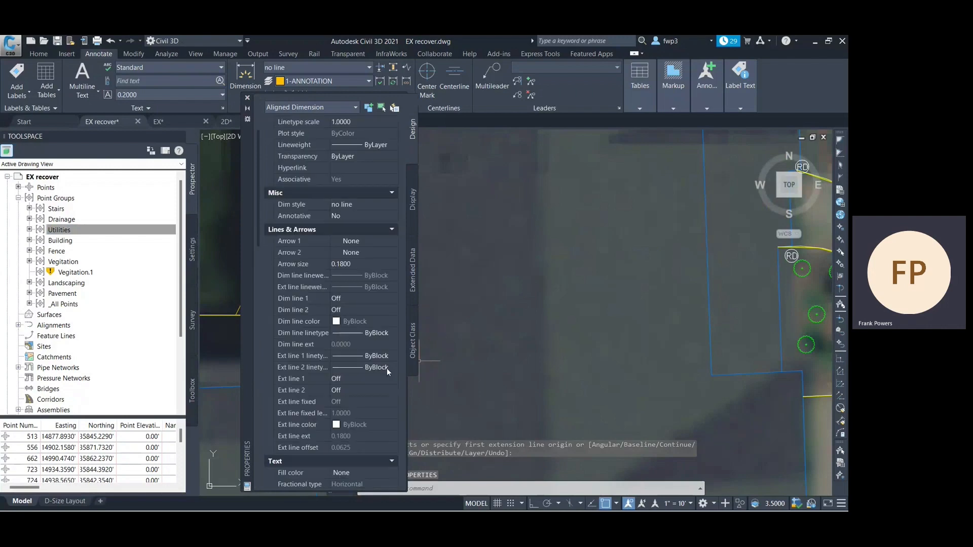
pyautogui.scroll(-3, 368, 371)
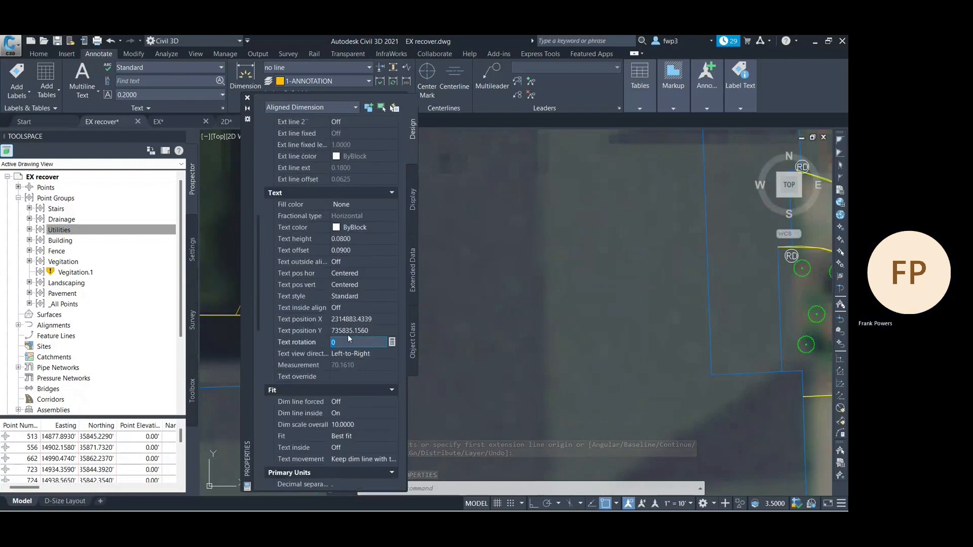
pyautogui.write('90')
pyautogui.press('Tab')
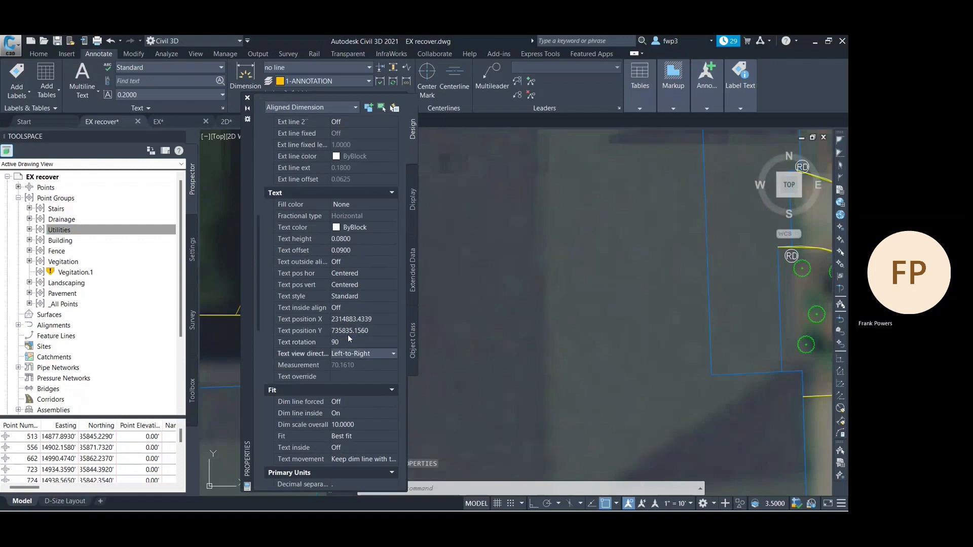
pyautogui.click(246, 97)
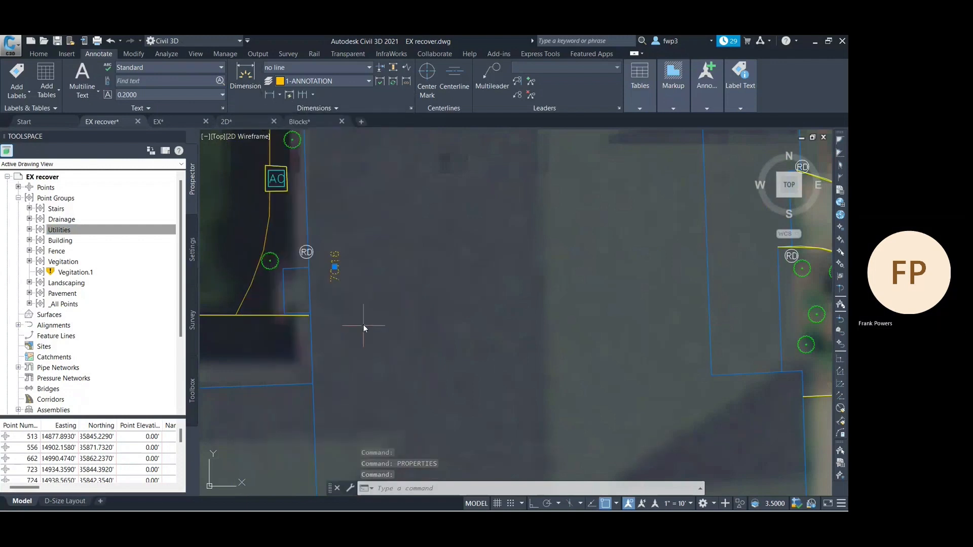
# Step: Move the west wall's dimension text north along the wall, just inside the building near the AC unit
pyautogui.click(334, 267)
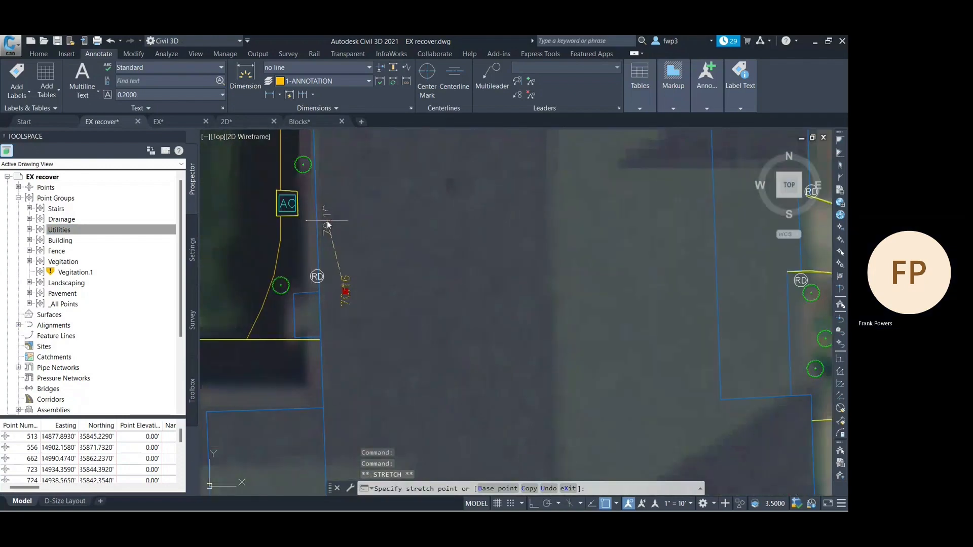
pyautogui.click(327, 218)
pyautogui.scroll(-5, 335, 233)
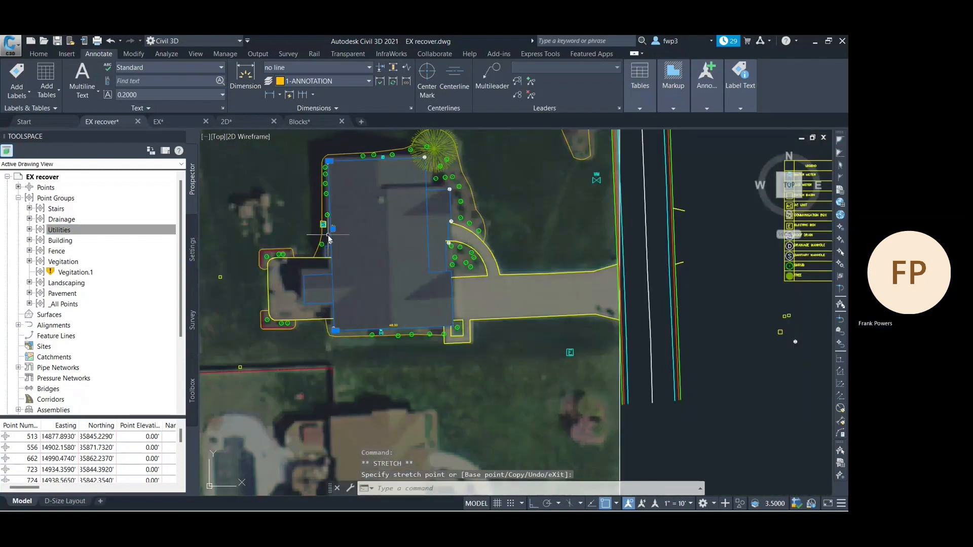
pyautogui.press('Escape')
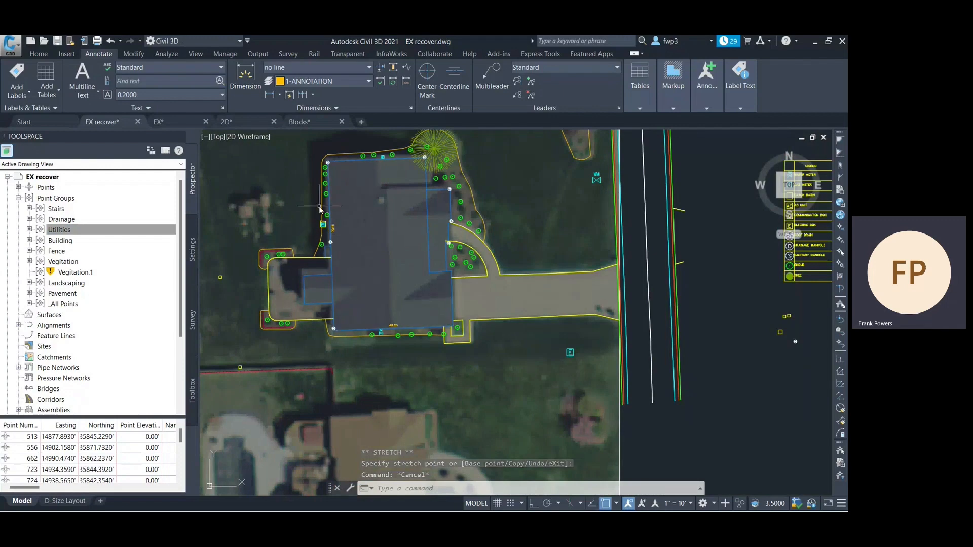
pyautogui.scroll(2, 393, 160)
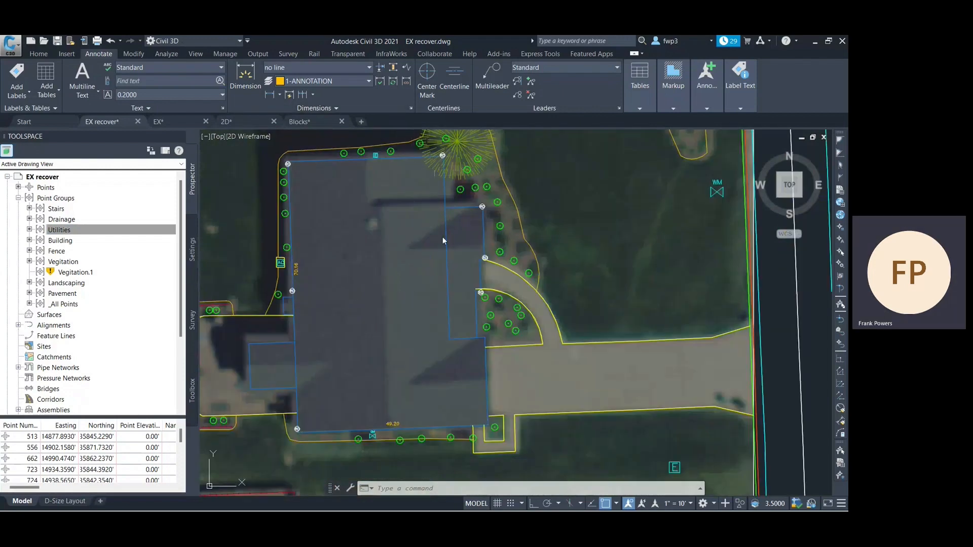
pyautogui.scroll(-4, 482, 319)
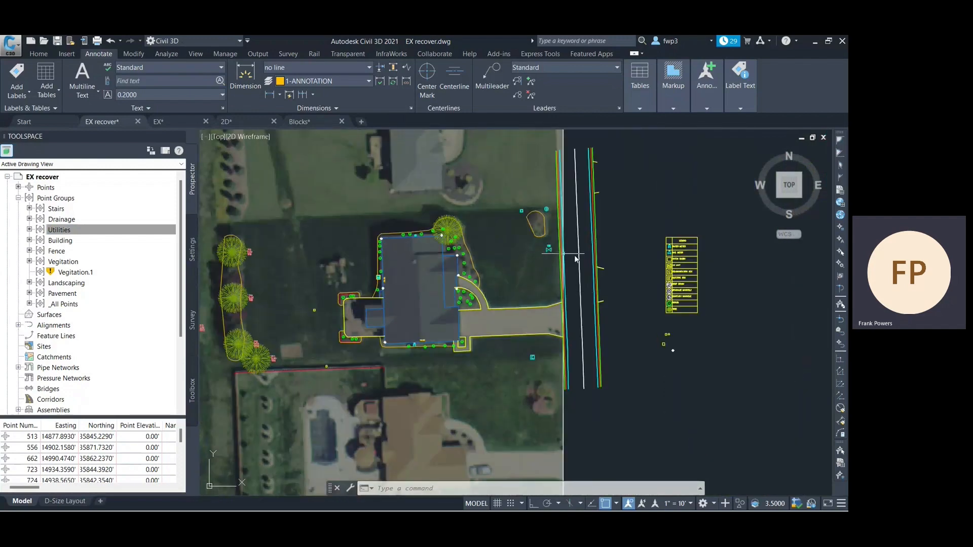
pyautogui.scroll(2, 521, 322)
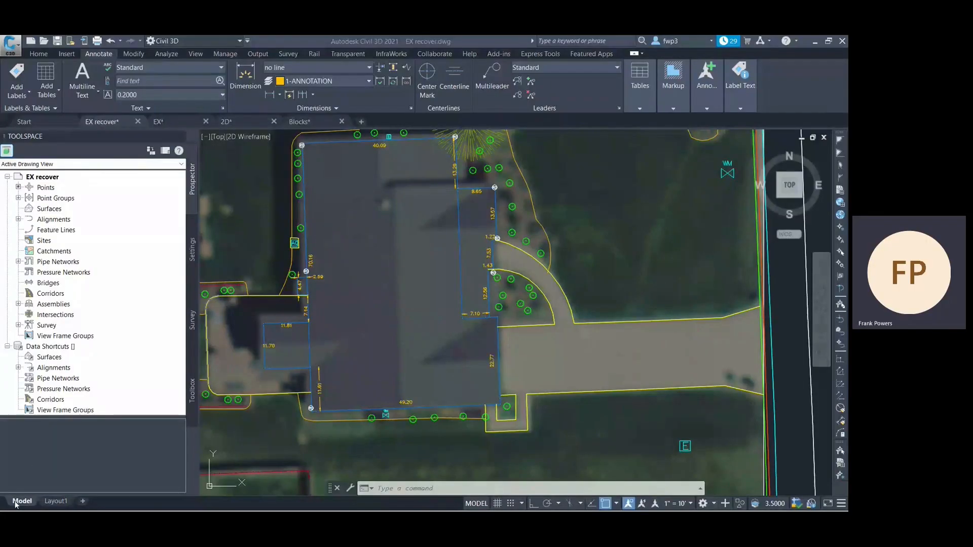
# Step: Add a blank layout, and try to insert the D-Size Layout from the Tutorial-iArch template
pyautogui.rightClick(21, 501)
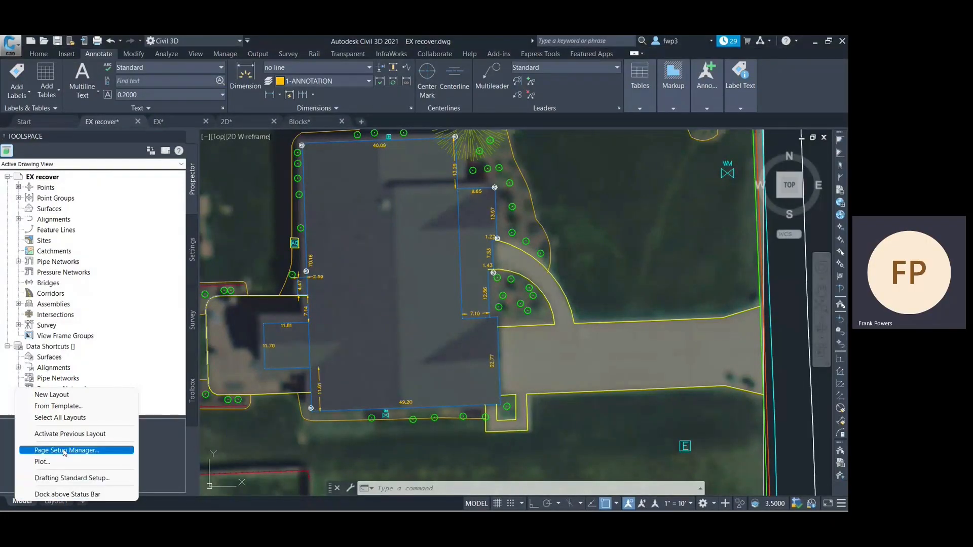
pyautogui.click(80, 396)
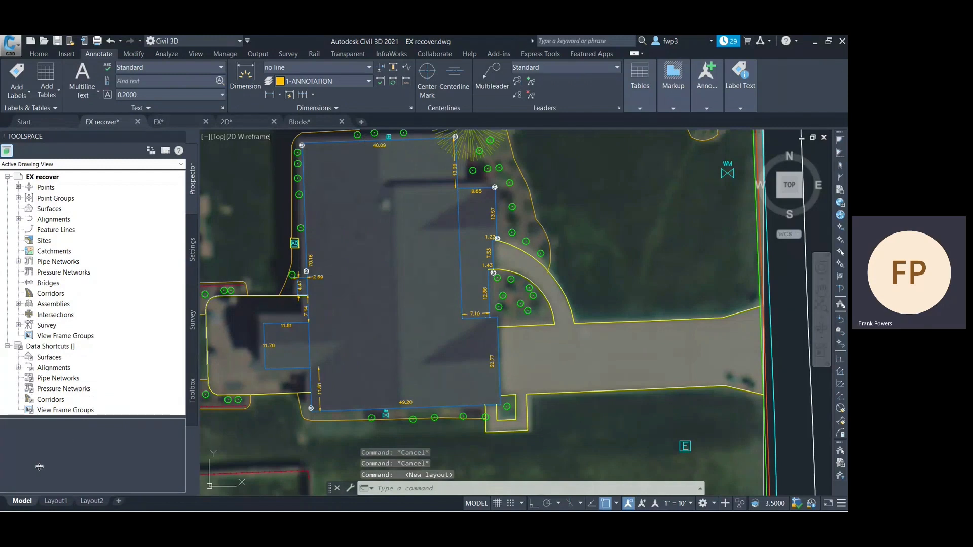
pyautogui.rightClick(20, 501)
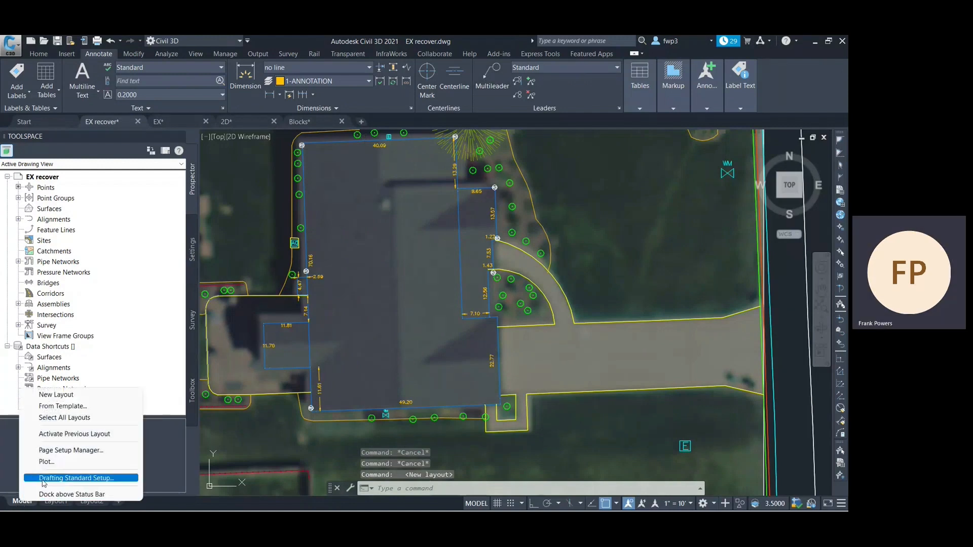
pyautogui.click(71, 406)
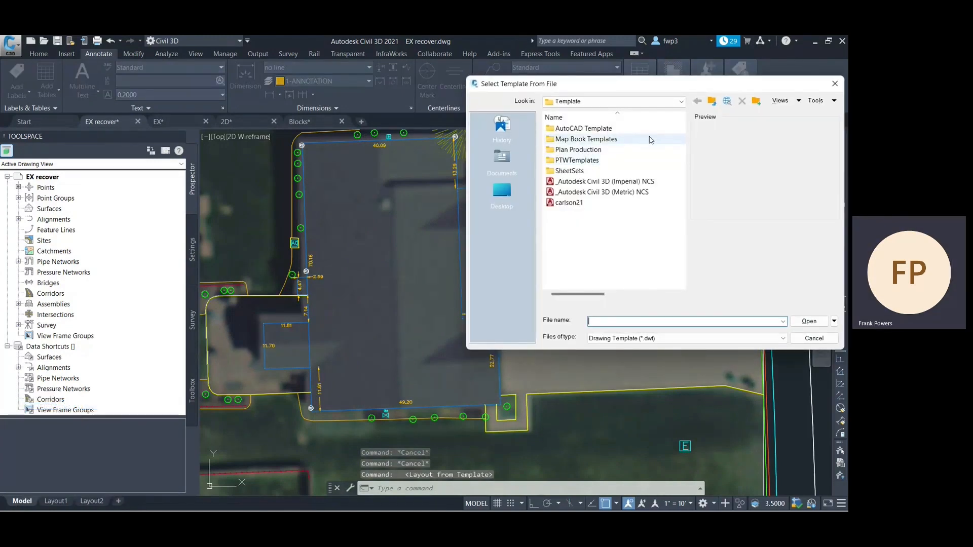
pyautogui.doubleClick(599, 129)
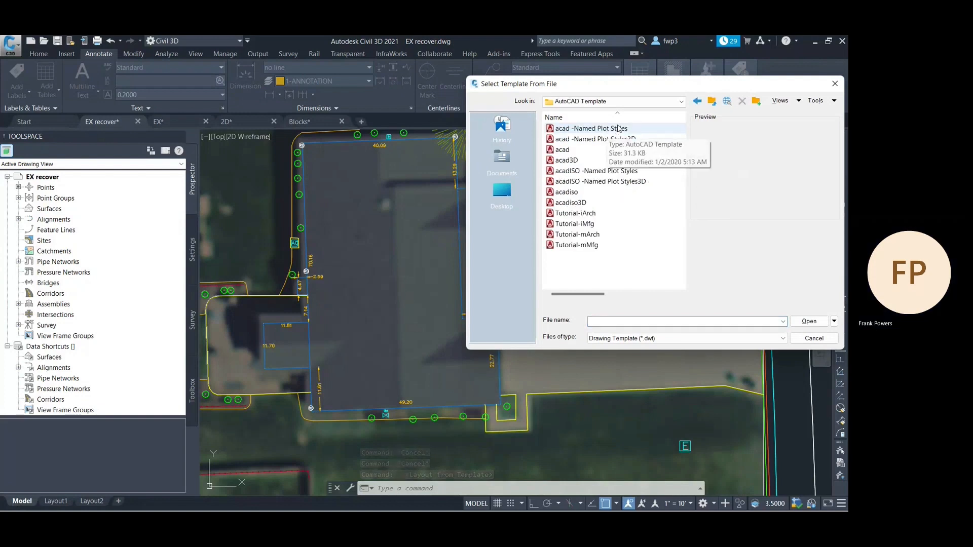
pyautogui.click(583, 215)
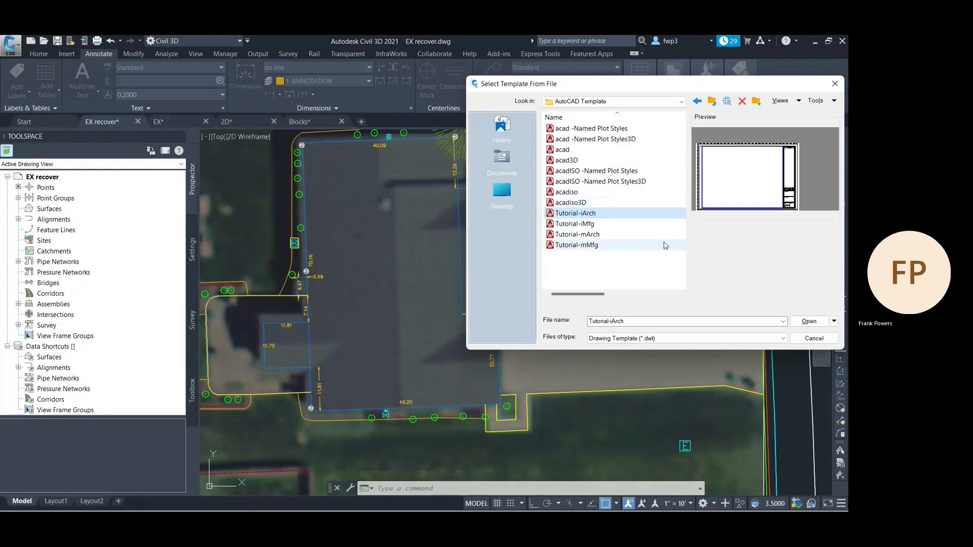
pyautogui.click(809, 321)
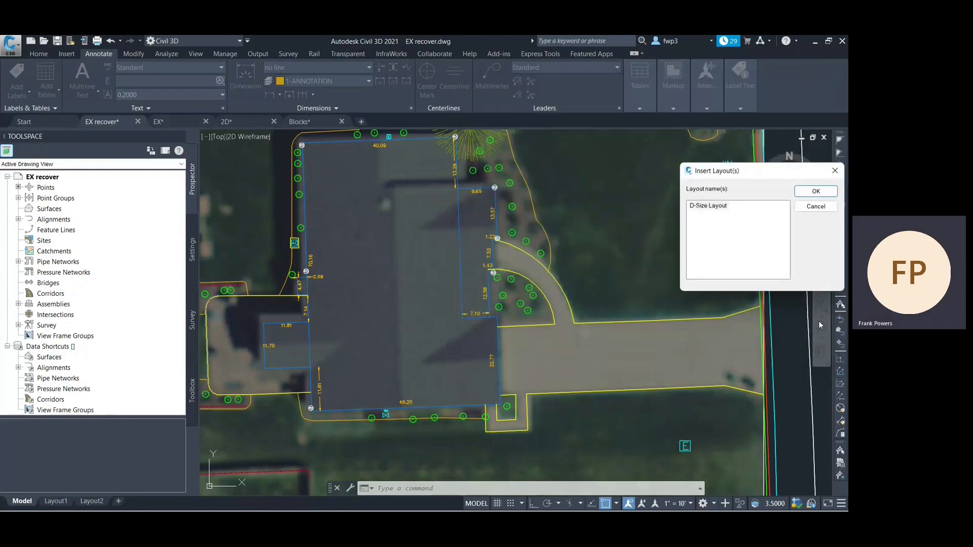
pyautogui.click(816, 191)
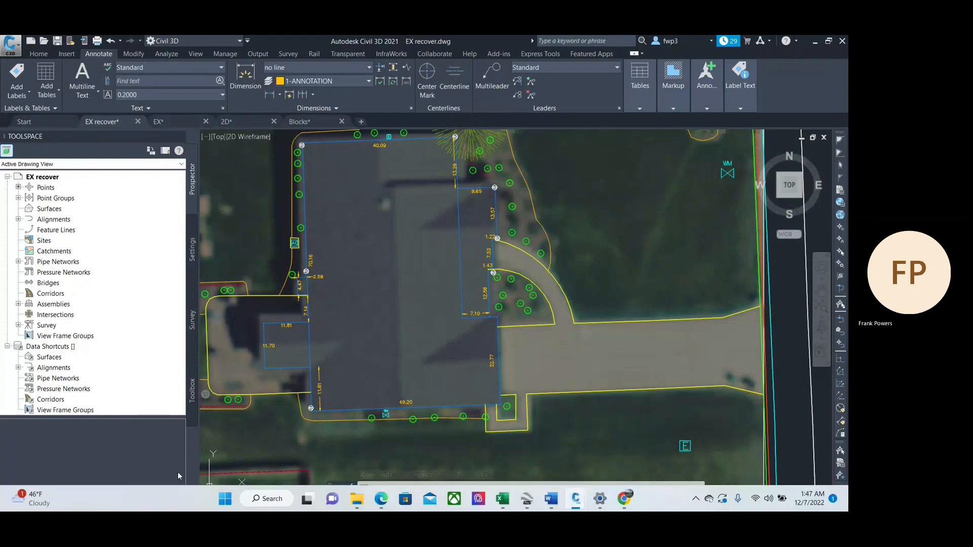
pyautogui.click(92, 500)
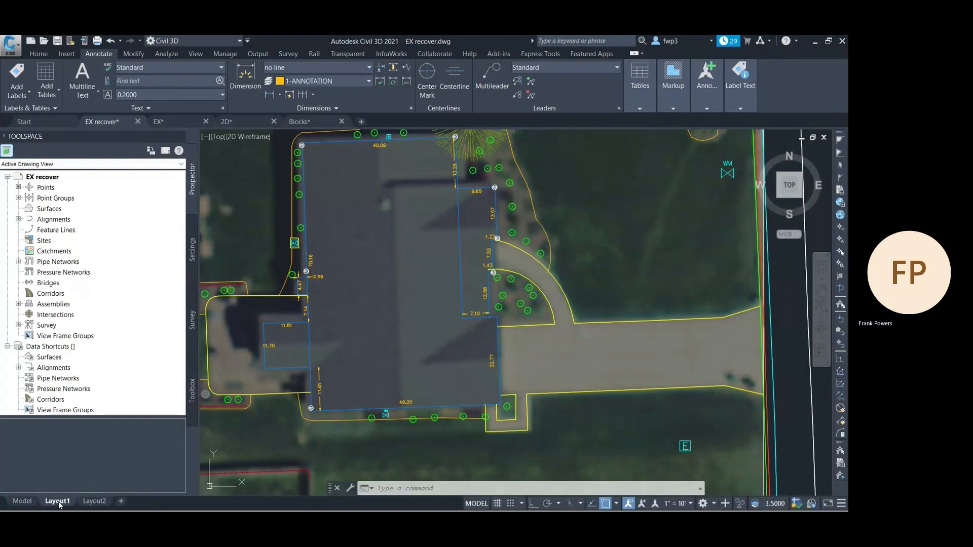
pyautogui.click(25, 500)
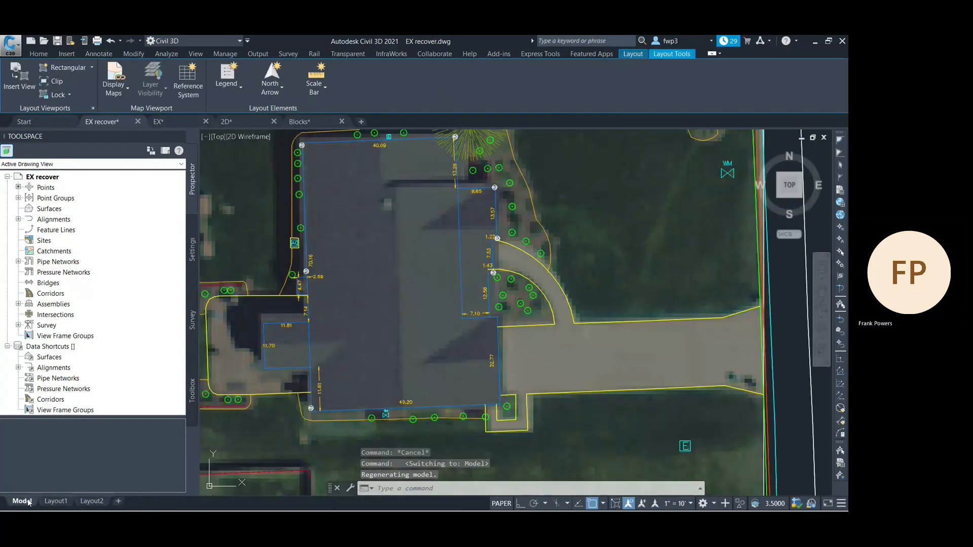
# Step: Insert the D-Size Layout from the Tutorial-iArch template in the AutoCAD Template folder
pyautogui.rightClick(30, 501)
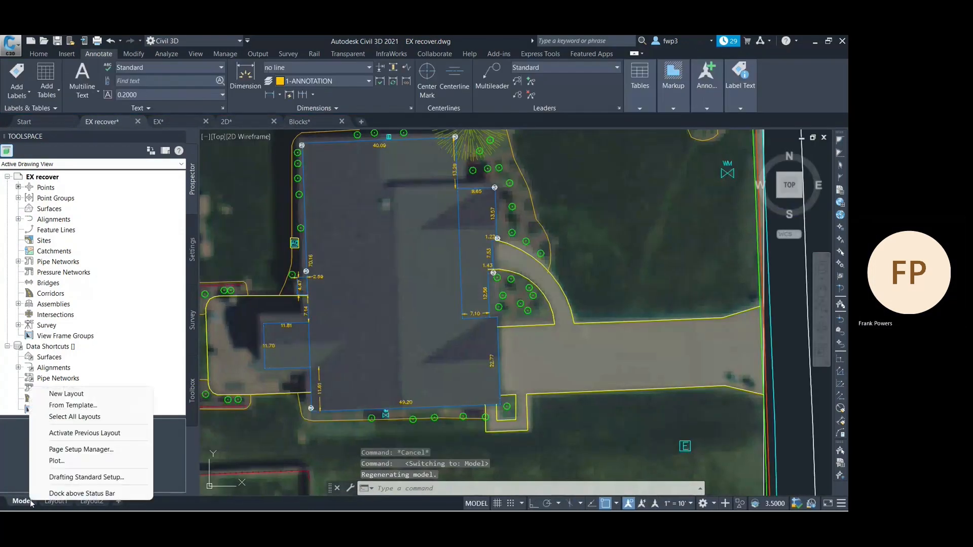
pyautogui.click(91, 404)
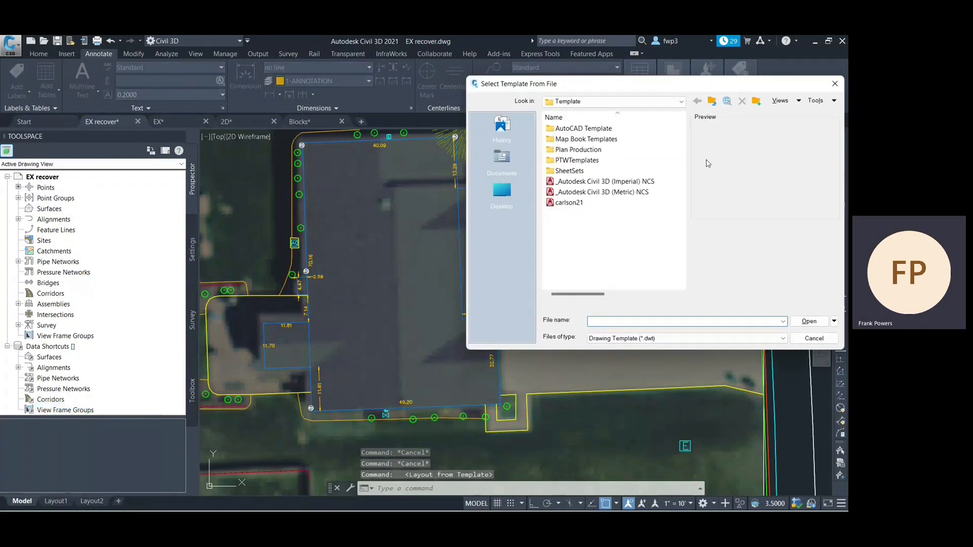
pyautogui.doubleClick(583, 128)
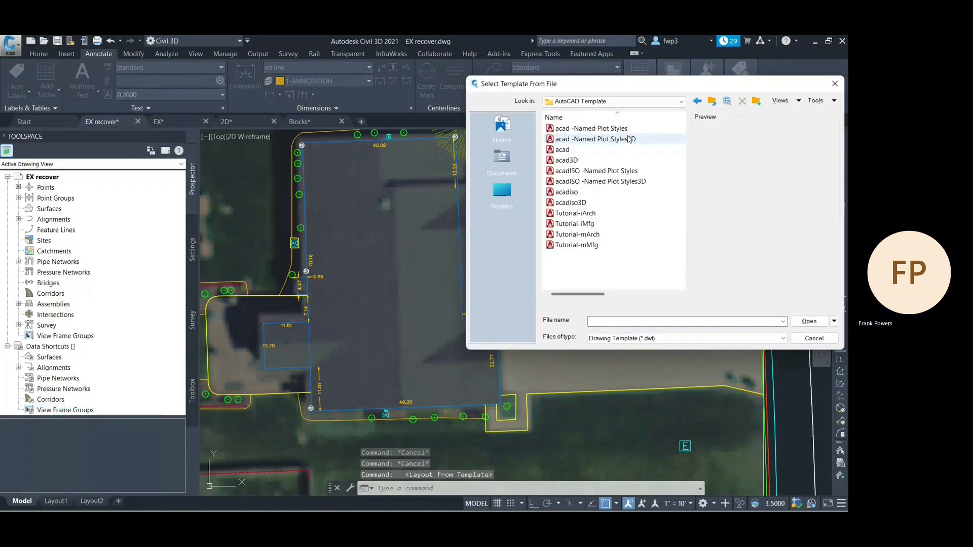
pyautogui.click(625, 102)
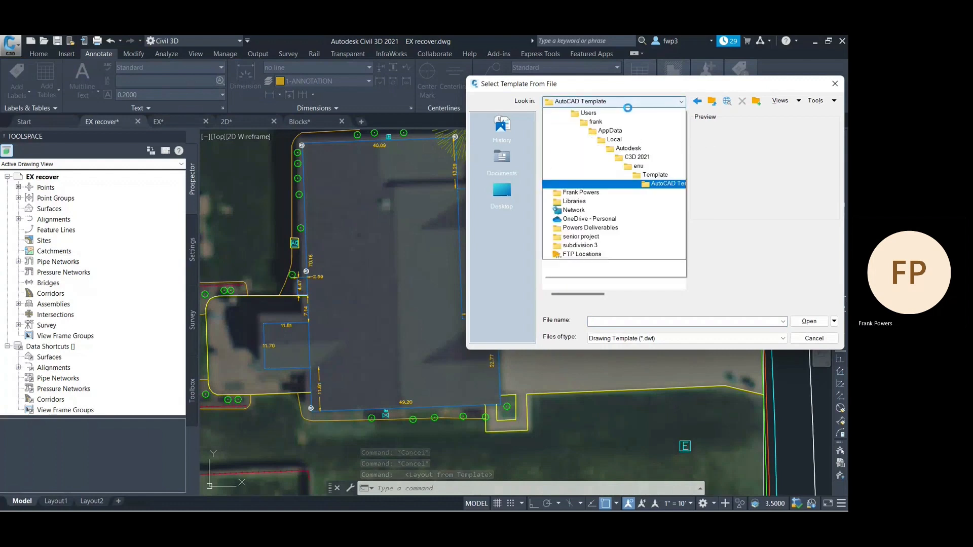
pyautogui.click(652, 201)
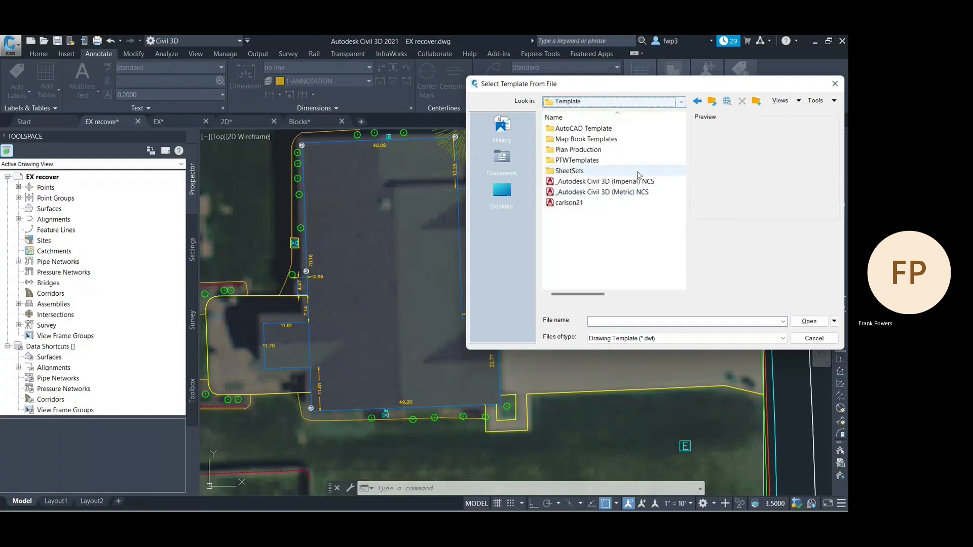
pyautogui.doubleClick(608, 129)
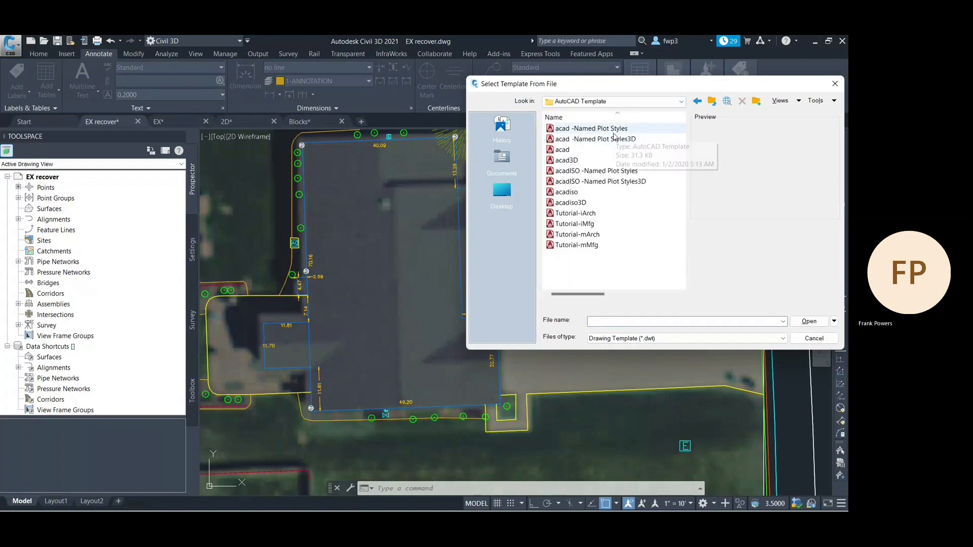
pyautogui.click(608, 213)
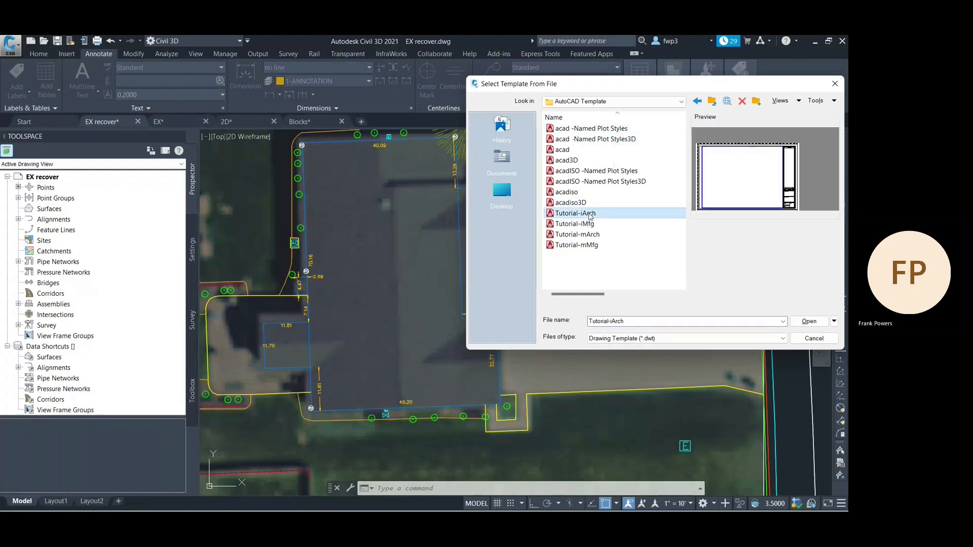
pyautogui.click(795, 321)
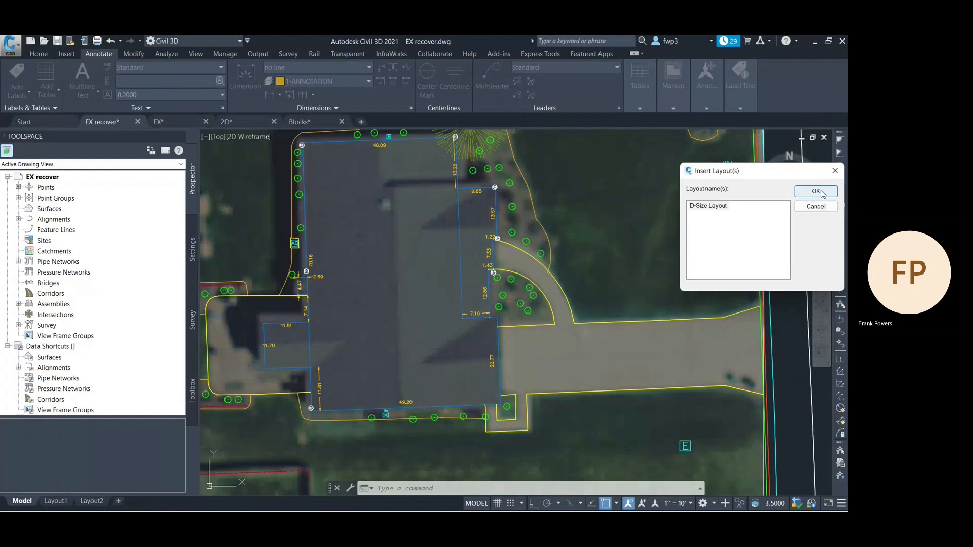
pyautogui.click(811, 192)
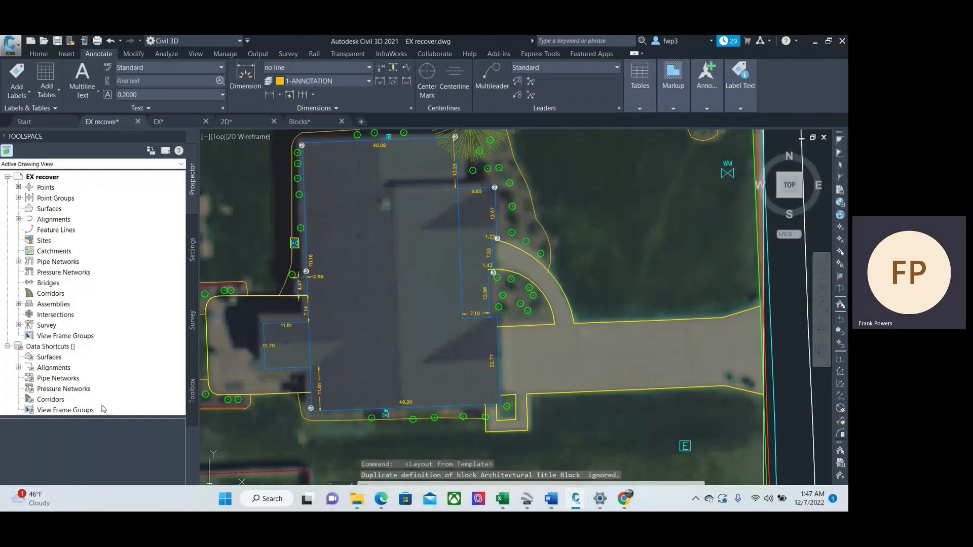
# Step: Delete the unneeded layouts Layout1 and Layout2 from the drawing
pyautogui.rightClick(61, 501)
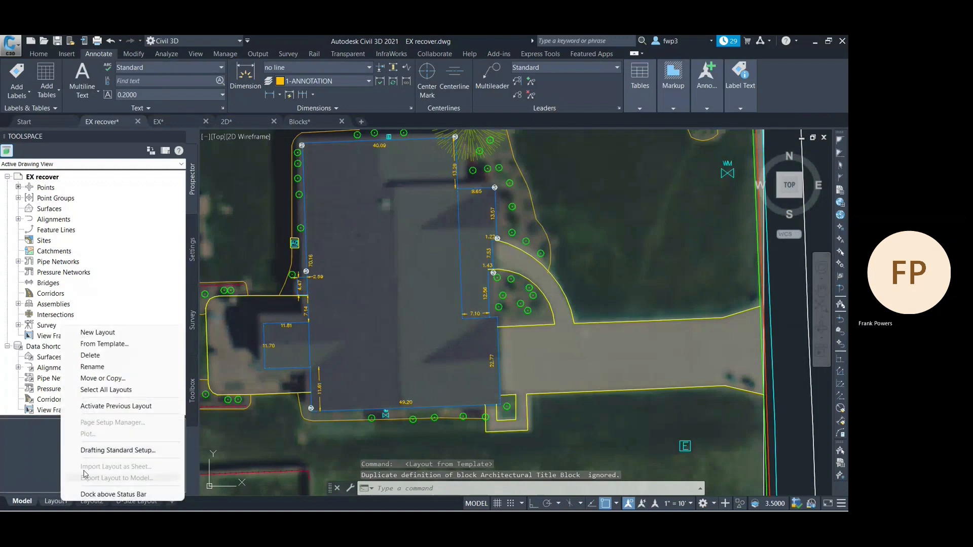
pyautogui.click(128, 356)
pyautogui.click(437, 320)
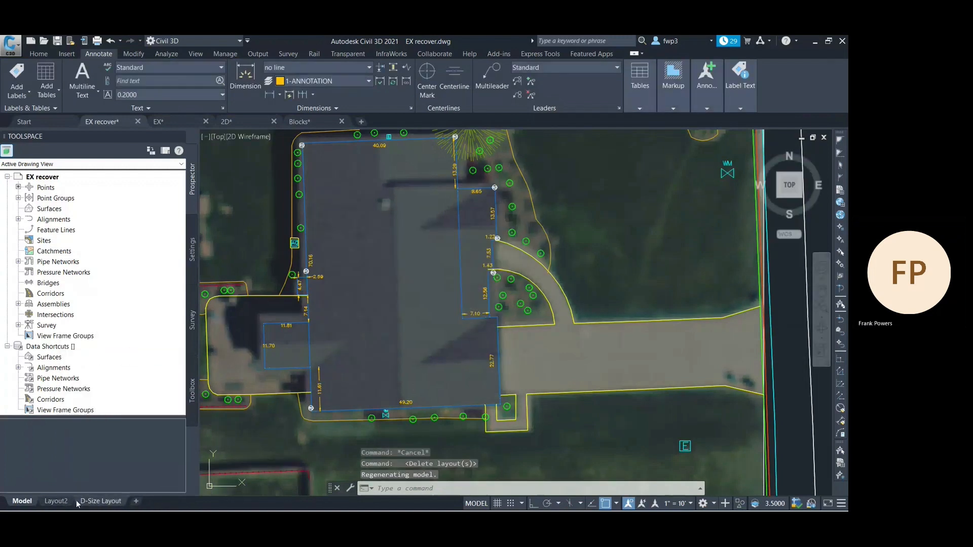
pyautogui.rightClick(56, 502)
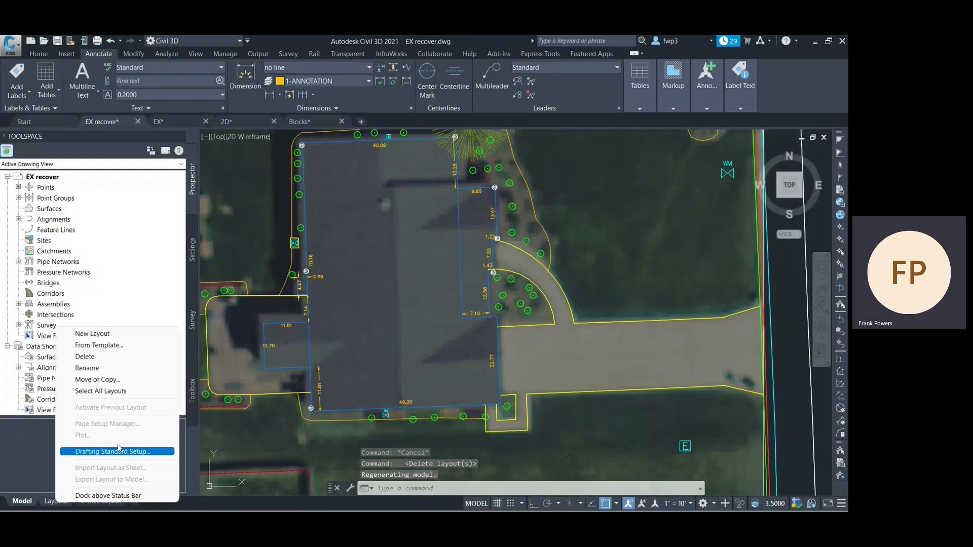
pyautogui.click(159, 357)
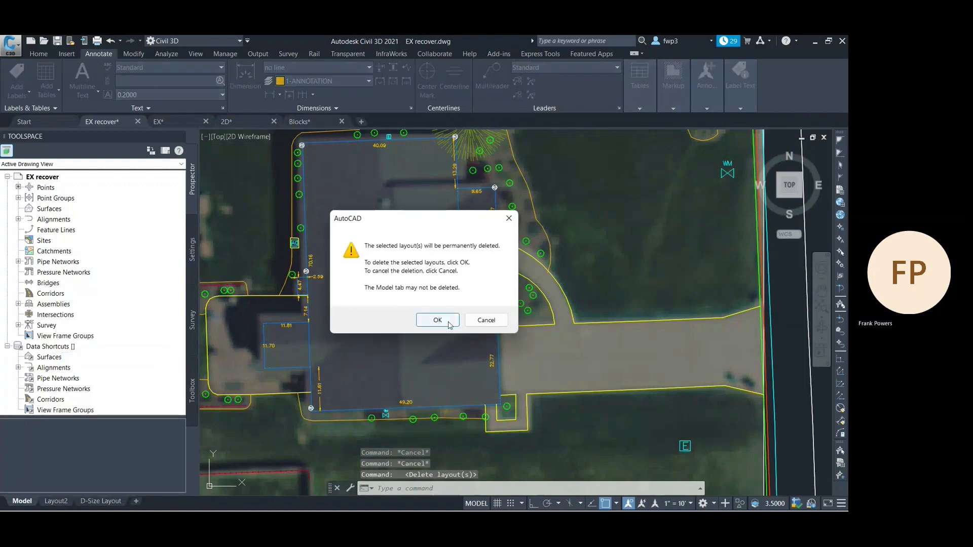
pyautogui.click(438, 321)
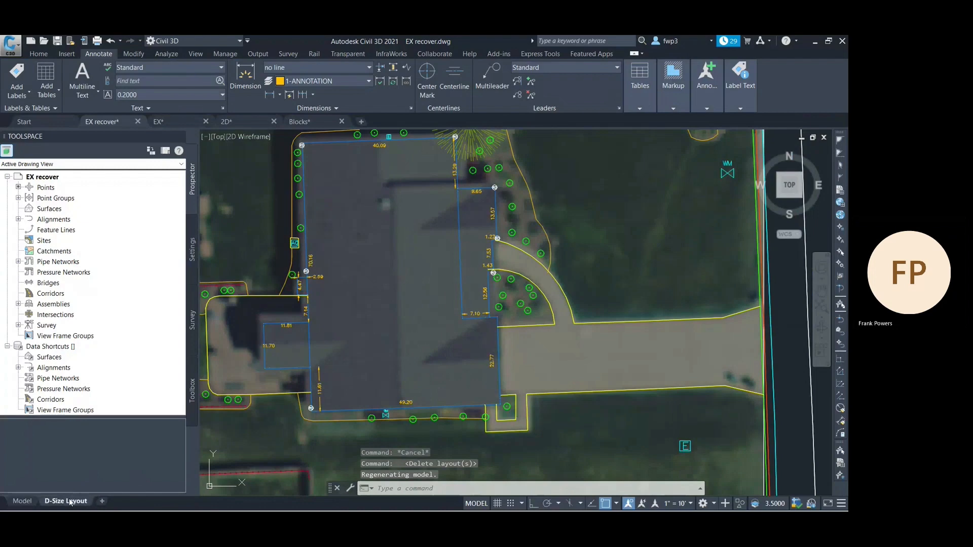
# Step: Open the D-Size Layout, activate its viewport and try to zoom it to the drawing's extents
pyautogui.click(69, 502)
pyautogui.scroll(-4, 485, 367)
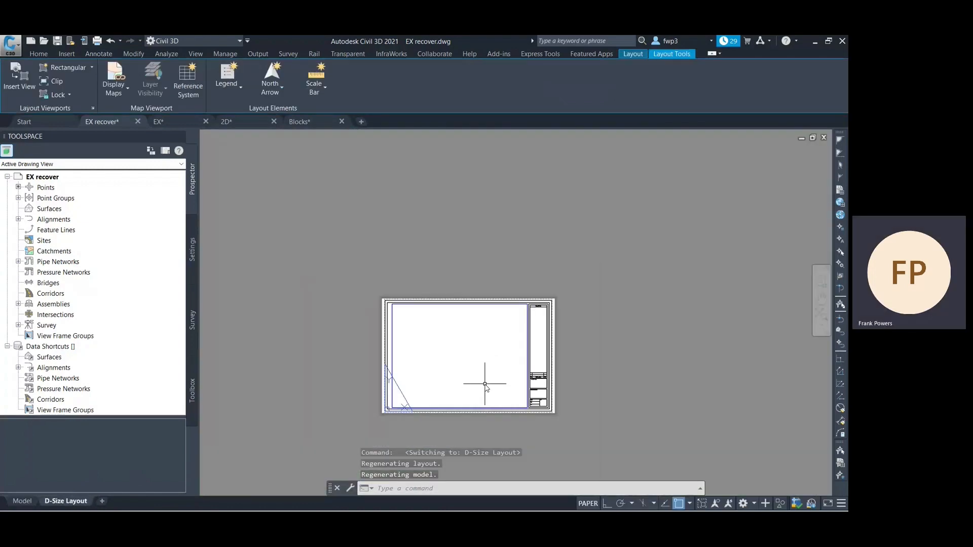
pyautogui.scroll(2, 506, 387)
pyautogui.doubleClick(502, 388)
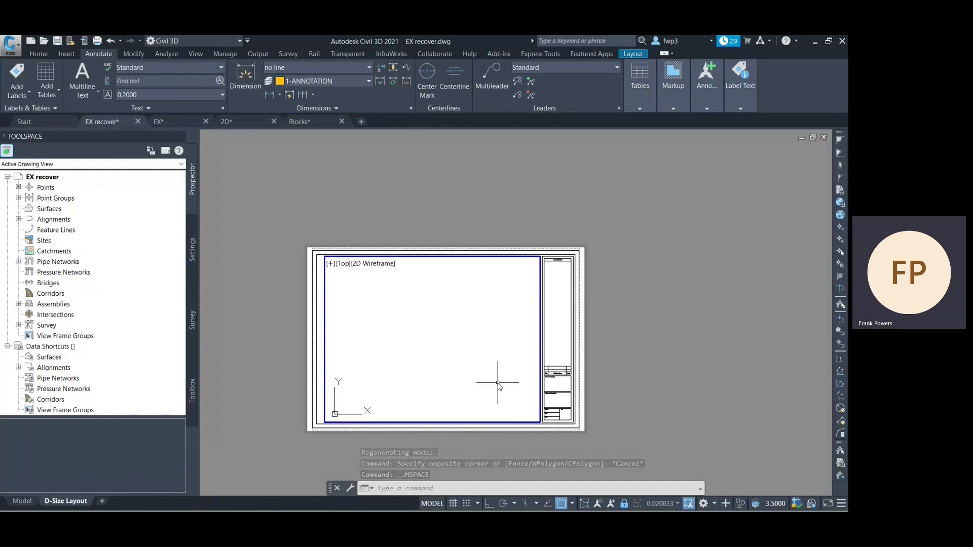
pyautogui.write('ze')
pyautogui.press('Return')
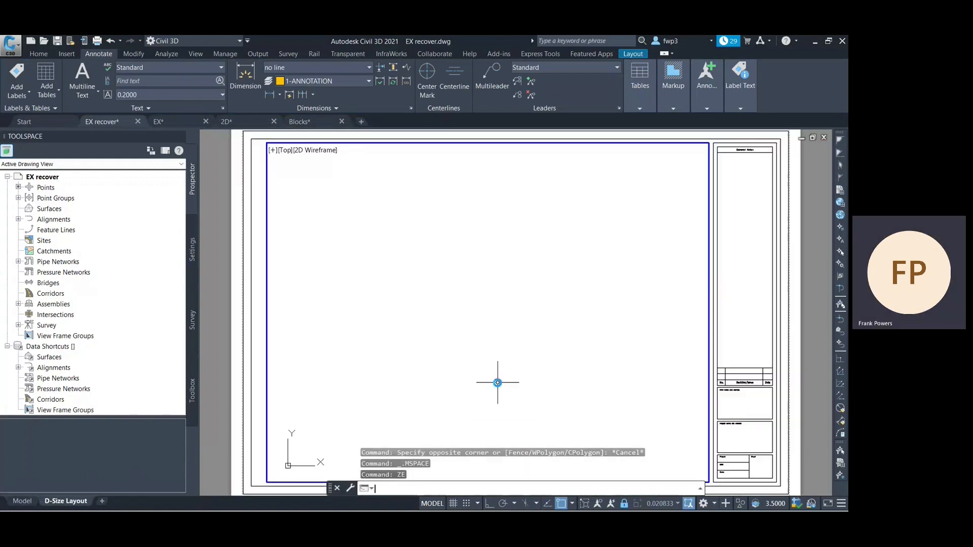
# Step: Fit the whole drawing, including the aerial image, to its extents inside the layout viewport
pyautogui.scroll(-3, 509, 349)
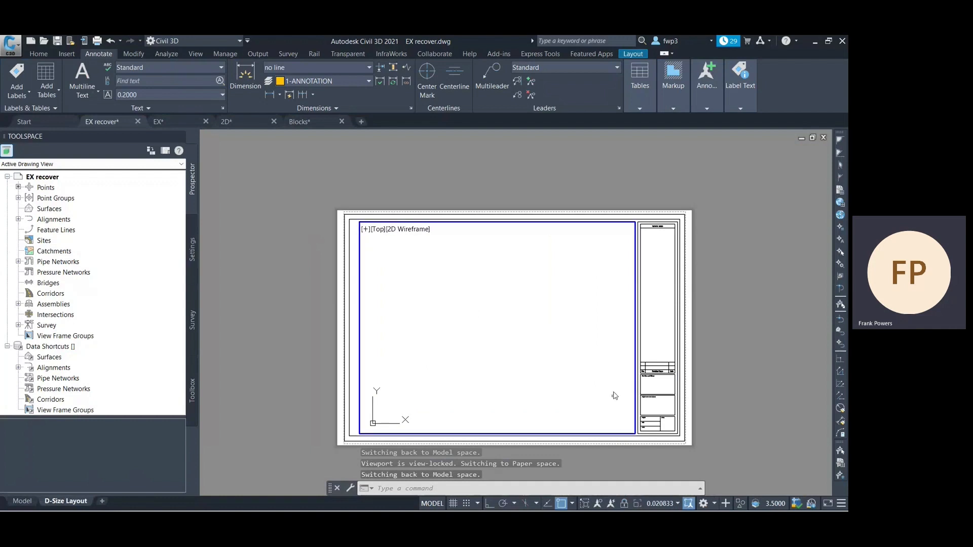
pyautogui.scroll(2, 583, 385)
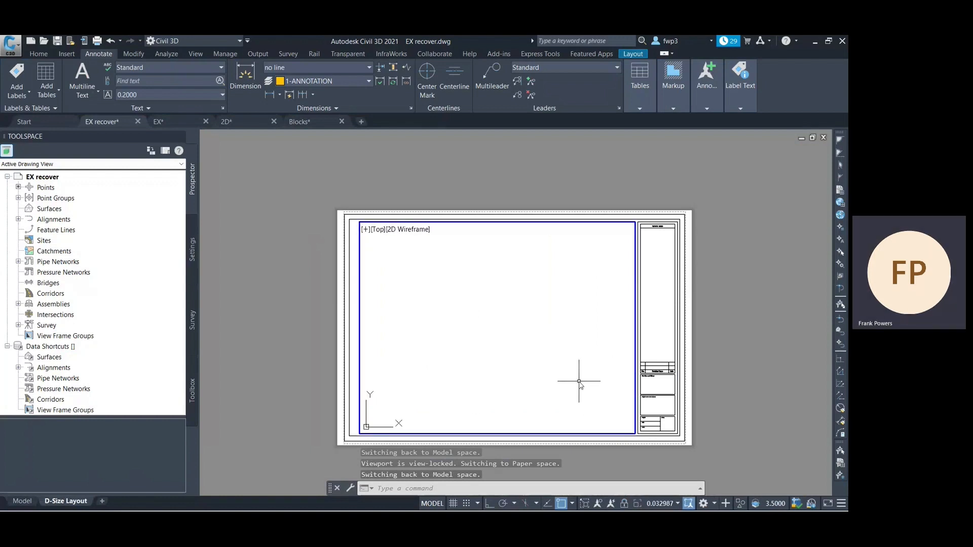
pyautogui.write('z')
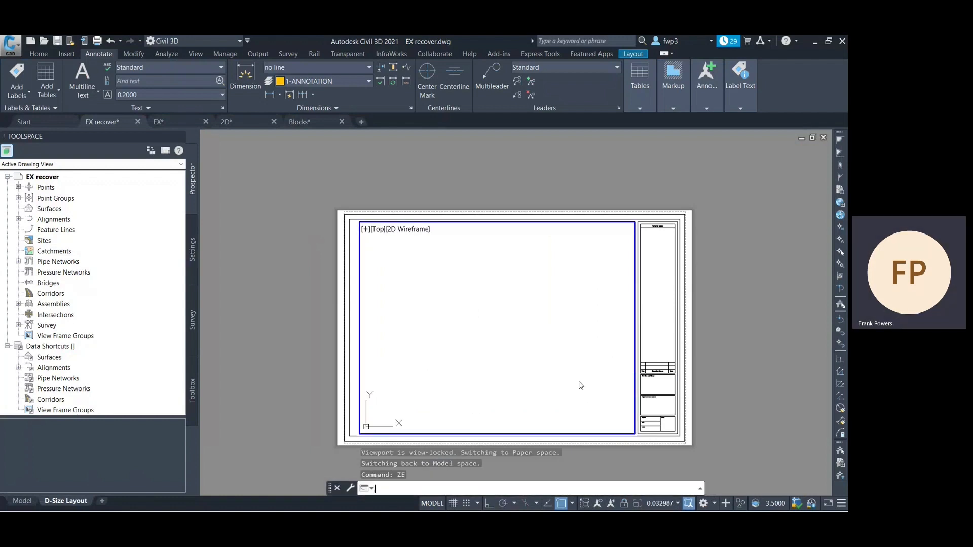
pyautogui.write('e')
pyautogui.press('Return')
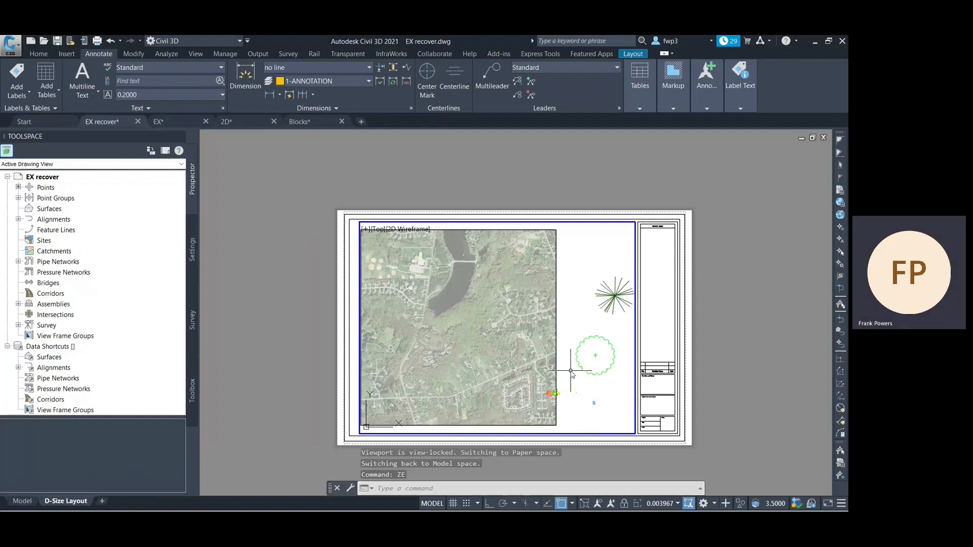
pyautogui.scroll(-2, 571, 374)
pyautogui.scroll(5, 561, 385)
pyautogui.scroll(-2, 560, 392)
# Step: Erase the stray tree symbols and linework lying east of the aerial image in model space
pyautogui.click(21, 501)
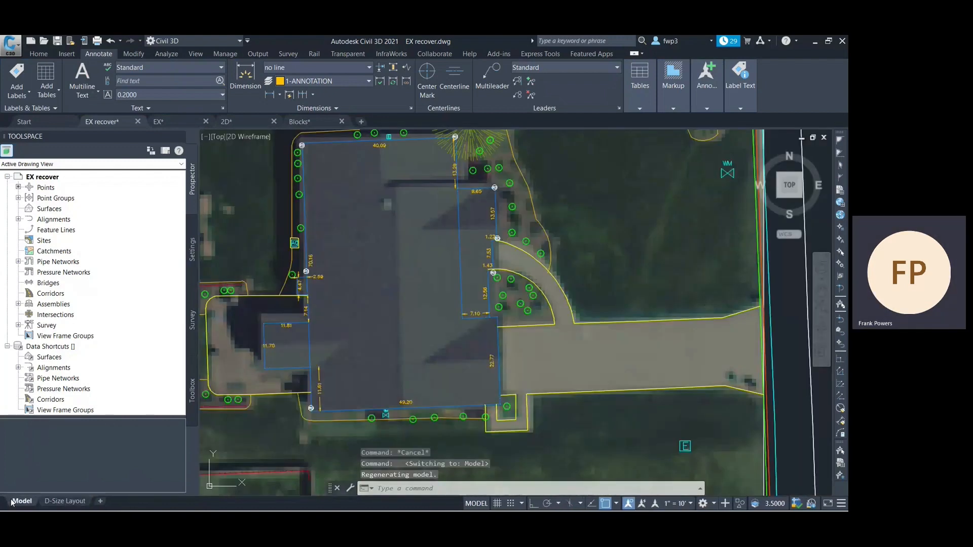
pyautogui.scroll(-3, 391, 339)
pyautogui.scroll(4, 354, 343)
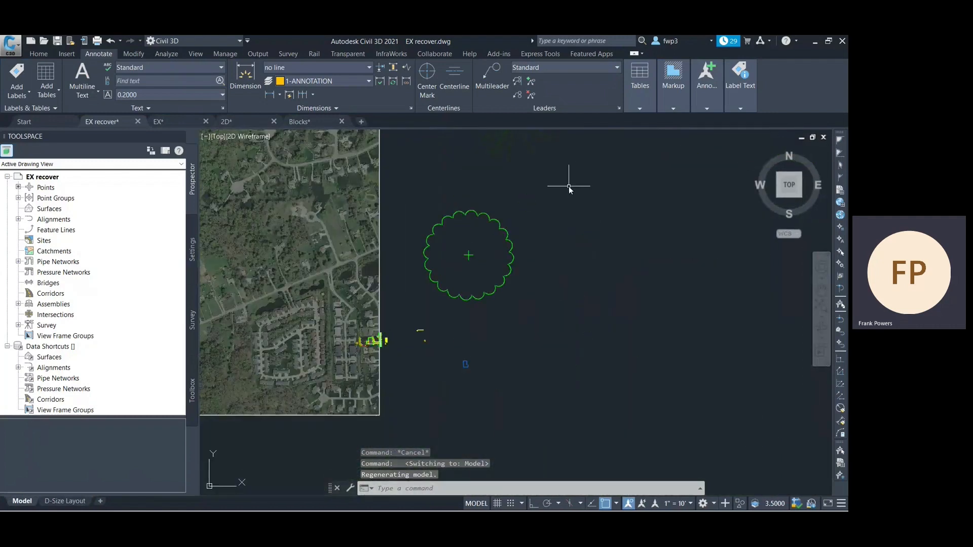
pyautogui.scroll(-3, 559, 195)
pyautogui.scroll(2, 522, 217)
pyautogui.scroll(-2, 543, 202)
pyautogui.click(547, 152)
pyautogui.scroll(6, 509, 248)
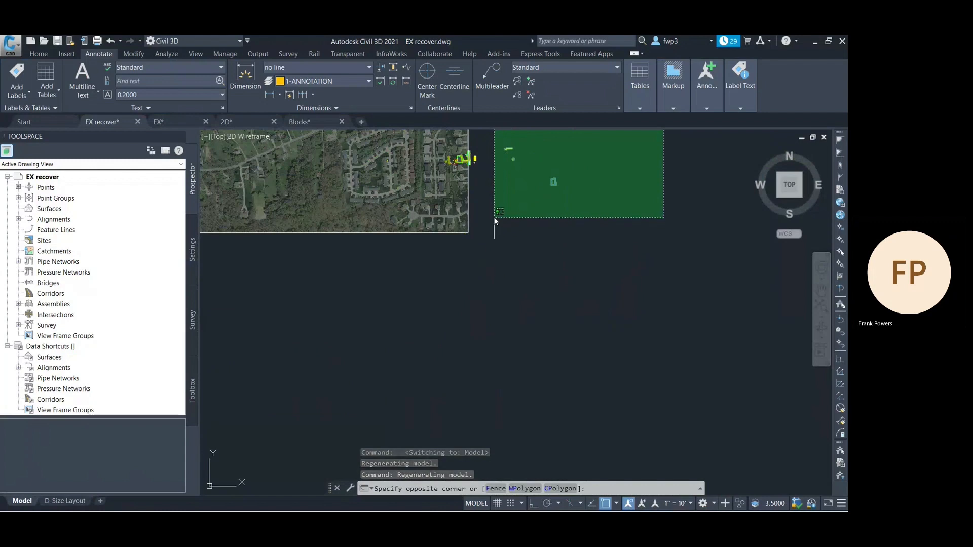
pyautogui.click(501, 214)
pyautogui.scroll(-5, 501, 216)
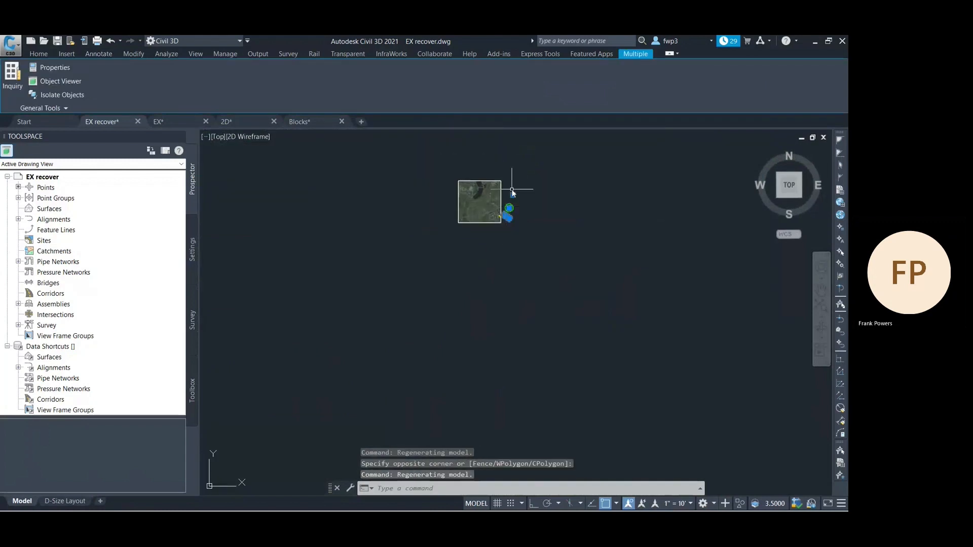
pyautogui.scroll(6, 511, 198)
pyautogui.write('DE')
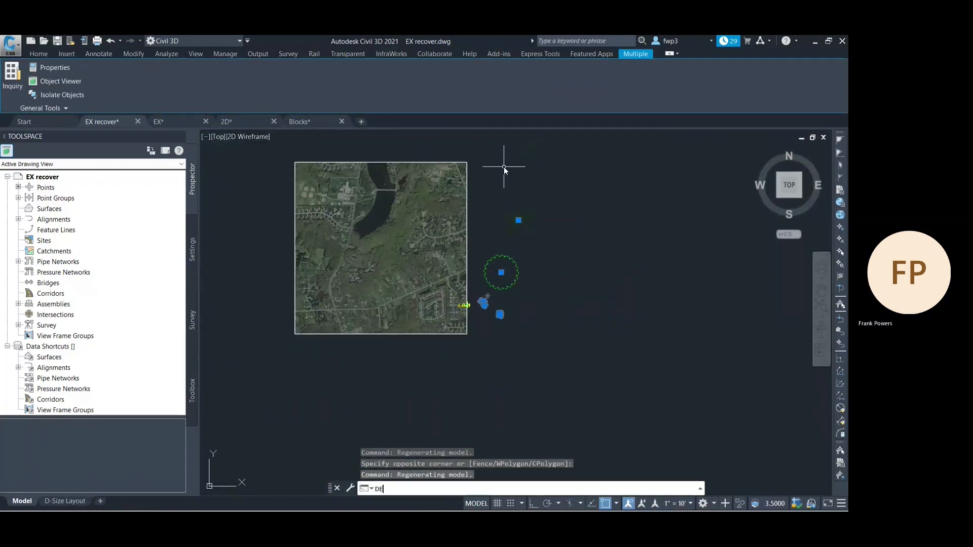
pyautogui.press('Return')
pyautogui.scroll(2, 477, 222)
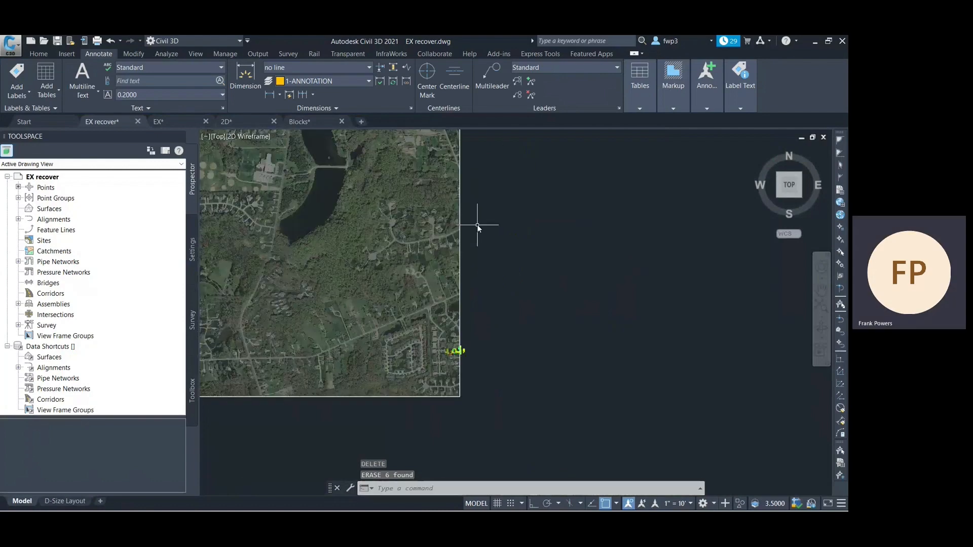
# Step: Turn off the 1-AIR layer
pyautogui.click(471, 213)
pyautogui.click(416, 212)
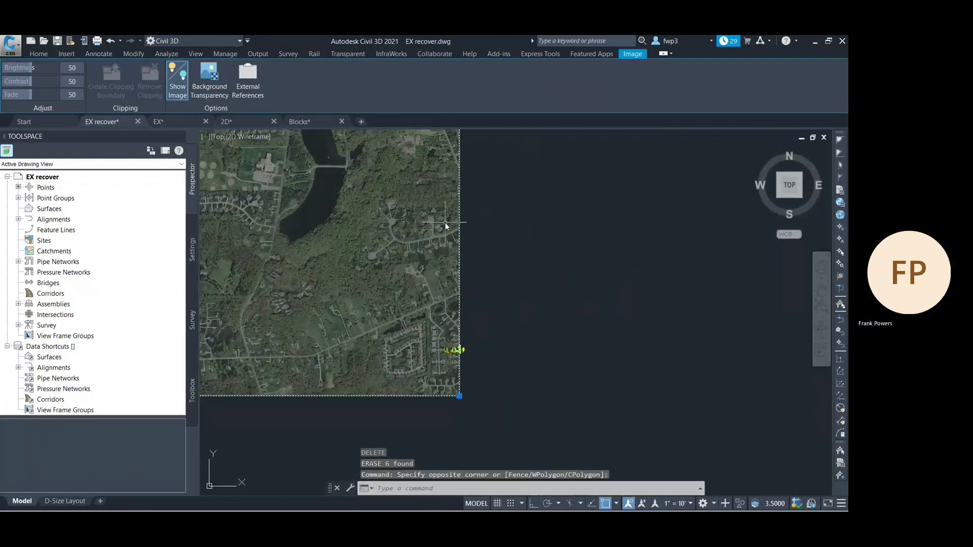
pyautogui.scroll(-4, 499, 213)
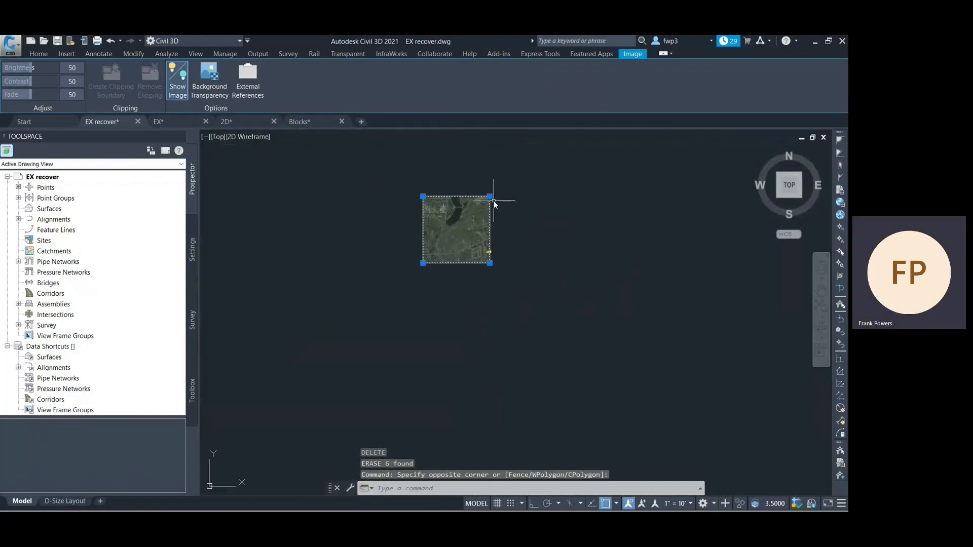
pyautogui.scroll(2, 490, 201)
pyautogui.write('LAYER')
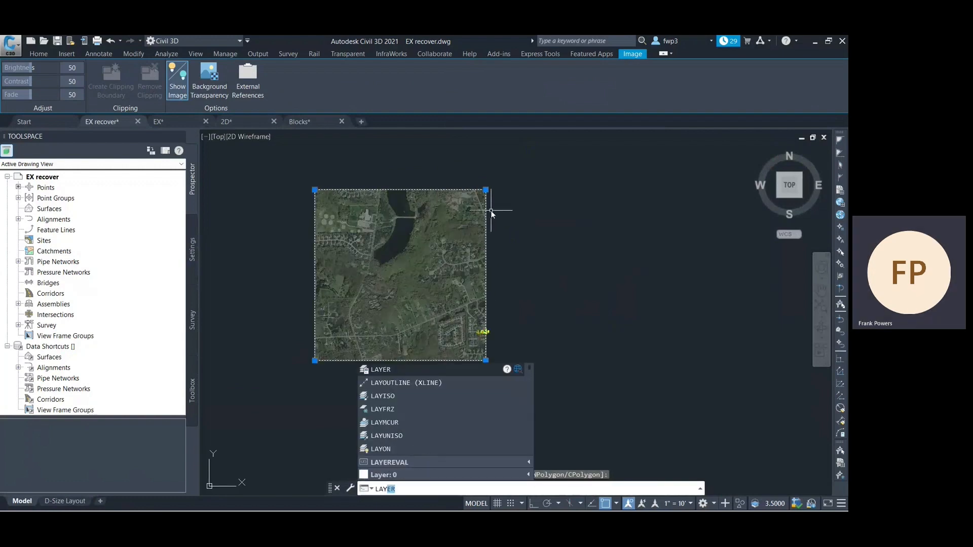
pyautogui.press('Return')
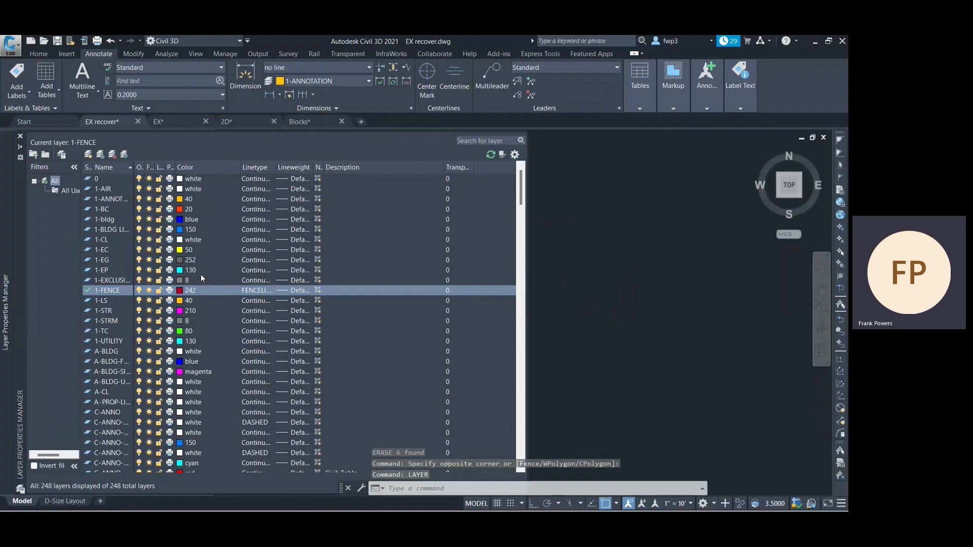
pyautogui.click(138, 190)
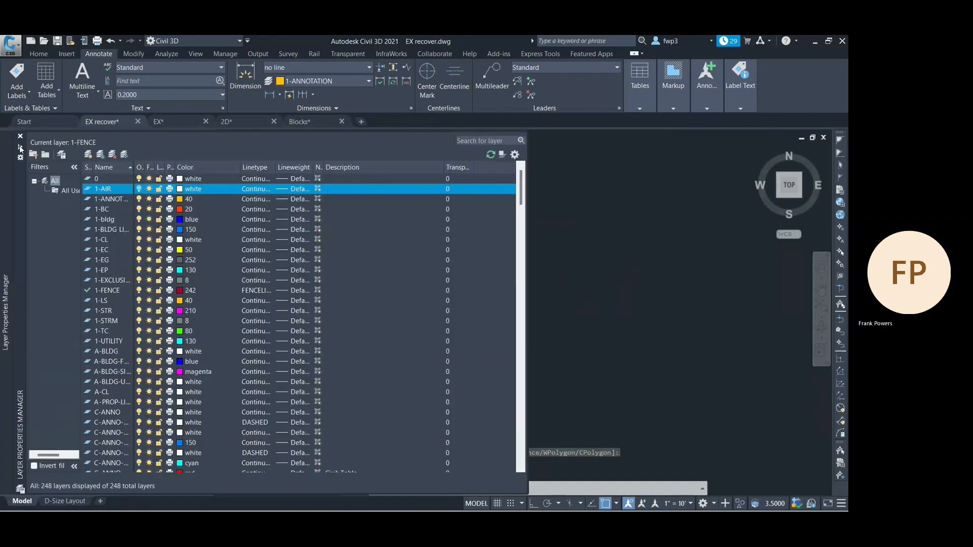
pyautogui.click(20, 136)
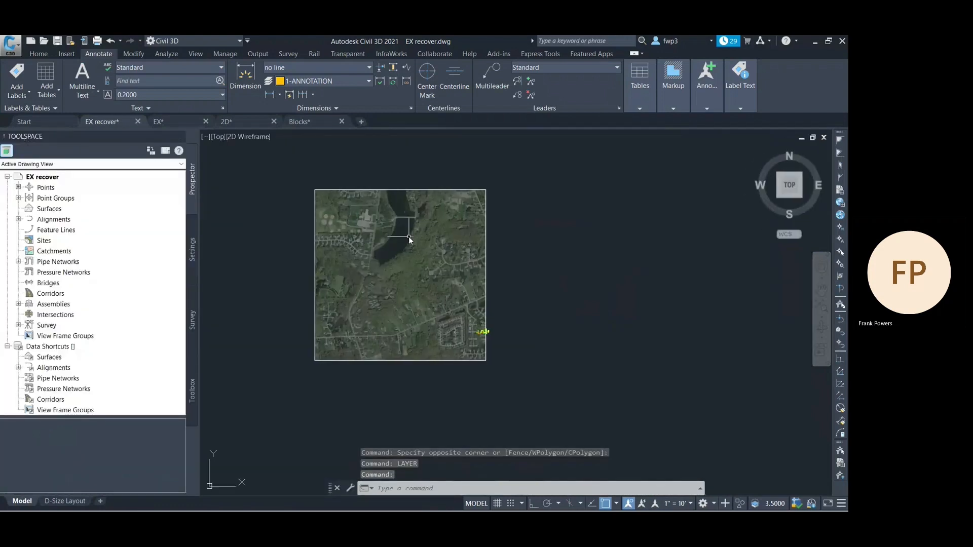
# Step: Move the aerial raster image from layer 0 to layer 1-AIR
pyautogui.click(489, 225)
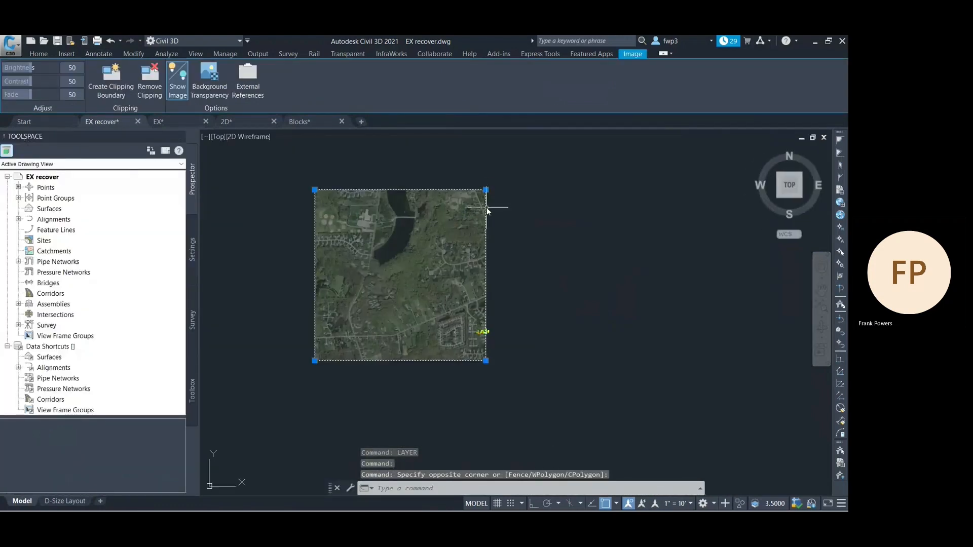
pyautogui.write('PROP')
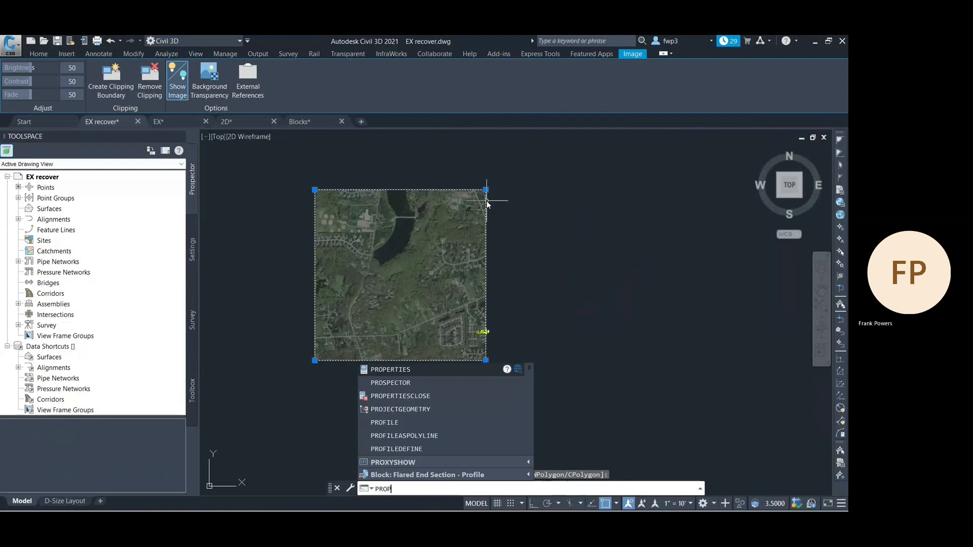
pyautogui.press('Return')
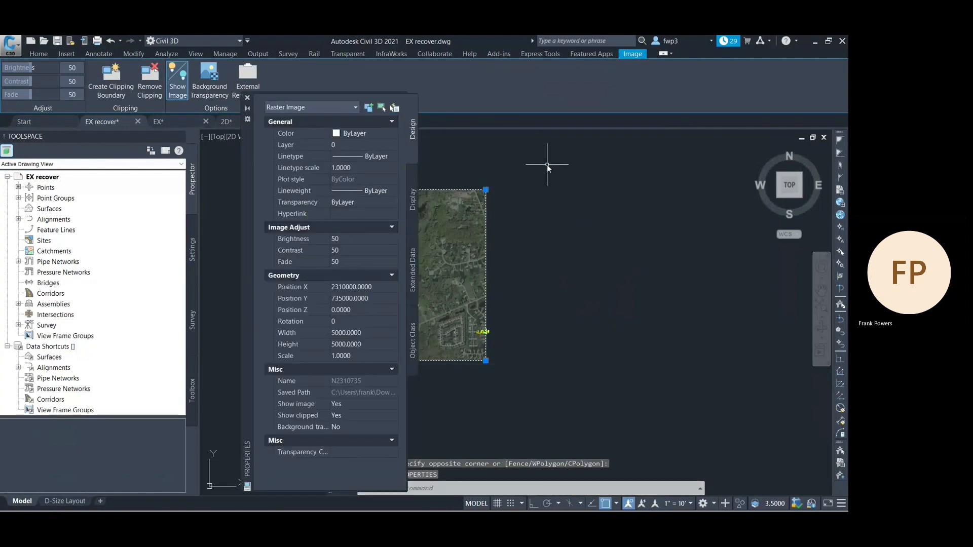
pyautogui.click(355, 144)
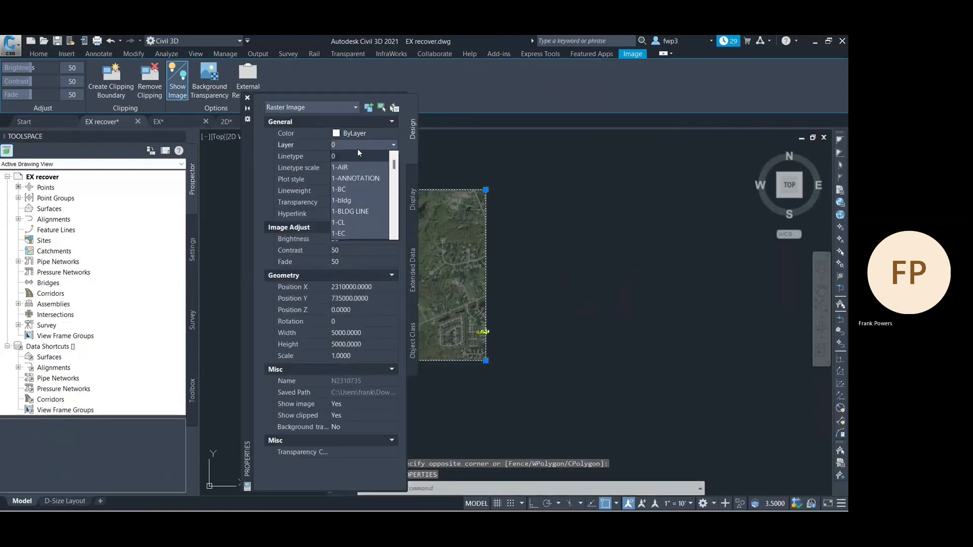
pyautogui.click(350, 167)
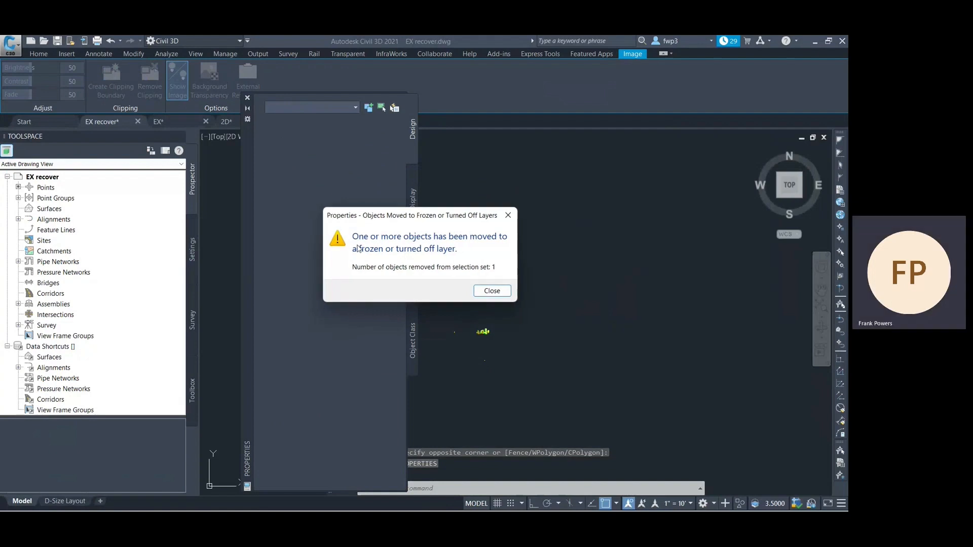
pyautogui.click(491, 291)
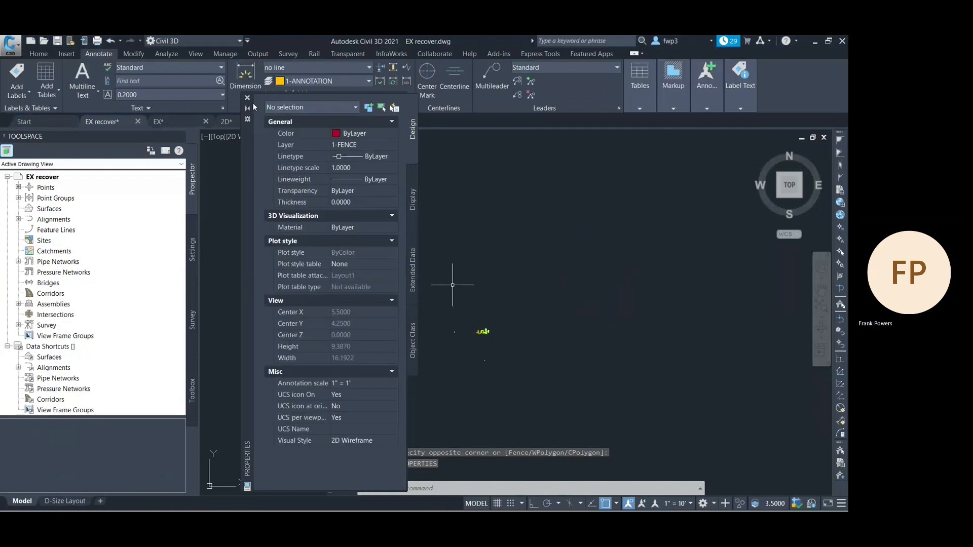
pyautogui.click(247, 98)
# Step: Return to the D-Size Layout and frame the site plan inside its viewport
pyautogui.click(65, 500)
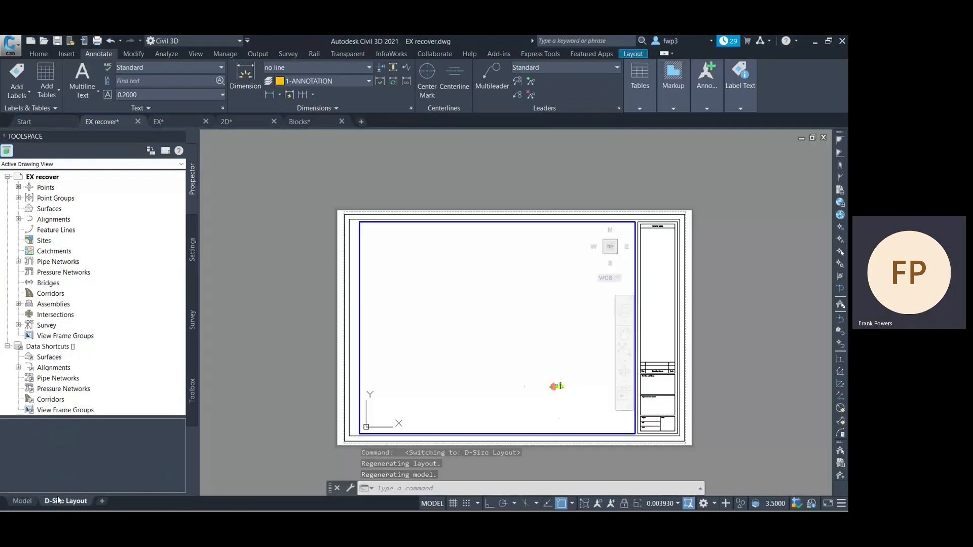
pyautogui.scroll(2, 564, 390)
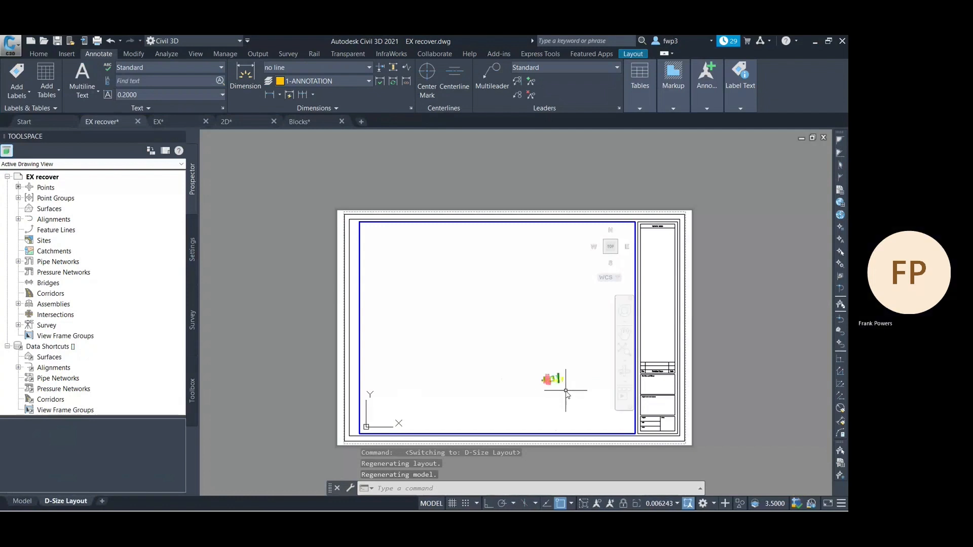
pyautogui.write('ZE')
pyautogui.press('Return')
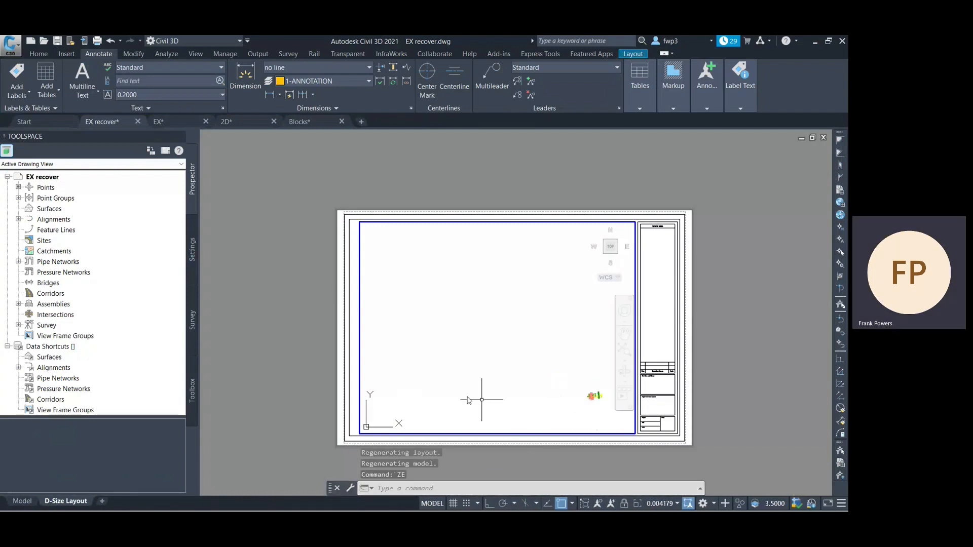
pyautogui.scroll(-3, 431, 388)
pyautogui.scroll(3, 453, 411)
pyautogui.scroll(2, 542, 358)
pyautogui.scroll(3, 537, 309)
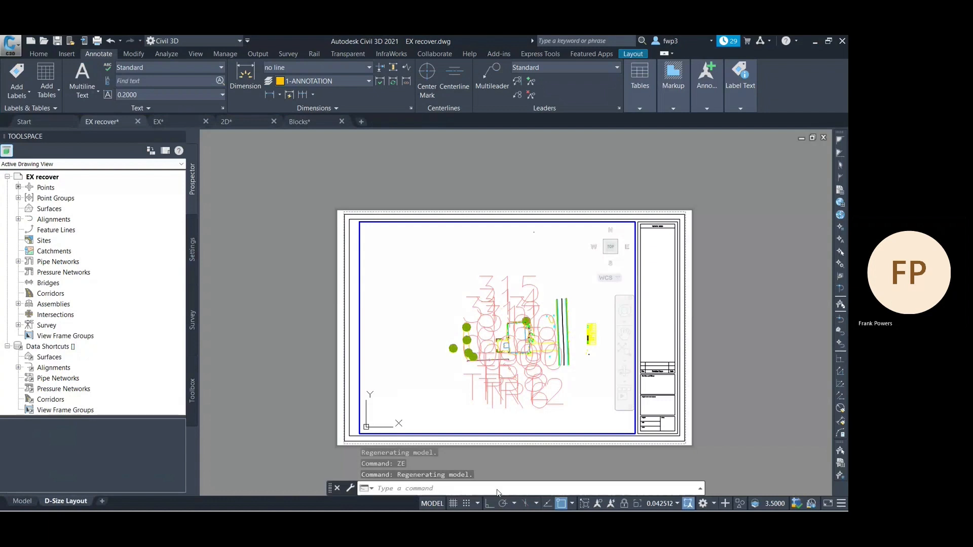
# Step: Regenerate all viewports to rescale the point labels, and enlarge the view around the tree points
pyautogui.write('REA')
pyautogui.press('Return')
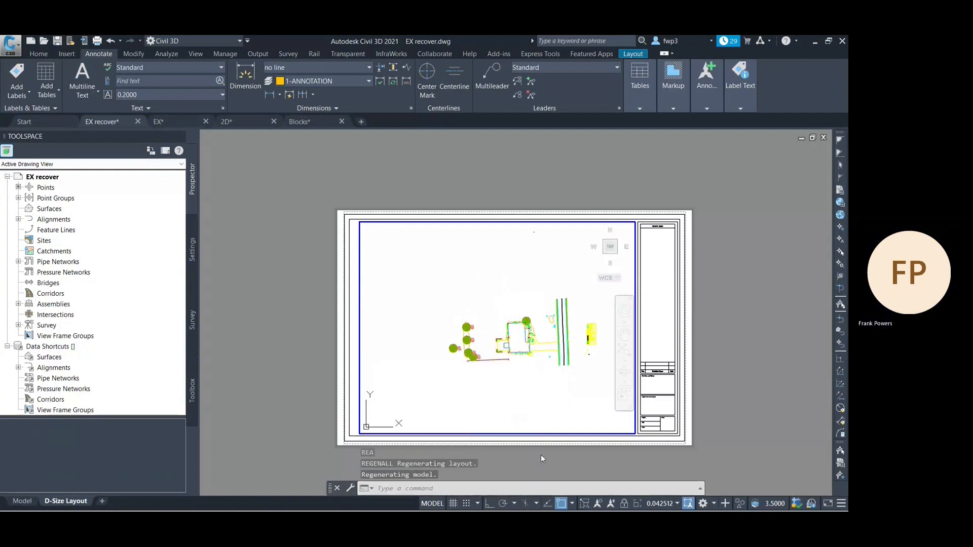
pyautogui.scroll(2, 580, 327)
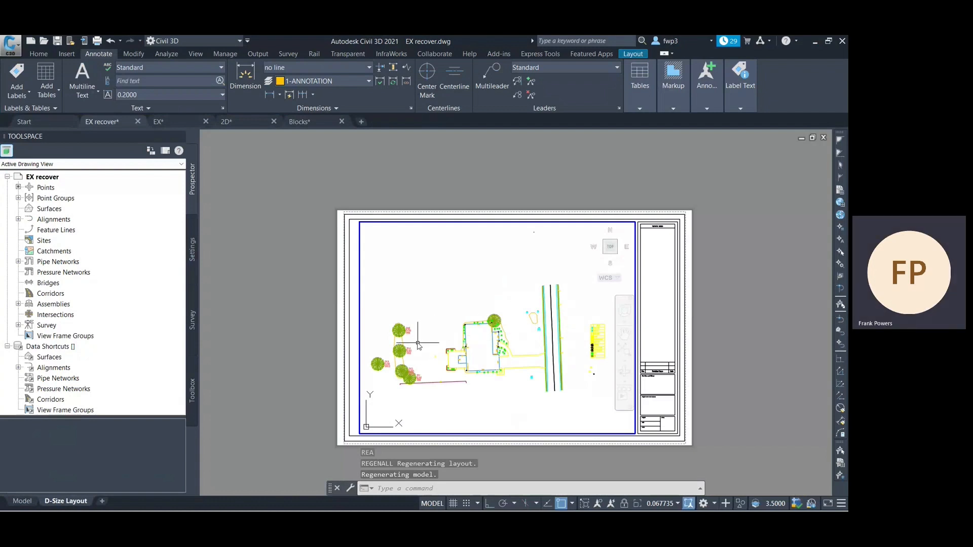
pyautogui.scroll(6, 419, 348)
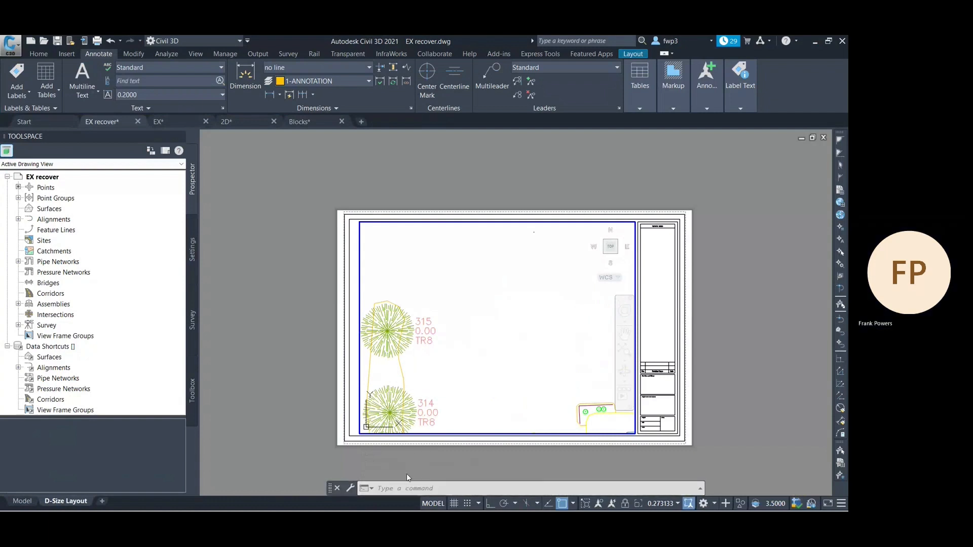
# Step: Turn off the V-NODE-TEXT layer in the layer properties to hide the survey point labels
pyautogui.write('LAYER')
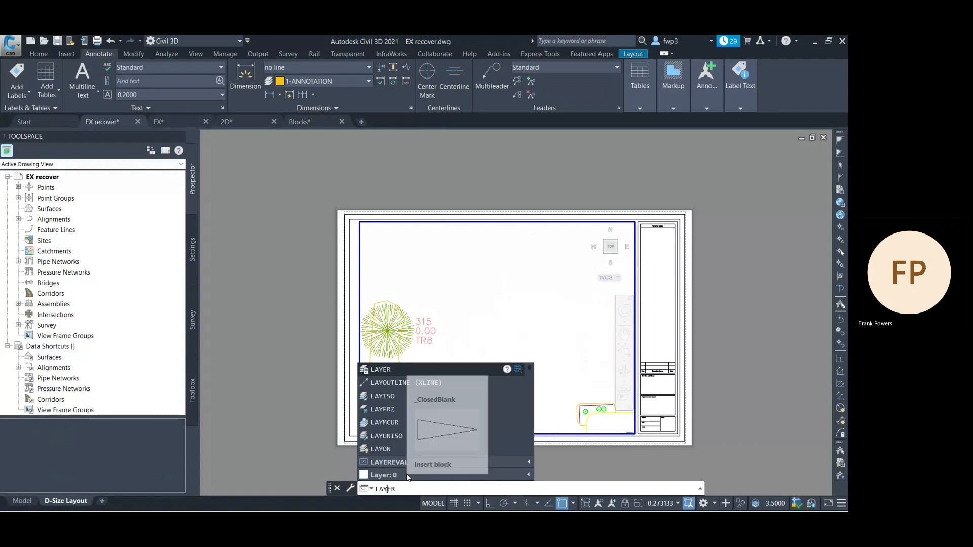
pyautogui.write('Y')
pyautogui.press('Return')
pyautogui.scroll(-20, 274, 299)
pyautogui.scroll(-20, 312, 318)
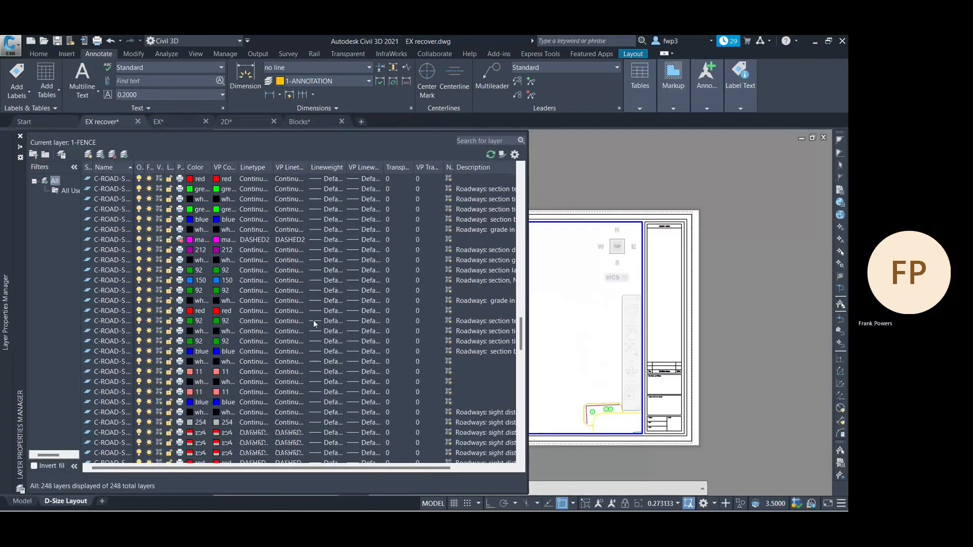
pyautogui.scroll(-2, 288, 340)
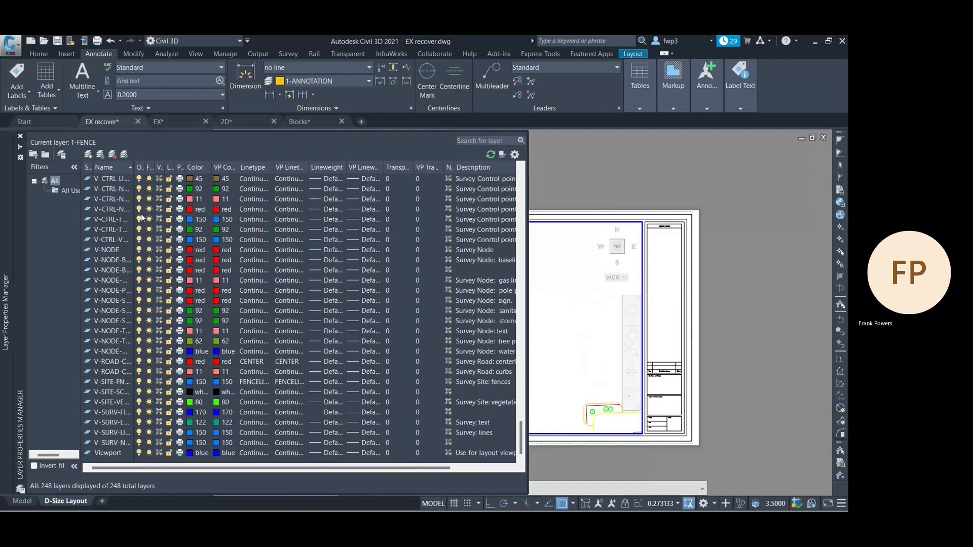
pyautogui.moveTo(132, 166); pyautogui.dragTo(168, 167)
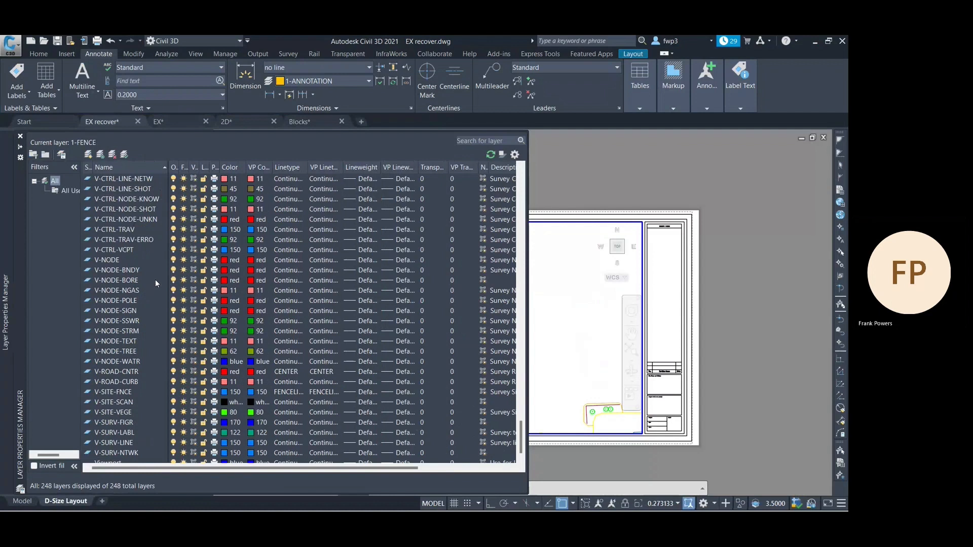
pyautogui.click(175, 342)
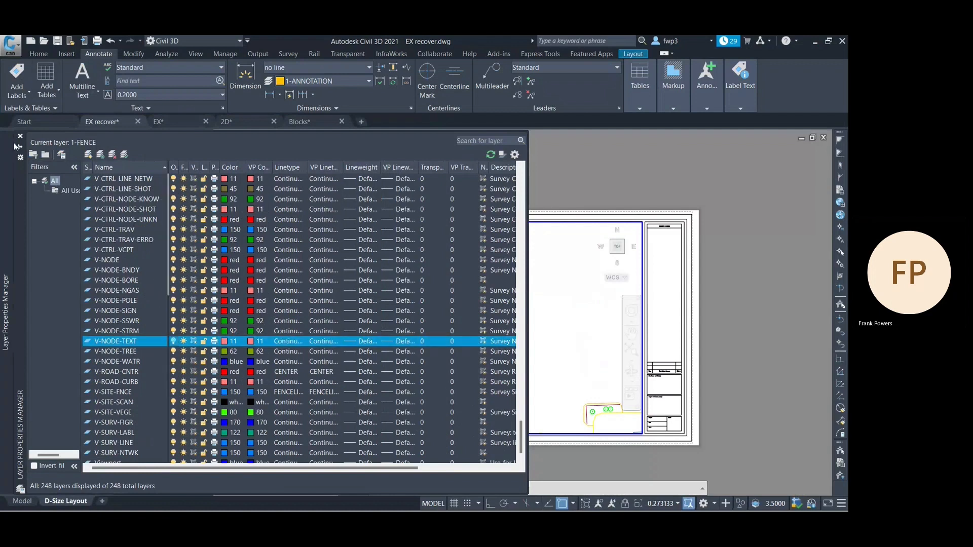
pyautogui.click(20, 137)
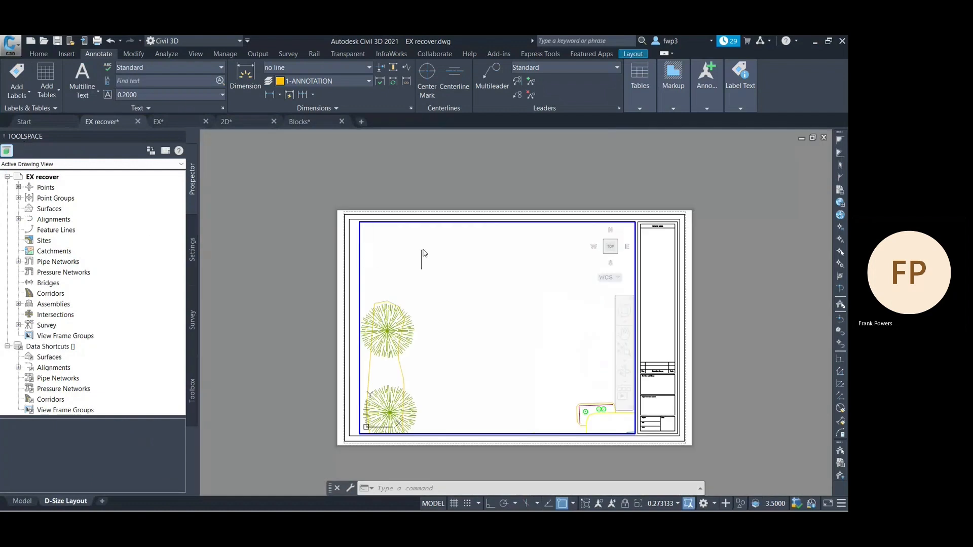
# Step: Set the D-Size Layout's plot paper size to ANSI expand B (11.00 x 17.00 Inches) and apply it to the layout without plotting
pyautogui.scroll(2, 523, 280)
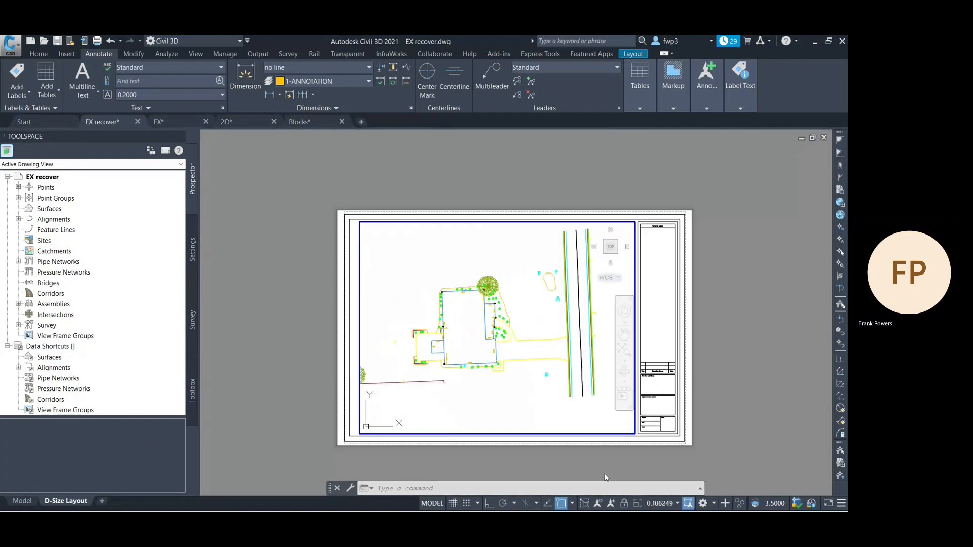
pyautogui.write('PLOT')
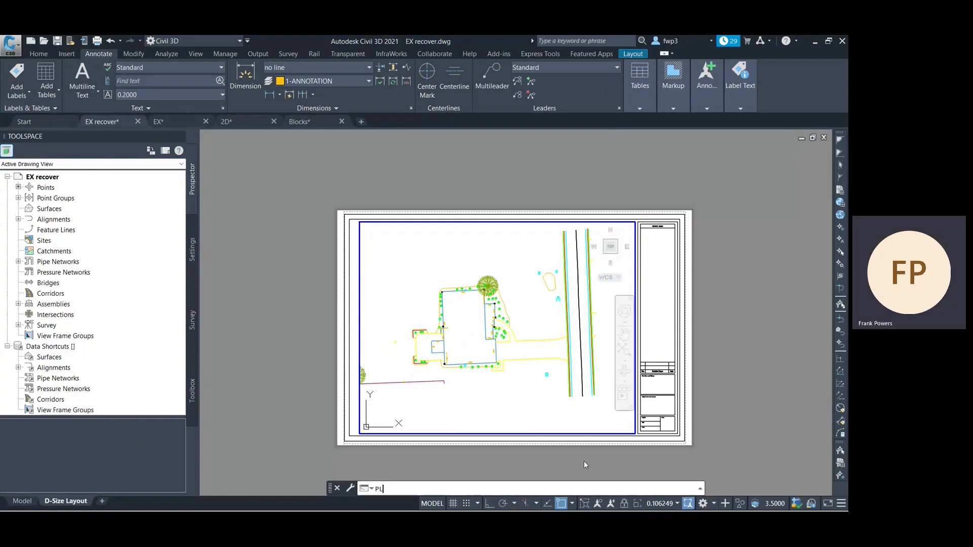
pyautogui.press('Return')
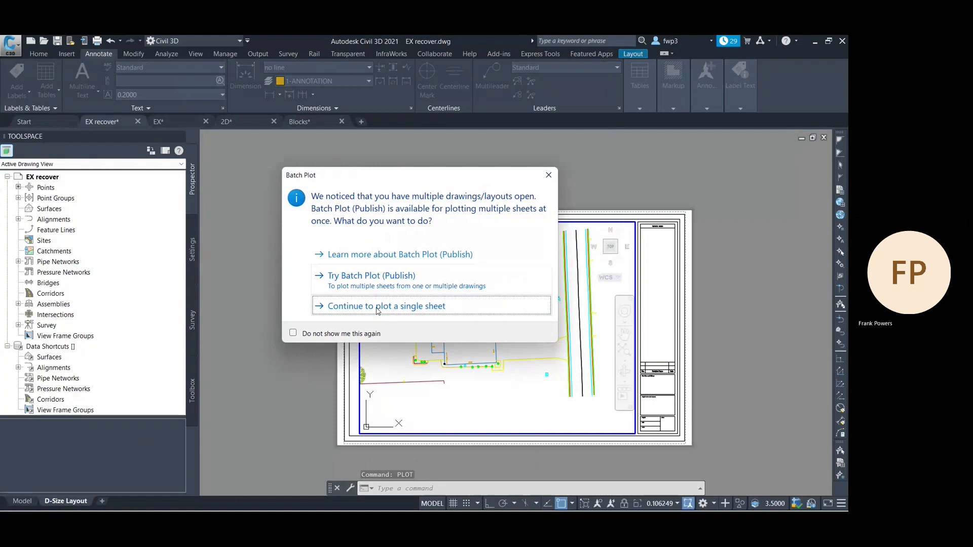
pyautogui.click(376, 308)
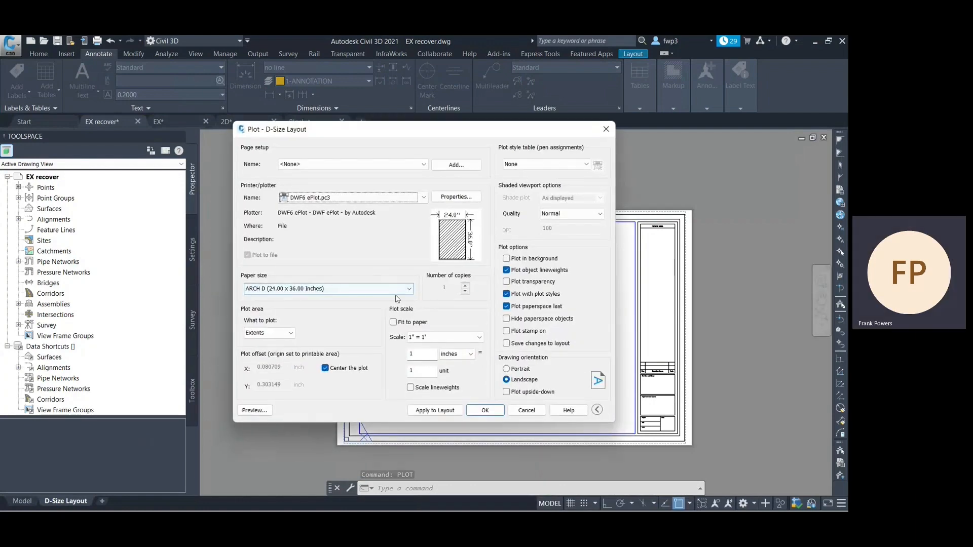
pyautogui.click(396, 290)
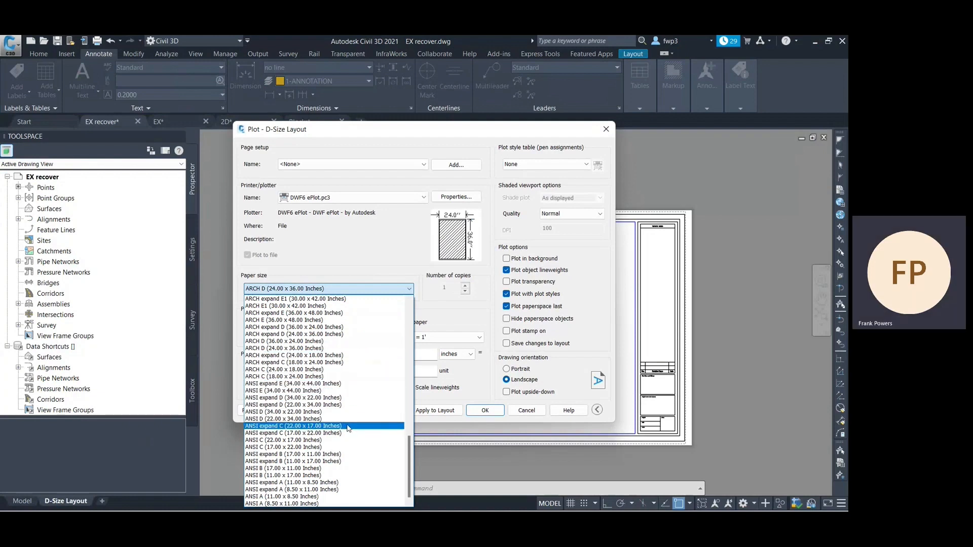
pyautogui.click(336, 461)
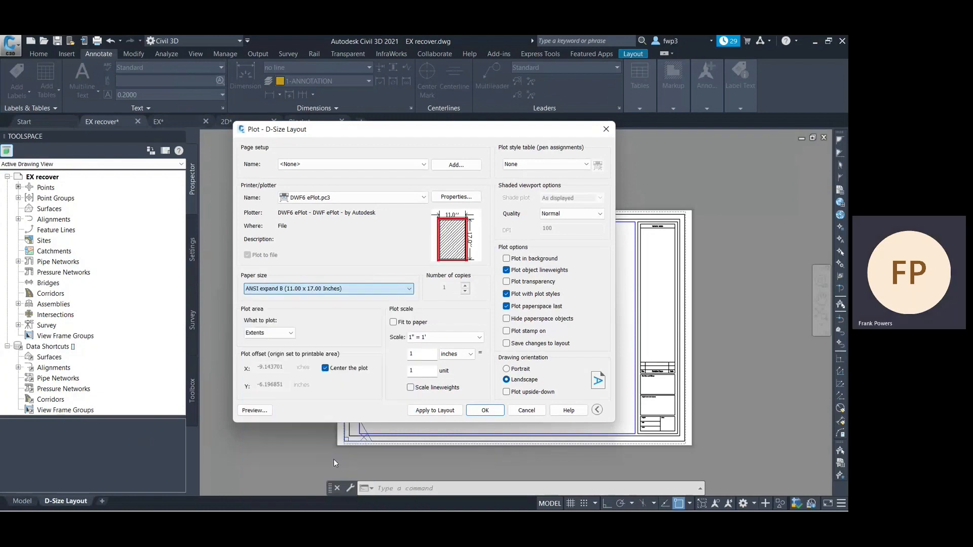
pyautogui.click(434, 411)
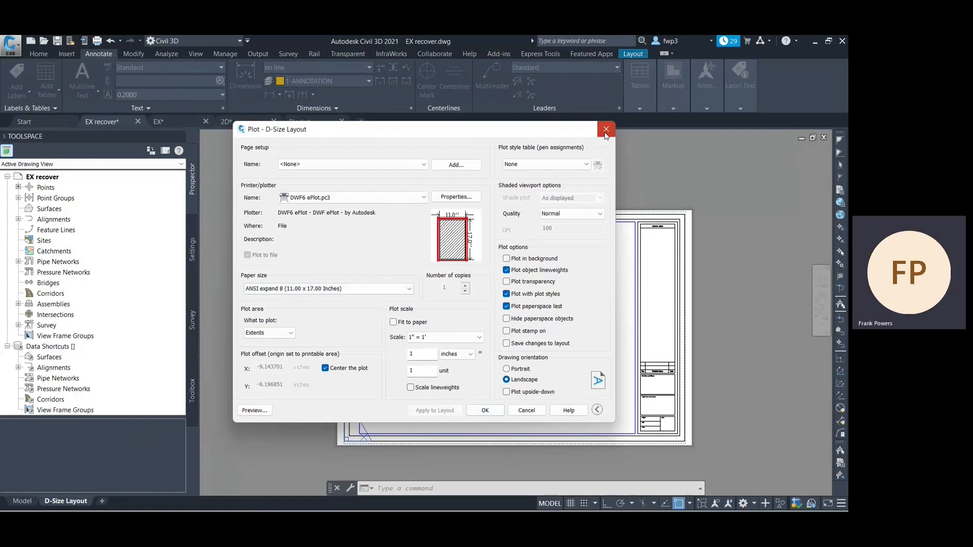
pyautogui.click(607, 129)
# Step: Lock the display of the site plan viewport and bring the whole title block sheet into view
pyautogui.scroll(-5, 563, 235)
pyautogui.scroll(2, 563, 234)
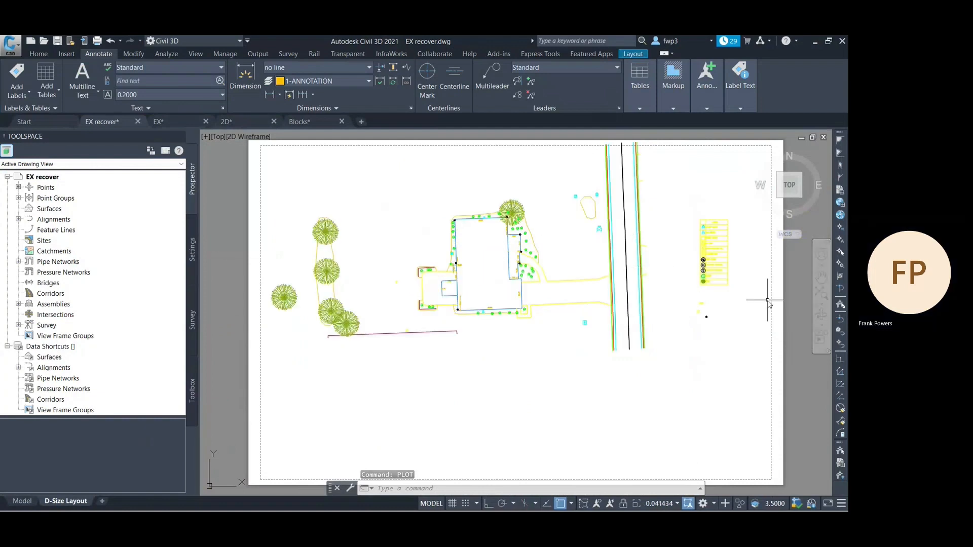
pyautogui.press('Escape')
pyautogui.press('Escape')
pyautogui.press('Escape')
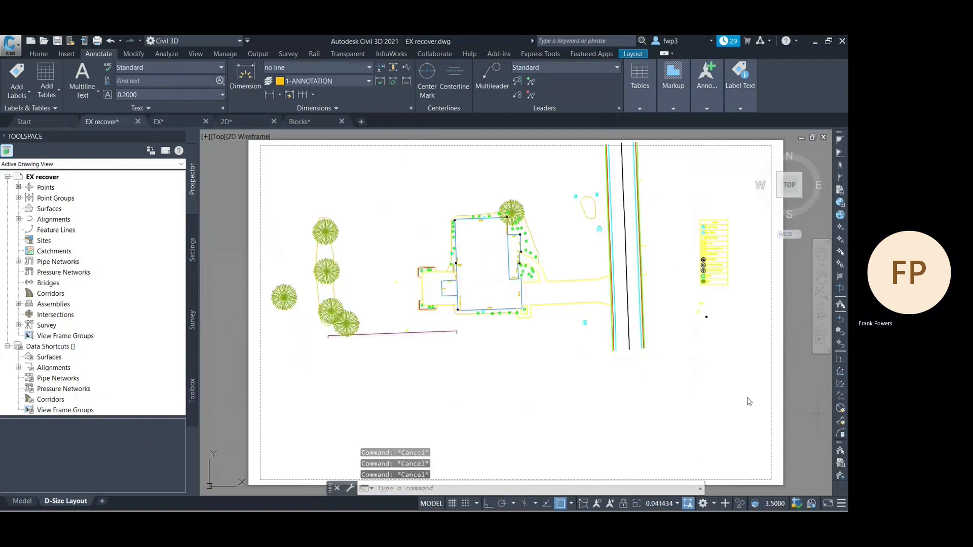
pyautogui.click(805, 390)
pyautogui.scroll(-3, 795, 380)
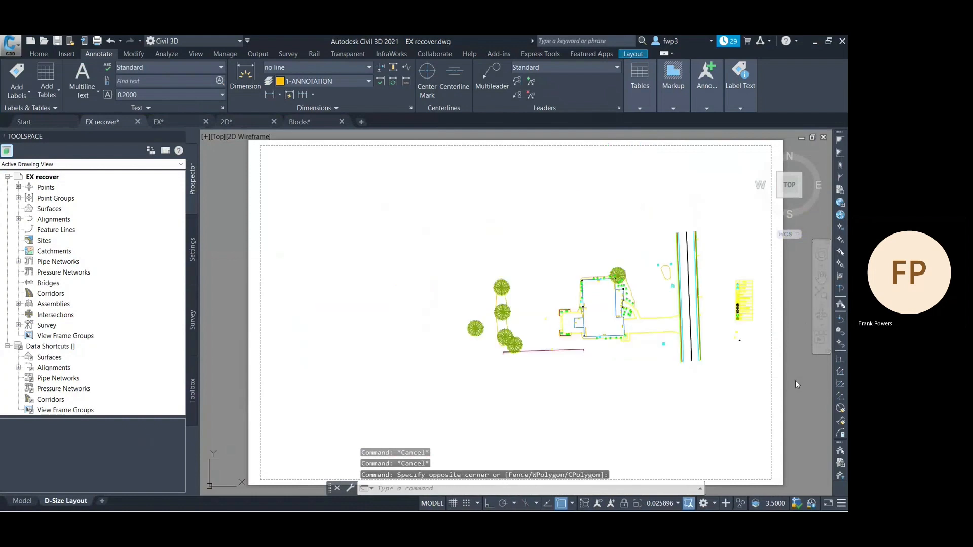
pyautogui.scroll(2, 790, 391)
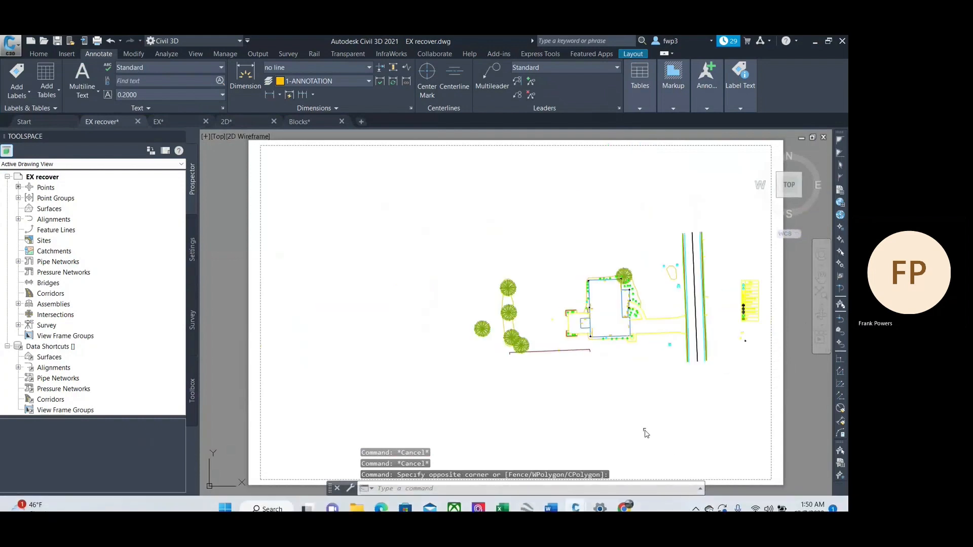
pyautogui.scroll(-3, 624, 456)
pyautogui.scroll(-5, 624, 456)
pyautogui.scroll(6, 615, 449)
pyautogui.scroll(-3, 624, 434)
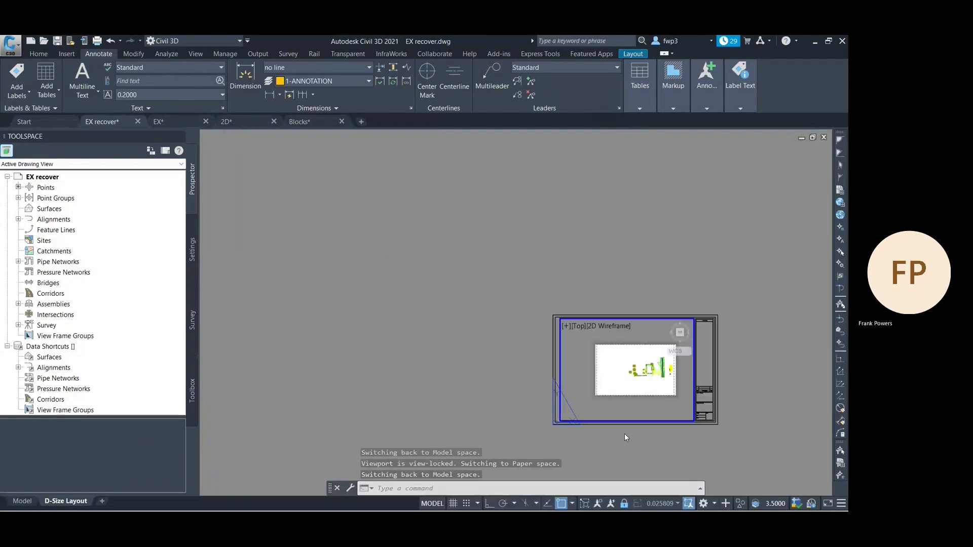
pyautogui.scroll(3, 667, 393)
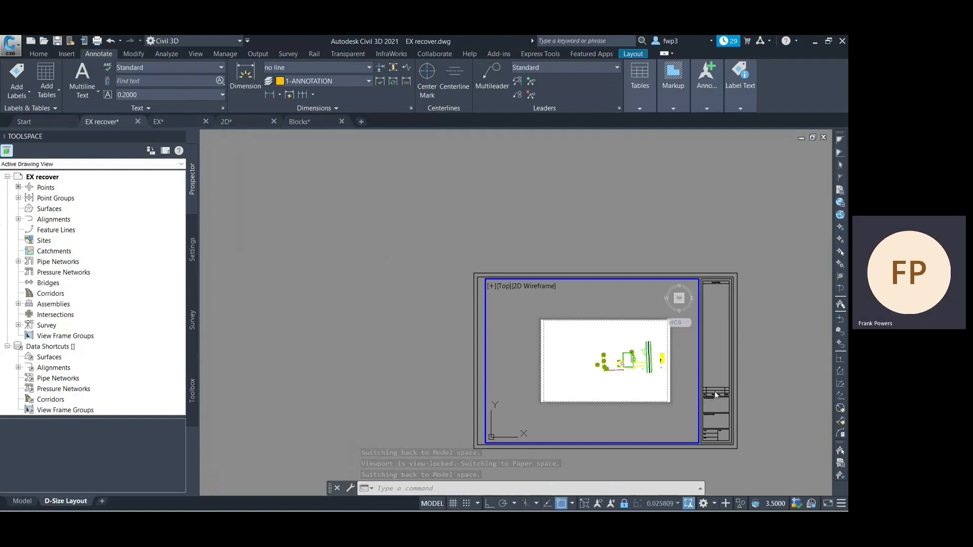
# Step: Leave the viewport for paper space and clear any pending selection
pyautogui.doubleClick(665, 259)
pyautogui.click(663, 259)
pyautogui.click(602, 250)
pyautogui.click(607, 251)
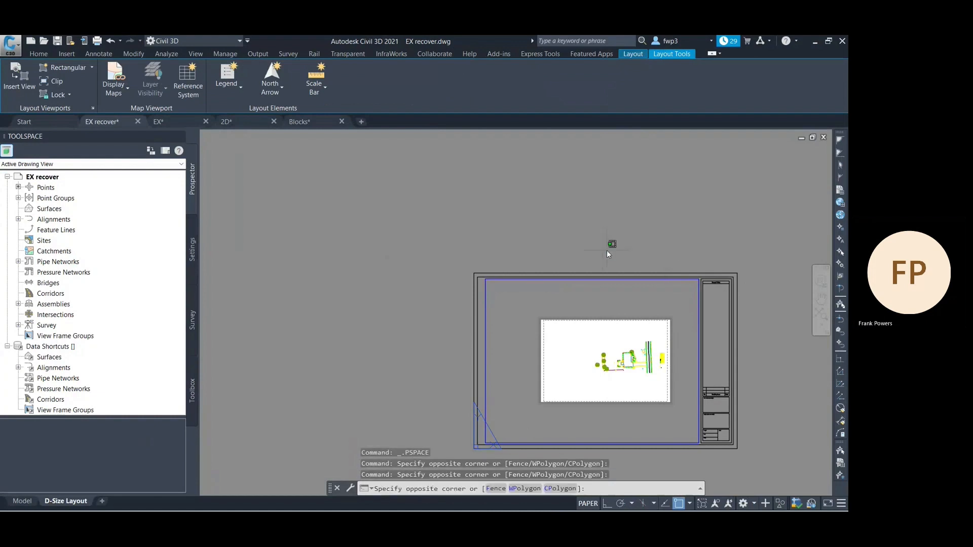
pyautogui.click(608, 258)
pyautogui.press('Escape')
pyautogui.press('Escape')
pyautogui.press('Escape')
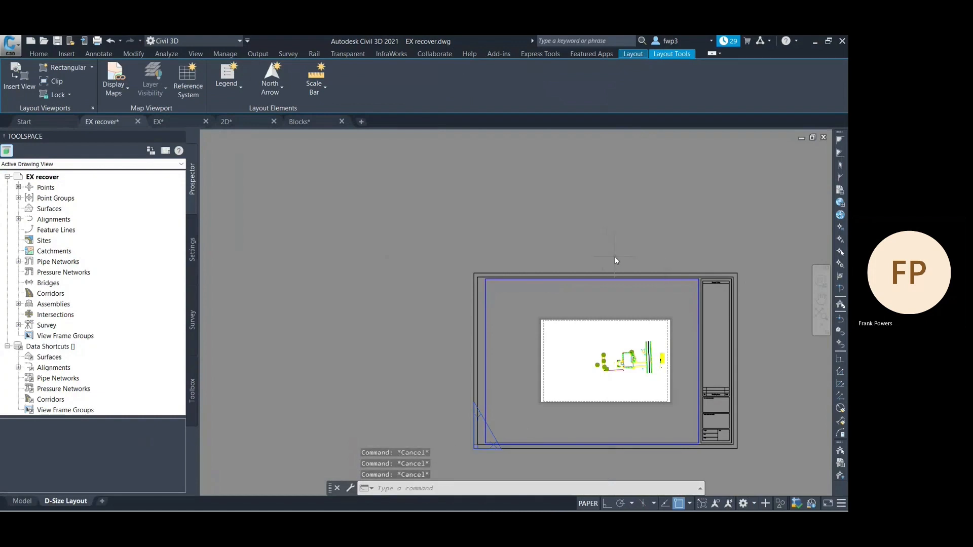
# Step: Move the title block and viewport so their outer lower-left corner sits on the lower-left corner of the paper's printable area
pyautogui.scroll(-3, 742, 261)
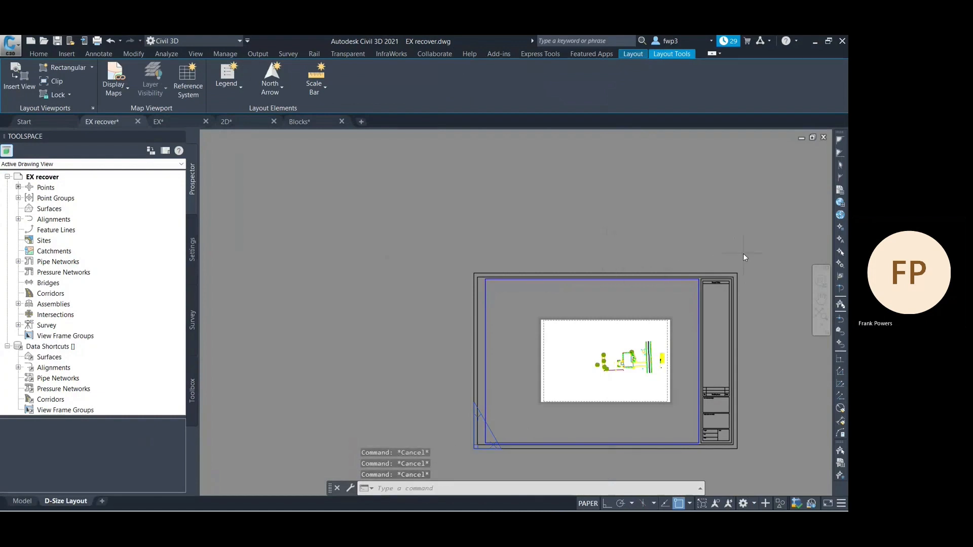
pyautogui.scroll(2, 777, 245)
pyautogui.click(777, 245)
pyautogui.click(565, 395)
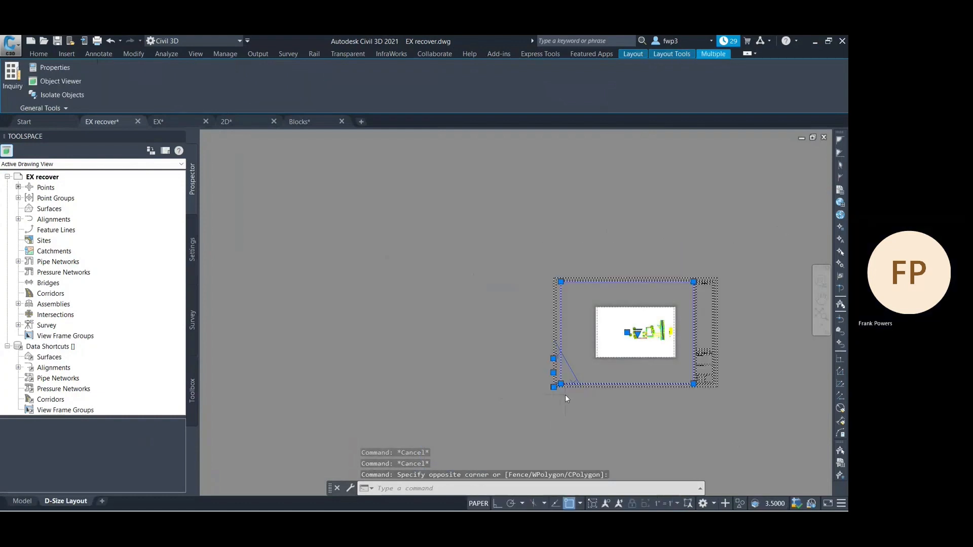
pyautogui.write('MOVE')
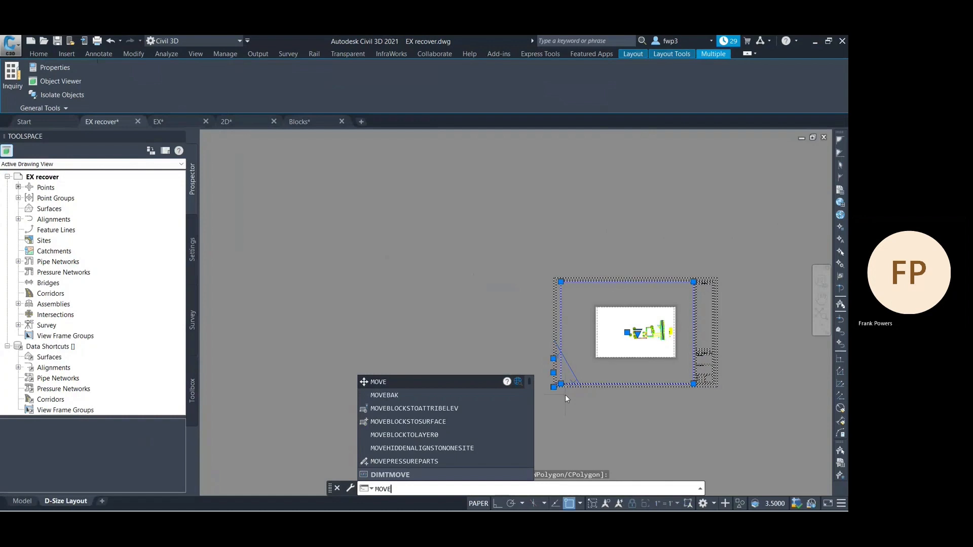
pyautogui.press('Return')
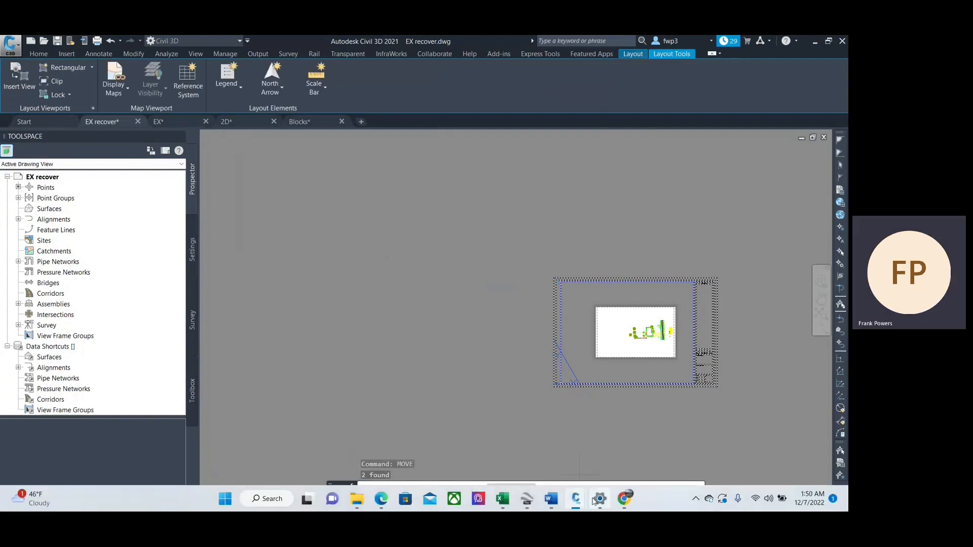
pyautogui.scroll(5, 567, 389)
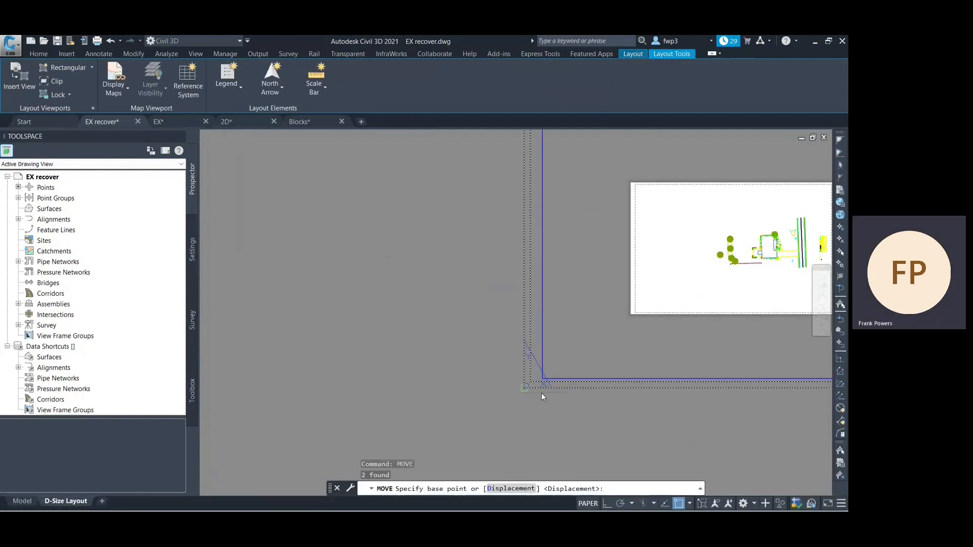
pyautogui.click(520, 390)
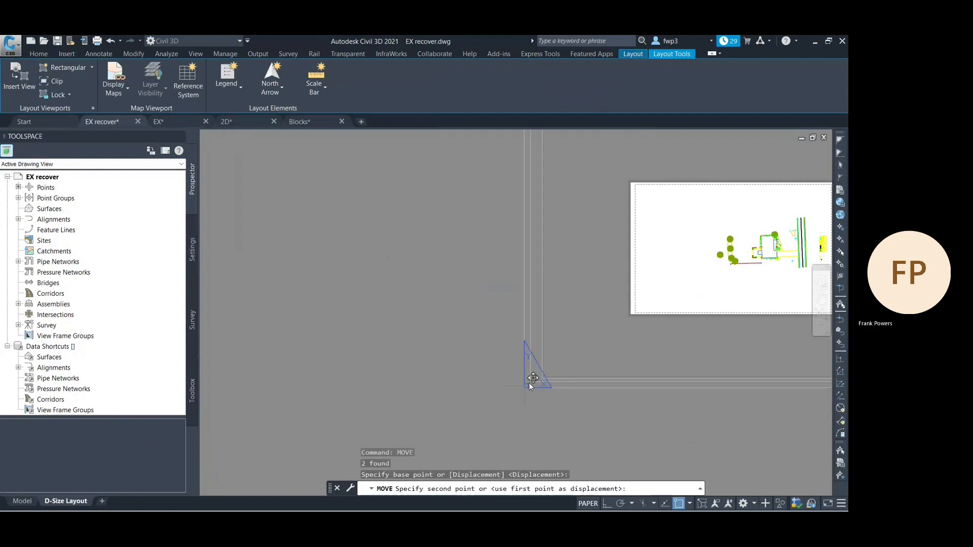
pyautogui.scroll(2, 620, 351)
pyautogui.scroll(3, 637, 341)
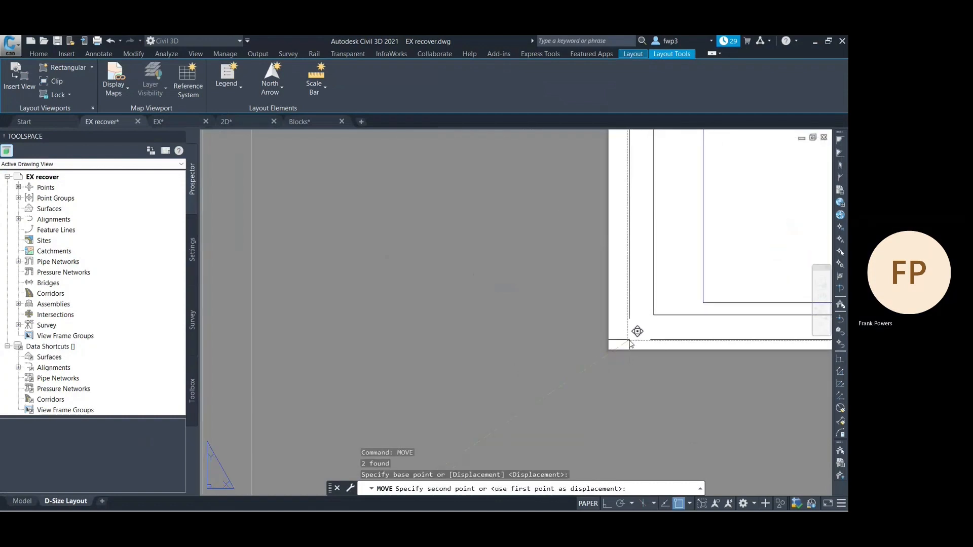
pyautogui.click(630, 344)
pyautogui.scroll(-5, 628, 341)
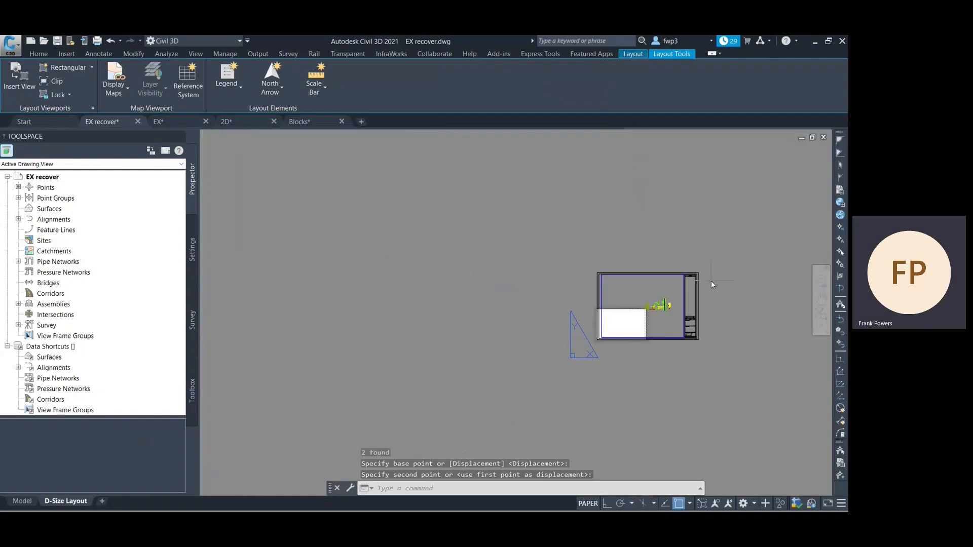
# Step: Scale the title block and viewport down together about their outer lower-left corner so they fit the 11 x 17 paper
pyautogui.click(738, 265)
pyautogui.click(547, 354)
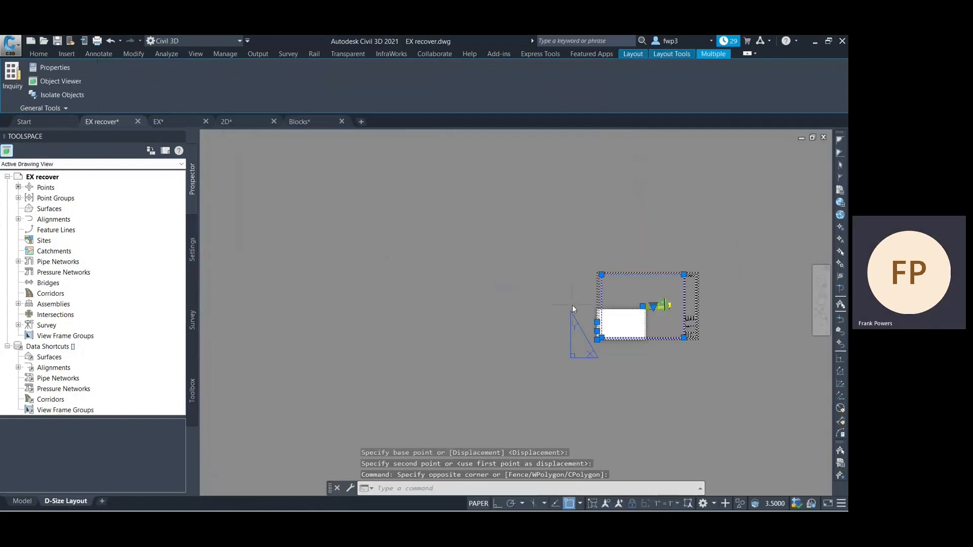
pyautogui.write('scale')
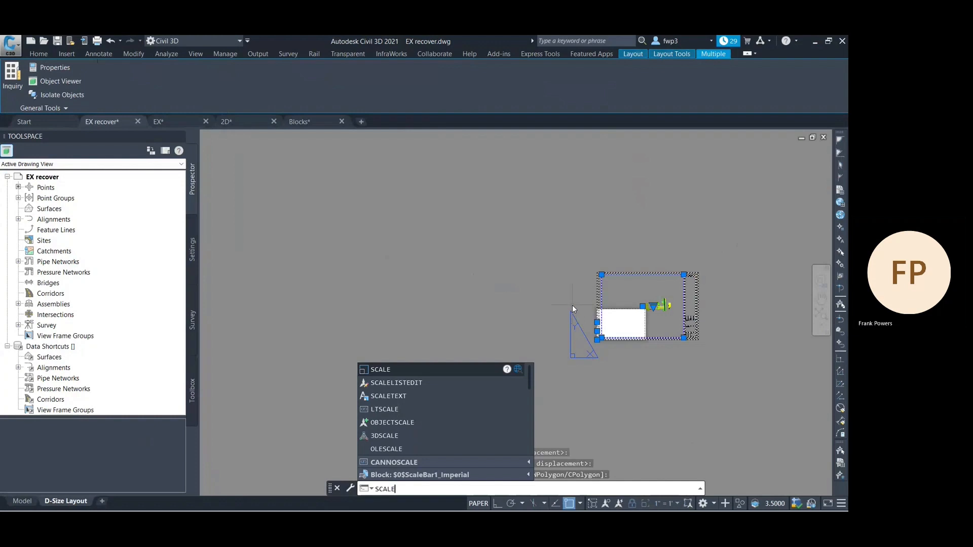
pyautogui.press('Return')
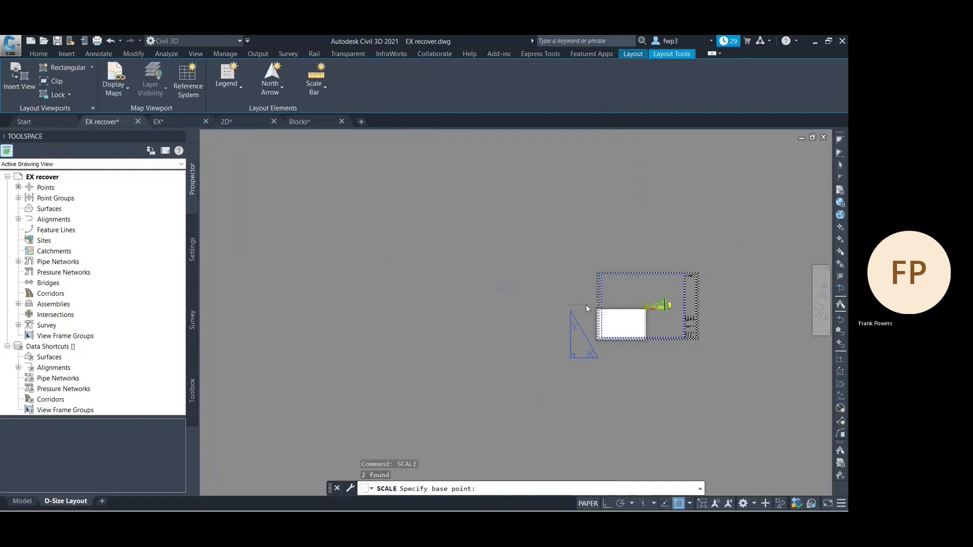
pyautogui.scroll(6, 587, 310)
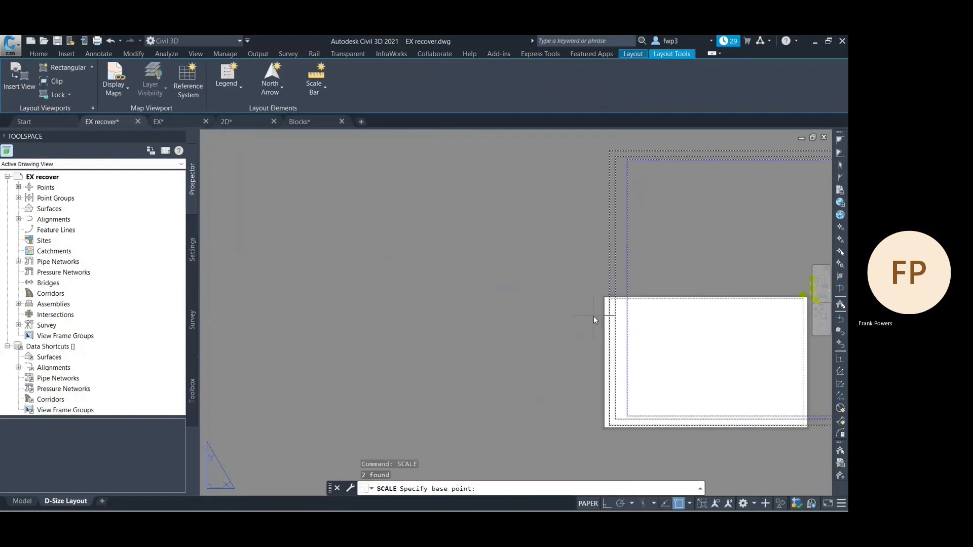
pyautogui.click(609, 425)
pyautogui.scroll(-3, 610, 425)
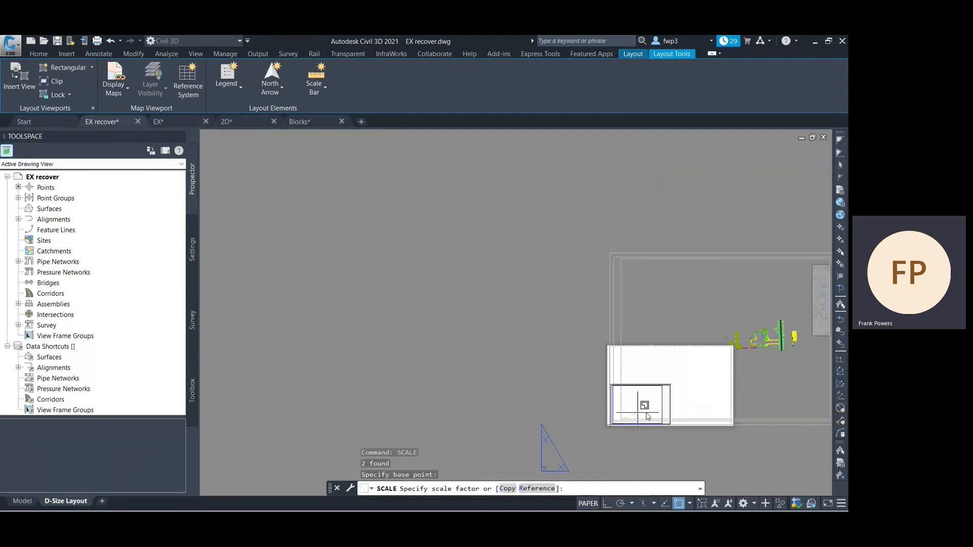
pyautogui.scroll(2, 664, 412)
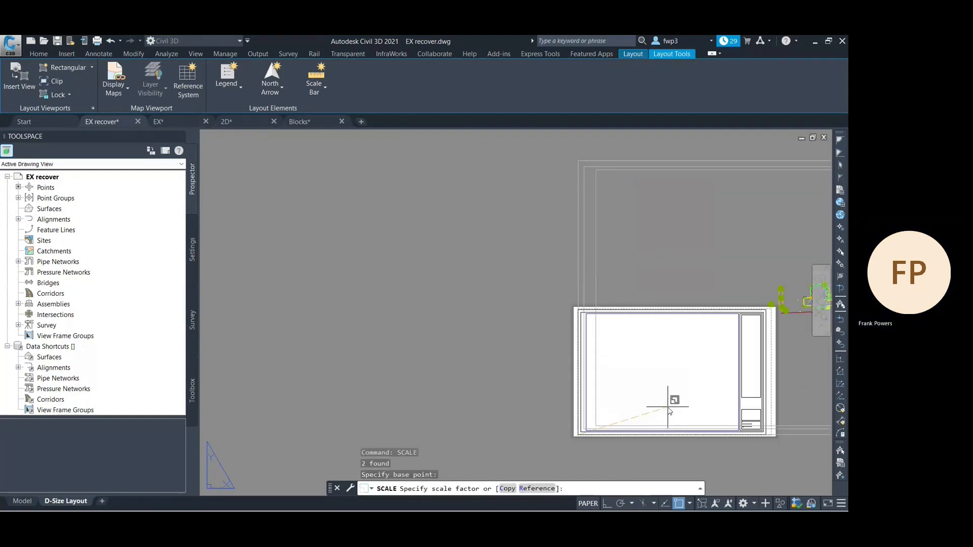
pyautogui.scroll(2, 668, 412)
pyautogui.click(670, 410)
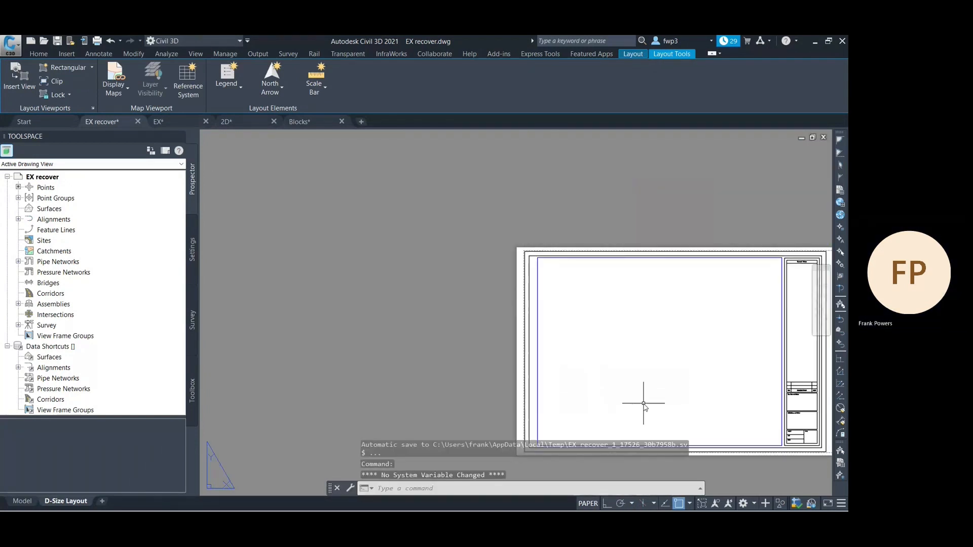
# Step: Enter model space through the site plan viewport on the resized sheet
pyautogui.scroll(-2, 621, 395)
pyautogui.scroll(2, 603, 387)
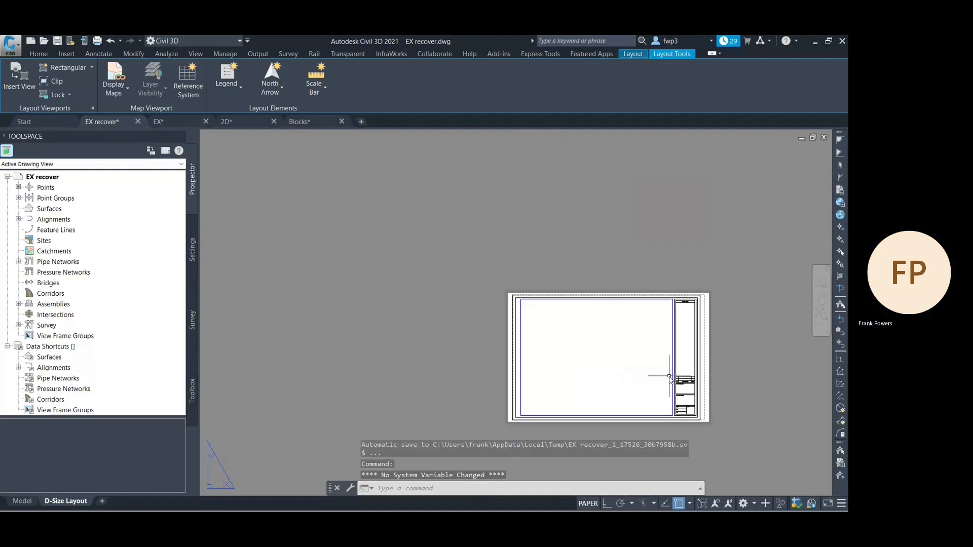
pyautogui.doubleClick(643, 355)
pyautogui.doubleClick(615, 354)
pyautogui.doubleClick(600, 346)
pyautogui.press('Escape')
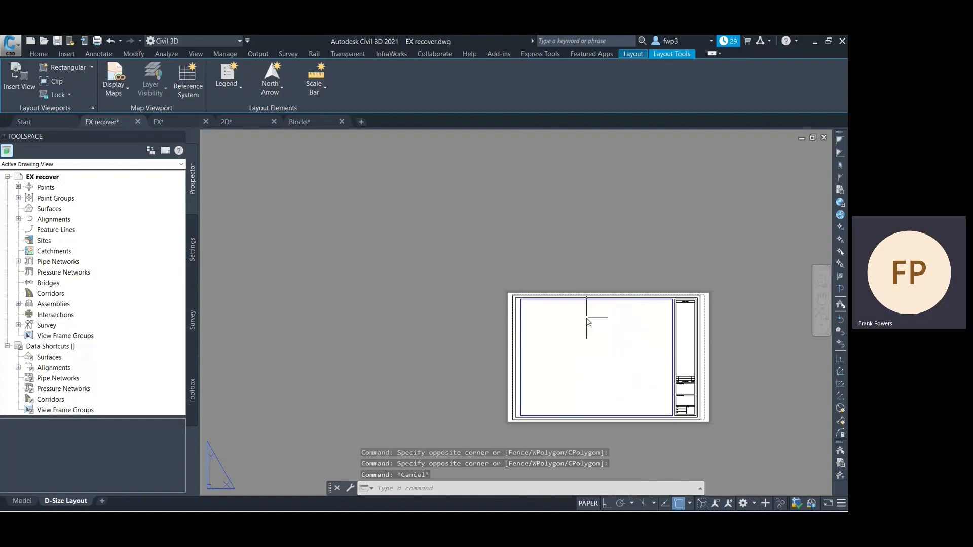
pyautogui.click(578, 300)
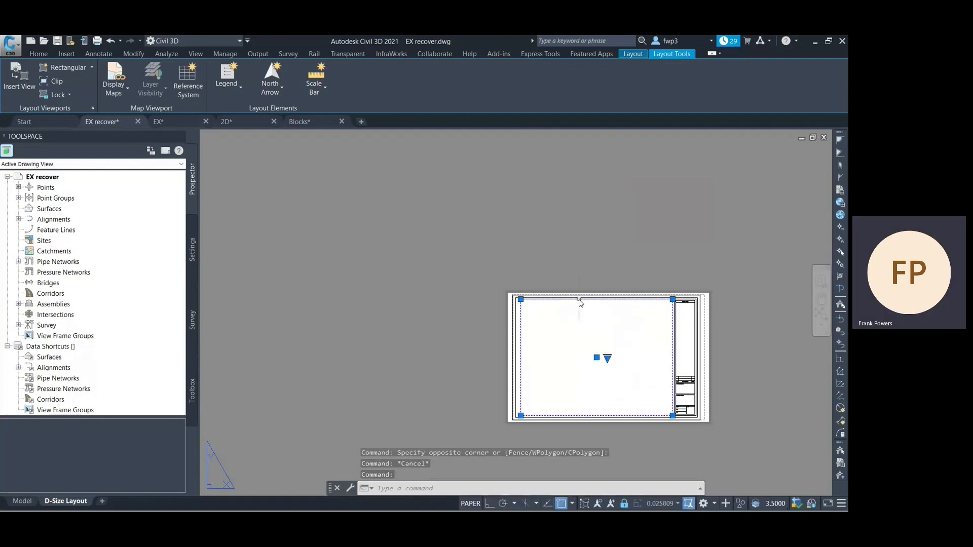
pyautogui.scroll(-5, 630, 360)
pyautogui.scroll(6, 621, 357)
pyautogui.doubleClick(617, 355)
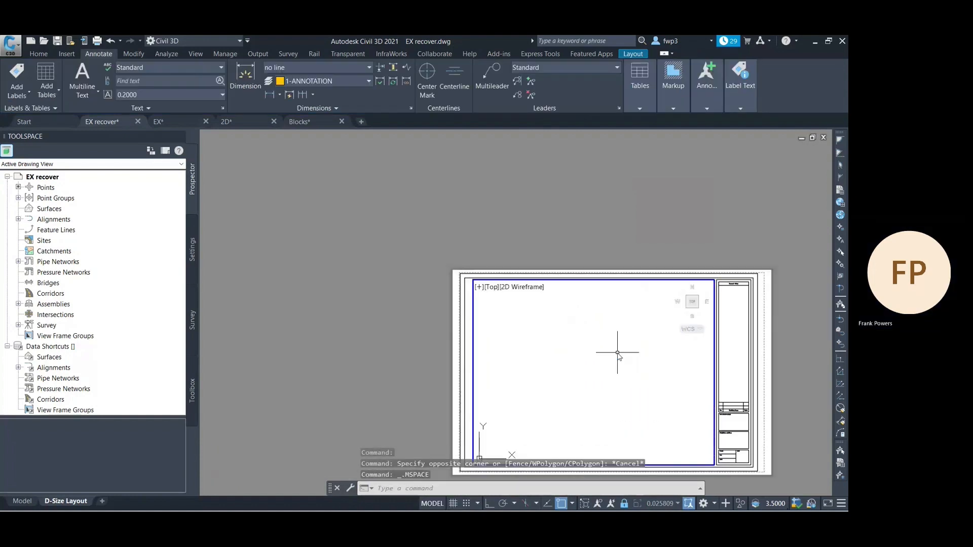
pyautogui.scroll(-3, 653, 359)
pyautogui.scroll(2, 653, 358)
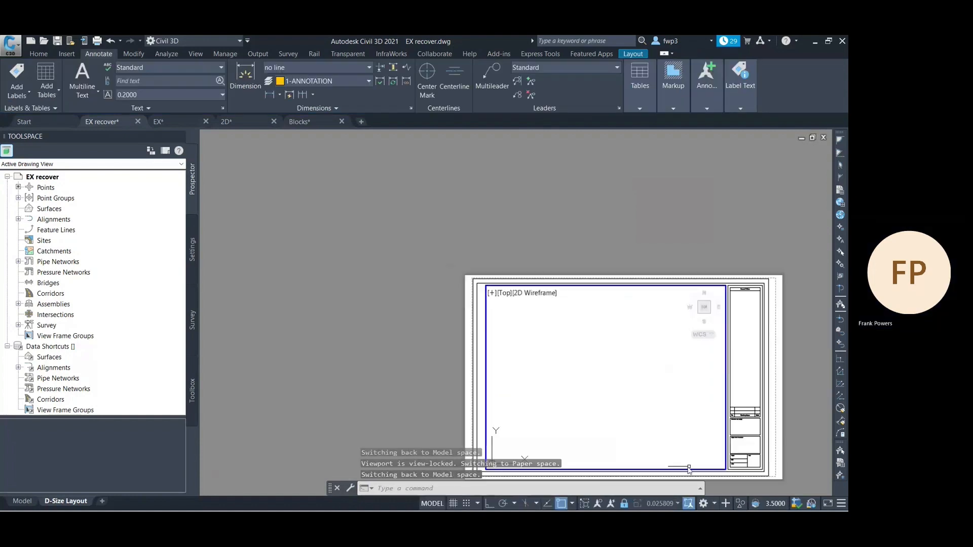
# Step: Unlock the viewport's display and bring the site plan geometry into view inside its frame
pyautogui.scroll(-4, 612, 450)
pyautogui.scroll(3, 659, 456)
pyautogui.scroll(-2, 658, 455)
pyautogui.scroll(4, 656, 436)
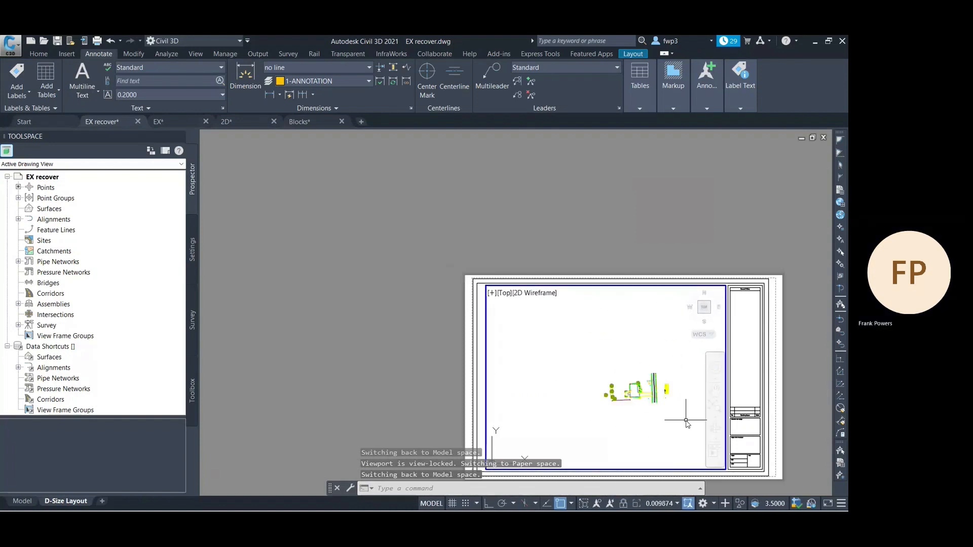
pyautogui.click(715, 393)
pyautogui.moveTo(652, 386); pyautogui.dragTo(657, 401)
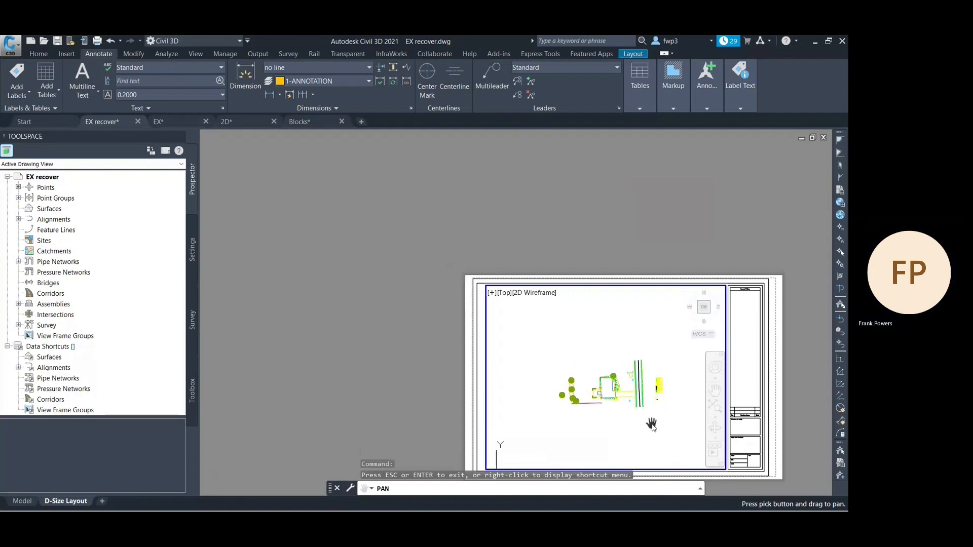
pyautogui.press('Escape')
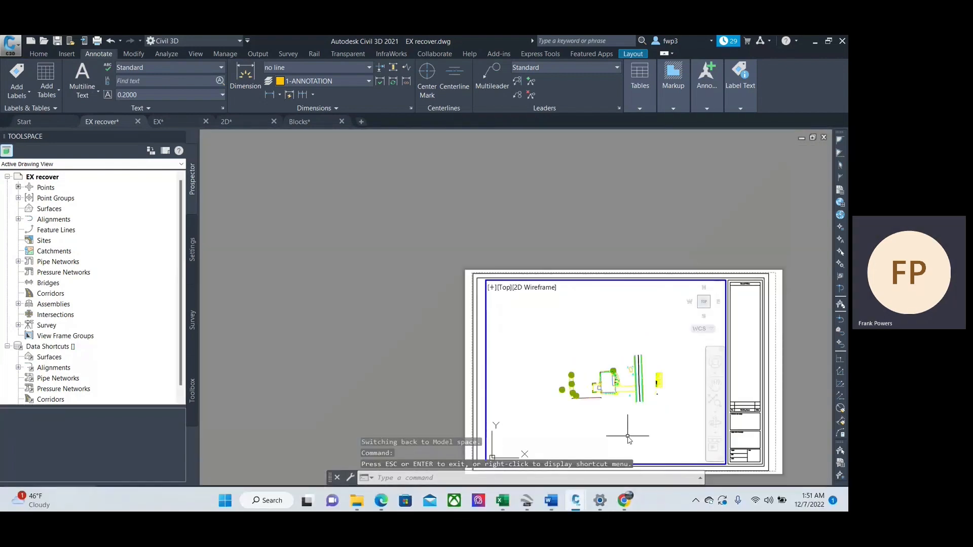
# Step: Set the viewport scale to 1" = 20' and lock it with the site plan positioned inside the frame
pyautogui.click(664, 504)
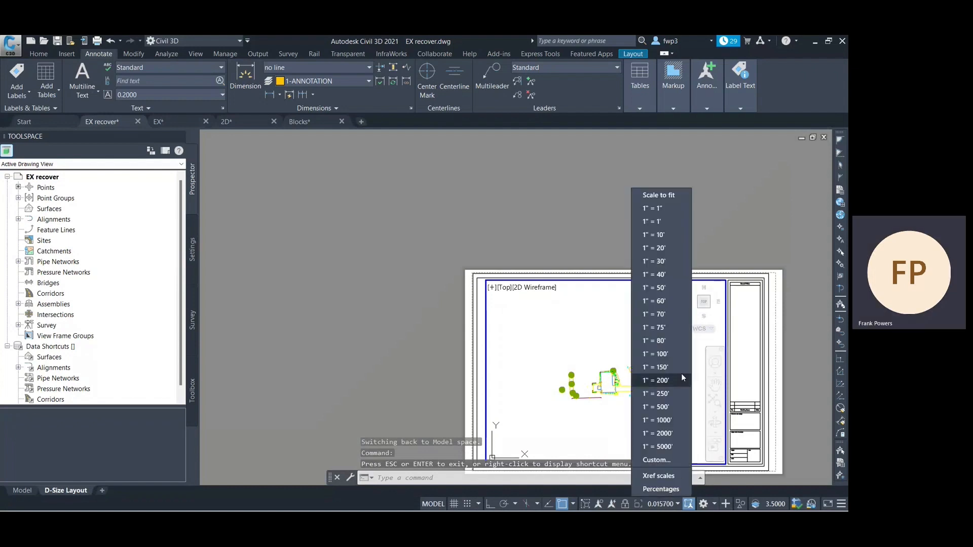
pyautogui.click(655, 248)
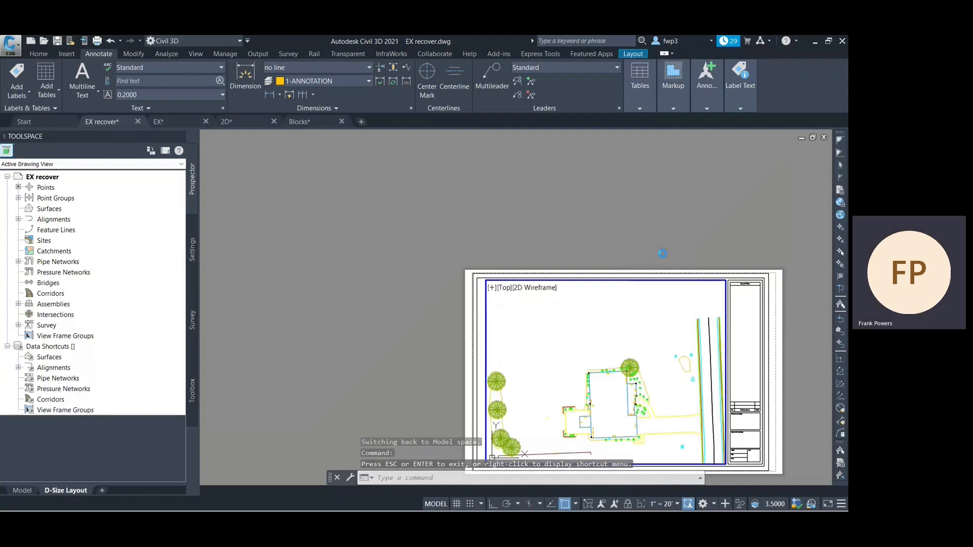
pyautogui.click(716, 390)
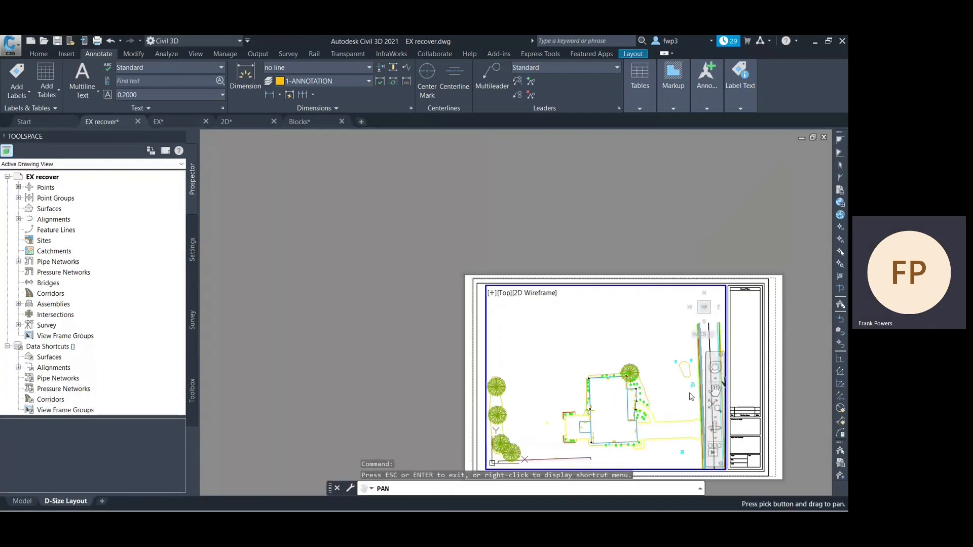
pyautogui.moveTo(642, 412); pyautogui.dragTo(640, 386)
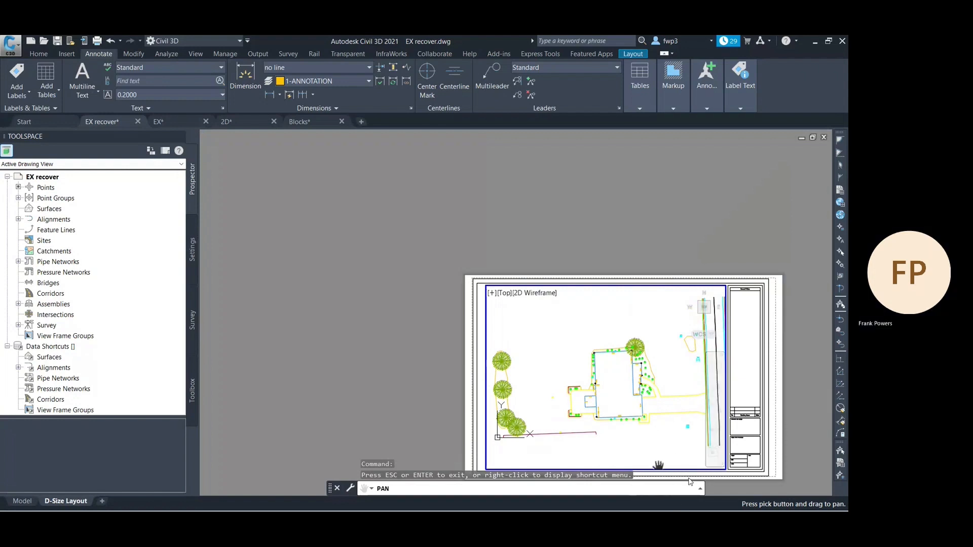
pyautogui.press('Escape')
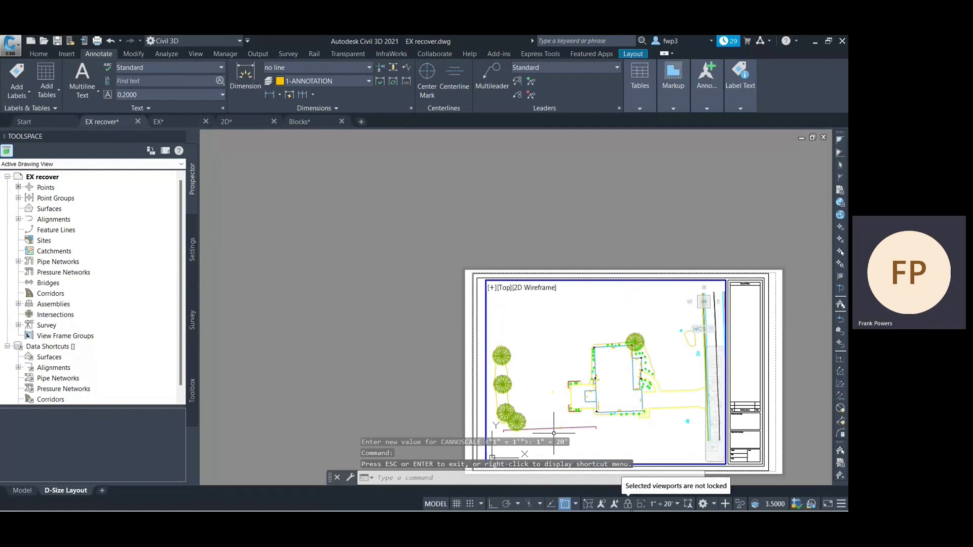
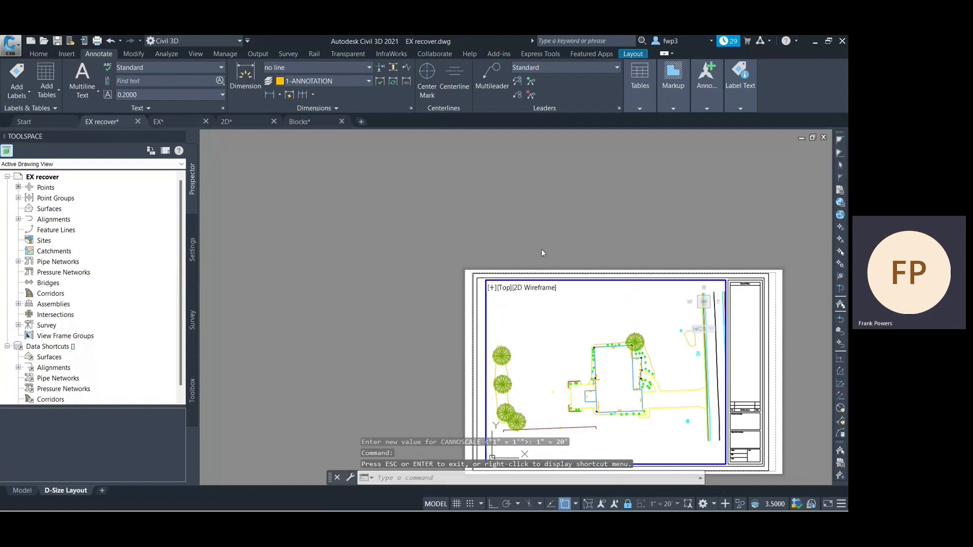
# Step: Return to paper space and lower the viewport's top edge by about 1.6 in
pyautogui.doubleClick(481, 298)
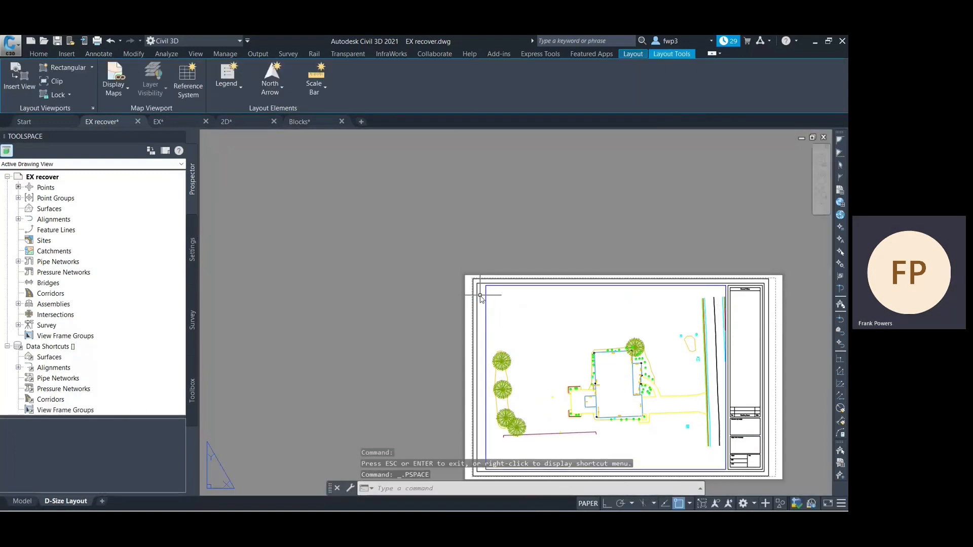
pyautogui.click(486, 296)
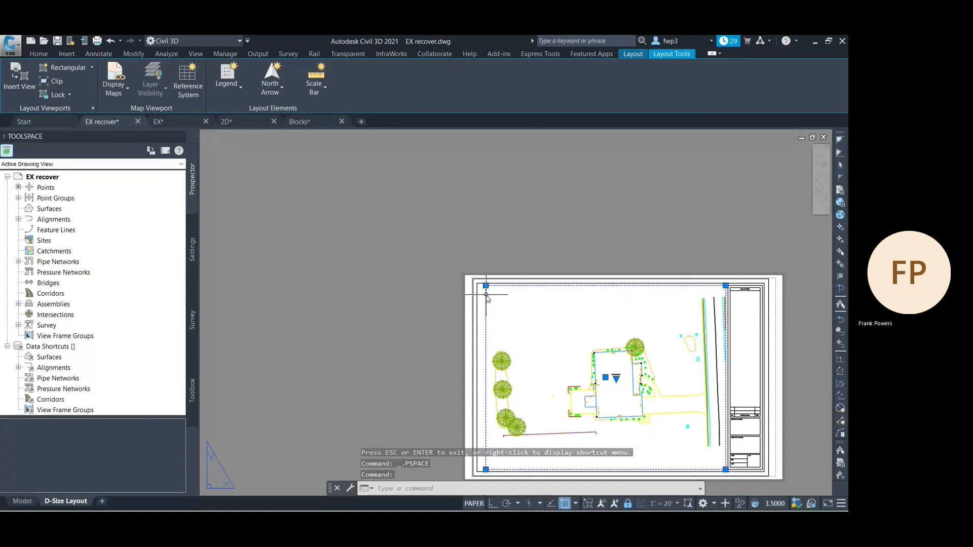
pyautogui.click(486, 285)
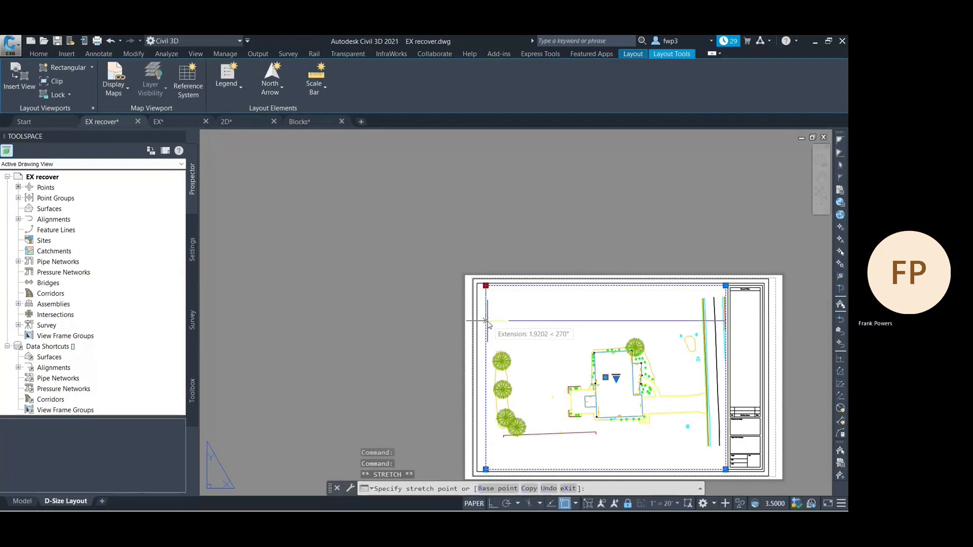
pyautogui.click(487, 315)
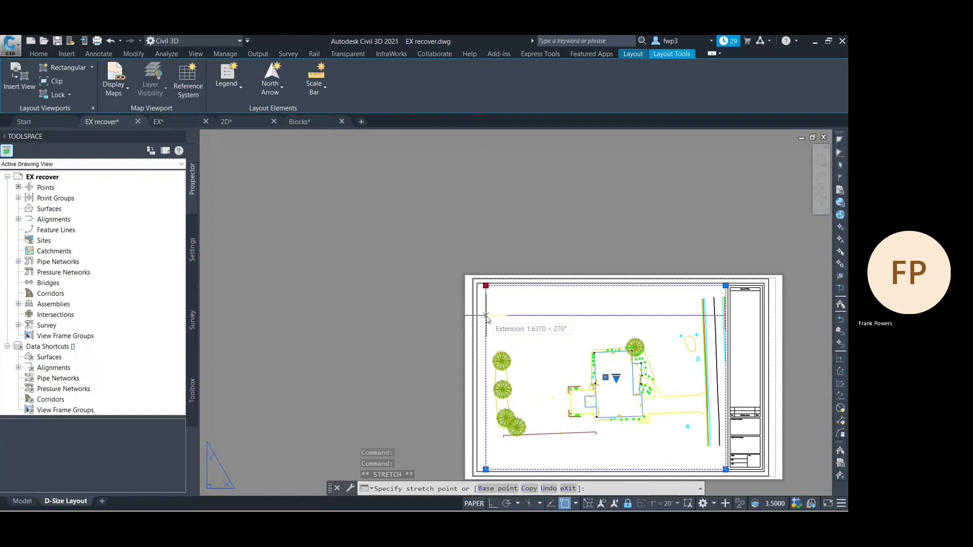
# Step: Raise the viewport's bottom edge to just below the lowest linework of the site plan
pyautogui.click(485, 470)
pyautogui.scroll(2, 486, 451)
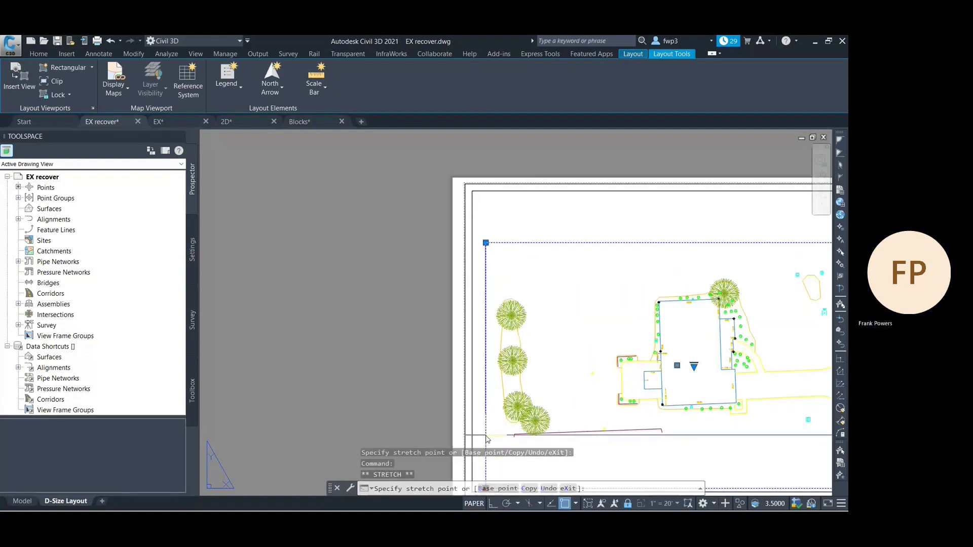
pyautogui.click(489, 437)
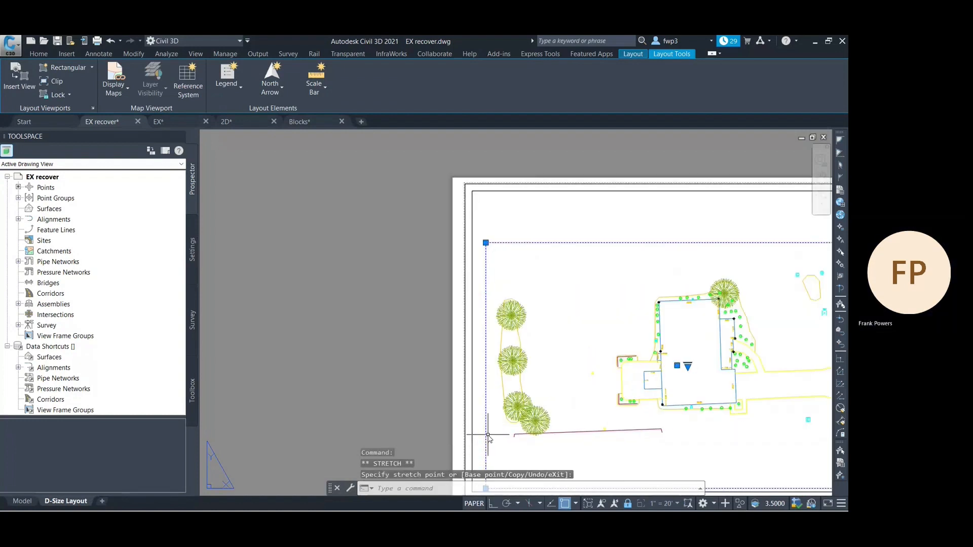
pyautogui.scroll(-2, 488, 431)
pyautogui.click(485, 459)
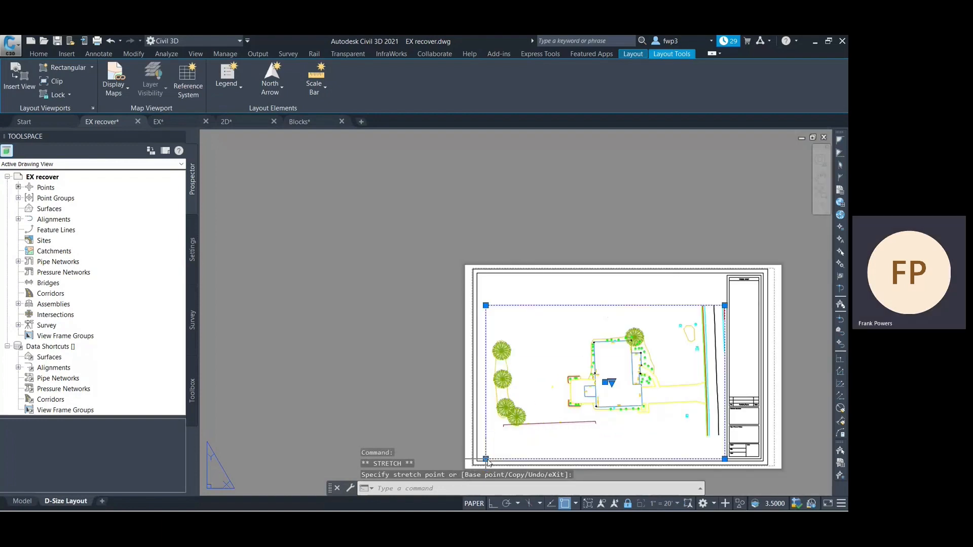
pyautogui.scroll(2, 489, 434)
pyautogui.click(489, 428)
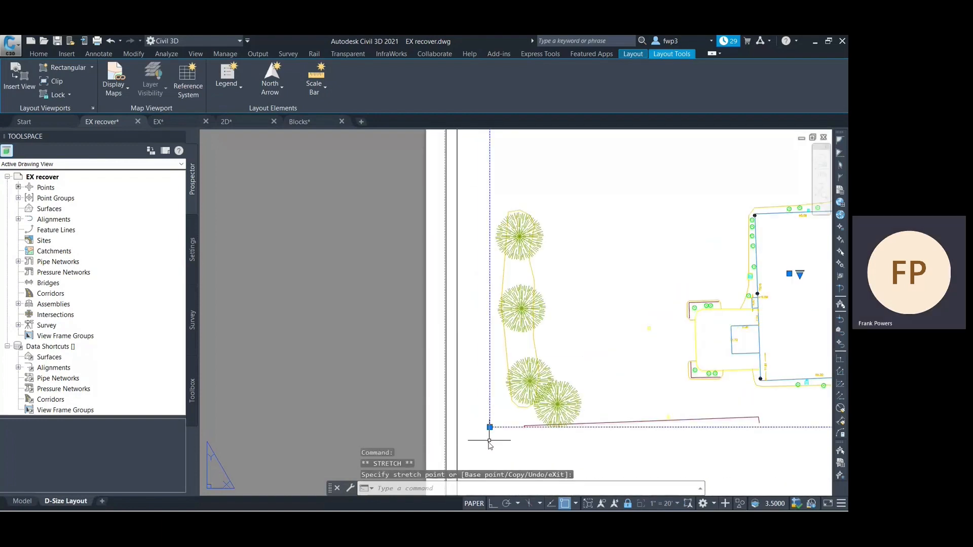
pyautogui.scroll(-3, 487, 416)
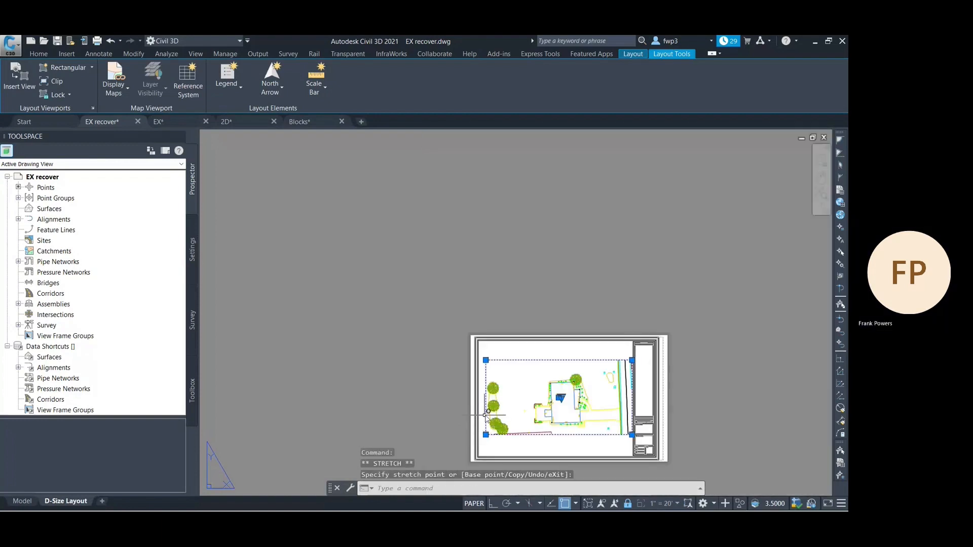
# Step: Move the trimmed viewport down so it sits just inside the lower border of the title block's drawing area
pyautogui.click(558, 402)
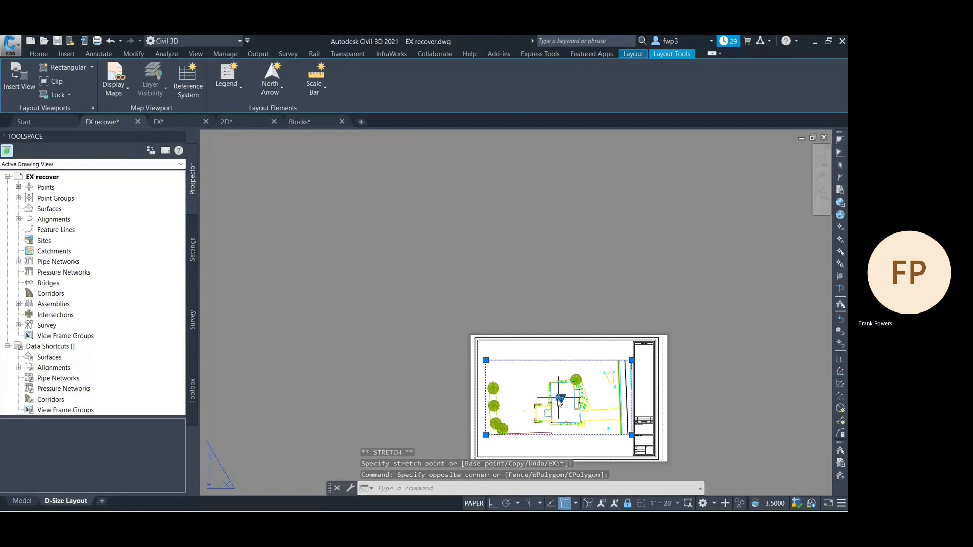
pyautogui.click(560, 398)
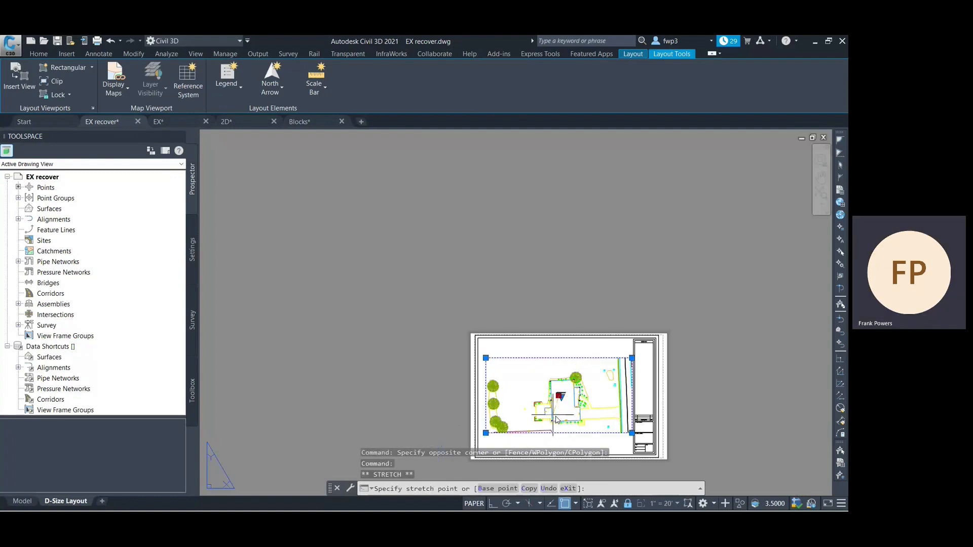
pyautogui.scroll(2, 556, 418)
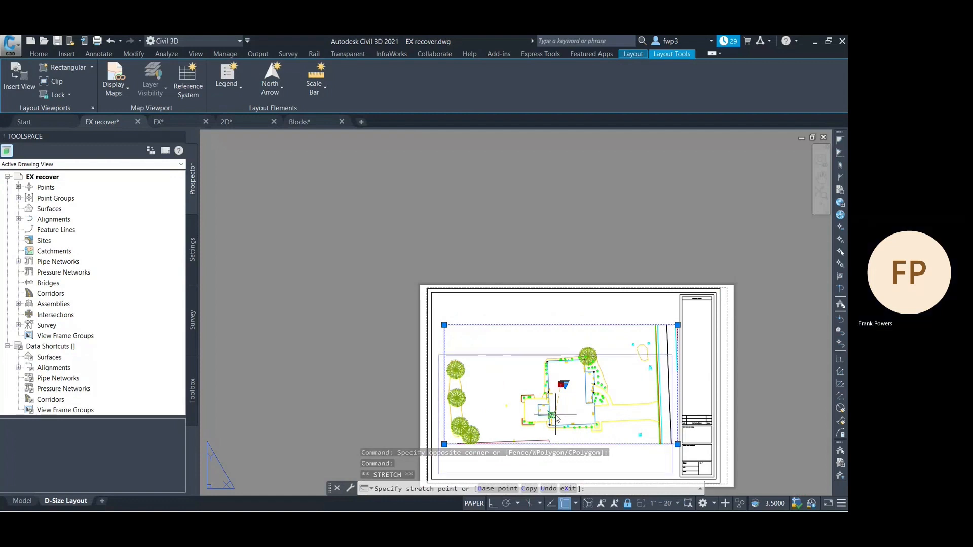
pyautogui.click(556, 416)
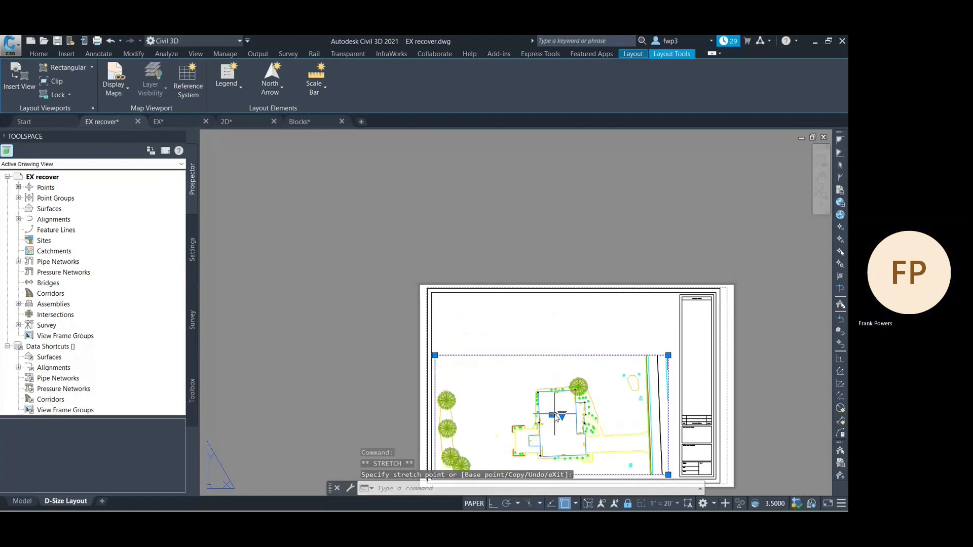
pyautogui.click(558, 414)
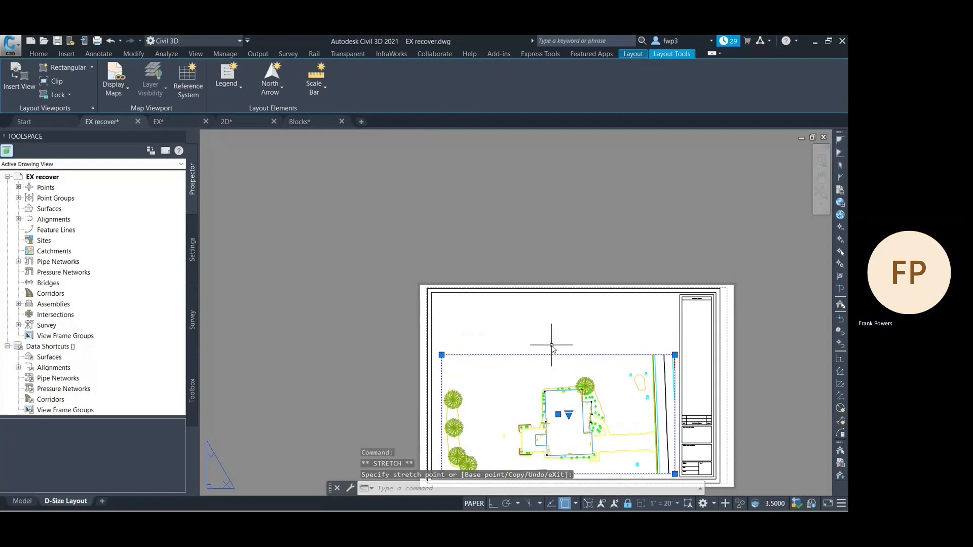
# Step: Deselect the viewport and define a multiline text box inside the upper part of the house outline in paper space
pyautogui.press('Escape')
pyautogui.press('Escape')
pyautogui.press('Escape')
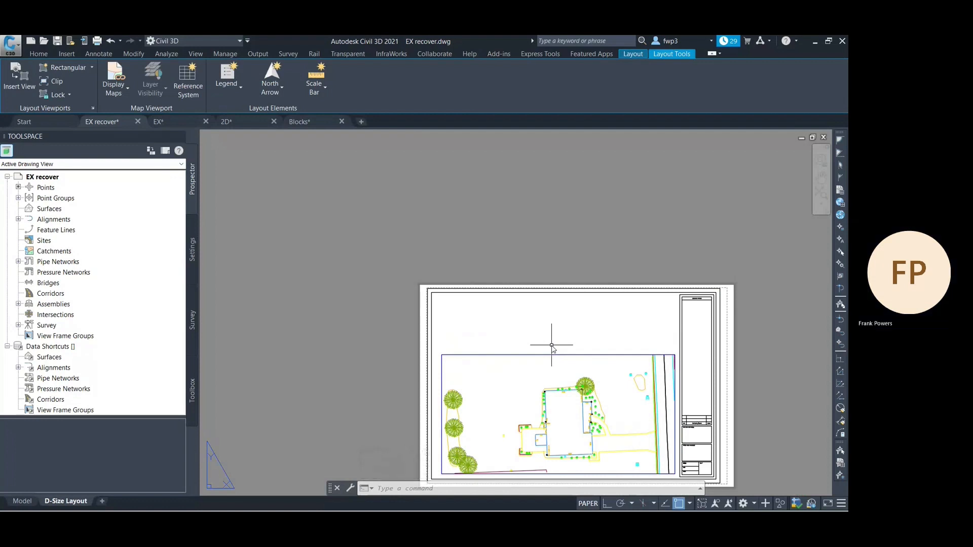
pyautogui.write('MTEXT')
pyautogui.press('Return')
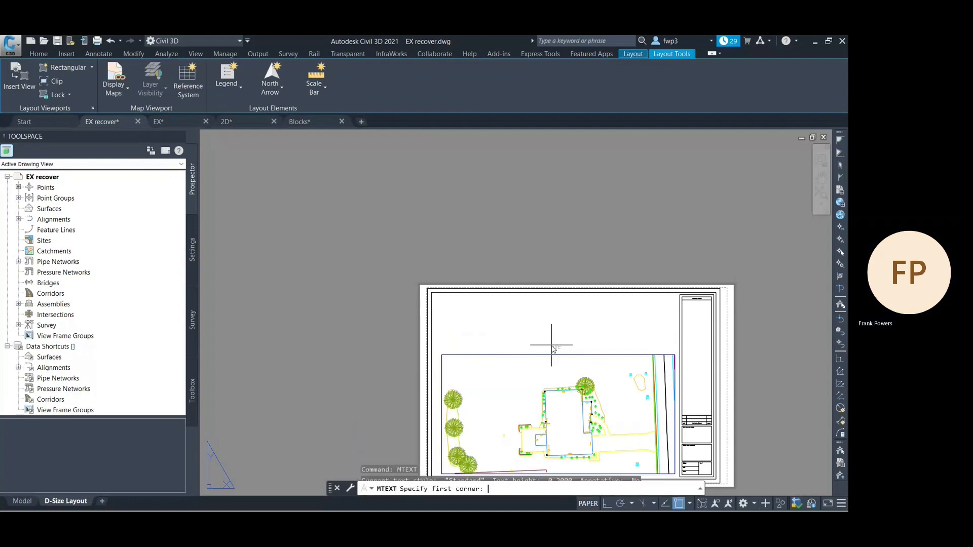
pyautogui.scroll(-2, 590, 334)
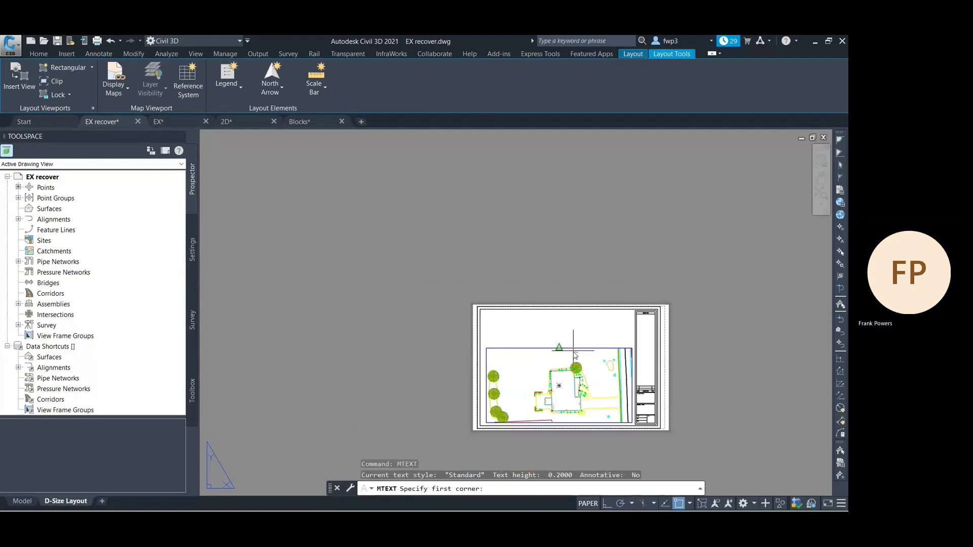
pyautogui.scroll(4, 558, 383)
pyautogui.scroll(2, 534, 376)
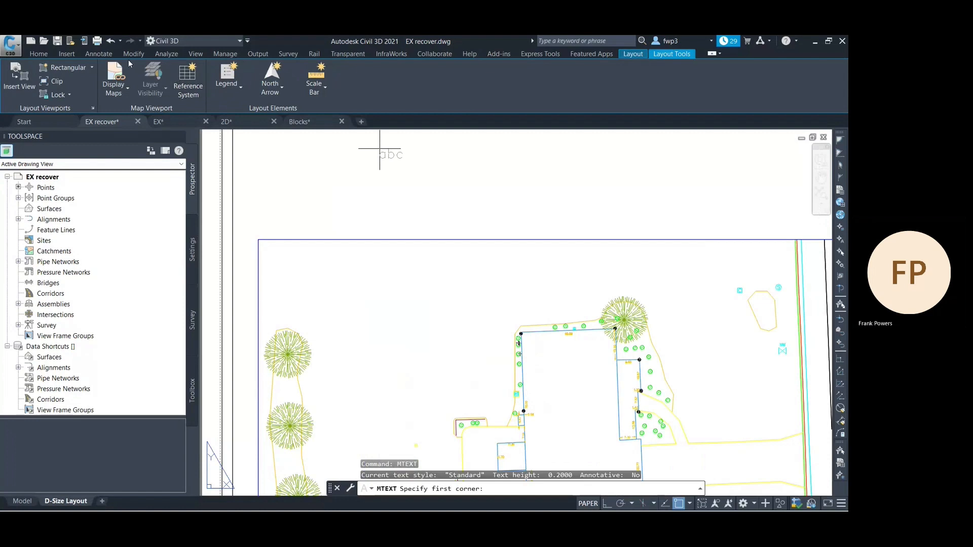
pyautogui.click(109, 55)
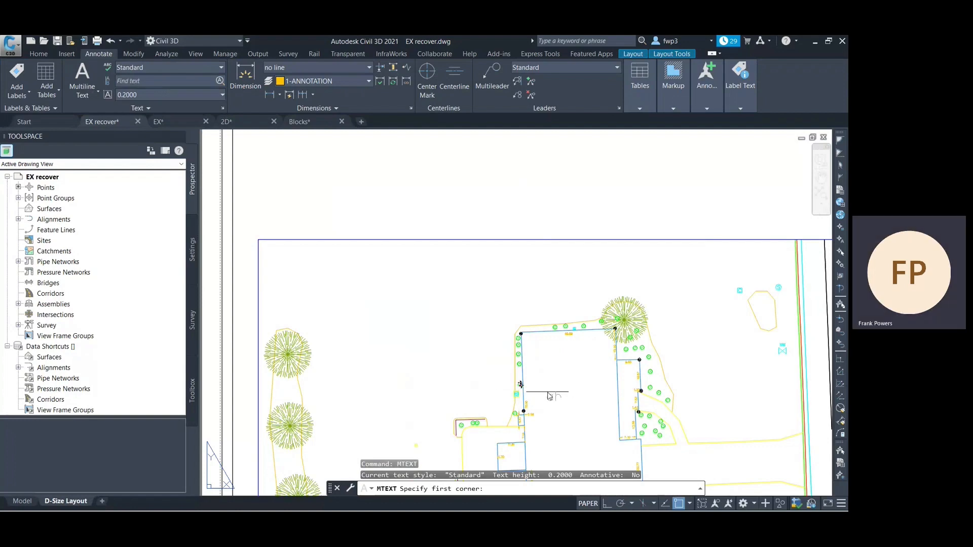
pyautogui.click(534, 379)
pyautogui.scroll(-3, 536, 387)
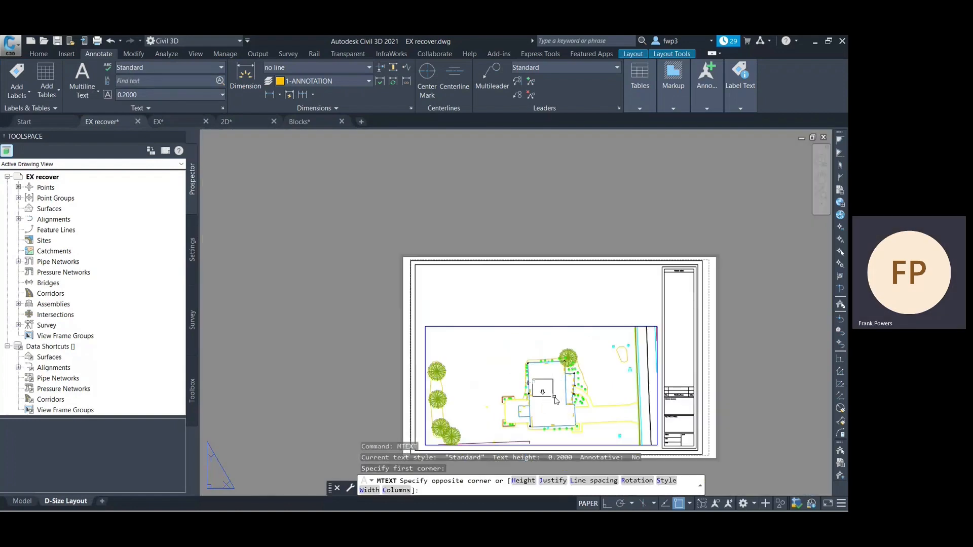
pyautogui.scroll(3, 559, 403)
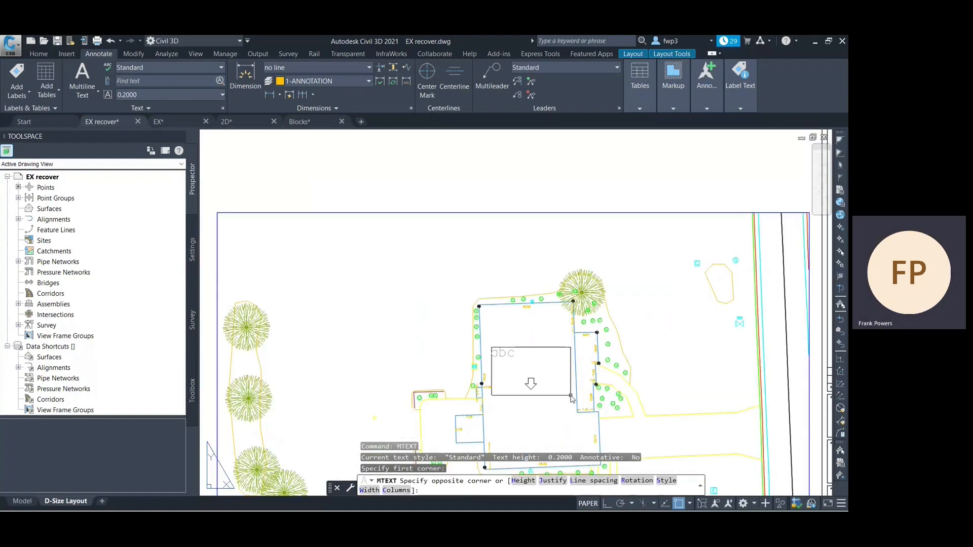
pyautogui.click(571, 397)
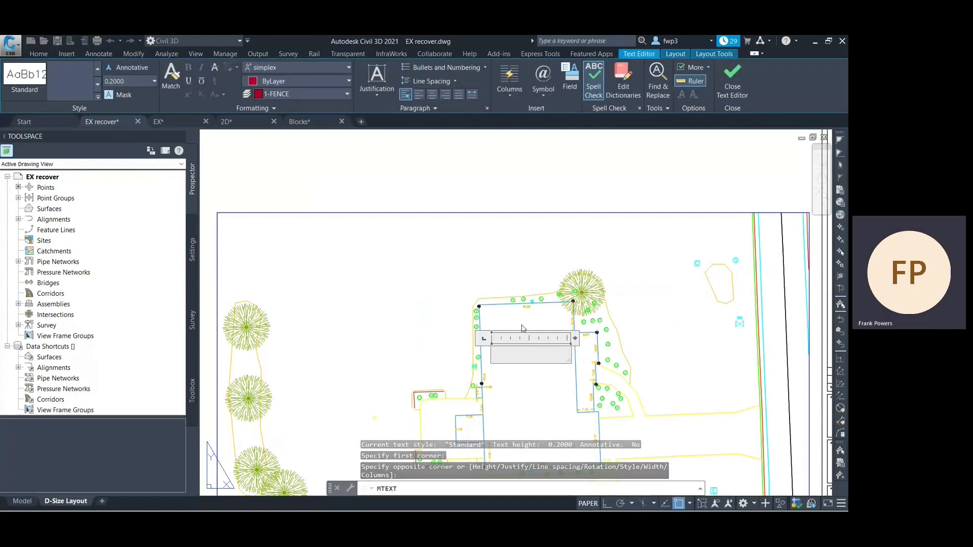
# Step: Enter the building label text "1 STORTY SINGLE FAM" in the multiline text box inside the house outline
pyautogui.write('S')
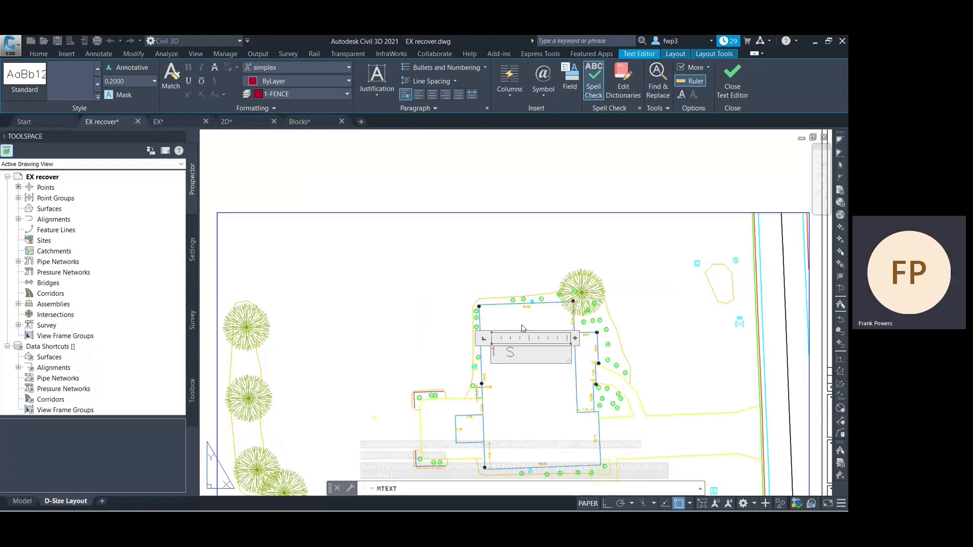
pyautogui.write('TORTY SIN')
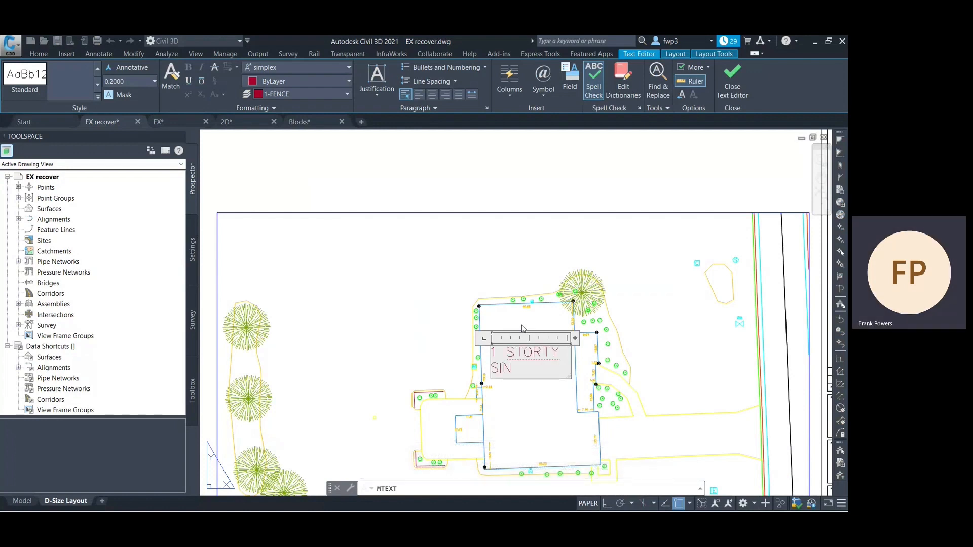
pyautogui.write('GLE FAM')
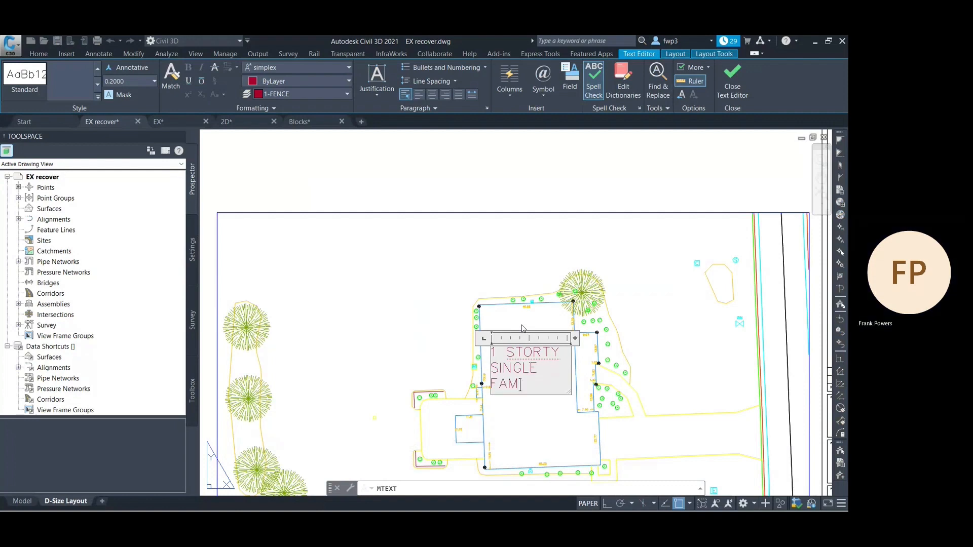
# Step: Complete the building's multiline text as "1 STORTY SINGLE FAMILY HOME", center its lines and save the text changes
pyautogui.write('ILY HOME')
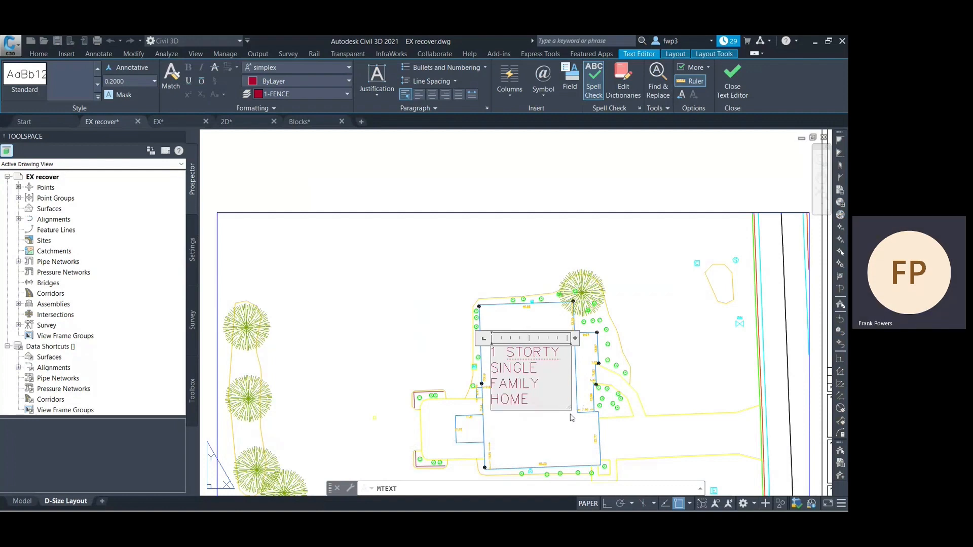
pyautogui.moveTo(574, 412); pyautogui.dragTo(491, 352)
pyautogui.click(382, 89)
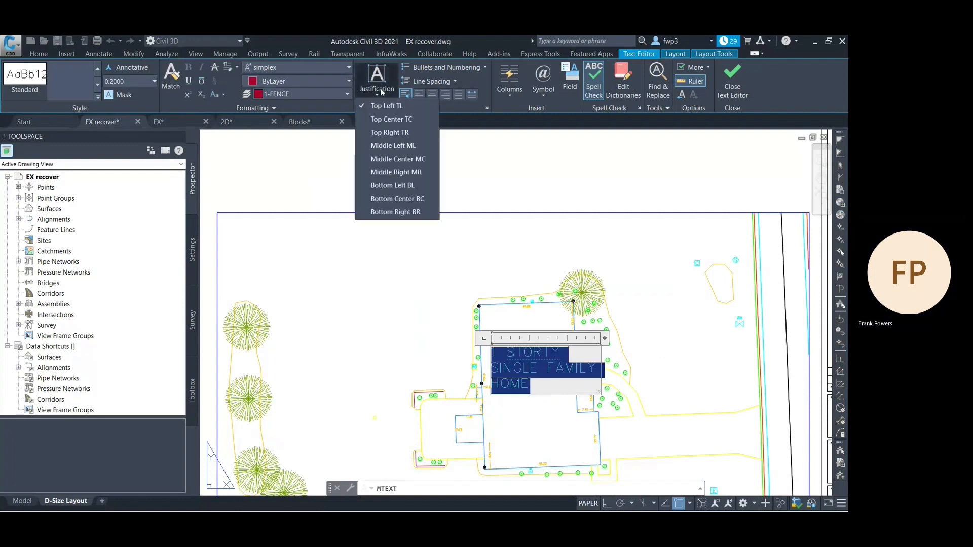
pyautogui.click(430, 95)
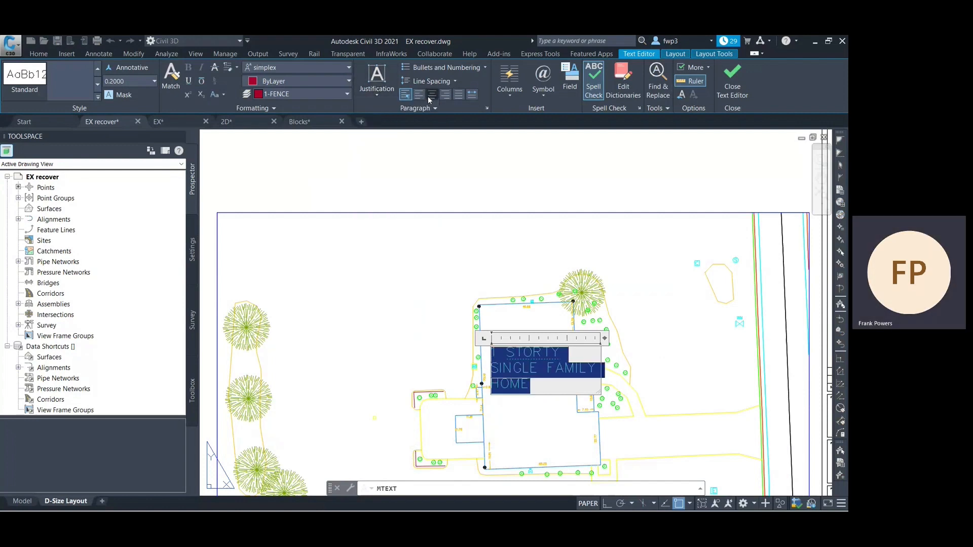
pyautogui.press('Escape')
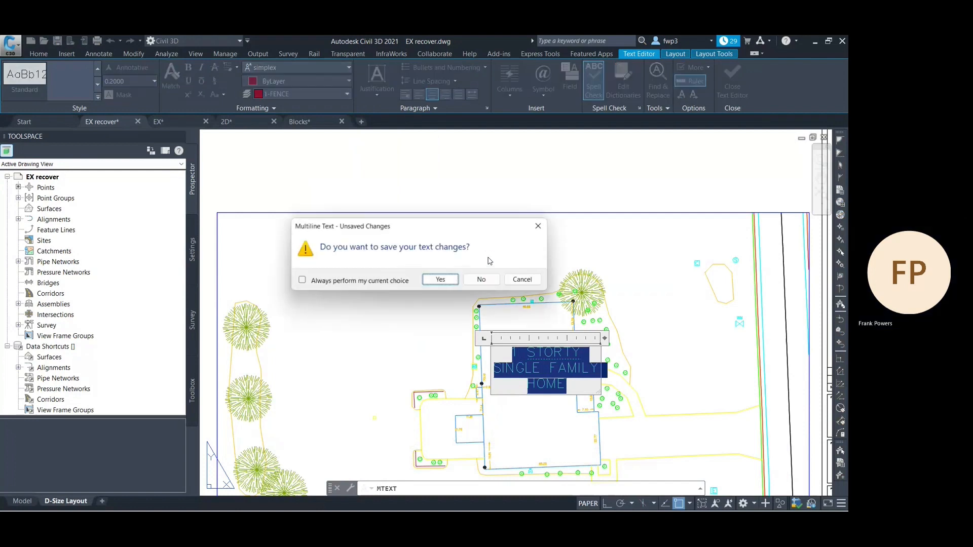
pyautogui.click(441, 280)
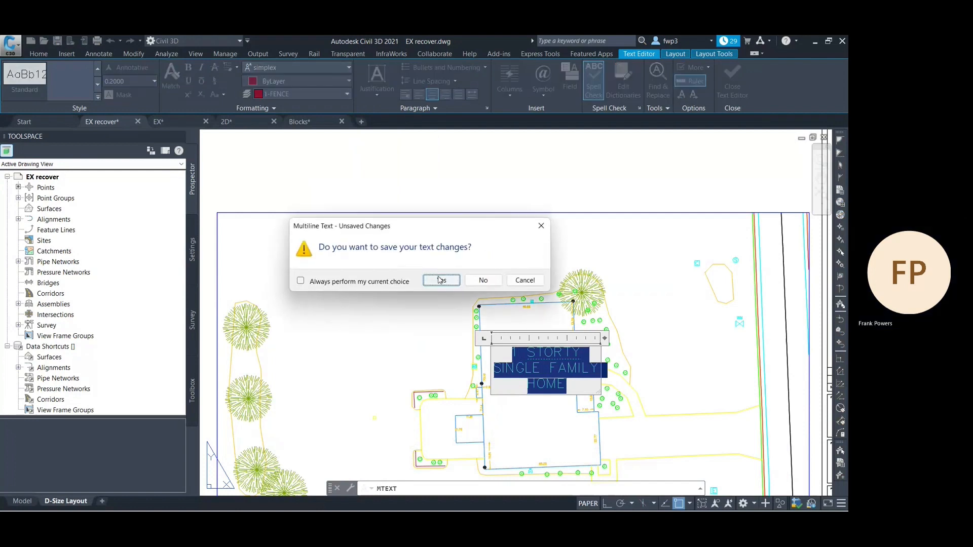
# Step: Set the text height of the building label to 0.15 in its properties
pyautogui.click(530, 357)
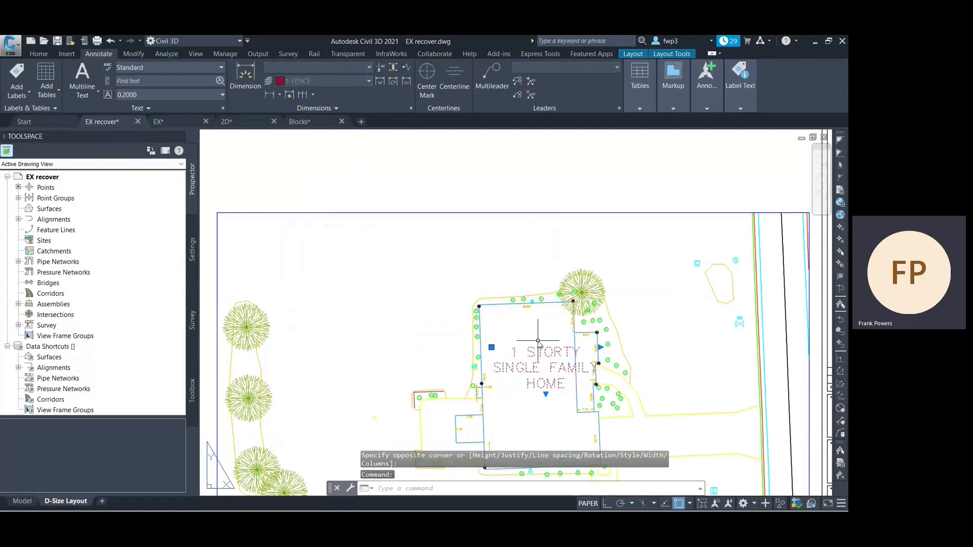
pyautogui.write('PL')
pyautogui.press('BackSpace')
pyautogui.write('R')
pyautogui.press('Return')
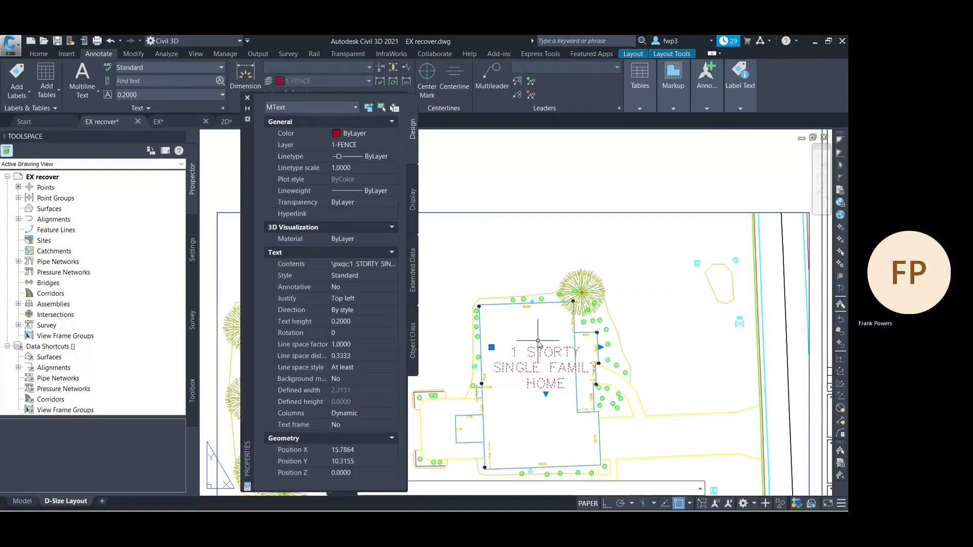
pyautogui.click(367, 322)
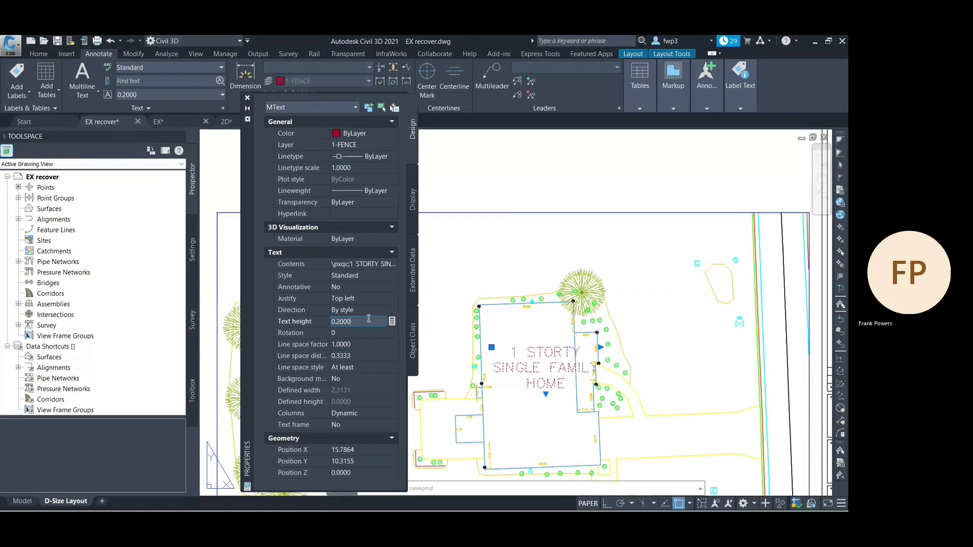
pyautogui.press('BackSpace')
pyautogui.press('BackSpace')
pyautogui.press('BackSpace')
pyautogui.press('BackSpace')
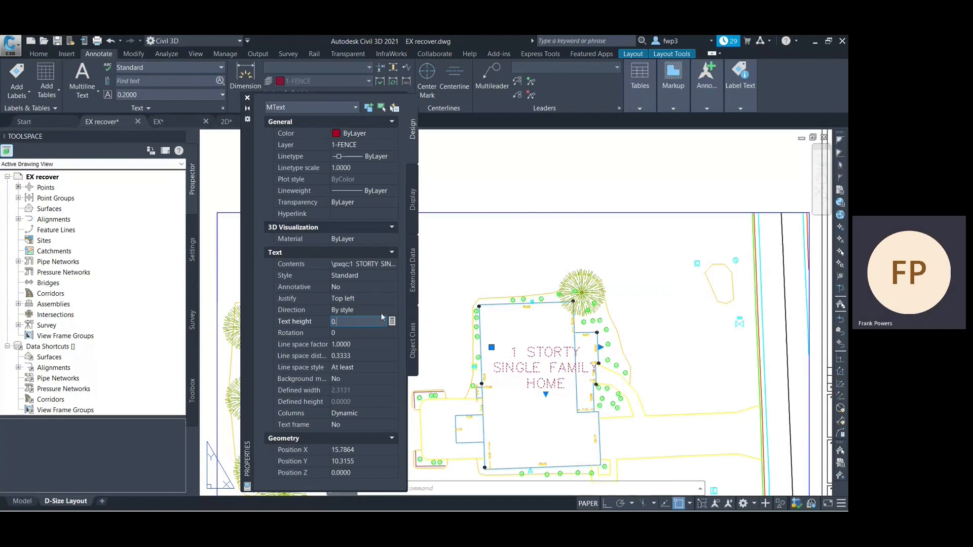
pyautogui.write('15')
pyautogui.press('Tab')
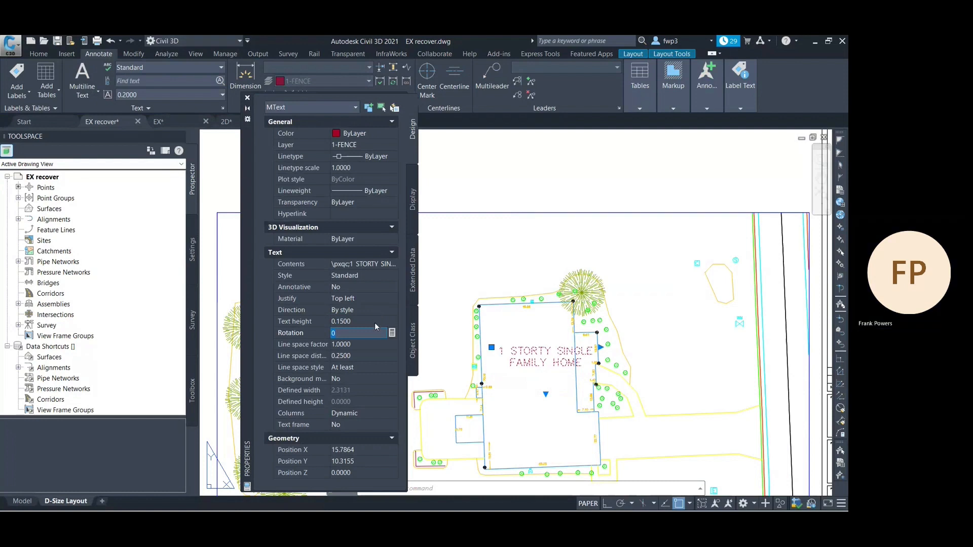
# Step: Assign the building label to the 1-ANNOTATION layer and close its properties
pyautogui.click(355, 145)
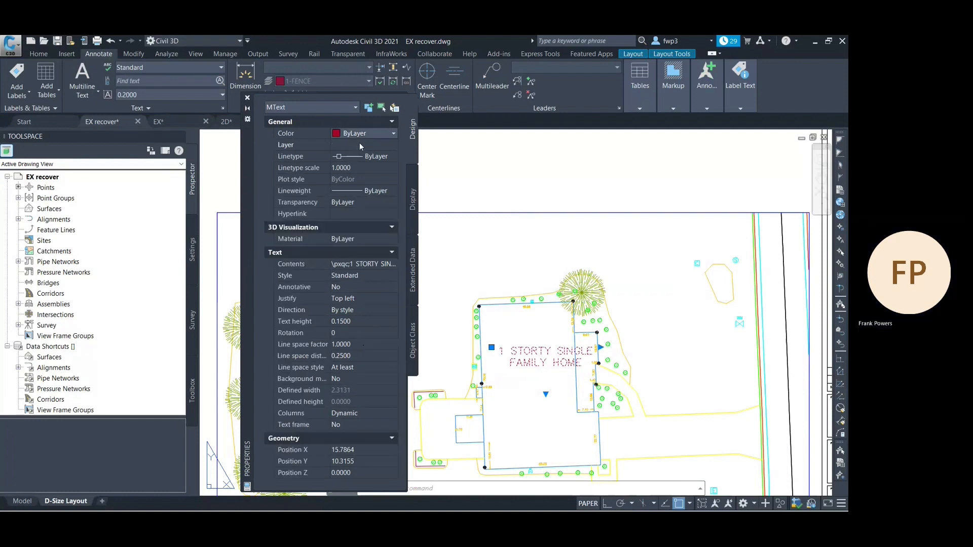
pyautogui.click(359, 143)
pyautogui.scroll(-3, 366, 192)
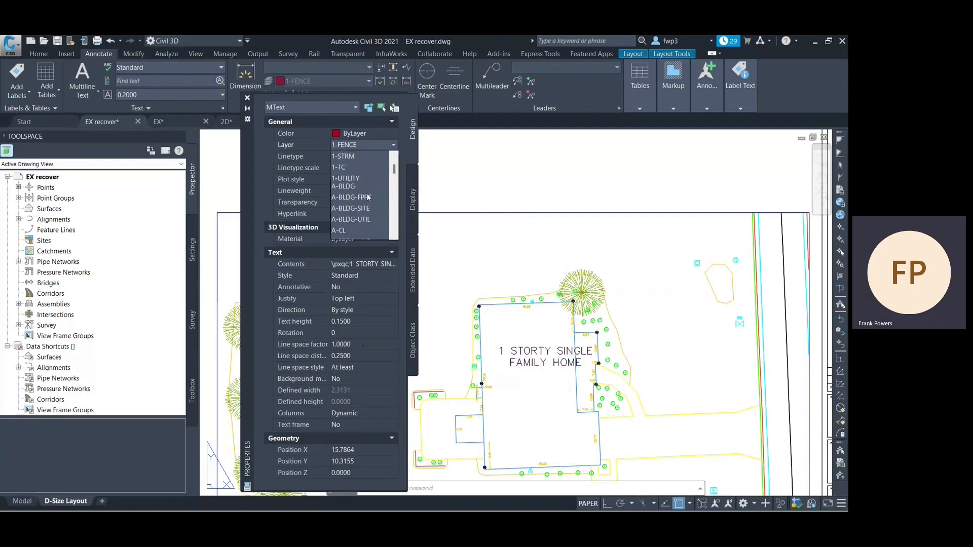
pyautogui.click(366, 190)
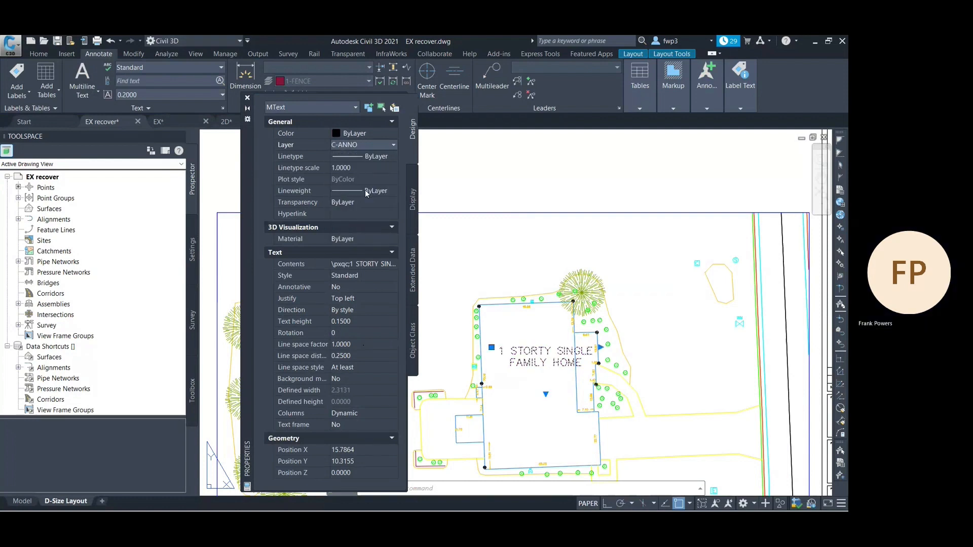
pyautogui.click(376, 146)
pyautogui.scroll(6, 373, 162)
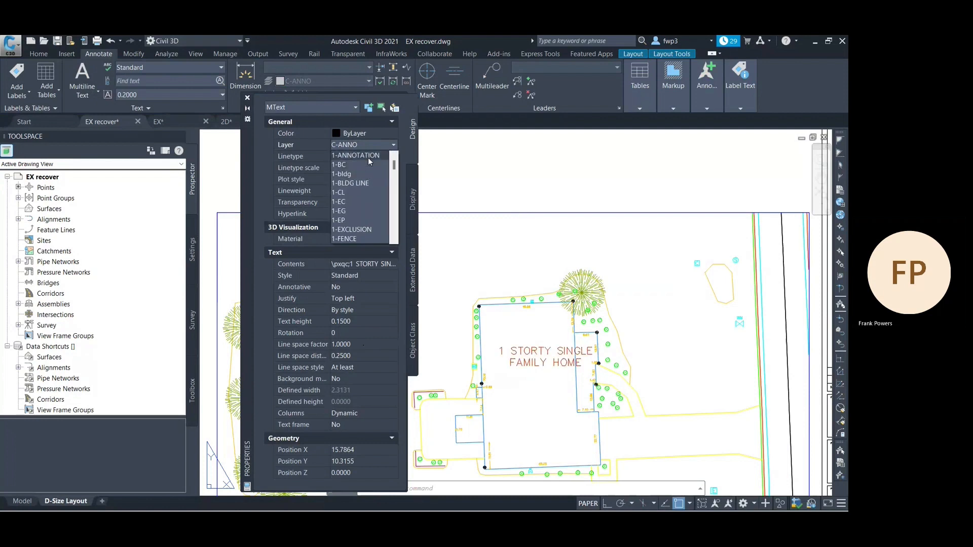
pyautogui.click(367, 156)
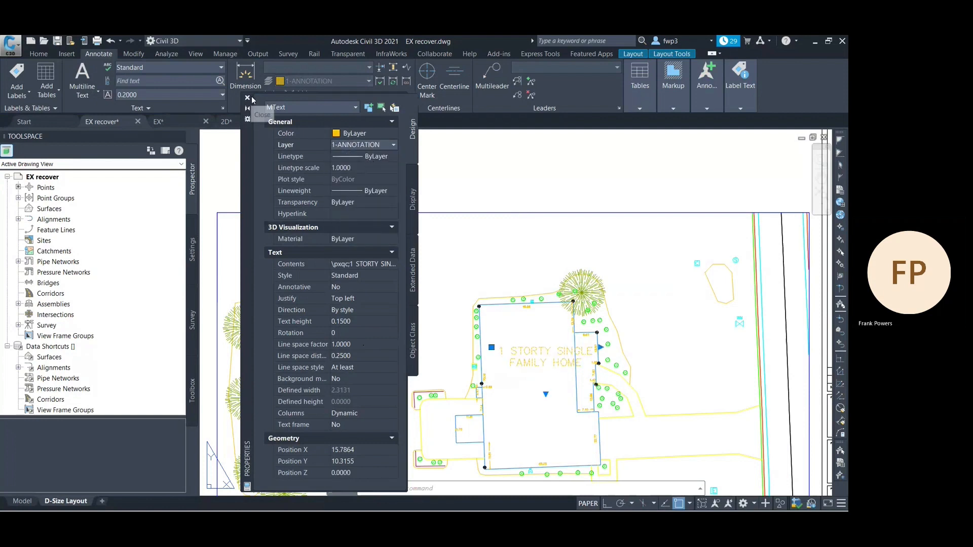
pyautogui.click(248, 98)
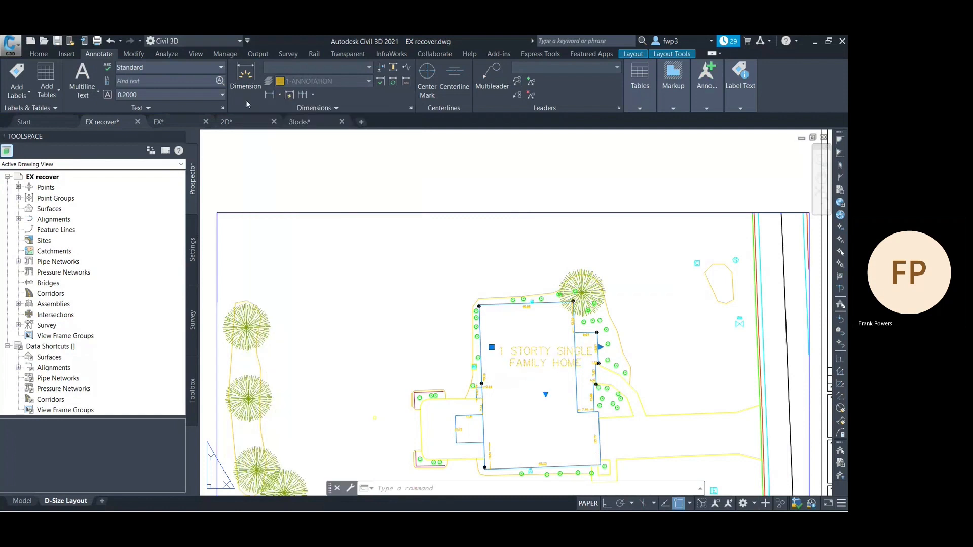
# Step: Move the building label slightly up and to the left by its insertion grip
pyautogui.click(491, 348)
pyautogui.scroll(-3, 474, 350)
pyautogui.scroll(6, 470, 352)
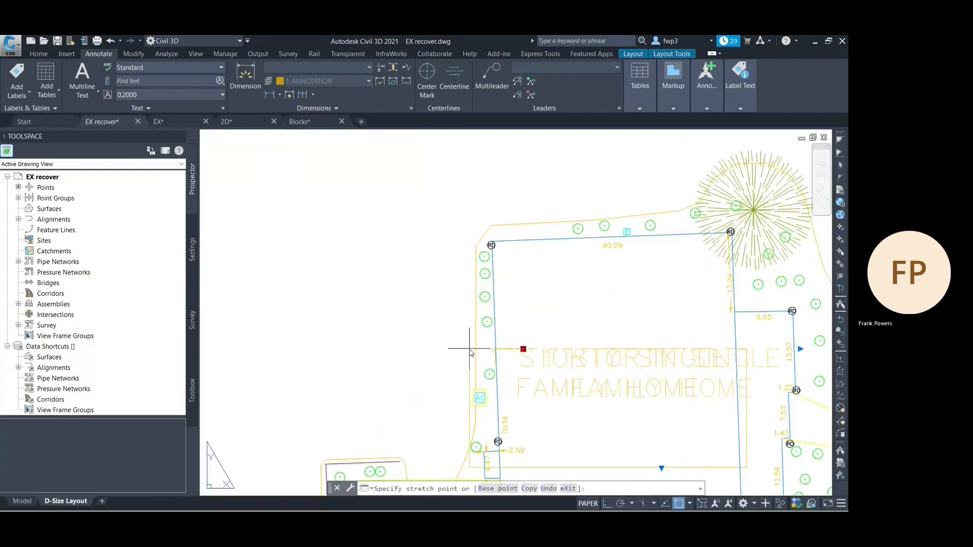
pyautogui.click(475, 349)
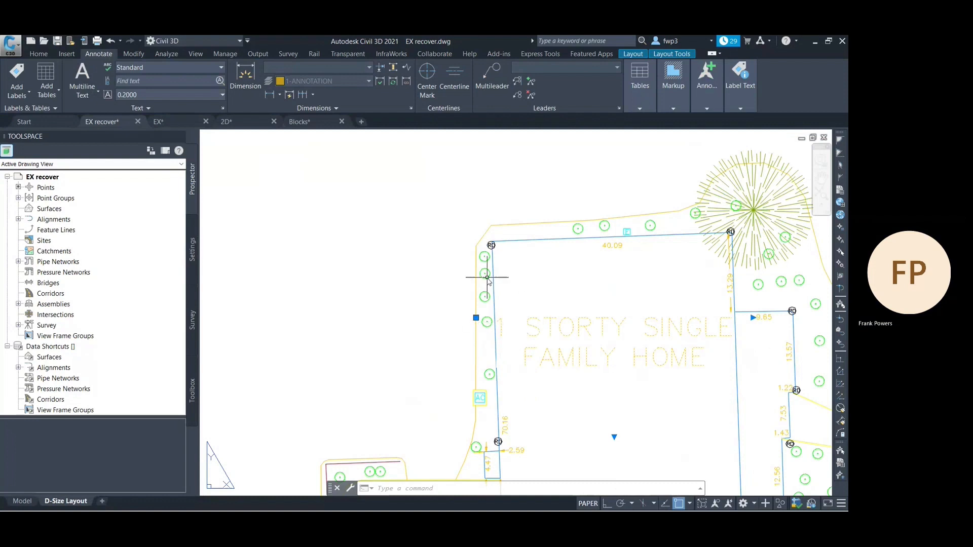
# Step: Reduce the building label's text height to 0.12 in its properties and close them
pyautogui.write('pr')
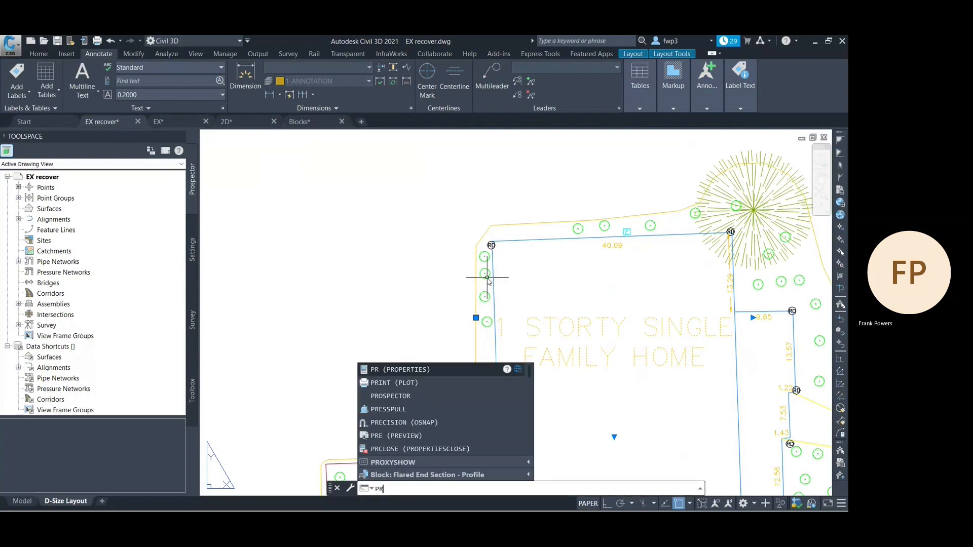
pyautogui.press('Return')
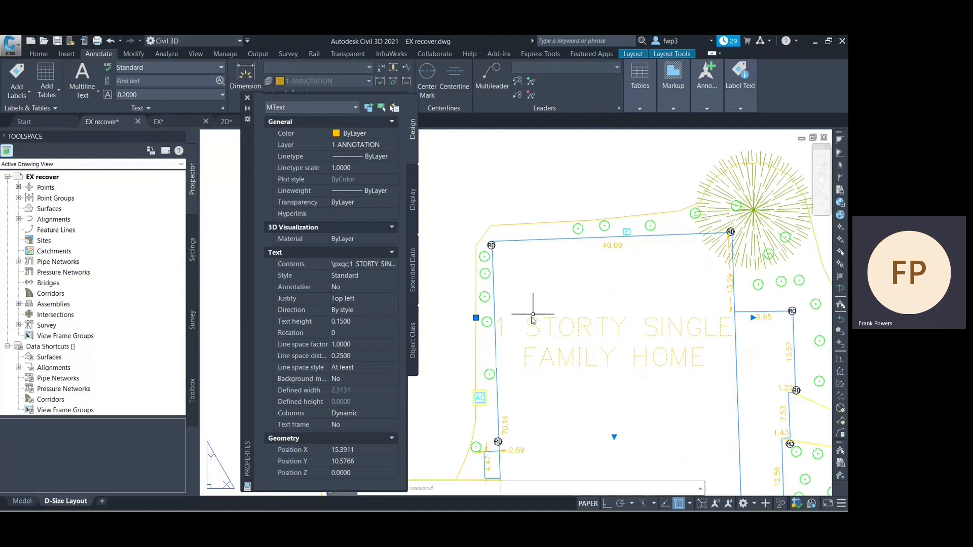
pyautogui.click(372, 322)
pyautogui.write('.12')
pyautogui.press('Tab')
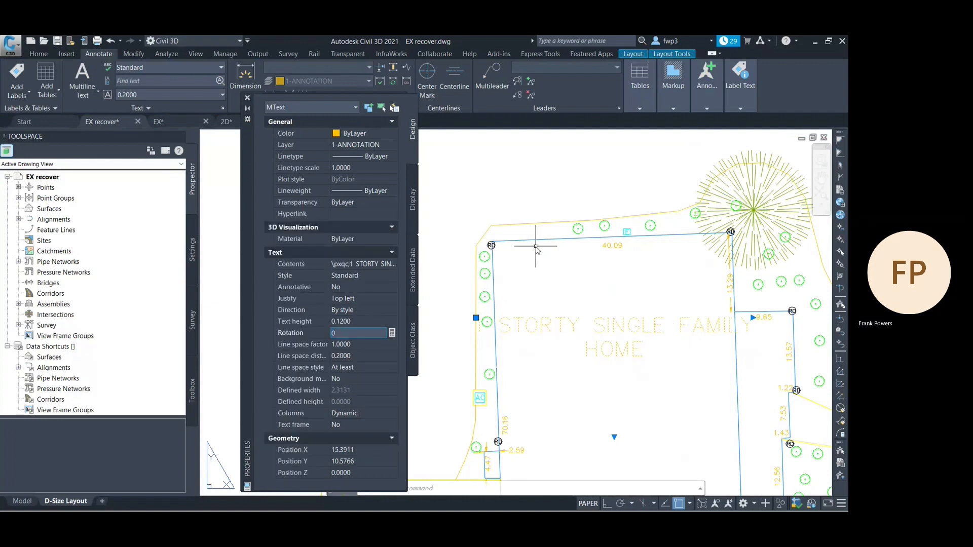
pyautogui.click(247, 98)
# Step: Try to narrow the building label's text frame by stretching its width grip
pyautogui.scroll(-4, 711, 428)
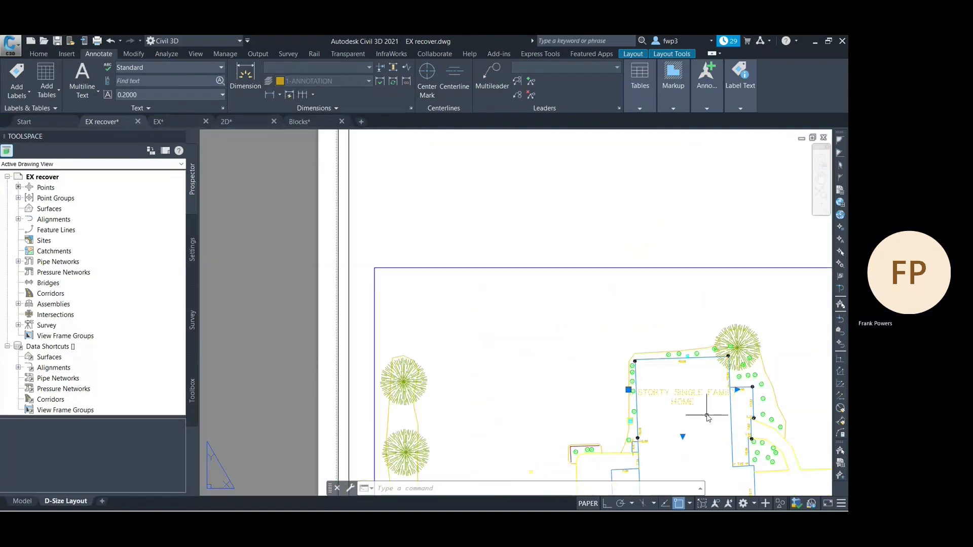
pyautogui.scroll(5, 711, 429)
pyautogui.click(737, 391)
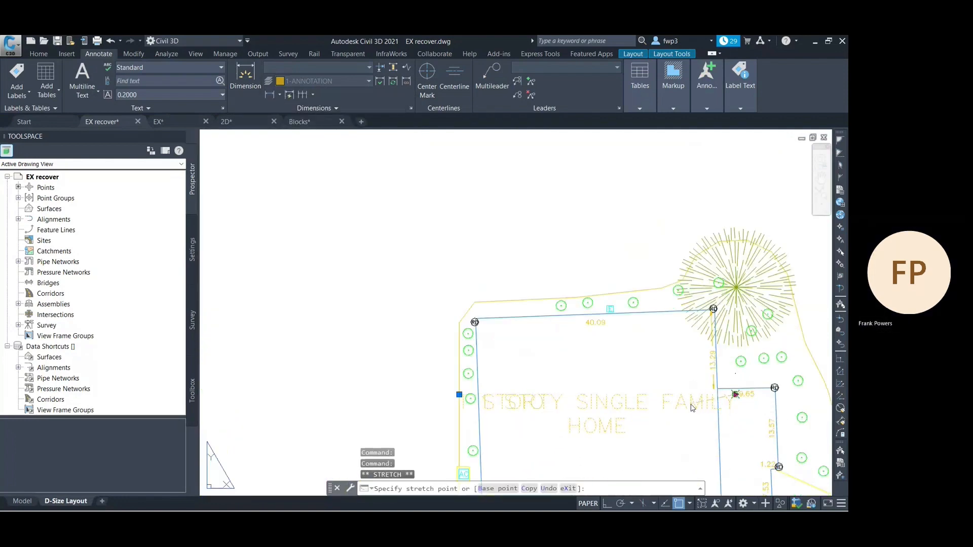
pyautogui.scroll(-4, 695, 406)
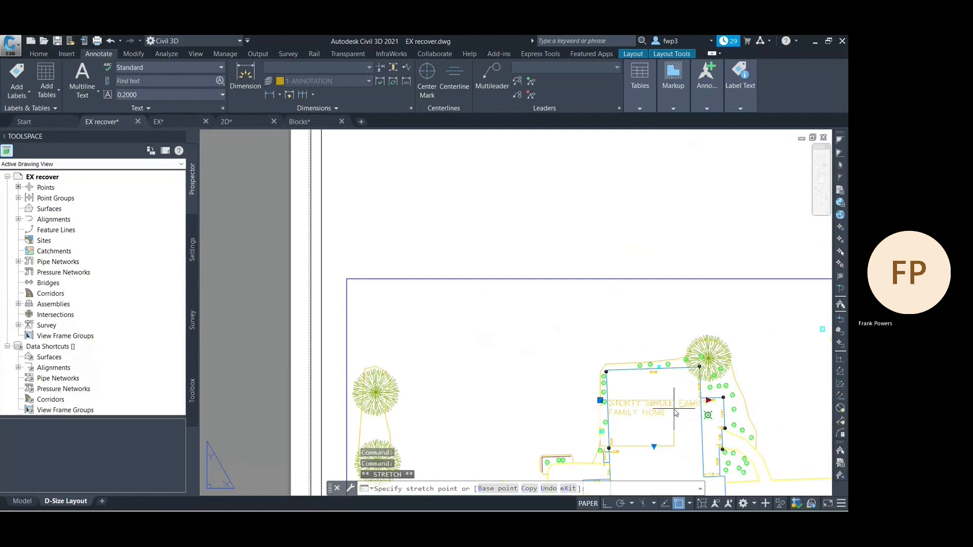
pyautogui.click(703, 407)
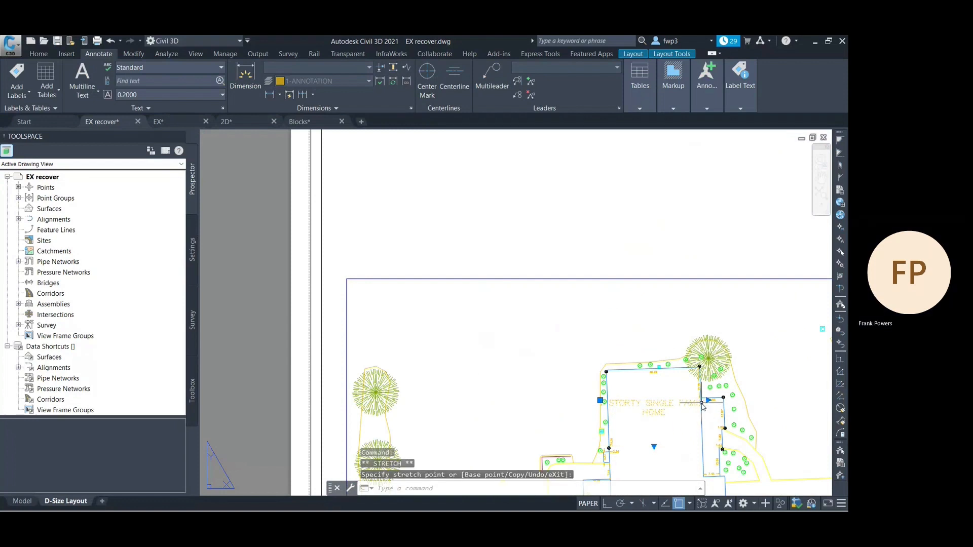
# Step: Narrow the building label's text frame in the text editor so it wraps as "1 STORTY SINGLE" over "FAMILY HOME"
pyautogui.doubleClick(702, 405)
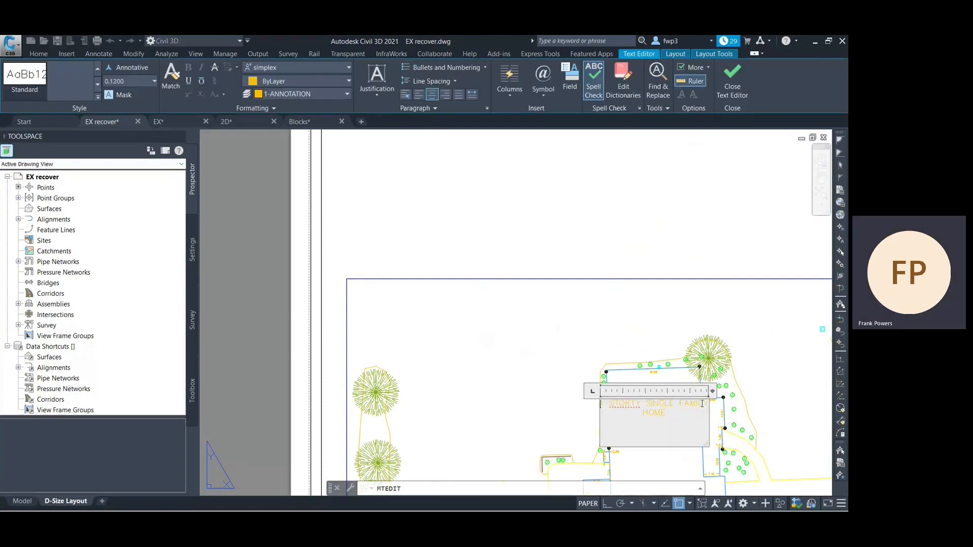
pyautogui.scroll(5, 719, 480)
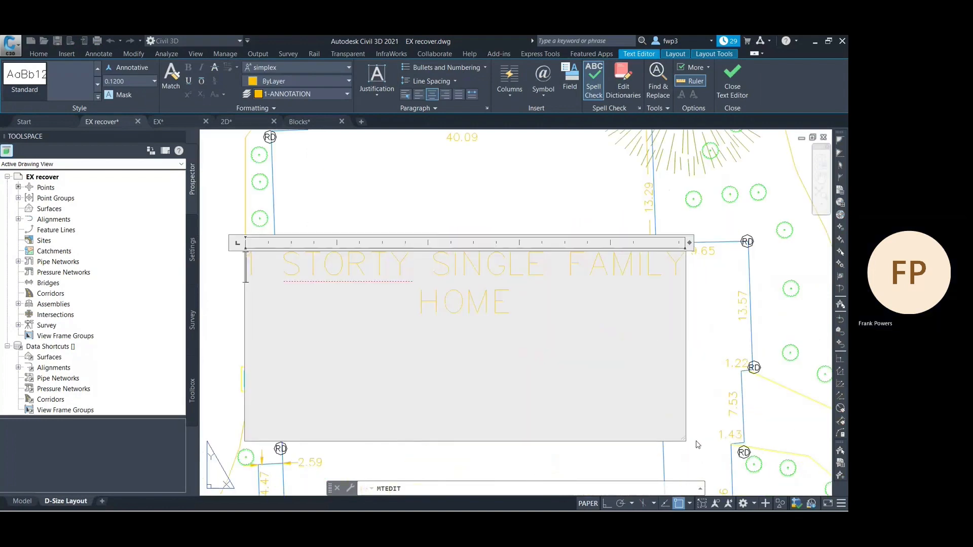
pyautogui.moveTo(682, 439); pyautogui.dragTo(555, 450)
pyautogui.click(618, 421)
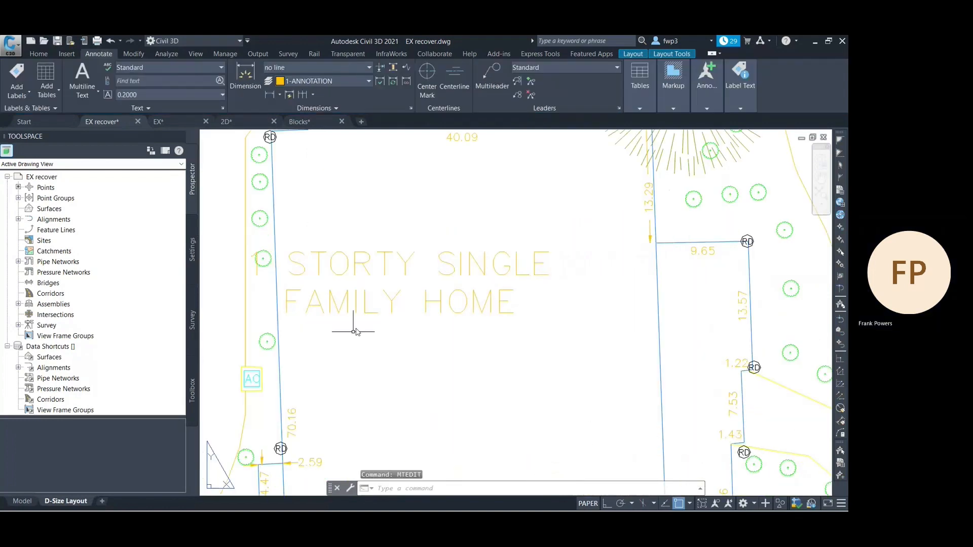
# Step: Move the building label to the right so the two lines sit inside the house outline
pyautogui.click(407, 268)
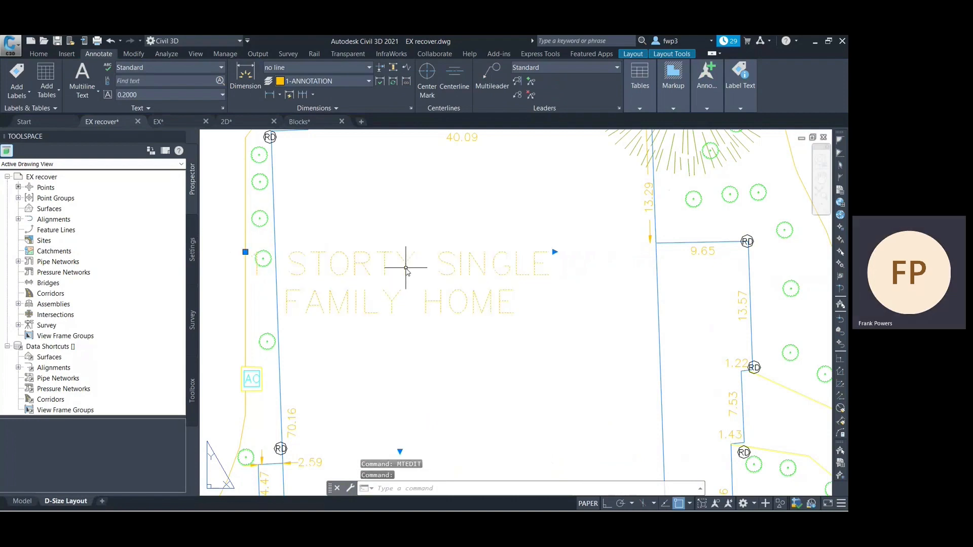
pyautogui.click(245, 252)
pyautogui.scroll(-4, 301, 304)
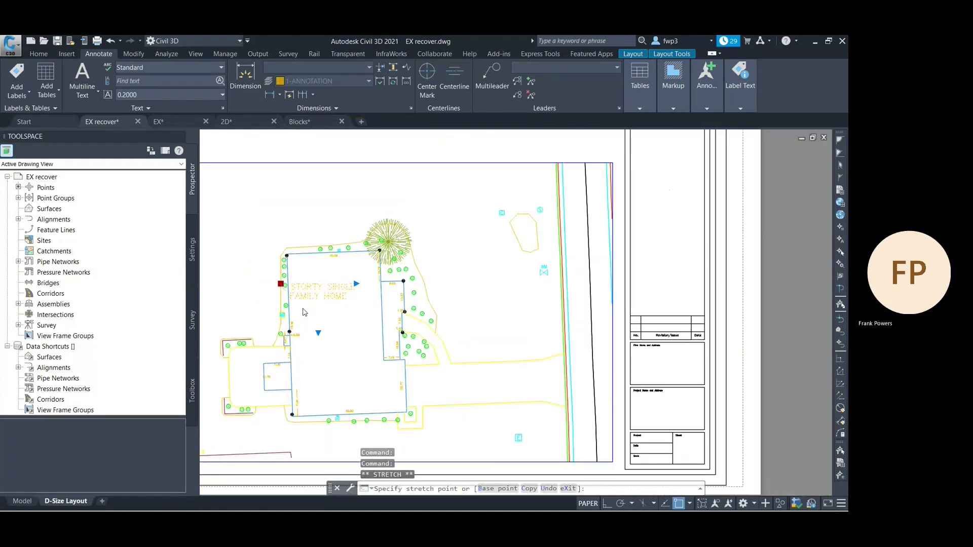
pyautogui.scroll(2, 300, 311)
pyautogui.click(304, 311)
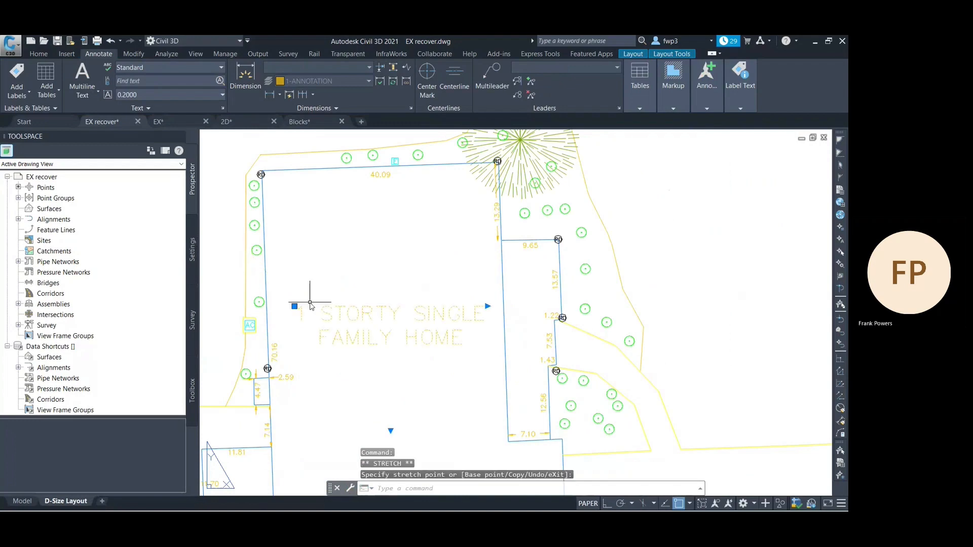
pyautogui.scroll(-6, 357, 298)
pyautogui.scroll(5, 377, 309)
pyautogui.scroll(-1, 411, 335)
pyautogui.scroll(-3, 388, 345)
pyautogui.scroll(3, 389, 345)
pyautogui.scroll(-2, 390, 345)
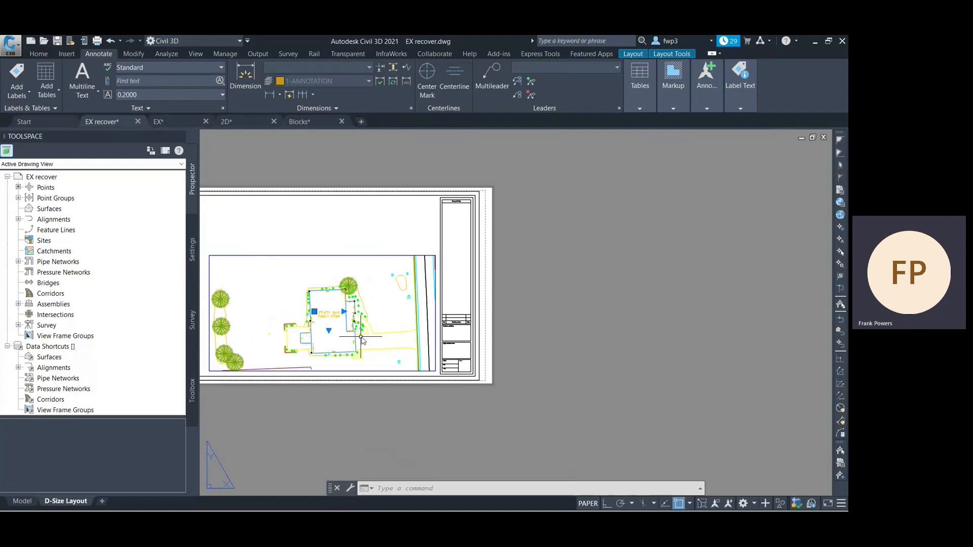
pyautogui.scroll(4, 386, 341)
pyautogui.scroll(-4, 324, 341)
pyautogui.scroll(4, 305, 340)
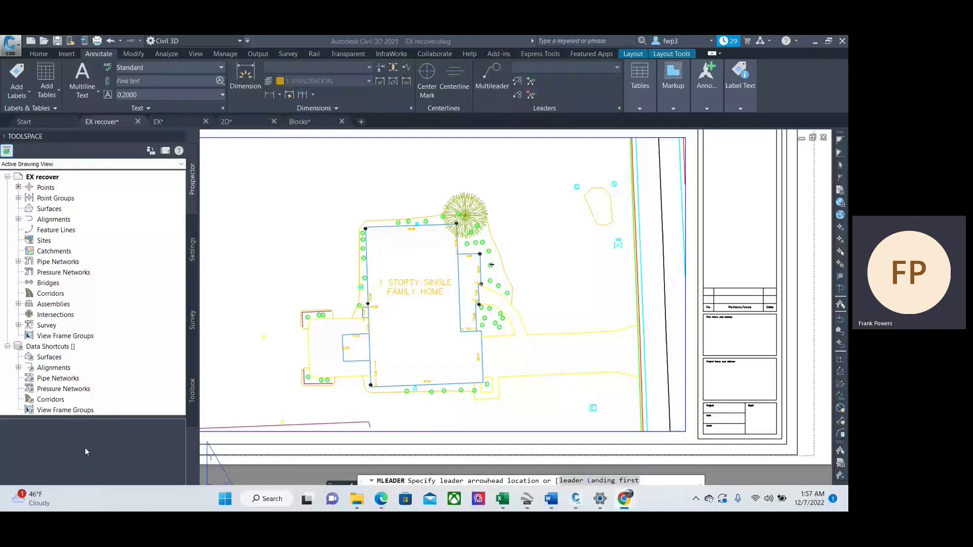
pyautogui.click(17, 445)
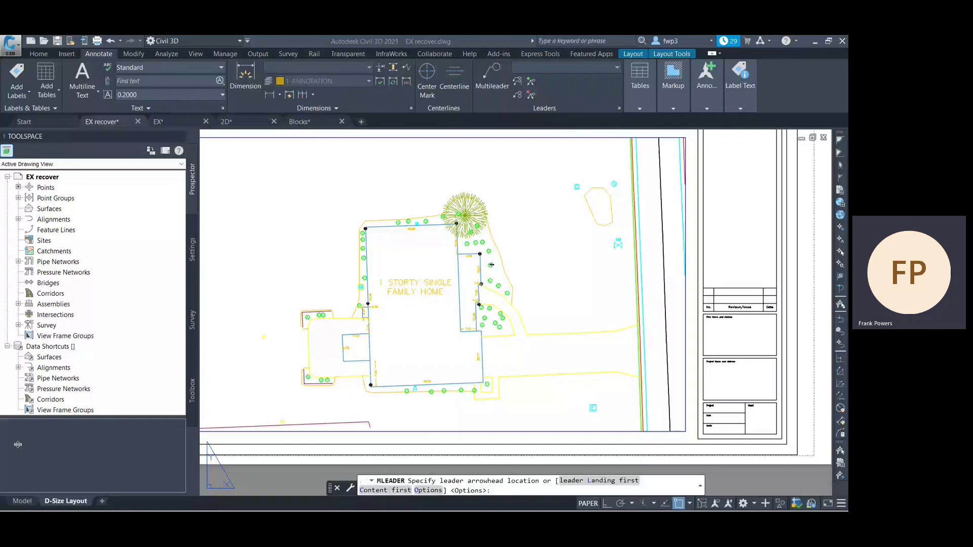
pyautogui.moveTo(28, 501)
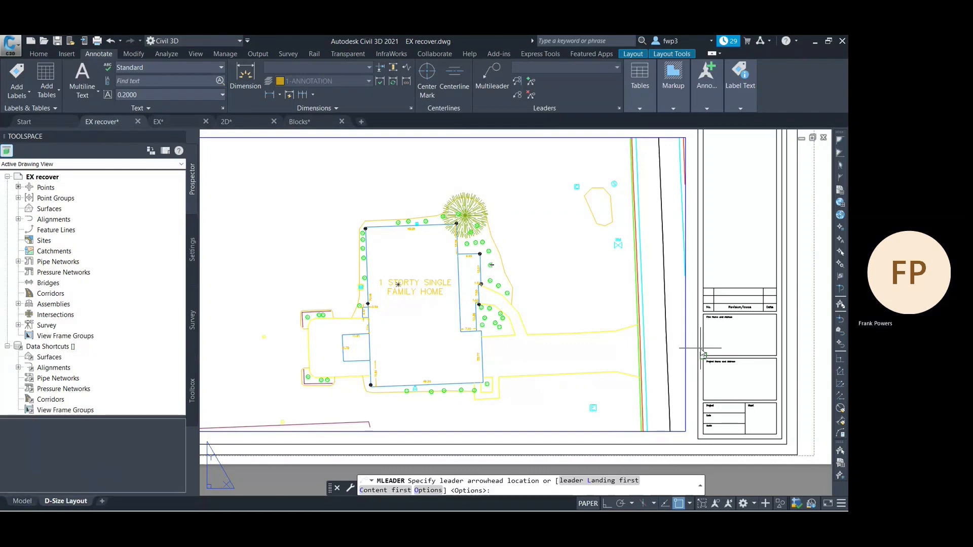
# Step: Cancel the multileader command and switch from the D-Size Layout to model space at the house
pyautogui.press('Escape')
pyautogui.press('Escape')
pyautogui.press('Escape')
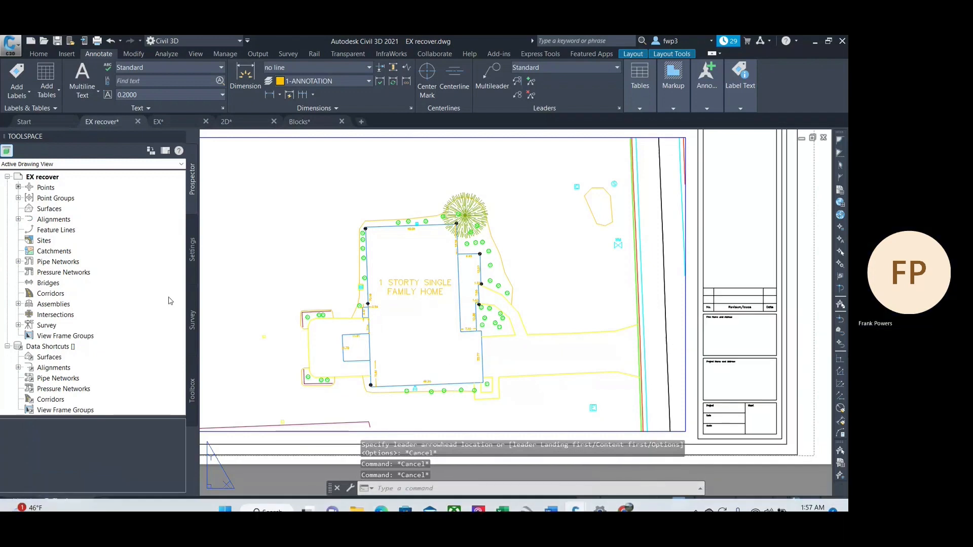
pyautogui.click(20, 502)
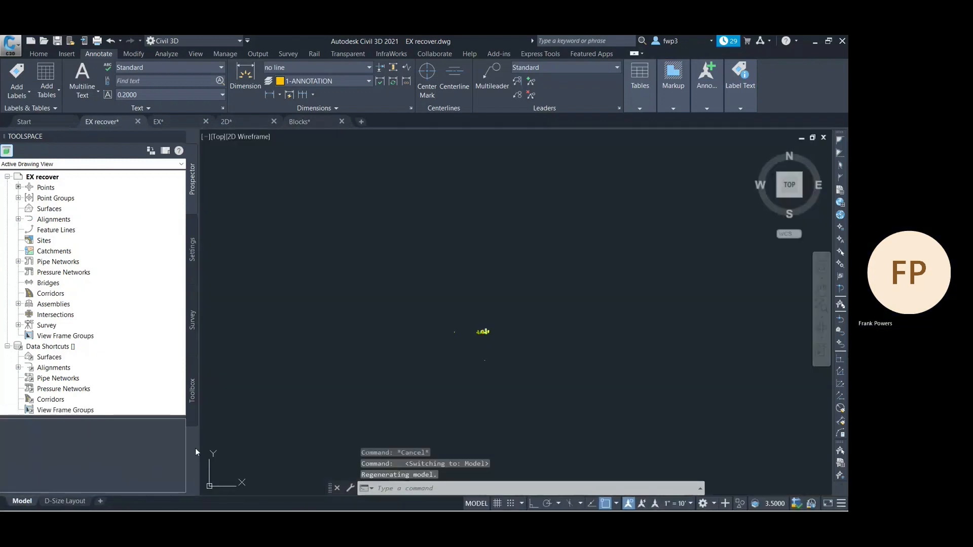
pyautogui.scroll(10, 481, 341)
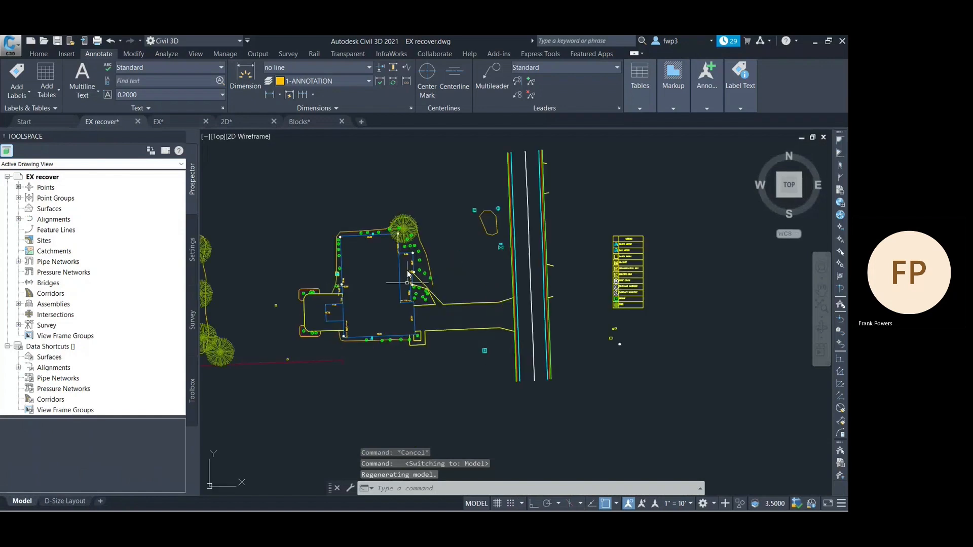
pyautogui.scroll(-5, 403, 248)
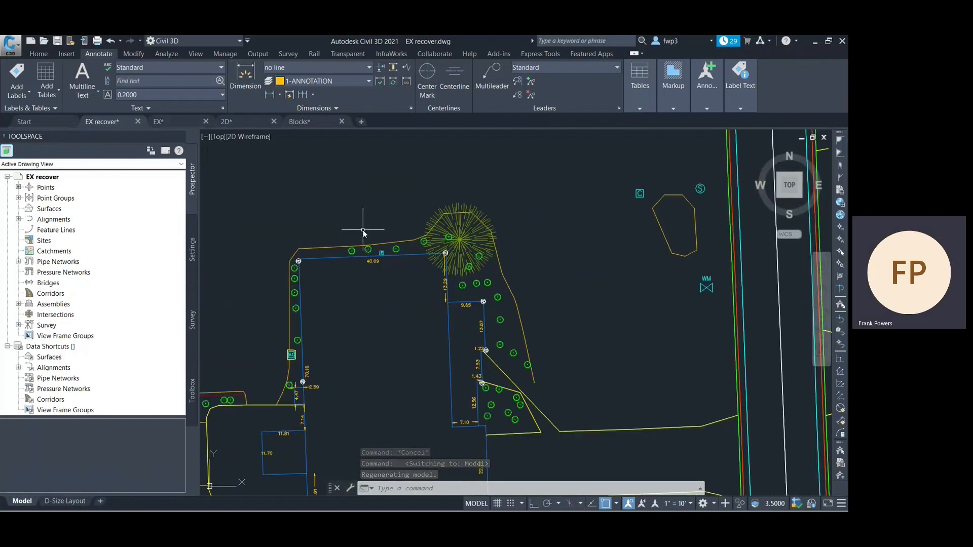
pyautogui.write('AREA')
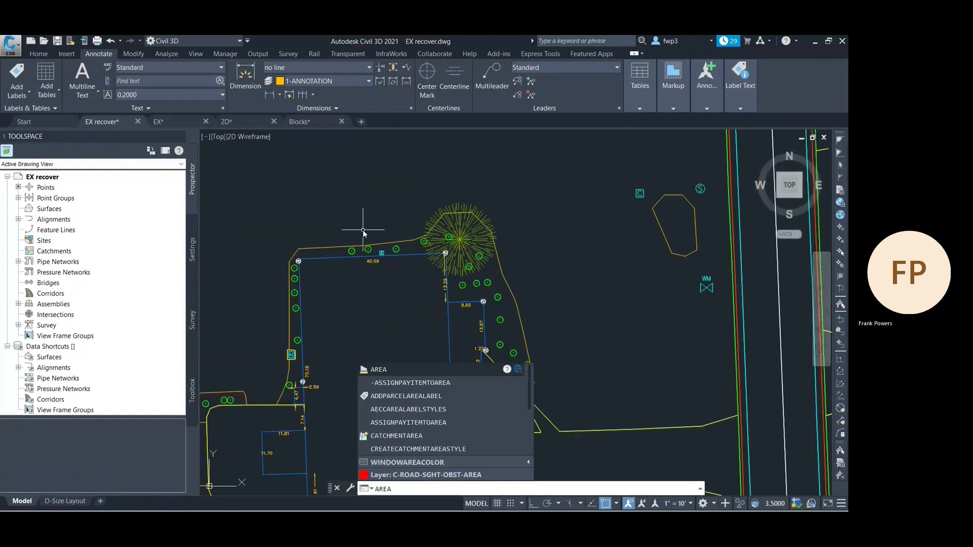
pyautogui.press('Return')
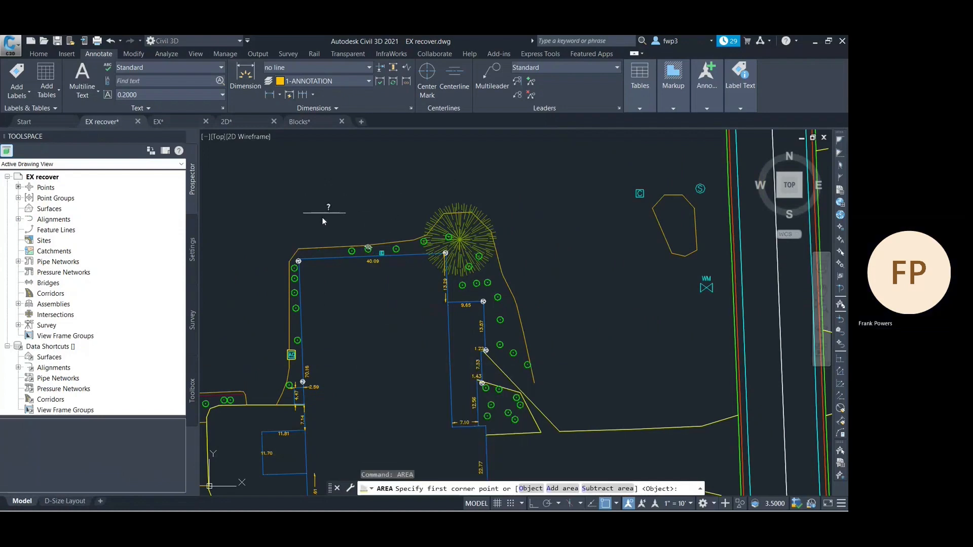
pyautogui.scroll(6, 294, 261)
pyautogui.scroll(3, 325, 250)
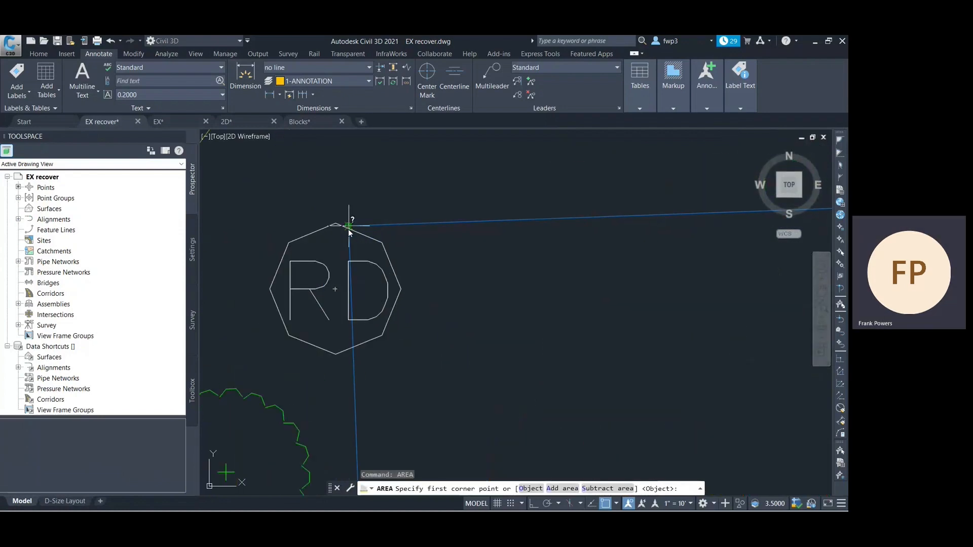
pyautogui.click(348, 229)
pyautogui.scroll(-6, 336, 232)
pyautogui.scroll(-6, 324, 241)
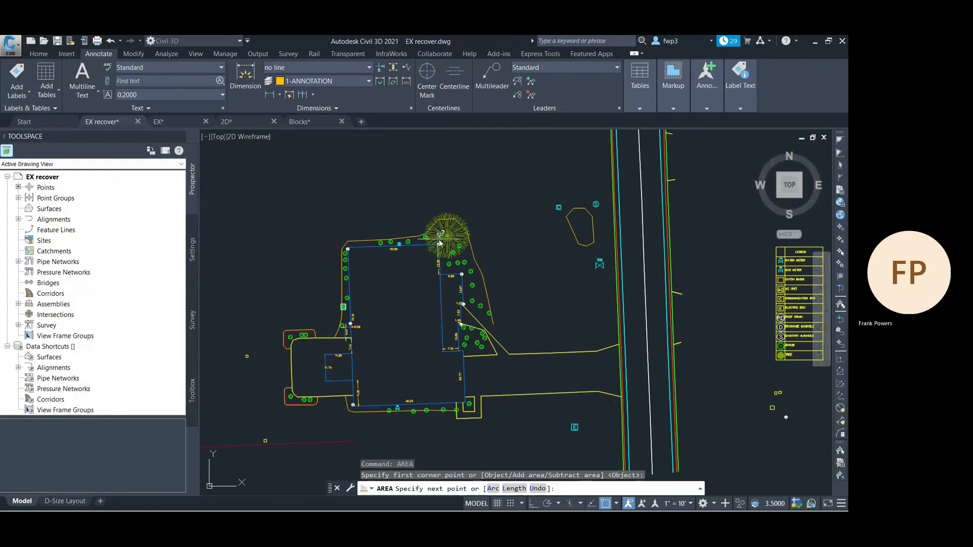
pyautogui.scroll(7, 447, 274)
pyautogui.scroll(4, 413, 248)
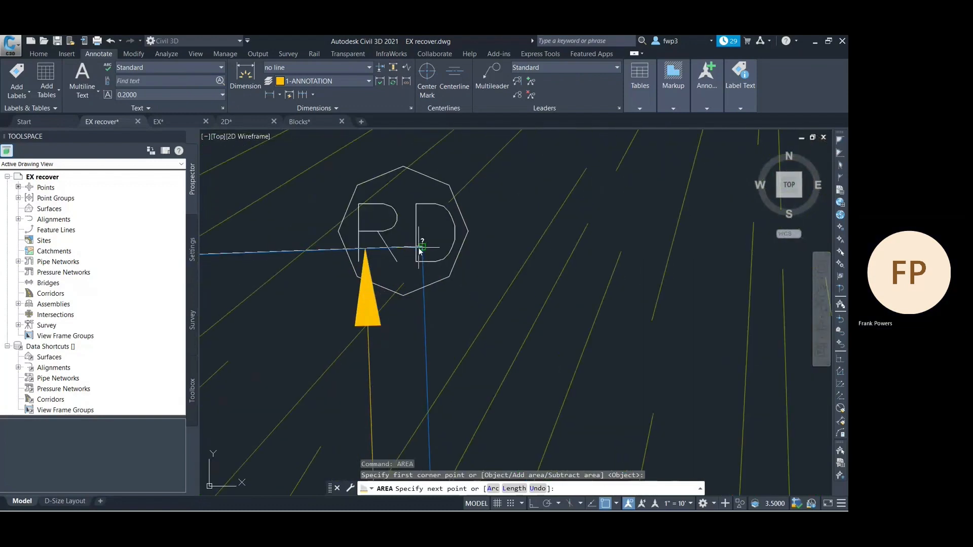
pyautogui.click(420, 249)
pyautogui.scroll(-5, 419, 251)
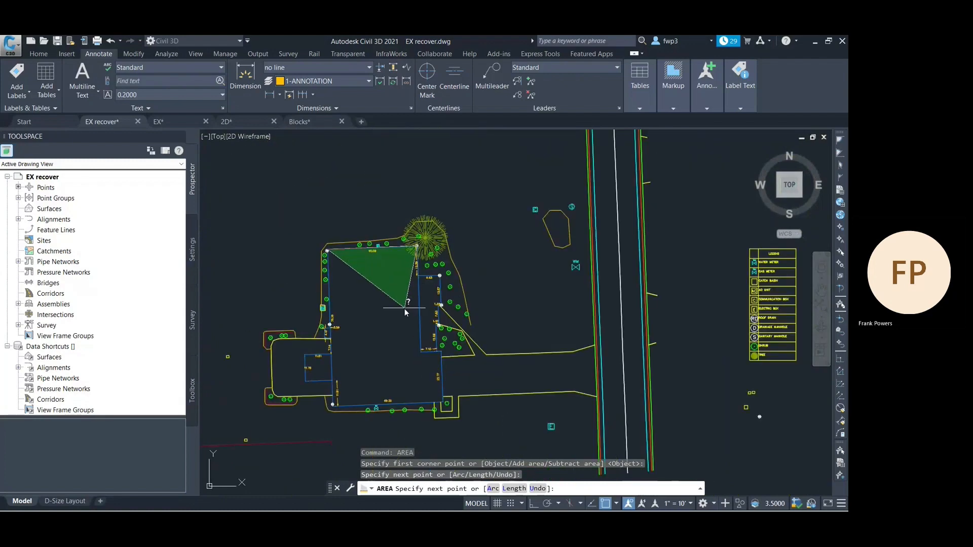
pyautogui.scroll(6, 405, 314)
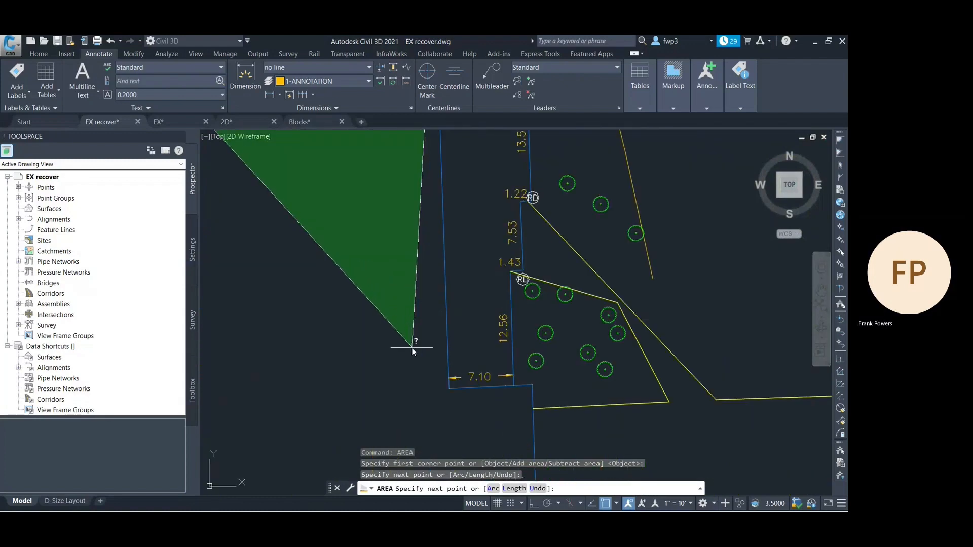
pyautogui.click(449, 388)
pyautogui.scroll(-4, 444, 385)
pyautogui.scroll(5, 446, 365)
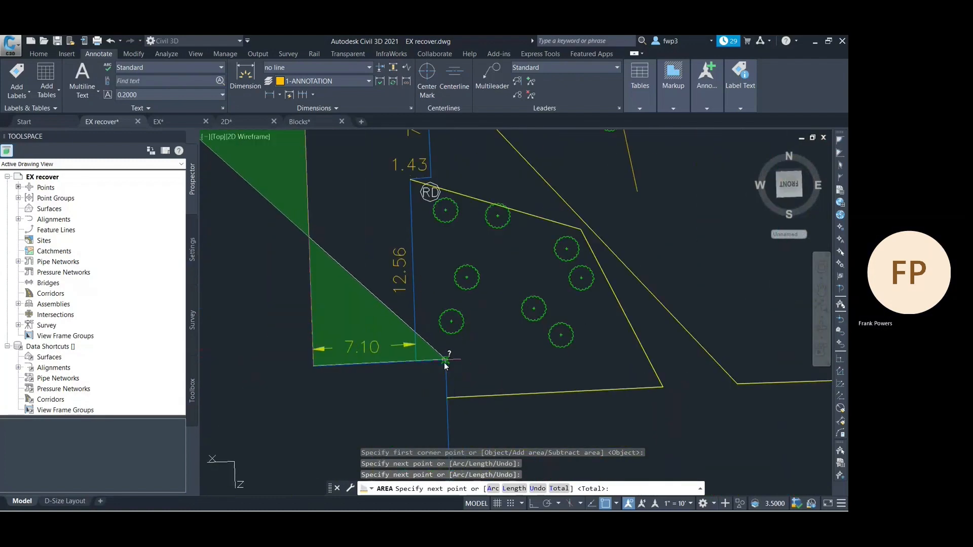
pyautogui.click(445, 362)
pyautogui.scroll(-5, 444, 355)
pyautogui.scroll(4, 442, 390)
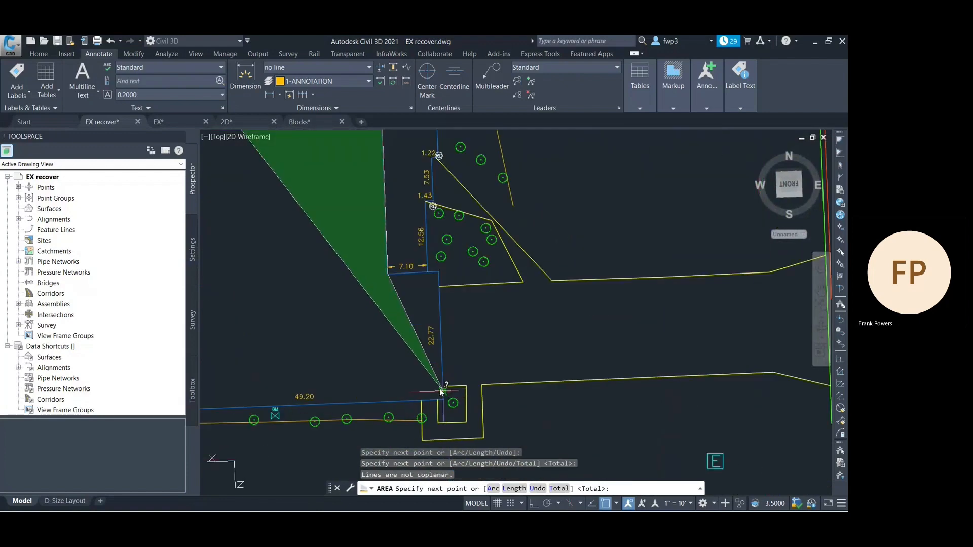
pyautogui.scroll(3, 439, 387)
pyautogui.scroll(-5, 449, 283)
pyautogui.scroll(3, 449, 242)
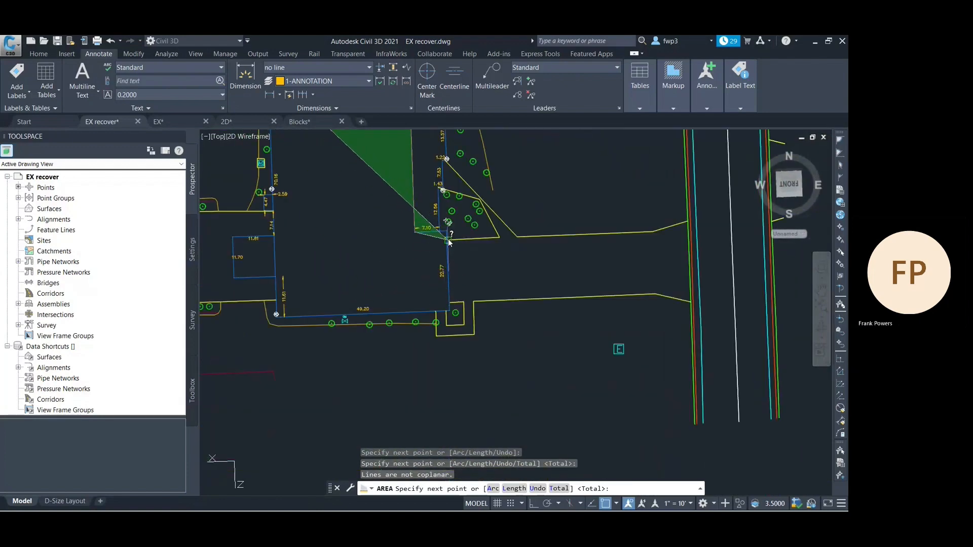
pyautogui.click(448, 239)
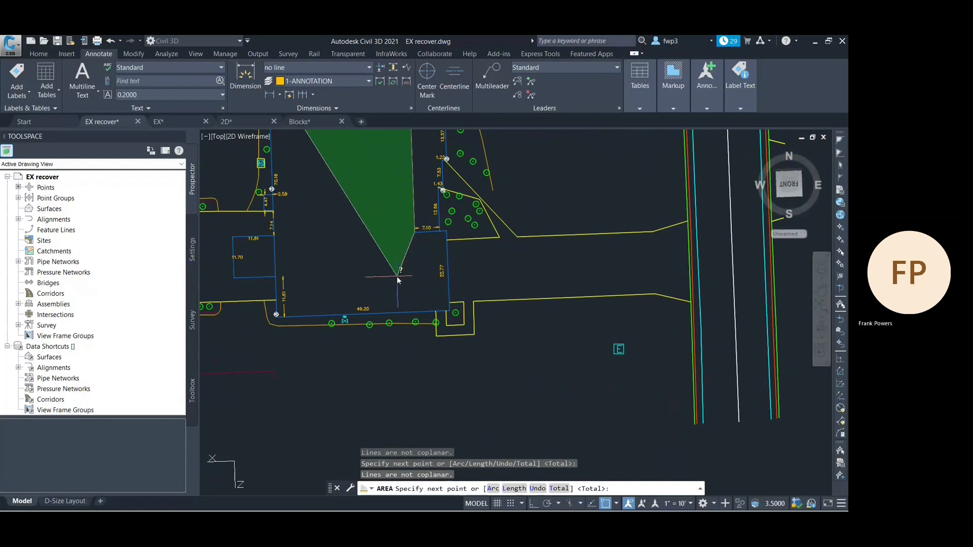
pyautogui.press('Escape')
# Step: Start an AREA measurement of the house footprint along its south wall, from the southeast corner to the southwest corner
pyautogui.write('AREA')
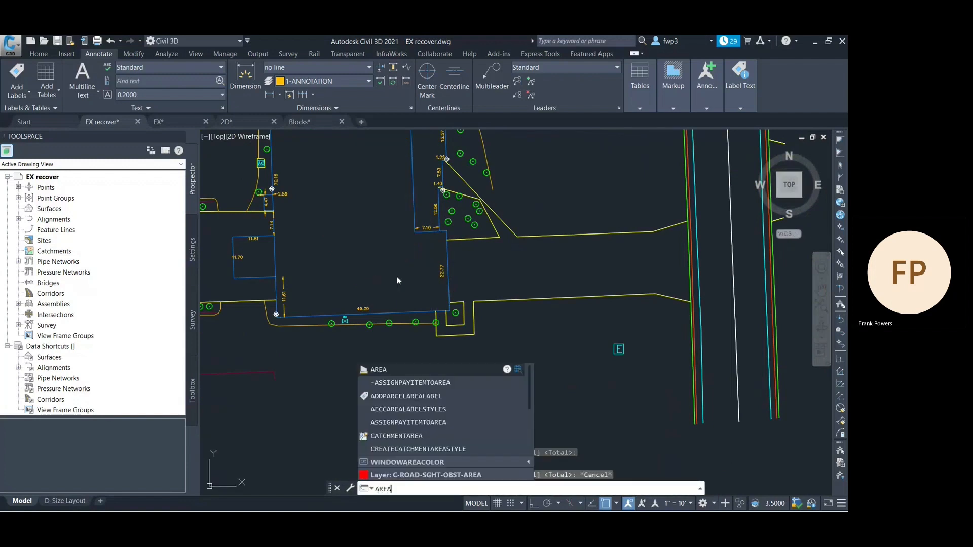
pyautogui.press('Return')
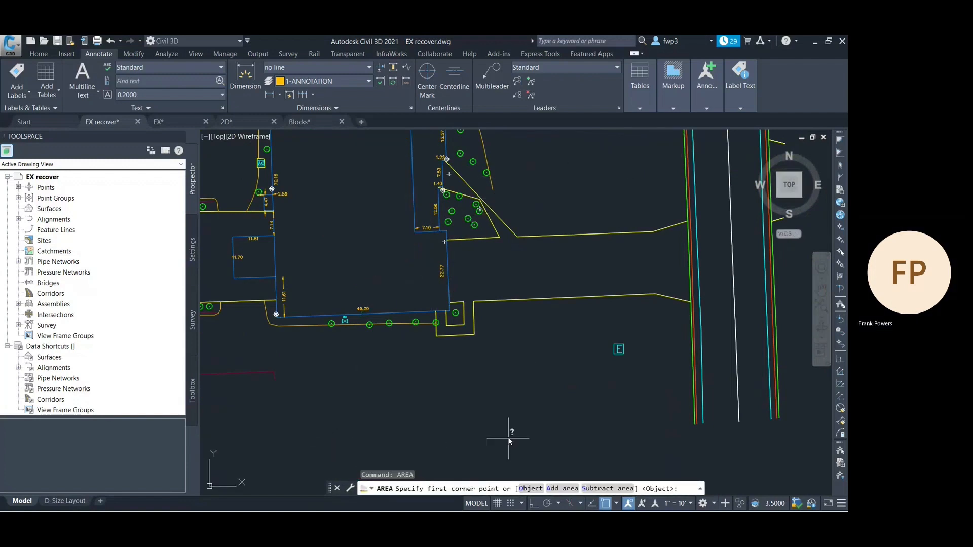
pyautogui.scroll(5, 451, 311)
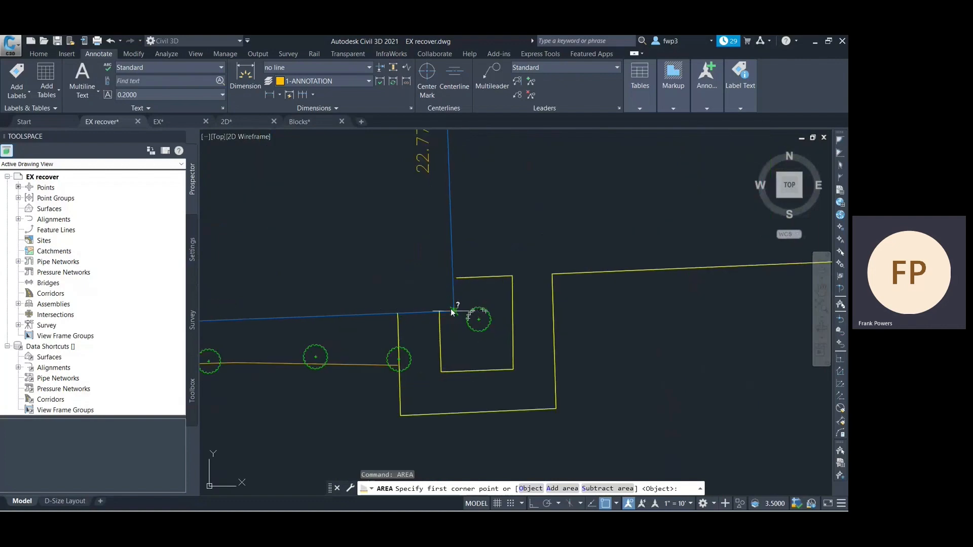
pyautogui.click(452, 311)
pyautogui.scroll(-5, 454, 305)
pyautogui.scroll(4, 386, 318)
pyautogui.scroll(2, 388, 309)
pyautogui.click(379, 299)
pyautogui.scroll(-6, 378, 299)
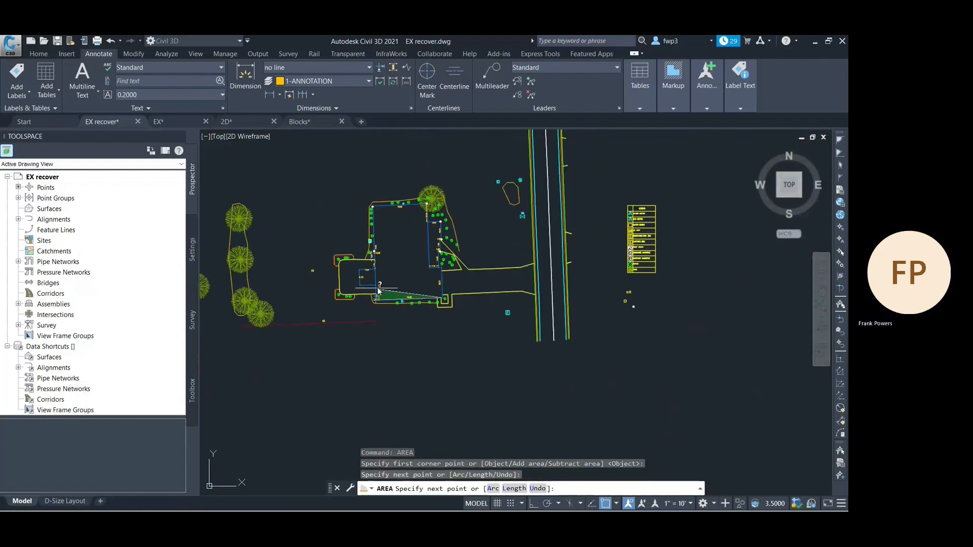
# Step: Continue the area boundary through the house's northwest and northeast corners at the roof drain symbols
pyautogui.scroll(7, 380, 208)
pyautogui.scroll(4, 396, 197)
pyautogui.click(358, 194)
pyautogui.scroll(-4, 360, 207)
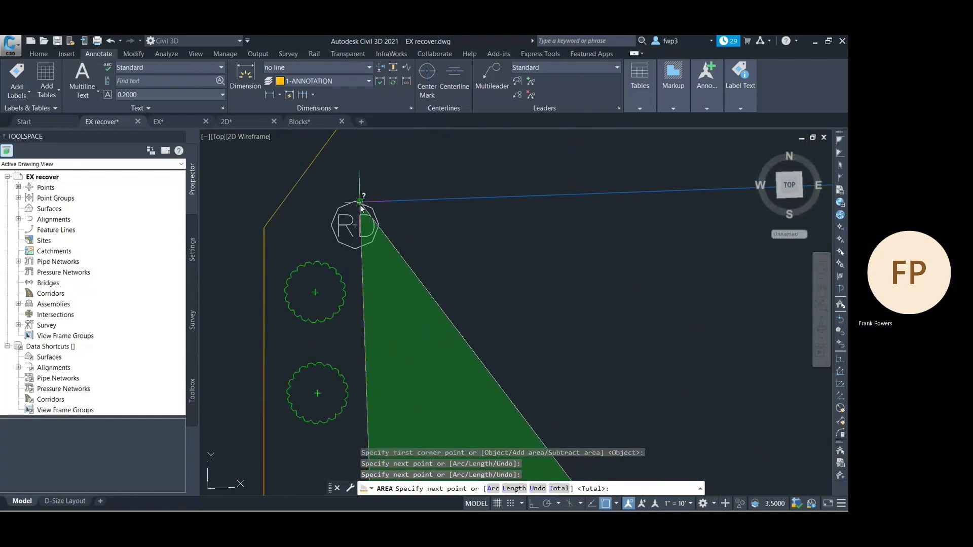
pyautogui.scroll(-2, 360, 207)
pyautogui.scroll(-5, 467, 265)
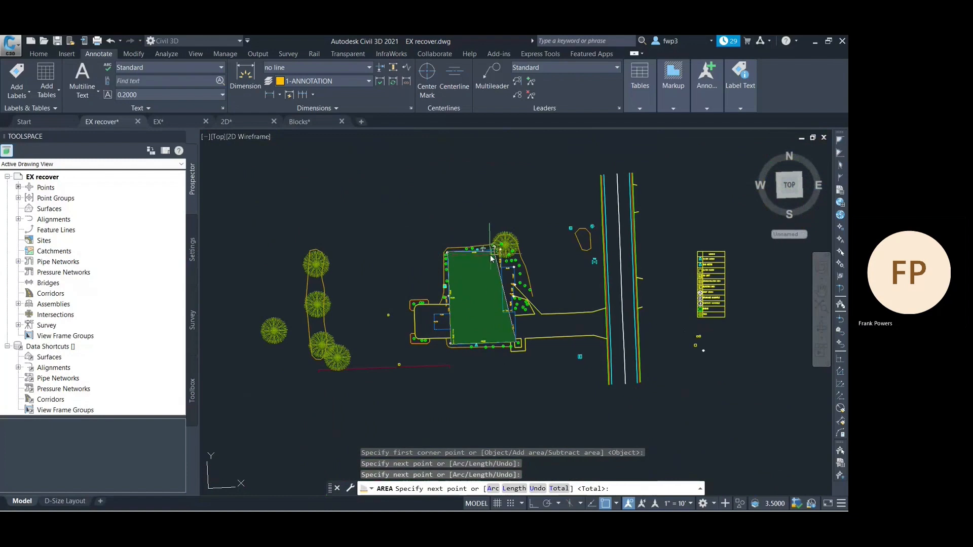
pyautogui.scroll(6, 491, 259)
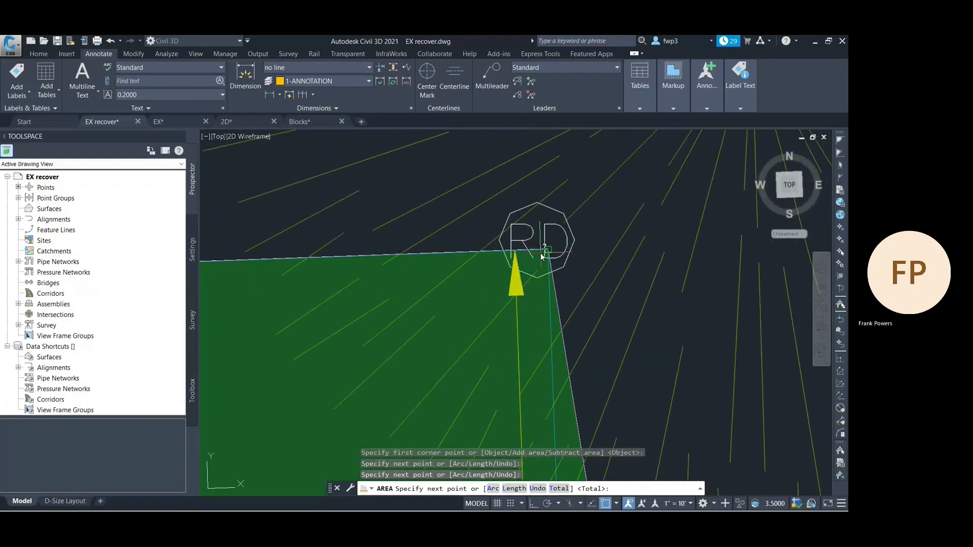
pyautogui.click(542, 253)
pyautogui.scroll(-6, 541, 257)
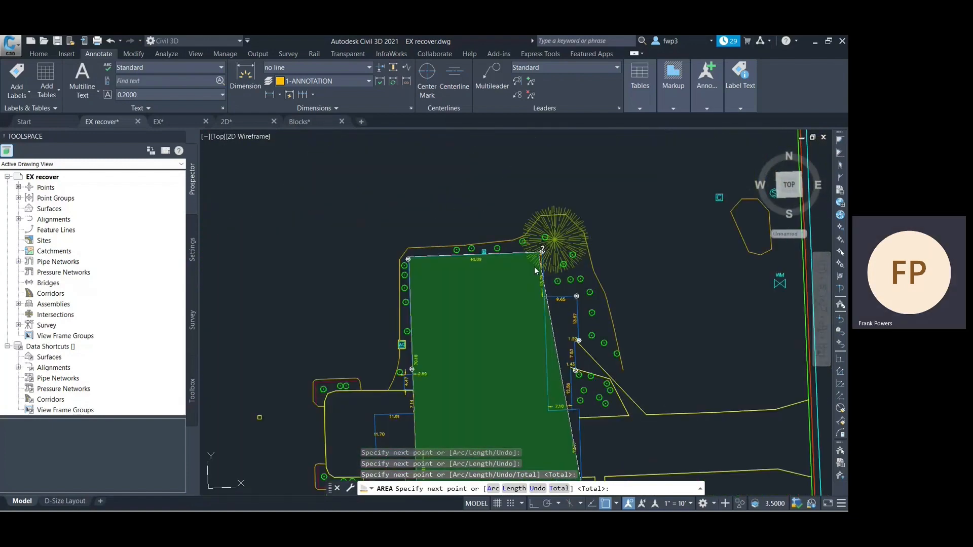
# Step: Add both ends of the short wall beside the 7.10 dimension to the area boundary and complete the measurement
pyautogui.scroll(5, 544, 344)
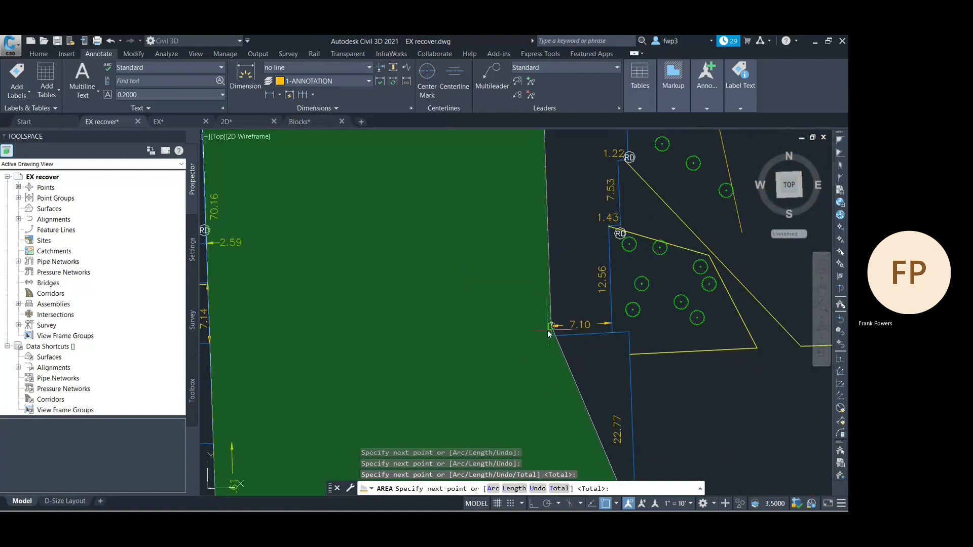
pyautogui.click(550, 335)
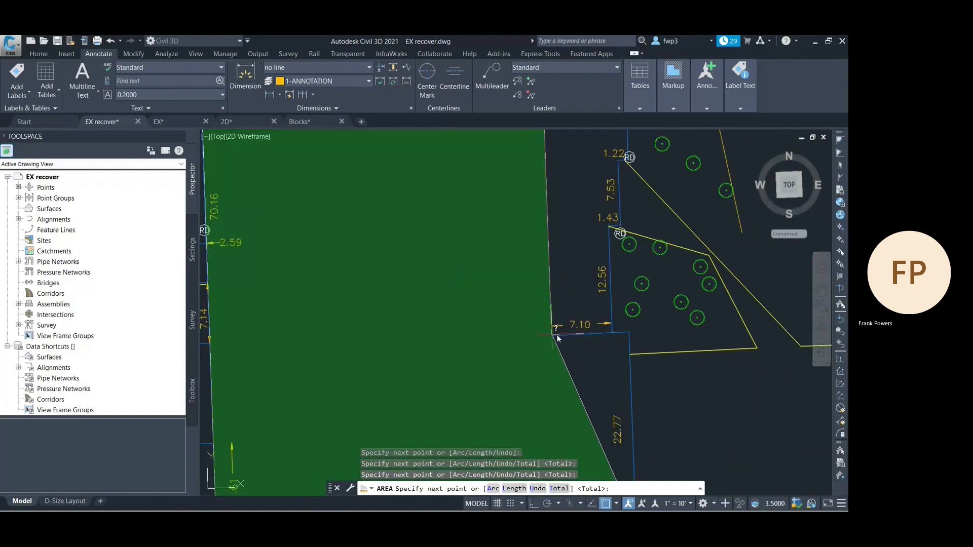
pyautogui.click(629, 334)
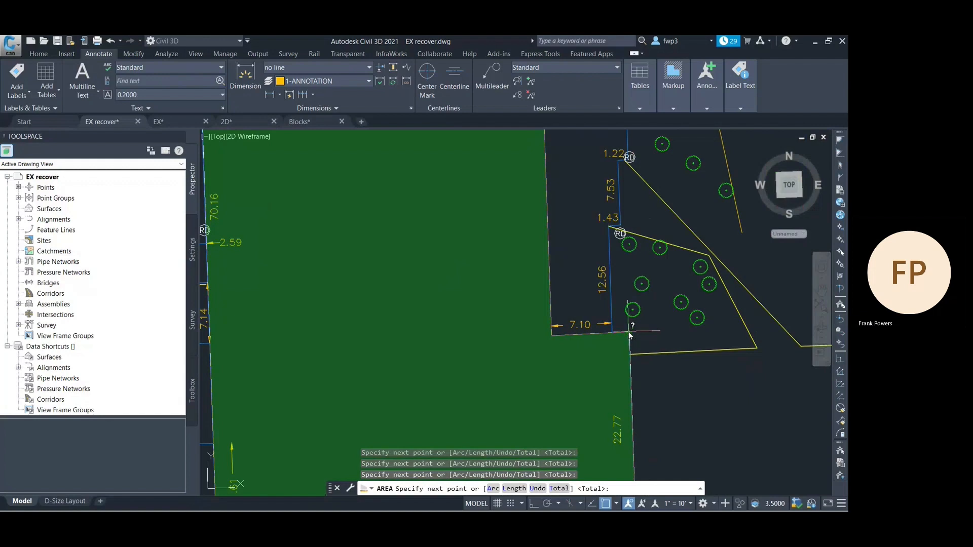
pyautogui.rightClick(631, 332)
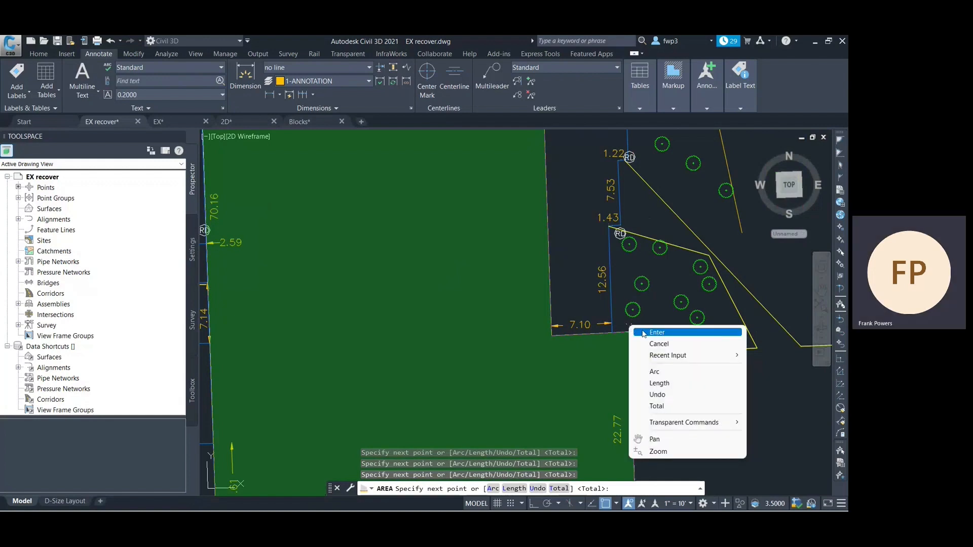
pyautogui.click(646, 332)
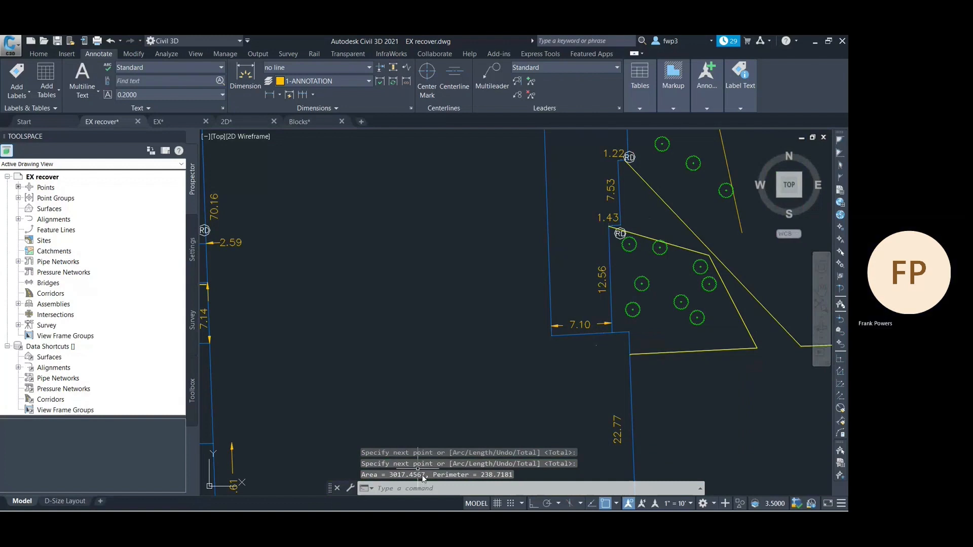
# Step: Start another AREA measurement of the house footprint, picking the southeast corner and then the southwest corner below the roof drain symbol
pyautogui.scroll(-2, 428, 367)
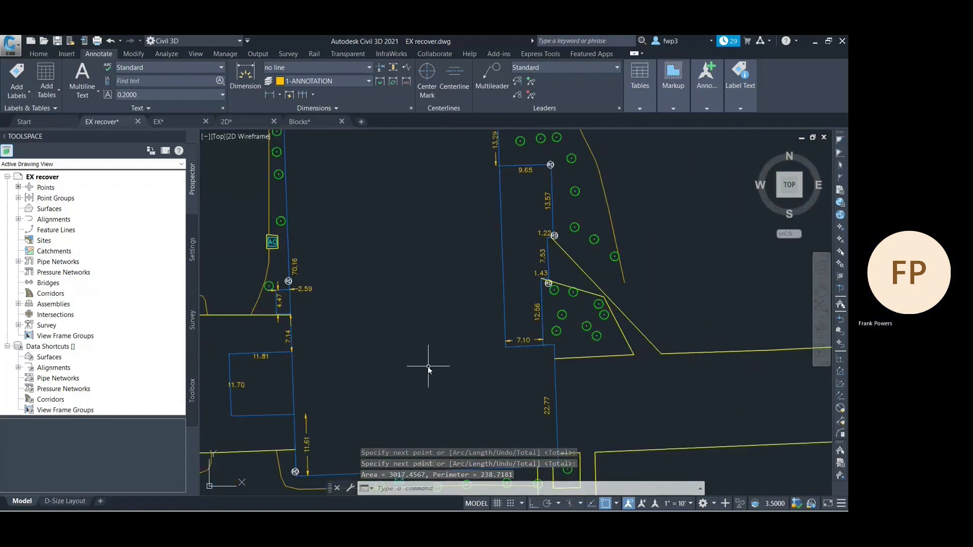
pyautogui.scroll(-2, 428, 370)
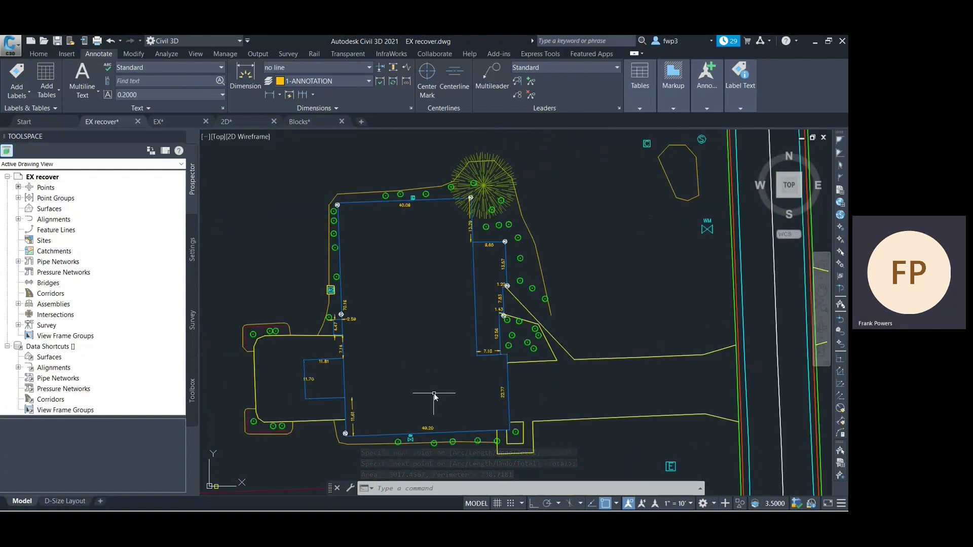
pyautogui.scroll(2, 460, 388)
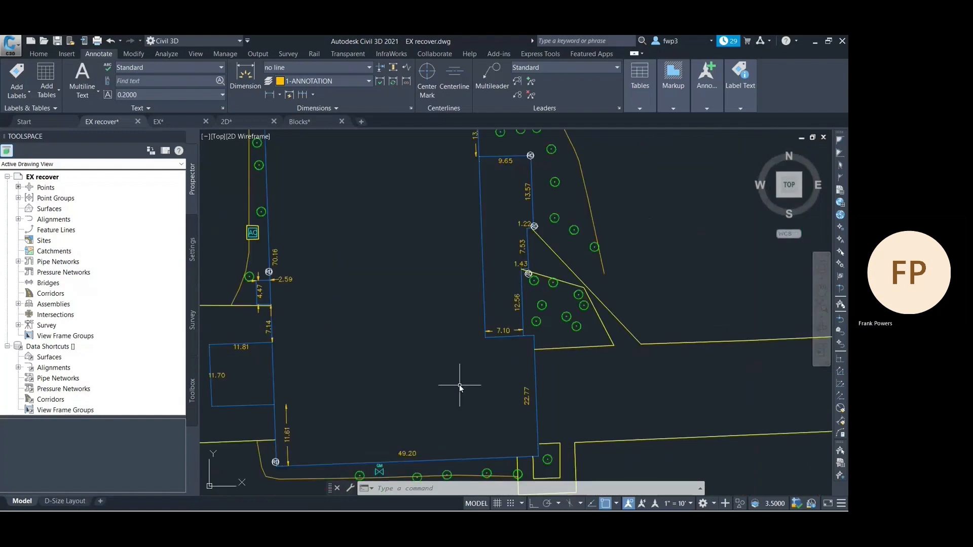
pyautogui.rightClick(445, 379)
pyautogui.moveTo(512, 218)
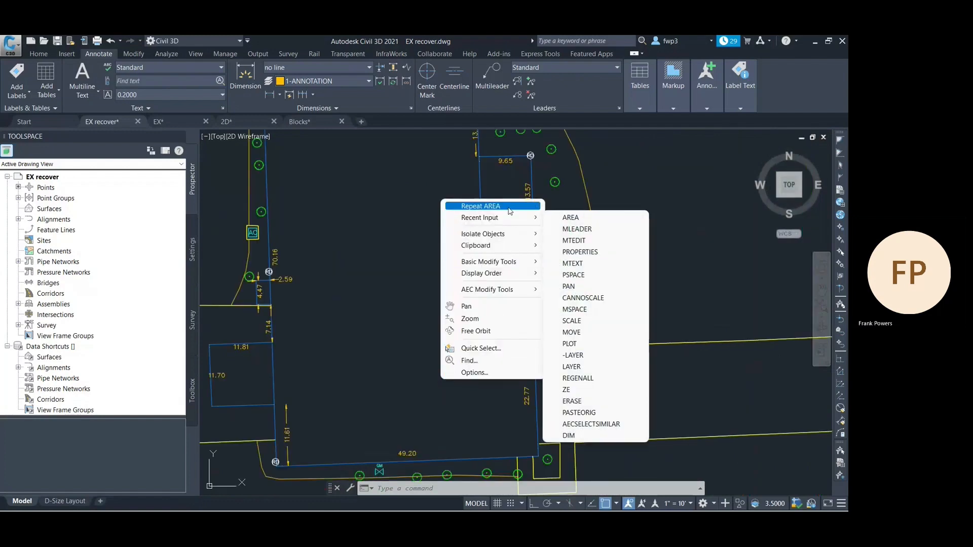
pyautogui.click(480, 206)
pyautogui.scroll(-3, 533, 430)
pyautogui.scroll(5, 534, 435)
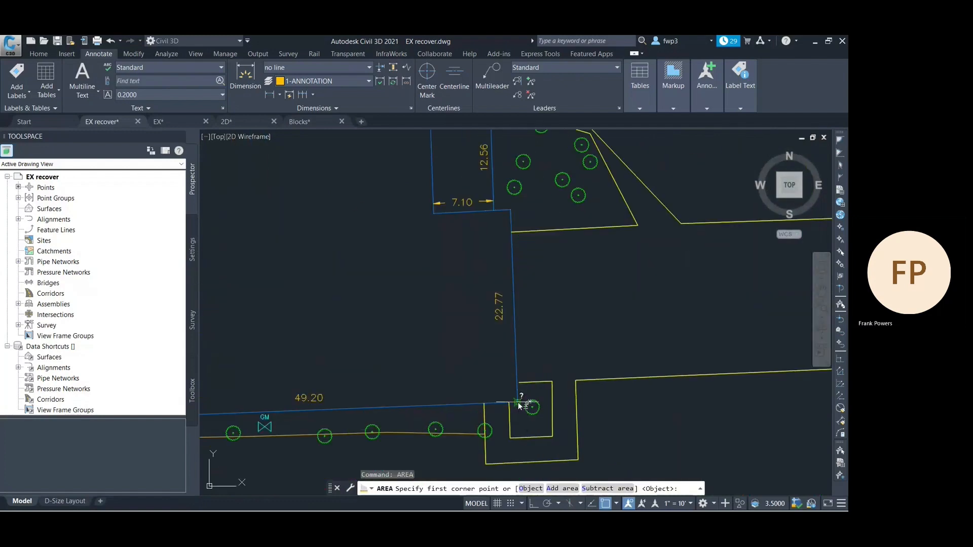
pyautogui.click(523, 399)
pyautogui.scroll(-5, 523, 395)
pyautogui.scroll(6, 459, 400)
pyautogui.scroll(4, 439, 405)
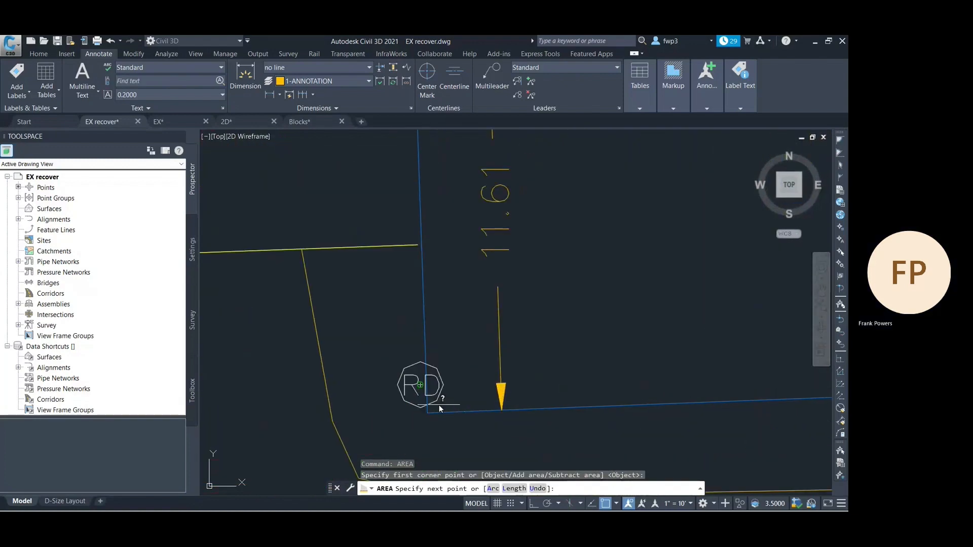
pyautogui.click(424, 418)
# Step: Extend the area boundary to the exact wall endpoints at the house's northwest and northeast corners
pyautogui.scroll(-5, 424, 410)
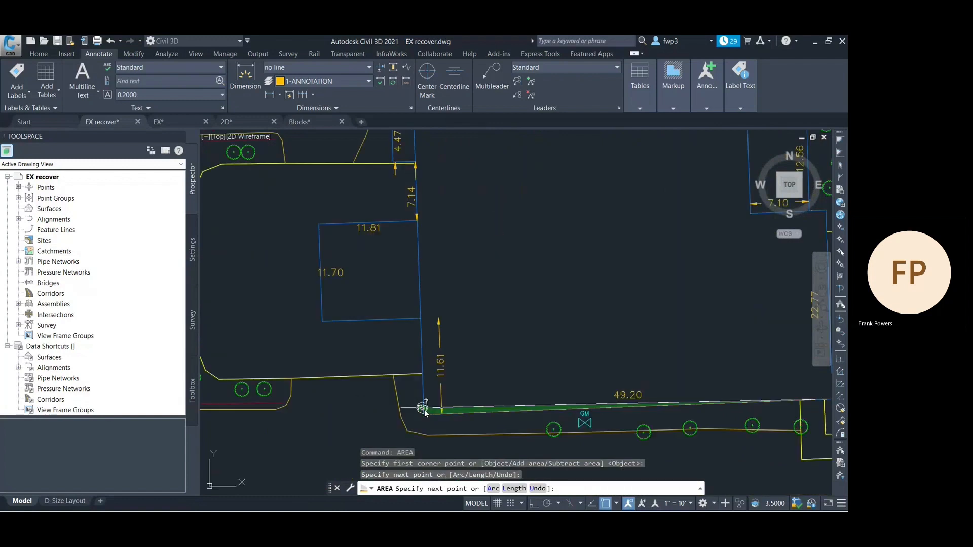
pyautogui.scroll(2, 418, 173)
pyautogui.scroll(5, 419, 172)
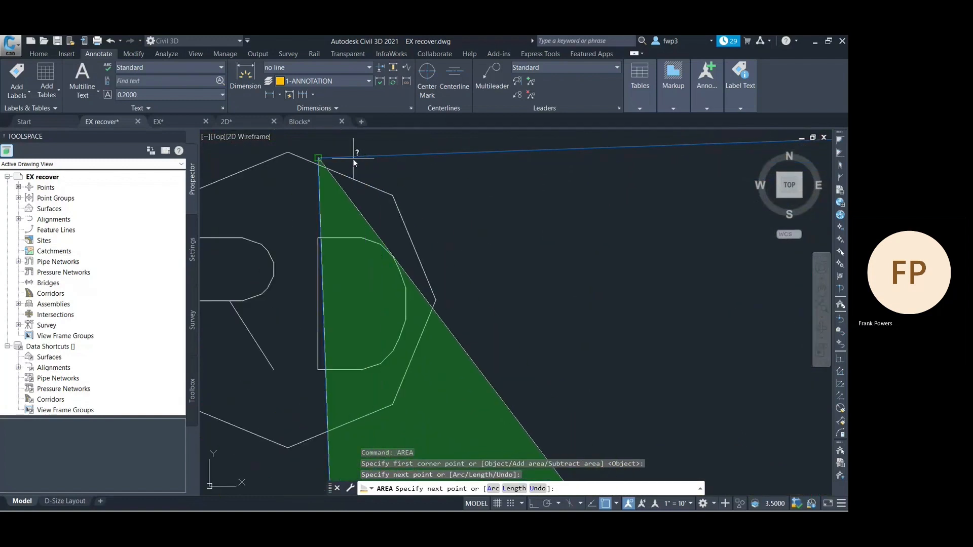
pyautogui.click(321, 157)
pyautogui.scroll(-2, 342, 218)
pyautogui.scroll(-4, 342, 219)
pyautogui.scroll(7, 397, 227)
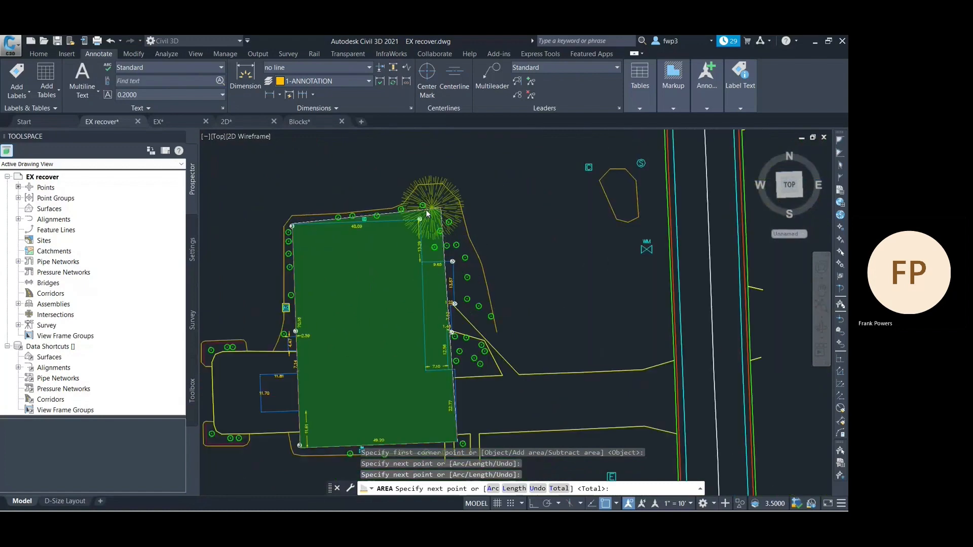
pyautogui.scroll(4, 397, 227)
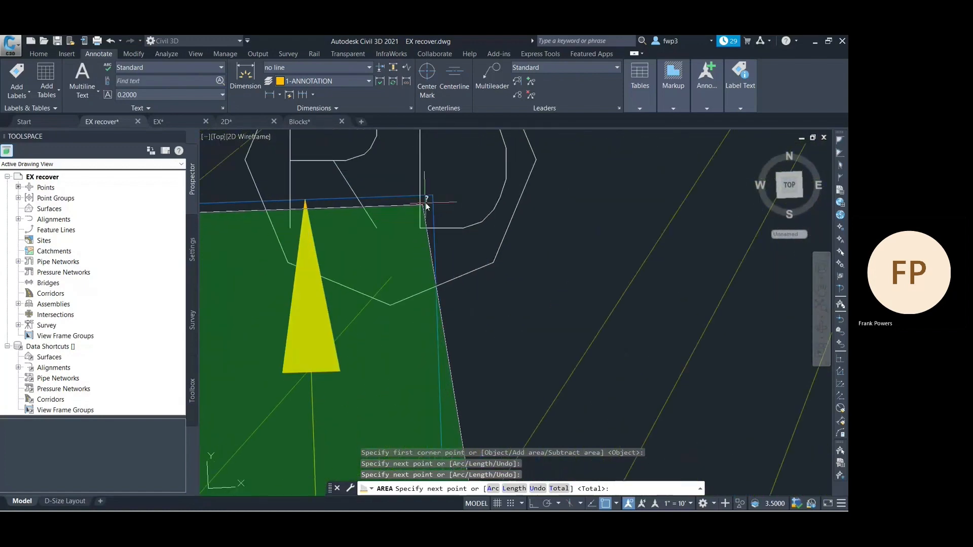
pyautogui.click(432, 198)
# Step: Add the inner corner beside the 7.10 dimension and the outer corner east of it, and complete the area measurement
pyautogui.scroll(-8, 432, 198)
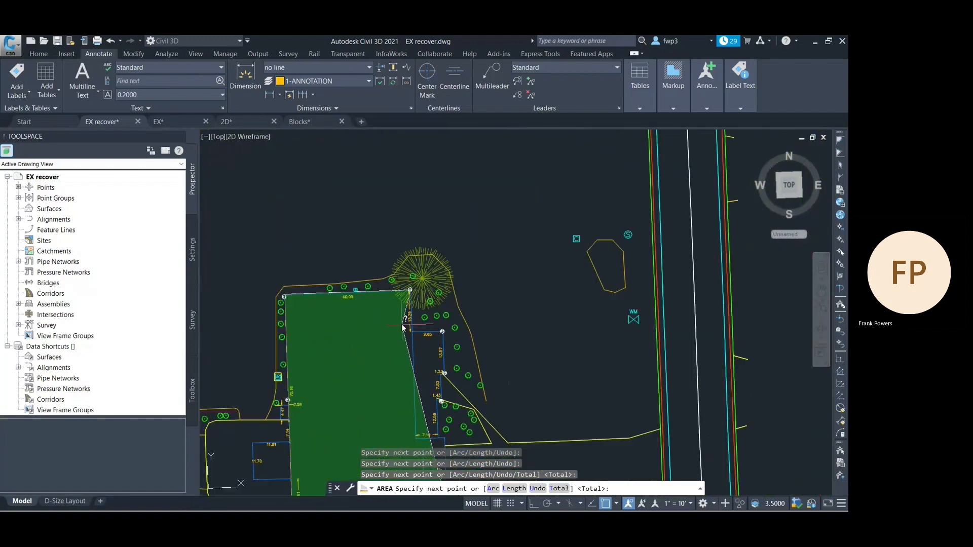
pyautogui.scroll(2, 401, 344)
pyautogui.scroll(8, 400, 344)
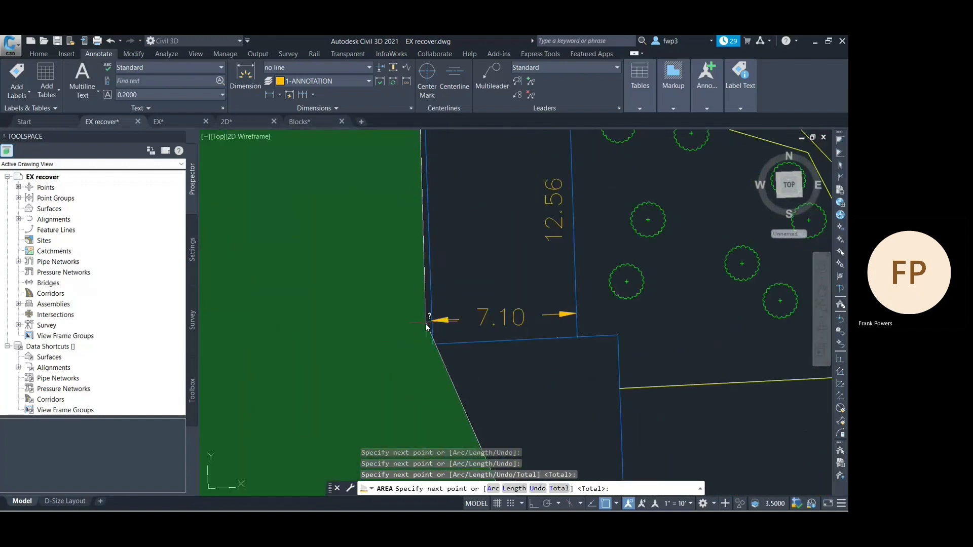
pyautogui.click(436, 355)
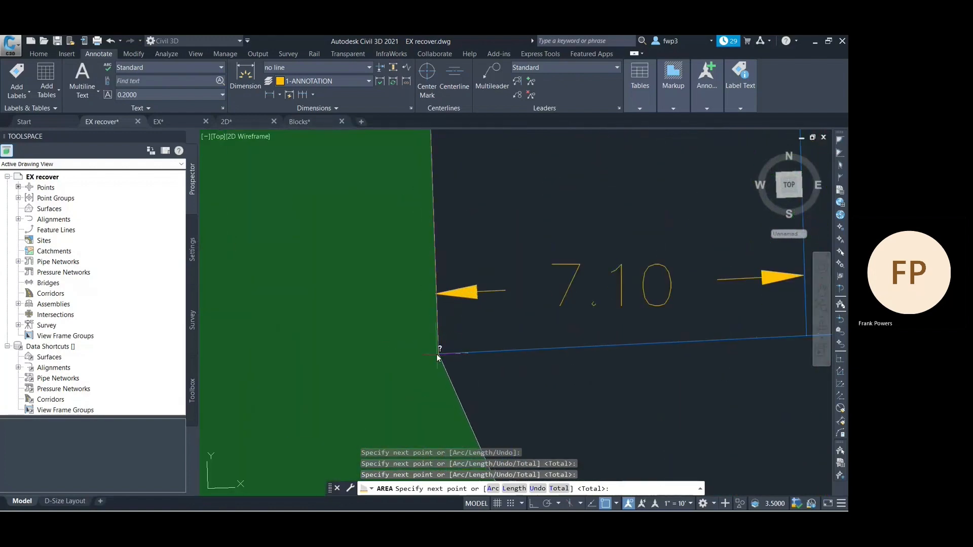
pyautogui.scroll(-6, 437, 356)
pyautogui.scroll(6, 454, 361)
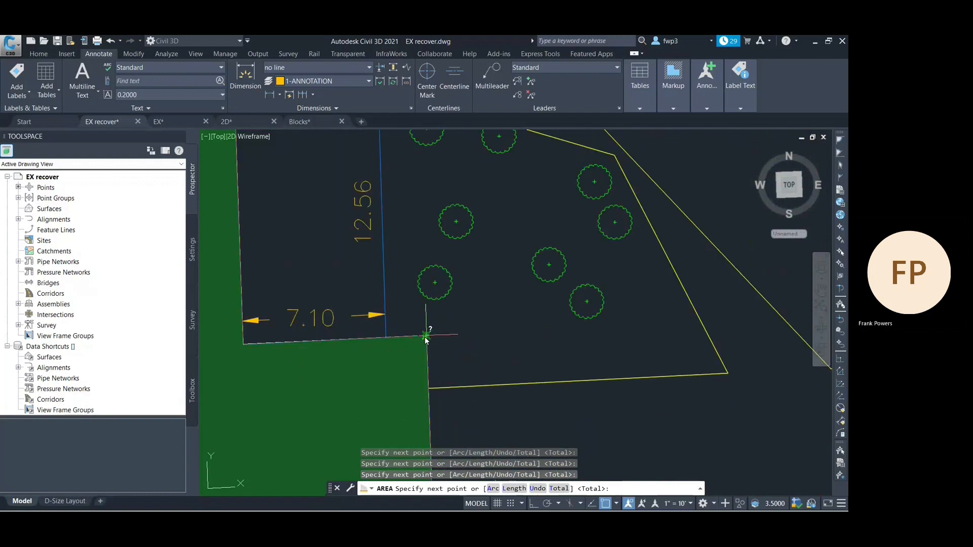
pyautogui.rightClick(438, 338)
pyautogui.click(442, 344)
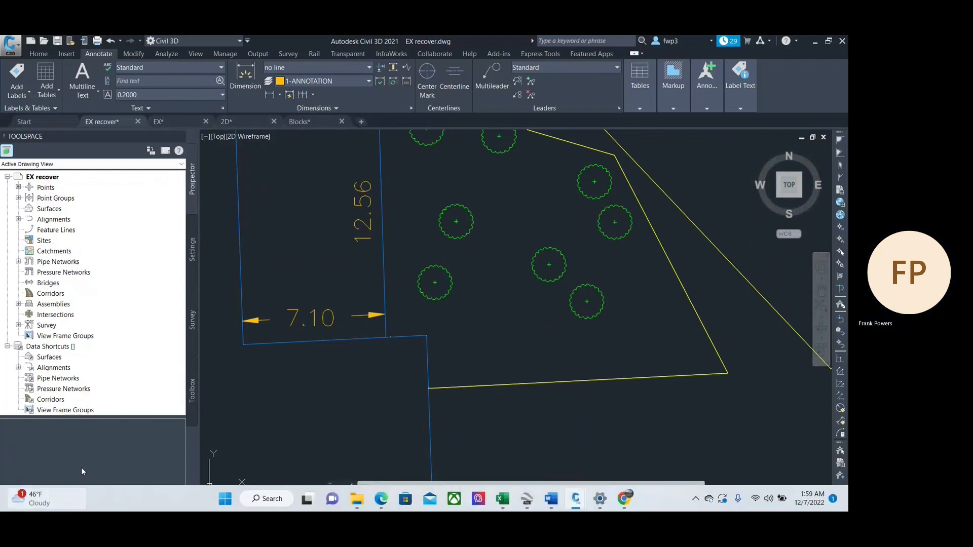
# Step: Return to the D-Size Layout and add the line "3076.46 SQ FT" to the single family home label, saving the text changes
pyautogui.click(65, 500)
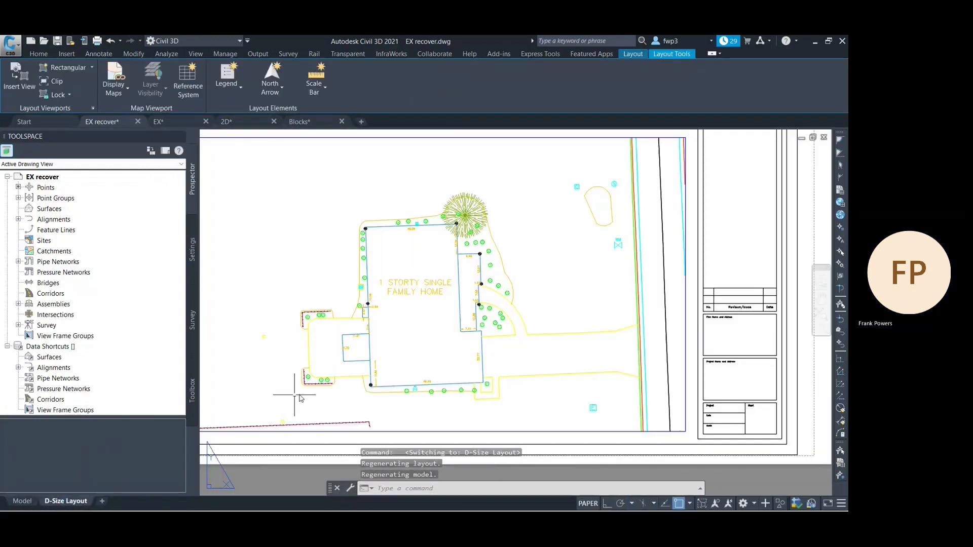
pyautogui.doubleClick(435, 286)
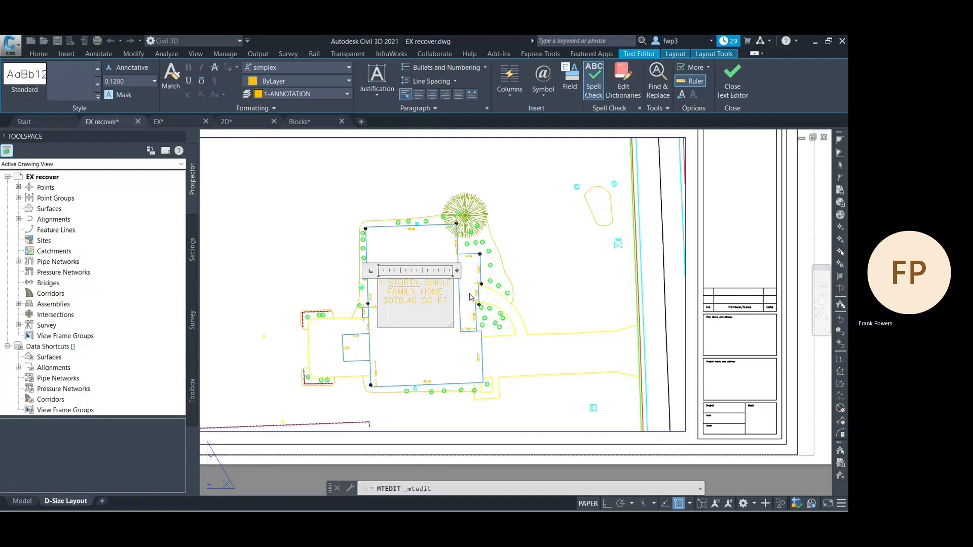
pyautogui.press('Escape')
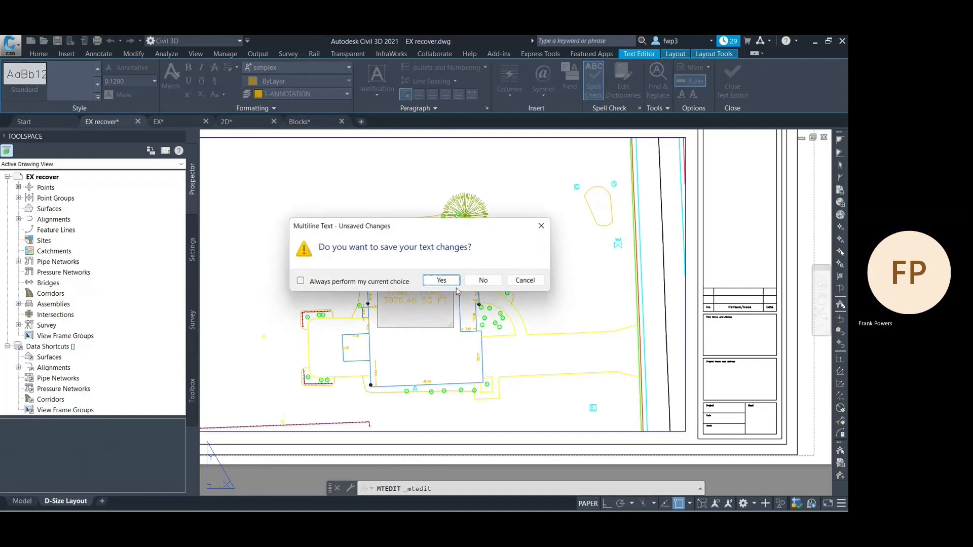
pyautogui.click(442, 280)
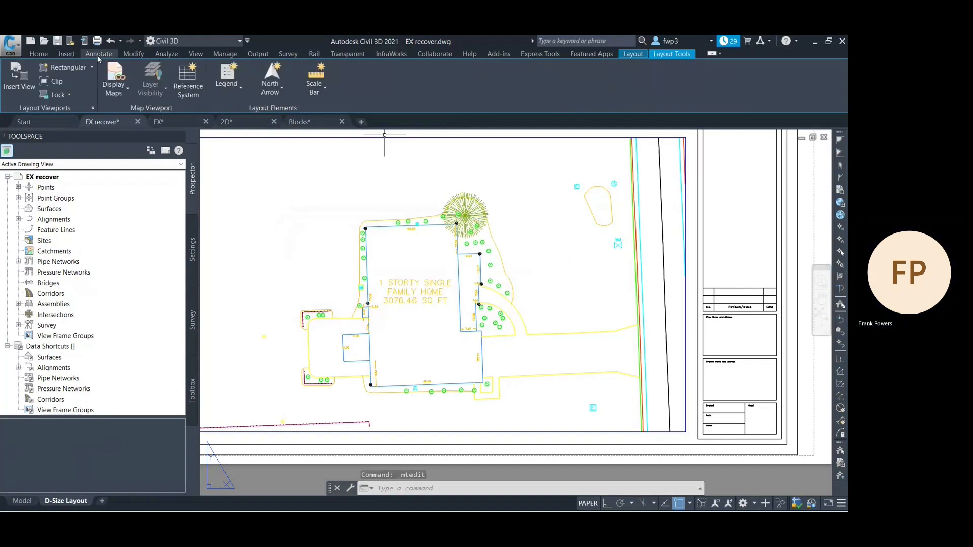
pyautogui.click(52, 57)
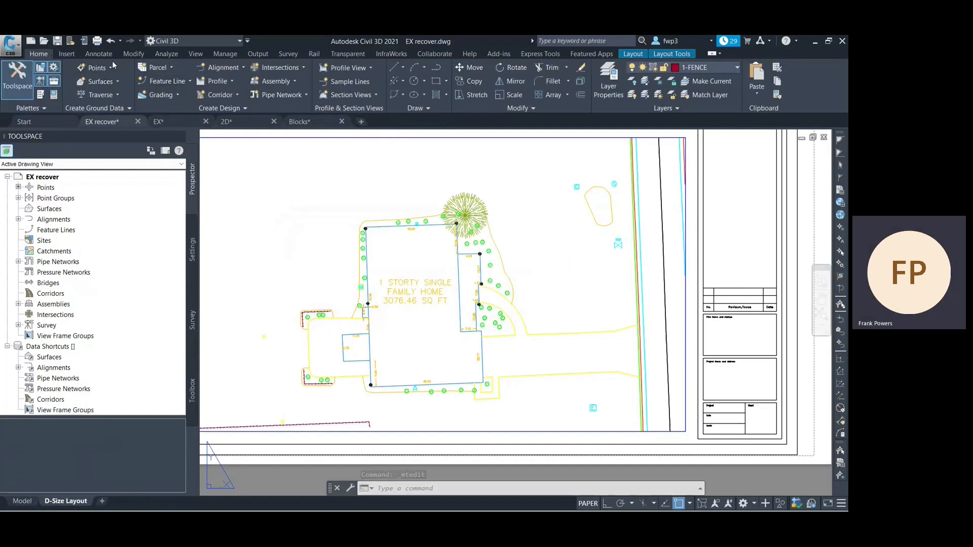
pyautogui.click(99, 53)
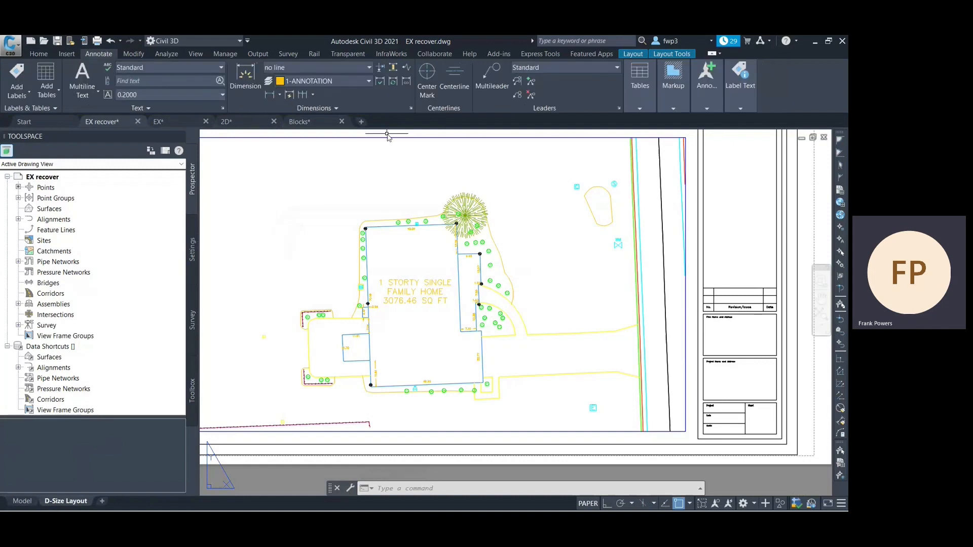
pyautogui.click(493, 78)
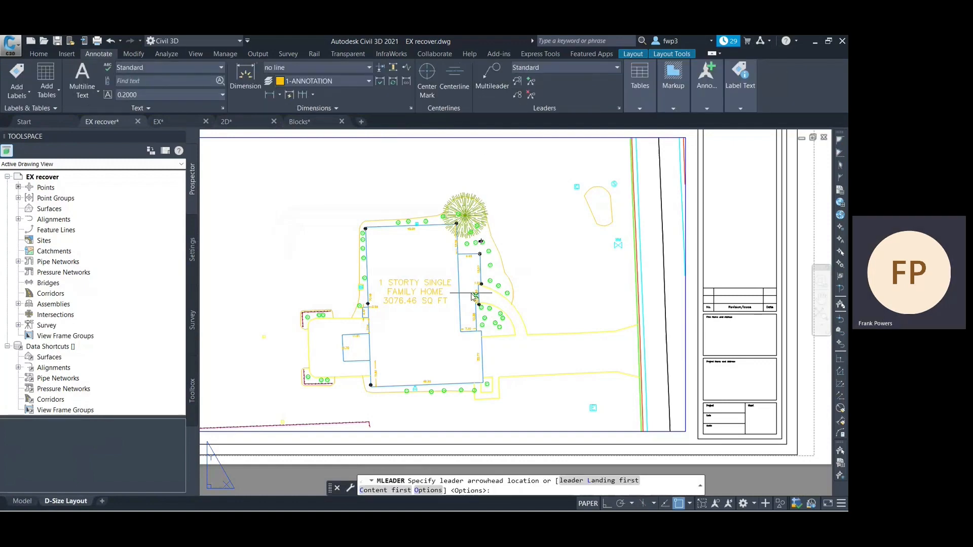
pyautogui.scroll(4, 471, 273)
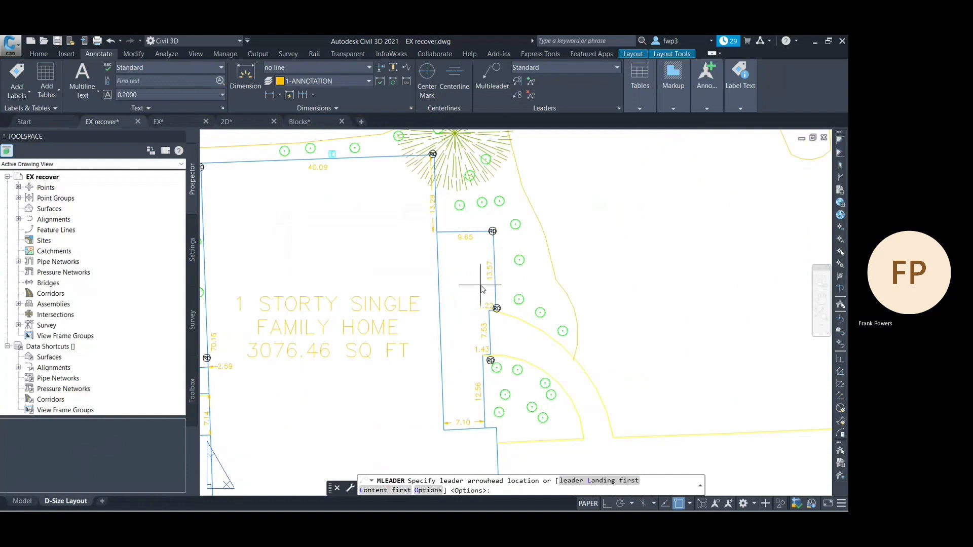
pyautogui.click(481, 285)
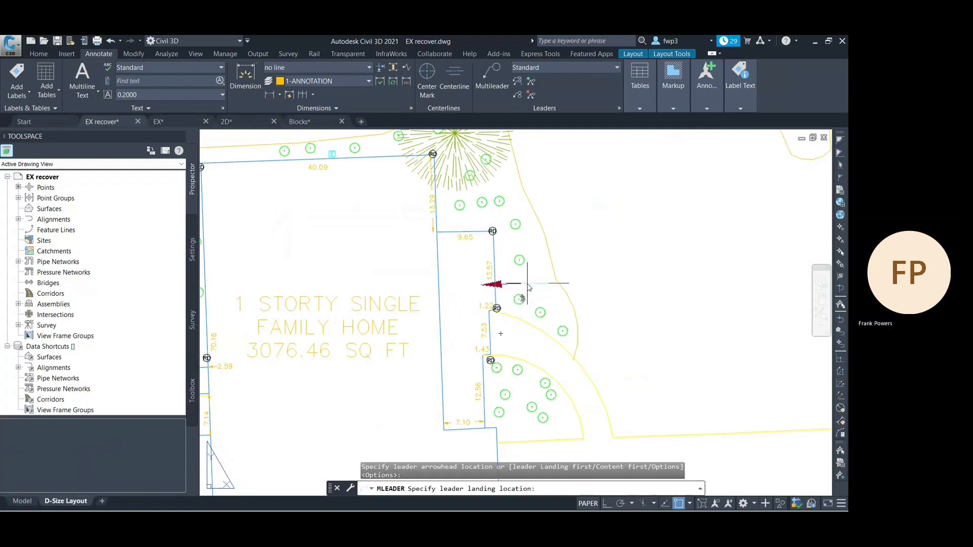
pyautogui.press('Escape')
# Step: Make 1-ANNOTATION the current layer in the Layer Properties Manager and close the manager
pyautogui.write('LAY')
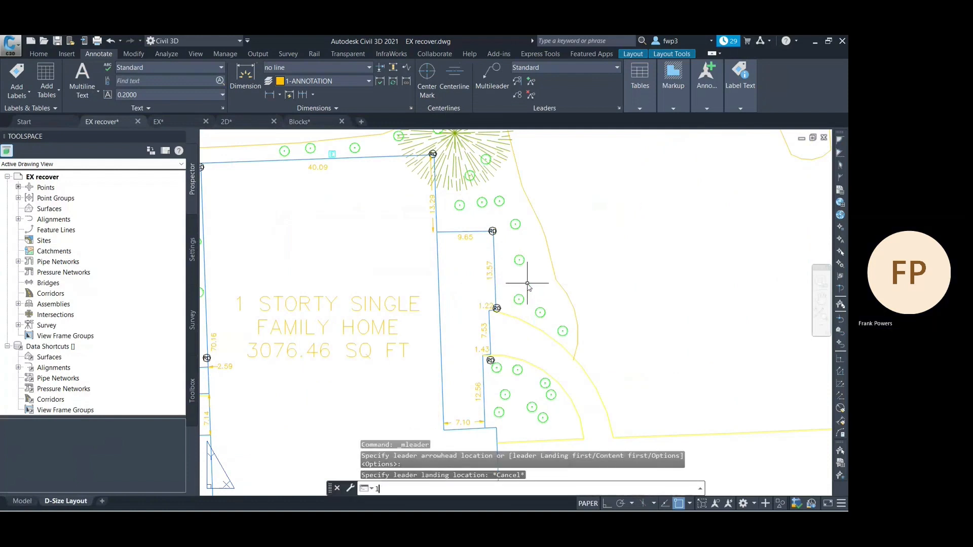
pyautogui.press('Return')
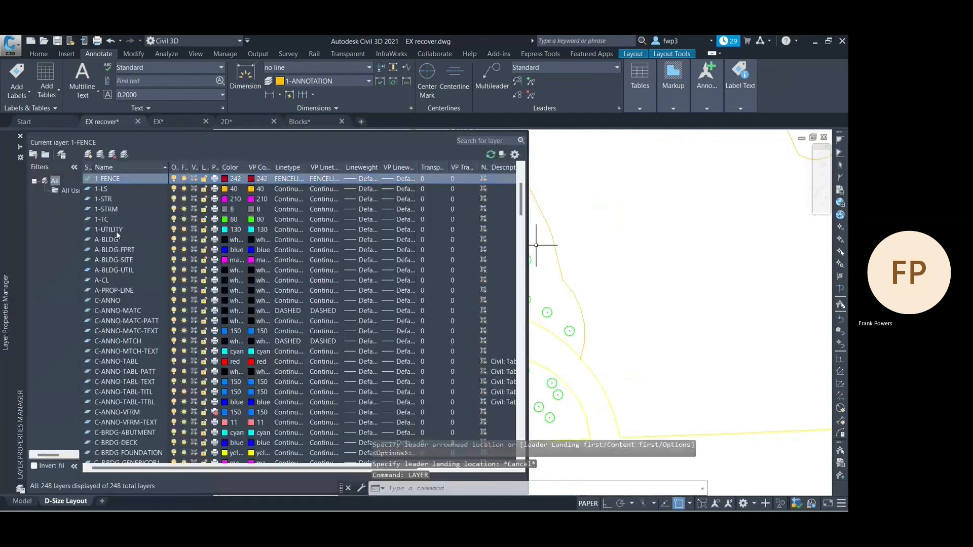
pyautogui.scroll(1, 102, 232)
pyautogui.scroll(3, 102, 232)
pyautogui.click(88, 290)
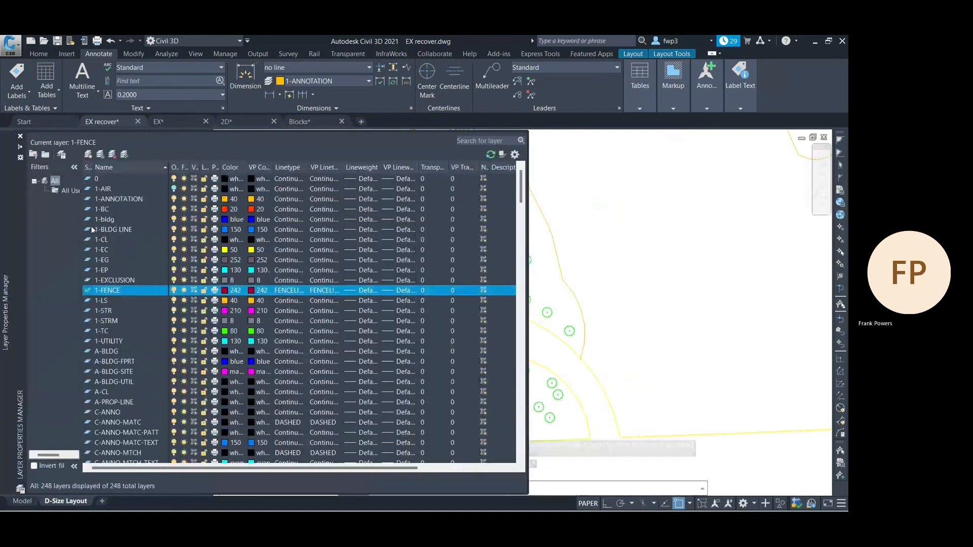
pyautogui.scroll(-1, 86, 294)
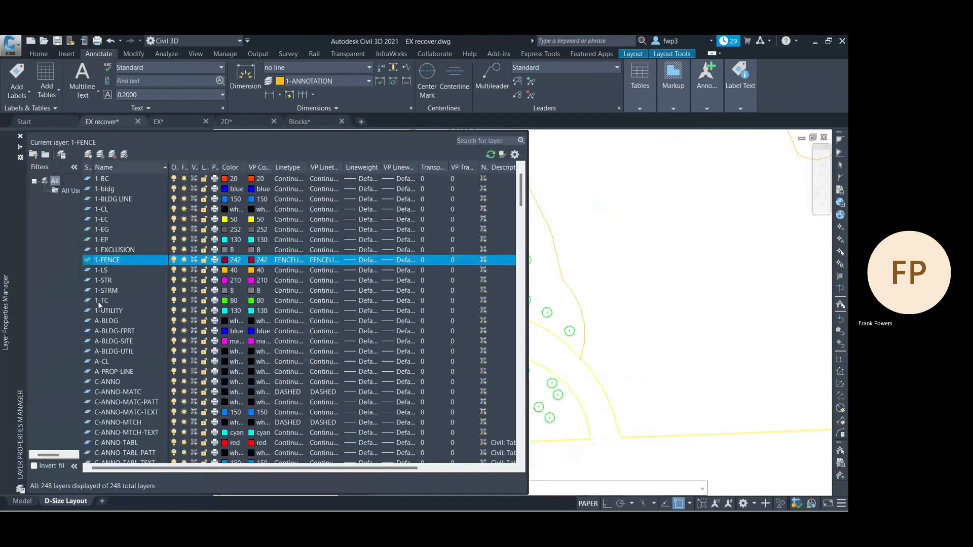
pyautogui.scroll(1, 123, 237)
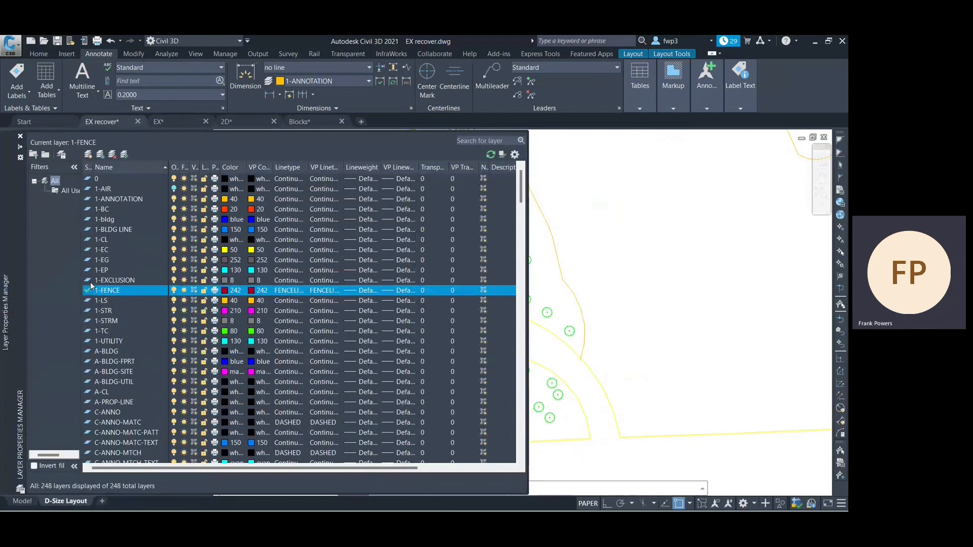
pyautogui.click(87, 200)
pyautogui.doubleClick(87, 201)
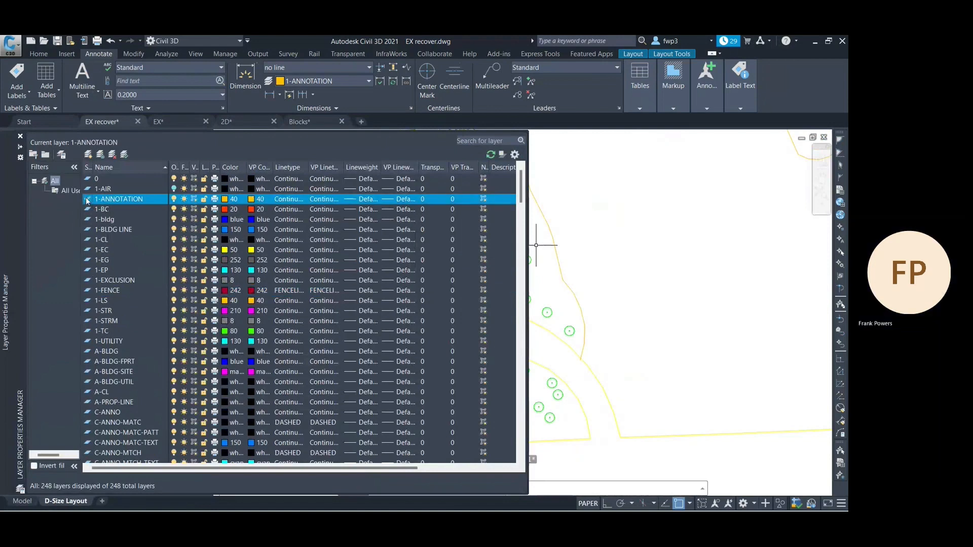
pyautogui.click(20, 136)
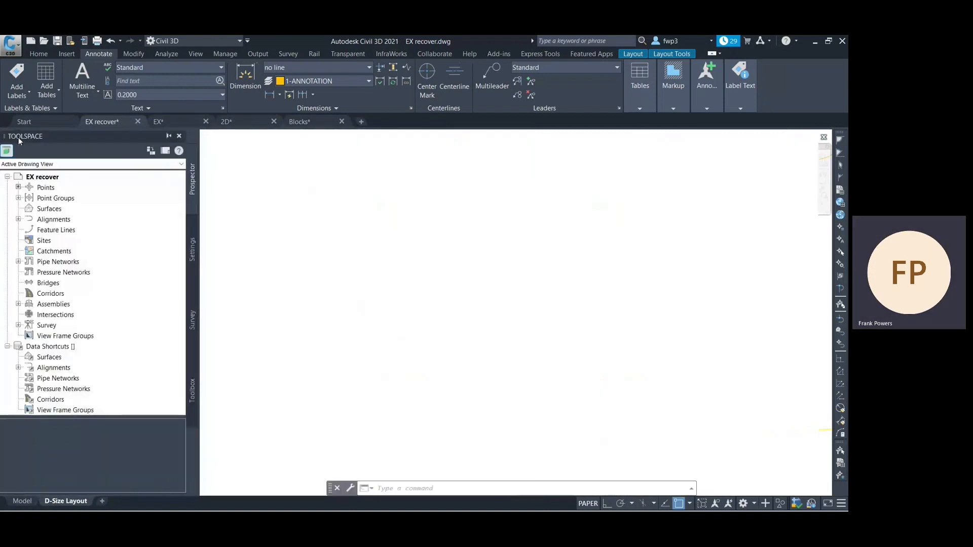
# Step: Start a multileader pointing from the east at the porch strip beside the 13.57 dimension, with the text height set to 0.09
pyautogui.click(491, 76)
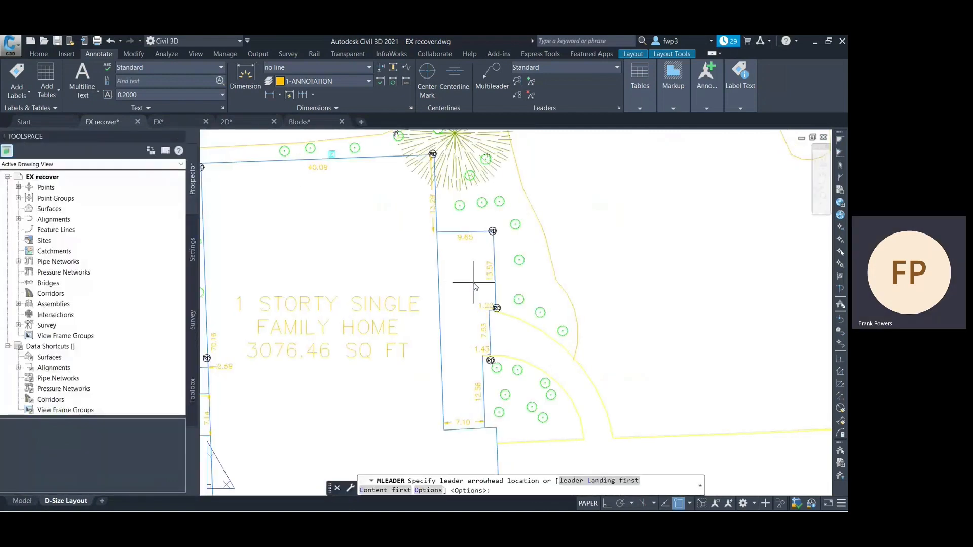
pyautogui.click(470, 287)
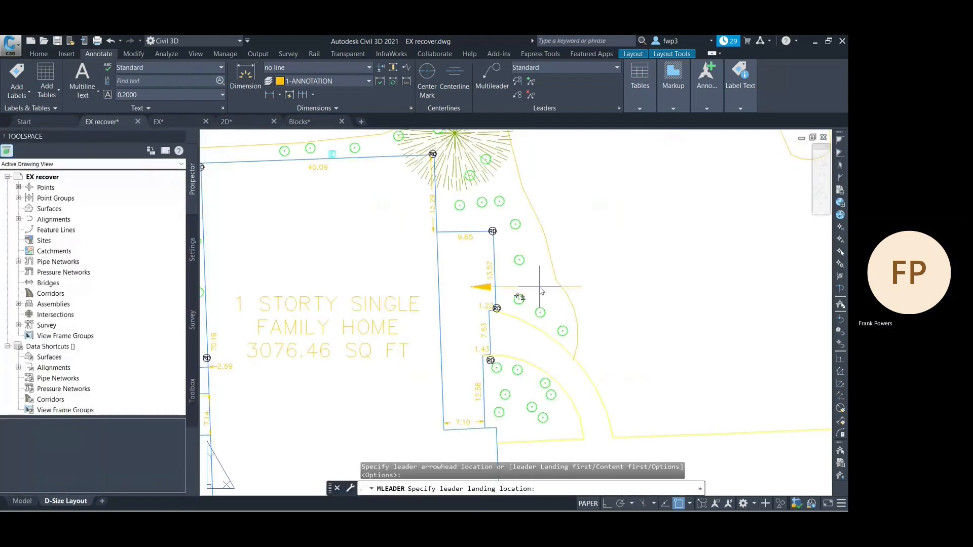
pyautogui.click(561, 289)
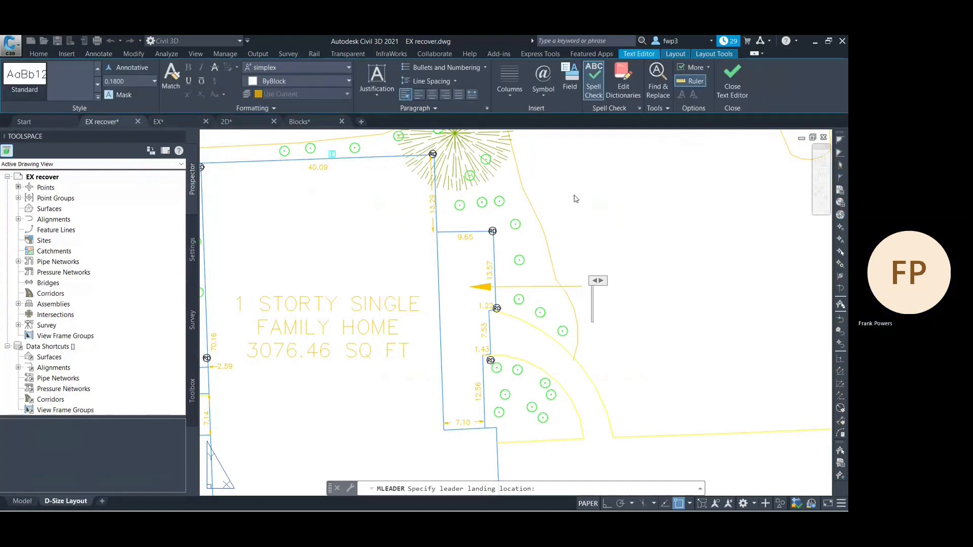
pyautogui.click(141, 82)
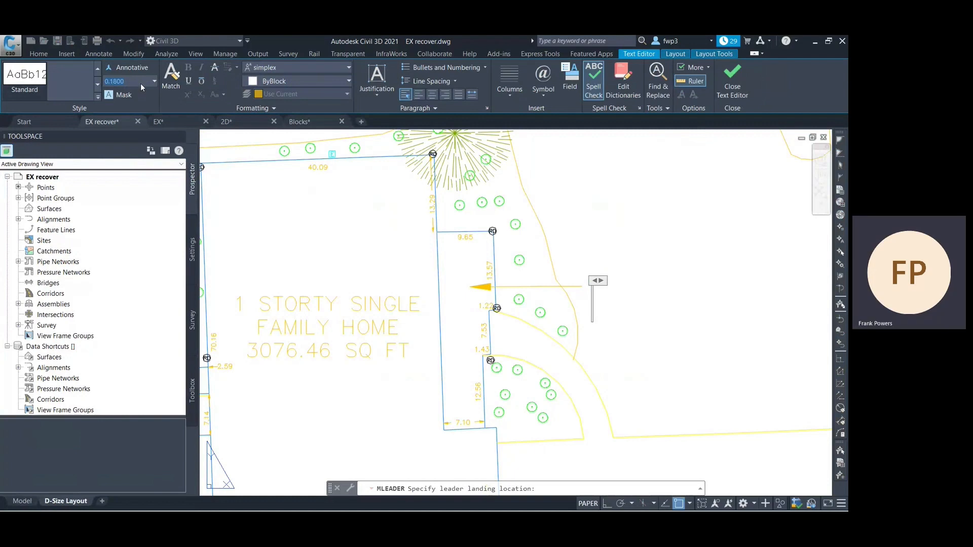
pyautogui.write('0.0')
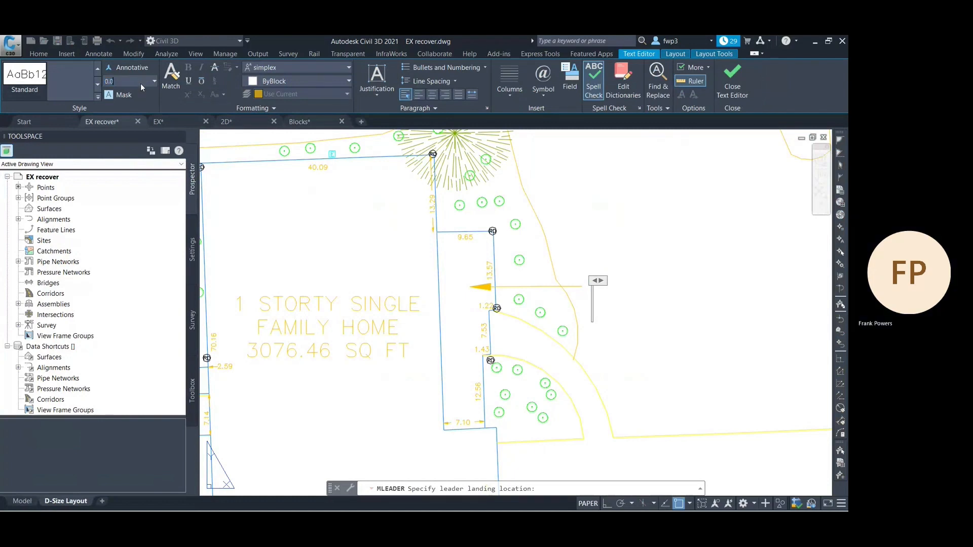
pyautogui.write('9')
# Step: Write the leader note as "FRONT PORCH" over "XXX SQ FT" and save the text changes
pyautogui.write('nt')
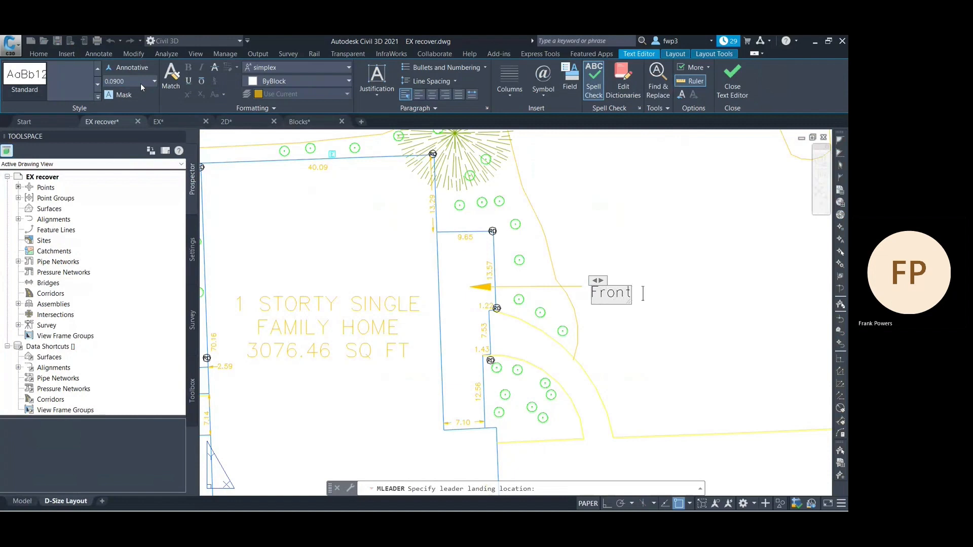
pyautogui.press('BackSpace')
pyautogui.press('BackSpace')
pyautogui.press('BackSpace')
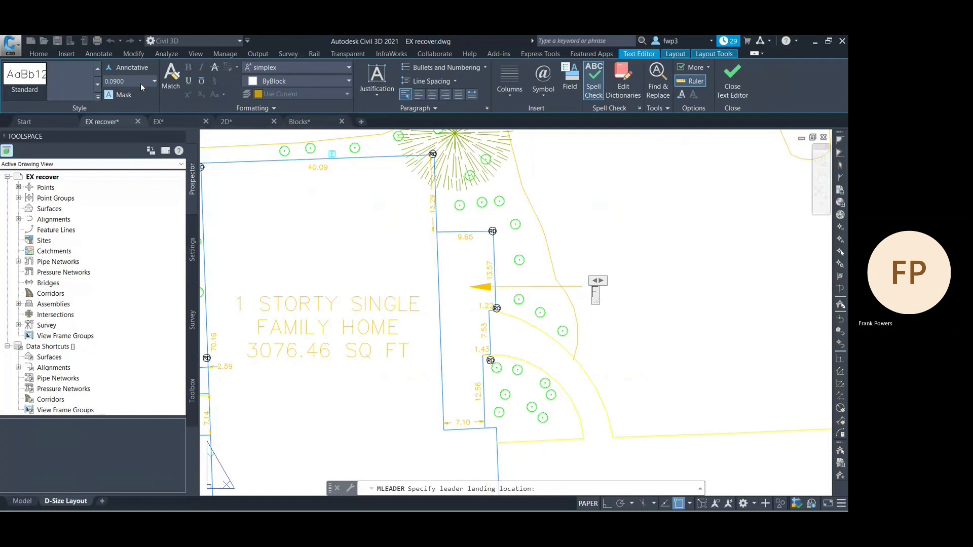
pyautogui.write('ONT PO')
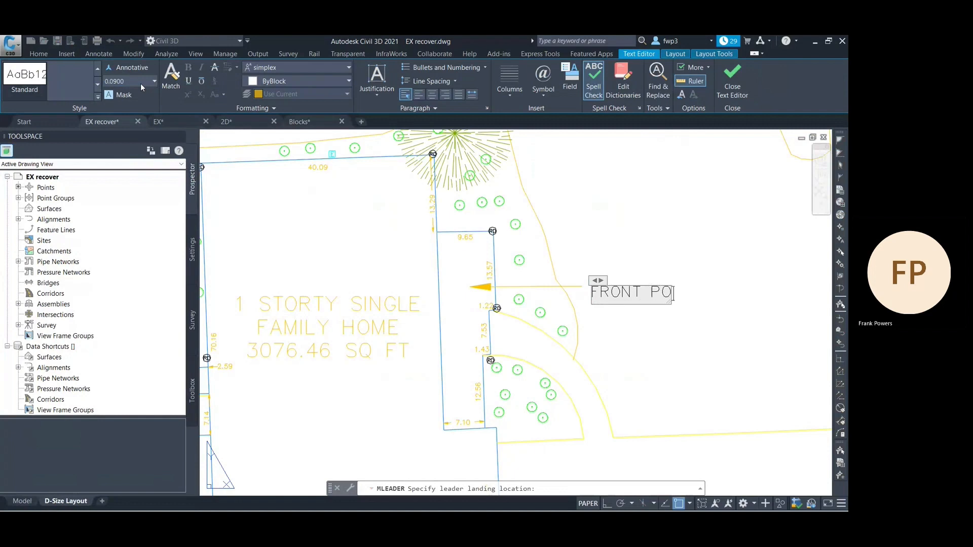
pyautogui.write('RCH')
pyautogui.press('Return')
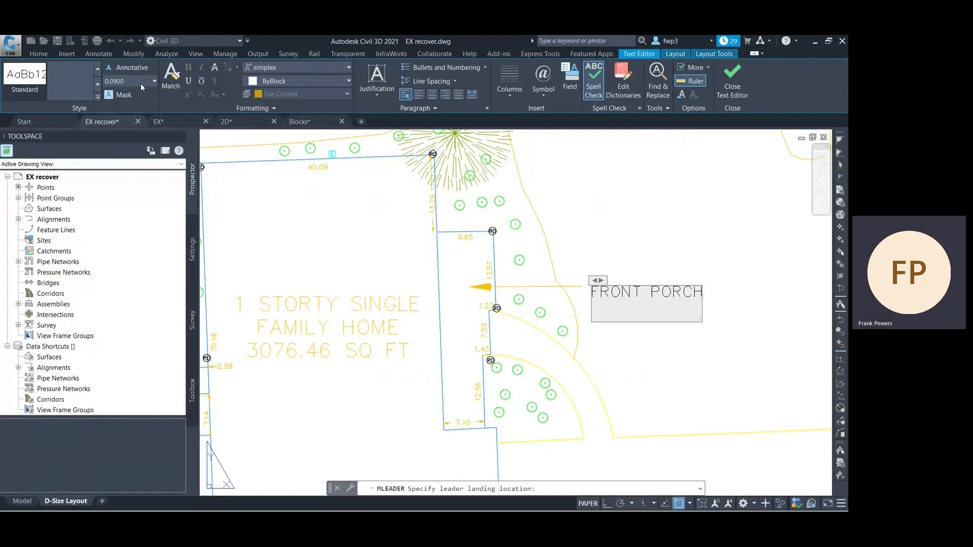
pyautogui.write('XXX SQ FT')
pyautogui.press('Escape')
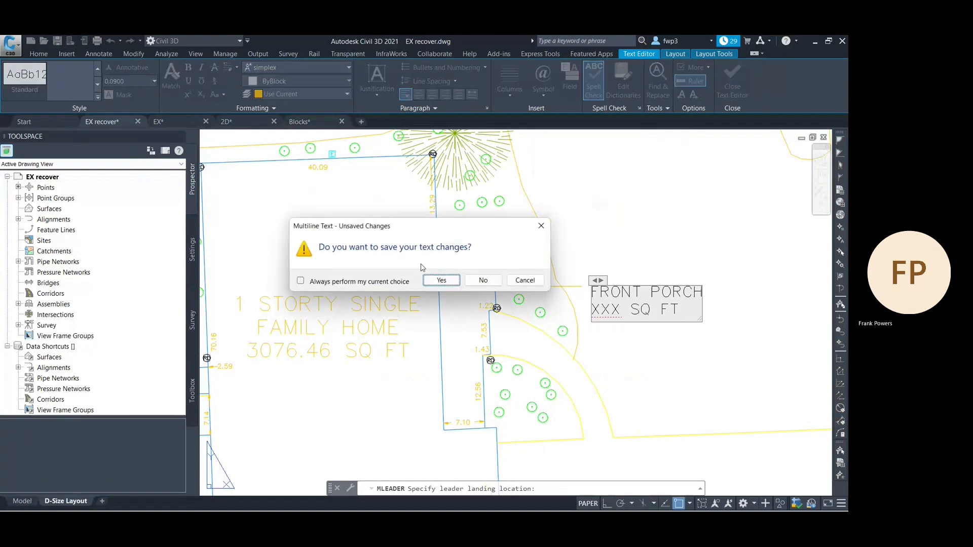
pyautogui.click(441, 280)
pyautogui.scroll(-6, 471, 299)
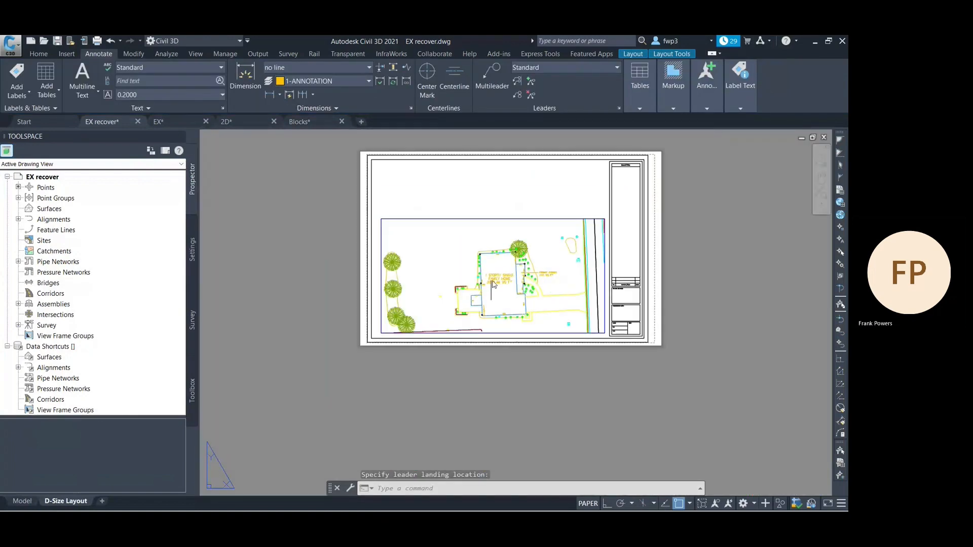
pyautogui.scroll(4, 471, 303)
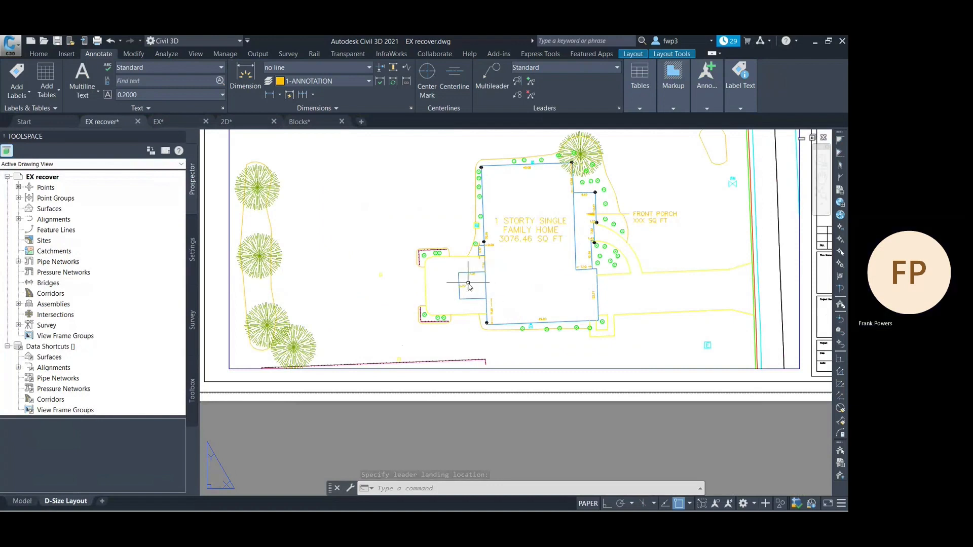
pyautogui.scroll(-5, 466, 283)
pyautogui.press('Escape')
# Step: Insert the built-in Arrow 19 north arrow for the site plan viewport, placing it in the blank area above the viewport's east end
pyautogui.scroll(2, 468, 284)
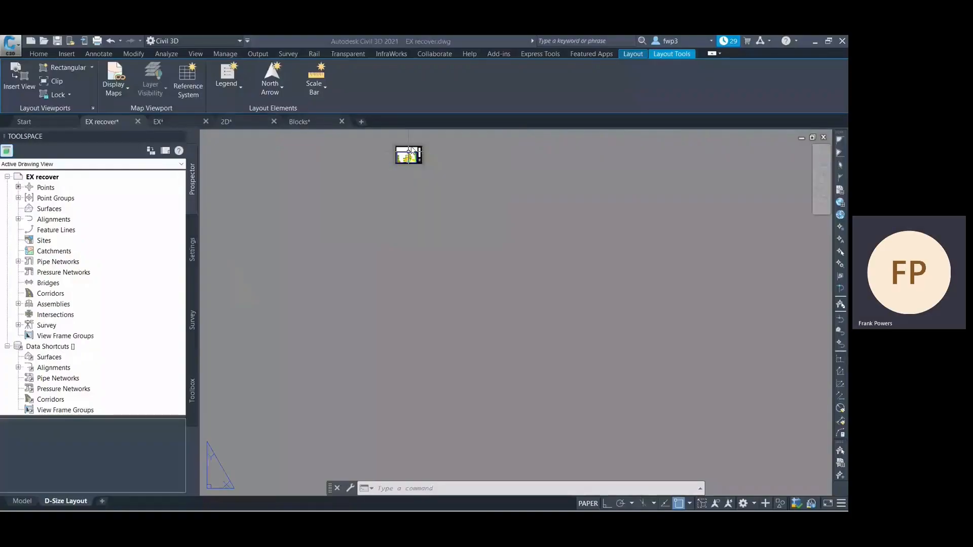
pyautogui.scroll(8, 412, 145)
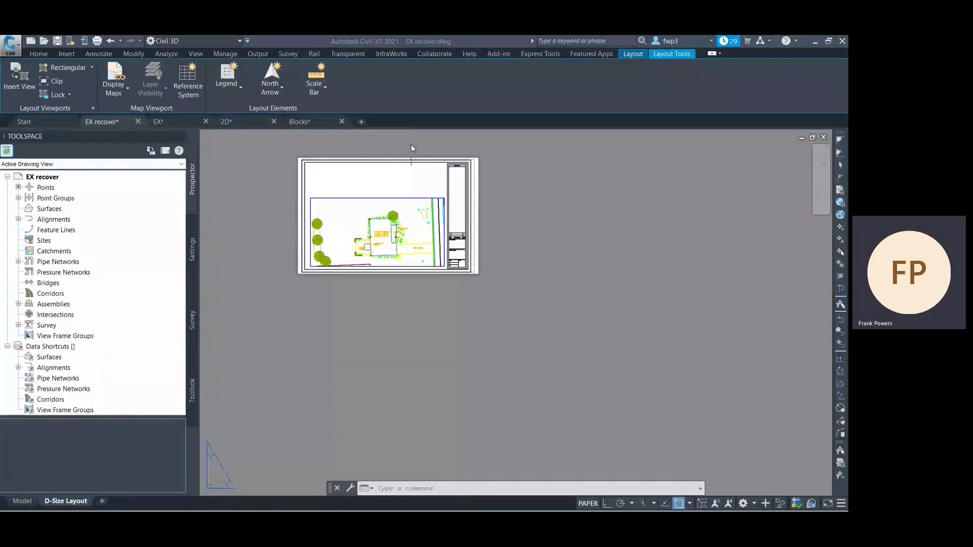
pyautogui.click(274, 81)
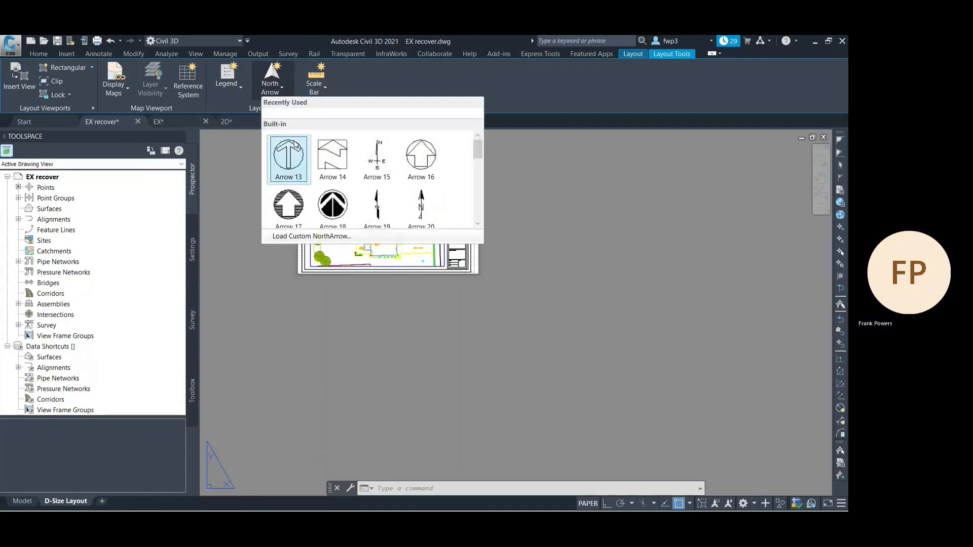
pyautogui.scroll(-1, 376, 157)
pyautogui.click(375, 178)
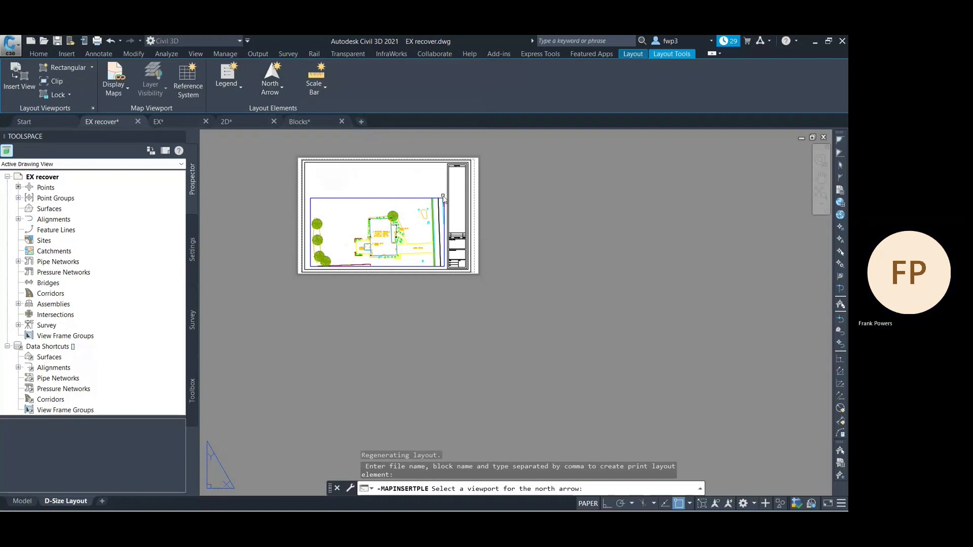
pyautogui.scroll(2, 433, 195)
pyautogui.scroll(2, 411, 194)
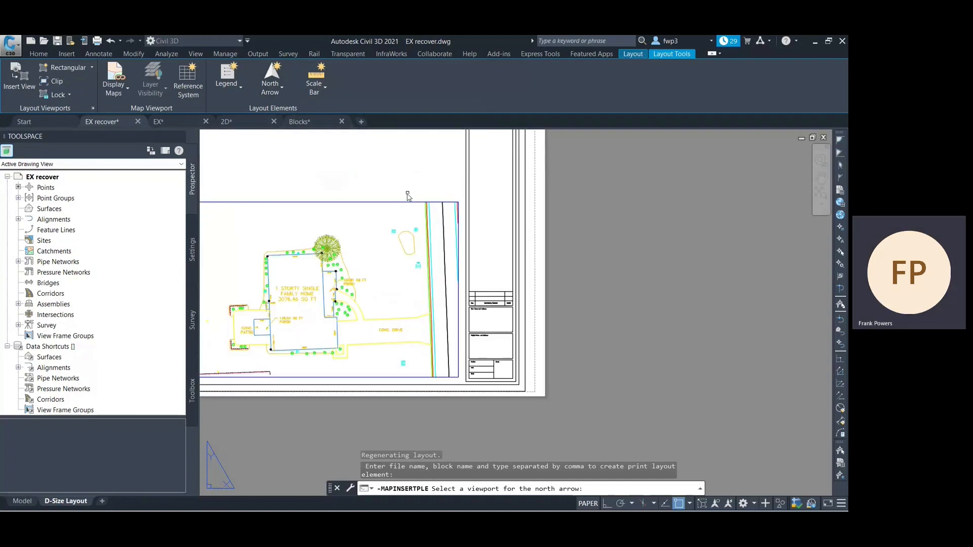
pyautogui.click(407, 204)
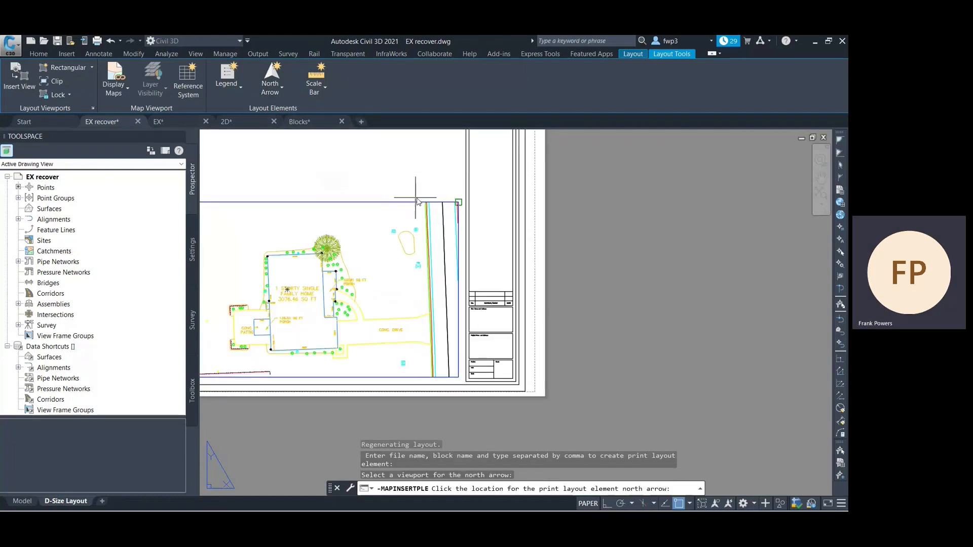
pyautogui.scroll(-4, 419, 201)
pyautogui.scroll(4, 413, 190)
pyautogui.click(408, 176)
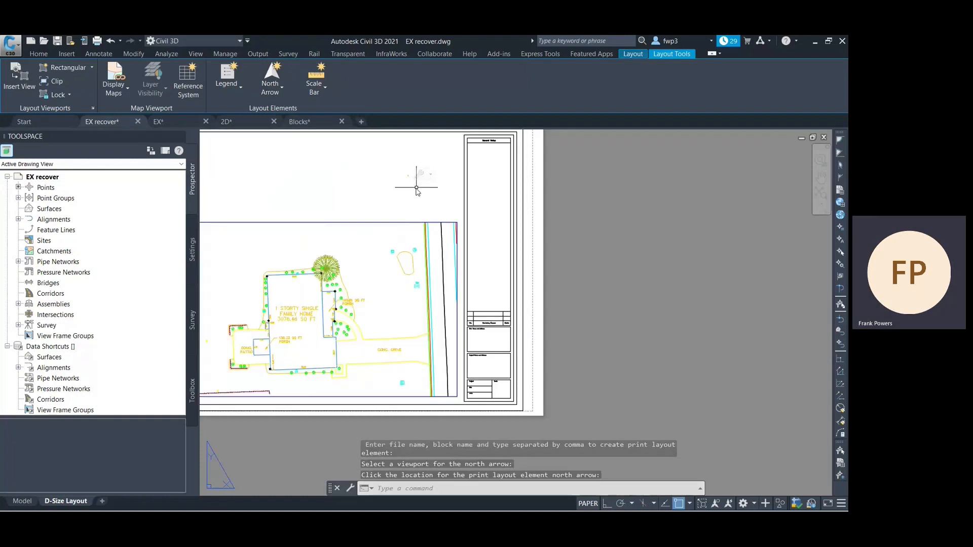
# Step: Scale up the north arrow from a base point at its lower end, picking the new size freehand
pyautogui.scroll(6, 408, 169)
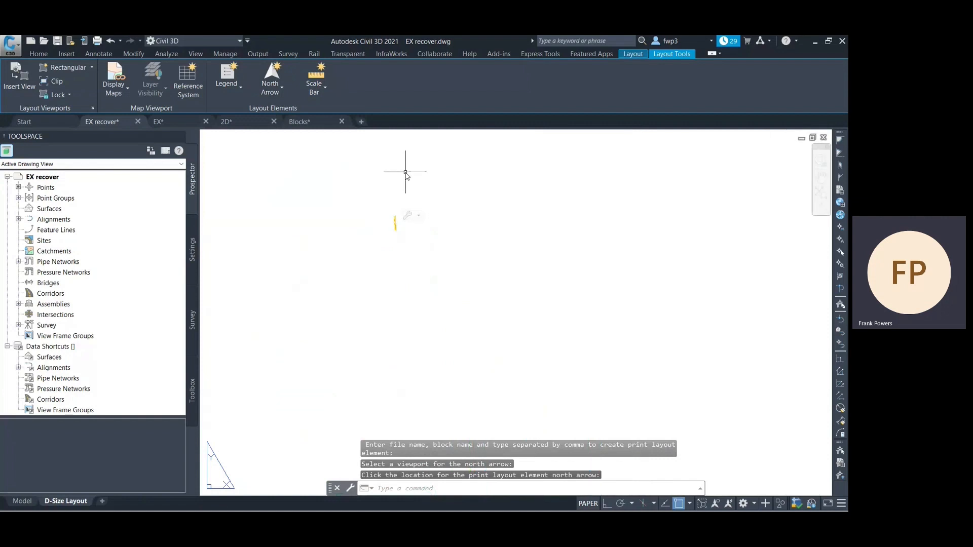
pyautogui.scroll(-3, 407, 171)
pyautogui.scroll(5, 409, 185)
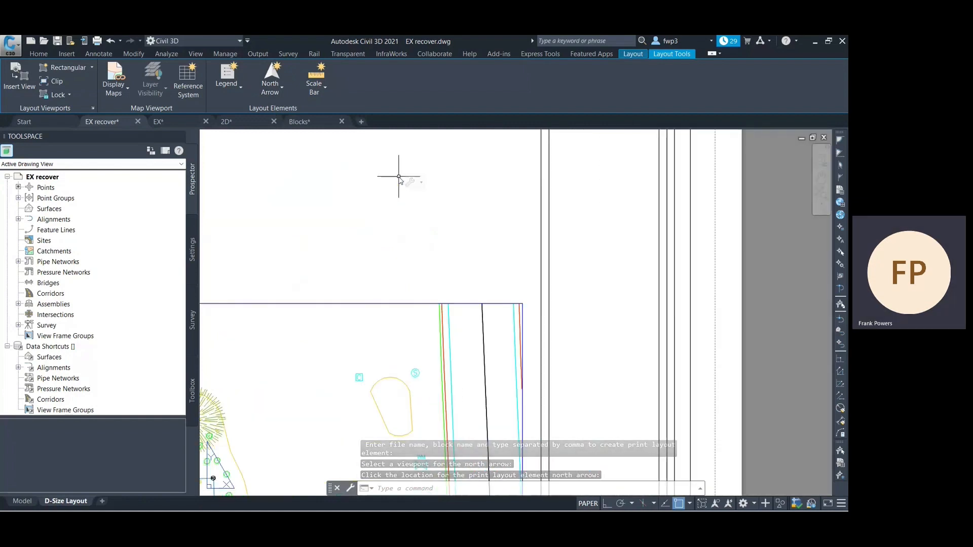
pyautogui.click(402, 183)
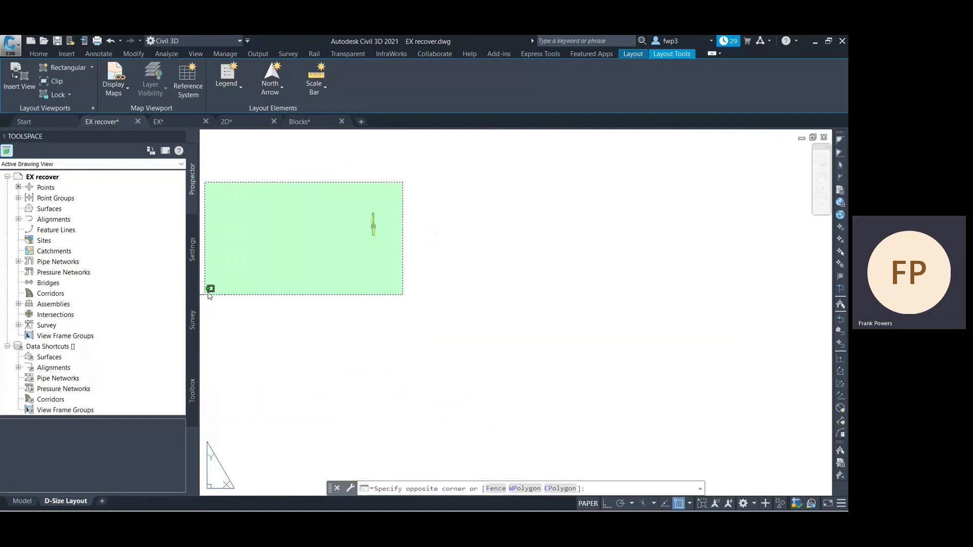
pyautogui.click(275, 278)
pyautogui.write('S')
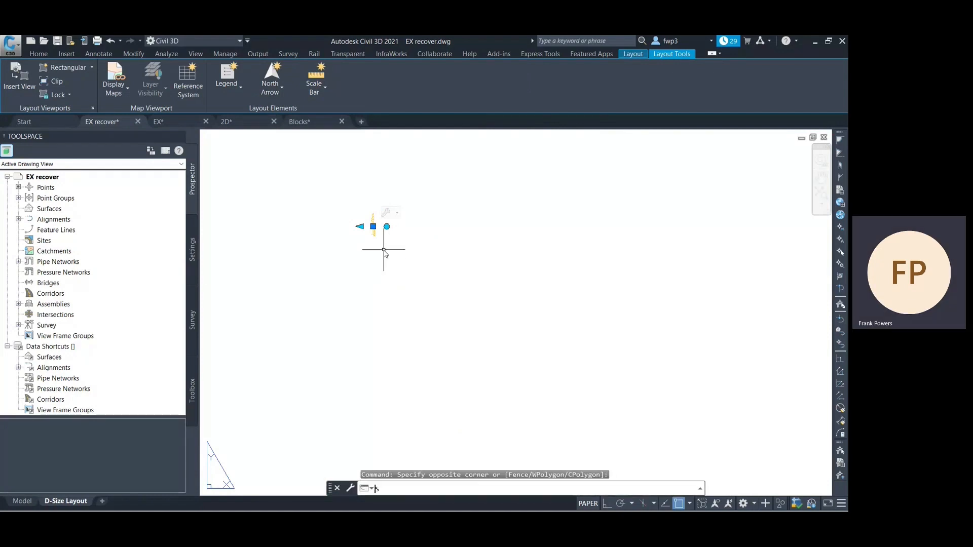
pyautogui.write('CALE')
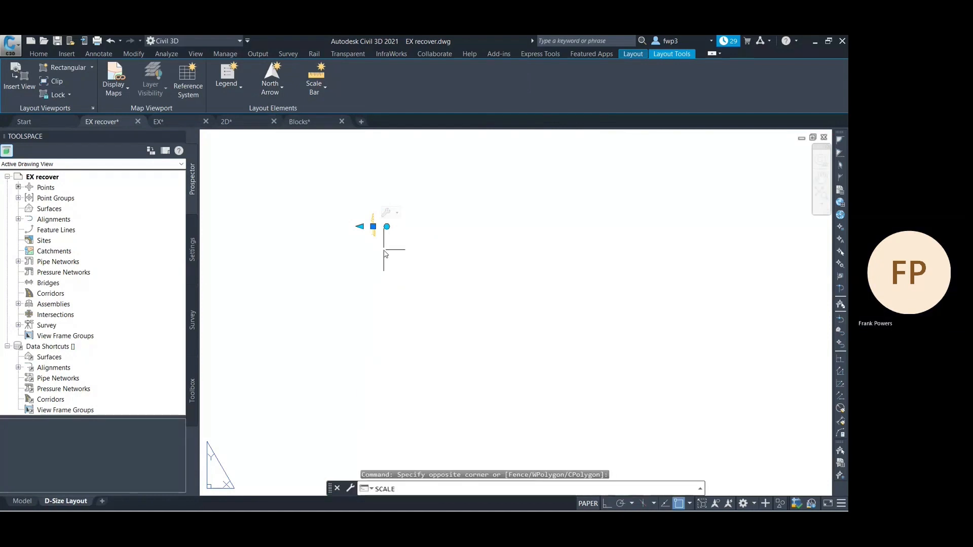
pyautogui.press('Return')
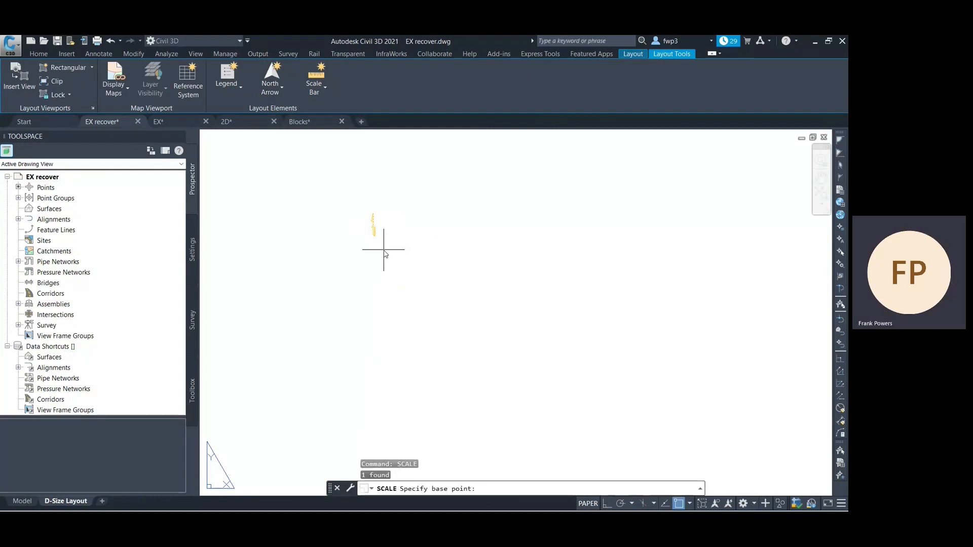
pyautogui.click(373, 234)
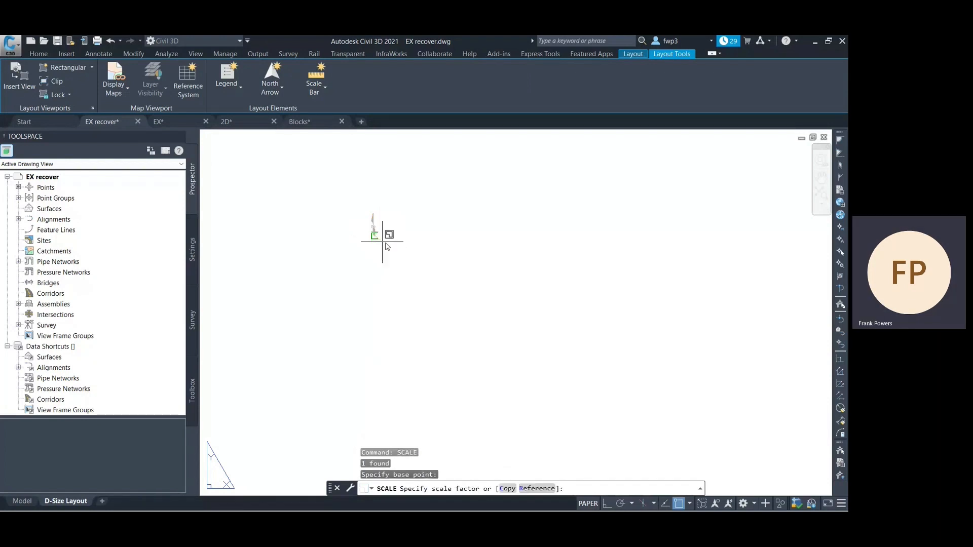
pyautogui.scroll(-4, 416, 261)
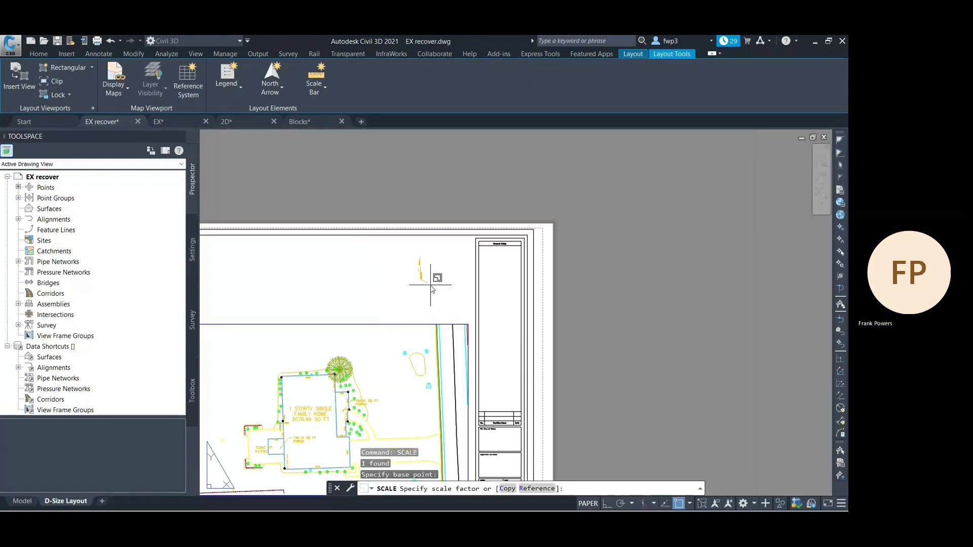
pyautogui.click(426, 276)
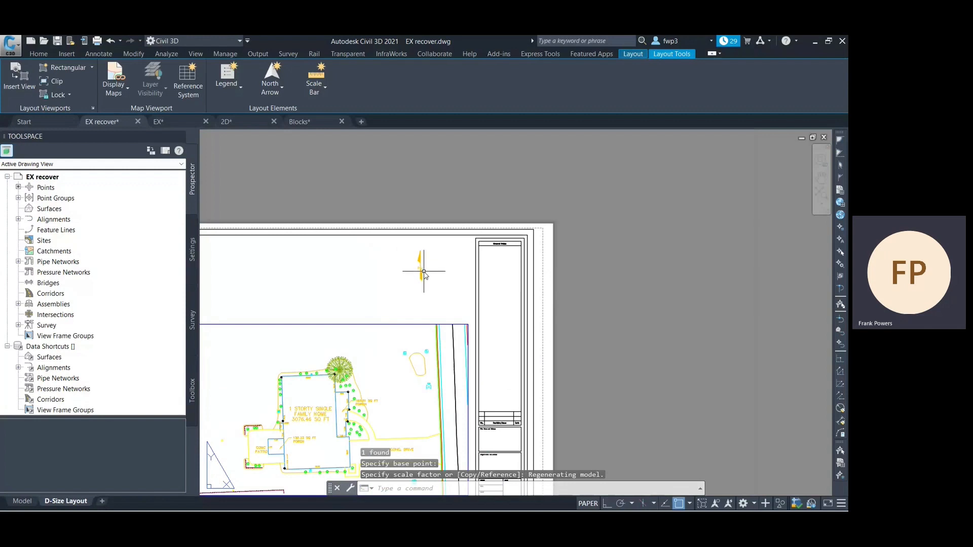
# Step: Move the enlarged north arrow into the sheet's upper corner beside the General Notes block
pyautogui.click(424, 273)
pyautogui.click(420, 268)
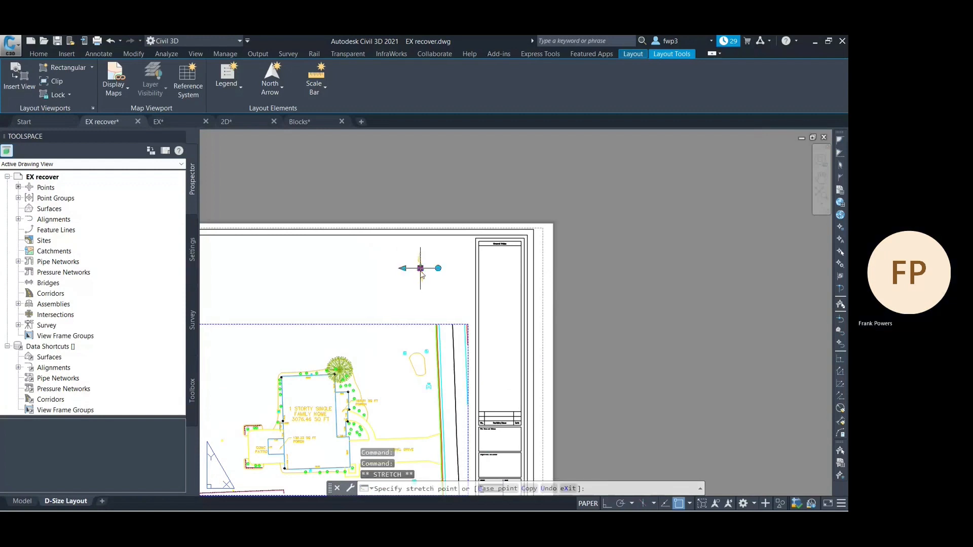
pyautogui.scroll(2, 460, 261)
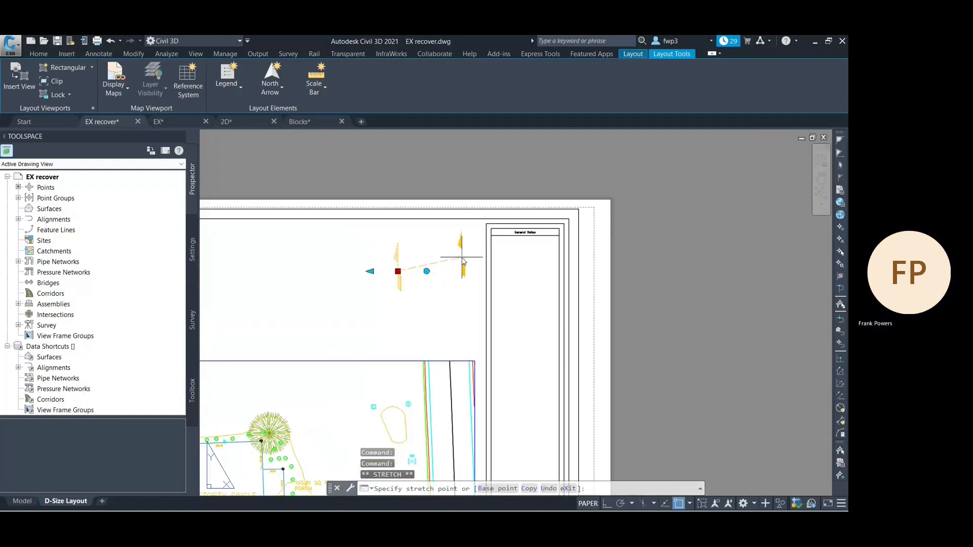
pyautogui.click(461, 257)
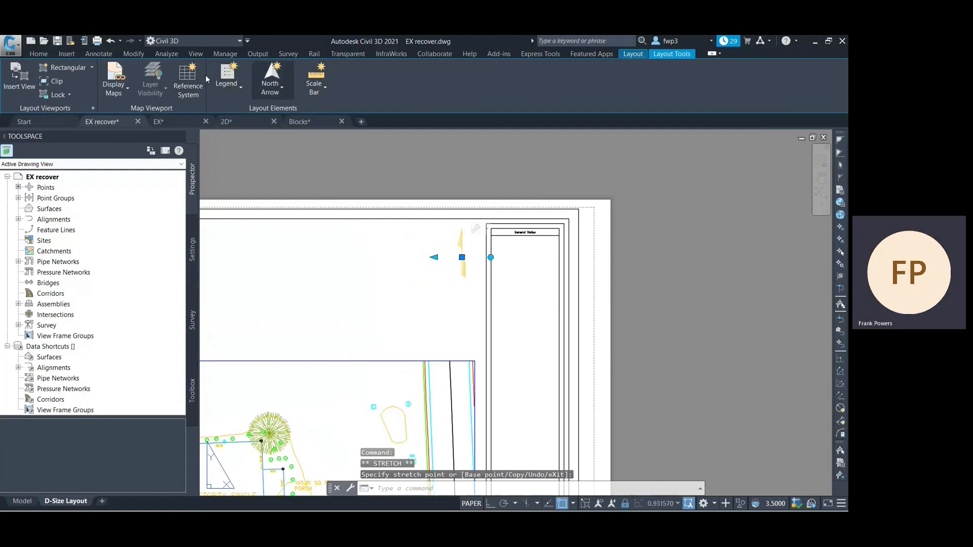
pyautogui.click(238, 89)
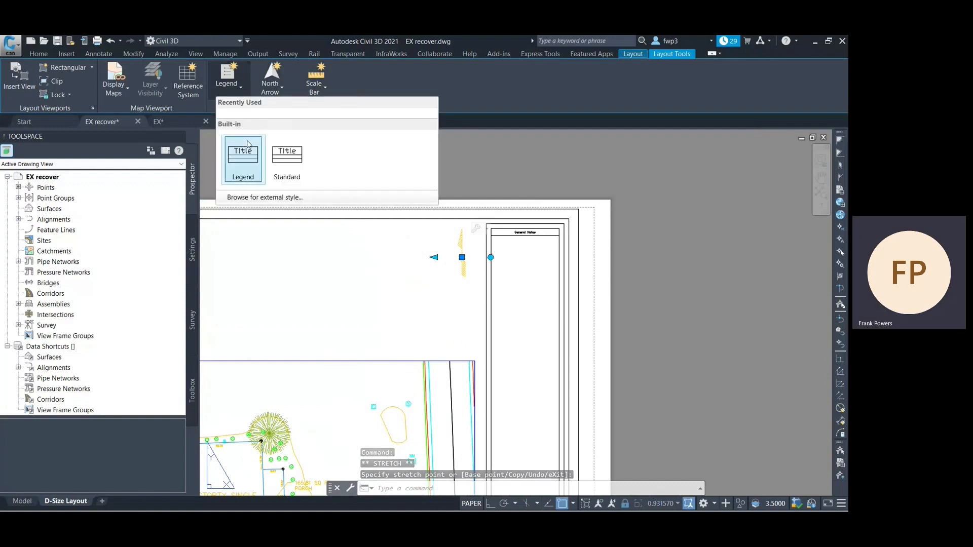
pyautogui.click(321, 92)
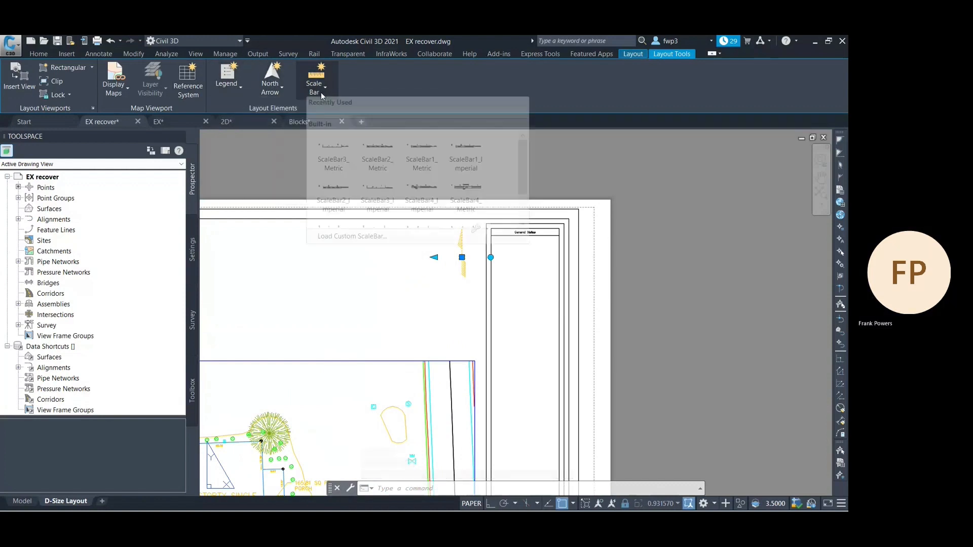
pyautogui.scroll(-1, 376, 164)
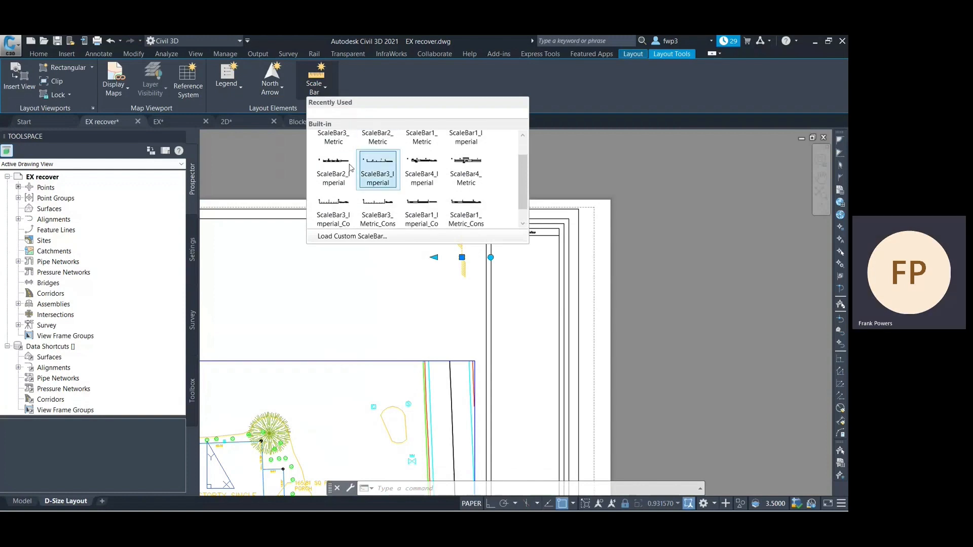
pyautogui.click(343, 164)
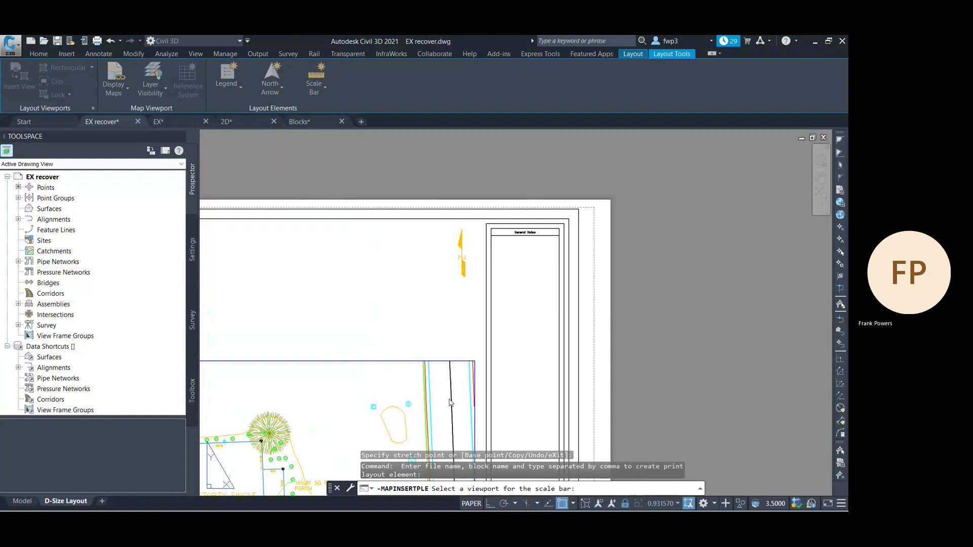
pyautogui.click(376, 361)
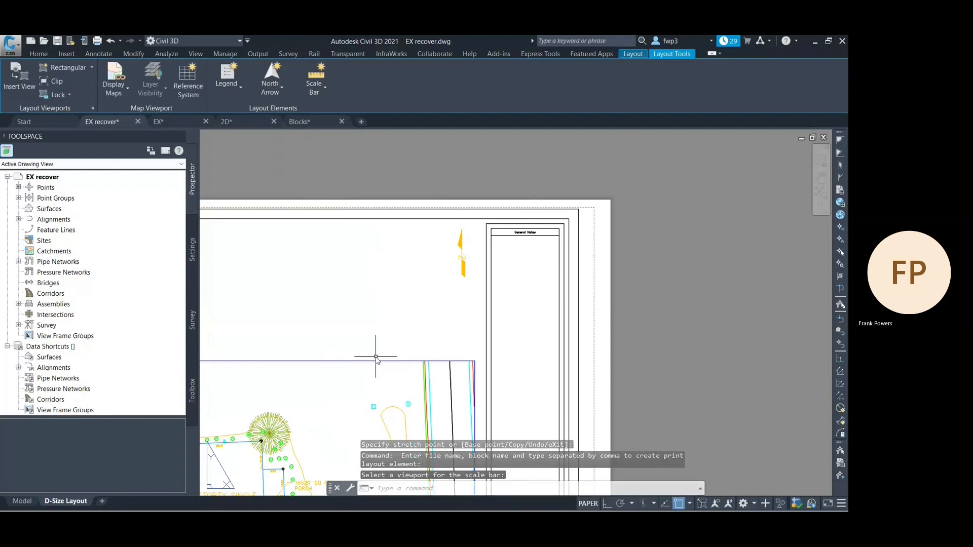
pyautogui.click(326, 97)
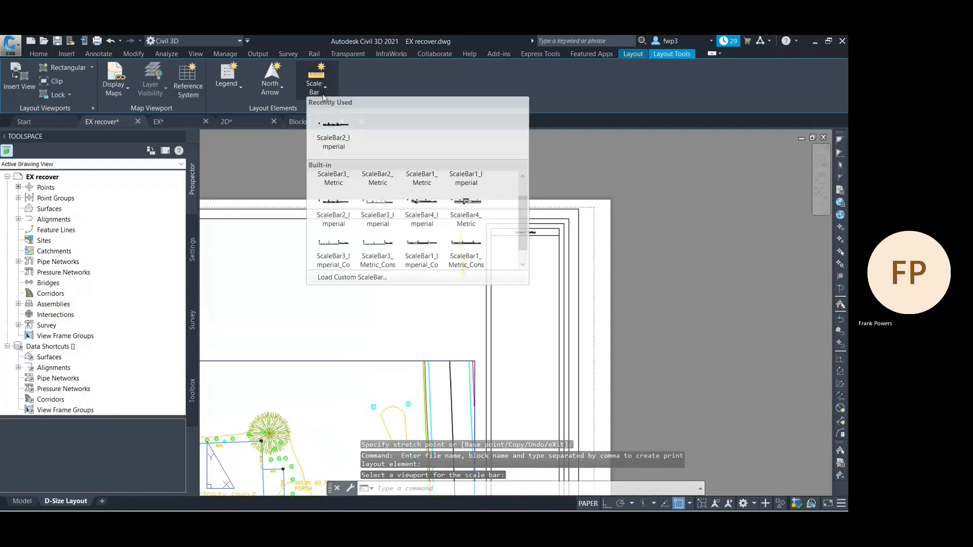
pyautogui.click(336, 214)
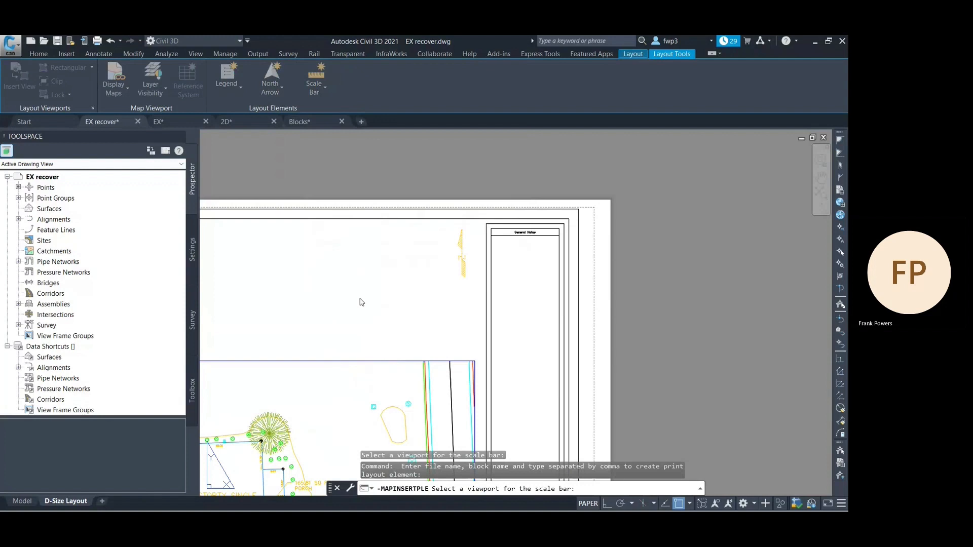
pyautogui.press('Escape')
pyautogui.scroll(-8, 362, 255)
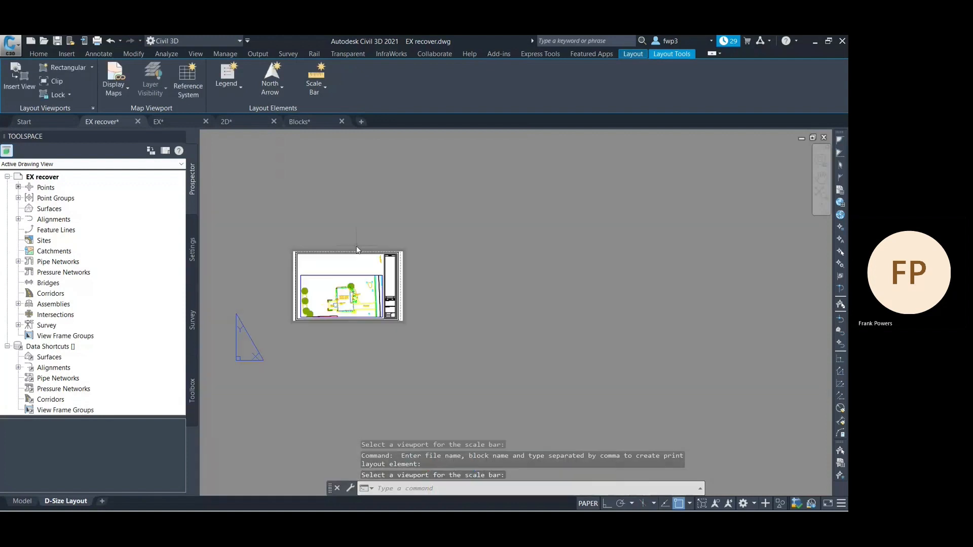
pyautogui.scroll(4, 361, 255)
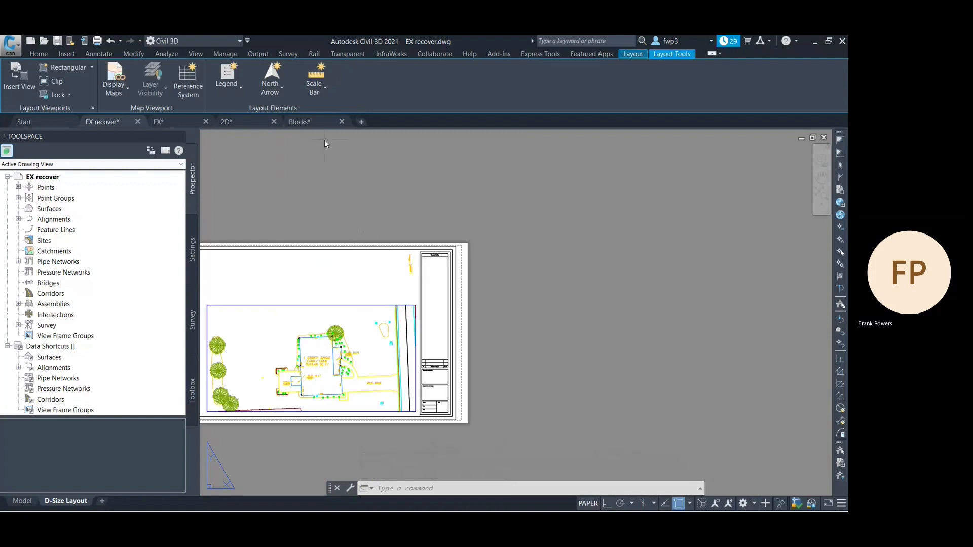
pyautogui.doubleClick(373, 307)
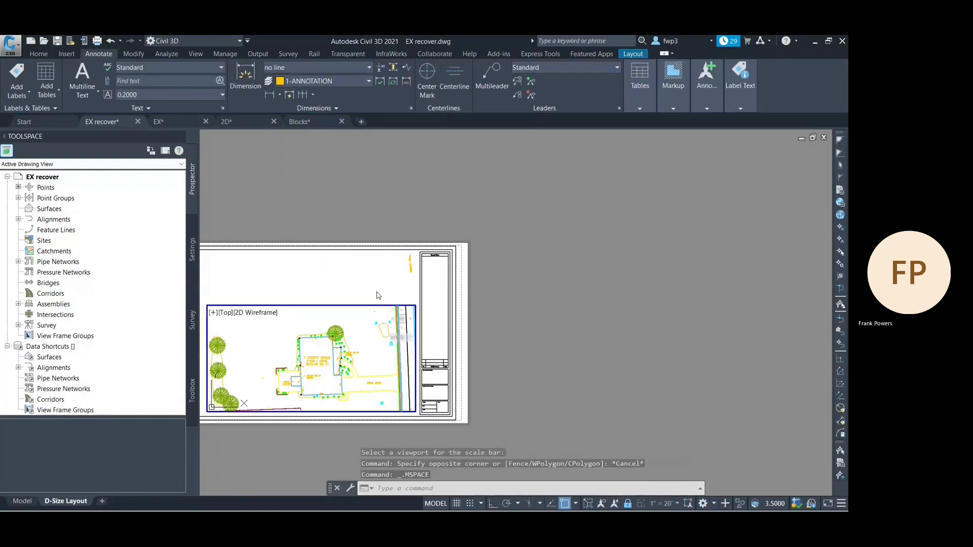
pyautogui.press('Escape')
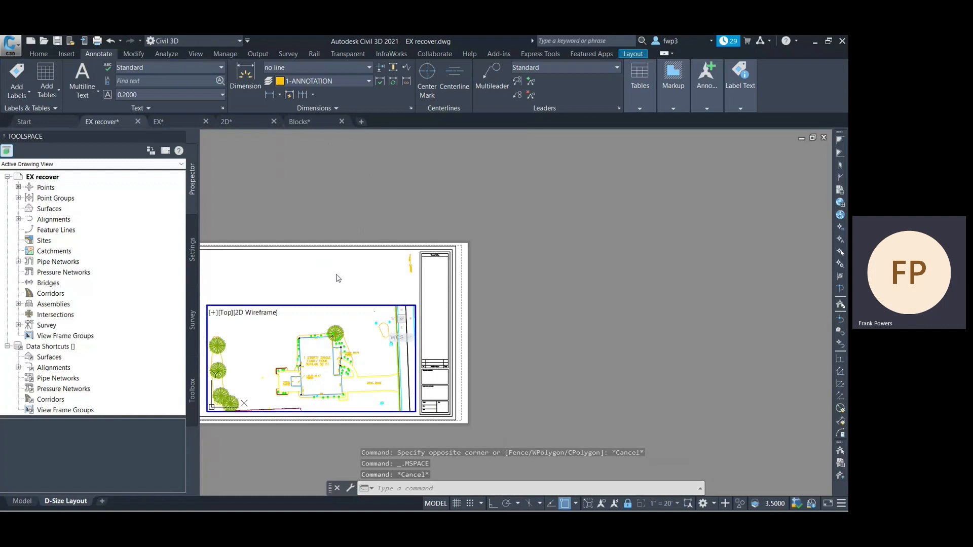
pyautogui.doubleClick(337, 279)
pyautogui.click(327, 96)
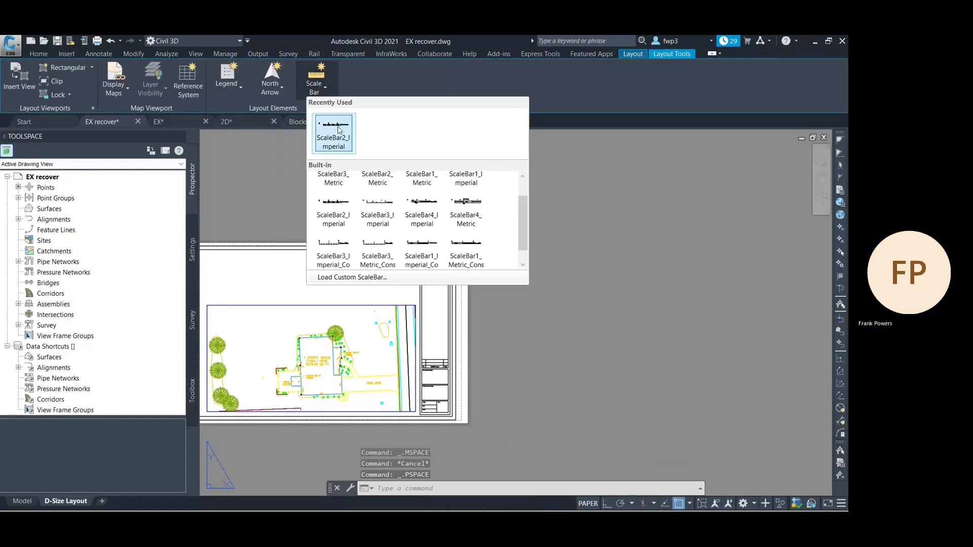
pyautogui.click(333, 212)
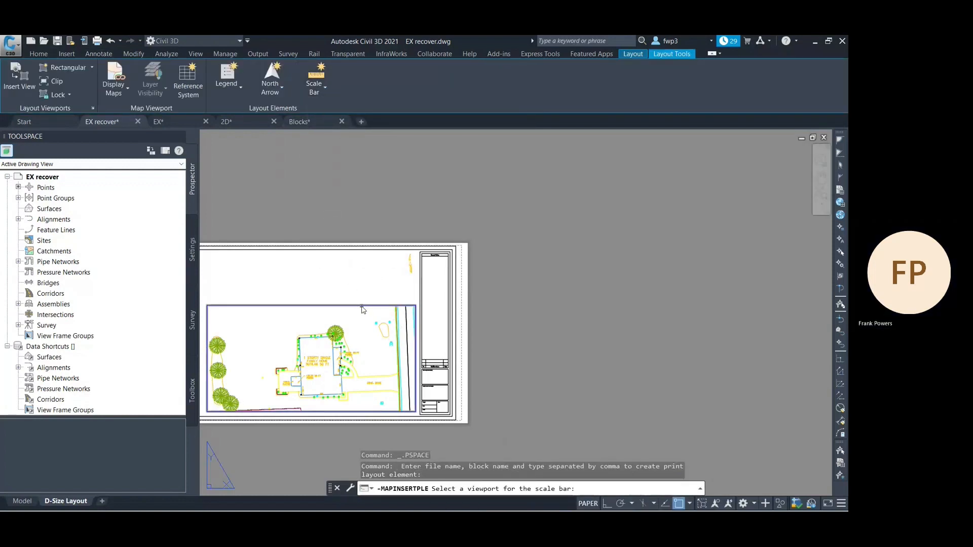
pyautogui.click(363, 306)
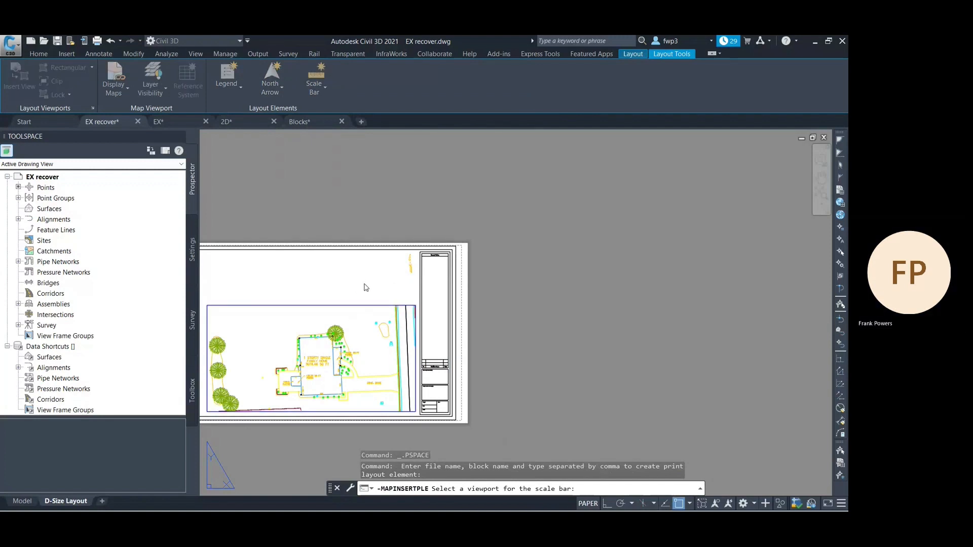
pyautogui.press('Escape')
pyautogui.press('Escape')
pyautogui.press('Escape')
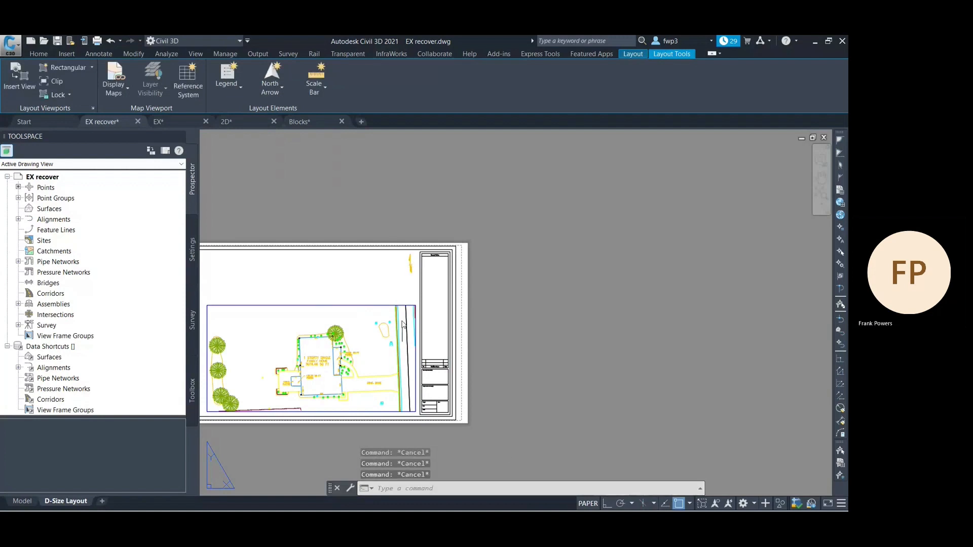
pyautogui.scroll(1, 402, 320)
pyautogui.click(384, 291)
pyautogui.click(334, 323)
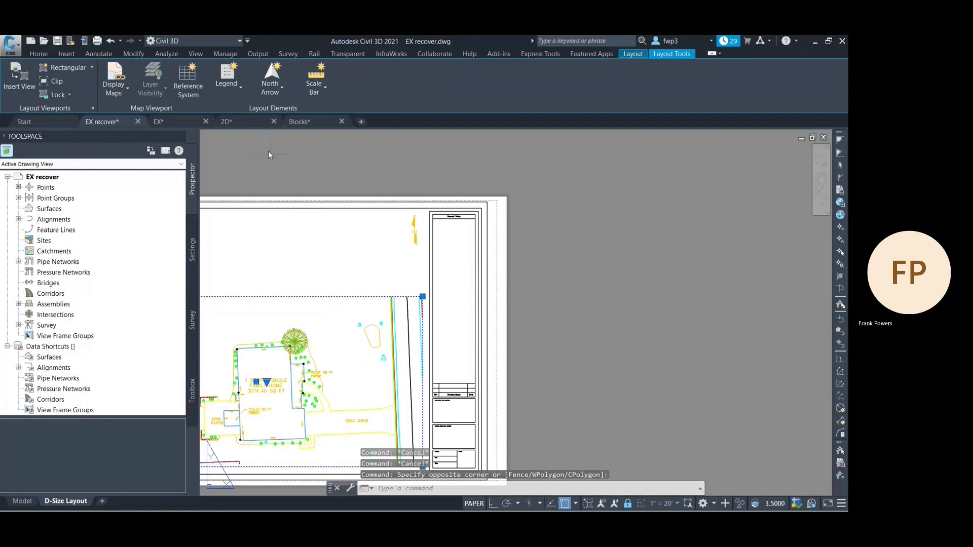
pyautogui.click(310, 100)
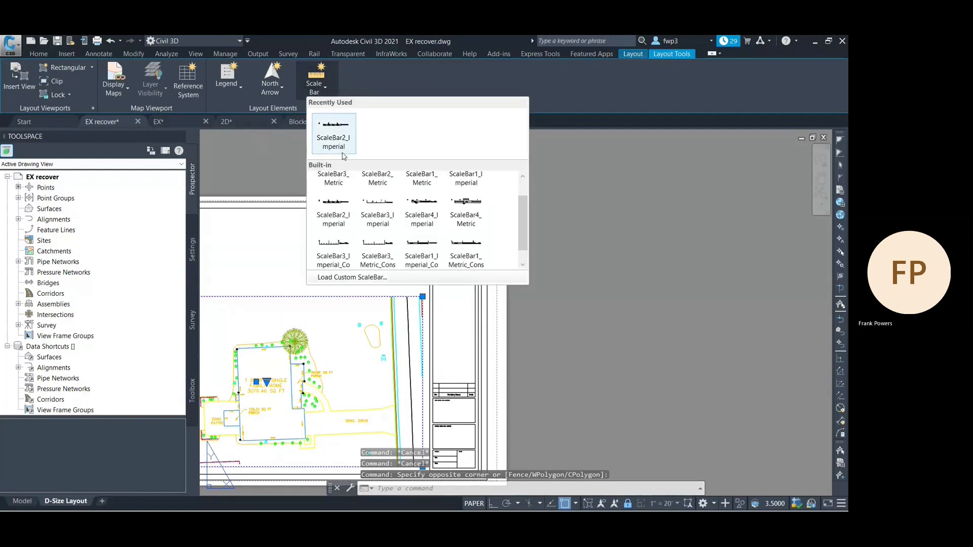
pyautogui.click(378, 213)
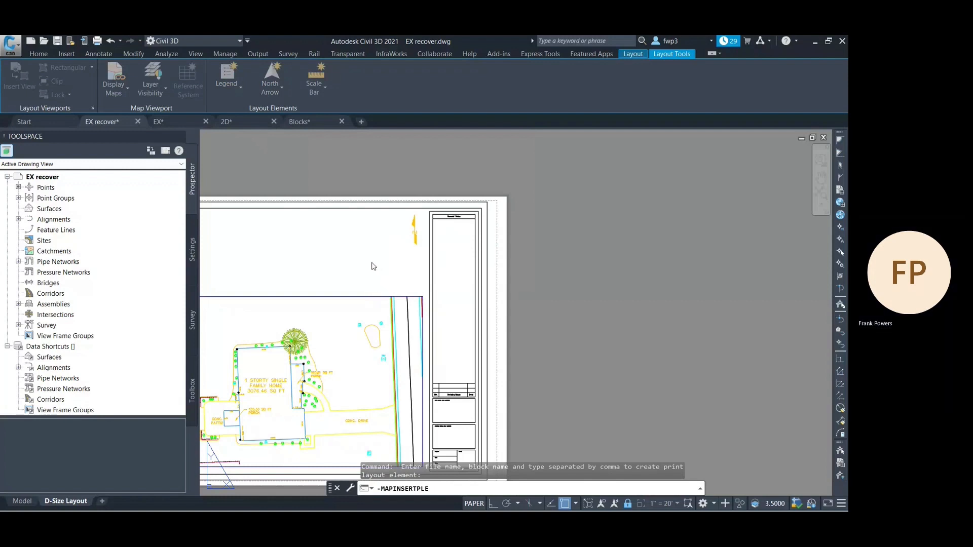
pyautogui.press('Escape')
pyautogui.press('Escape')
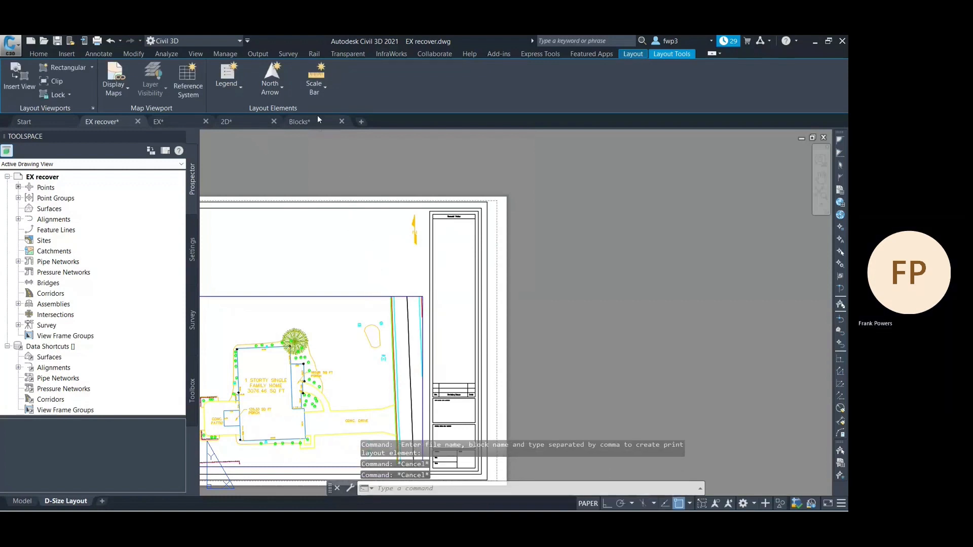
pyautogui.click(318, 85)
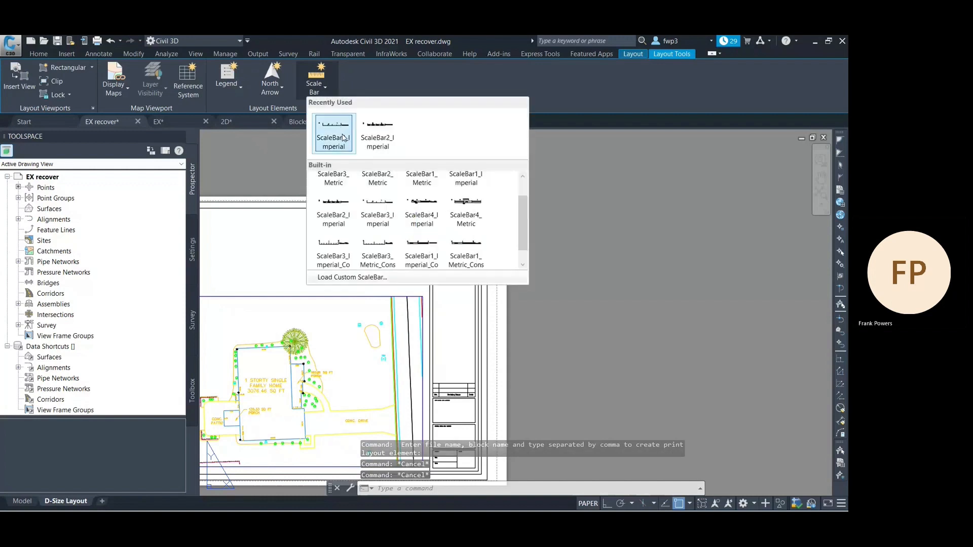
pyautogui.click(383, 209)
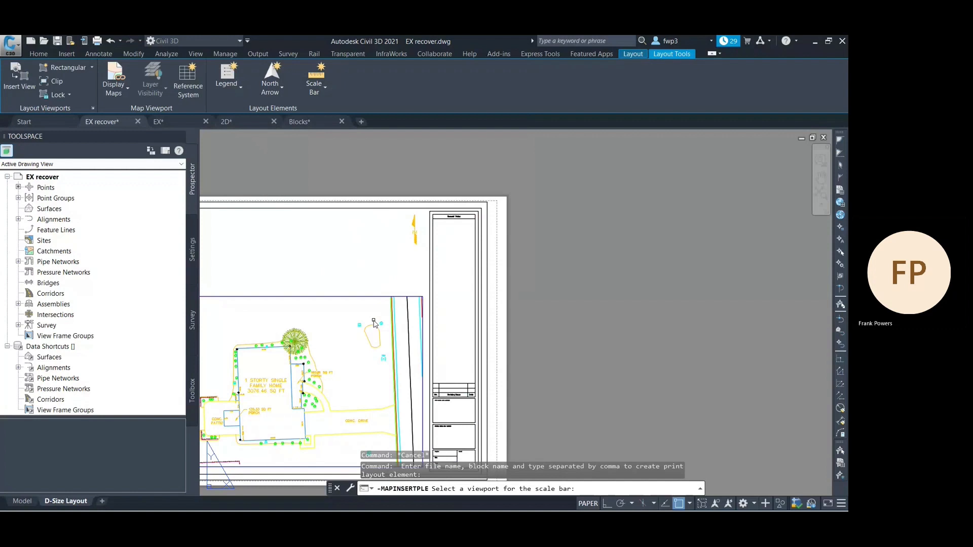
pyautogui.click(370, 297)
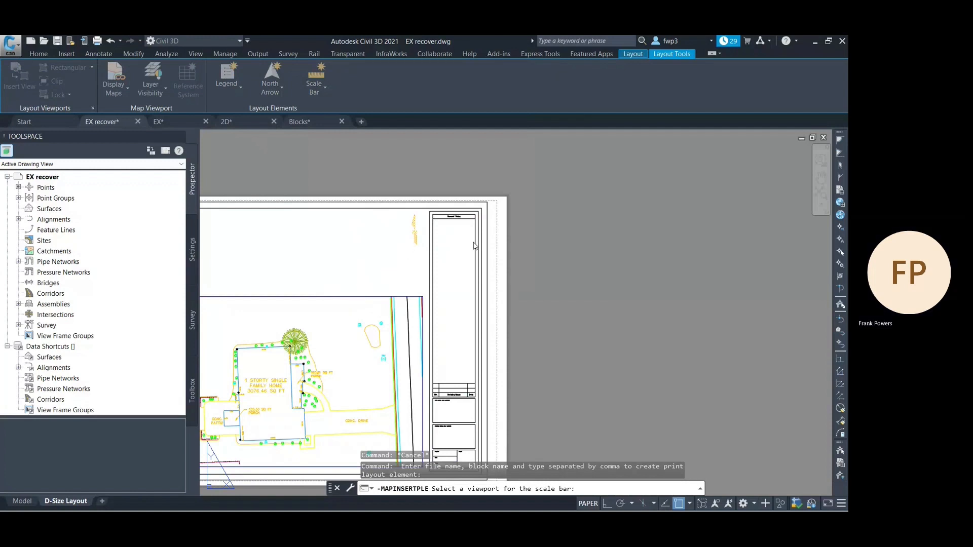
pyautogui.press('Escape')
pyautogui.press('Escape')
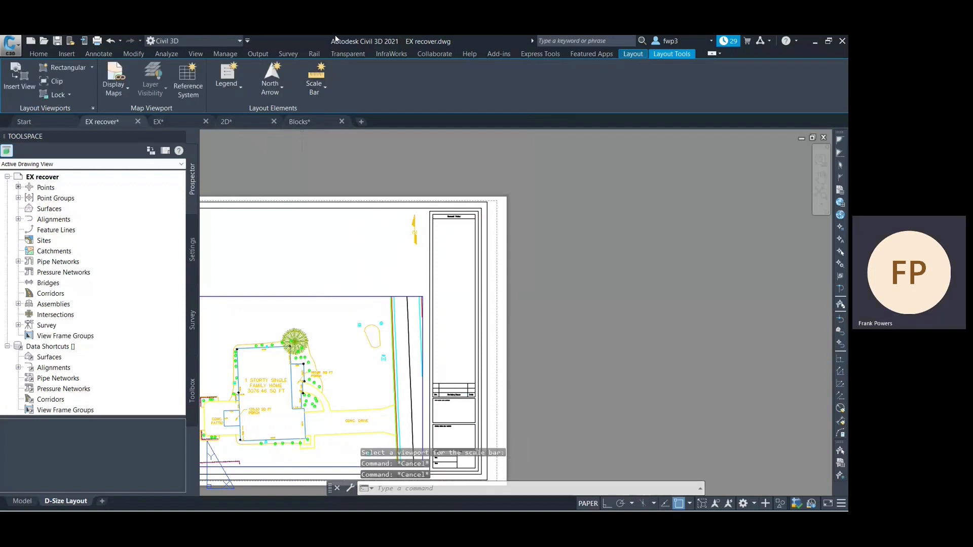
# Step: Start a built-in imperial scale bar for the site plan viewport and set its division units to Feet
pyautogui.click(327, 91)
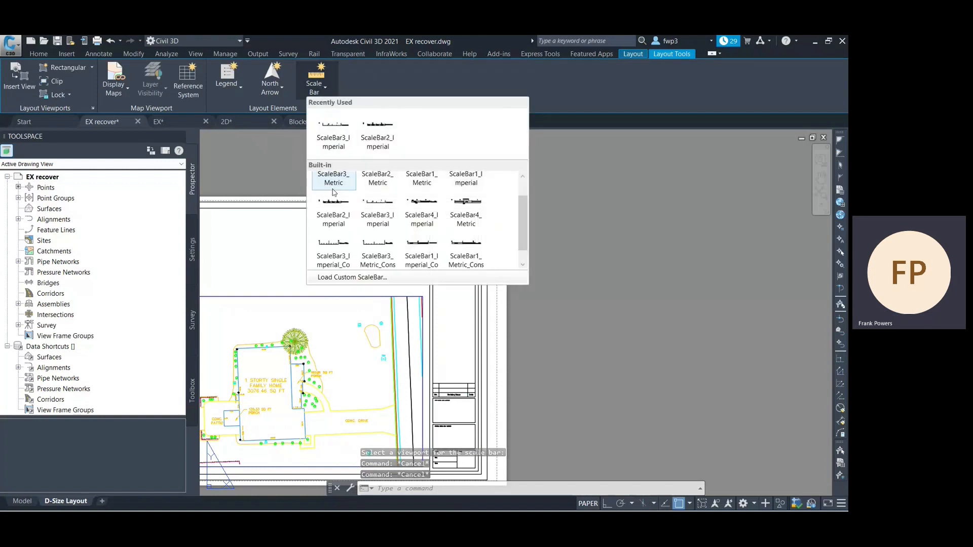
pyautogui.click(343, 224)
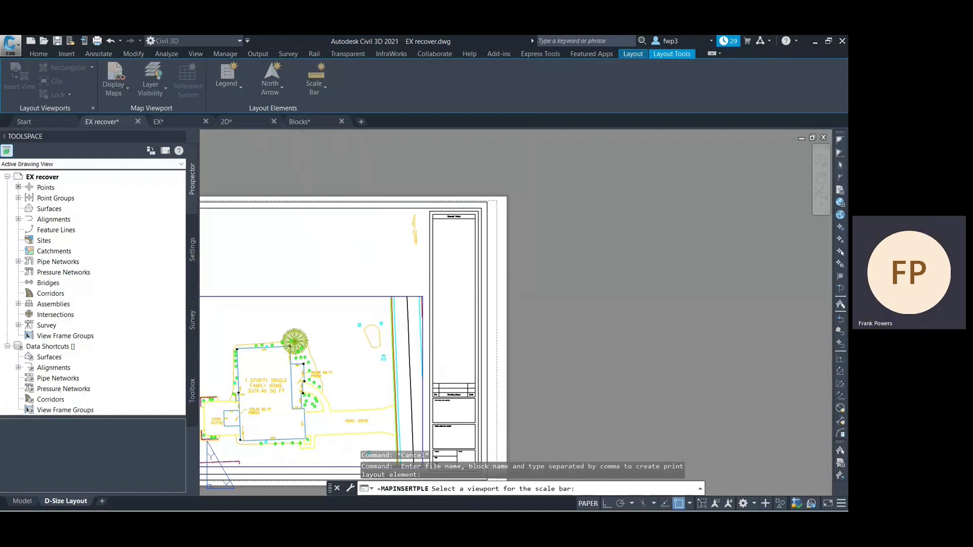
pyautogui.moveTo(122, 148); pyautogui.dragTo(612, 153)
pyautogui.click(613, 189)
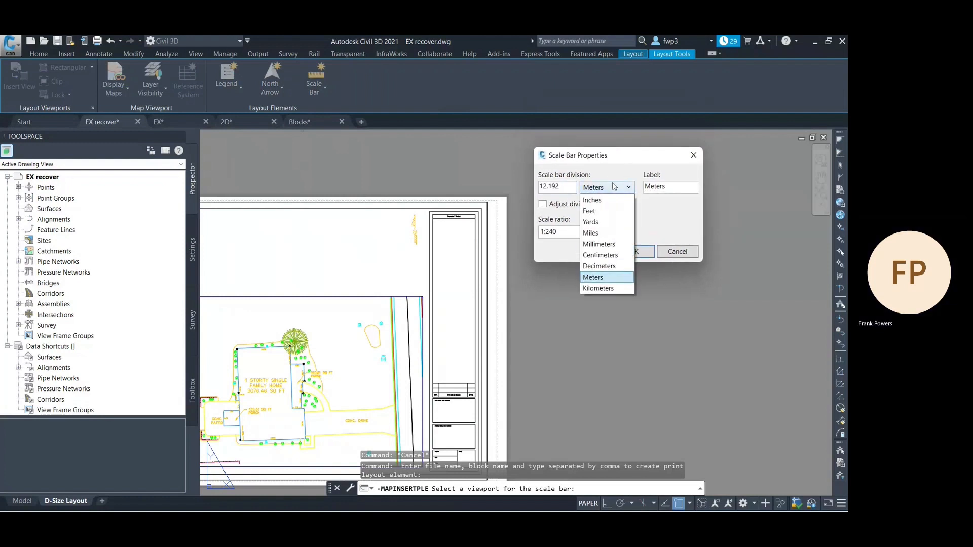
pyautogui.click(609, 212)
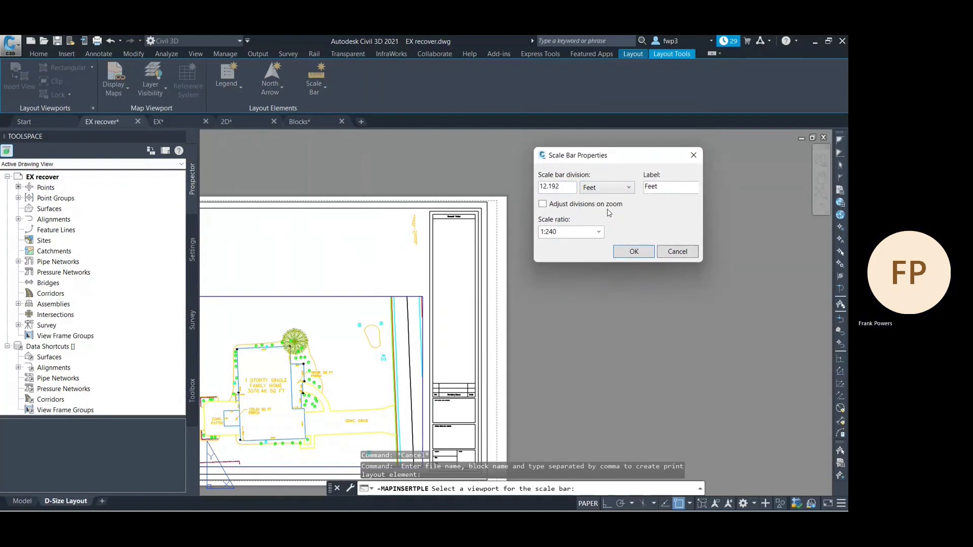
# Step: Set the scale bar division to 20 feet and accept the scale bar properties
pyautogui.click(568, 190)
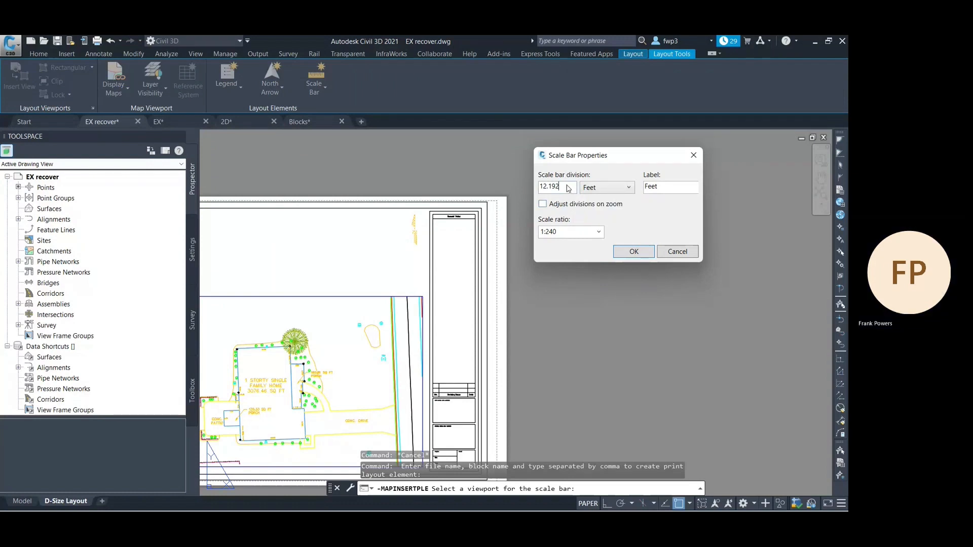
pyautogui.moveTo(568, 189); pyautogui.dragTo(534, 191)
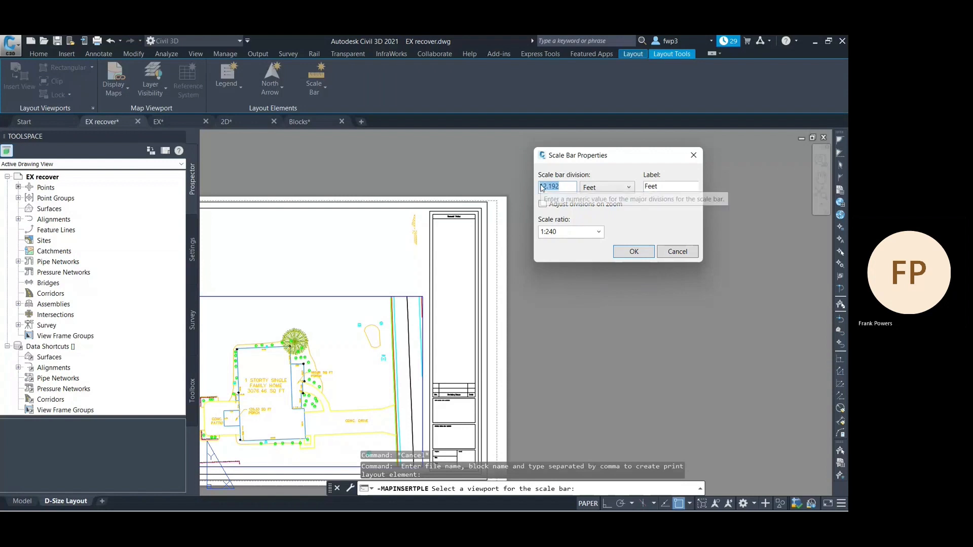
pyautogui.click(588, 189)
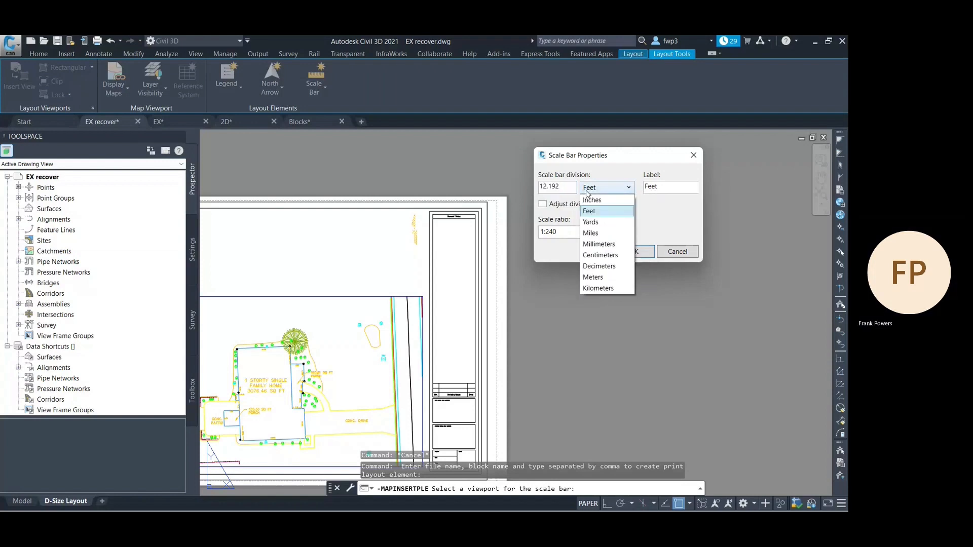
pyautogui.click(590, 193)
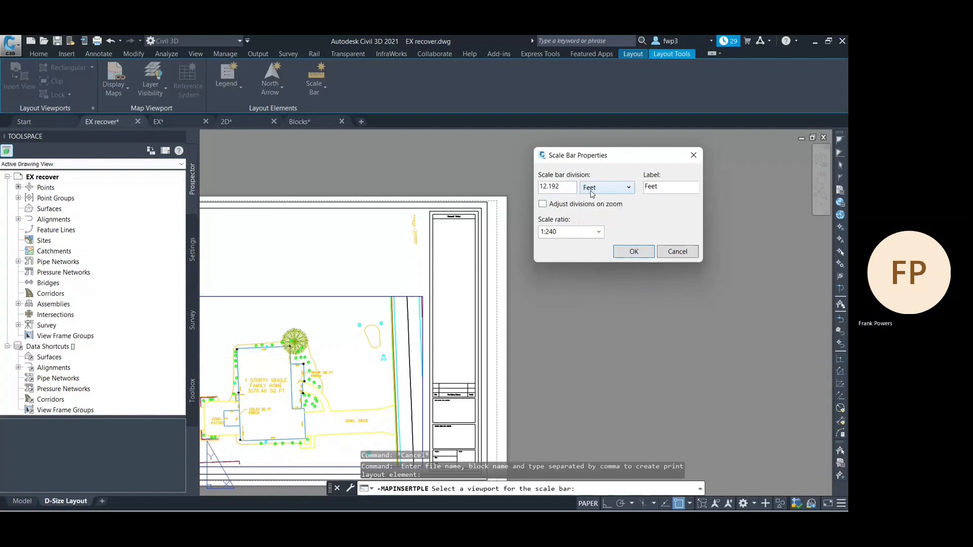
pyautogui.moveTo(577, 191); pyautogui.dragTo(498, 177)
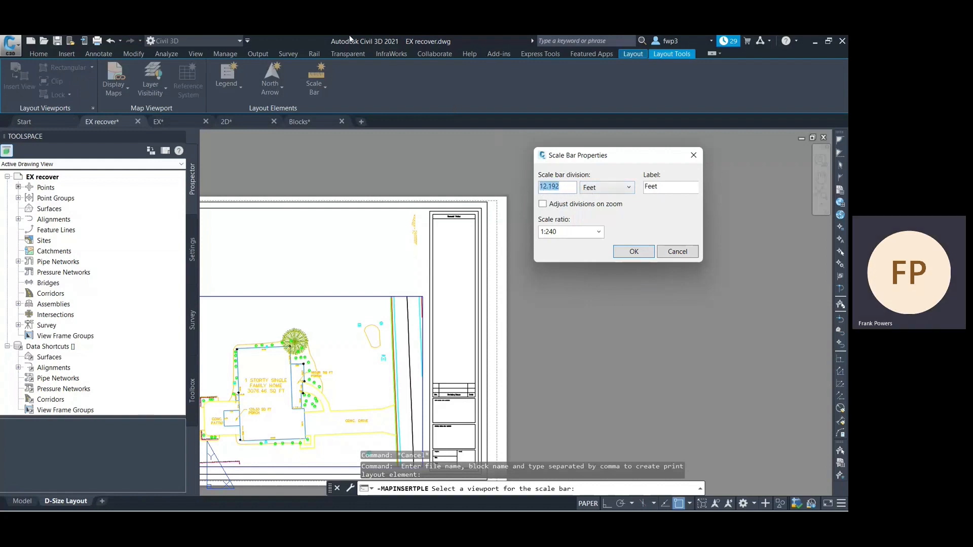
pyautogui.write('20')
pyautogui.press('Return')
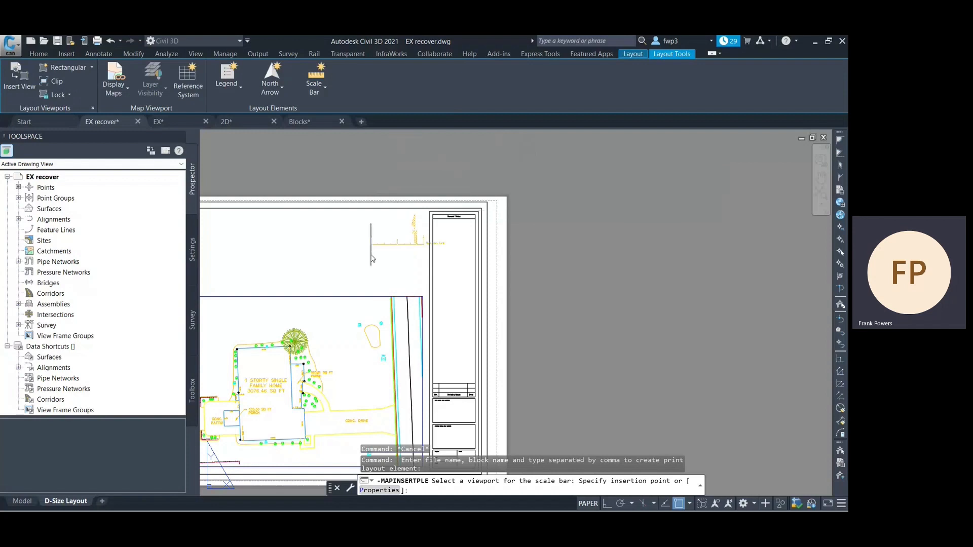
# Step: Place the scale bar in the blank area above the viewport, just below the north arrow, and select it
pyautogui.scroll(4, 348, 257)
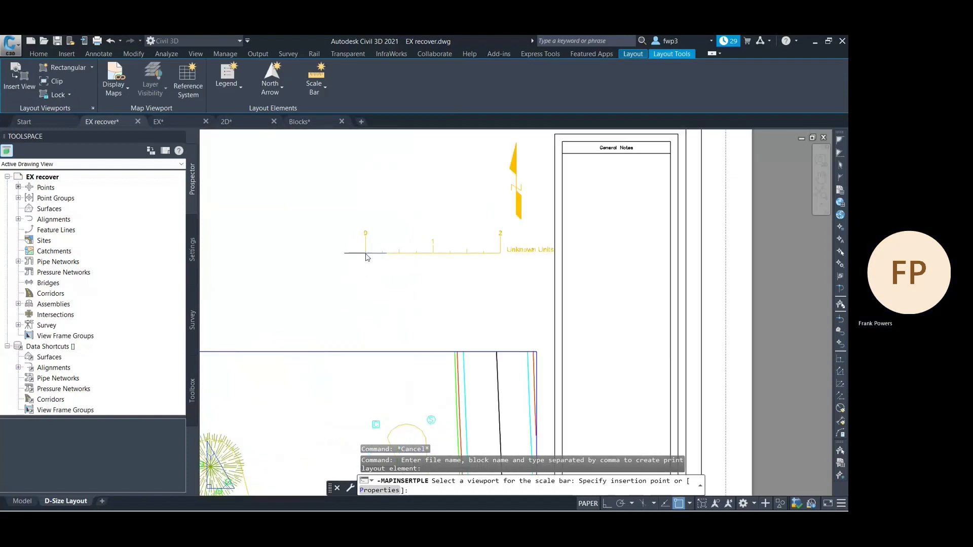
pyautogui.click(363, 256)
pyautogui.click(400, 256)
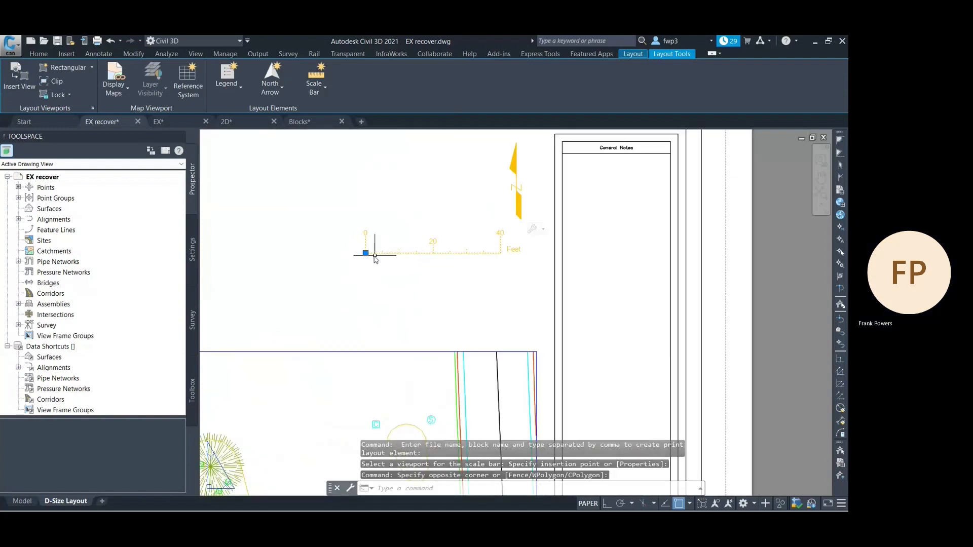
pyautogui.click(542, 230)
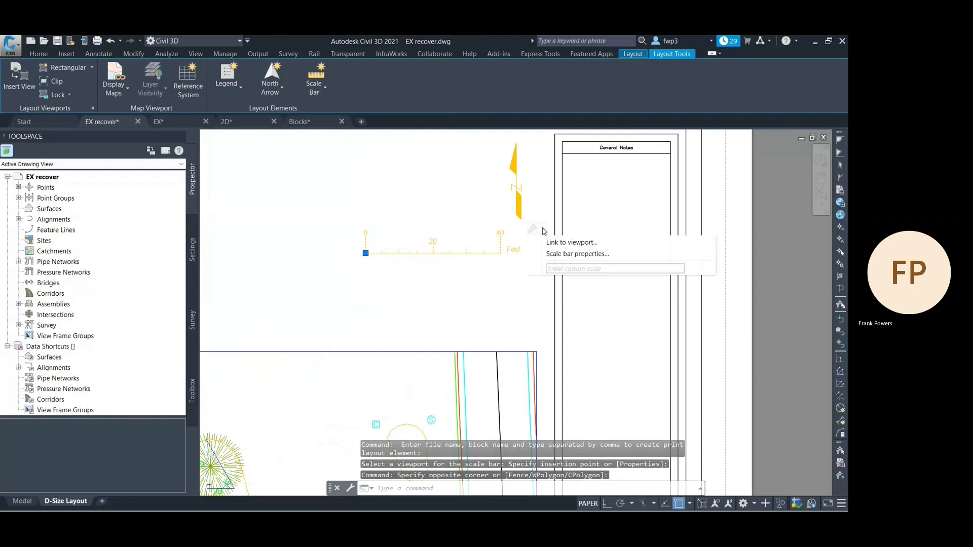
pyautogui.click(553, 254)
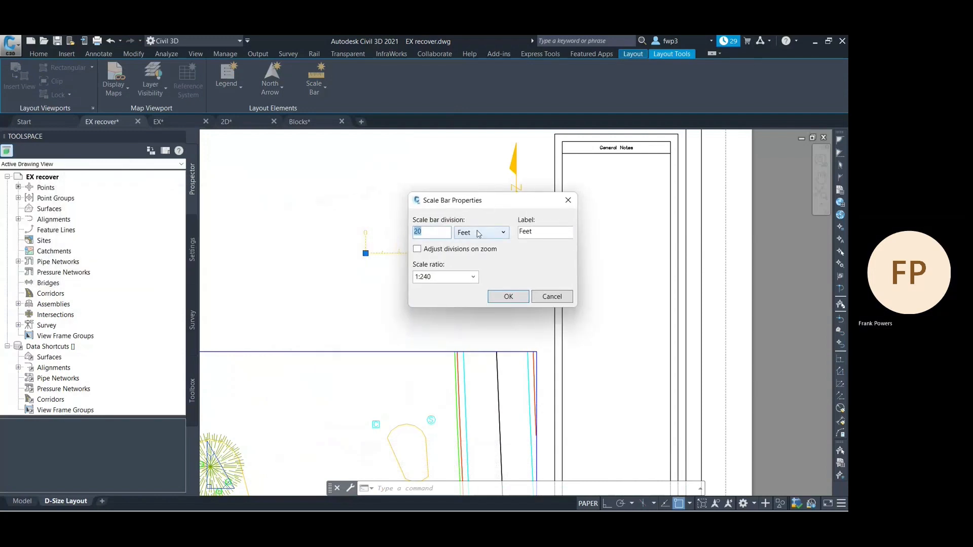
pyautogui.click(480, 233)
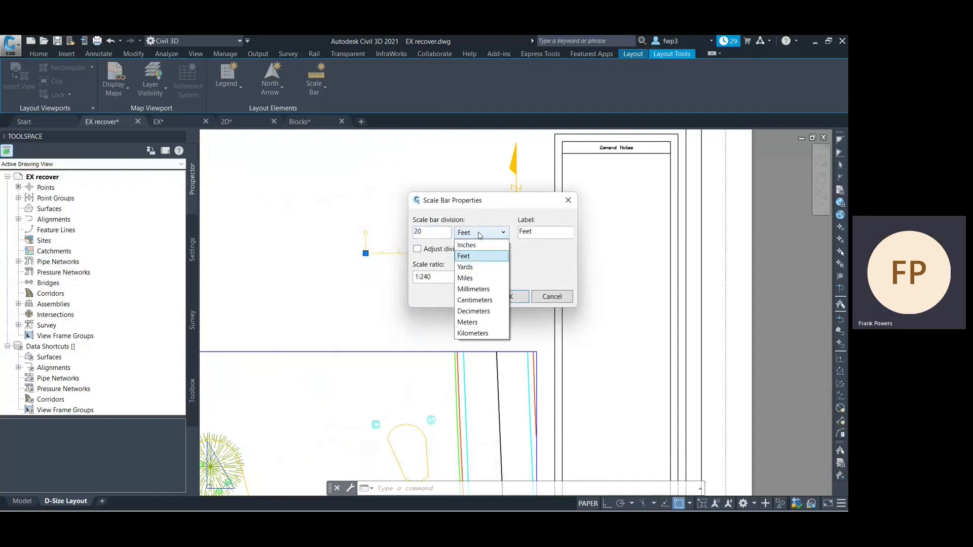
pyautogui.click(556, 295)
pyautogui.click(554, 297)
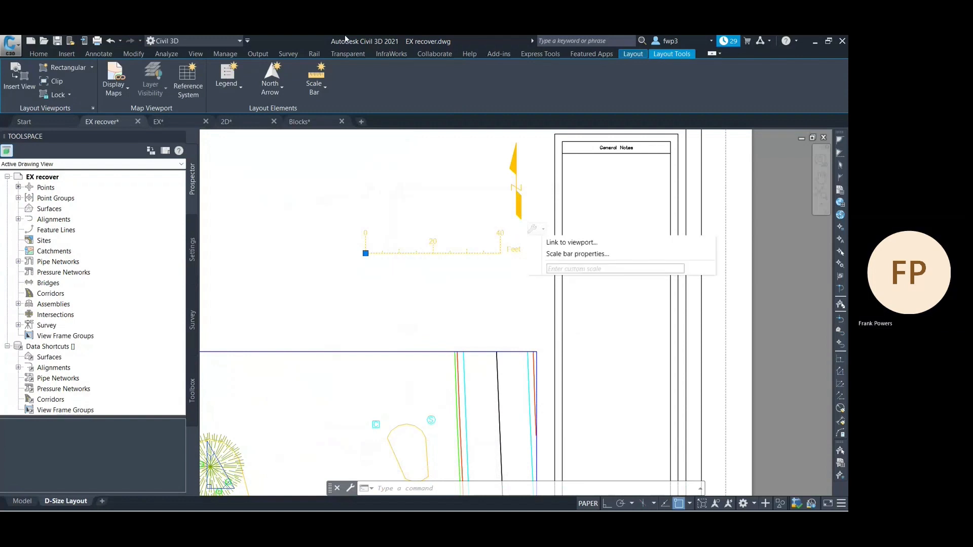
pyautogui.click(554, 228)
# Step: Erase the thin-line scale bar placed below the north arrow
pyautogui.press('Escape')
pyautogui.click(397, 213)
pyautogui.click(341, 264)
pyautogui.write('DELETE')
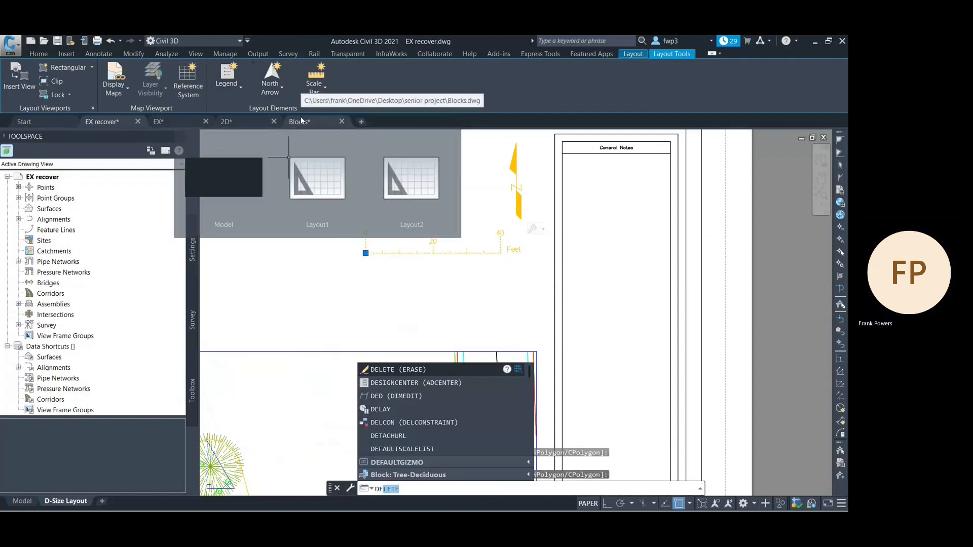
pyautogui.press('Return')
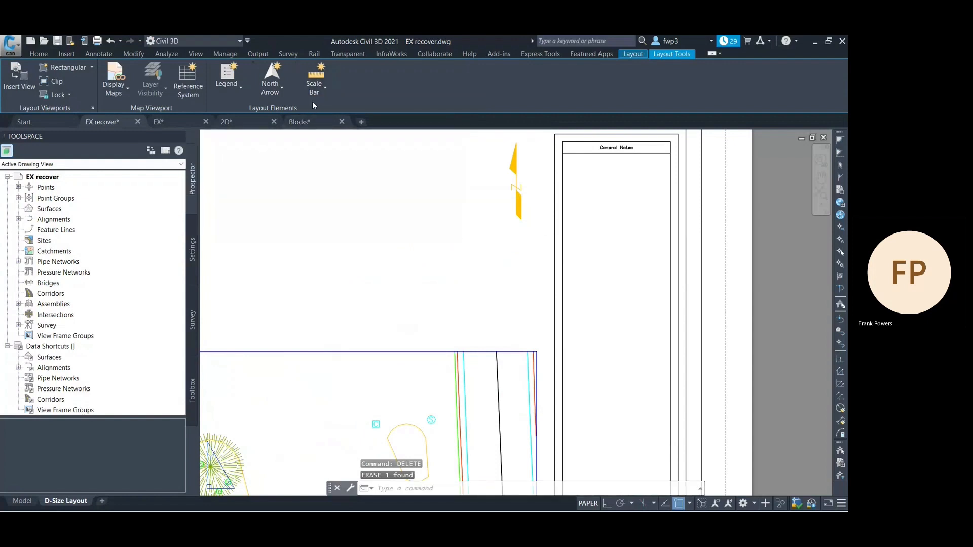
# Step: Start a ScaleBar2_Imperial scale bar for the viewport with its division set to 20 and its units to Feet
pyautogui.click(322, 87)
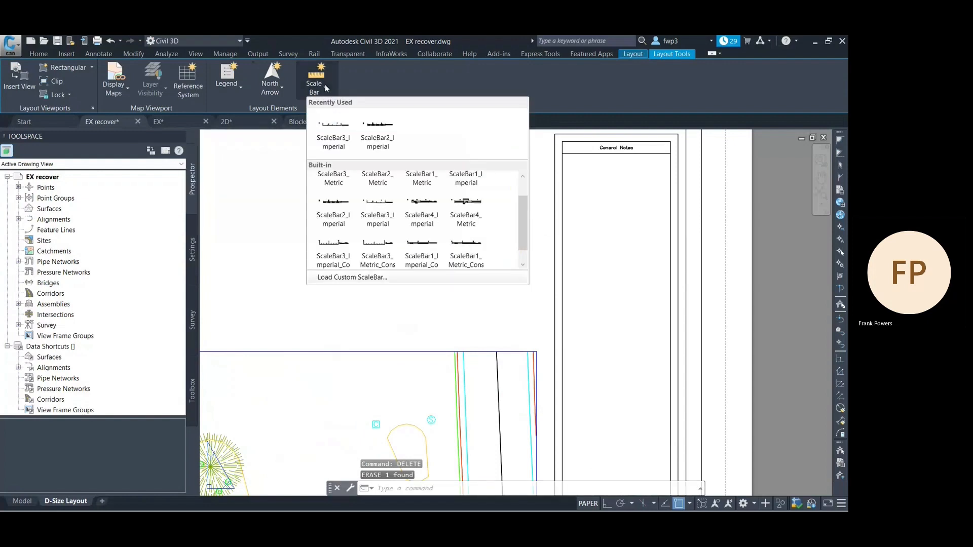
pyautogui.click(373, 134)
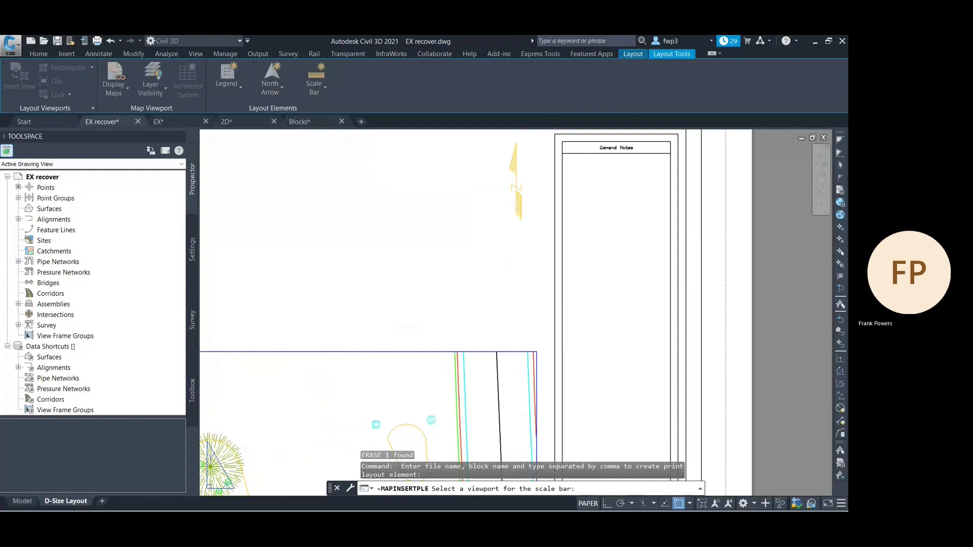
pyautogui.click(388, 196)
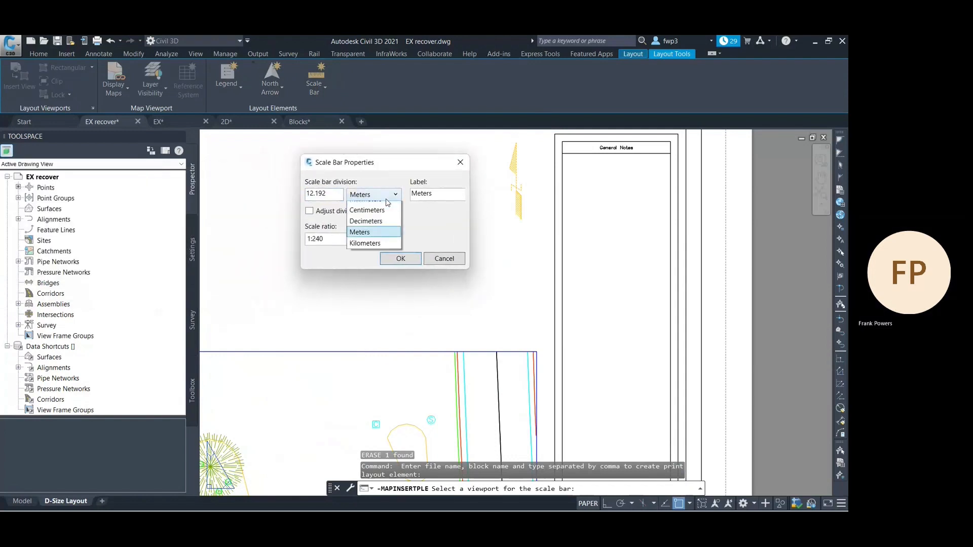
pyautogui.click(375, 219)
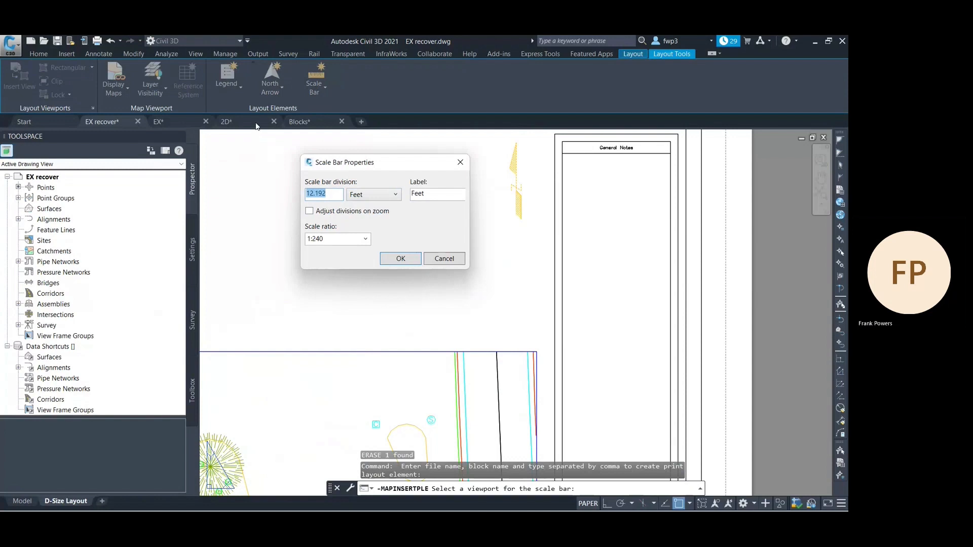
pyautogui.write('20')
pyautogui.click(388, 263)
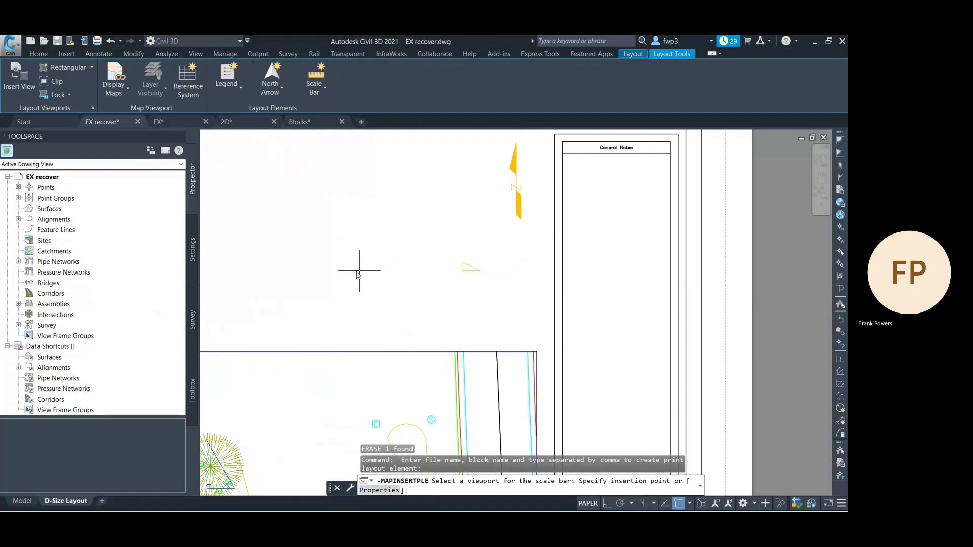
# Step: Place the scale bar above the viewport and shift it closer beneath the north arrow, beside the General Notes block
pyautogui.scroll(-5, 350, 269)
pyautogui.scroll(3, 375, 261)
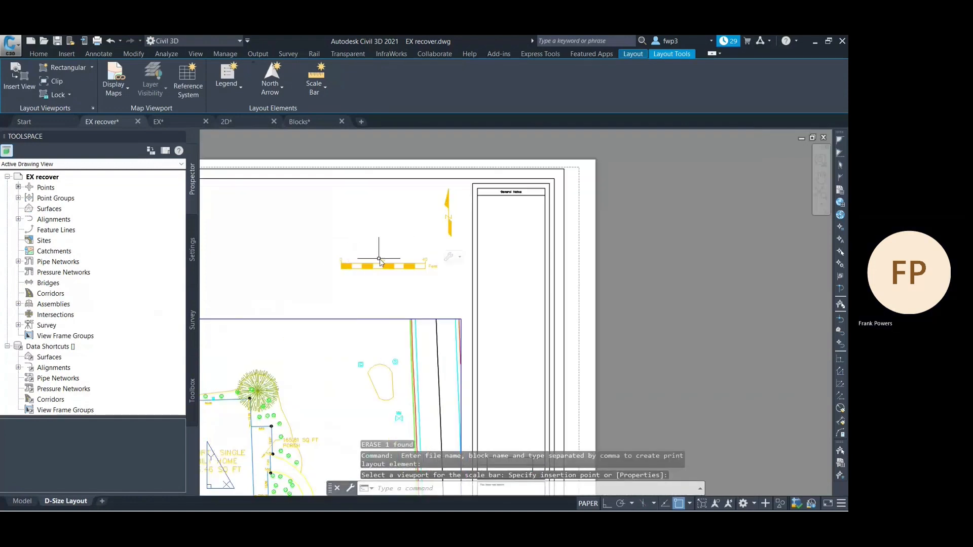
pyautogui.scroll(2, 397, 266)
pyautogui.click(389, 260)
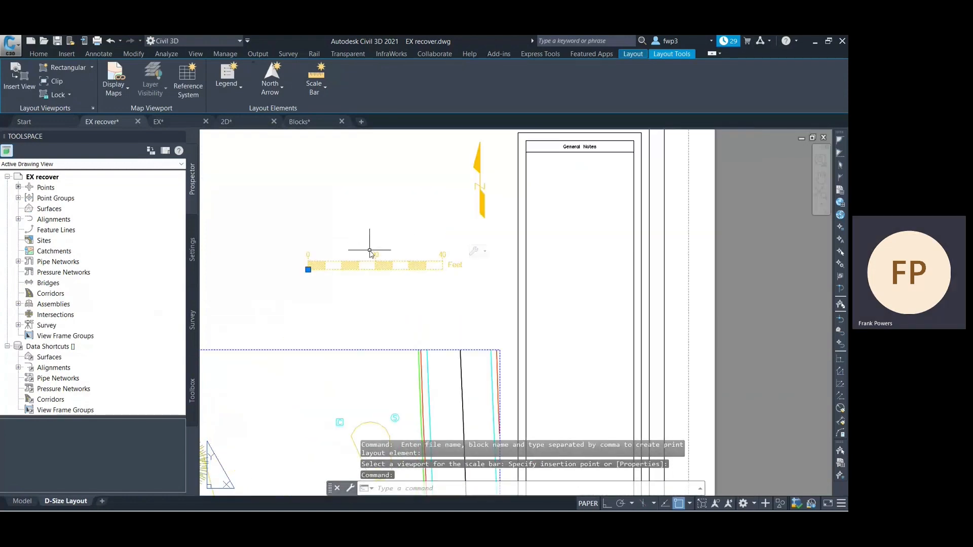
pyautogui.click(308, 270)
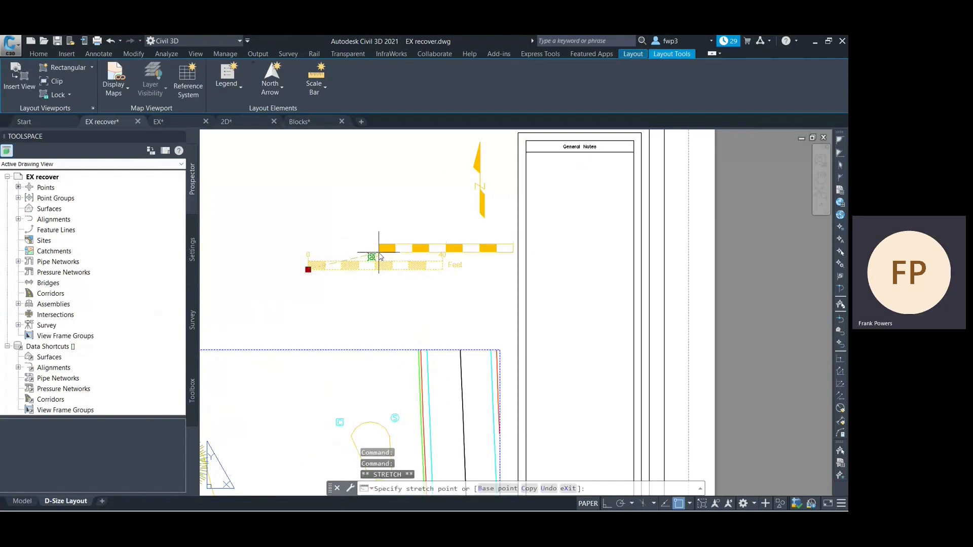
pyautogui.click(358, 250)
pyautogui.scroll(-4, 378, 235)
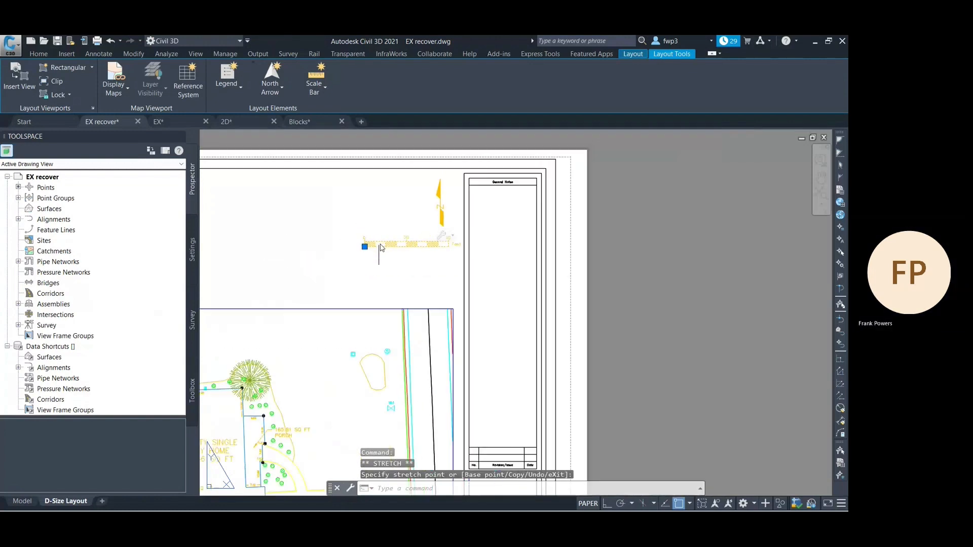
pyautogui.scroll(2, 375, 237)
pyautogui.press('Escape')
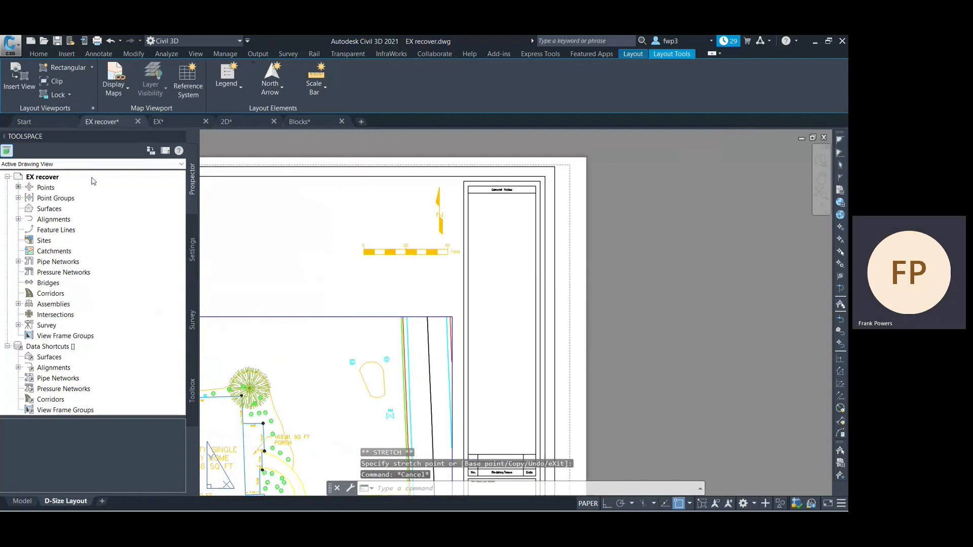
# Step: Switch to the Blocks drawing and copy the entire legend table
pyautogui.click(303, 123)
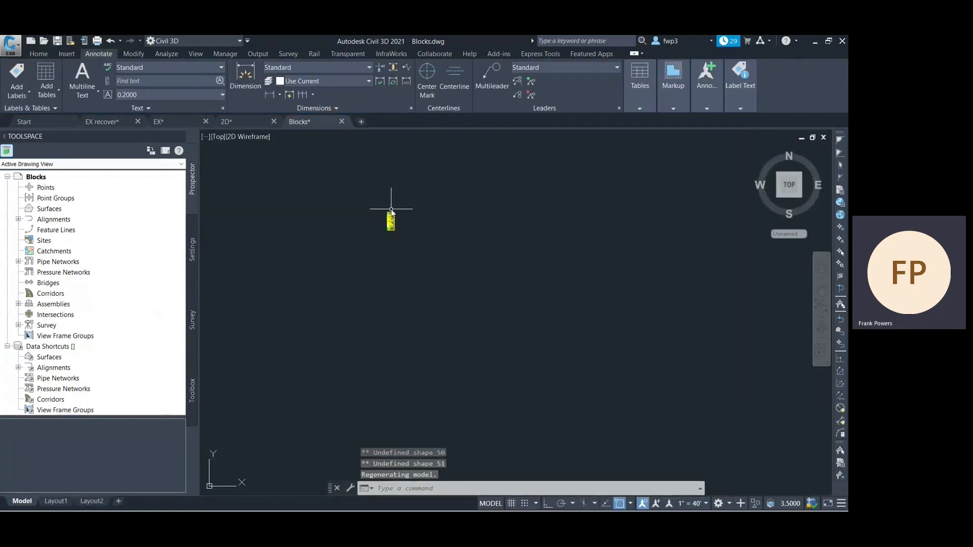
pyautogui.click(400, 183)
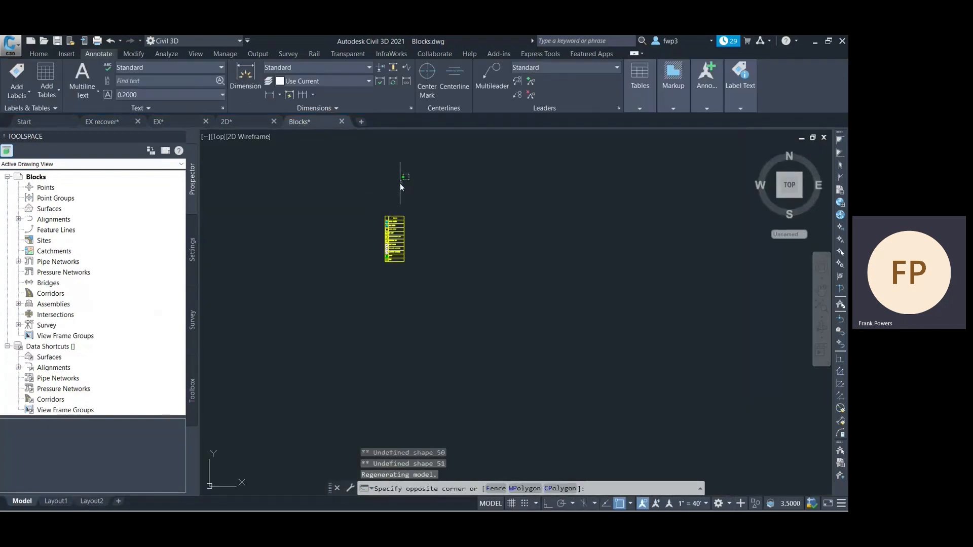
pyautogui.click(367, 266)
pyautogui.hotkey('ctrl', 'c')
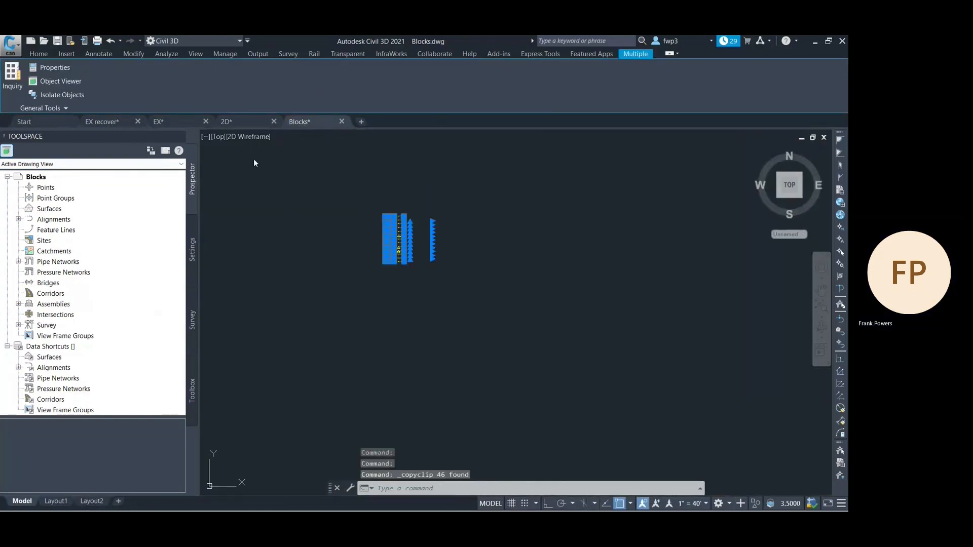
# Step: Paste the legend table into the D-Size Layout of EX recover, in the empty area above the sheet
pyautogui.click(99, 122)
pyautogui.scroll(-3, 290, 132)
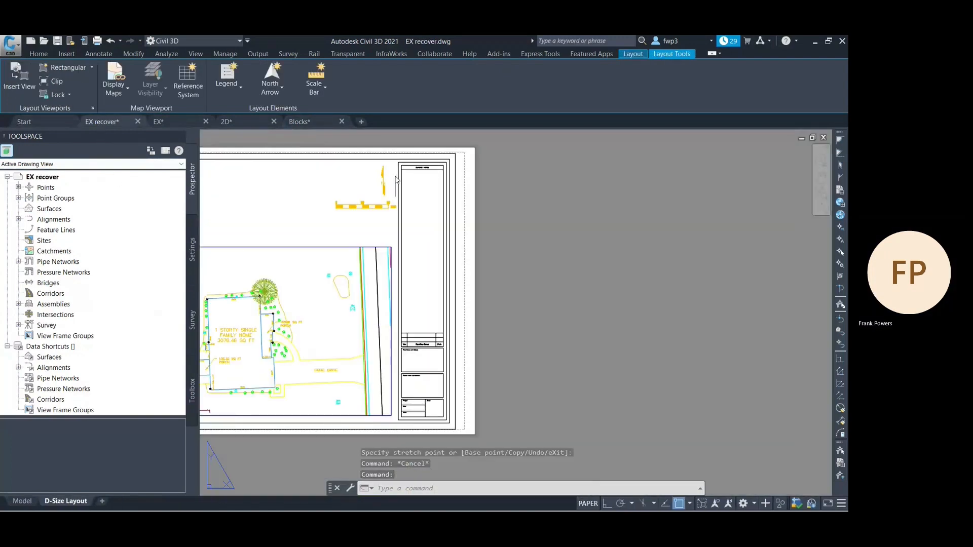
pyautogui.scroll(1, 469, 161)
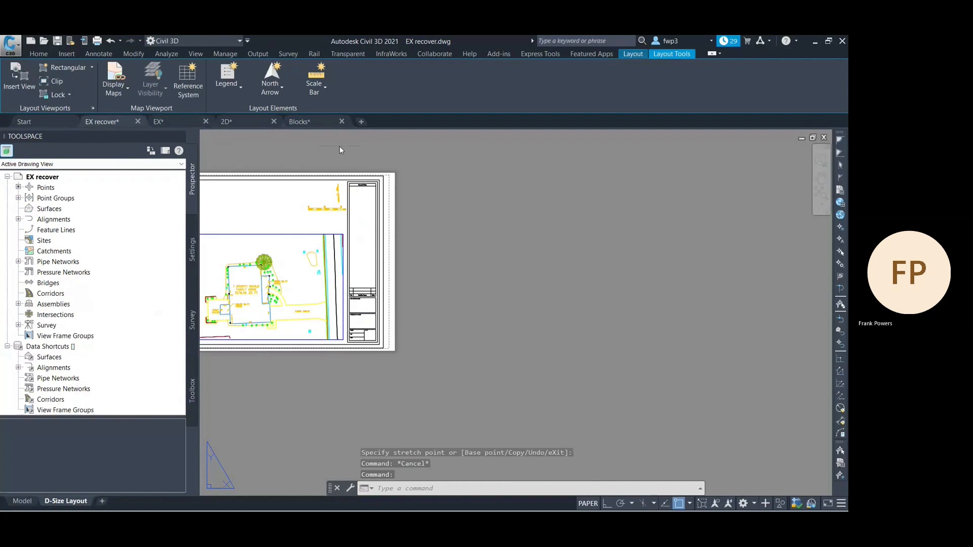
pyautogui.hotkey('ctrl', 'v')
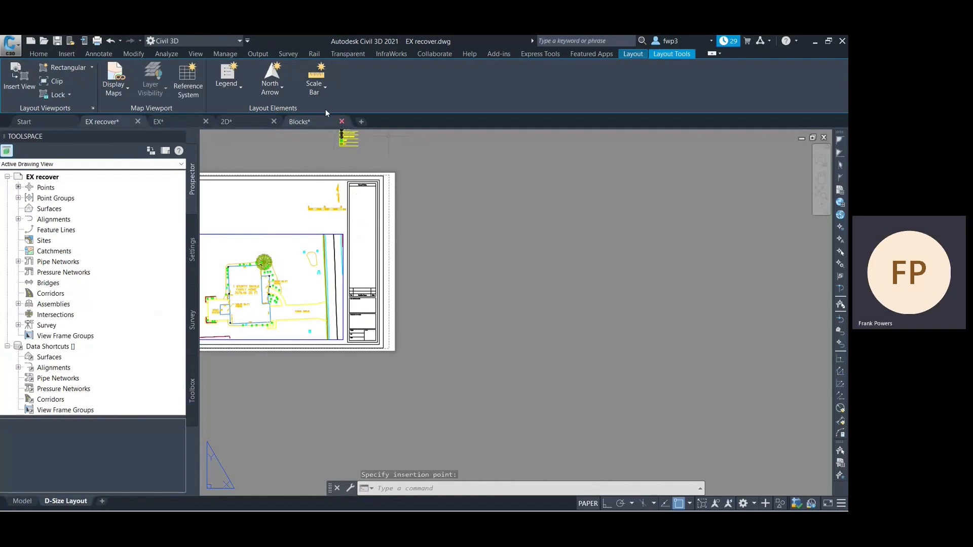
pyautogui.scroll(-1, 339, 146)
pyautogui.scroll(5, 339, 135)
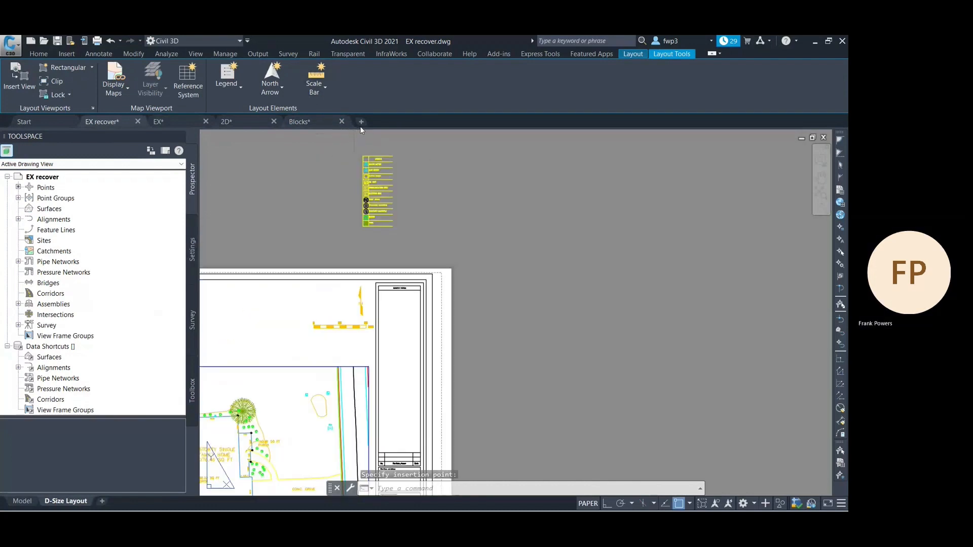
pyautogui.scroll(2, 395, 148)
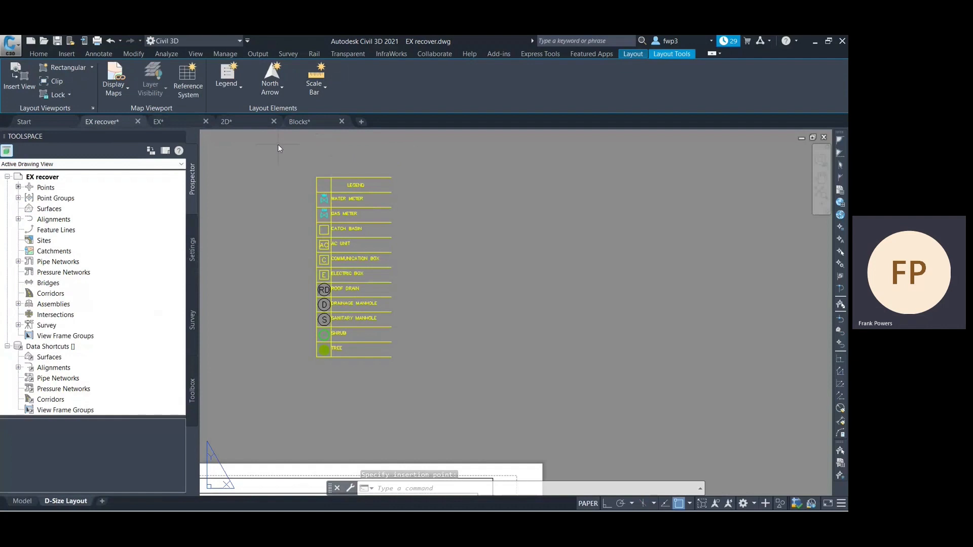
# Step: Try to reselect the whole legend in the Blocks drawing and paste it into the EX recover layout again
pyautogui.click(304, 122)
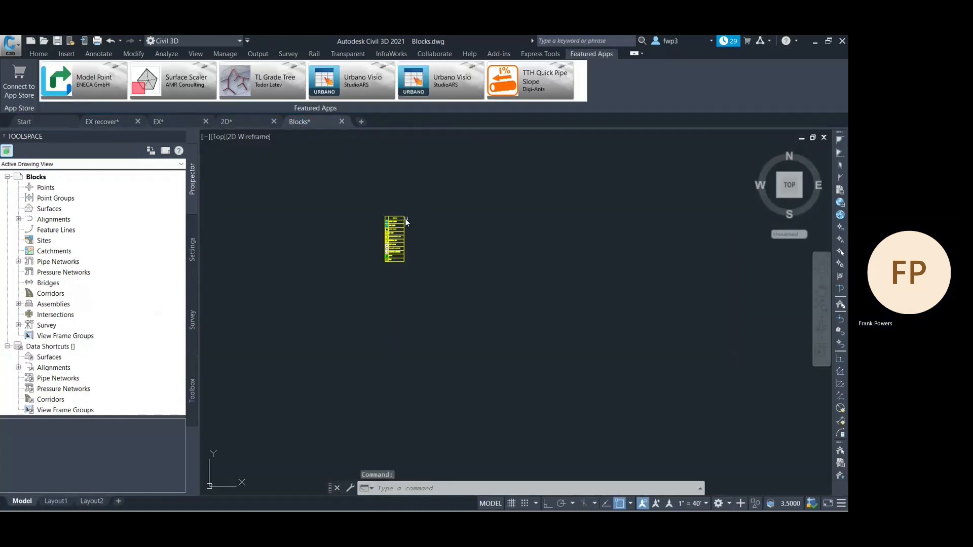
pyautogui.scroll(3, 387, 221)
pyautogui.scroll(-3, 409, 204)
pyautogui.click(436, 185)
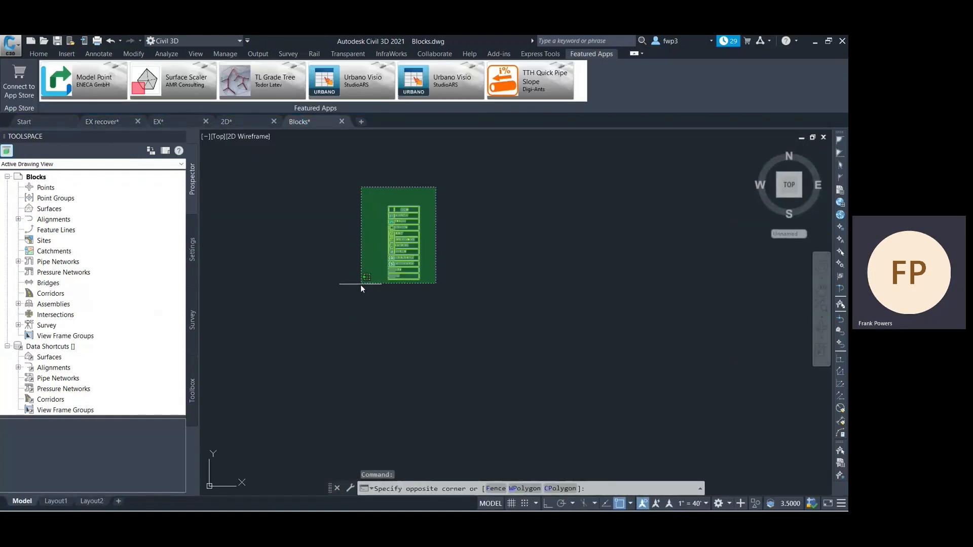
pyautogui.click(360, 284)
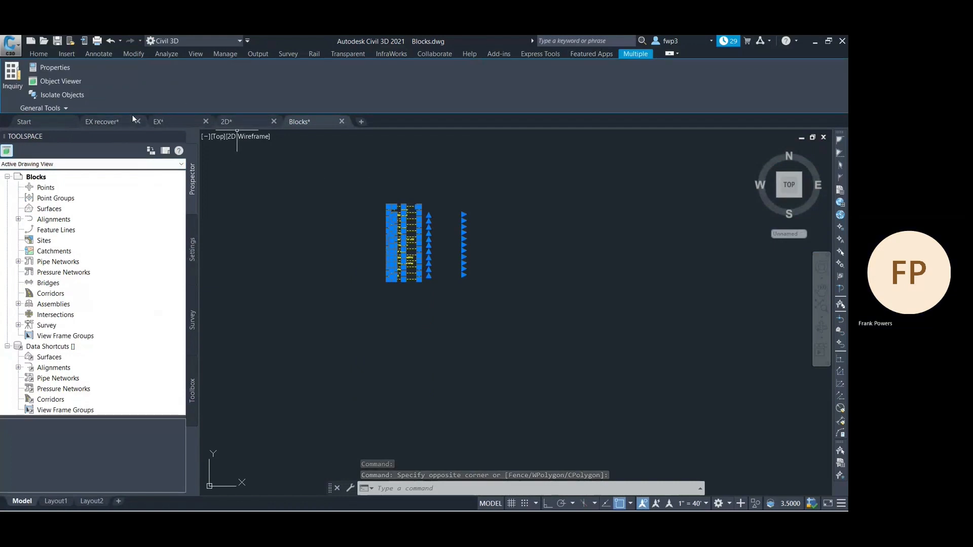
pyautogui.click(102, 122)
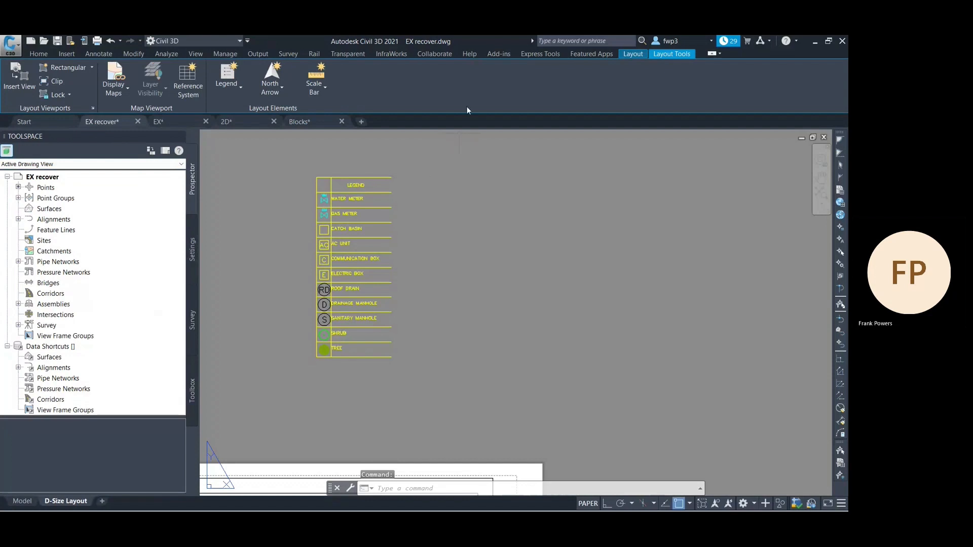
pyautogui.hotkey('ctrl', 'v')
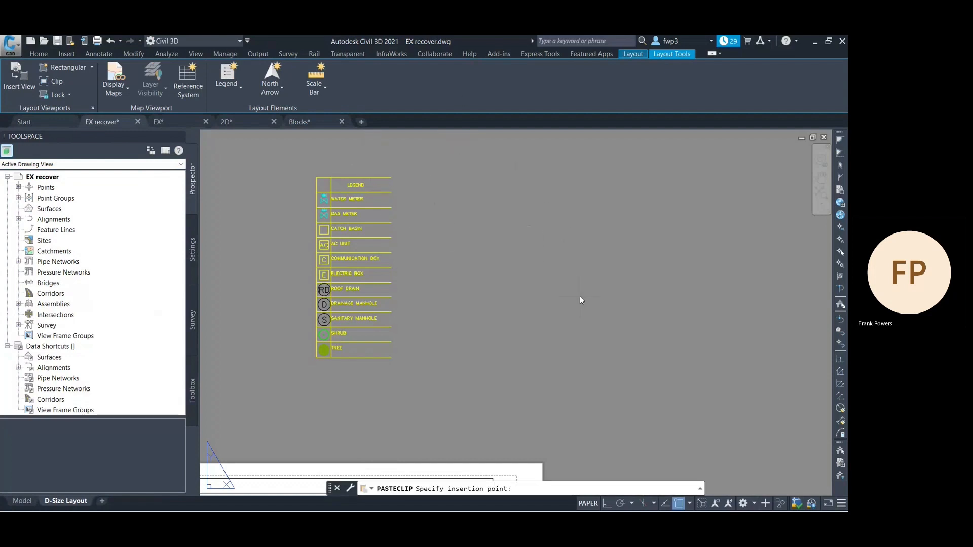
pyautogui.hotkey('ctrl', 'v')
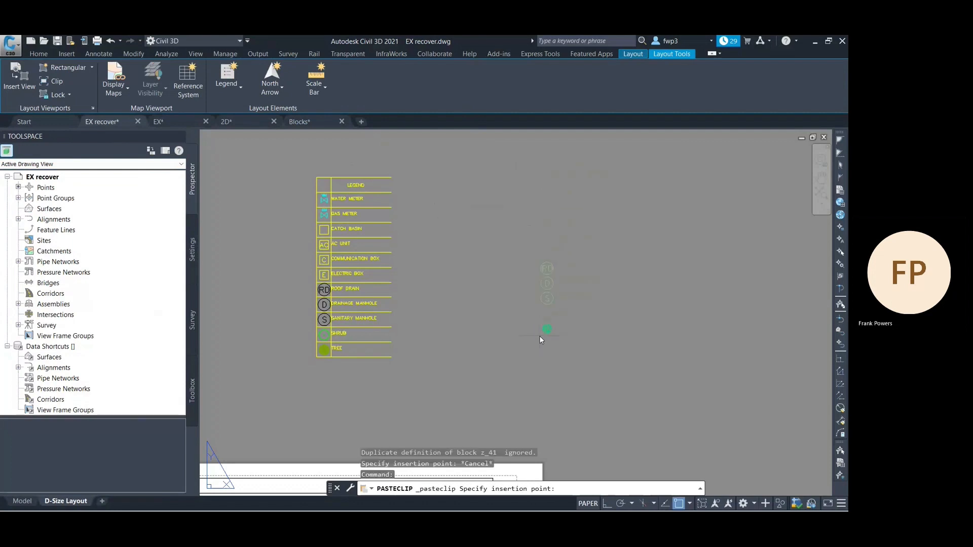
pyautogui.press('Escape')
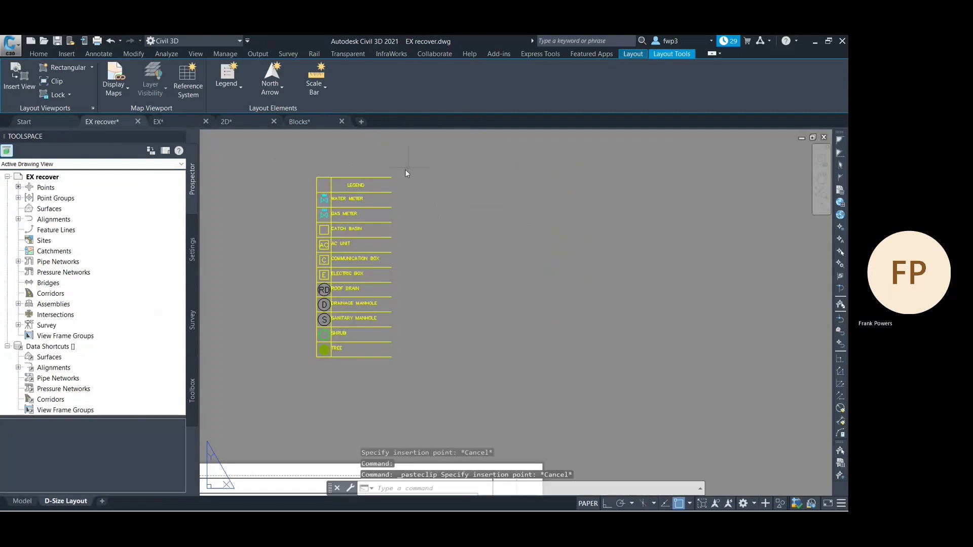
# Step: Copy the legend table's left border line and paste the copy just outside the table's open right side
pyautogui.scroll(3, 331, 184)
pyautogui.click(306, 194)
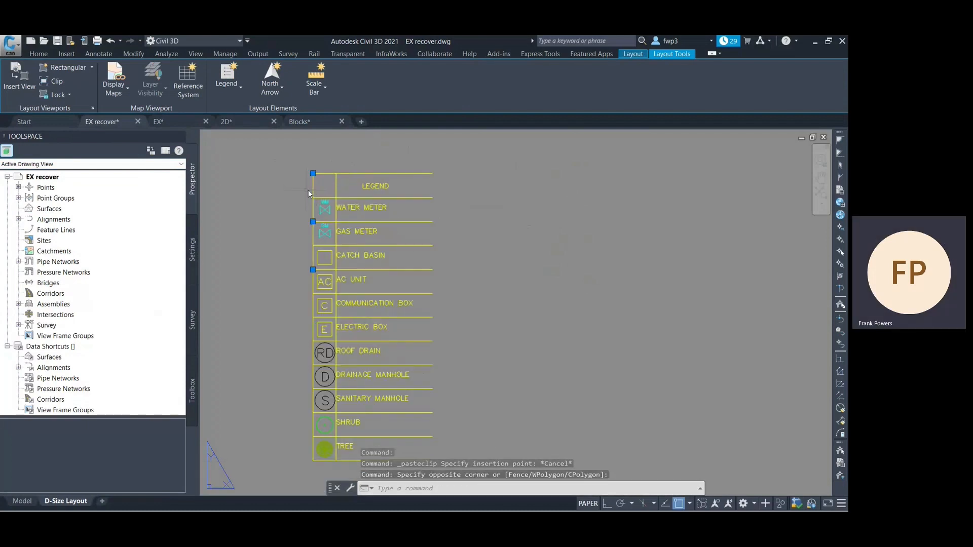
pyautogui.scroll(-2, 324, 246)
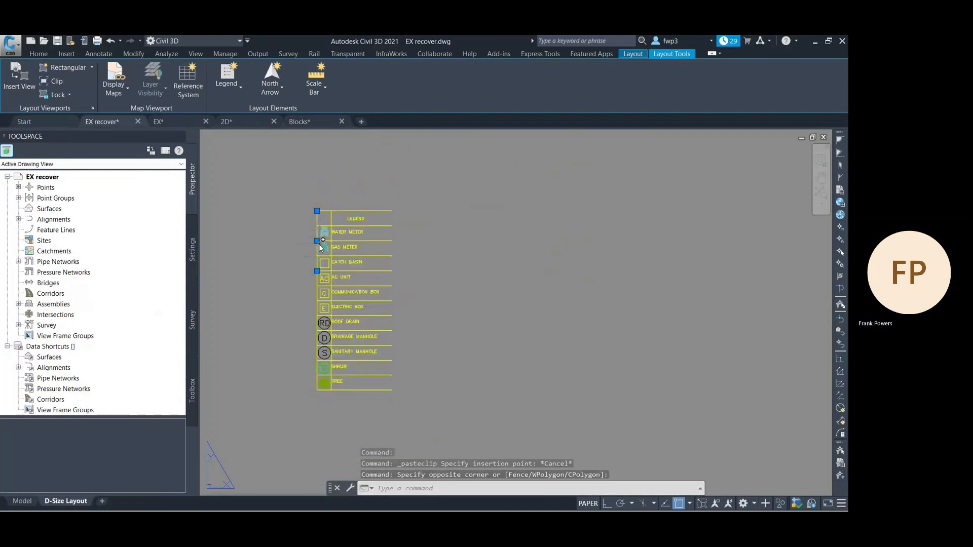
pyautogui.hotkey('ctrl', 'c')
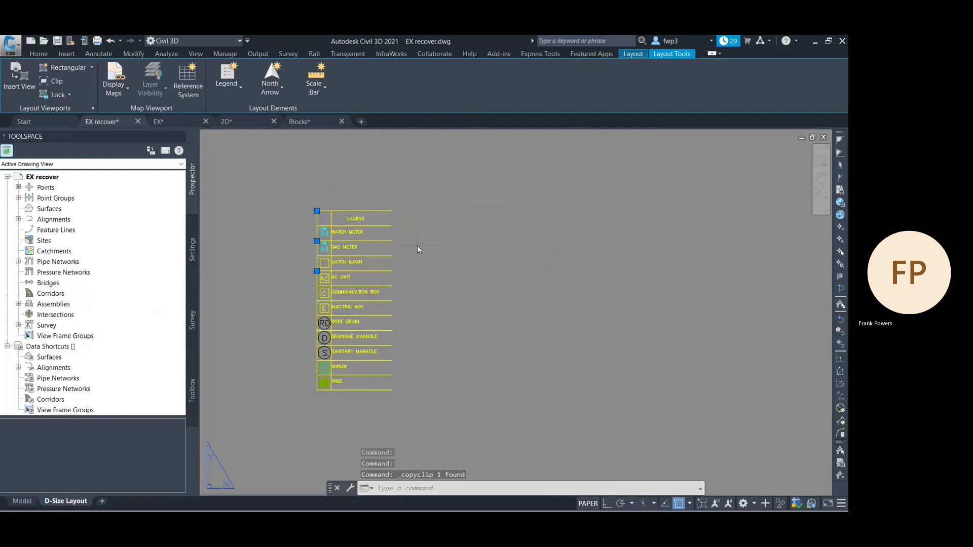
pyautogui.hotkey('ctrl', 'v')
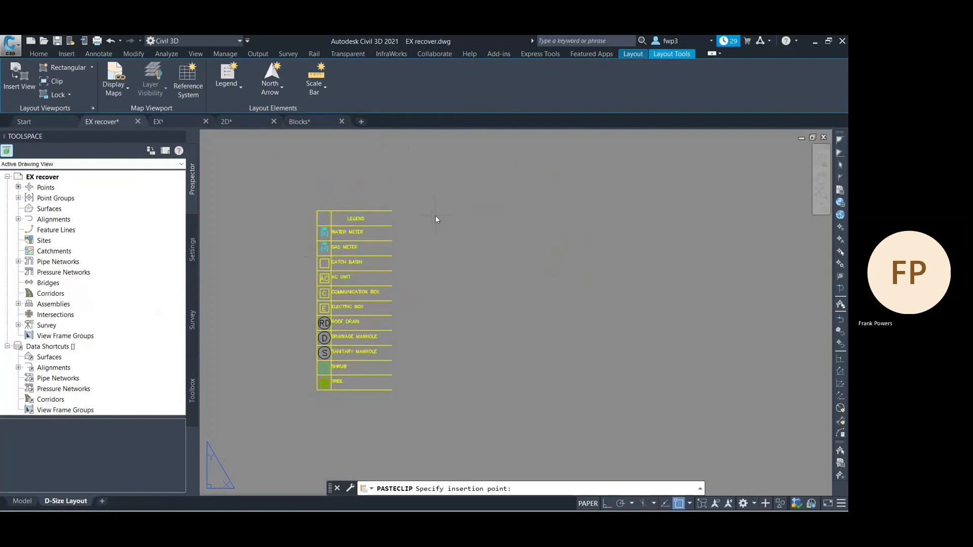
pyautogui.click(412, 258)
pyautogui.click(411, 194)
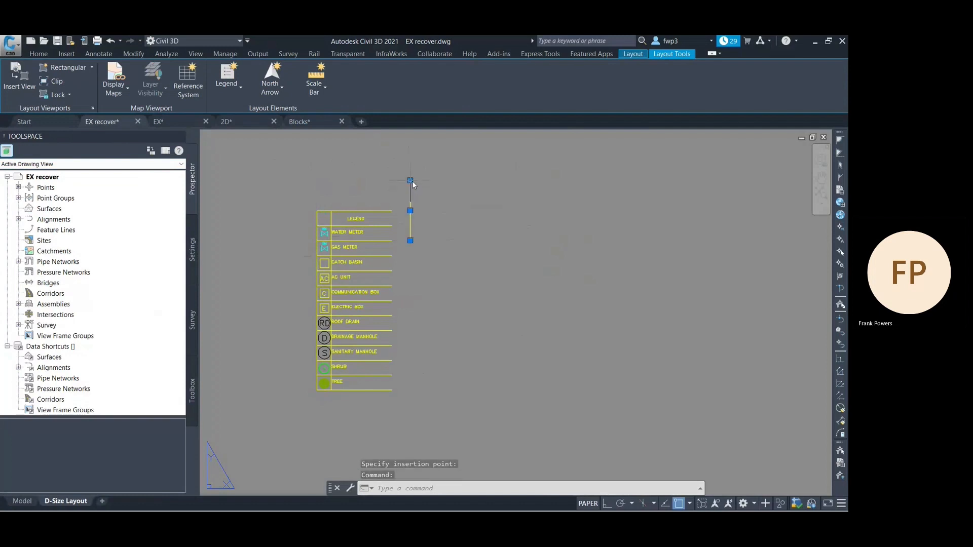
# Step: Stretch the pasted line's ends to the legend's upper-right and lower-right corners, closing the table's right side
pyautogui.click(410, 181)
pyautogui.click(391, 215)
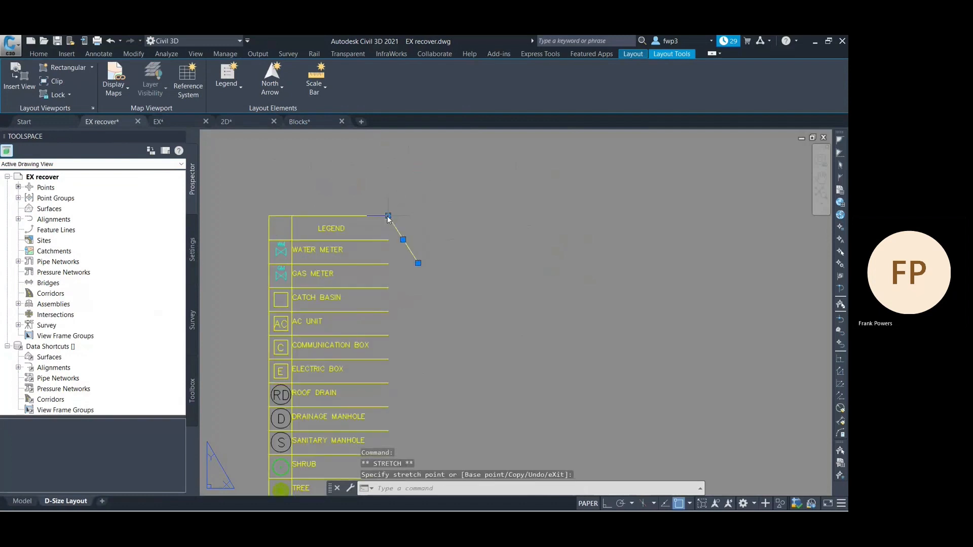
pyautogui.click(406, 245)
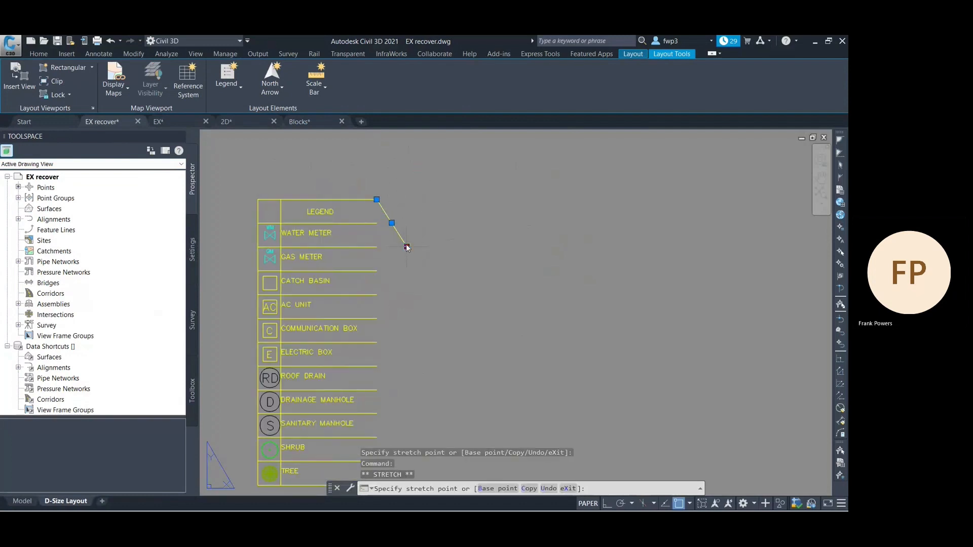
pyautogui.scroll(-3, 408, 296)
pyautogui.scroll(3, 394, 304)
pyautogui.scroll(2, 394, 304)
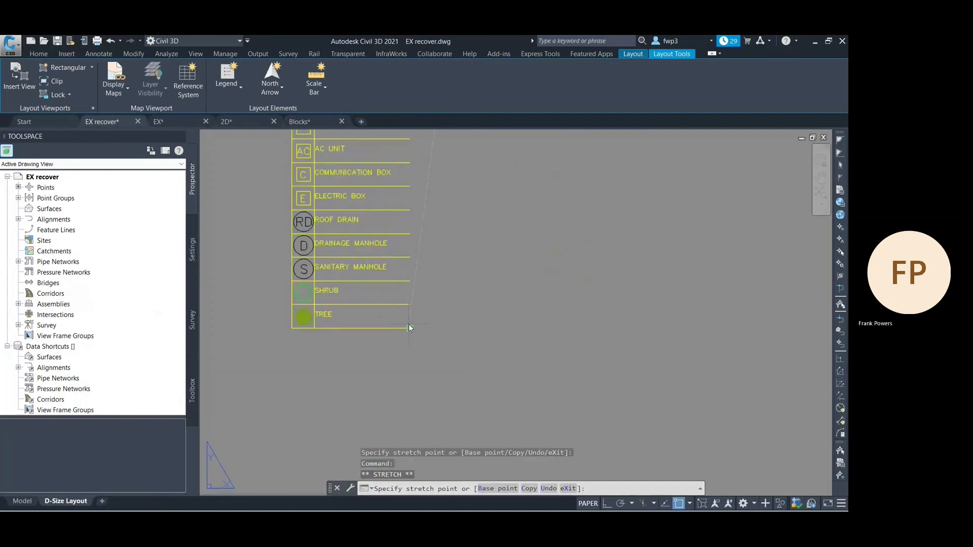
pyautogui.click(410, 328)
pyautogui.scroll(-4, 410, 284)
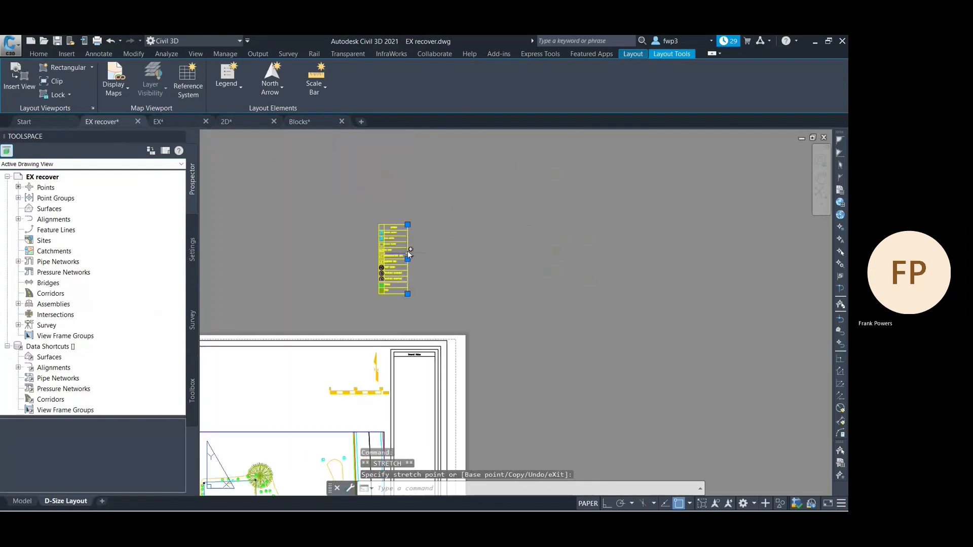
# Step: Combine all the legend's lines, symbols and labels into one group and select that group
pyautogui.click(419, 218)
pyautogui.click(362, 296)
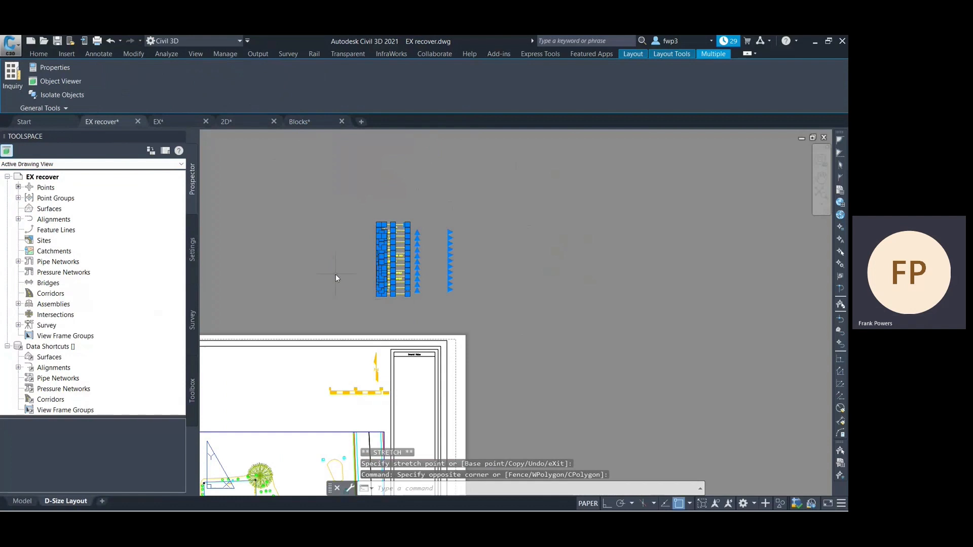
pyautogui.write('GROUP')
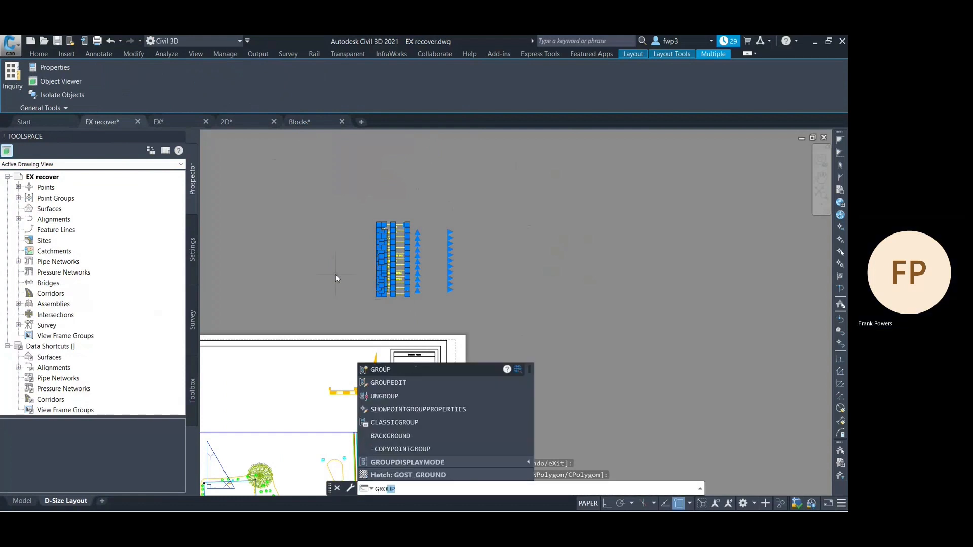
pyautogui.press('Return')
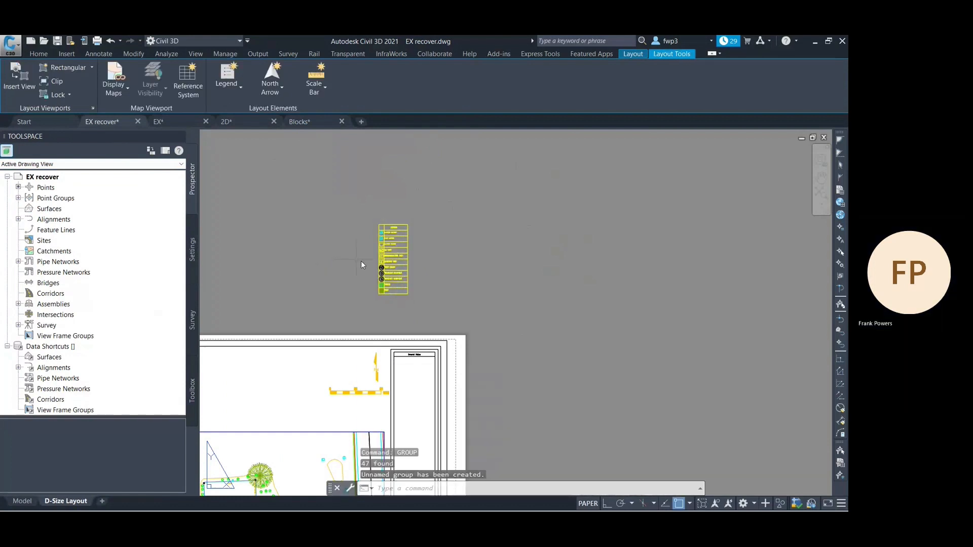
pyautogui.click(432, 208)
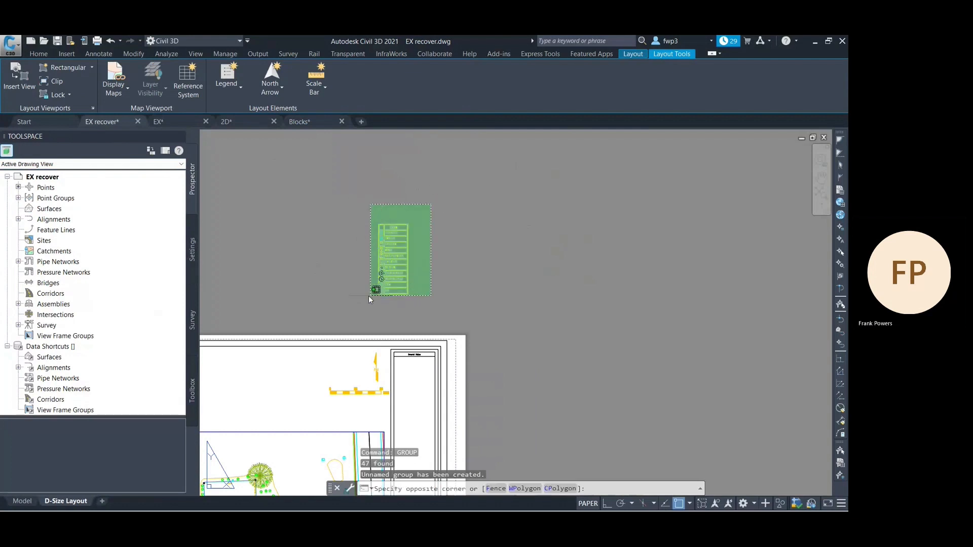
pyautogui.click(345, 295)
pyautogui.write('PR')
pyautogui.press('Return')
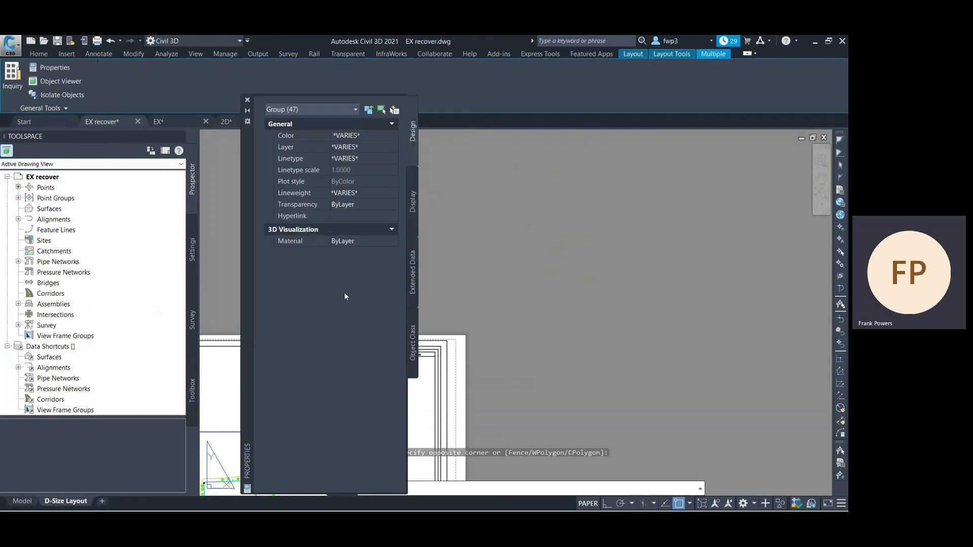
pyautogui.click(248, 100)
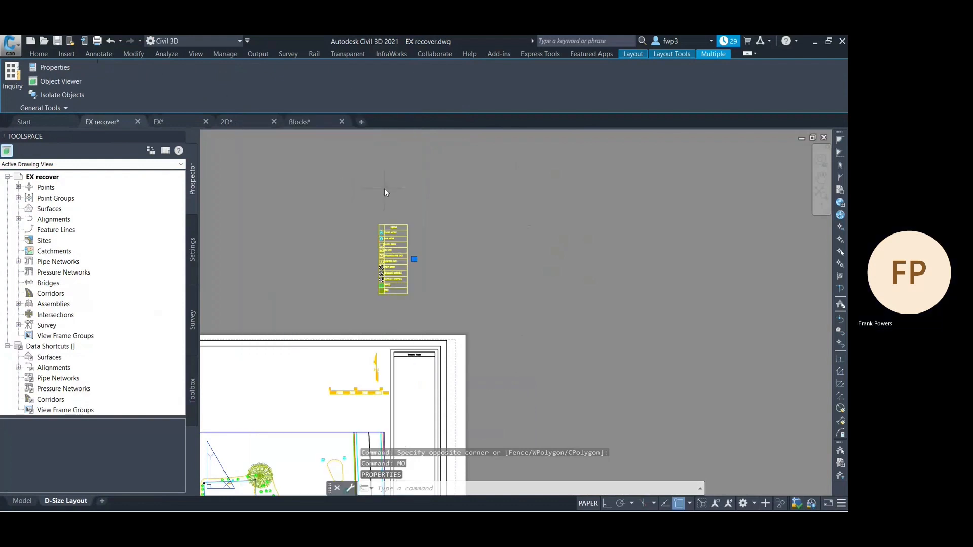
# Step: Move the legend group onto the sheet, into the title block column just below the General Notes heading
pyautogui.write('MOVE')
pyautogui.press('Return')
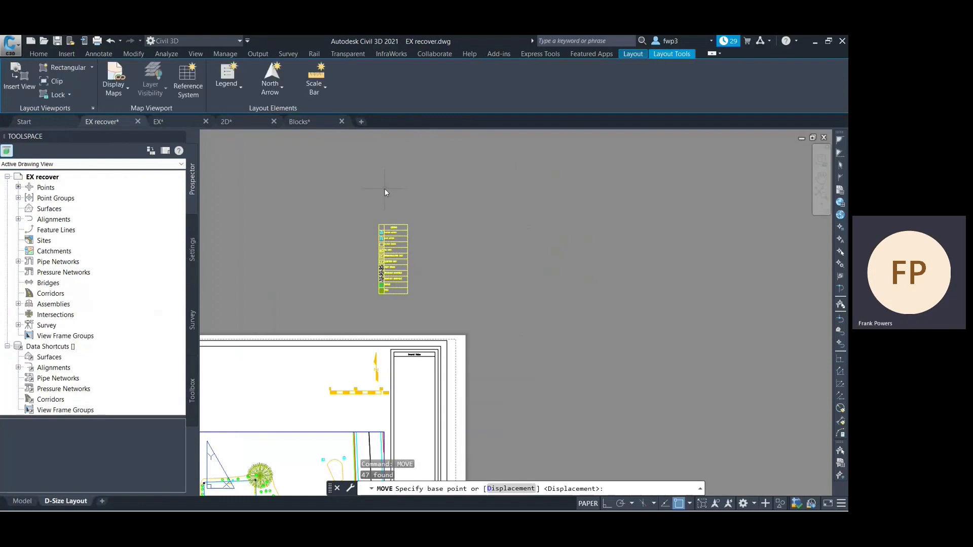
pyautogui.click(378, 231)
pyautogui.scroll(-6, 411, 245)
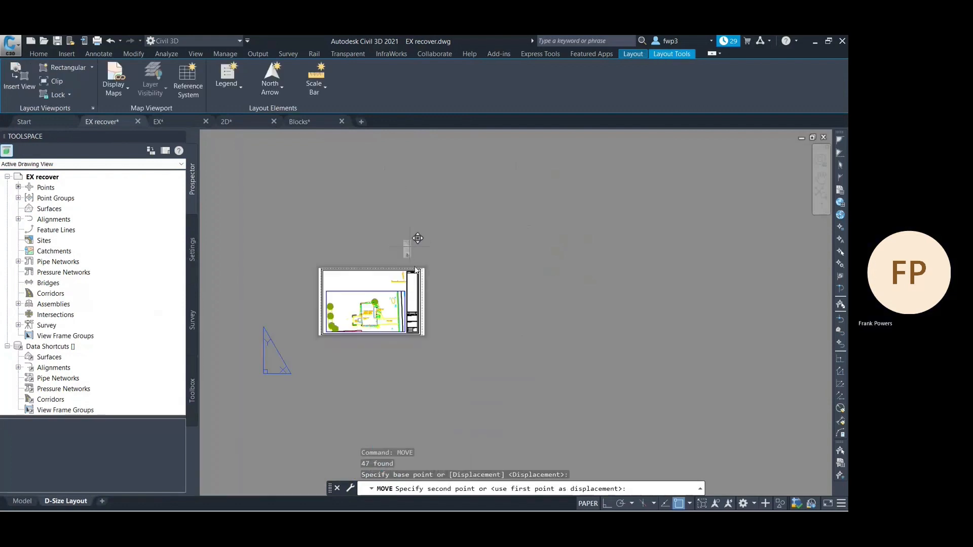
pyautogui.scroll(8, 416, 291)
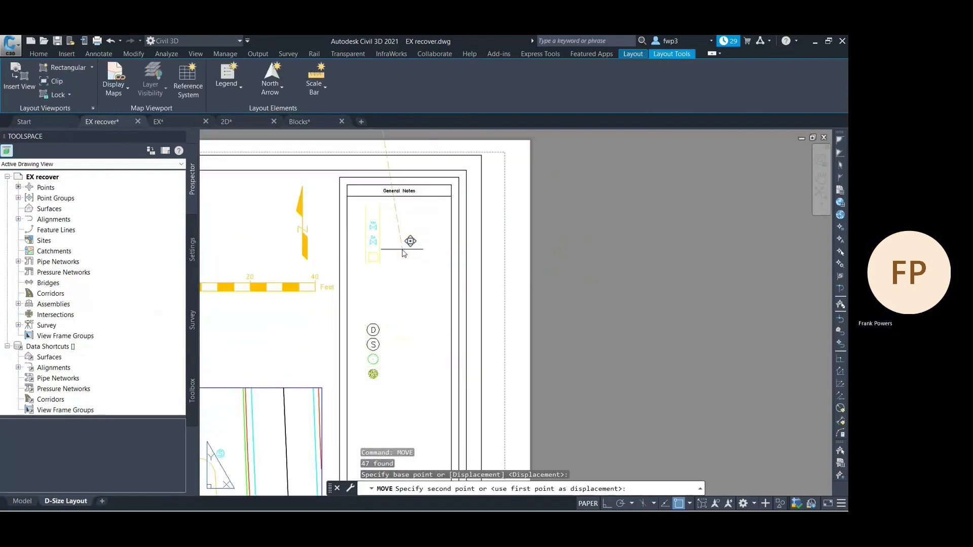
pyautogui.click(400, 246)
pyautogui.scroll(-10, 405, 245)
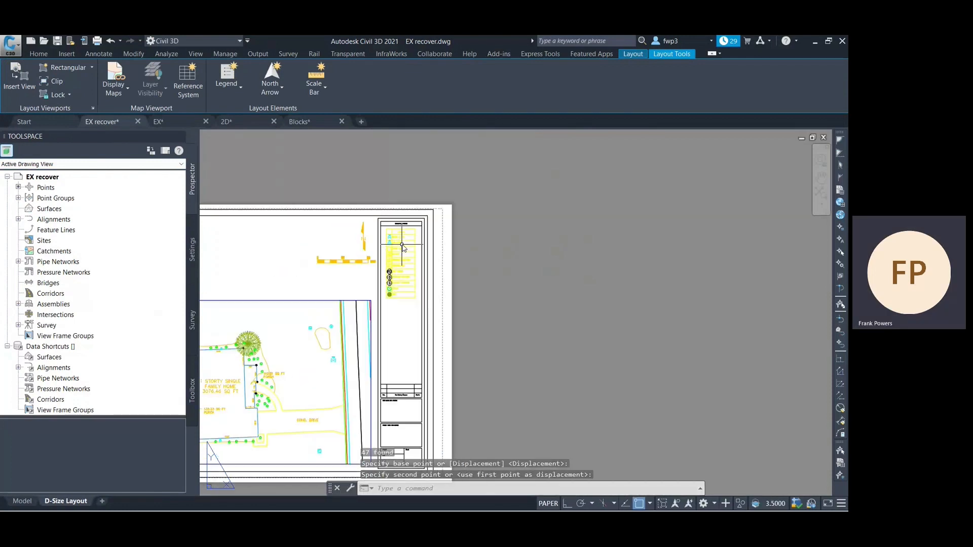
pyautogui.scroll(3, 407, 244)
pyautogui.scroll(-3, 405, 244)
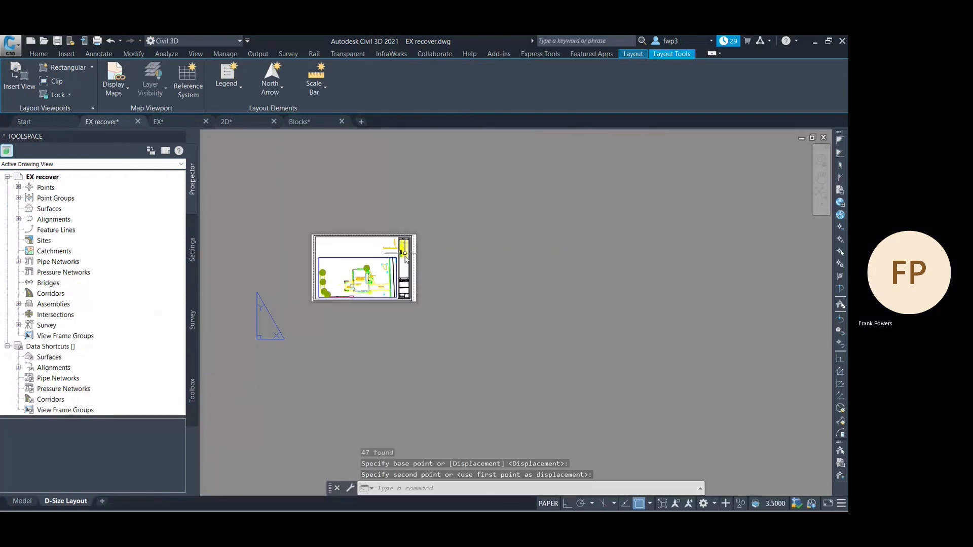
# Step: Start a multiline text whose frame spans the Firm Name and Address box of the title block
pyautogui.scroll(6, 403, 283)
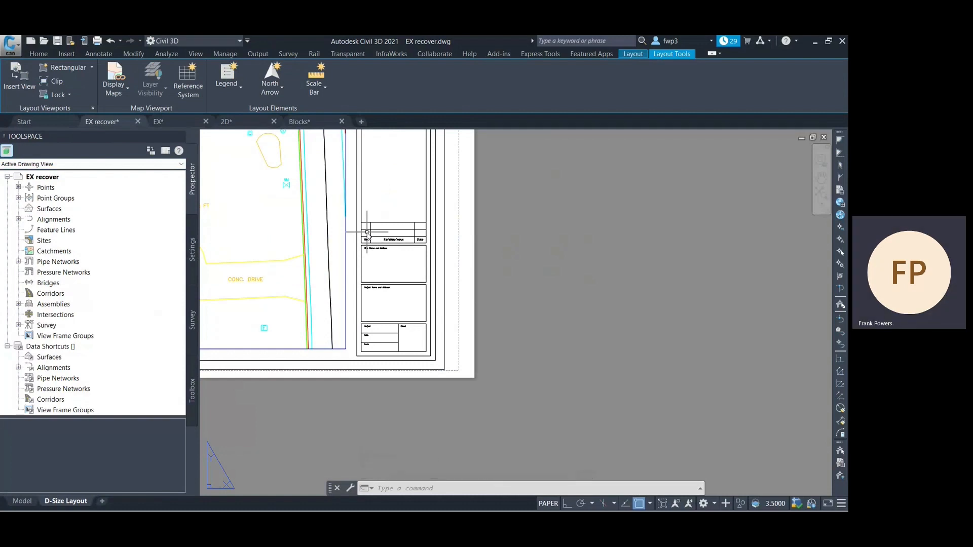
pyautogui.scroll(2, 382, 280)
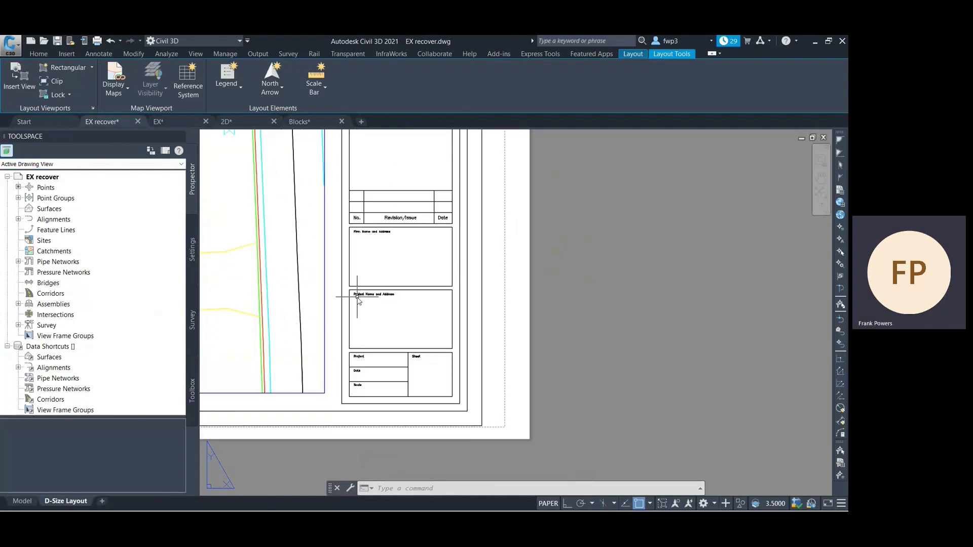
pyautogui.click(128, 52)
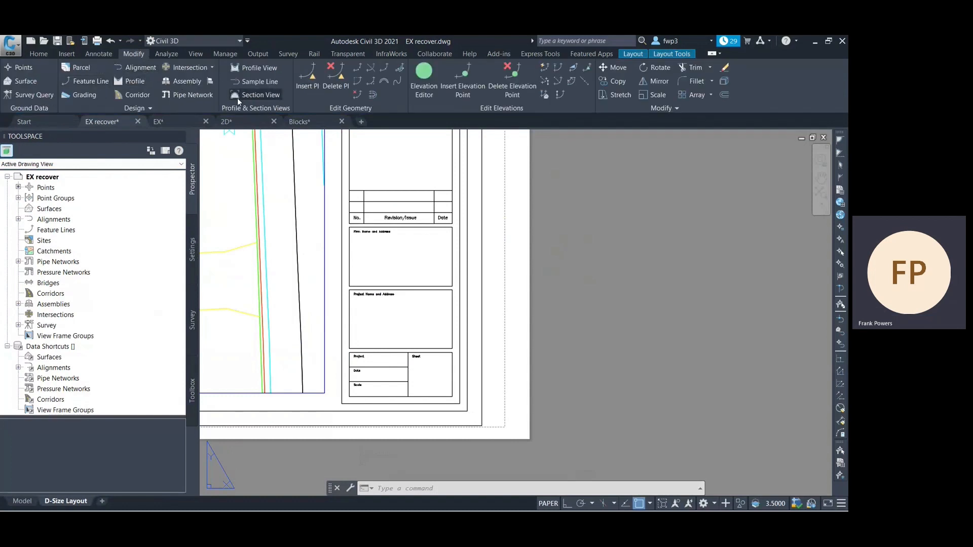
pyautogui.click(93, 53)
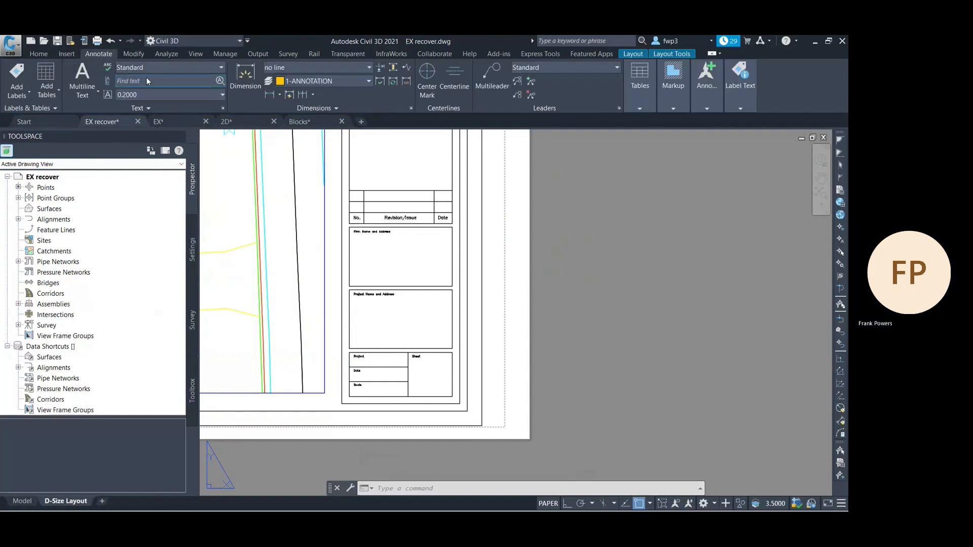
pyautogui.click(79, 74)
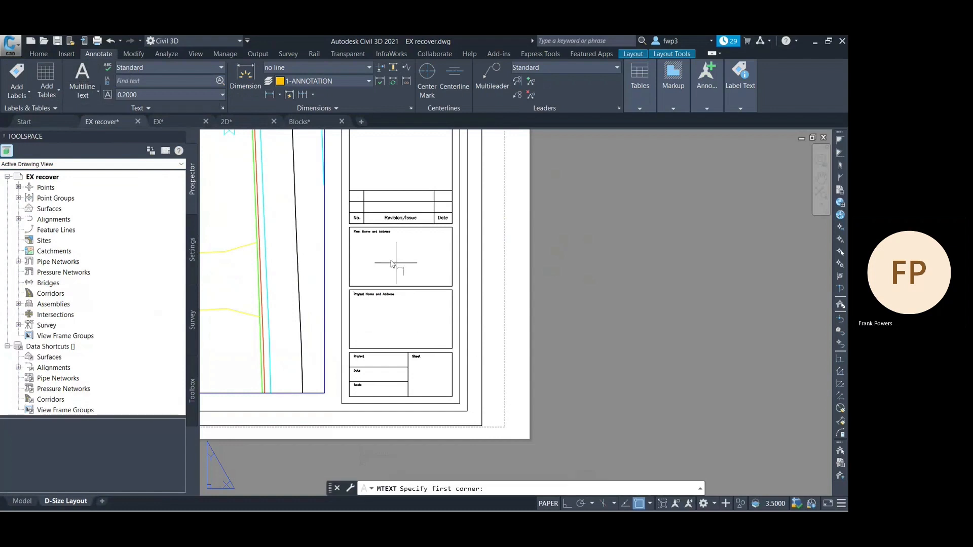
pyautogui.scroll(-4, 371, 254)
pyautogui.scroll(6, 370, 262)
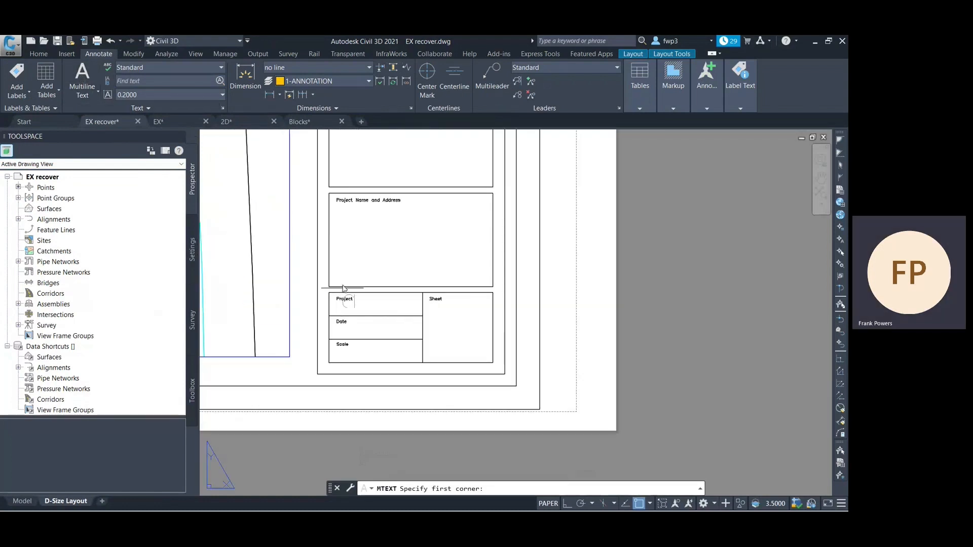
pyautogui.scroll(-4, 340, 278)
pyautogui.scroll(4, 330, 189)
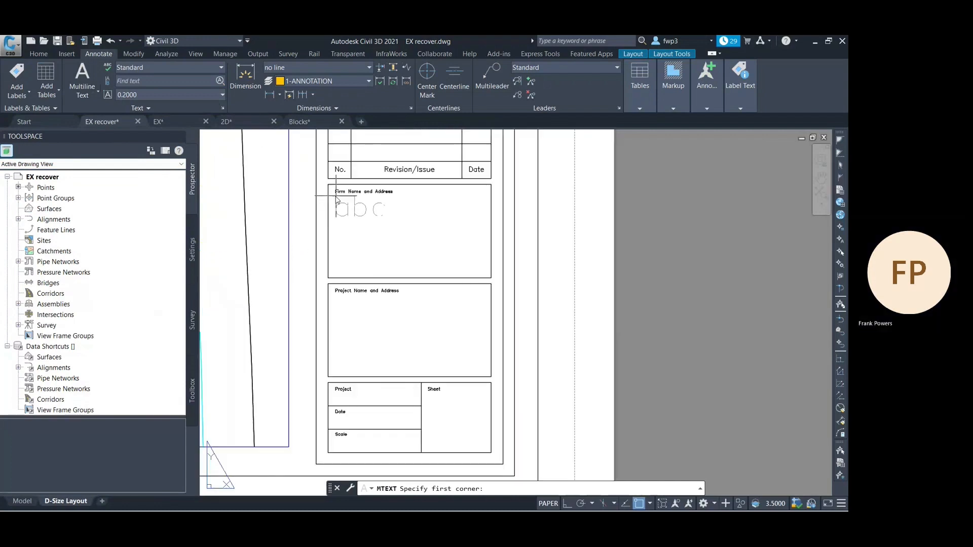
pyautogui.click(328, 185)
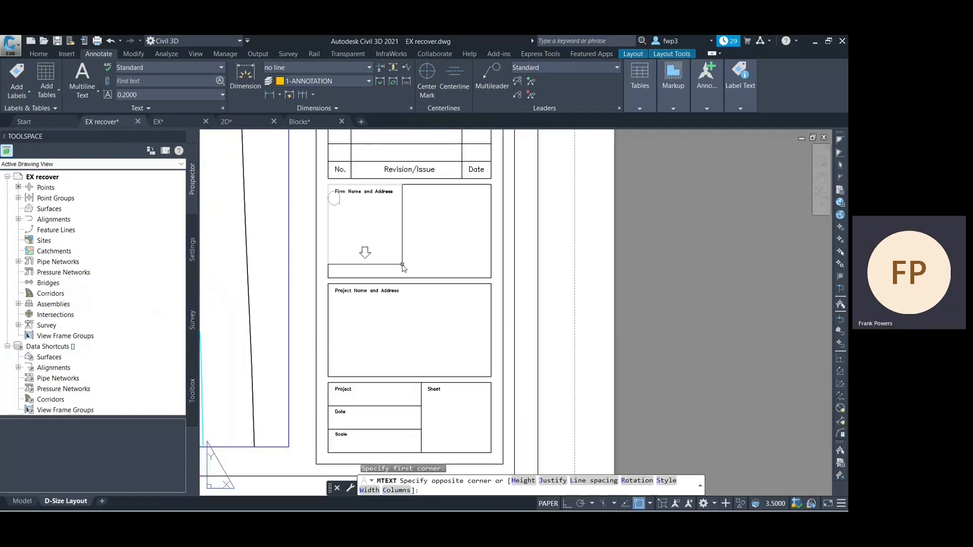
pyautogui.click(489, 279)
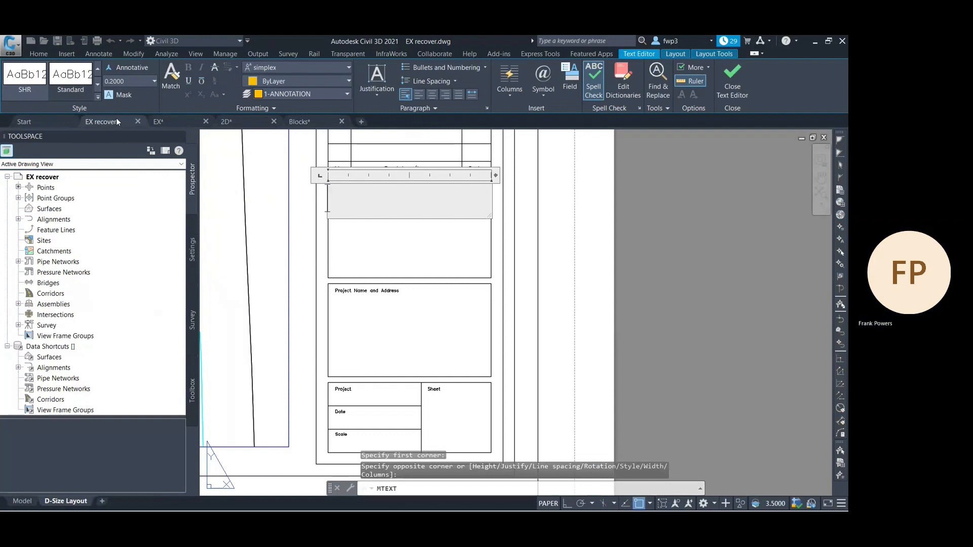
# Step: Set the text height to 0.09, enter "YOUR SCHOOL" and "ADRESS" on two lines, and save the text
pyautogui.write('0.09')
pyautogui.press('Return')
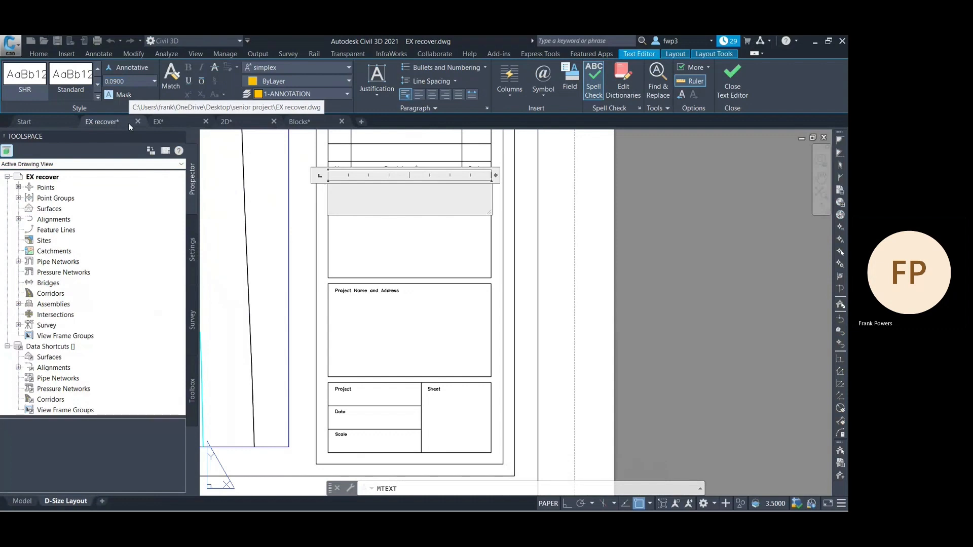
pyautogui.write('YOUR SCHOOL')
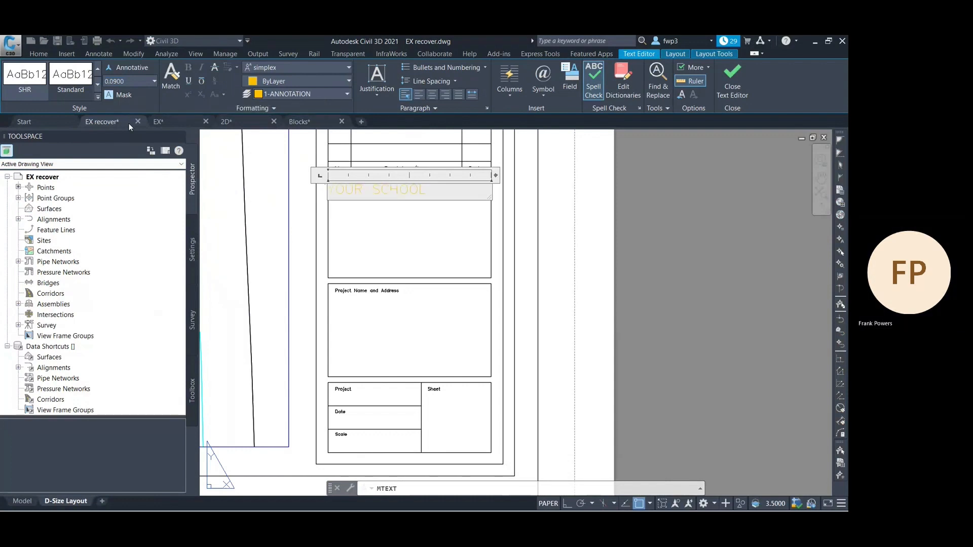
pyautogui.press('Return')
pyautogui.write('A')
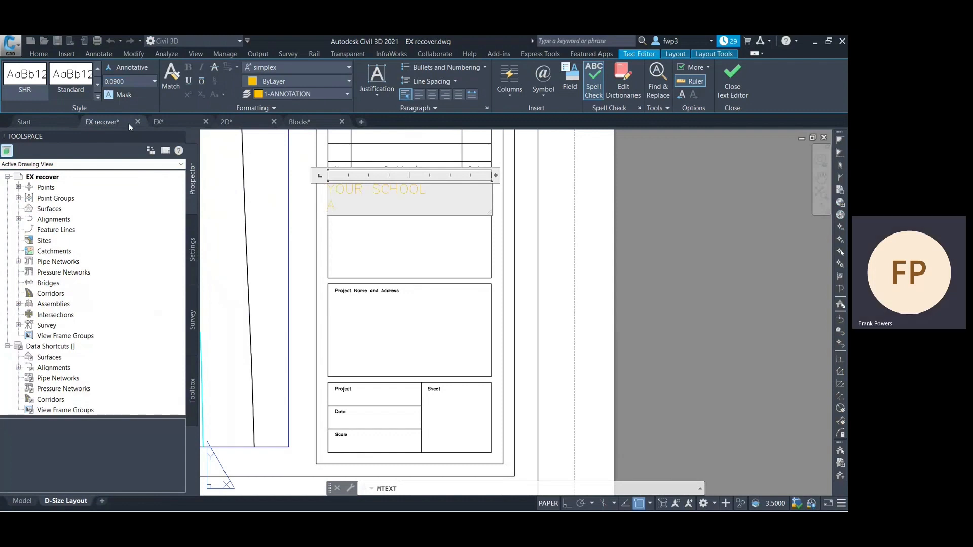
pyautogui.write('N')
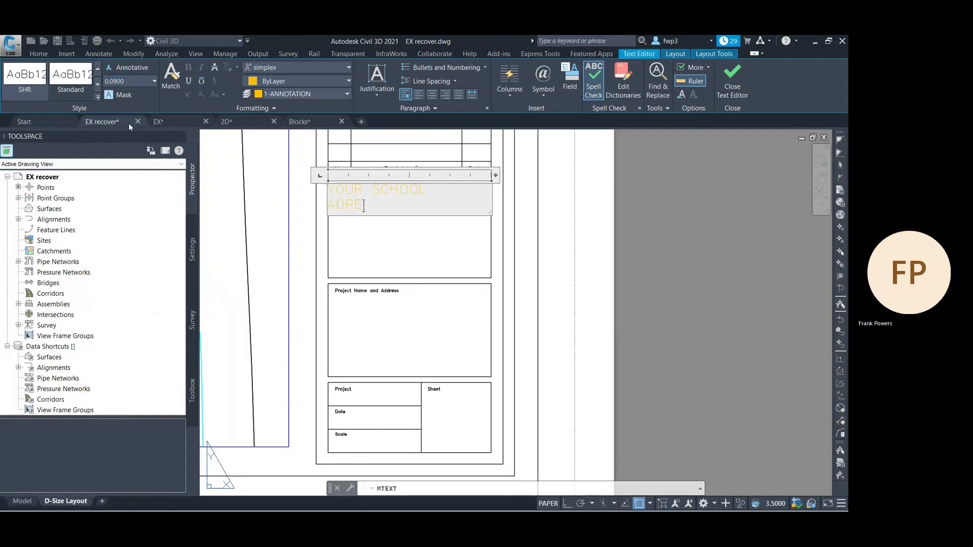
pyautogui.press('Return')
pyautogui.press('BackSpace')
pyautogui.press('Escape')
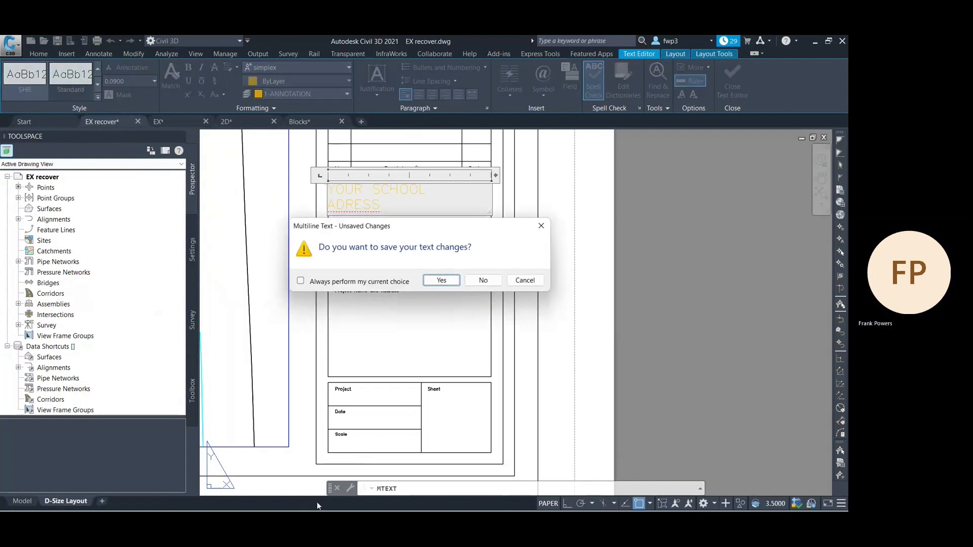
pyautogui.click(442, 279)
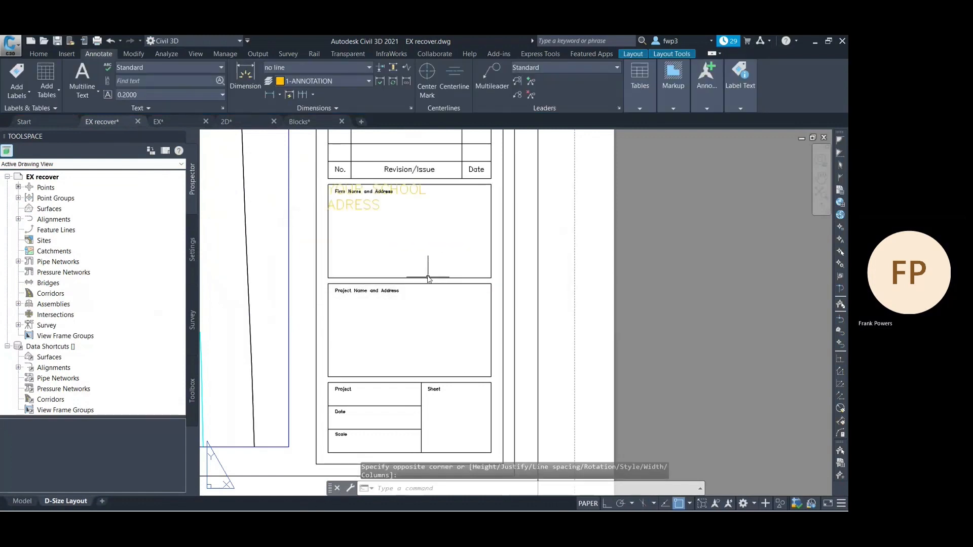
# Step: Move the school name and address text straight down so it clears the Firm Name and Address heading within its box
pyautogui.click(362, 206)
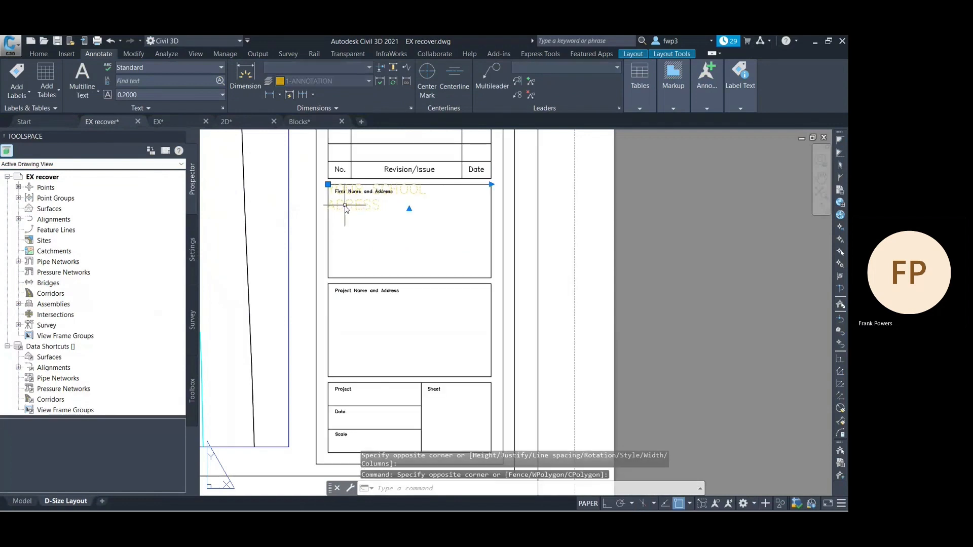
pyautogui.click(329, 188)
pyautogui.click(328, 185)
pyautogui.scroll(2, 328, 203)
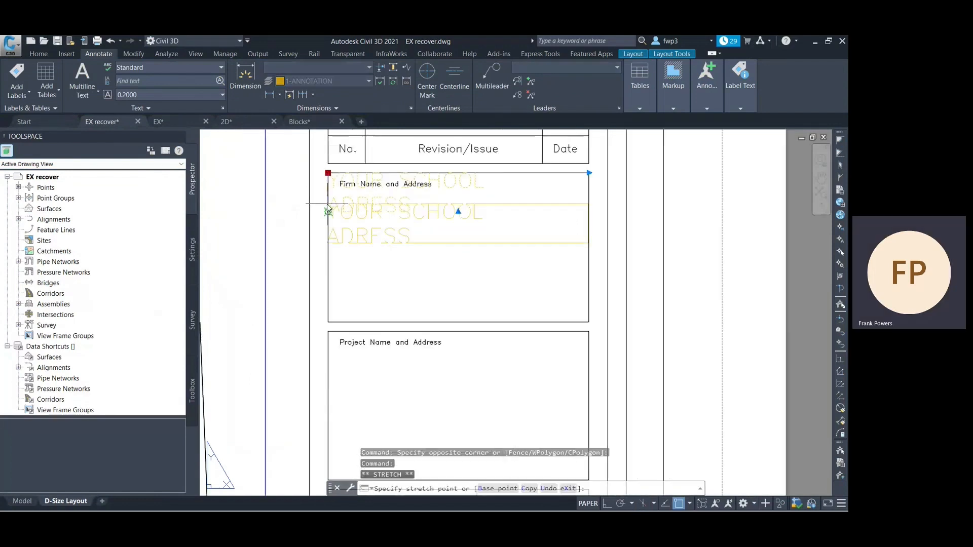
pyautogui.rightClick(369, 242)
pyautogui.press('Escape')
pyautogui.press('Escape')
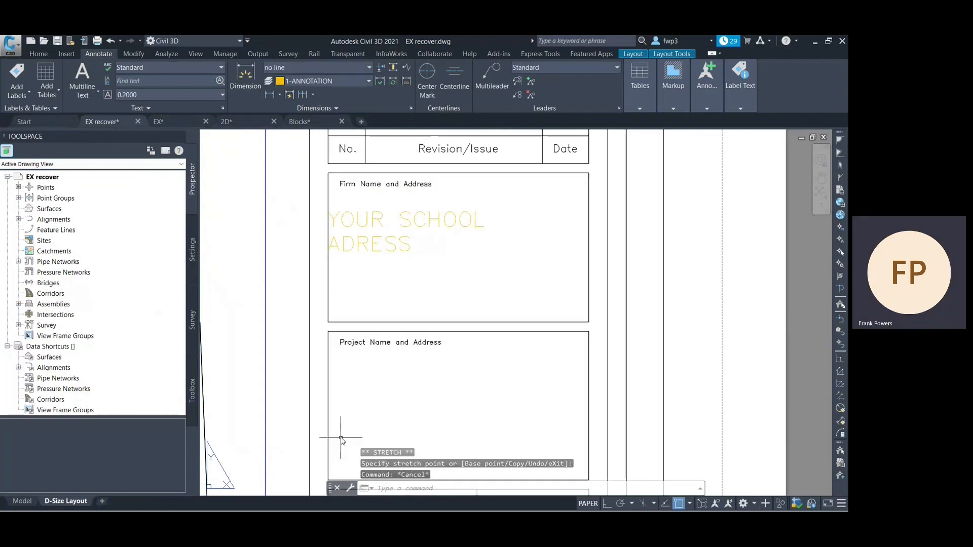
# Step: Start a multiline text whose frame spans the Scale cell of the title block, with the text height set to 0.09
pyautogui.scroll(-7, 310, 398)
pyautogui.scroll(5, 310, 397)
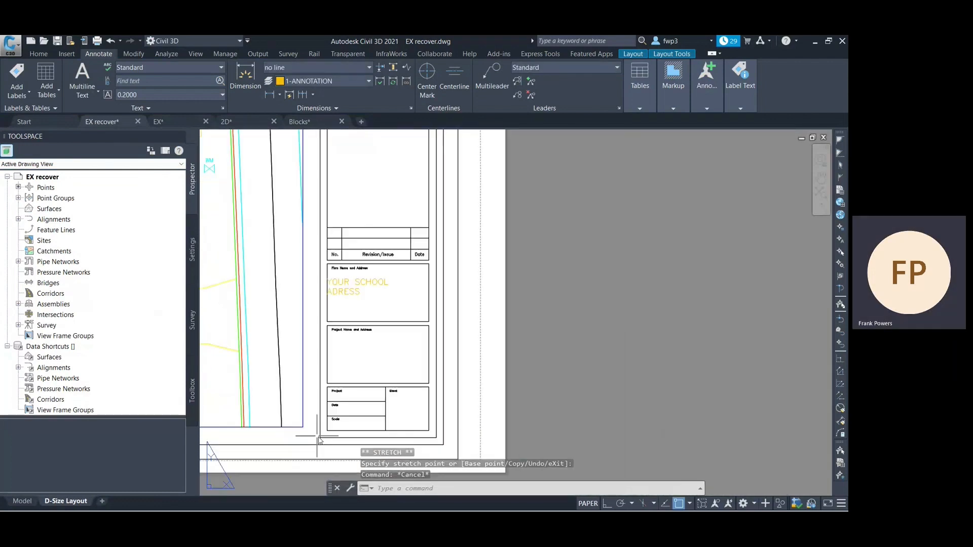
pyautogui.scroll(-3, 337, 376)
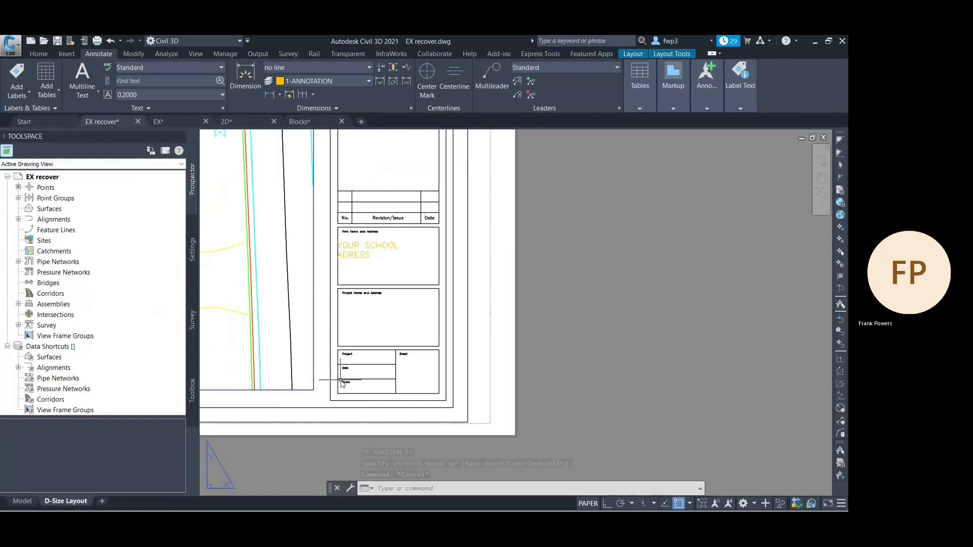
pyautogui.scroll(3, 345, 386)
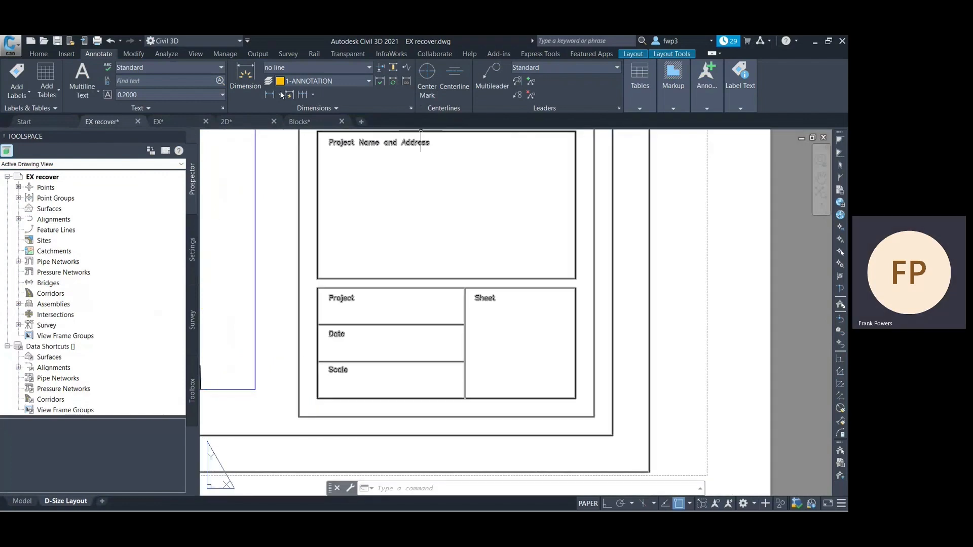
pyautogui.click(78, 73)
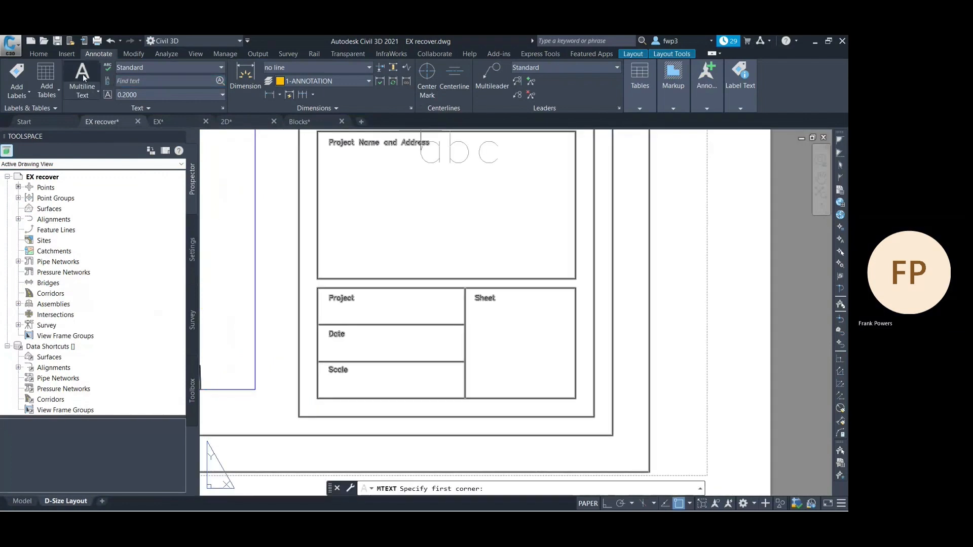
pyautogui.click(317, 362)
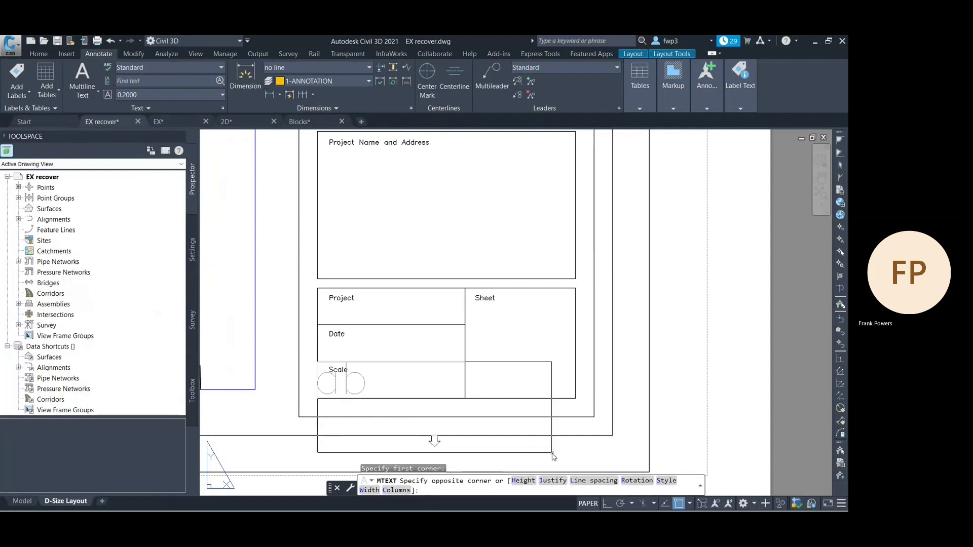
pyautogui.click(464, 398)
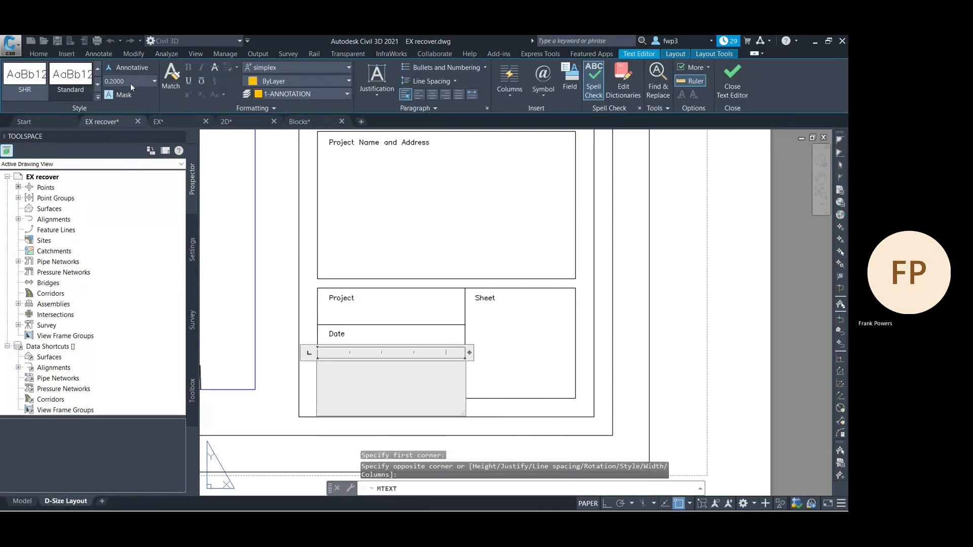
pyautogui.write('.09')
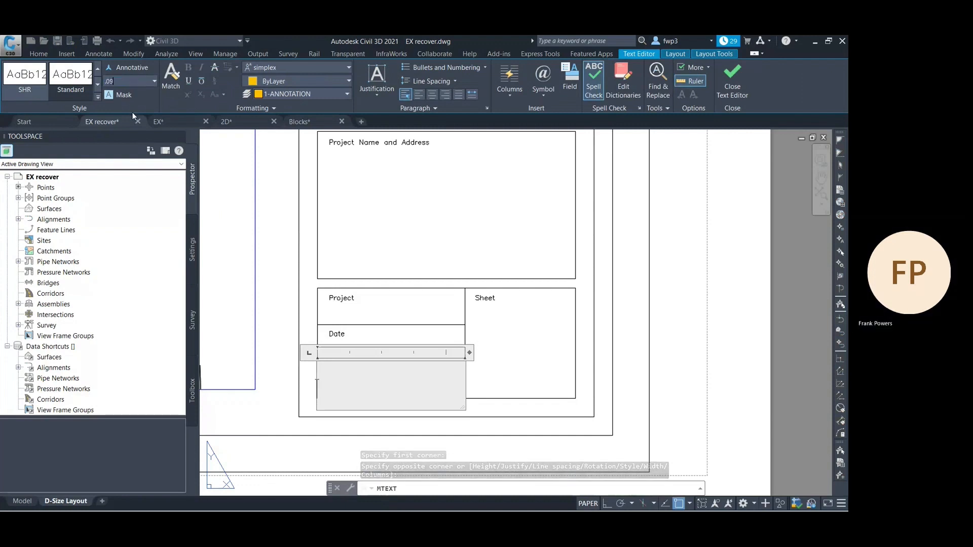
pyautogui.press('Return')
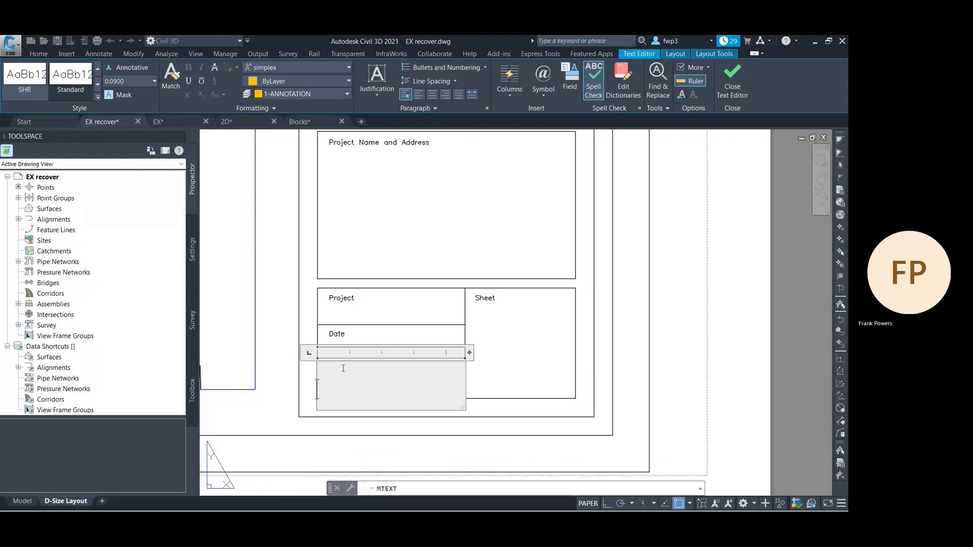
# Step: Enter "1 INCH =20 FEET" as the Scale cell's text and finish the text
pyautogui.write('INCH')
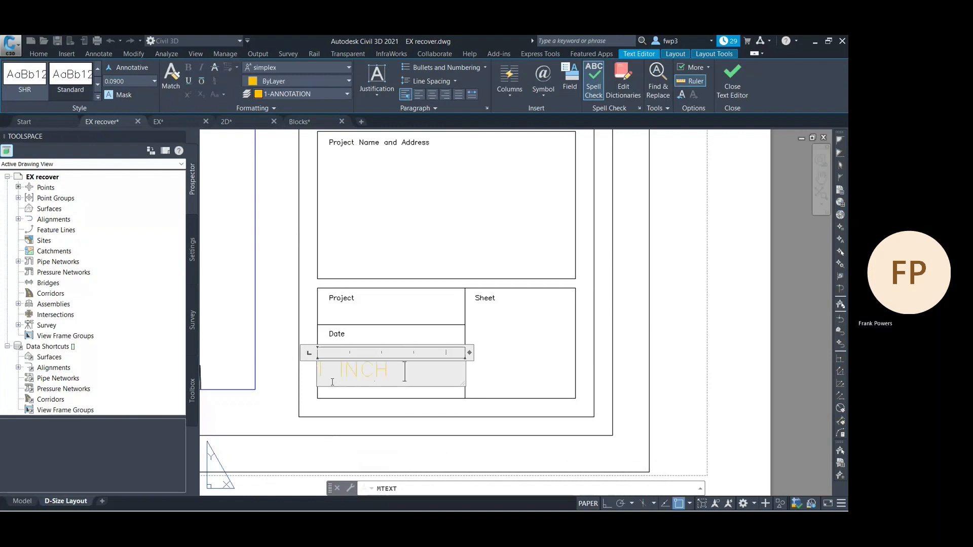
pyautogui.write(' =V')
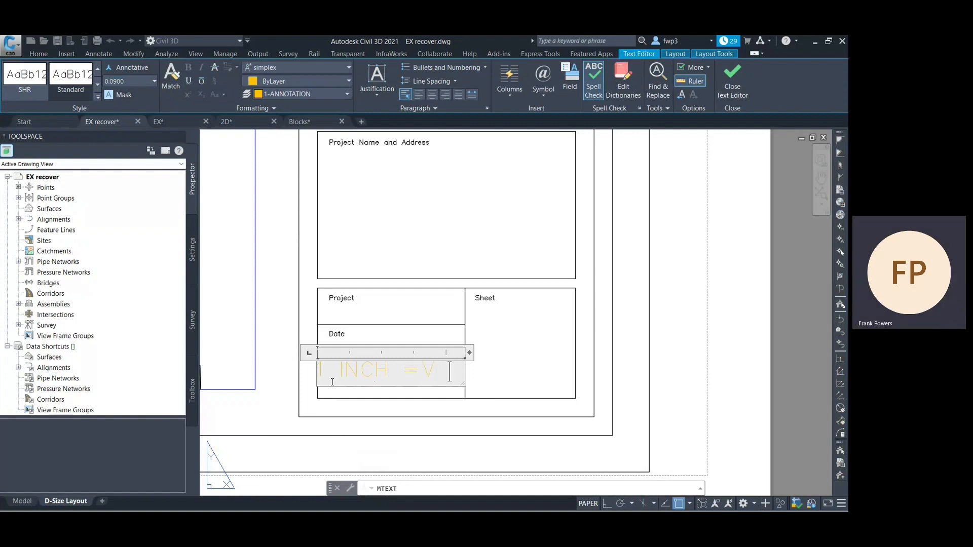
pyautogui.press('BackSpace')
pyautogui.press('BackSpace')
pyautogui.press('BackSpace')
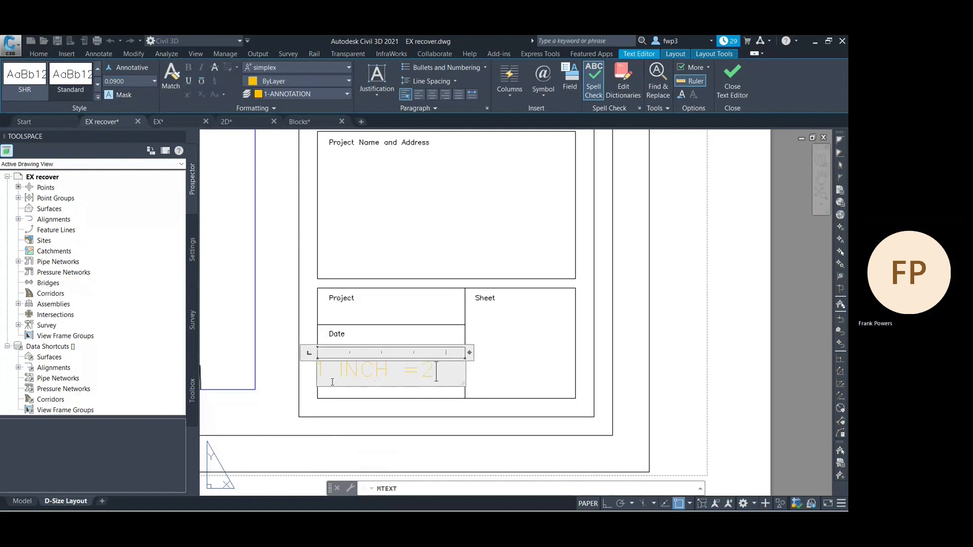
pyautogui.write('20 FEET')
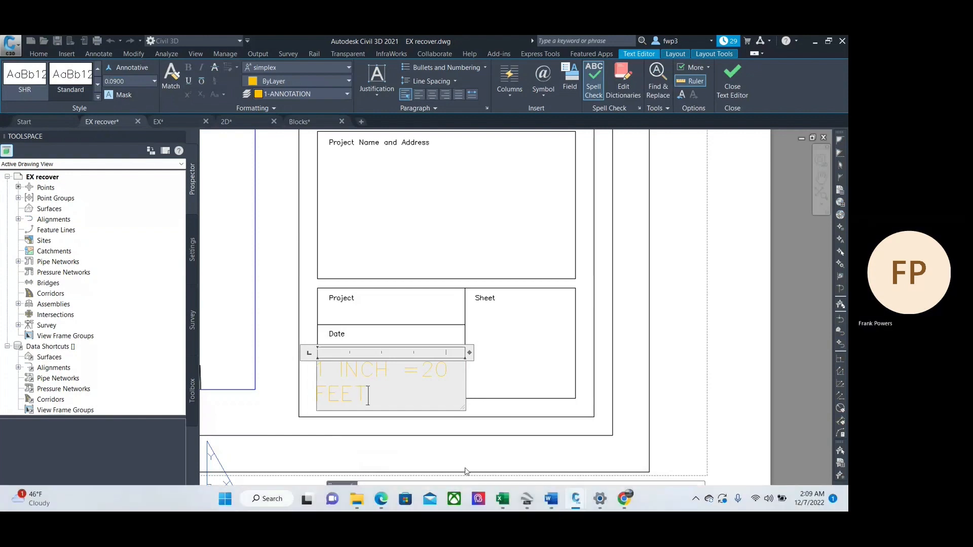
pyautogui.click(477, 405)
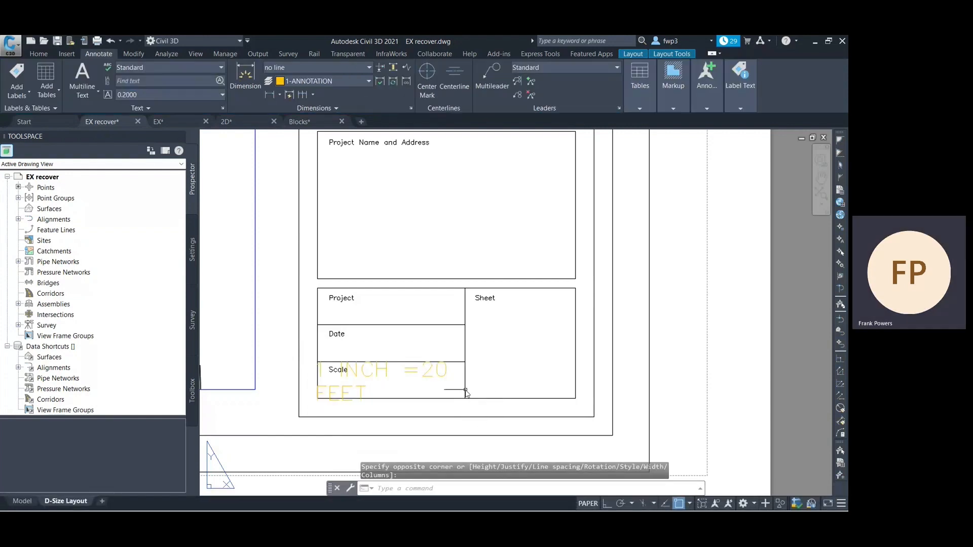
# Step: Set the text height of the scale note to 0.06 in its object properties
pyautogui.click(433, 380)
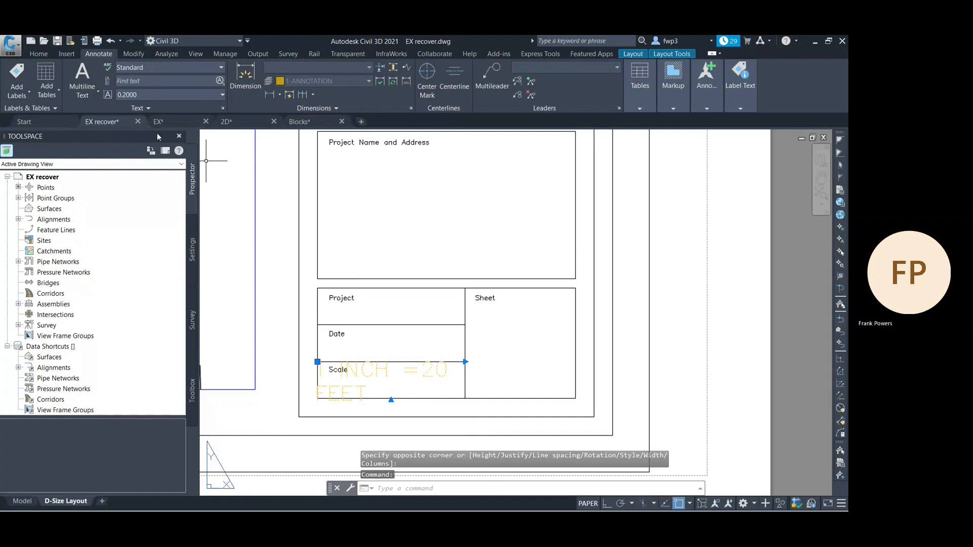
pyautogui.click(174, 95)
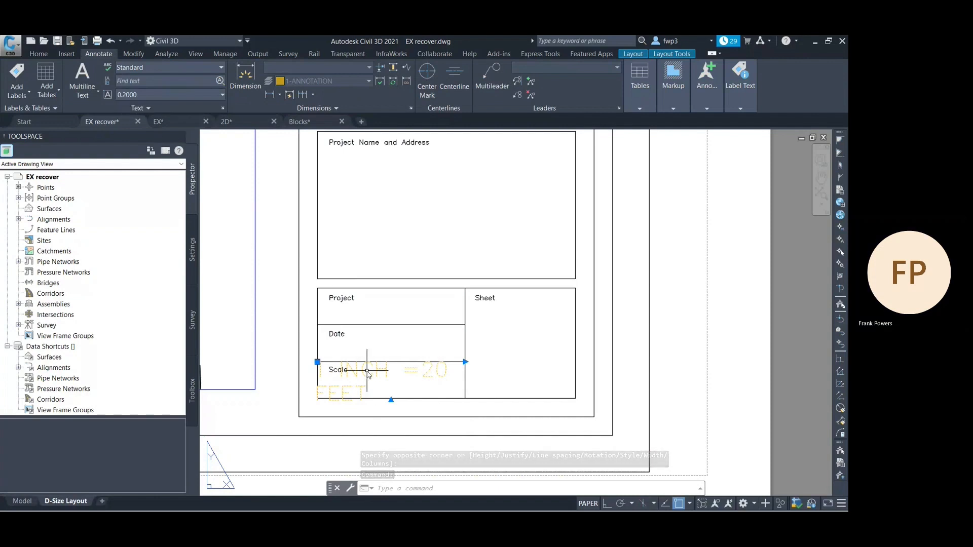
pyautogui.write('PL')
pyautogui.press('BackSpace')
pyautogui.write('ROPERTIES')
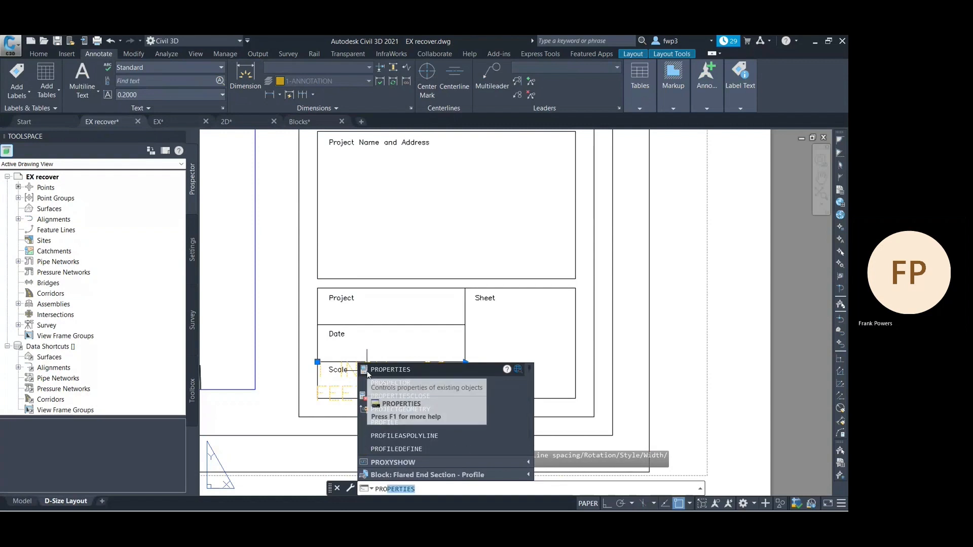
pyautogui.click(367, 372)
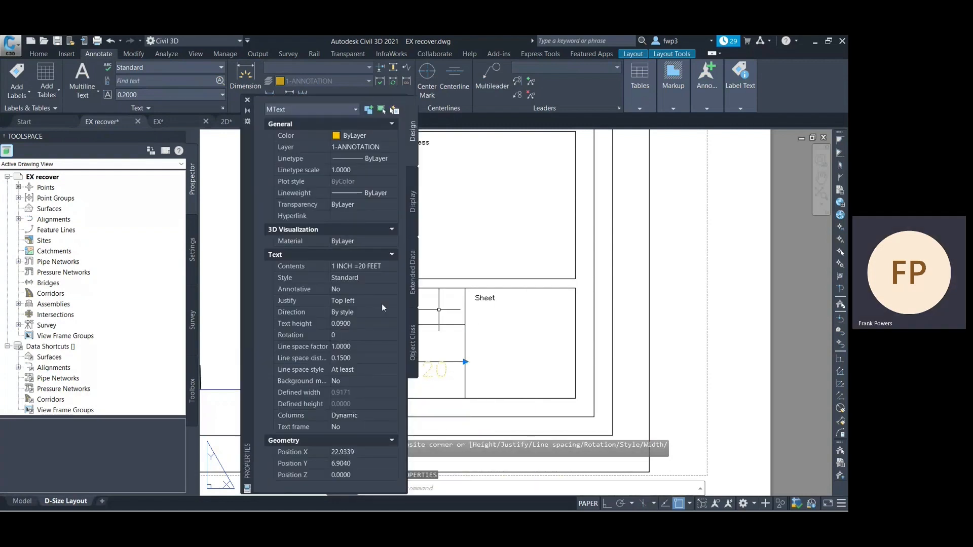
pyautogui.click(373, 324)
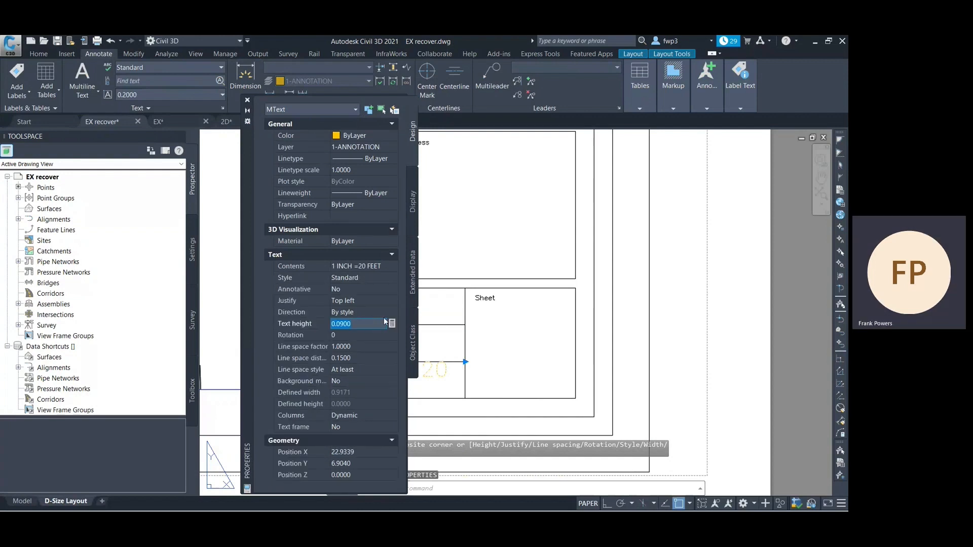
pyautogui.write('.06')
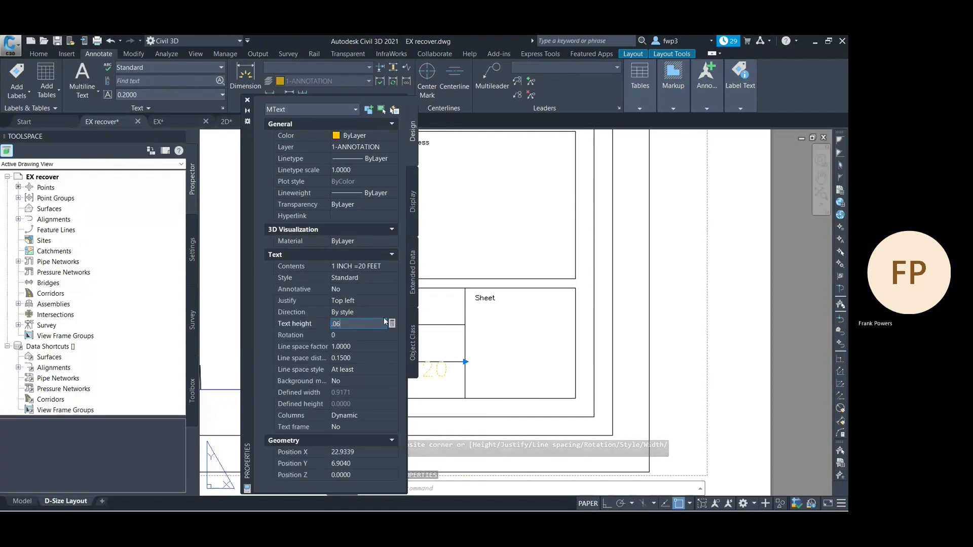
pyautogui.press('Tab')
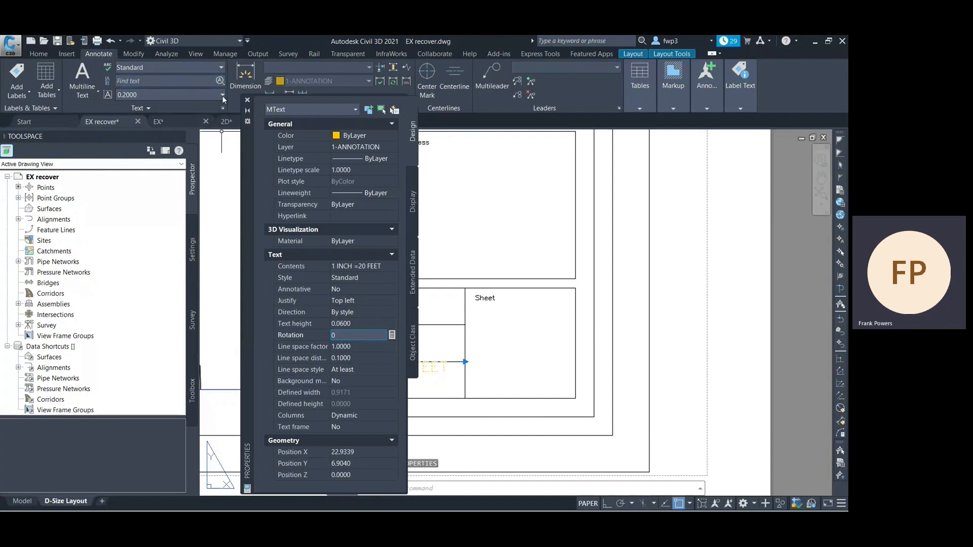
pyautogui.click(247, 100)
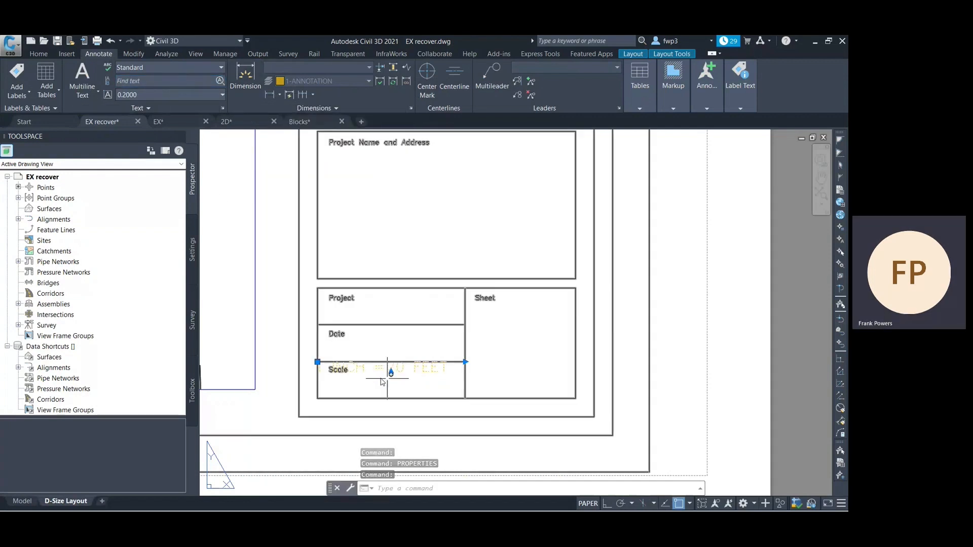
# Step: Move the scale note straight down so it sits beneath the Scale label in its cell, and deselect it
pyautogui.click(317, 362)
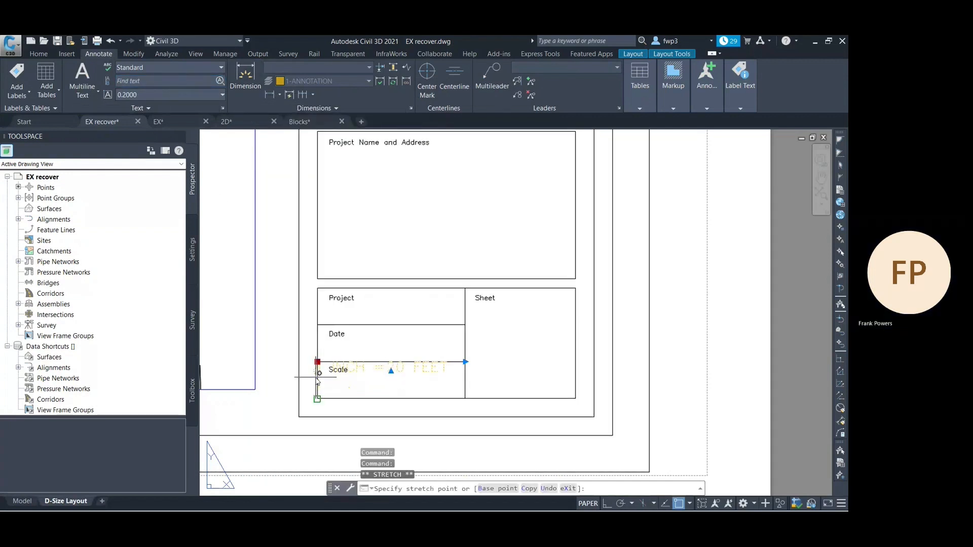
pyautogui.scroll(-3, 320, 375)
pyautogui.scroll(-4, 328, 375)
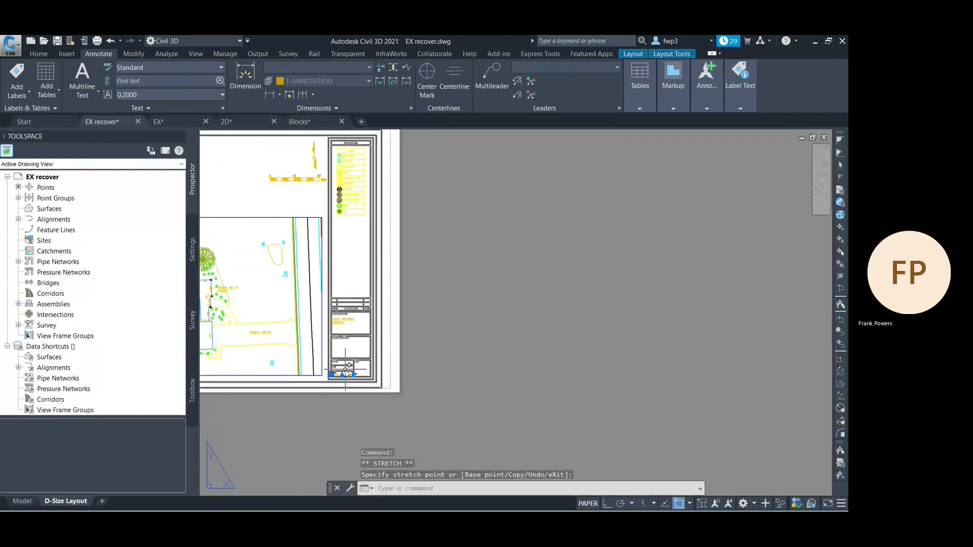
pyautogui.scroll(1, 364, 344)
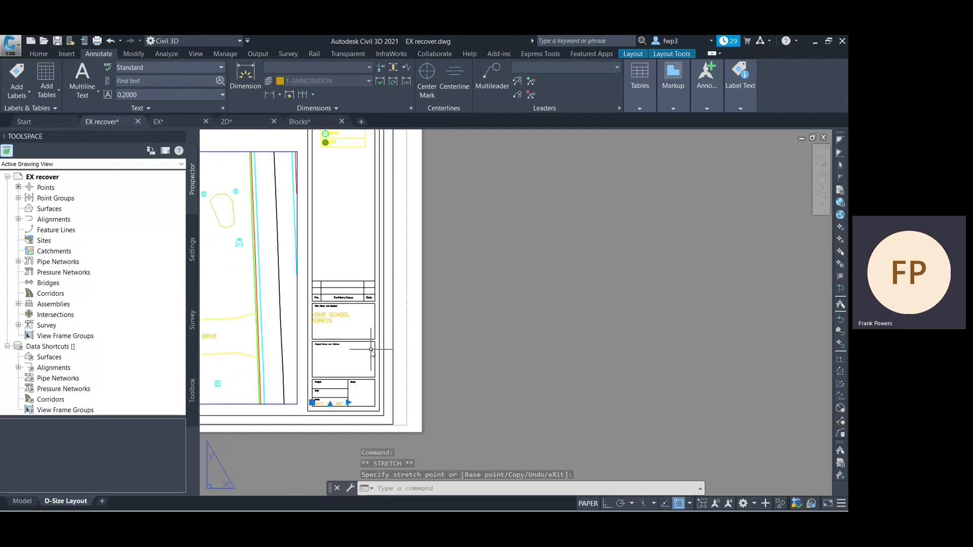
pyautogui.press('Escape')
# Step: Save the drawing under its existing file name with QSAVE
pyautogui.scroll(-4, 479, 349)
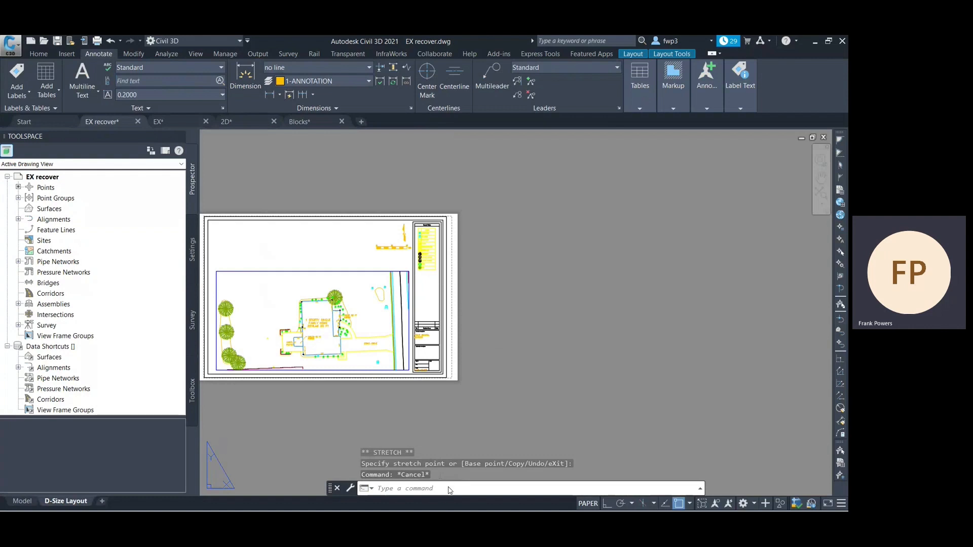
pyautogui.write('QSAVE')
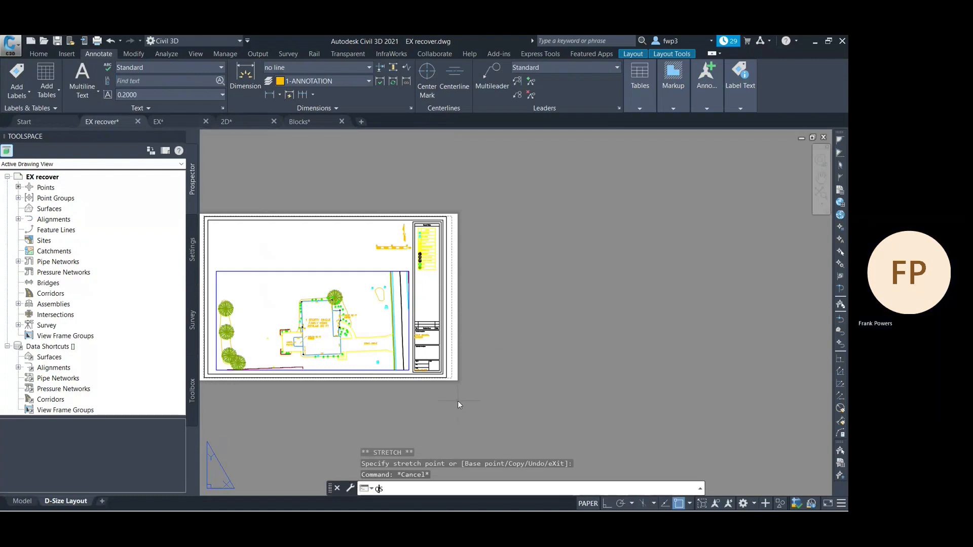
pyautogui.press('Return')
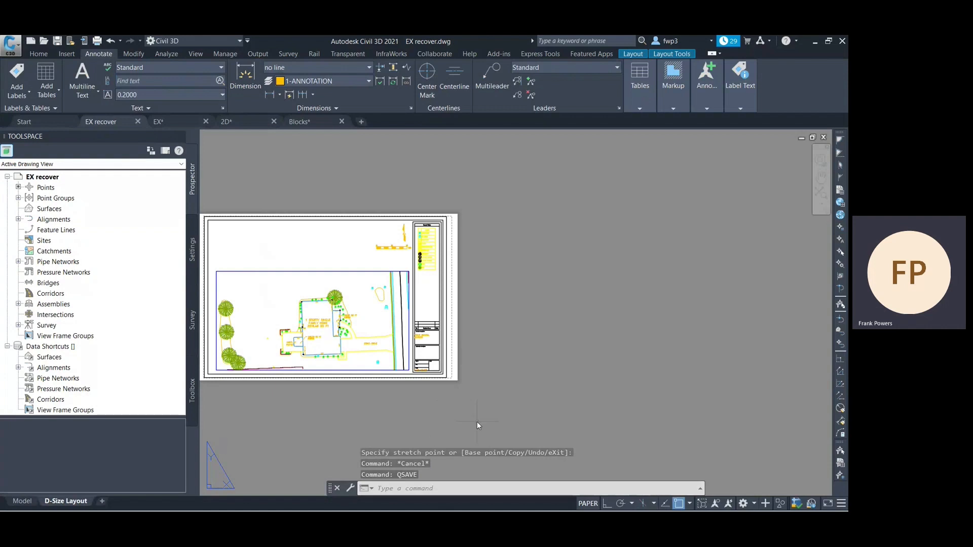
# Step: Start a single-sheet plot of the layout using the monochrome.ctb plot style table and the AutoCAD PDF (General Documentation).pc3 plotter
pyautogui.write('PLO')
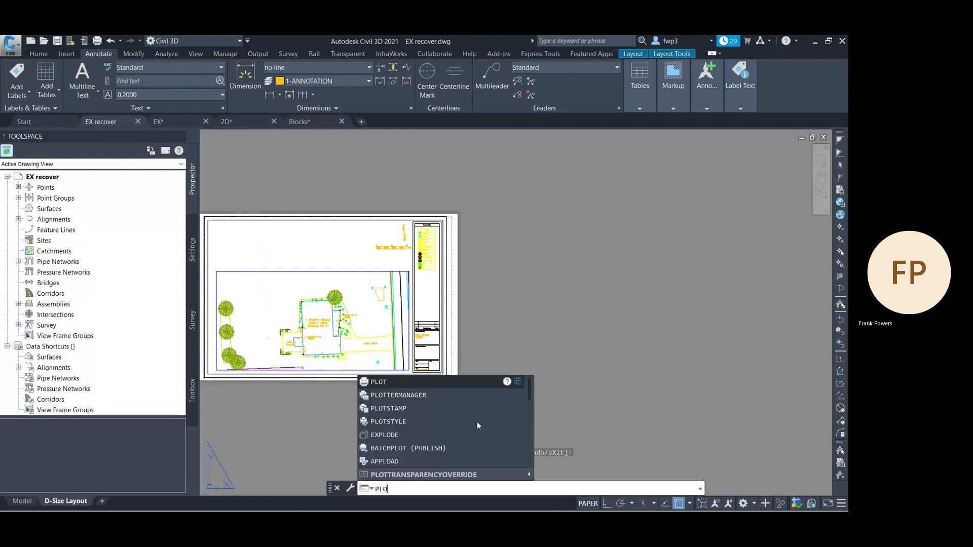
pyautogui.press('Return')
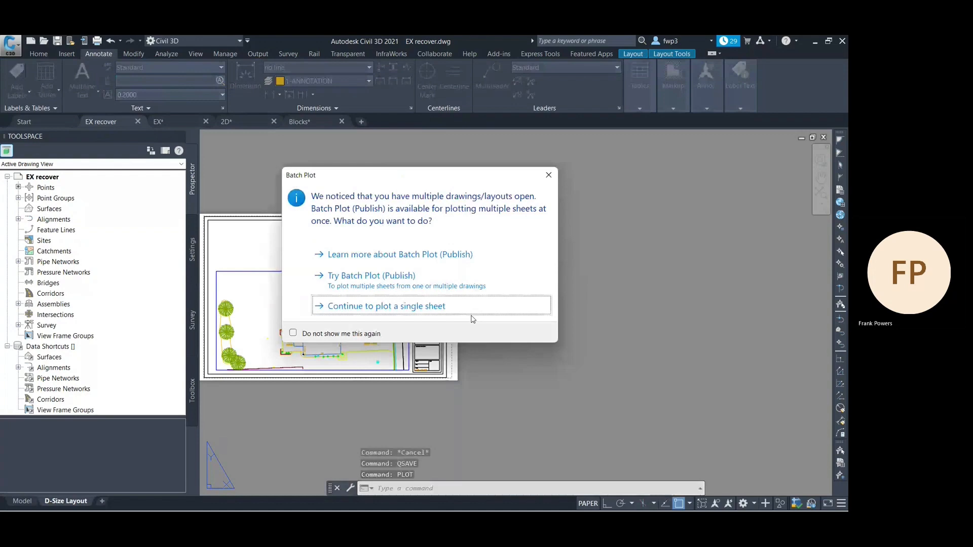
pyautogui.click(472, 310)
pyautogui.click(545, 164)
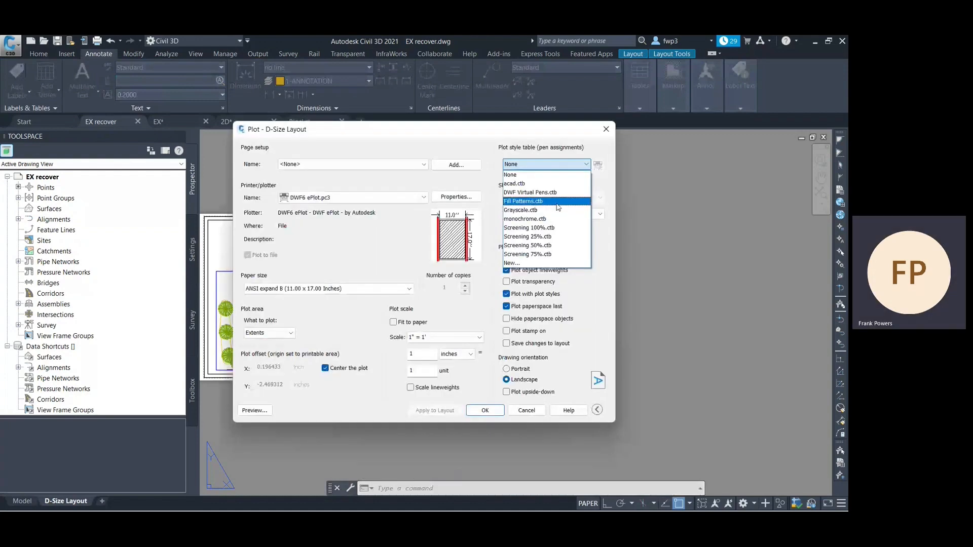
pyautogui.click(525, 219)
pyautogui.click(411, 197)
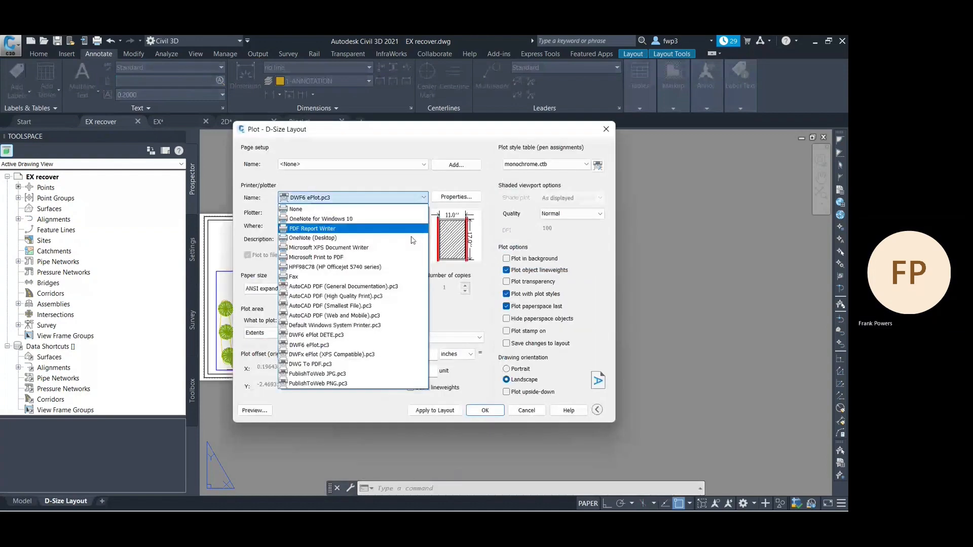
pyautogui.click(355, 286)
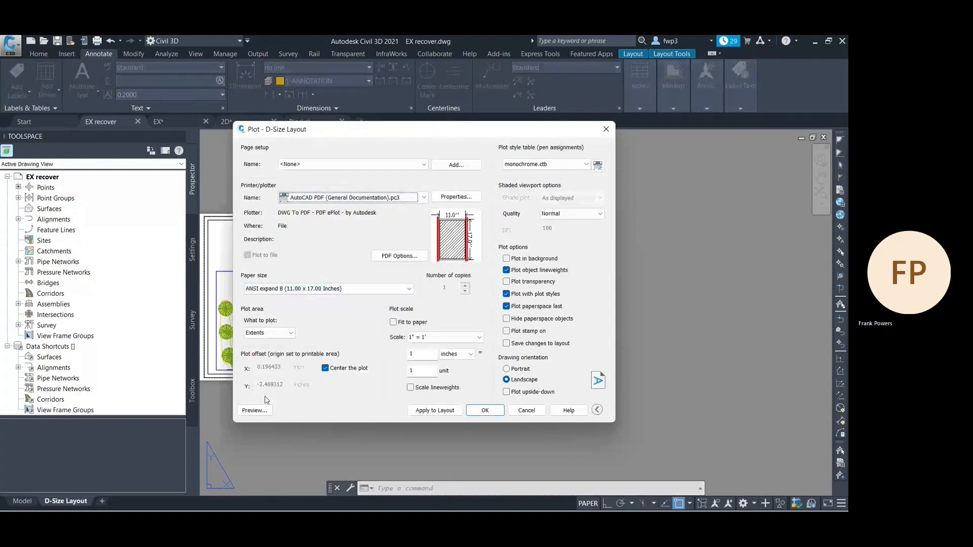
# Step: Set the plot area to a Window spanning the layout sheet's opposite outer corners, preview the plot, and close the preview
pyautogui.click(276, 333)
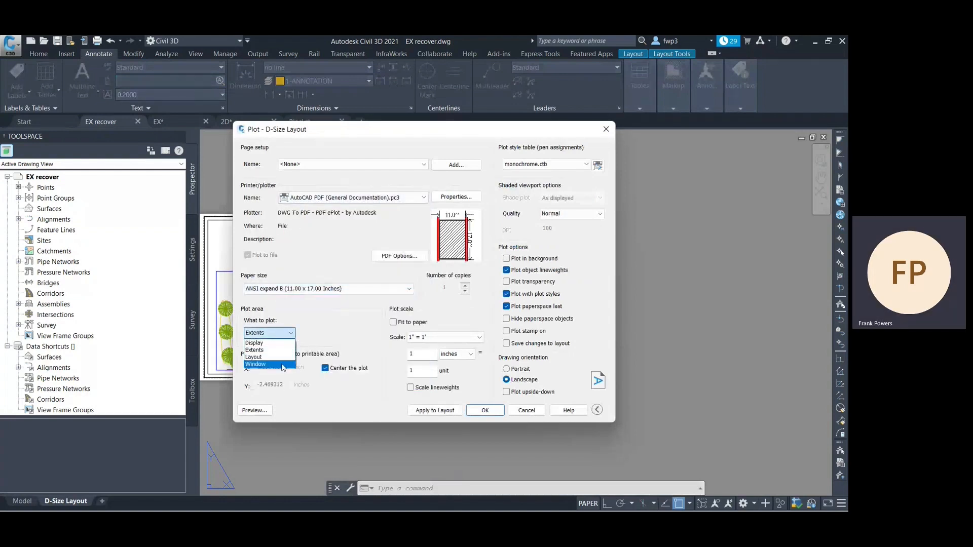
pyautogui.click(282, 364)
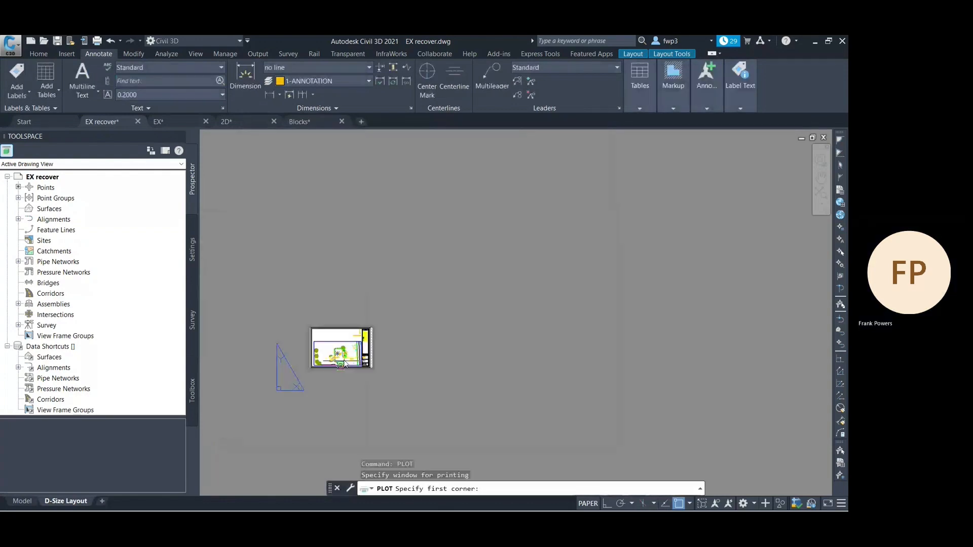
pyautogui.click(326, 403)
pyautogui.scroll(-4, 363, 393)
pyautogui.scroll(4, 451, 353)
pyautogui.scroll(2, 451, 353)
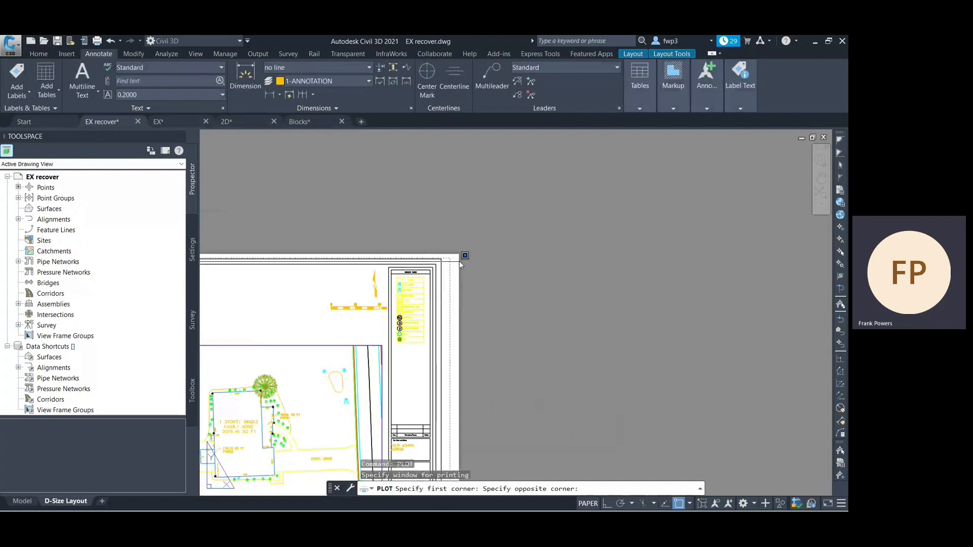
pyautogui.click(459, 255)
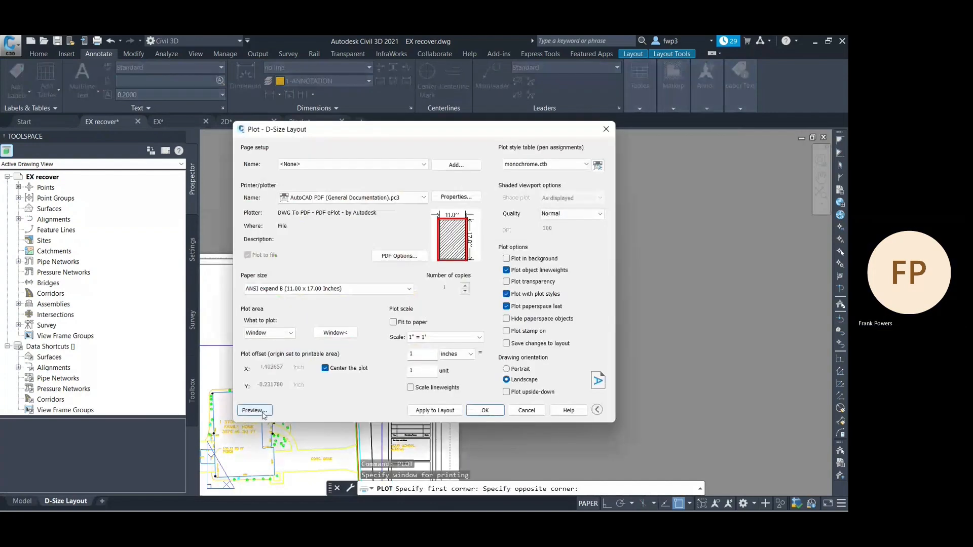
pyautogui.click(254, 410)
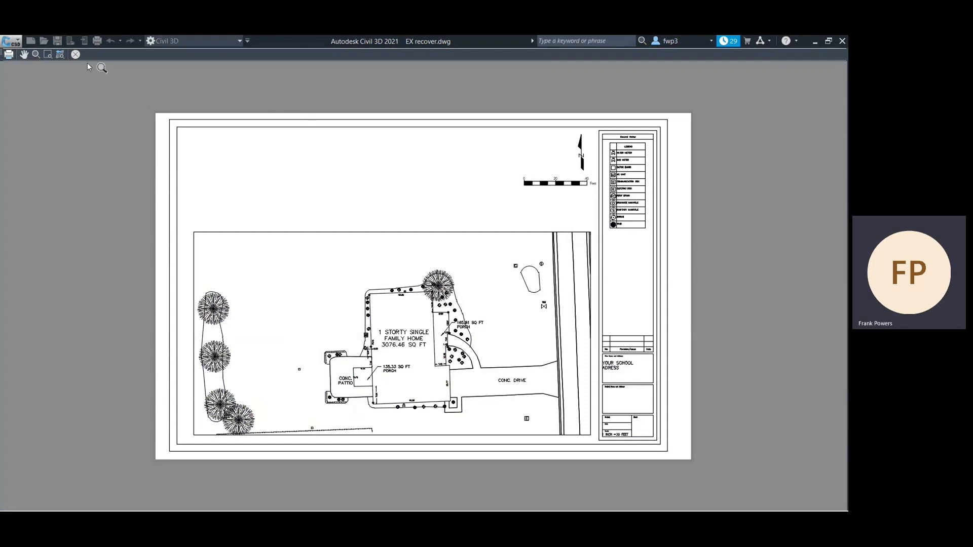
pyautogui.click(75, 54)
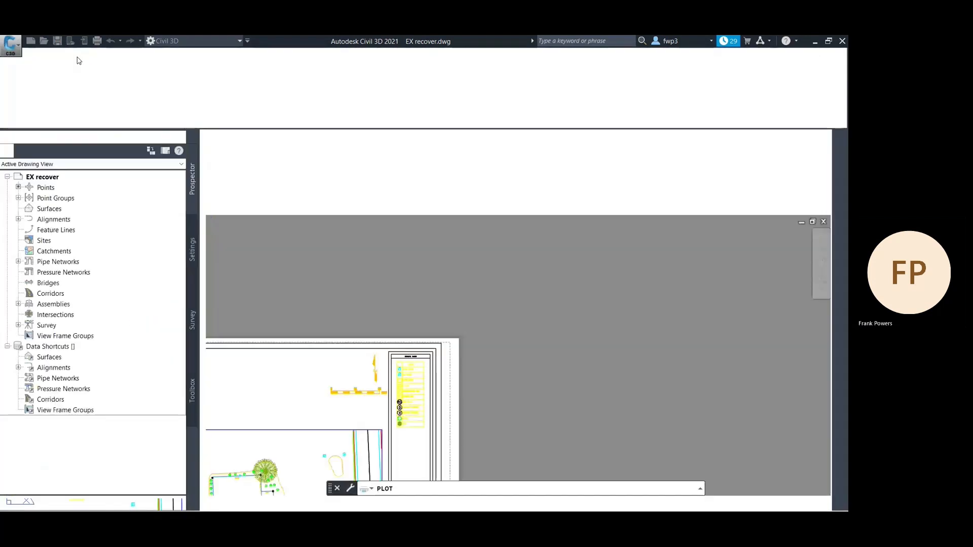